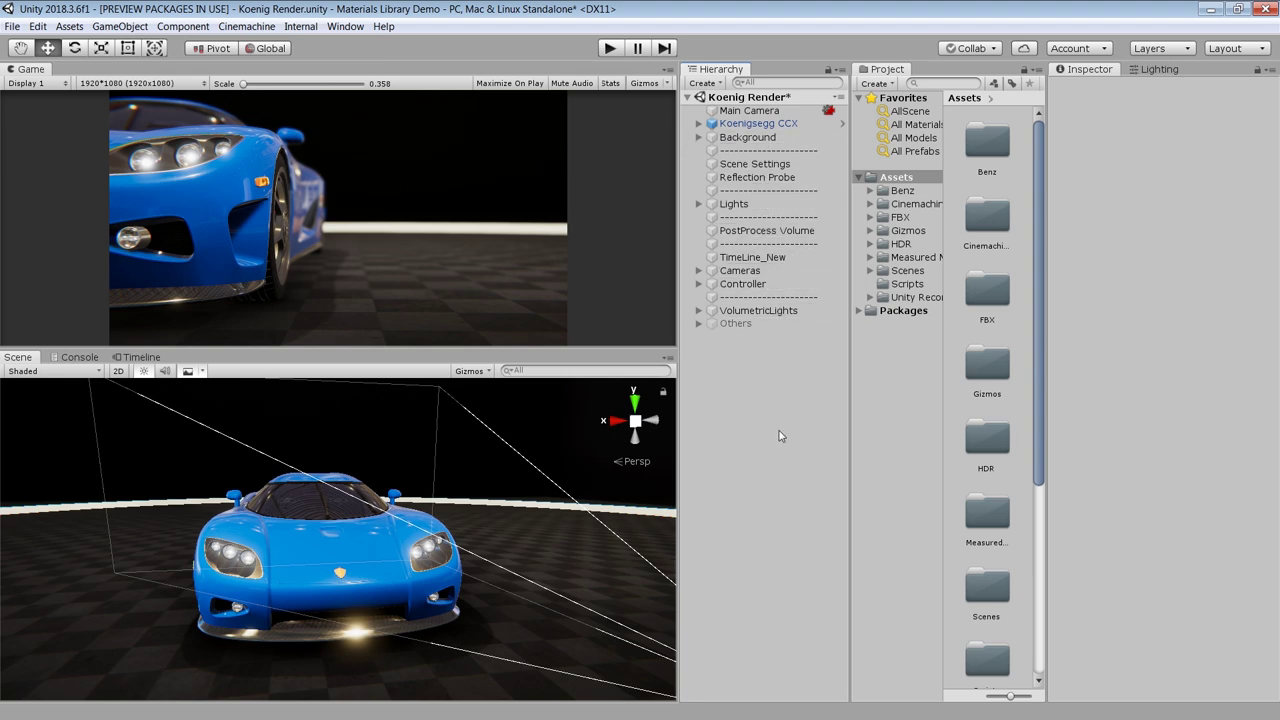
- Inspect the Scene Settings object and the import settings and preview of the aft_lounge_2k cubemap used as its HDRI sky
alt+drag(560, 480, 365, 508)
click(755, 163)
click(1180, 423)
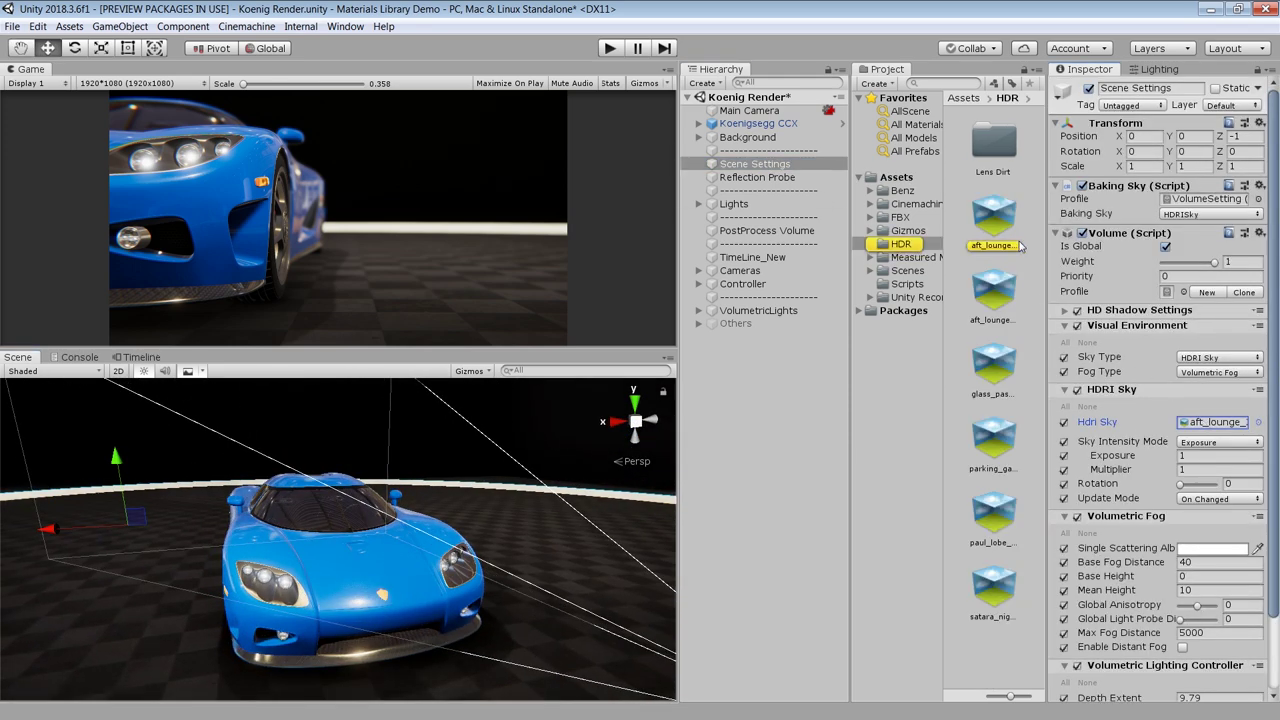
click(1013, 234)
drag(1073, 512, 1073, 389)
drag(1163, 510, 1125, 500)
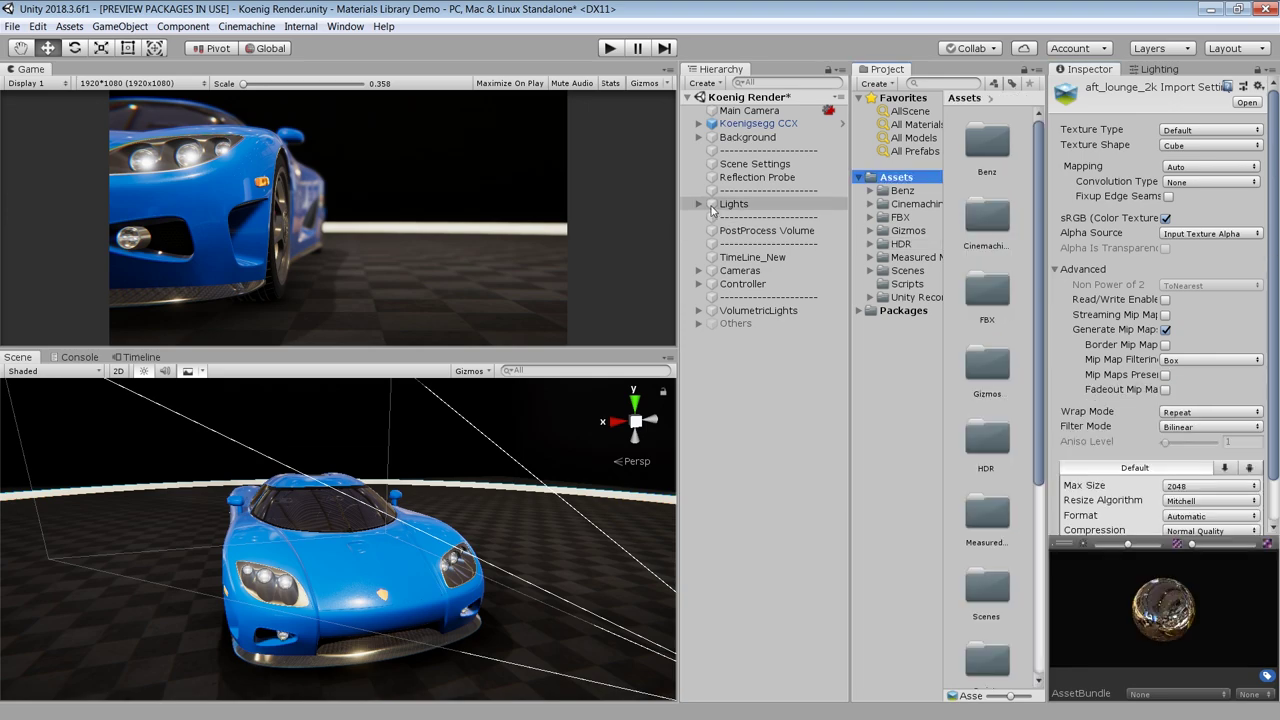
- Expand the Lights group, select its four spot lights and examine their placement around the car
click(699, 204)
click(755, 218)
shift+click(760, 258)
alt+drag(295, 440, 352, 558)
alt+scroll(237, 497, down, 4)
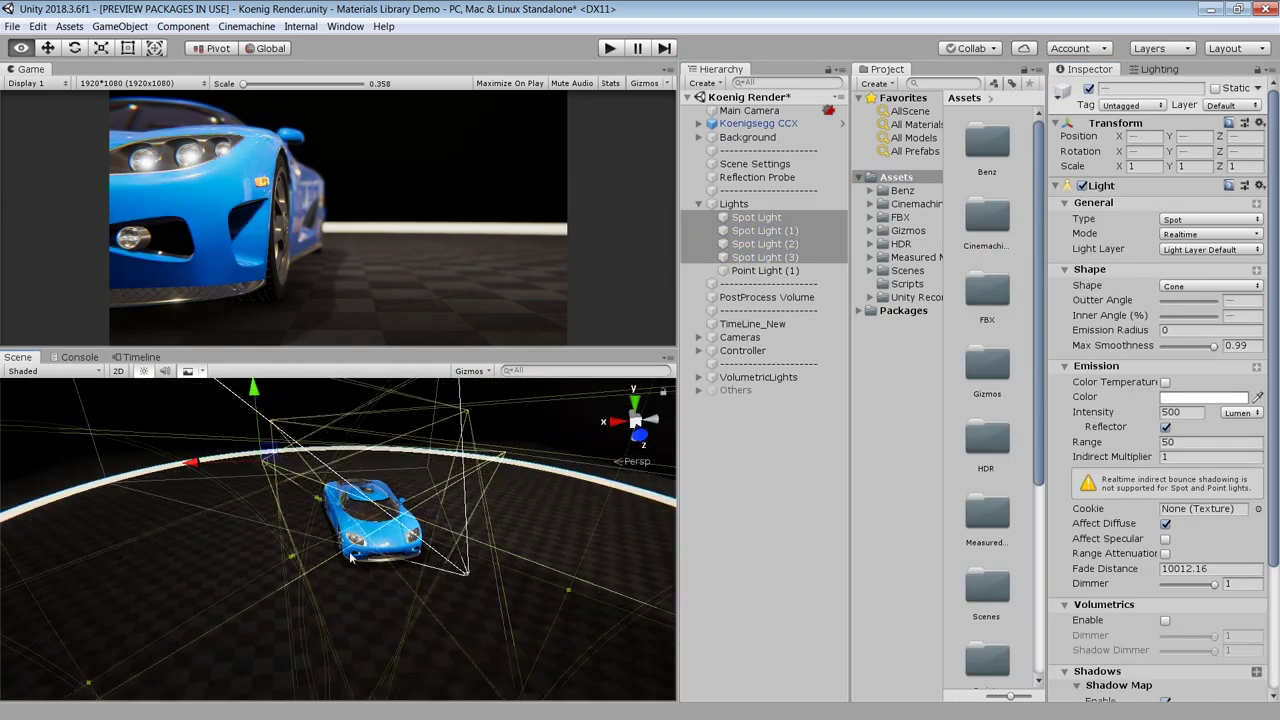
alt+drag(702, 545, 648, 467)
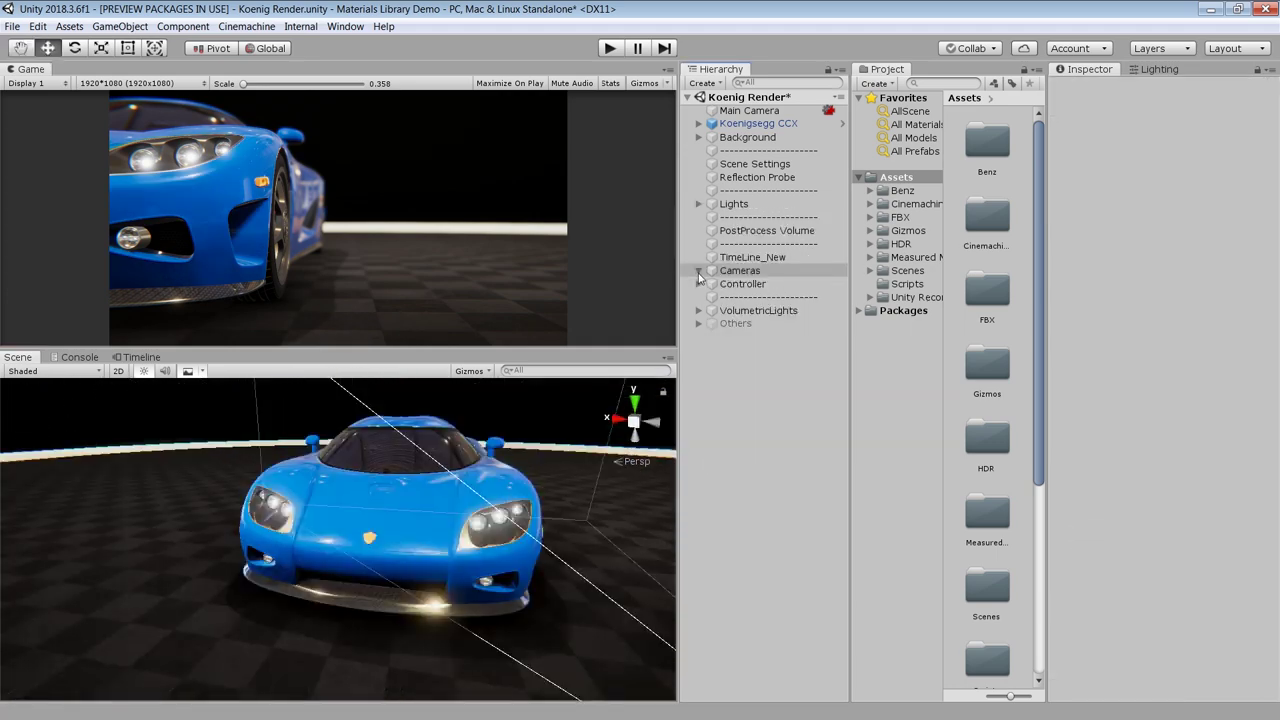
- Expand the Cameras group and inspect the Cinemachine virtual cameras CM vcam7 and CM vcam12
click(700, 270)
click(755, 284)
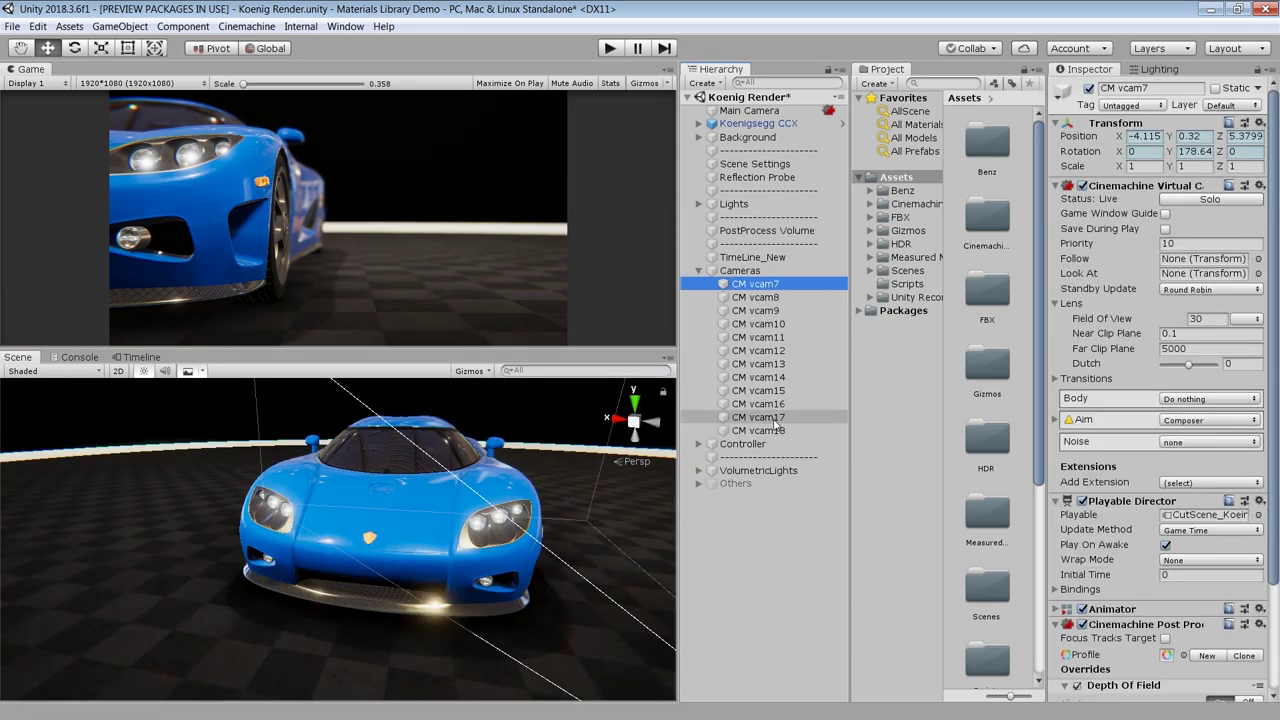
click(801, 352)
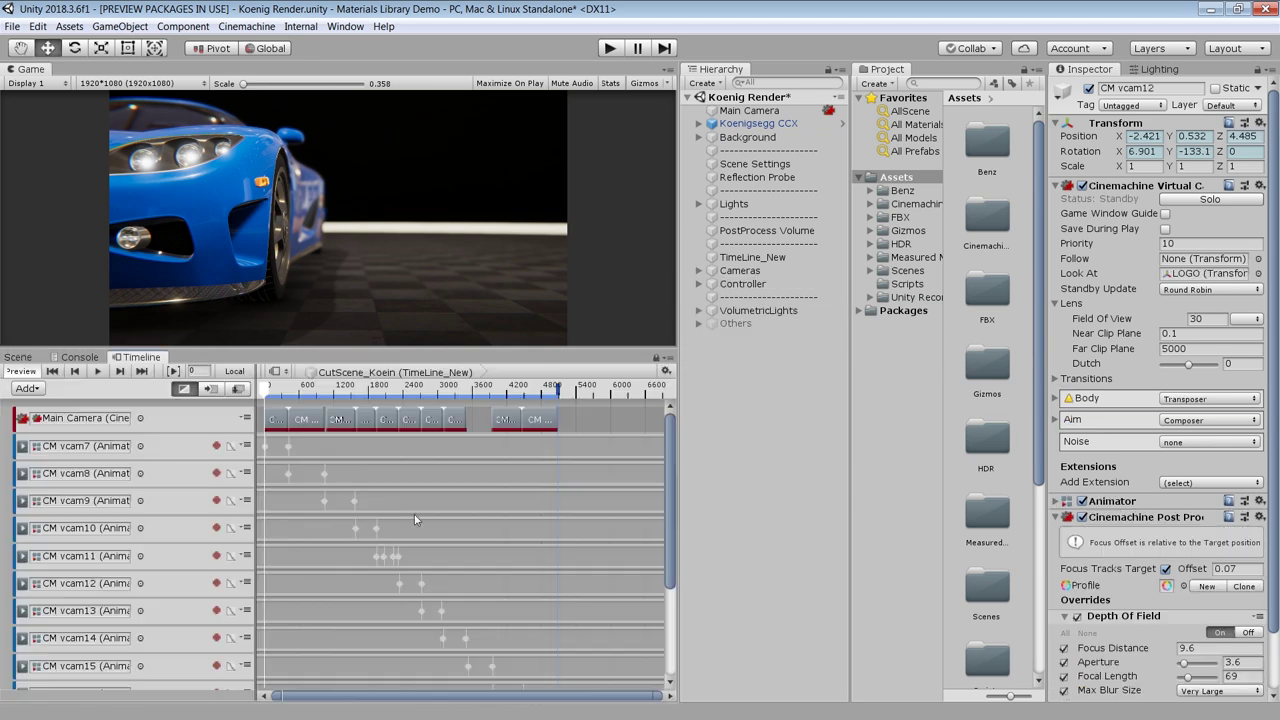
- Review the CutScene timeline tracks, the car paint and rim changer objects under Controller, and the VolumetricLights group
drag(268, 390, 564, 448)
drag(671, 500, 679, 591)
click(92, 622)
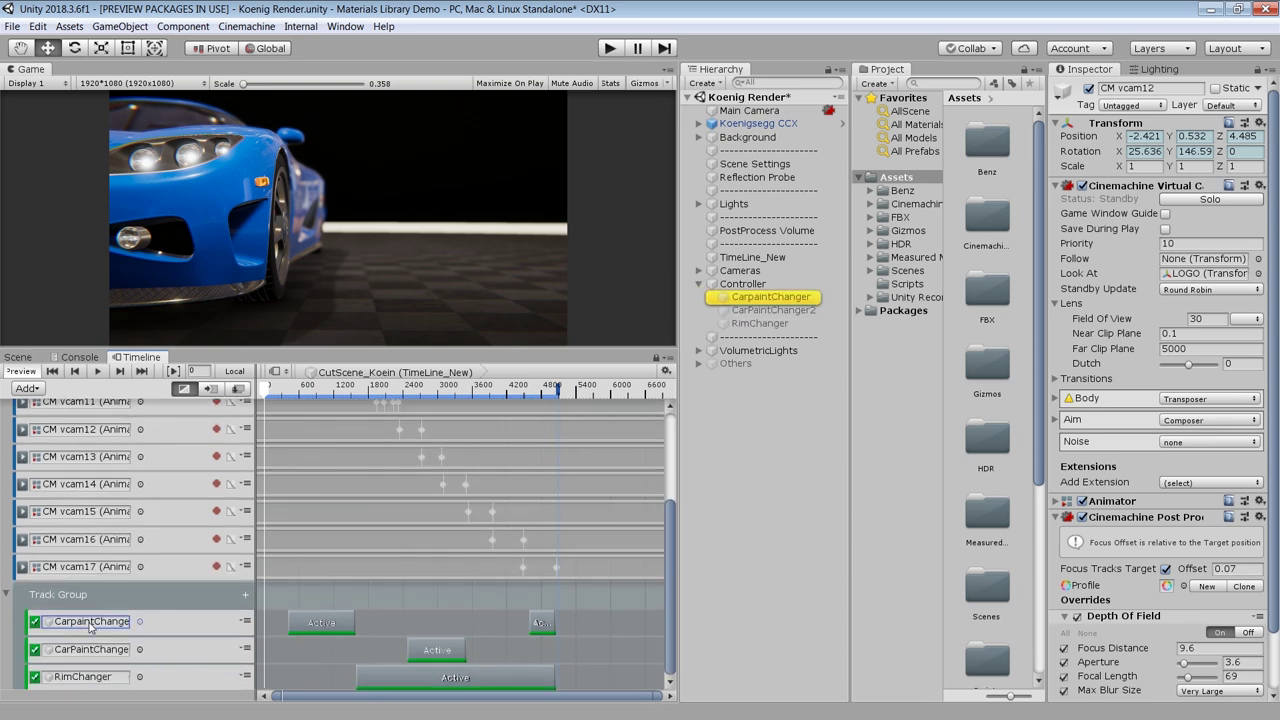
click(757, 298)
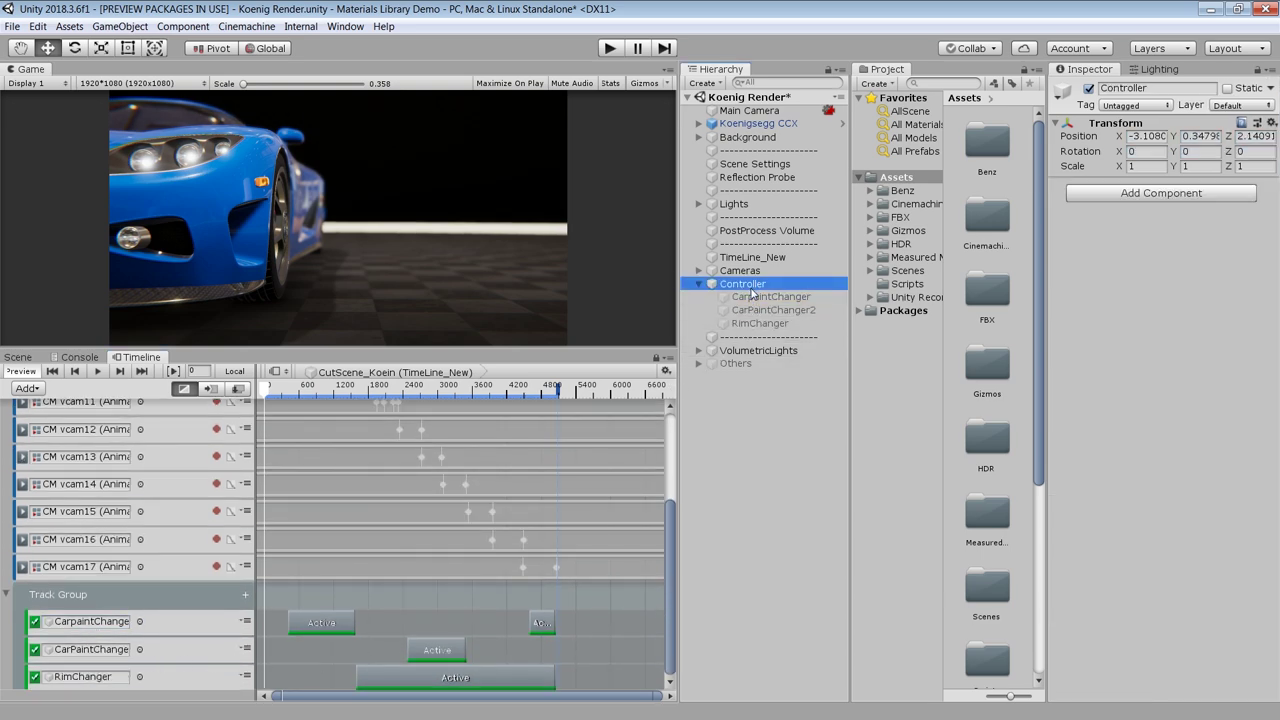
key(Down)
key(Down)
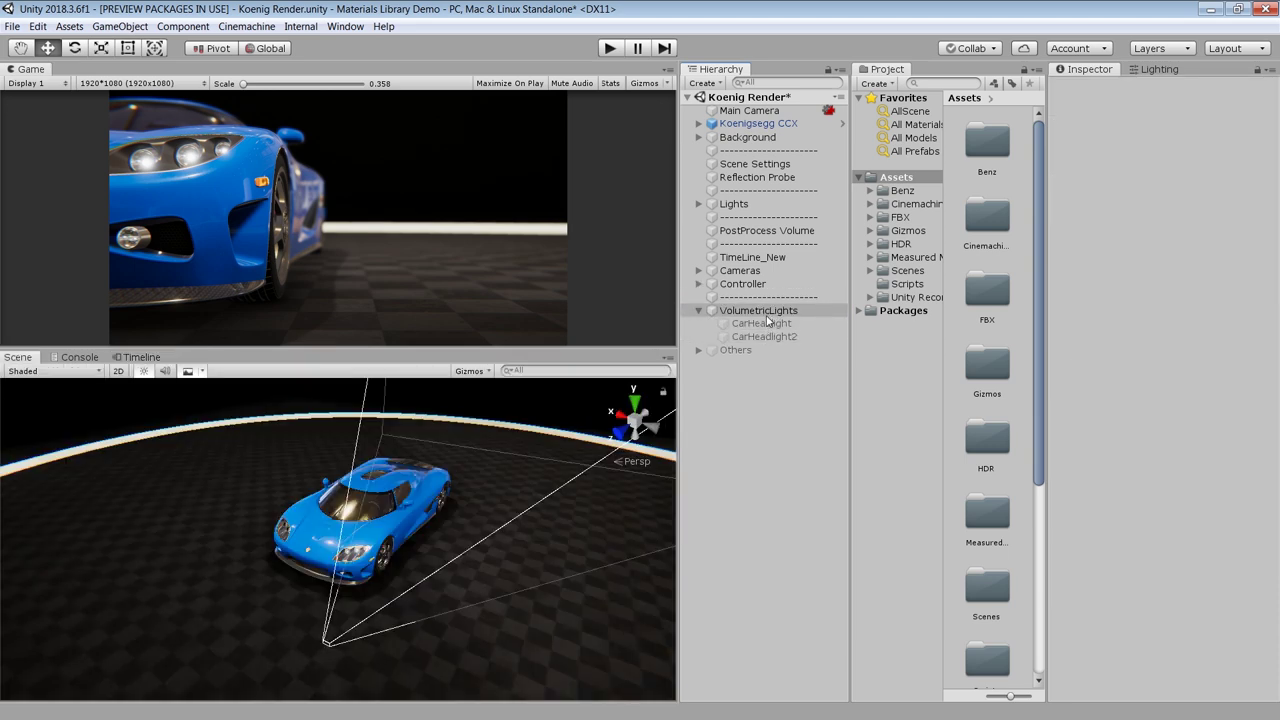
click(697, 311)
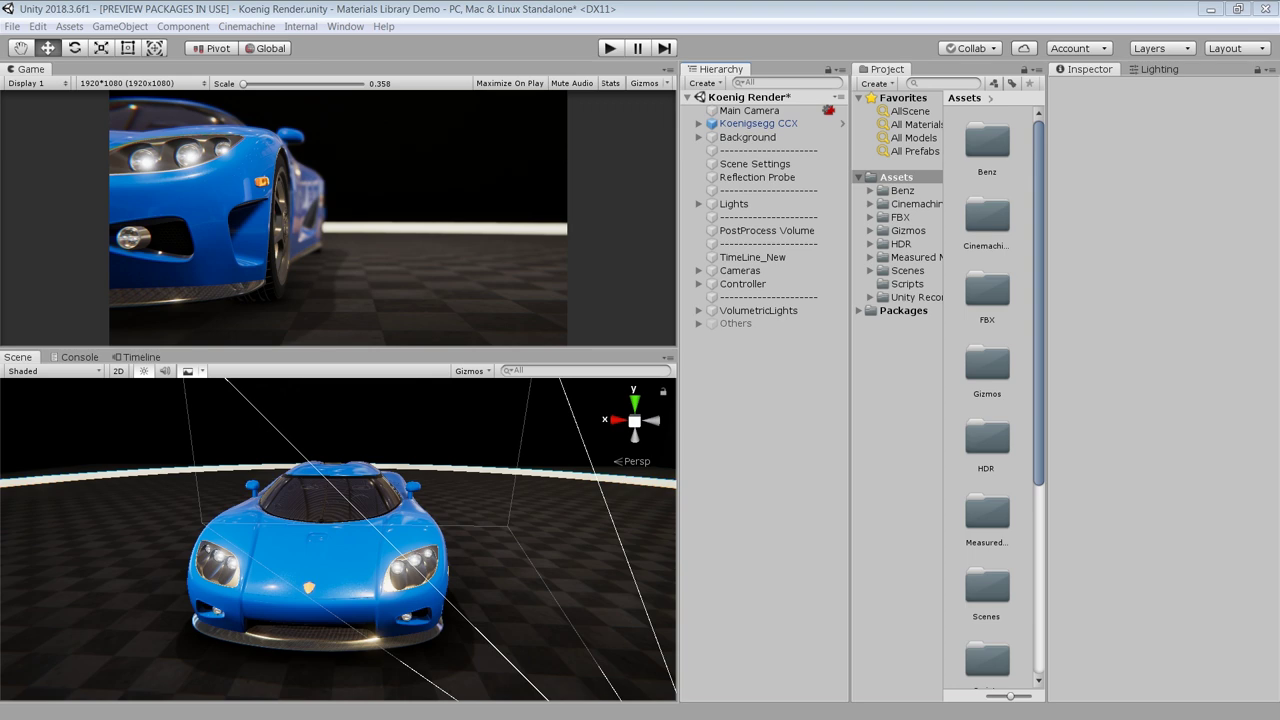
- Switch to the browser and examine the Koenigsegg CCX model page on 3dsky.org
drag(2, 36, 860, 63)
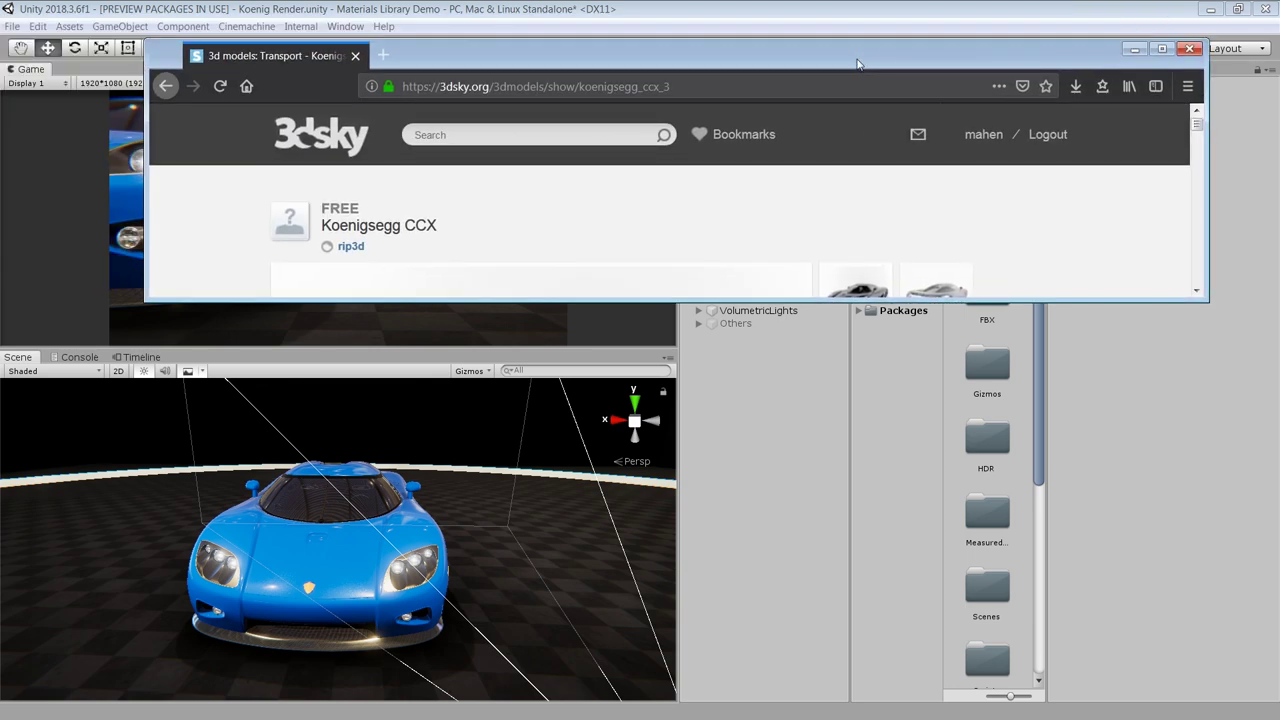
double_click(857, 58)
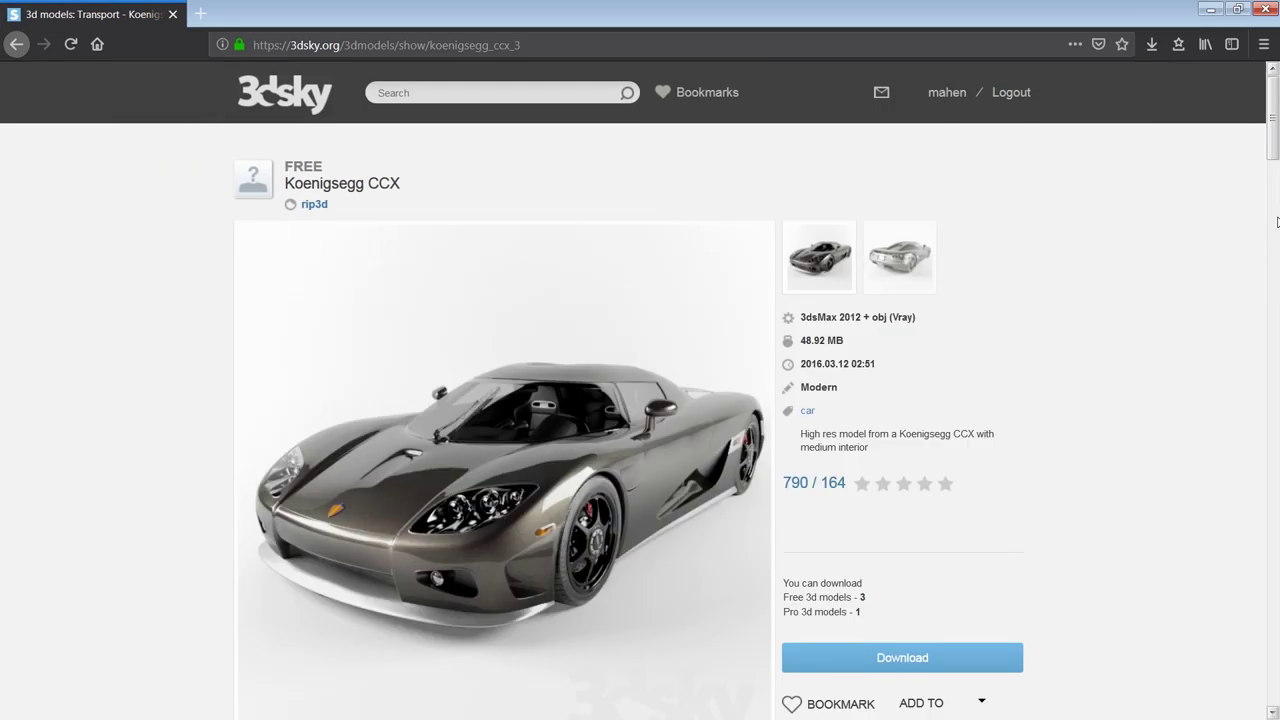
scroll(1223, 297, down, 3)
scroll(1160, 266, up, 2)
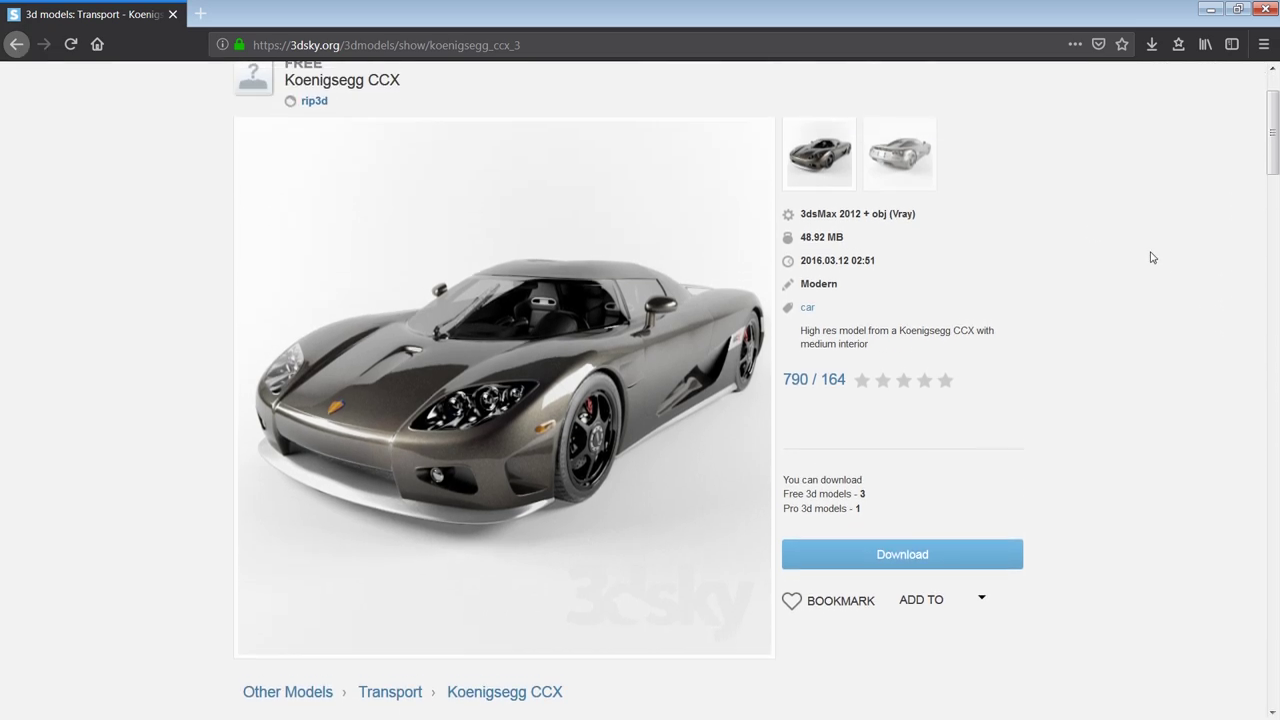
click(827, 193)
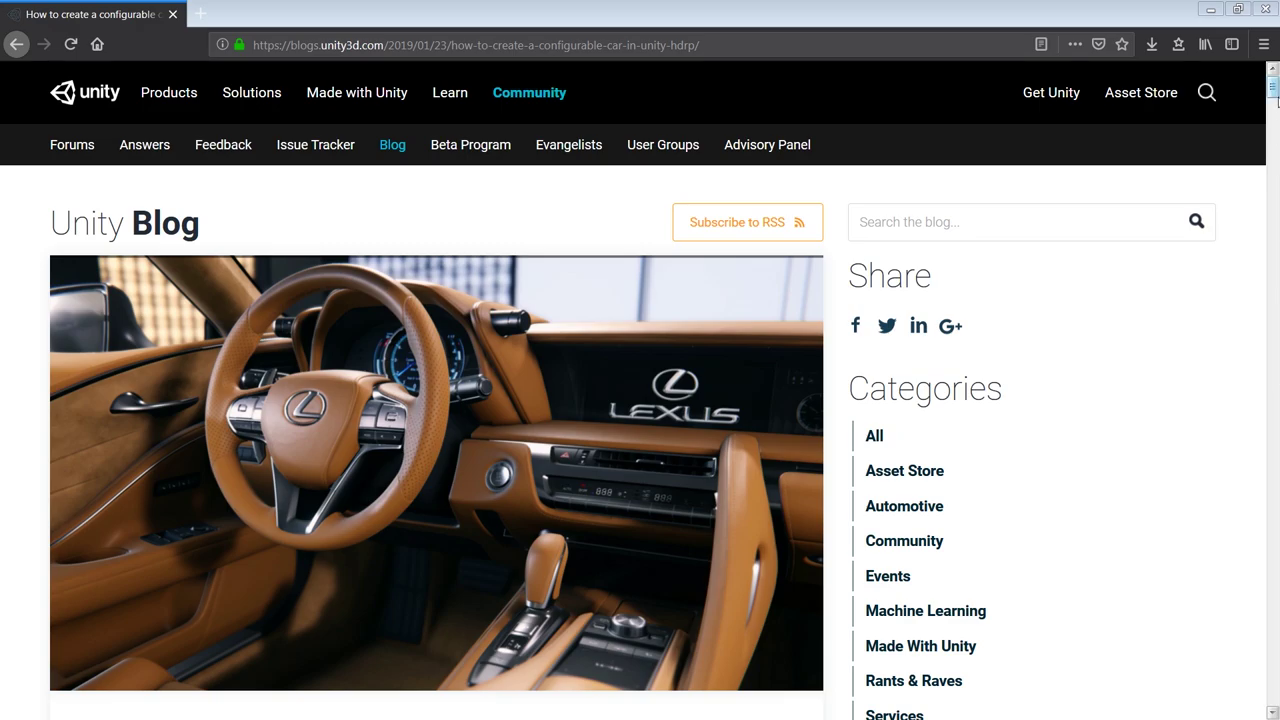
- Read the Unity blog post on creating a configurable car in HDRP, covering its video, lighting and lightmap sections
scroll(1275, 100, down, 3)
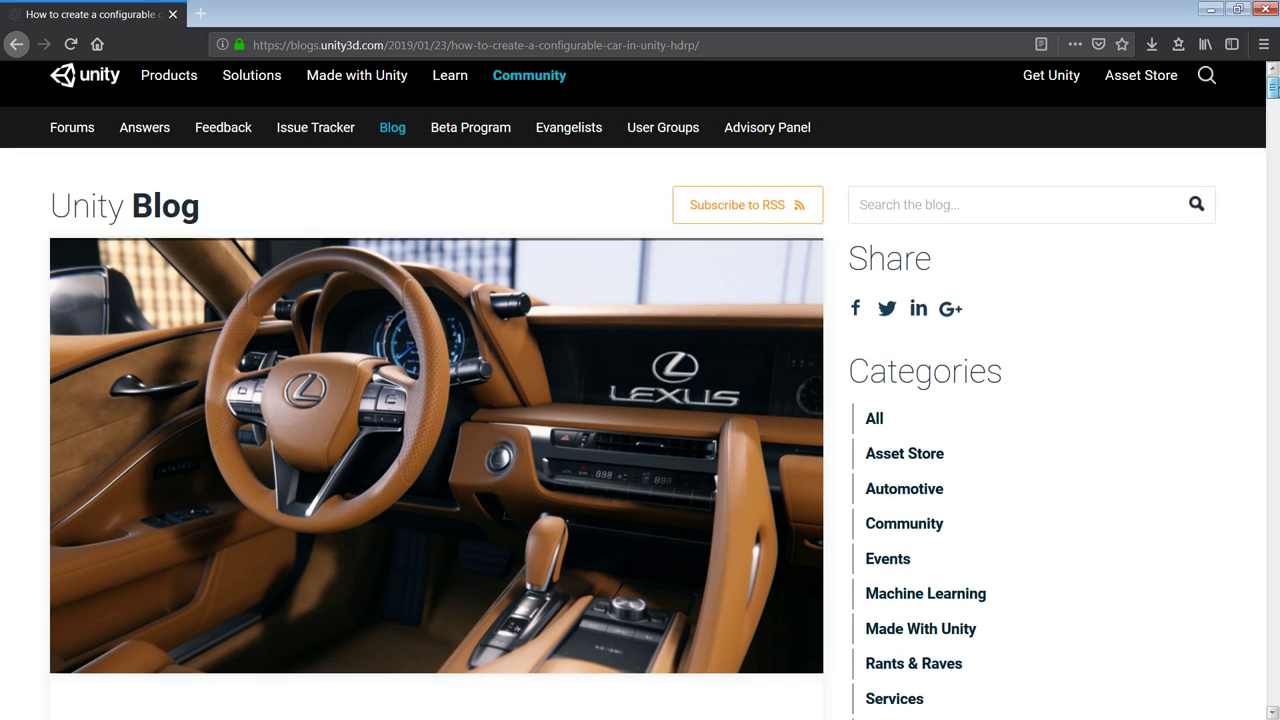
scroll(1273, 100, down, 5)
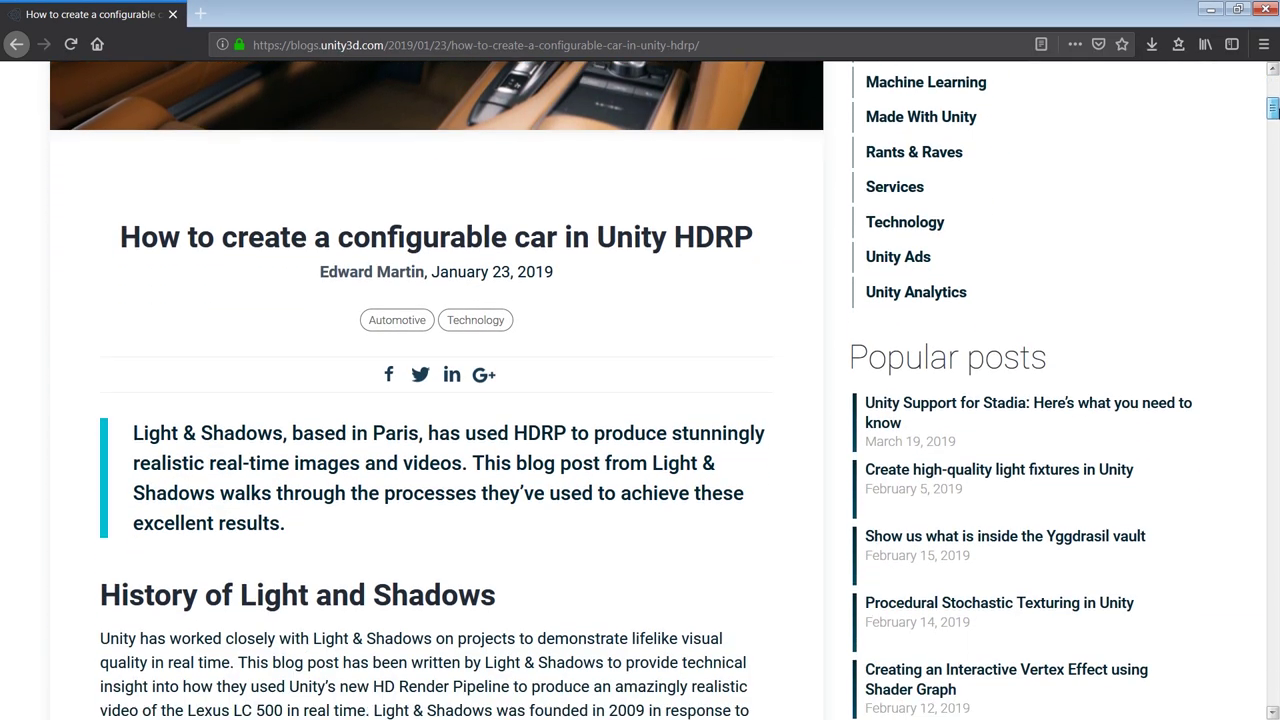
drag(1273, 113, 1273, 145)
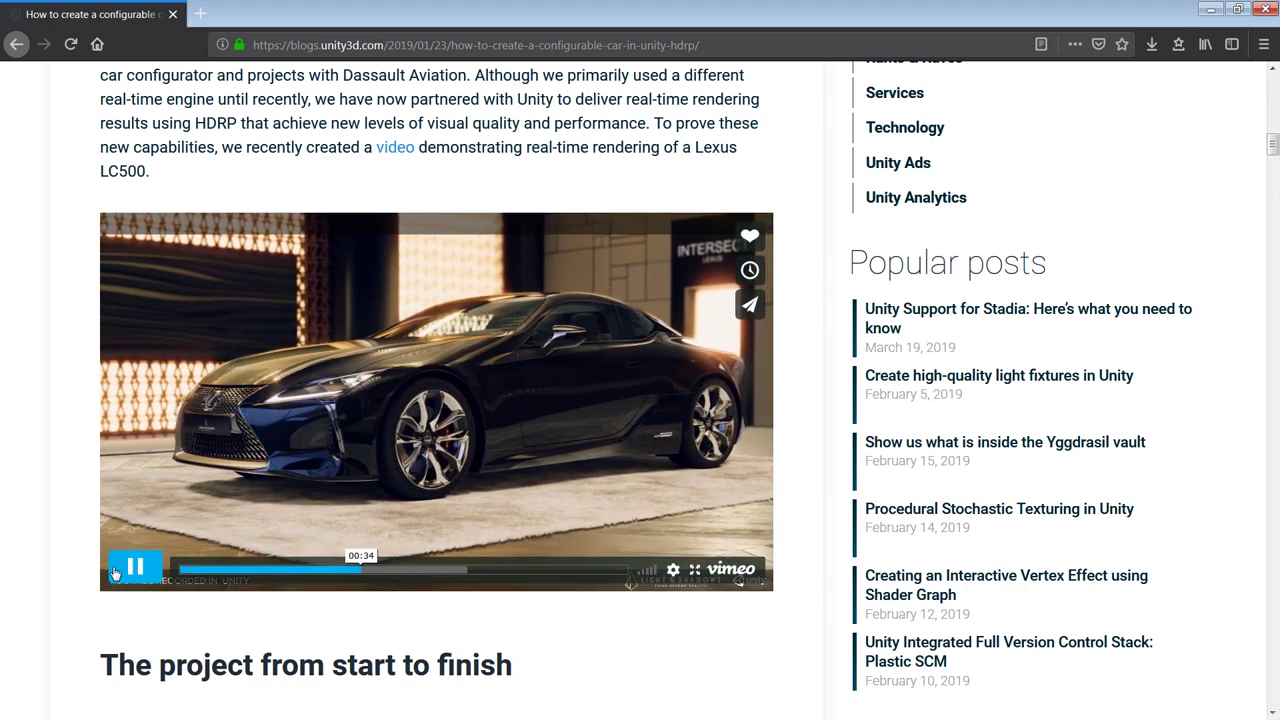
scroll(229, 623, down, 10)
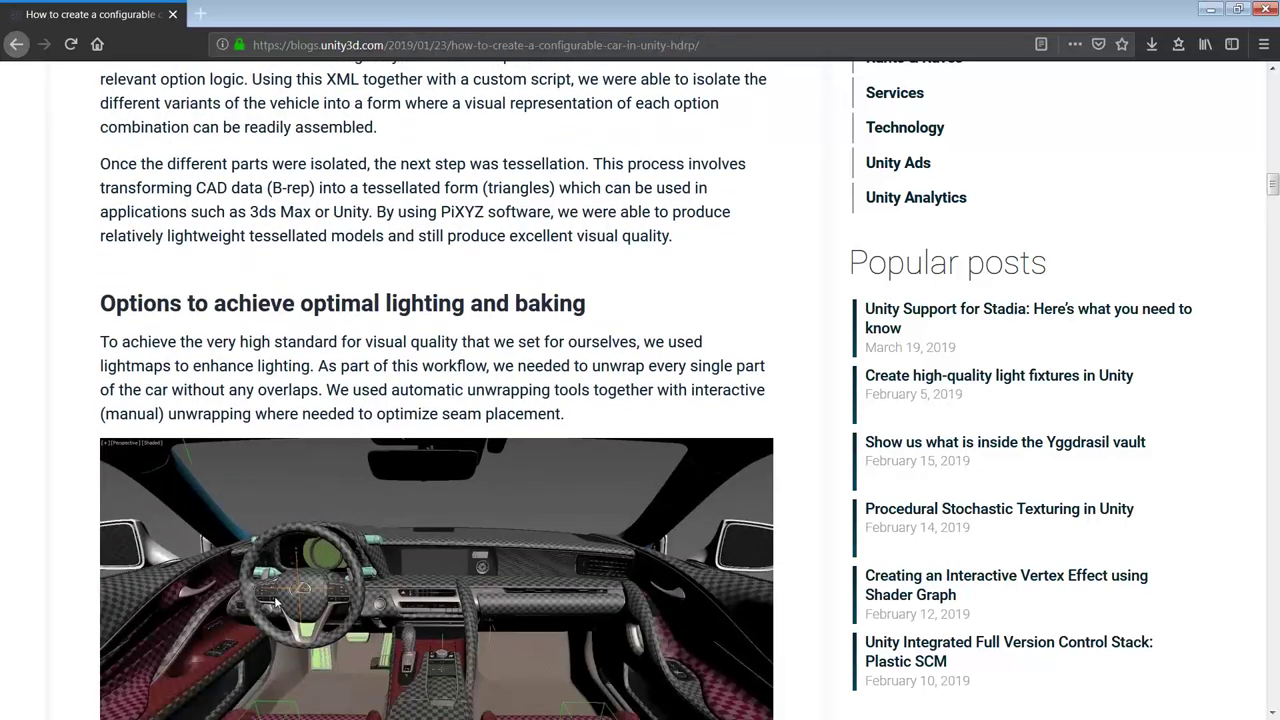
scroll(276, 600, down, 3)
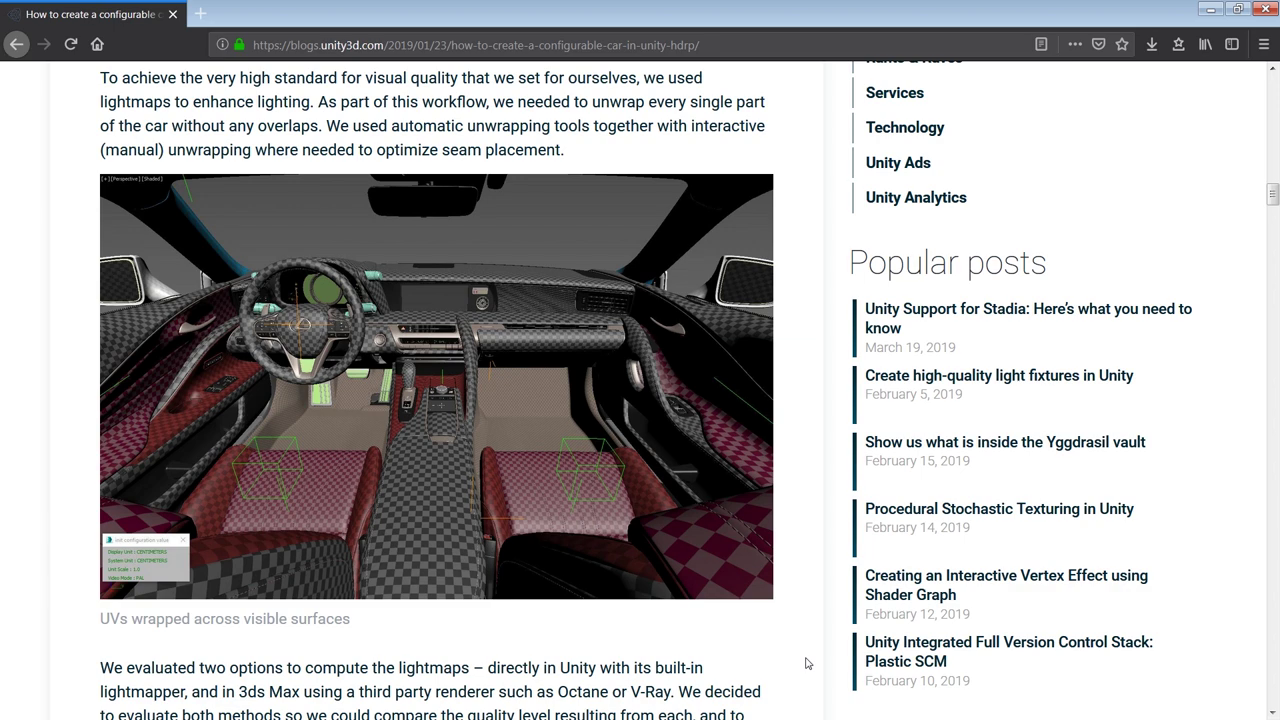
scroll(808, 663, down, 7)
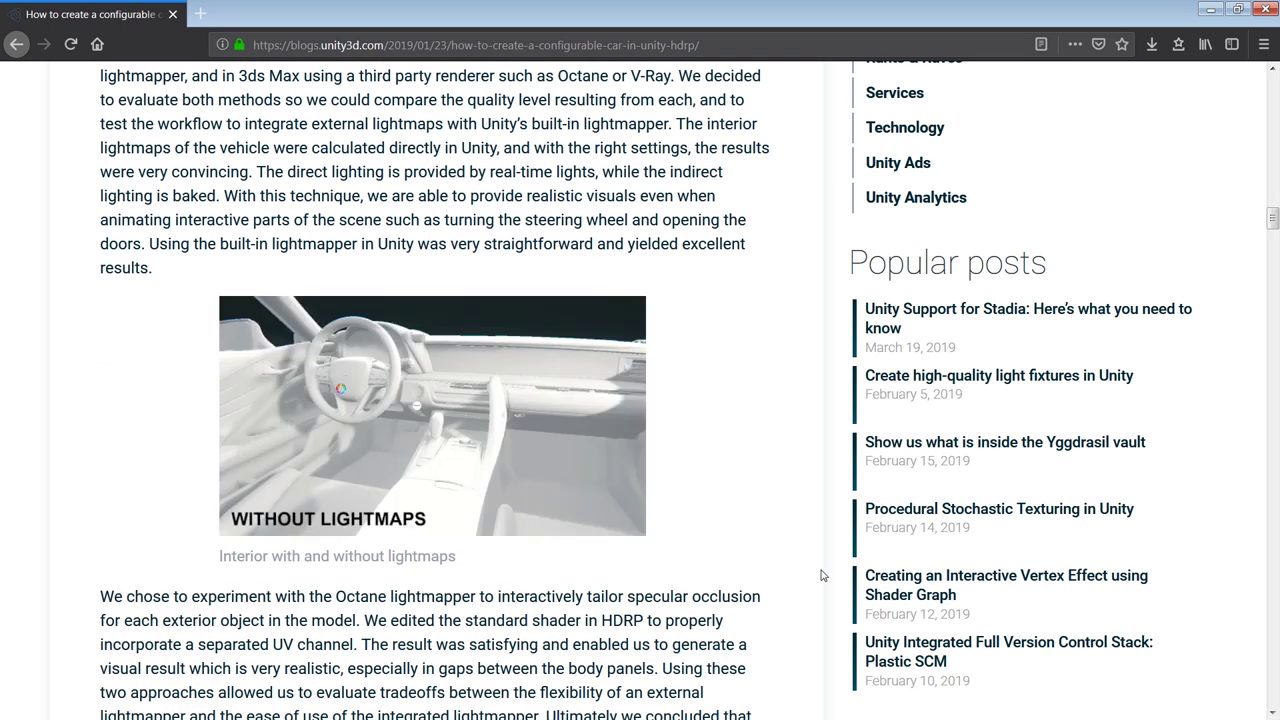
scroll(820, 575, down, 3)
scroll(820, 575, down, 1)
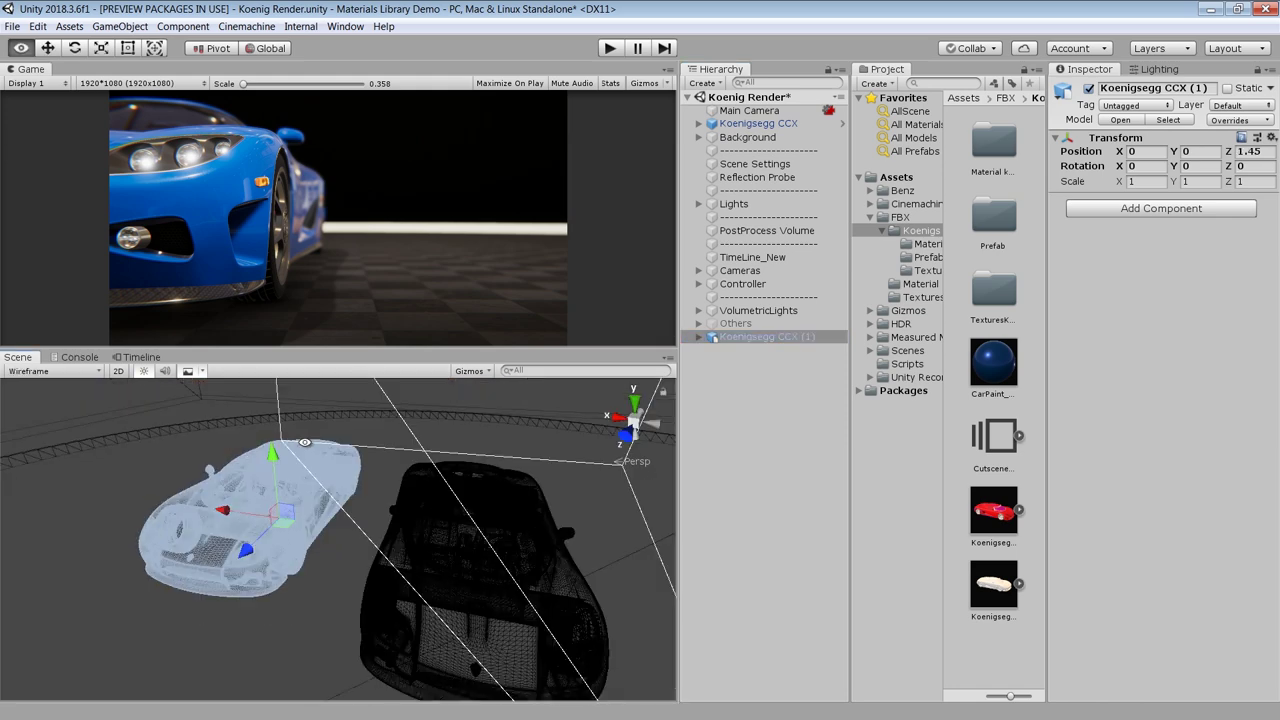
- Back in Unity, examine the car meshes in wireframe and the Background's room and white ring around the car
alt+drag(305, 442, 368, 483)
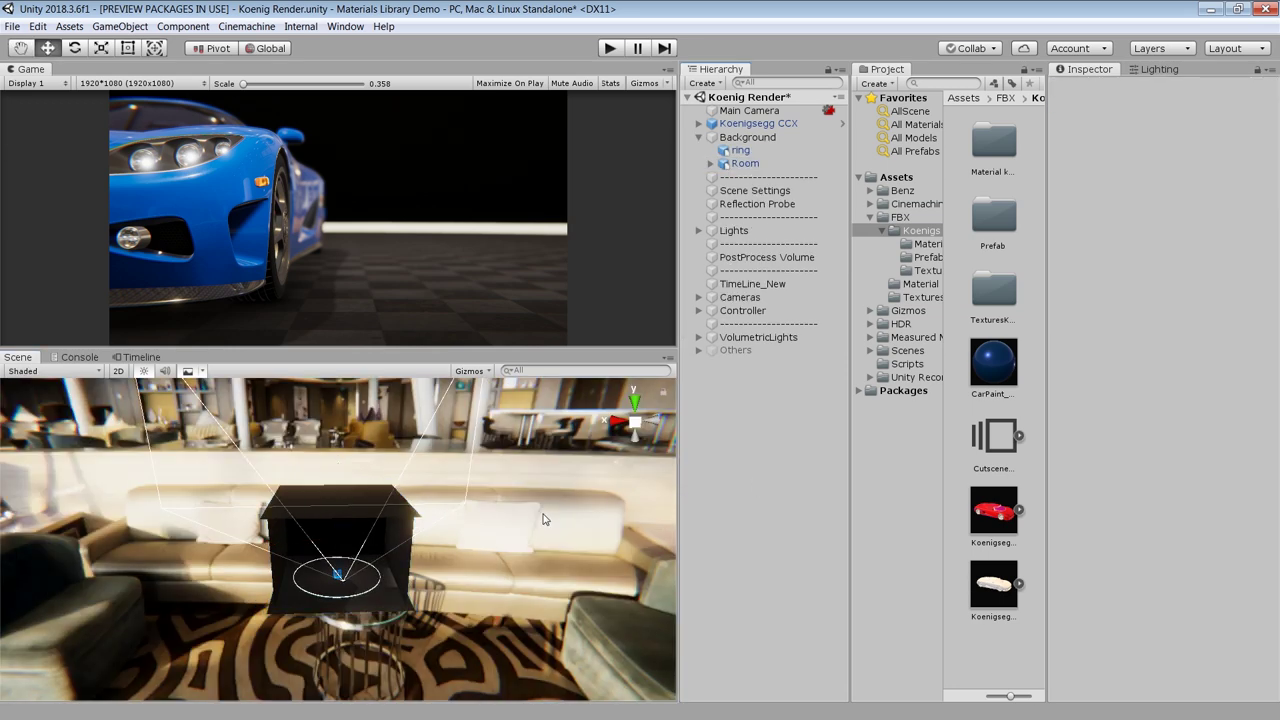
alt+drag(543, 519, 257, 560)
scroll(257, 560, up, 5)
middle_drag(326, 560, 314, 505)
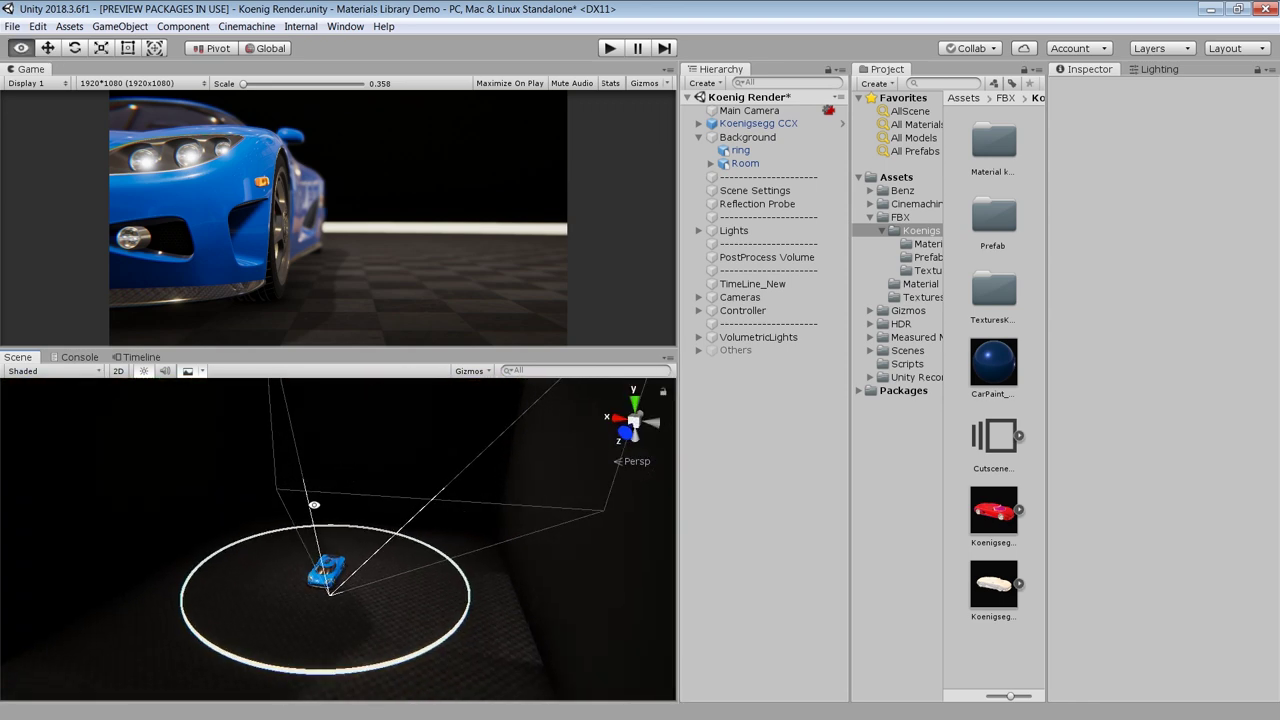
alt+drag(314, 505, 458, 580)
click(475, 591)
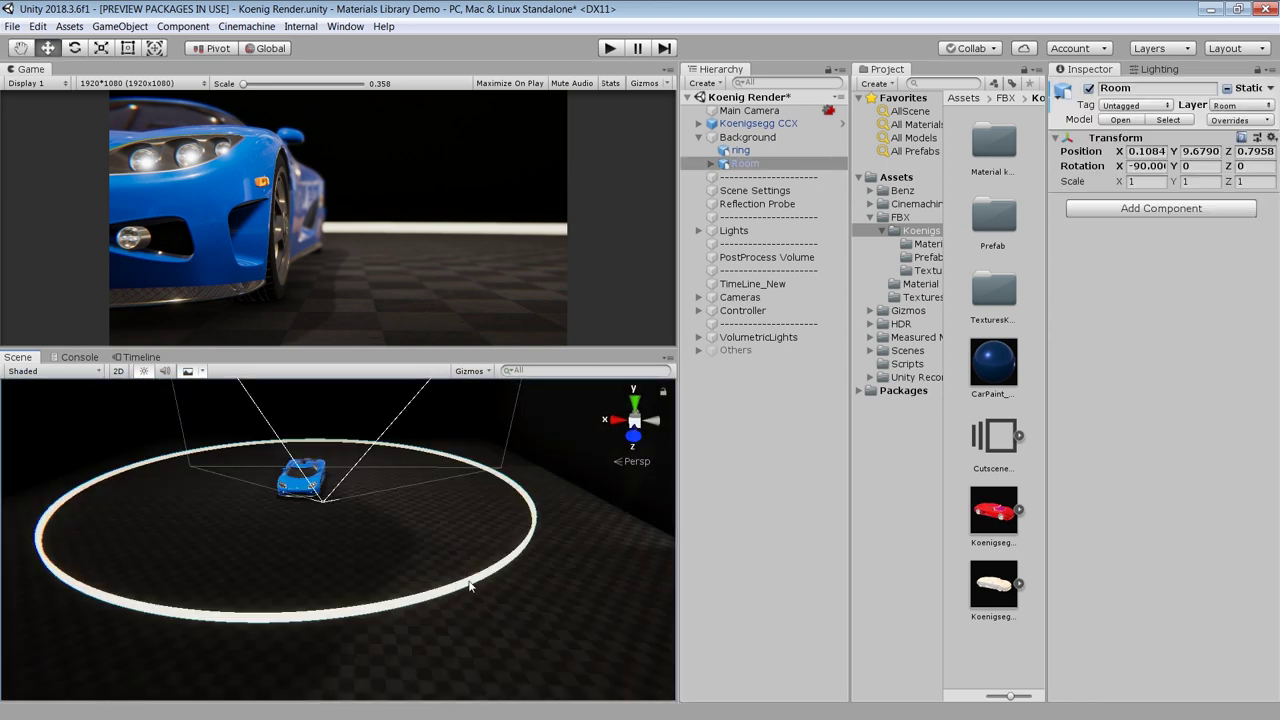
click(424, 518)
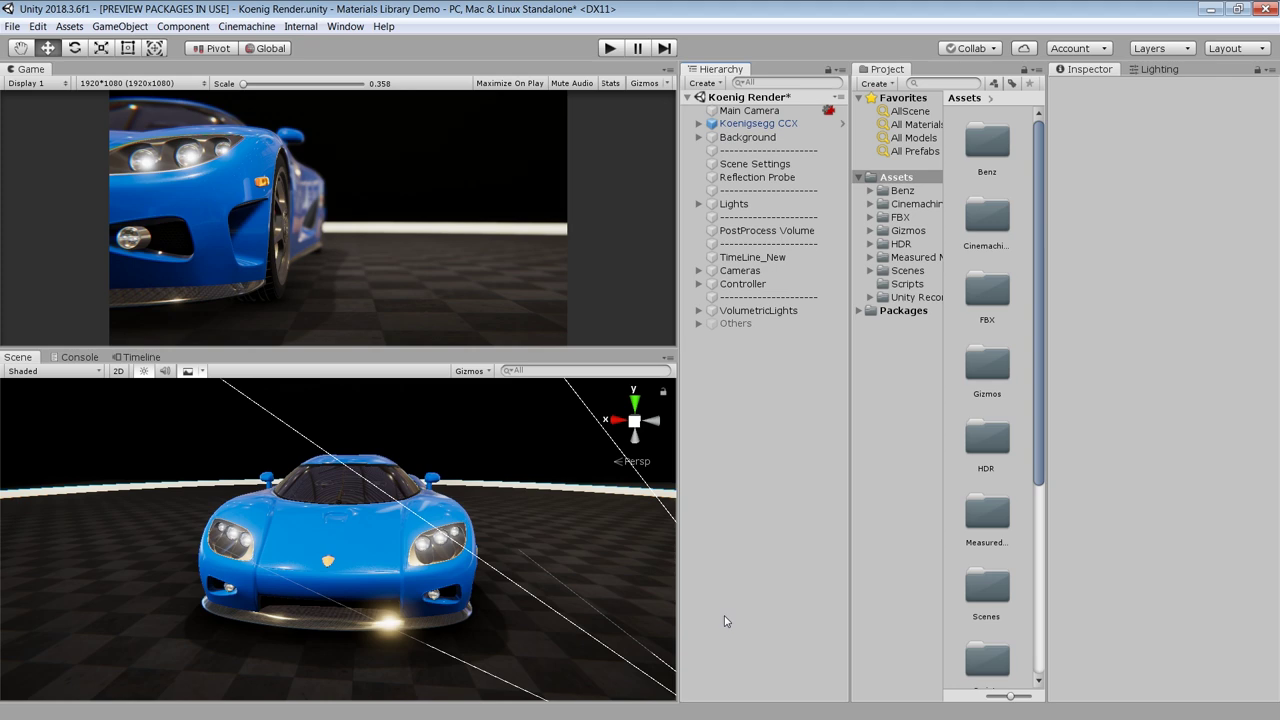
- Open the project's Graphics settings and inspect the assigned HDRP render pipeline asset and its supported features
click(38, 26)
click(60, 353)
click(160, 77)
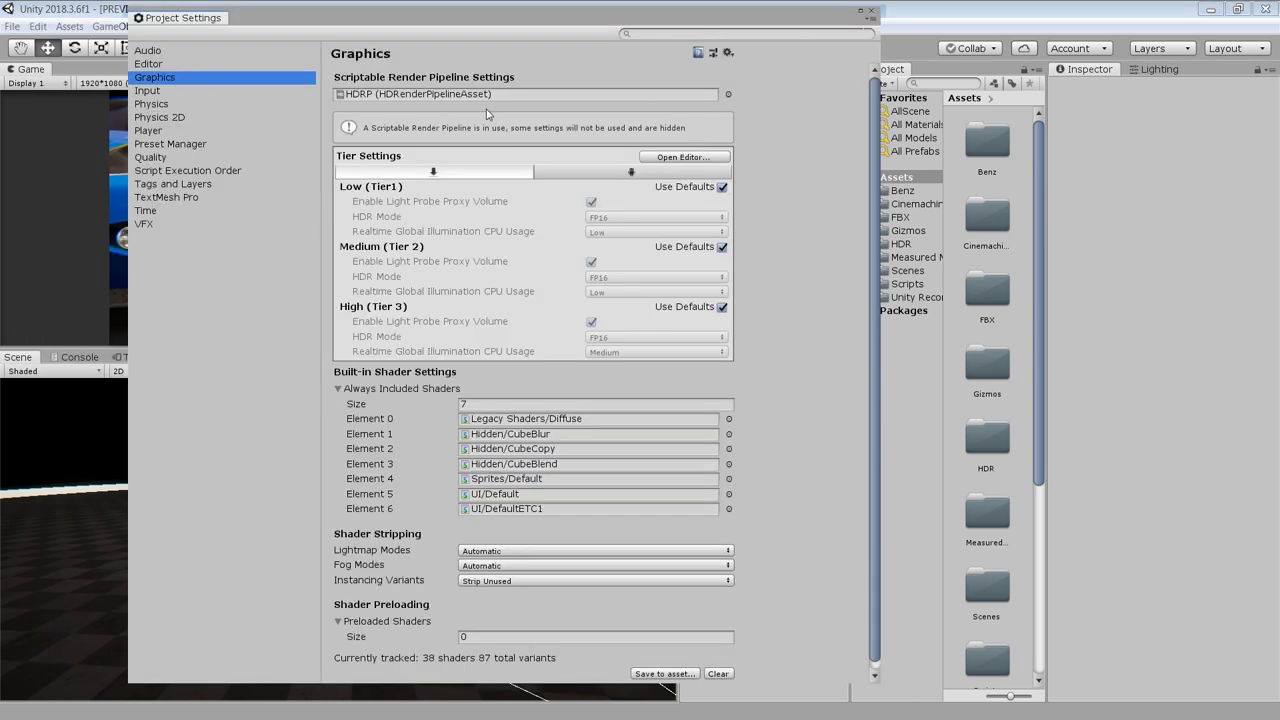
click(490, 94)
click(987, 634)
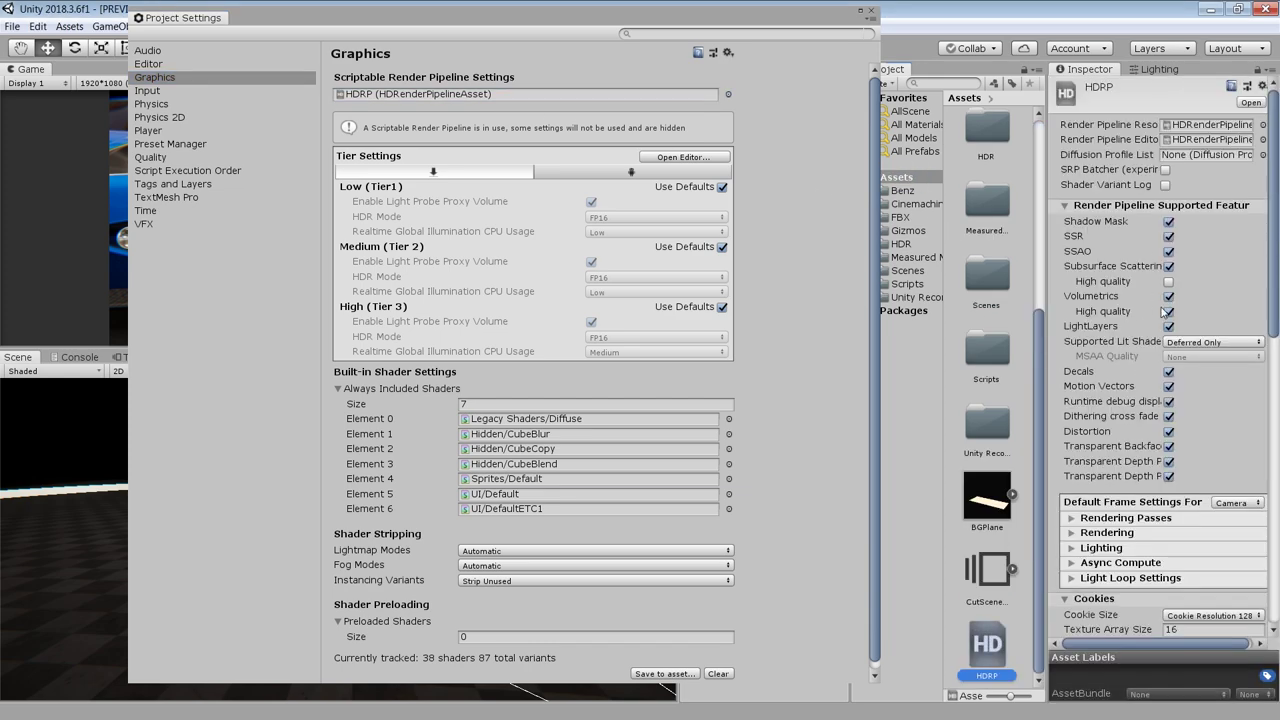
drag(1273, 300, 1273, 366)
- Inspect the Scene Settings object and locate the rendering option for creating a Scene Settings object
click(770, 166)
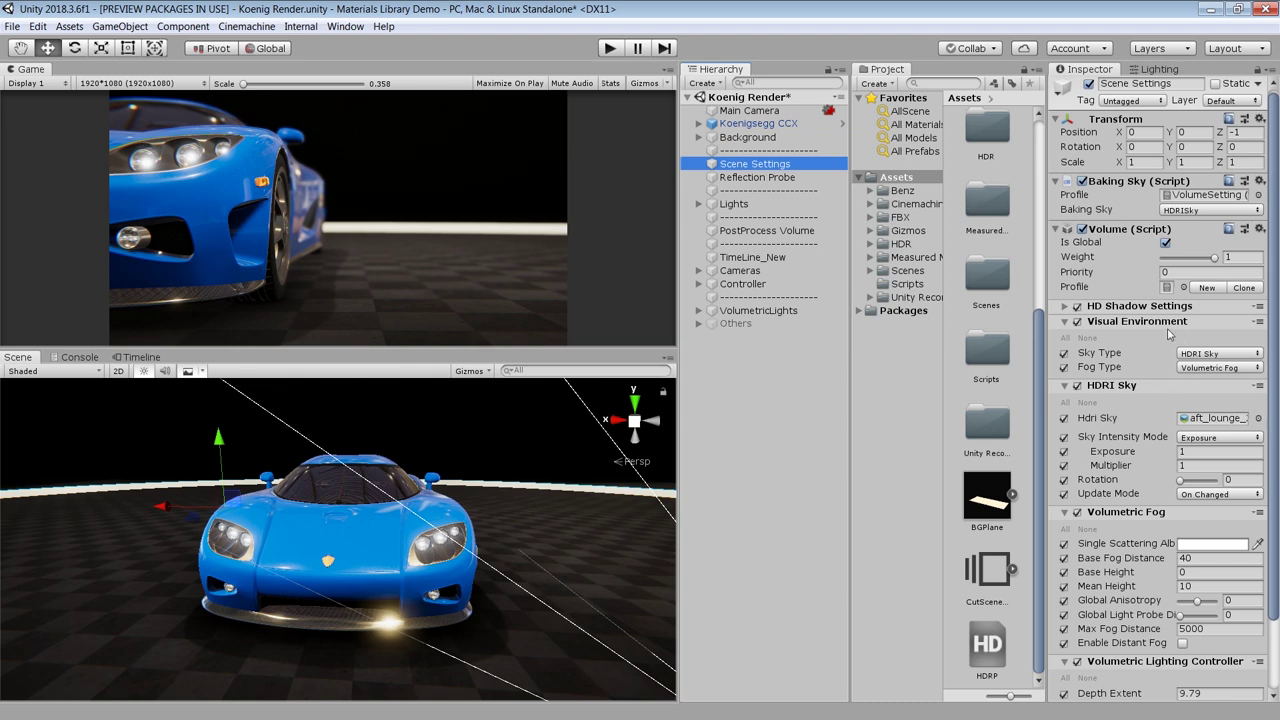
right_click(763, 406)
mouse_move(830, 635)
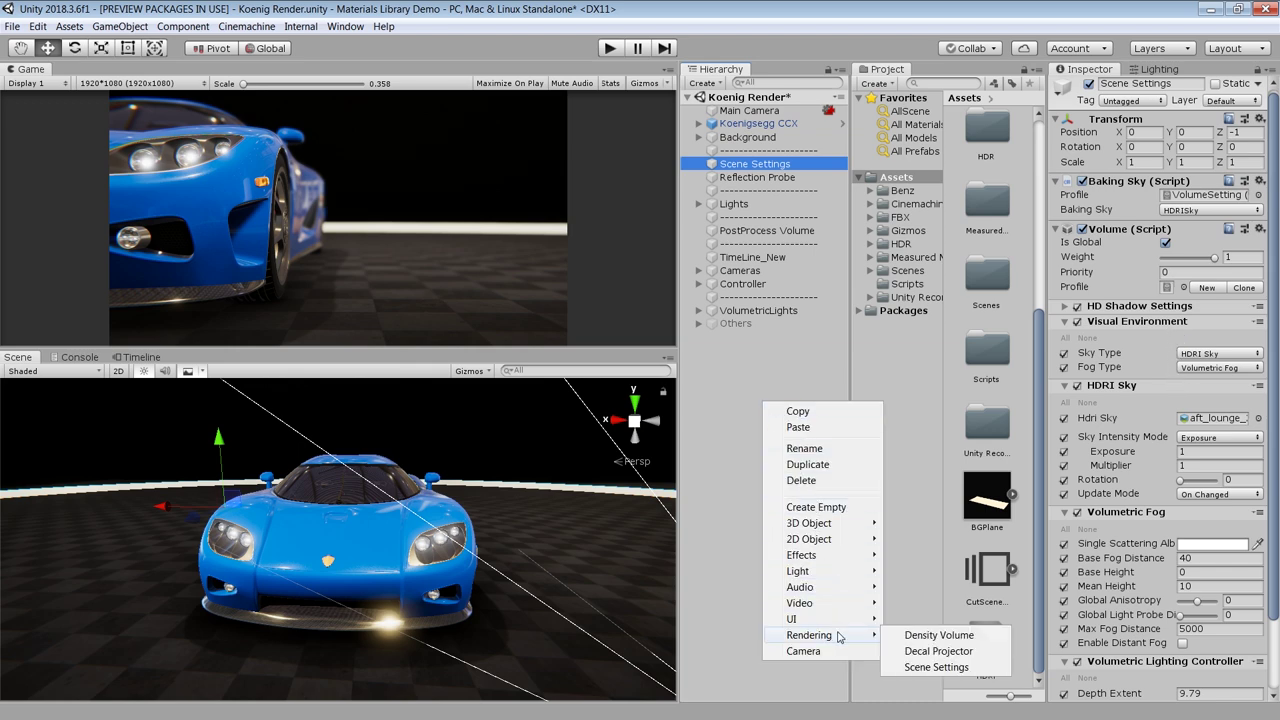
click(936, 667)
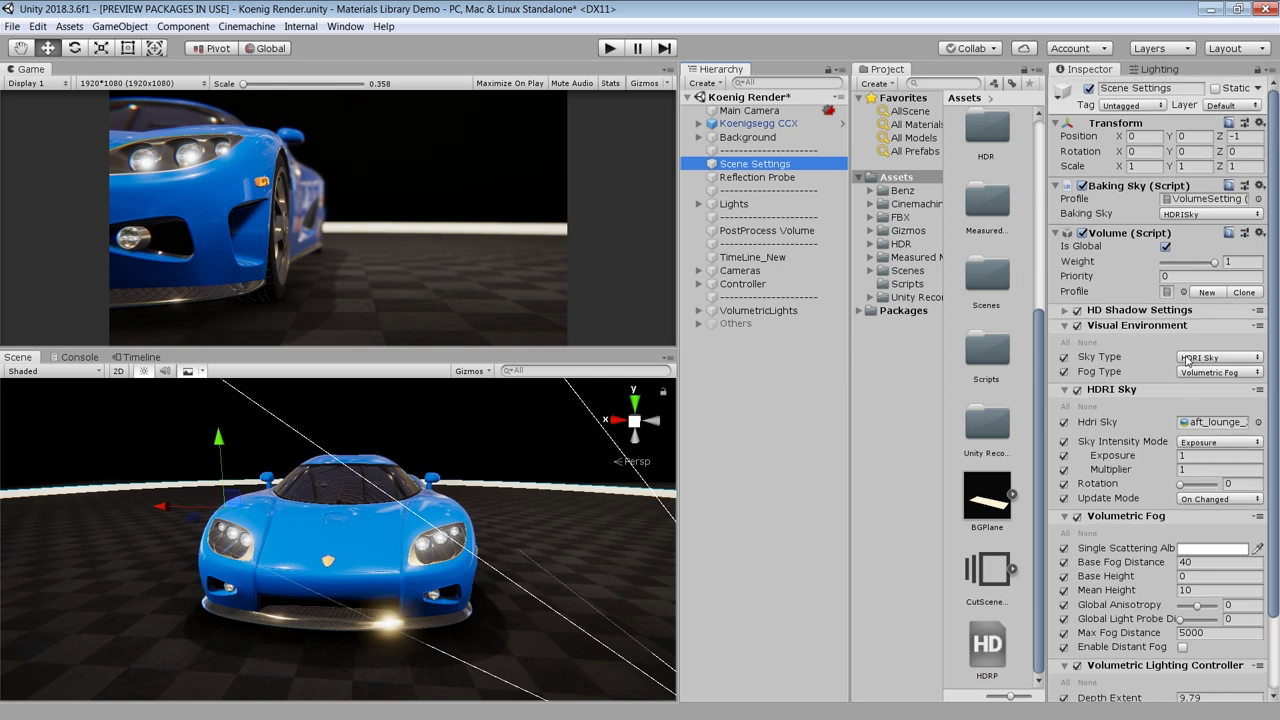
- Keep HDRI Sky as the sky type and compare cubemaps such as hamburg_hbf_2k, glass_passage_2k and studio_small_04_2k, returning to aft_lounge_2k
click(1187, 359)
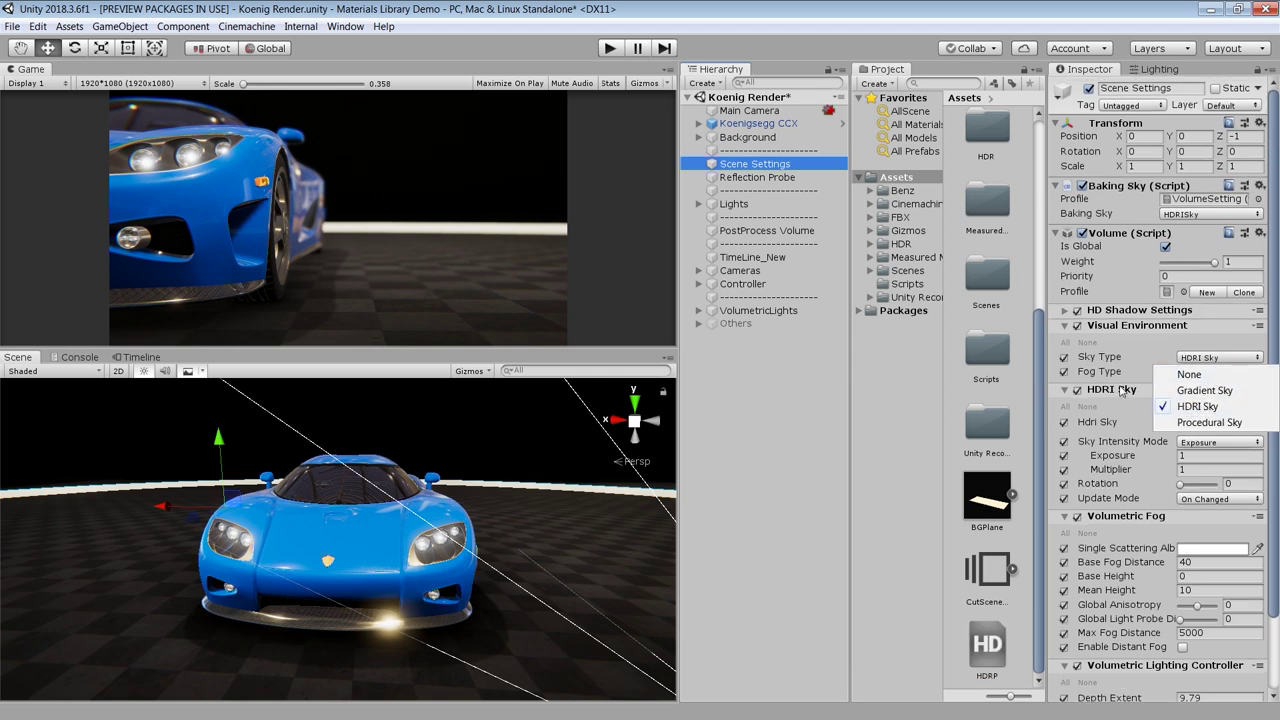
click(1197, 408)
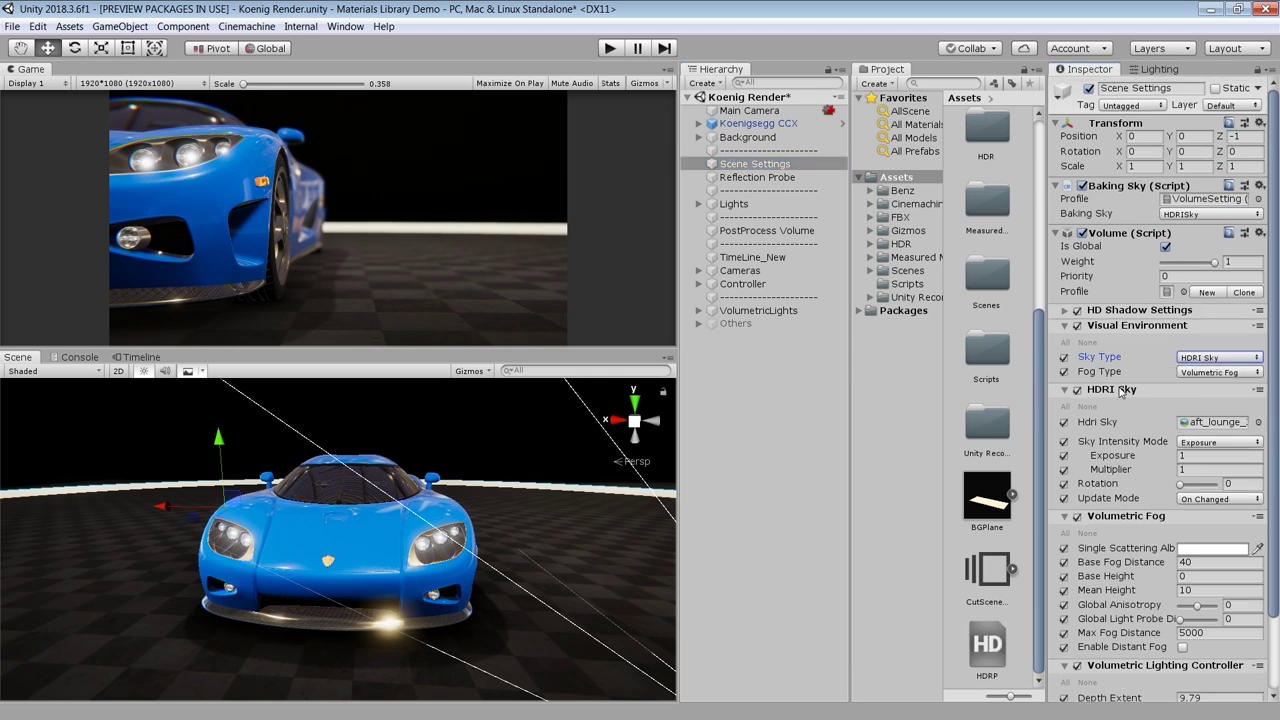
click(1258, 422)
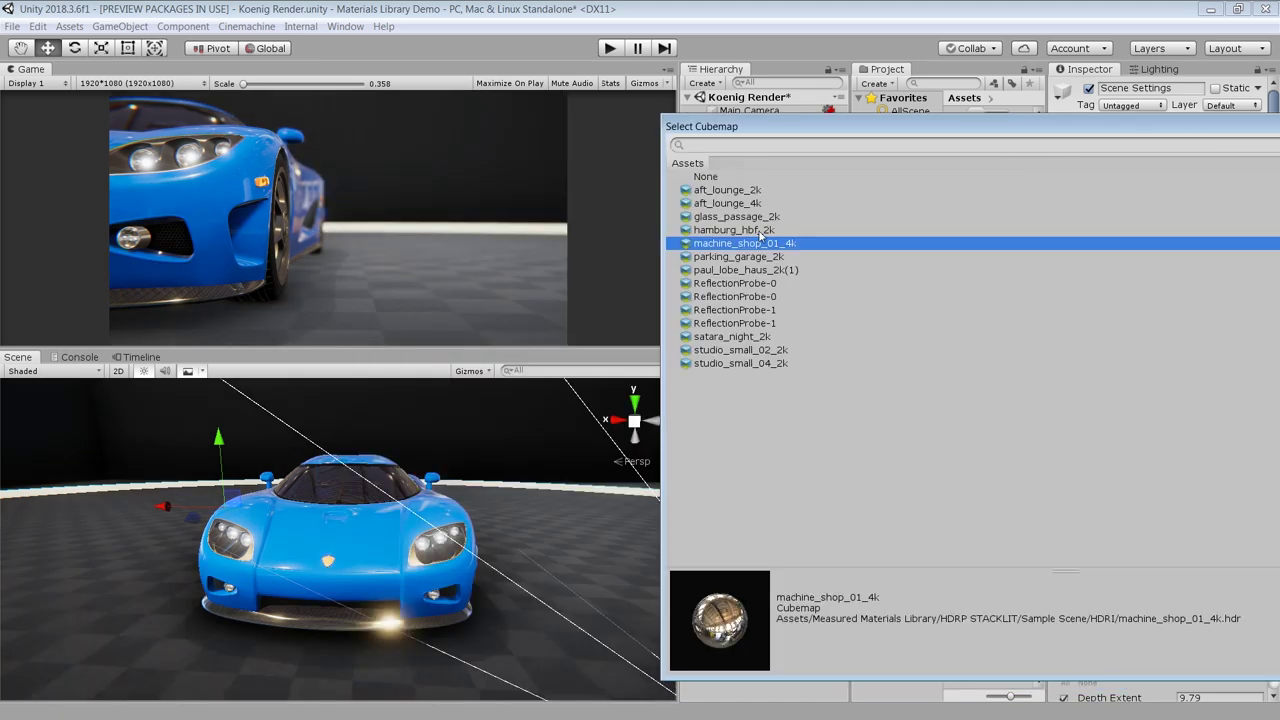
click(758, 229)
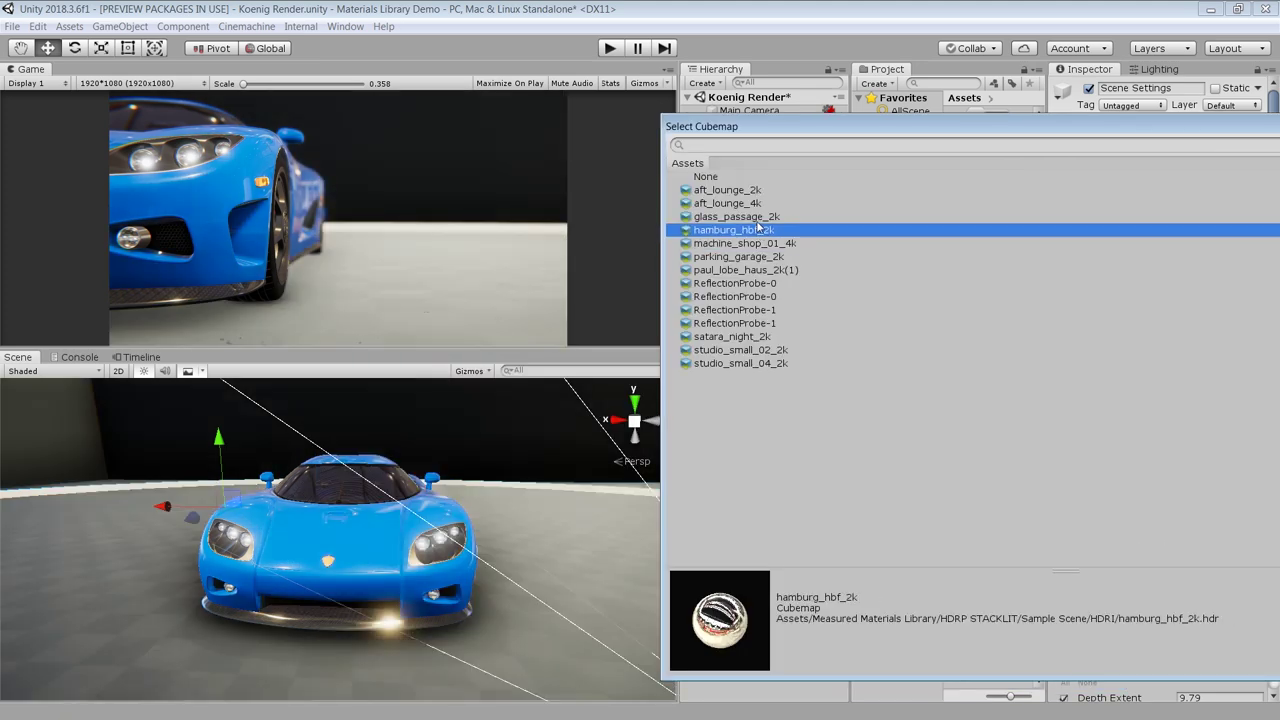
click(758, 216)
click(768, 270)
click(766, 311)
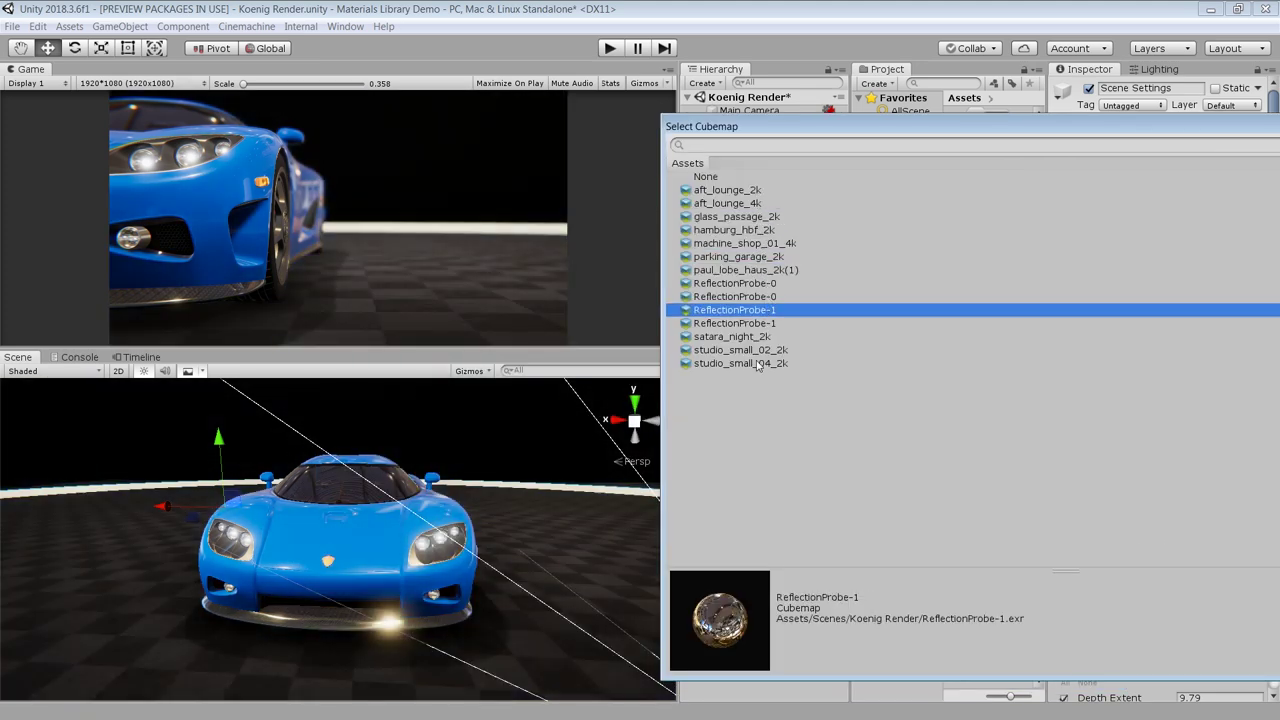
click(758, 364)
click(740, 230)
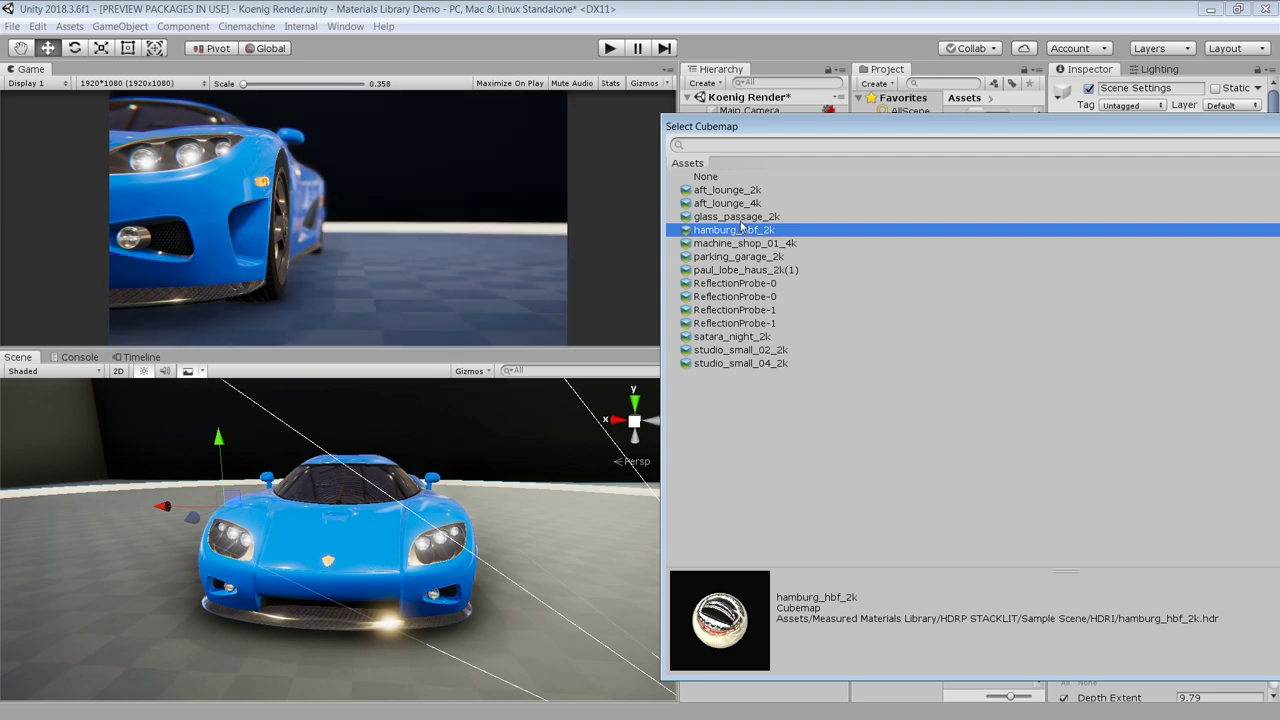
click(740, 216)
click(740, 190)
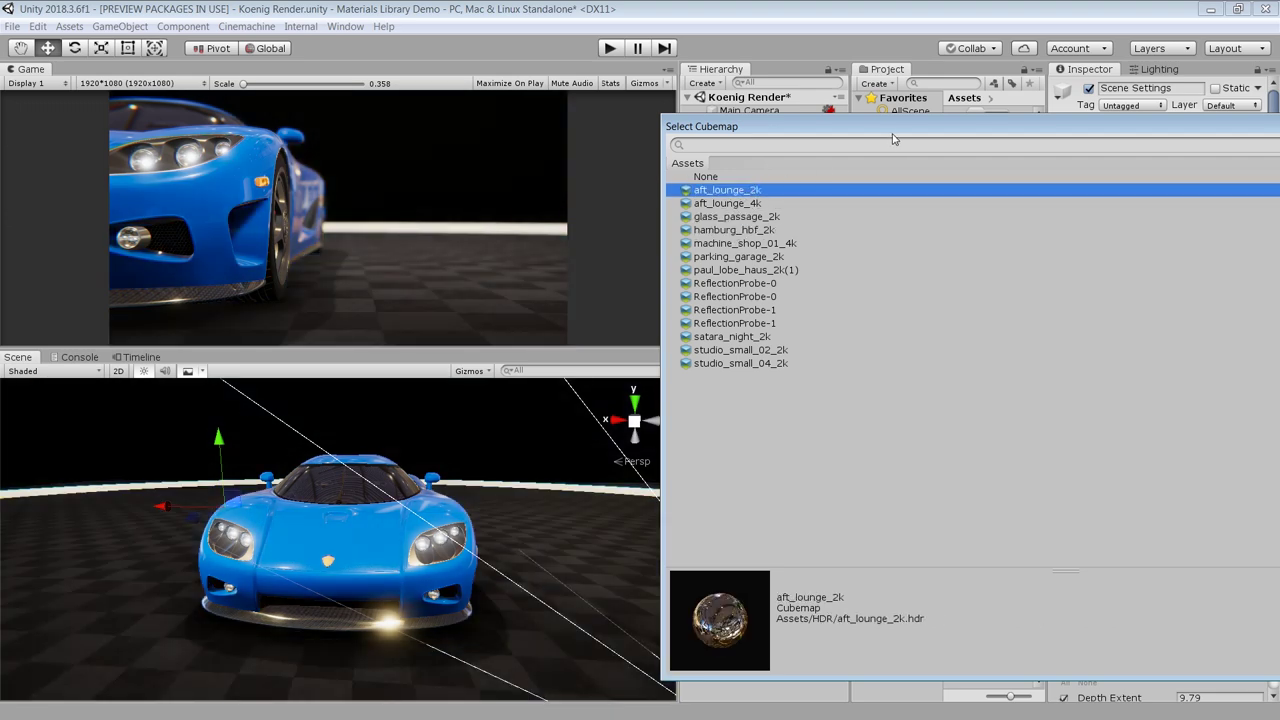
drag(893, 138, 674, 128)
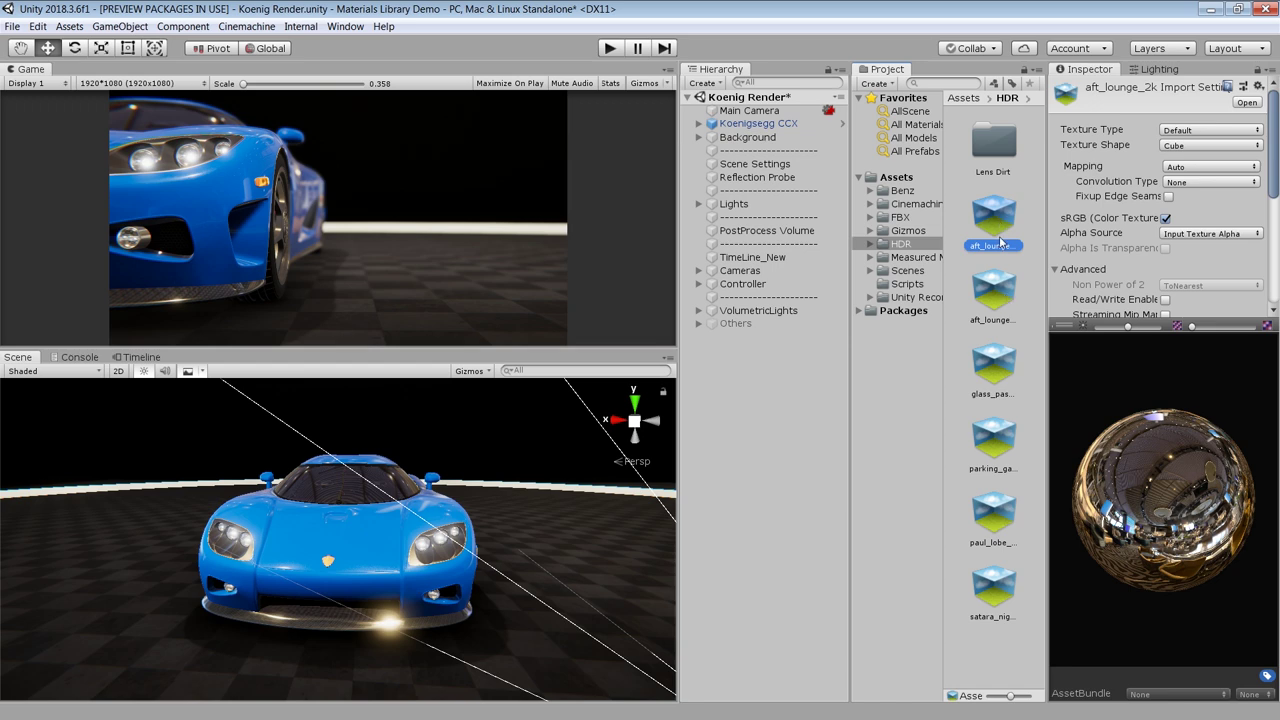
- Inspect the aft_lounge HDR textures and compare the aft_lounge_4k and aft_lounge_2k cubemaps as the scene's HDRI sky
click(1001, 292)
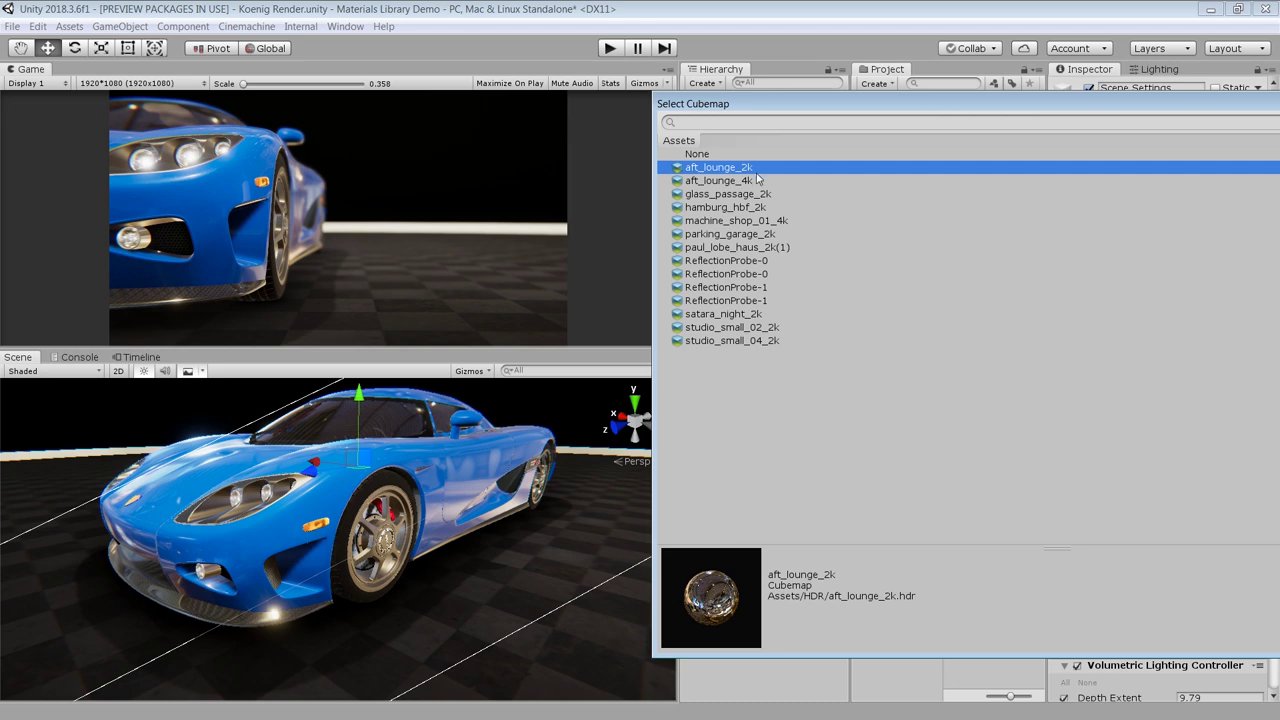
click(757, 180)
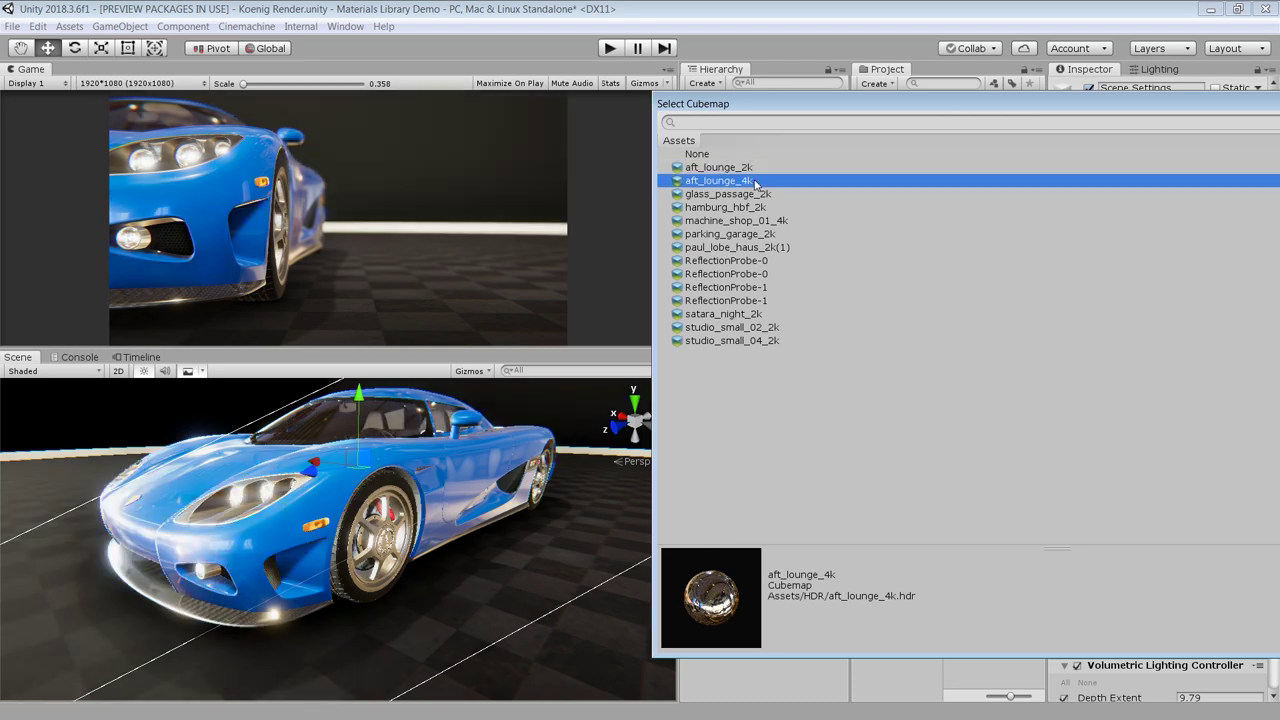
key(Up)
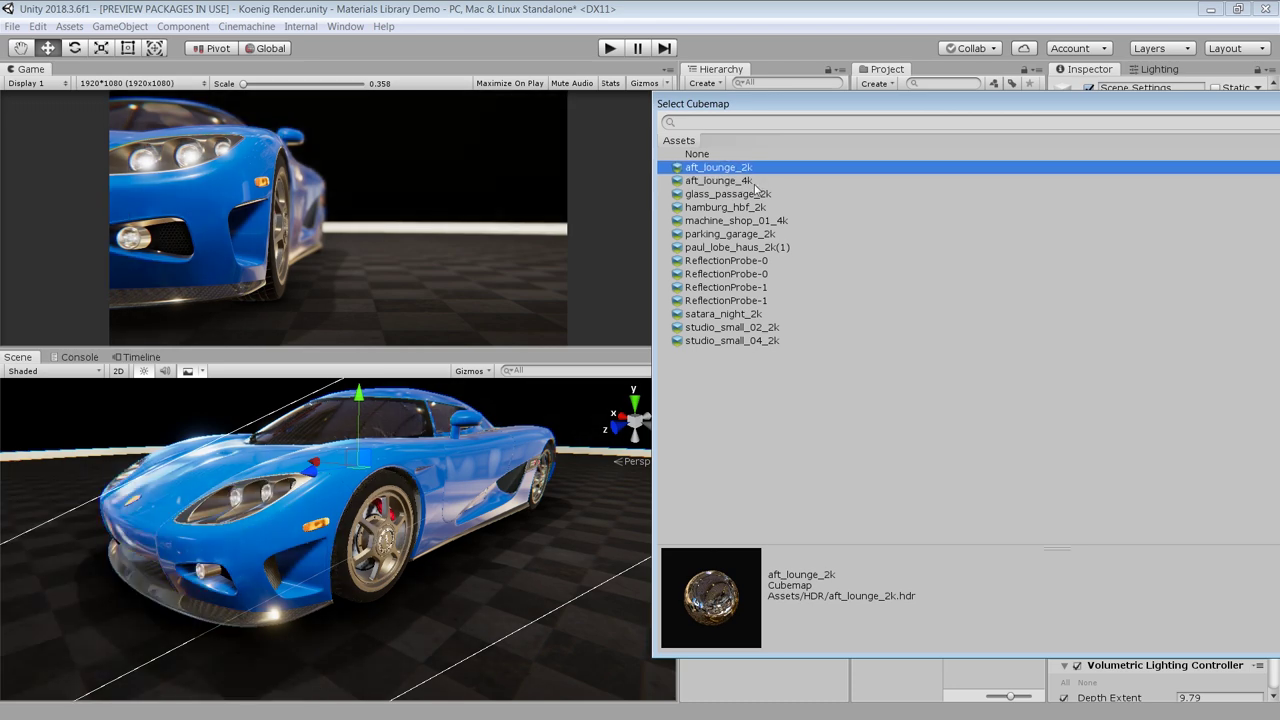
key(Down)
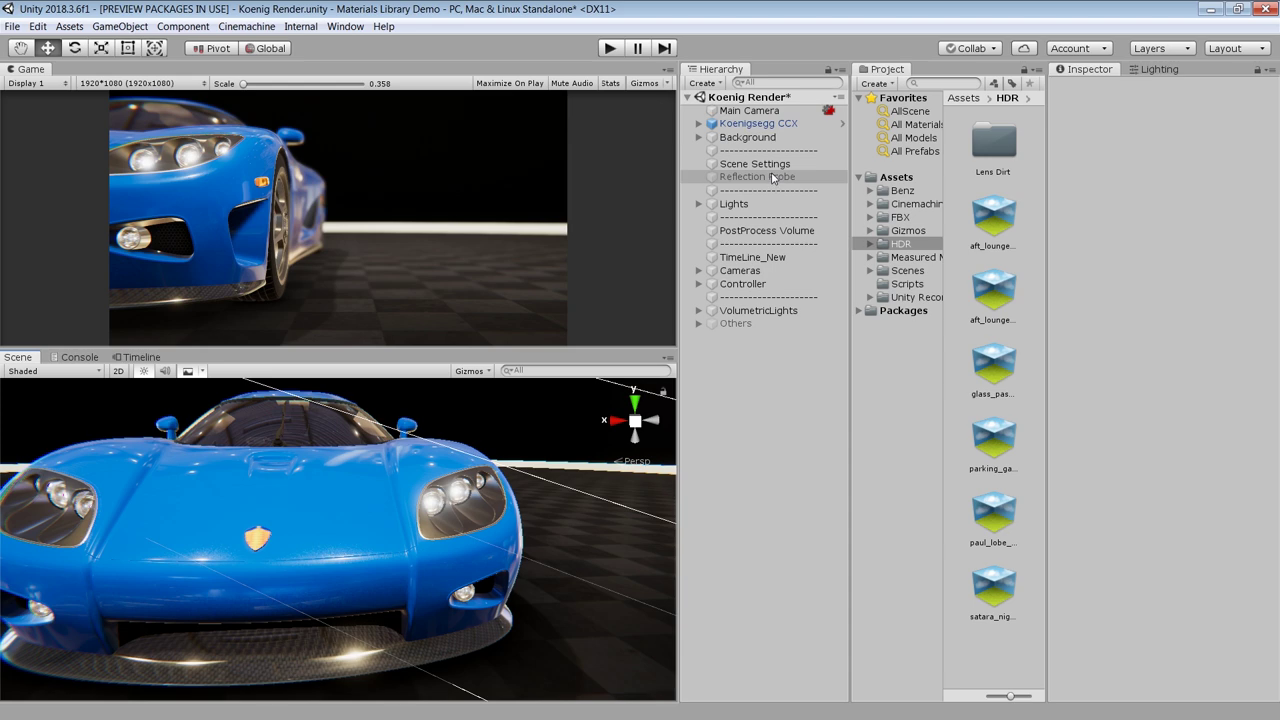
- Examine the Scene Settings' fog and volumetric lighting overrides and the Reflection Probe's projection, capture and custom settings
click(772, 168)
scroll(1085, 475, down, 3)
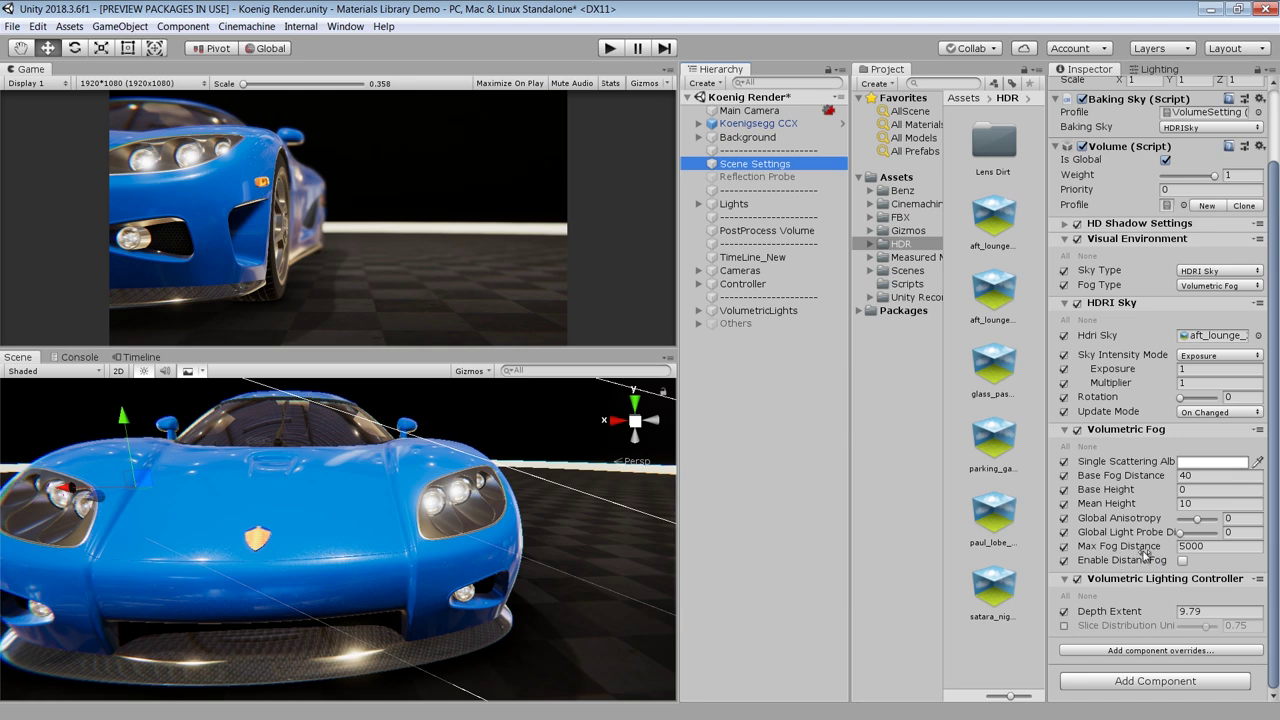
click(748, 178)
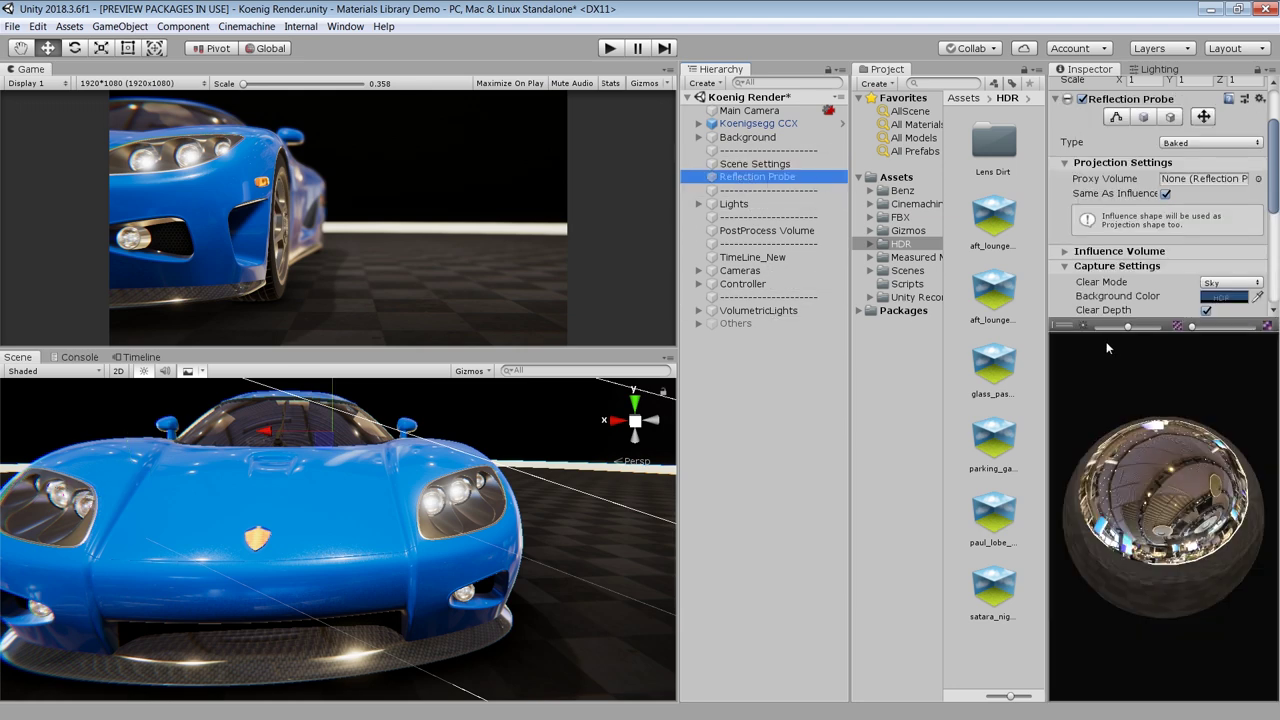
drag(1076, 332, 1105, 552)
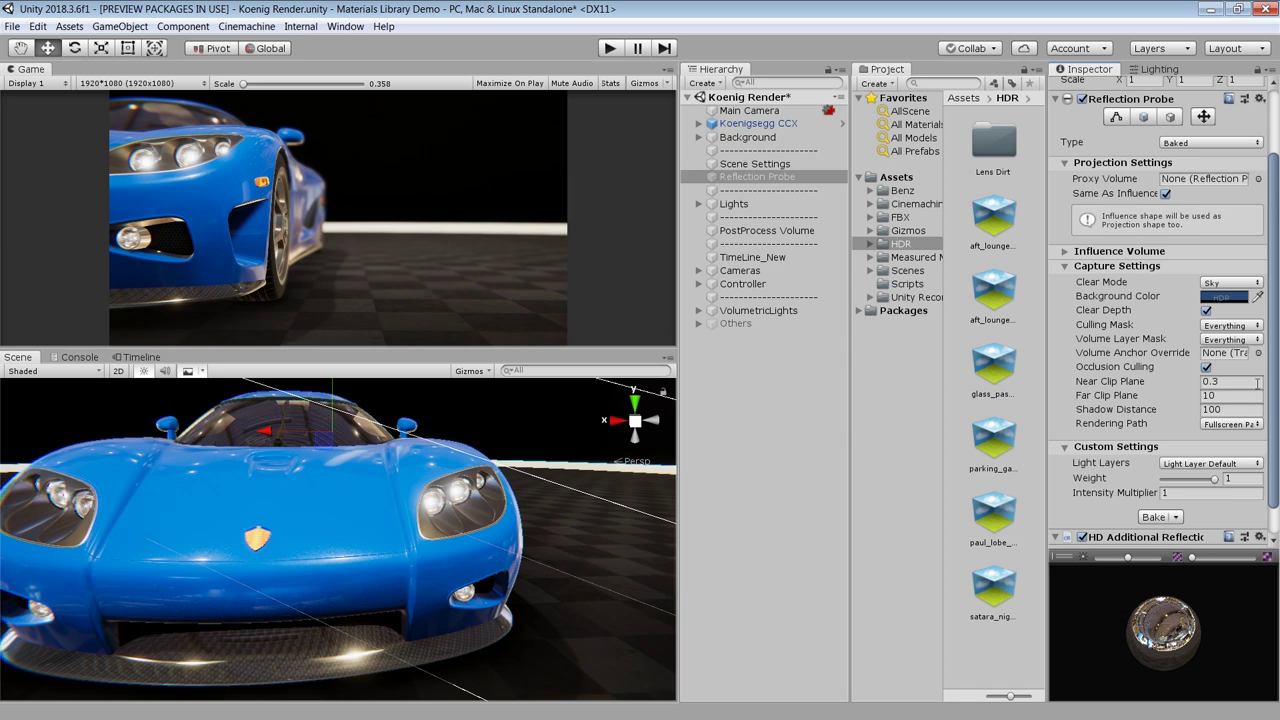
scroll(1274, 195, up, 4)
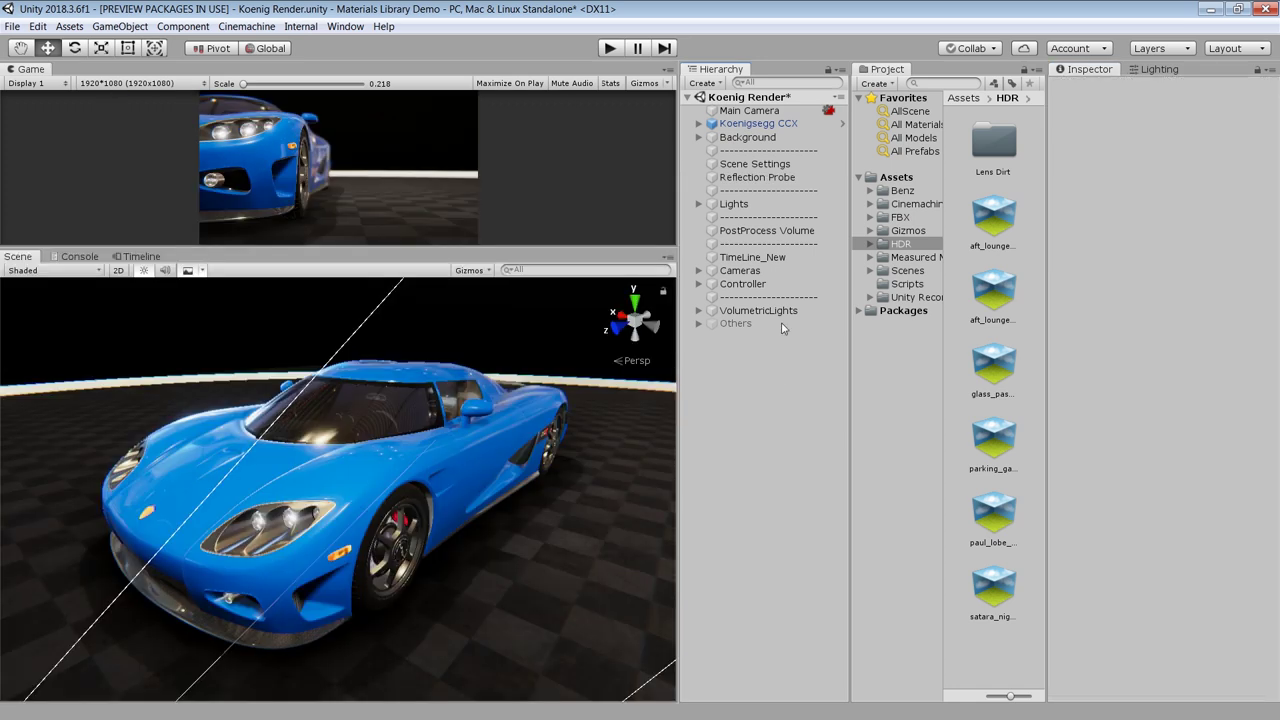
- Toggle the Reflection Probe object off and on to compare the car's reflections, leaving it disabled
click(757, 177)
click(1089, 89)
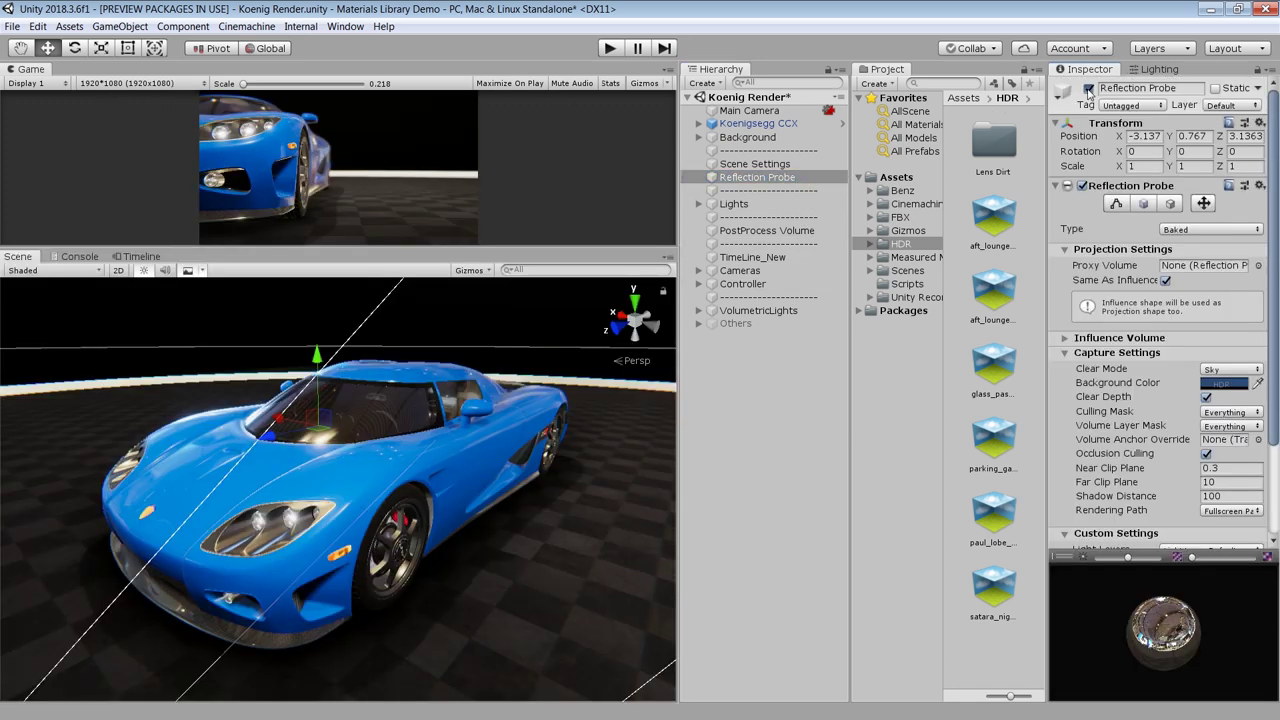
click(1089, 89)
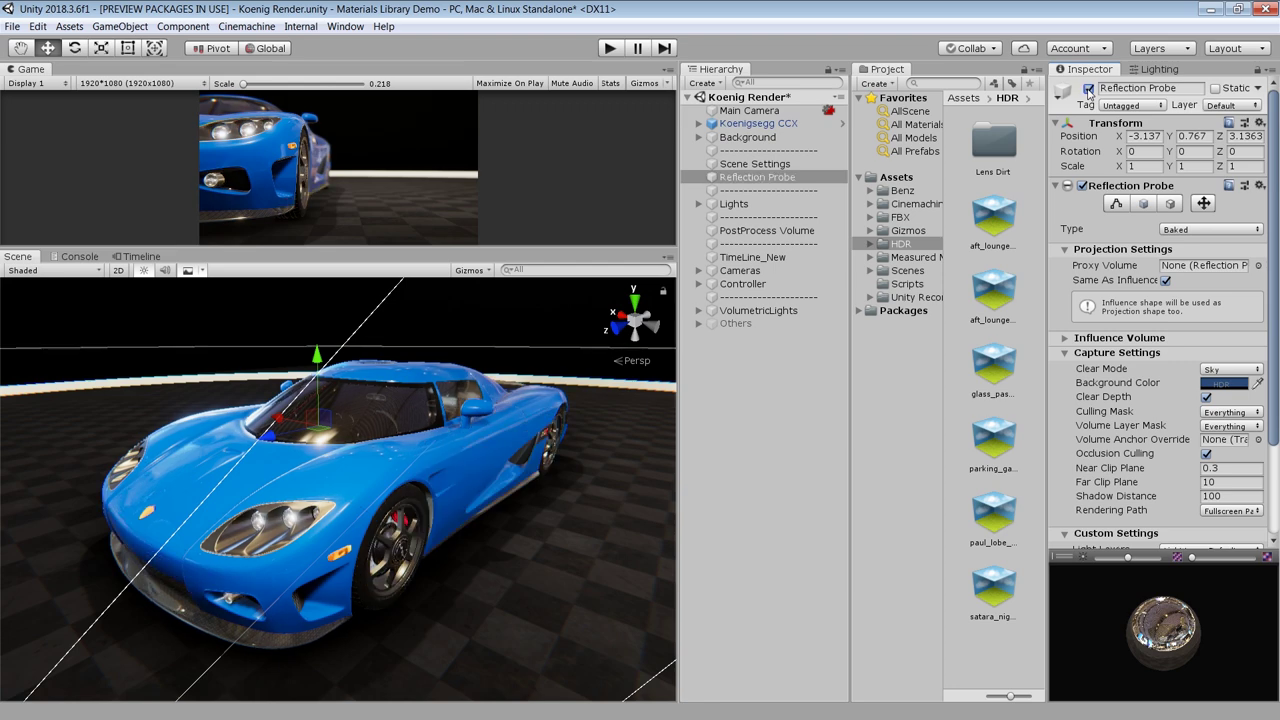
click(1089, 89)
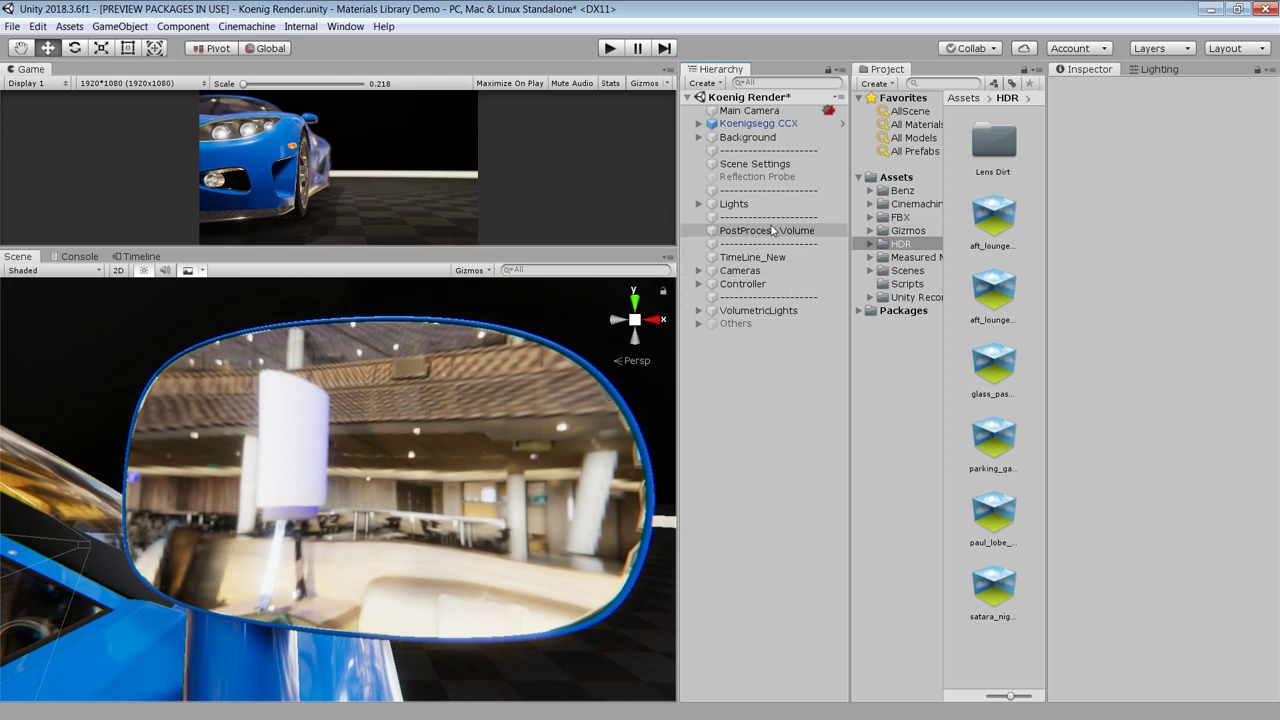
- Set the HDRI sky cubemap to aft_lounge_4k and re-enable the Reflection Probe to compare the side mirror's reflection
click(755, 163)
click(1258, 422)
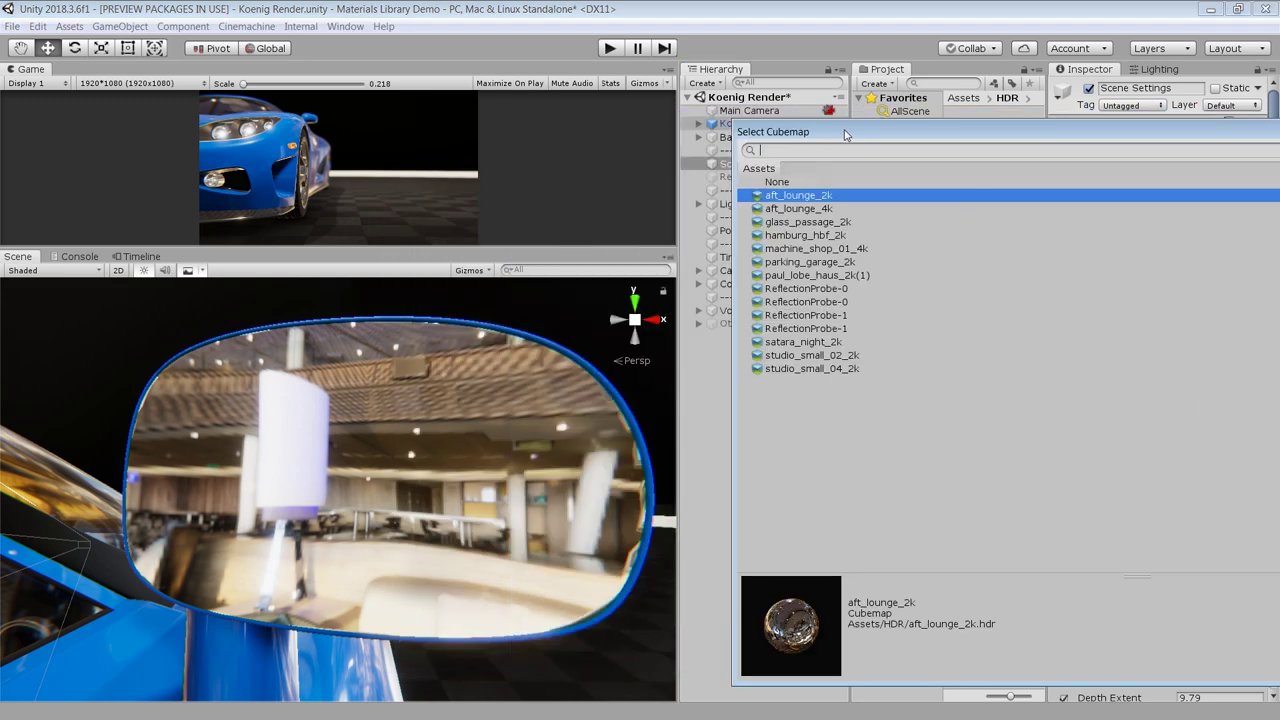
click(830, 209)
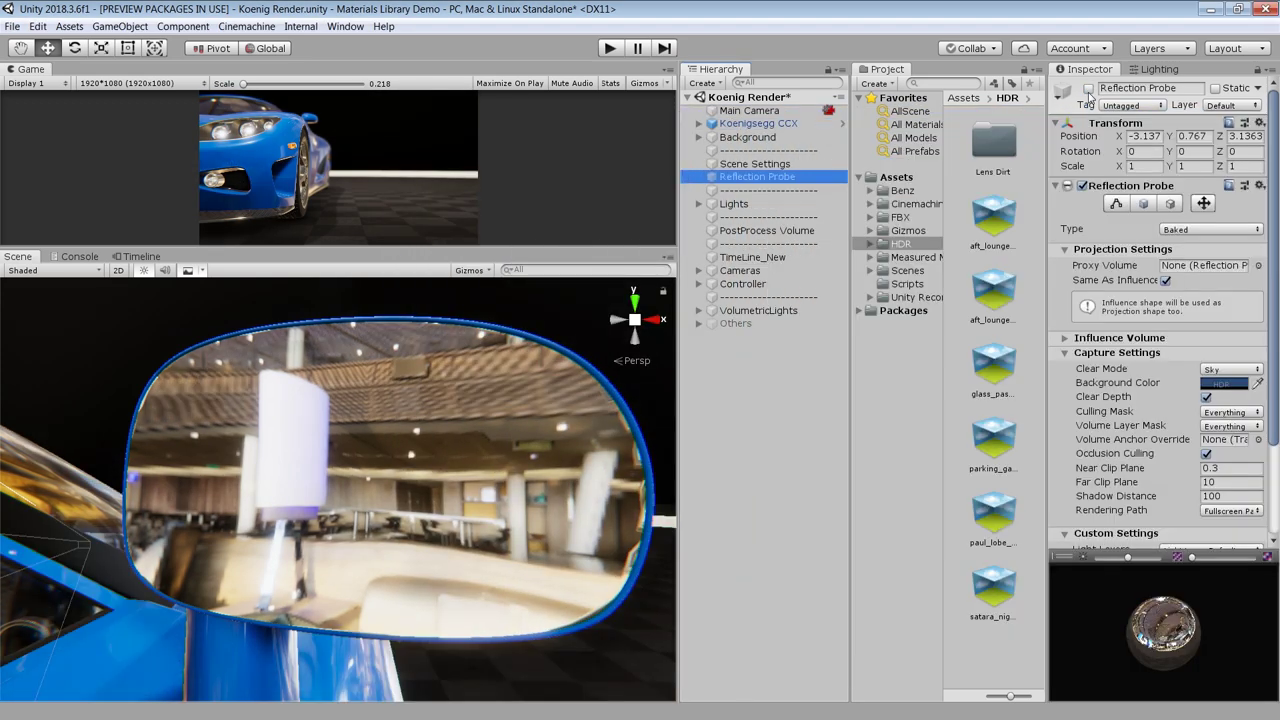
click(1088, 89)
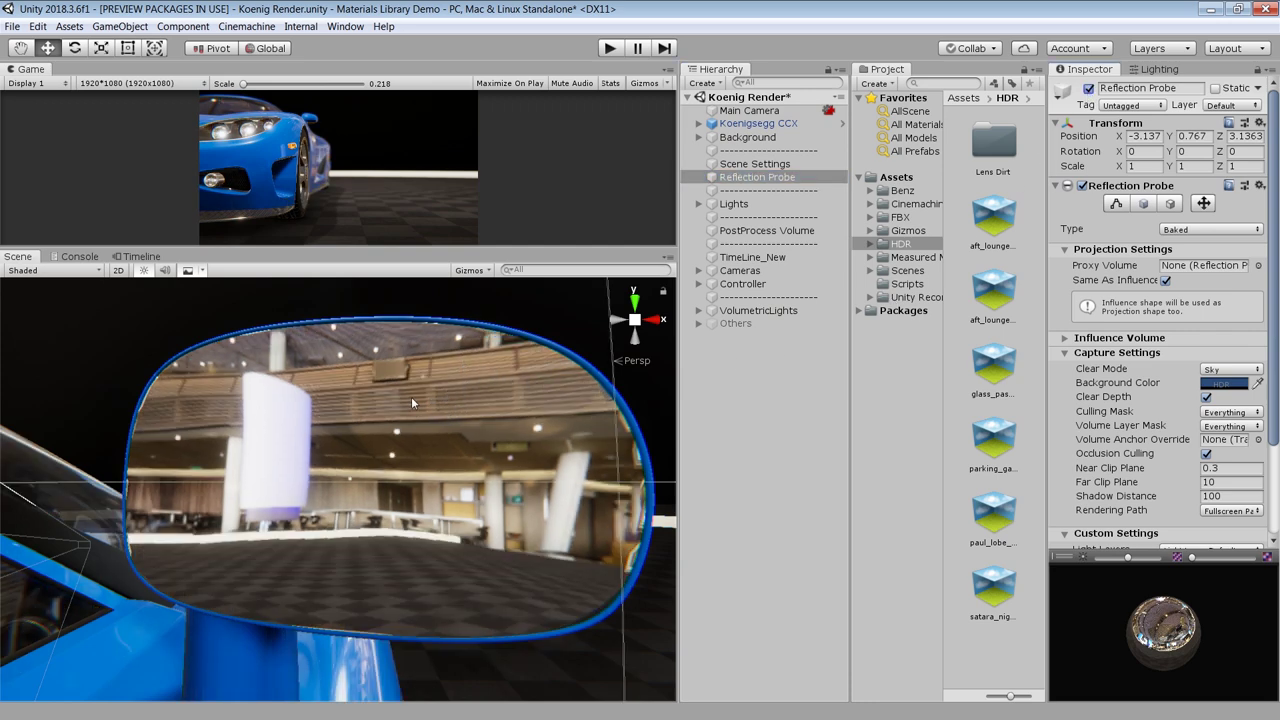
- Inspect the HDRP asset's reflection settings and the available reflection cubemap resolutions, keeping Cube Reflection Resolution 512
click(896, 177)
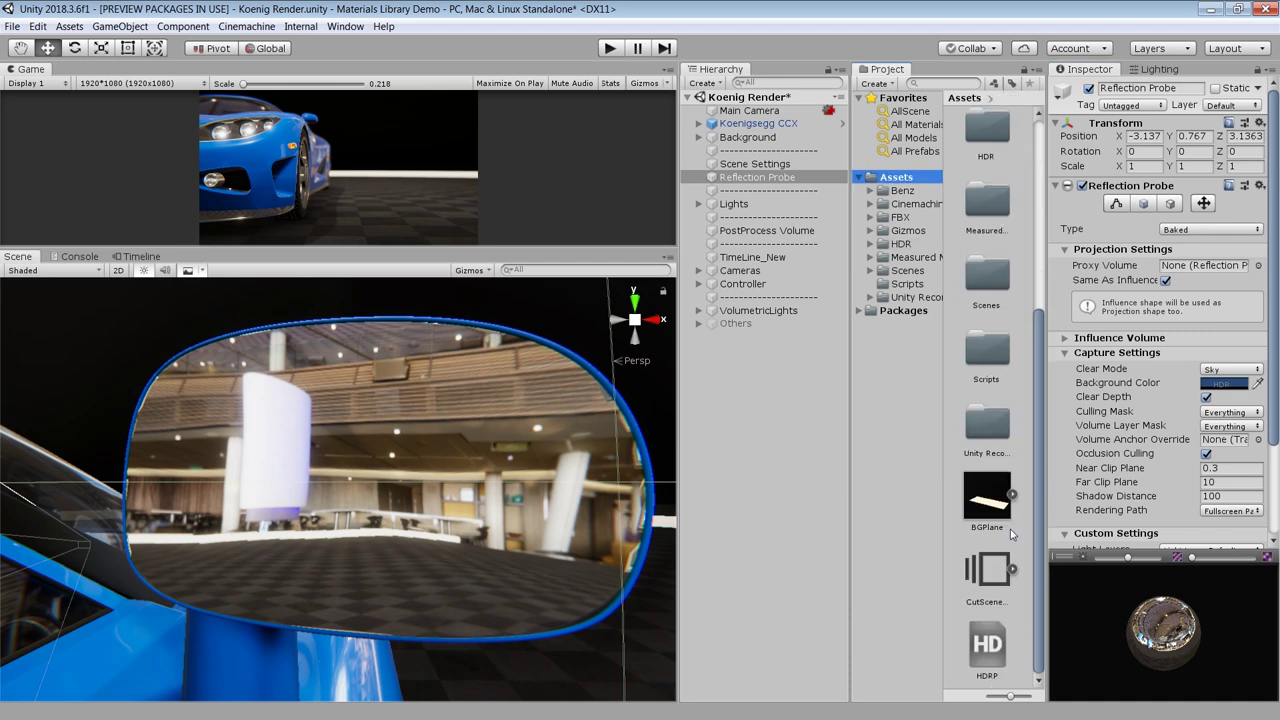
click(987, 645)
scroll(1176, 497, down, 9)
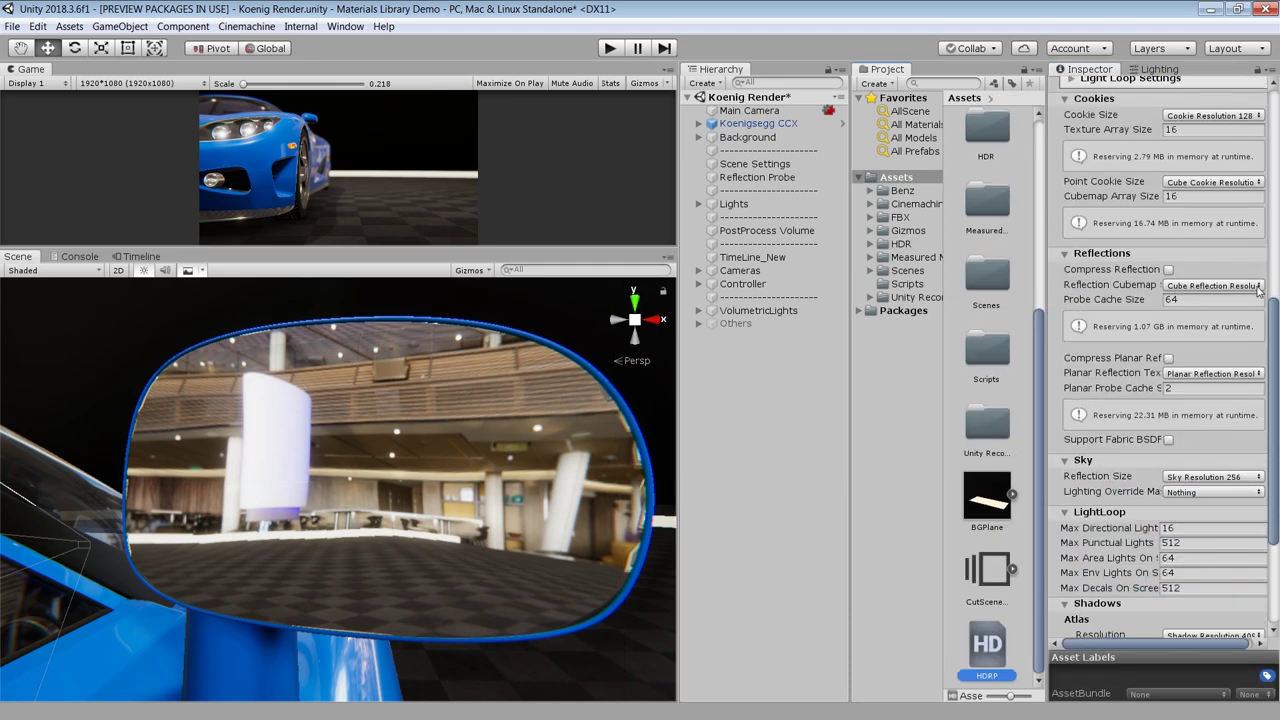
click(1206, 286)
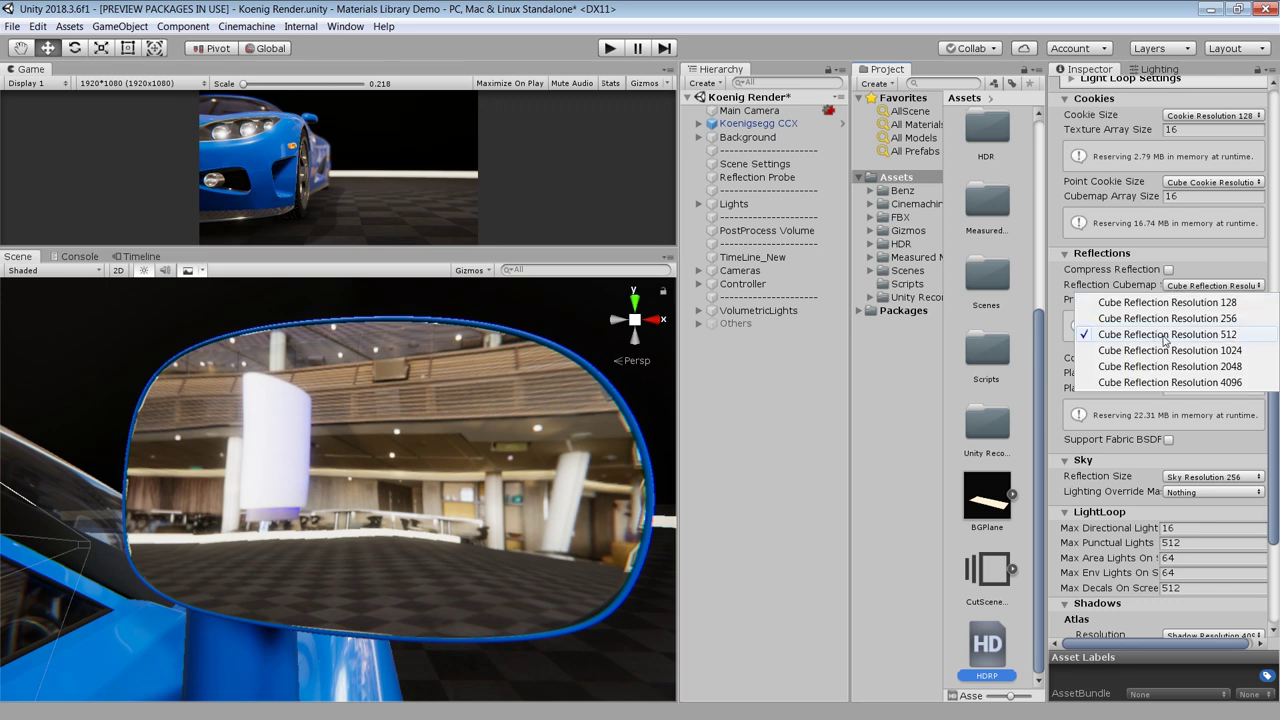
click(1107, 262)
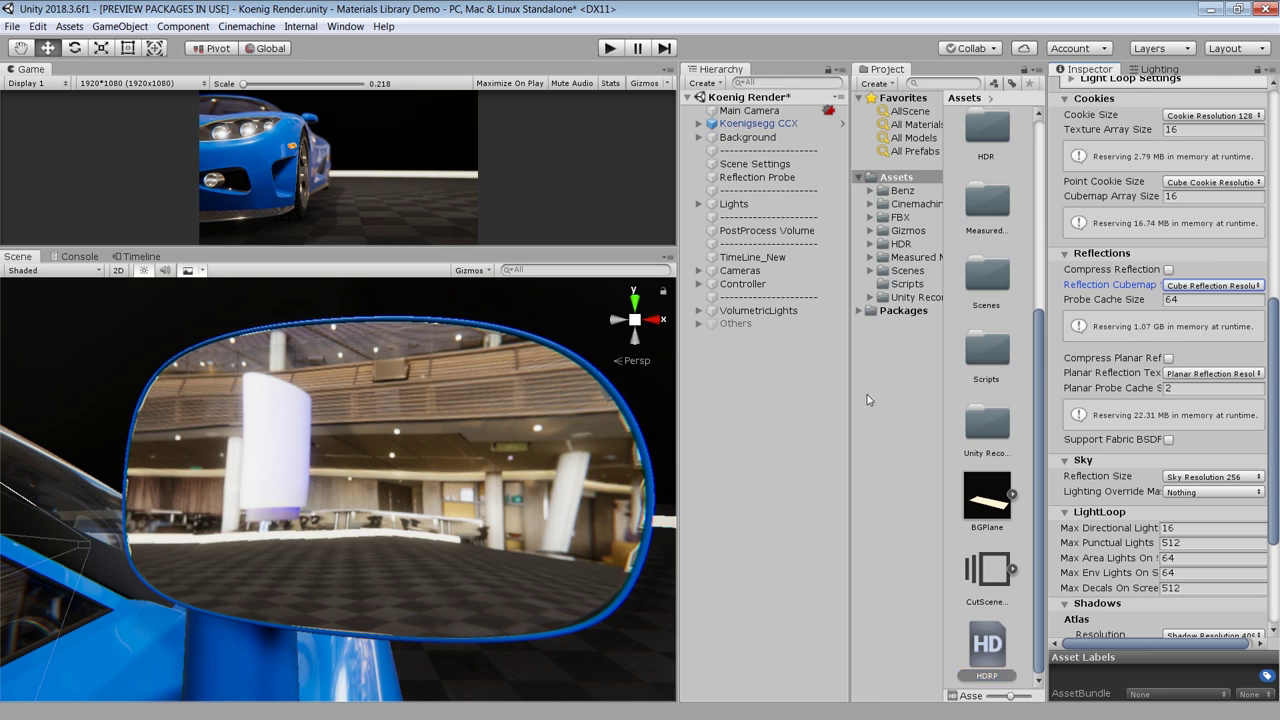
- Frame the Reflection Probe in the scene and toggle it off and on to compare reflections on the car's bodywork
double_click(757, 177)
click(748, 364)
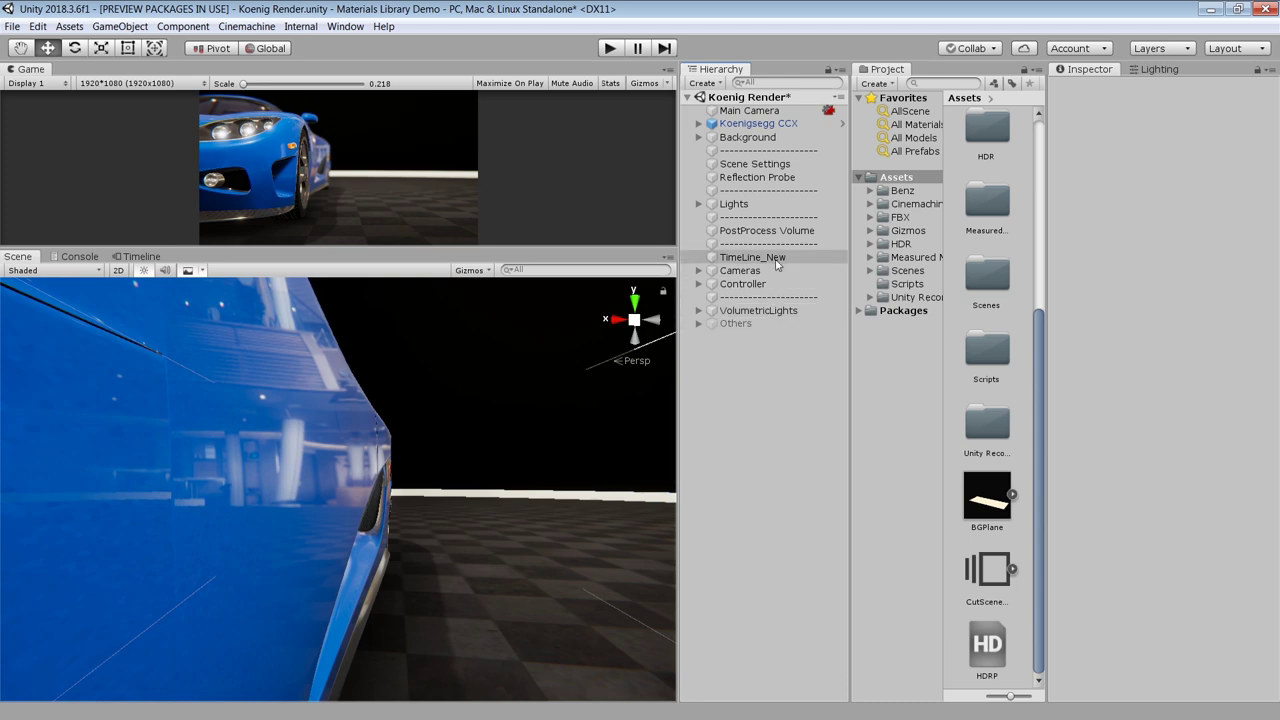
click(790, 178)
click(1089, 88)
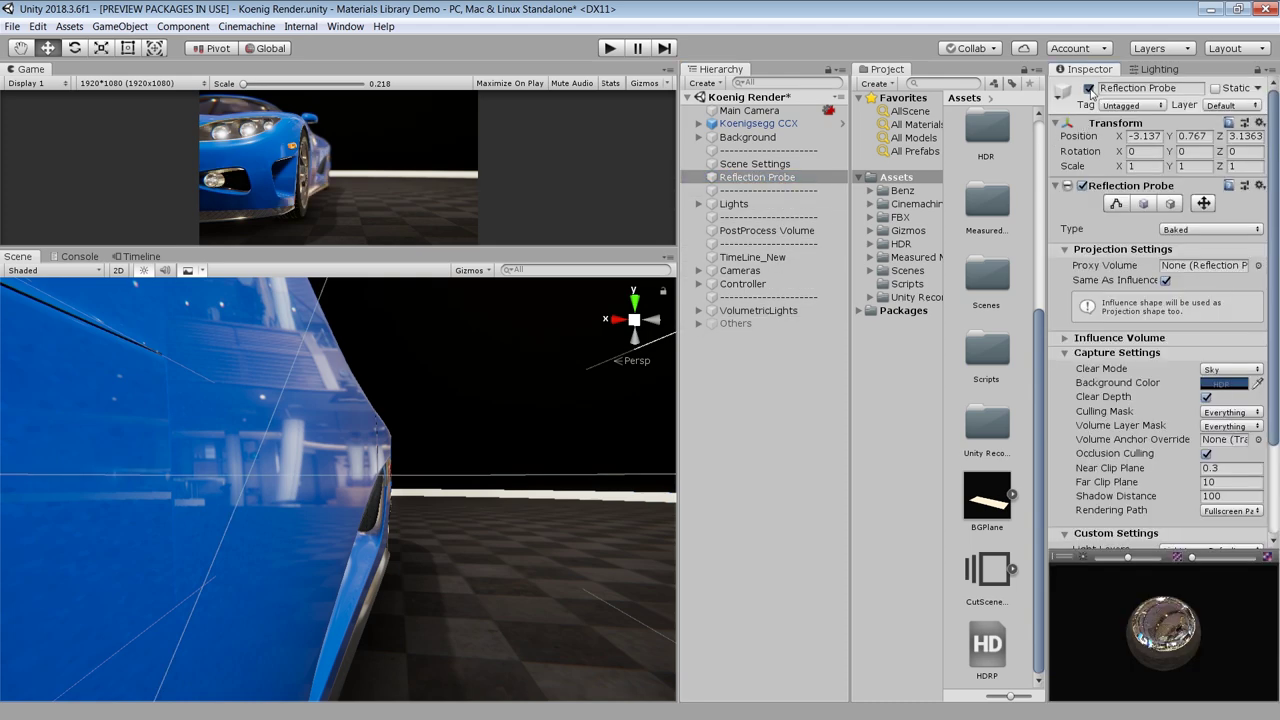
click(1089, 88)
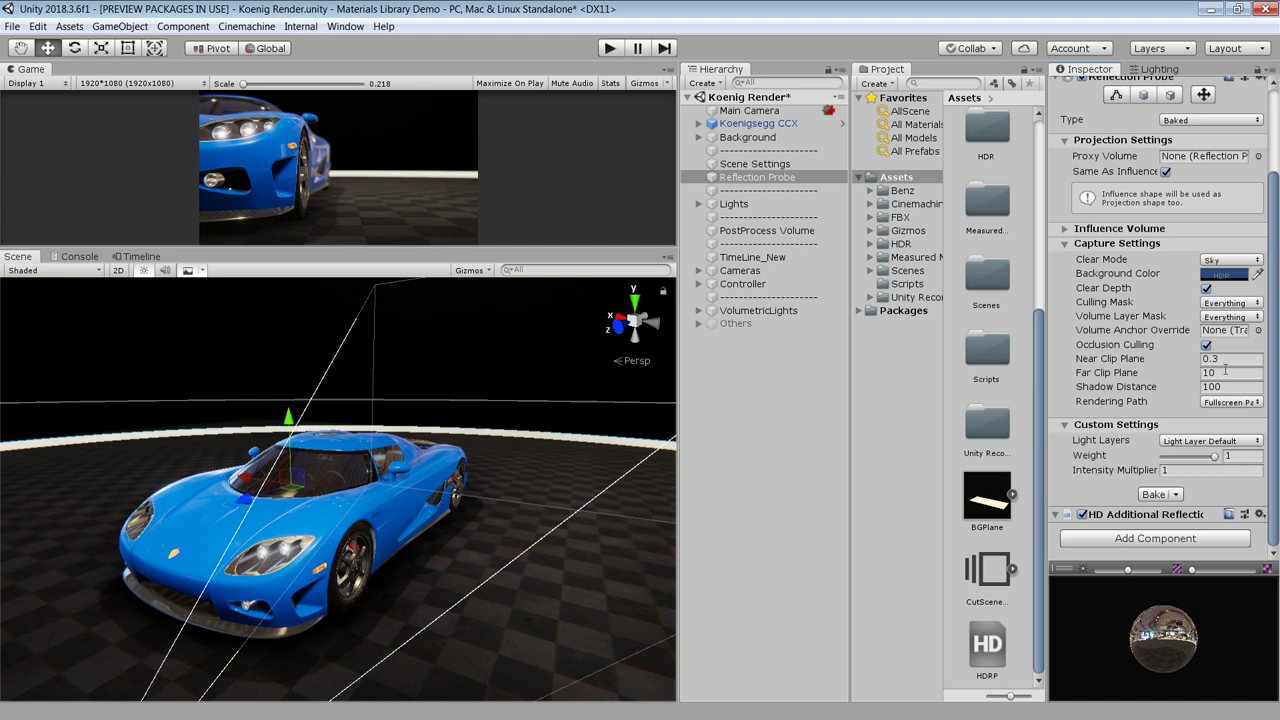
- Set the Reflection Probe's Far Clip Plane to 100 and bake the probe
scroll(380, 510, down, 5)
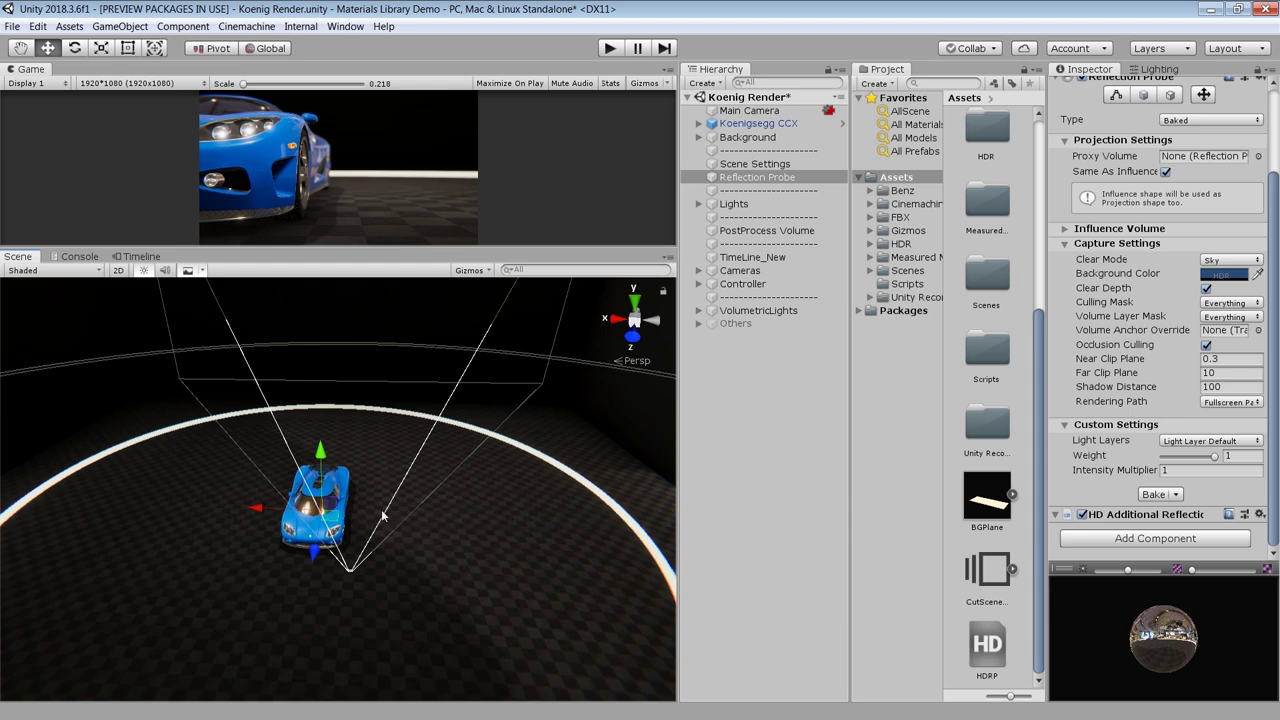
click(1232, 373)
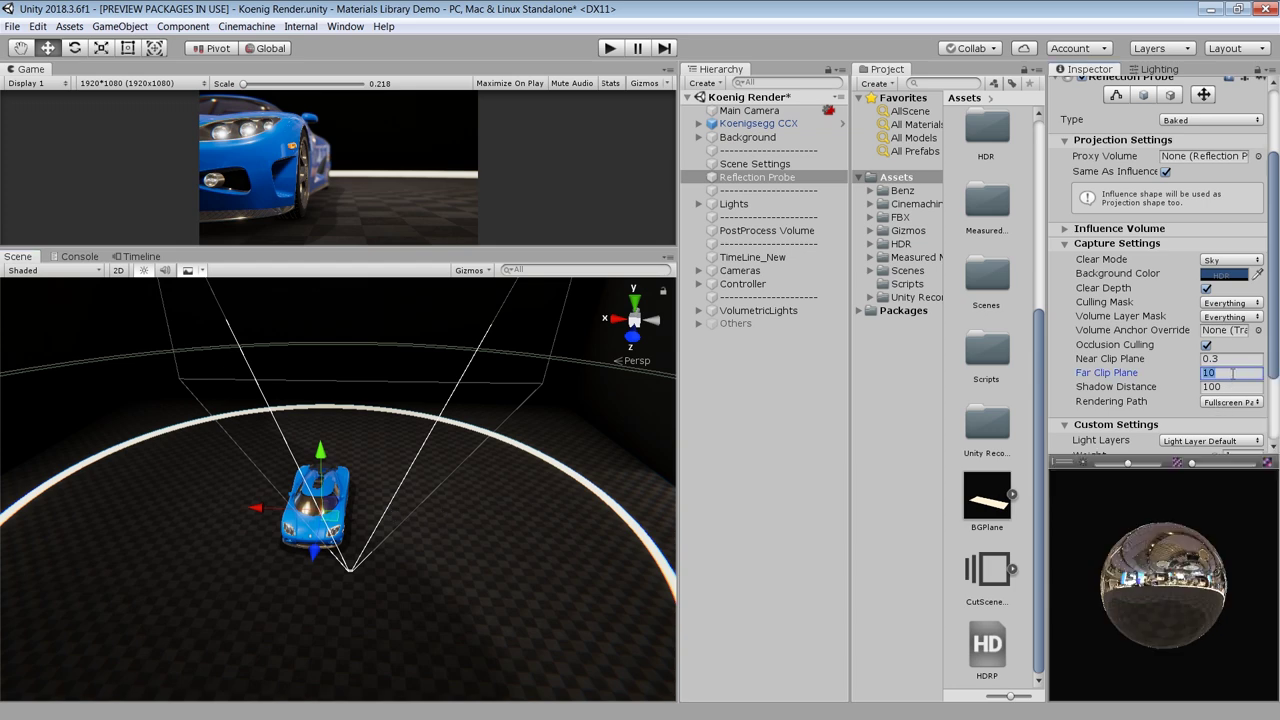
scroll(1232, 373, down, 3)
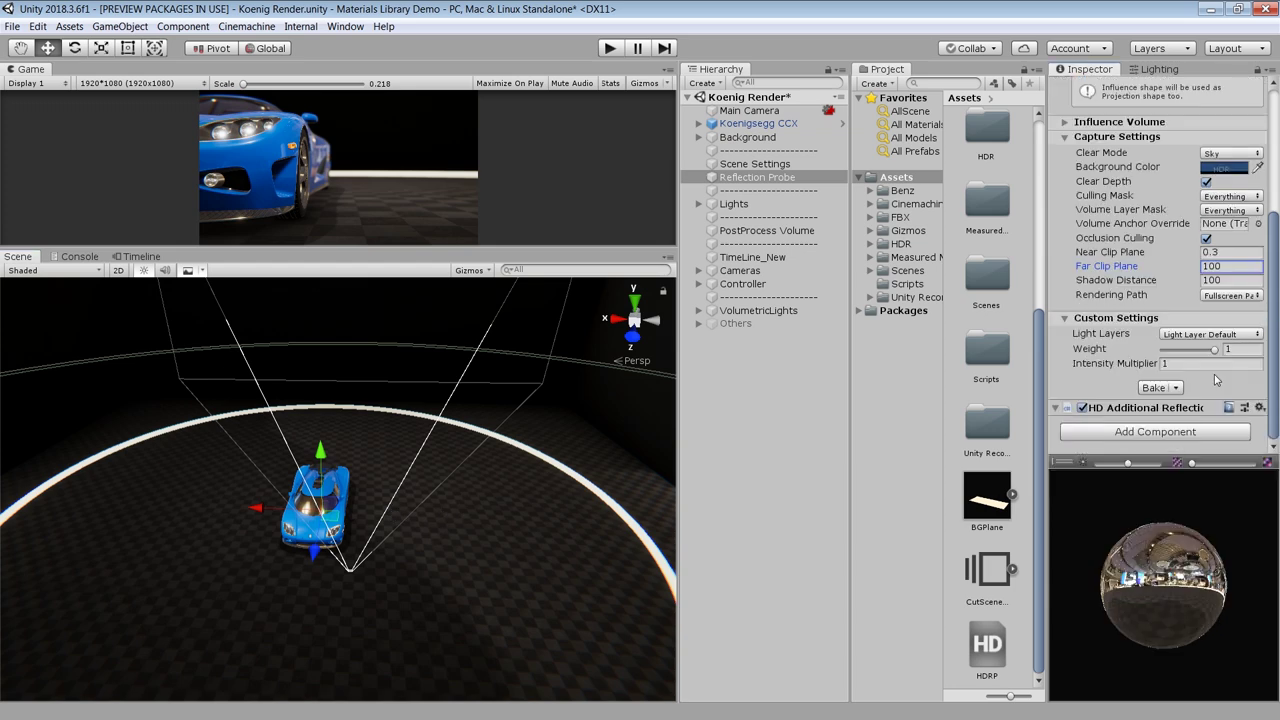
click(1154, 388)
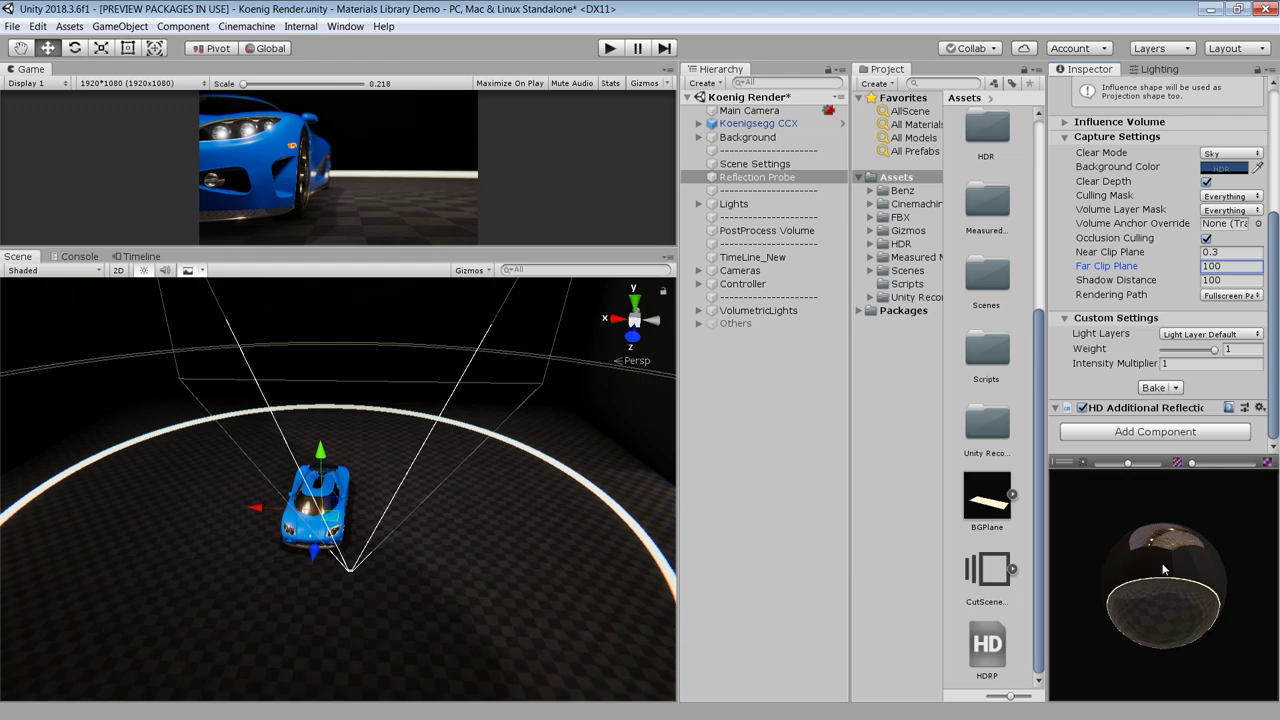
- Check the baked reflections on the car's front, set the probe's Far Clip Plane to 10 and bake again
alt+scroll(295, 525, up, 6)
alt+drag(437, 500, 392, 422)
right_drag(392, 422, 392, 424)
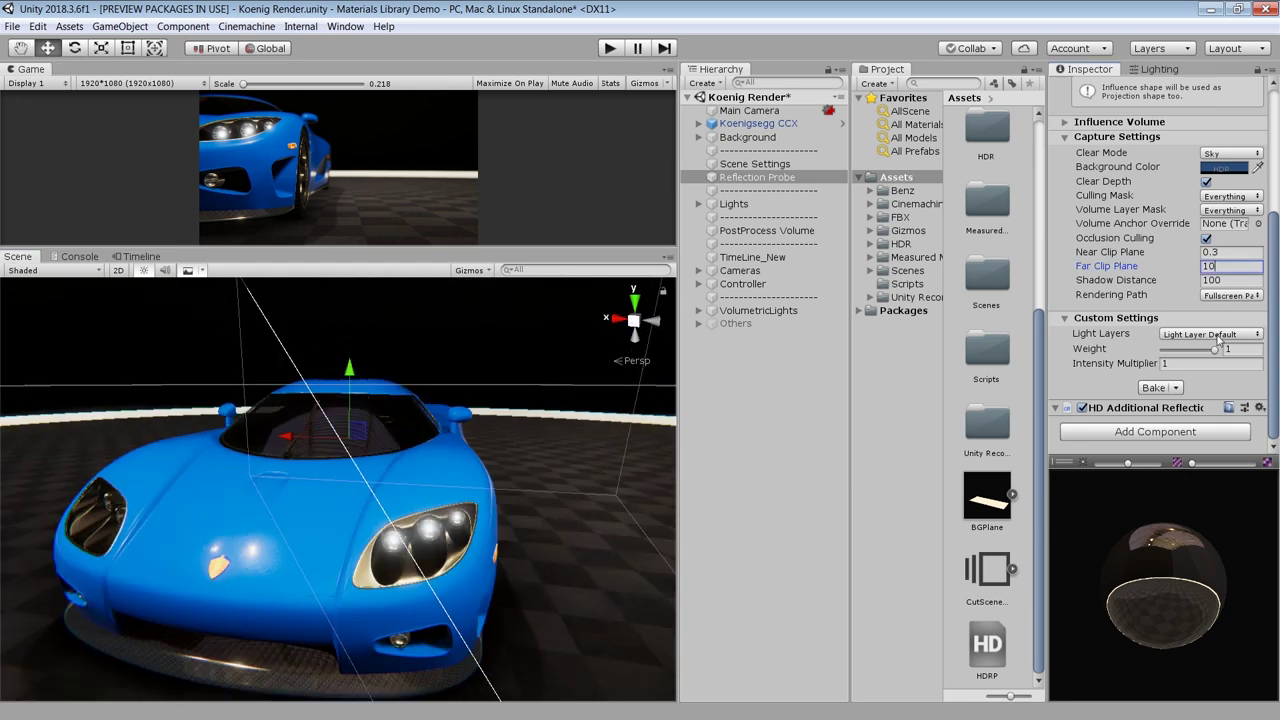
click(1153, 388)
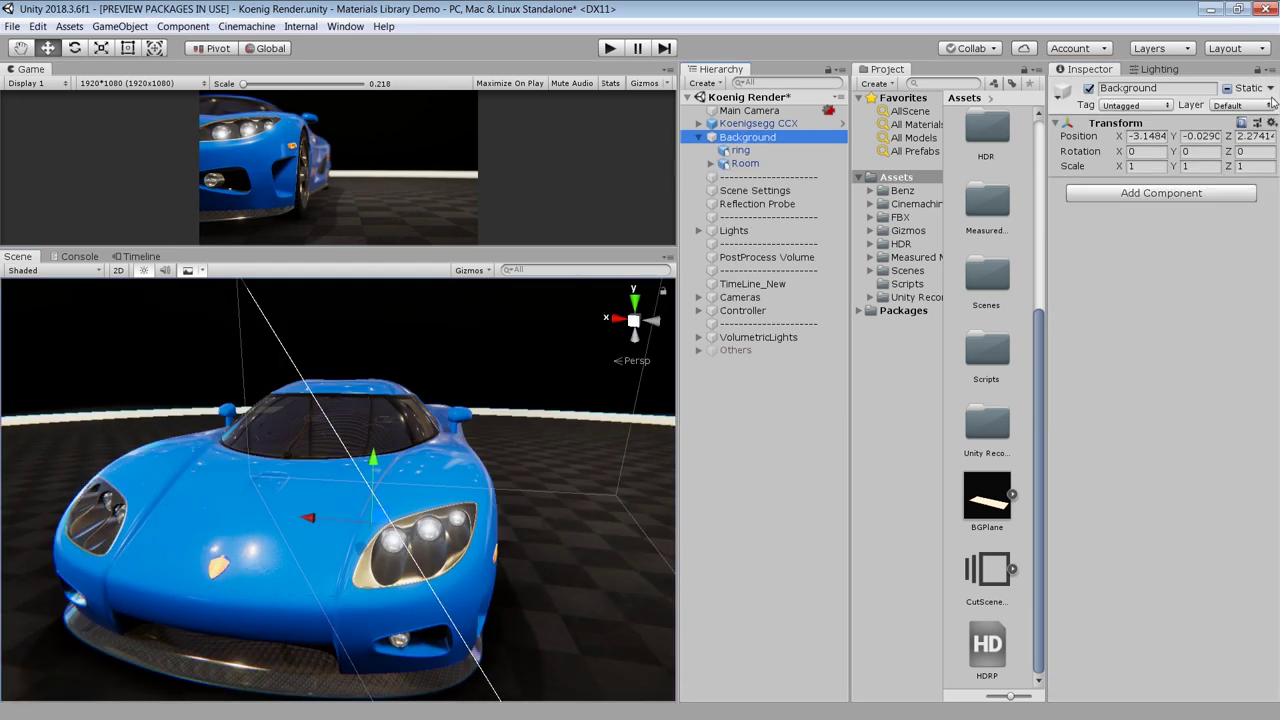
- Turn Reflection Probe Static off and back on for the room's Box001 object
click(1271, 89)
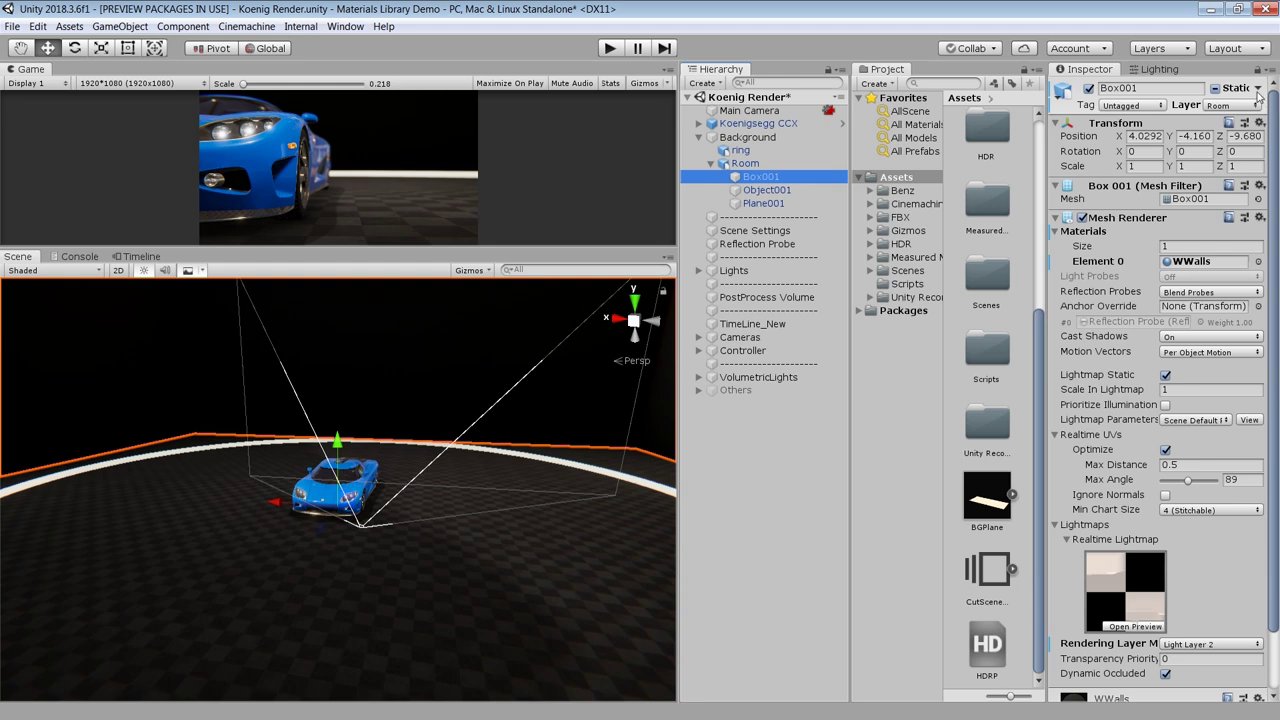
click(1258, 88)
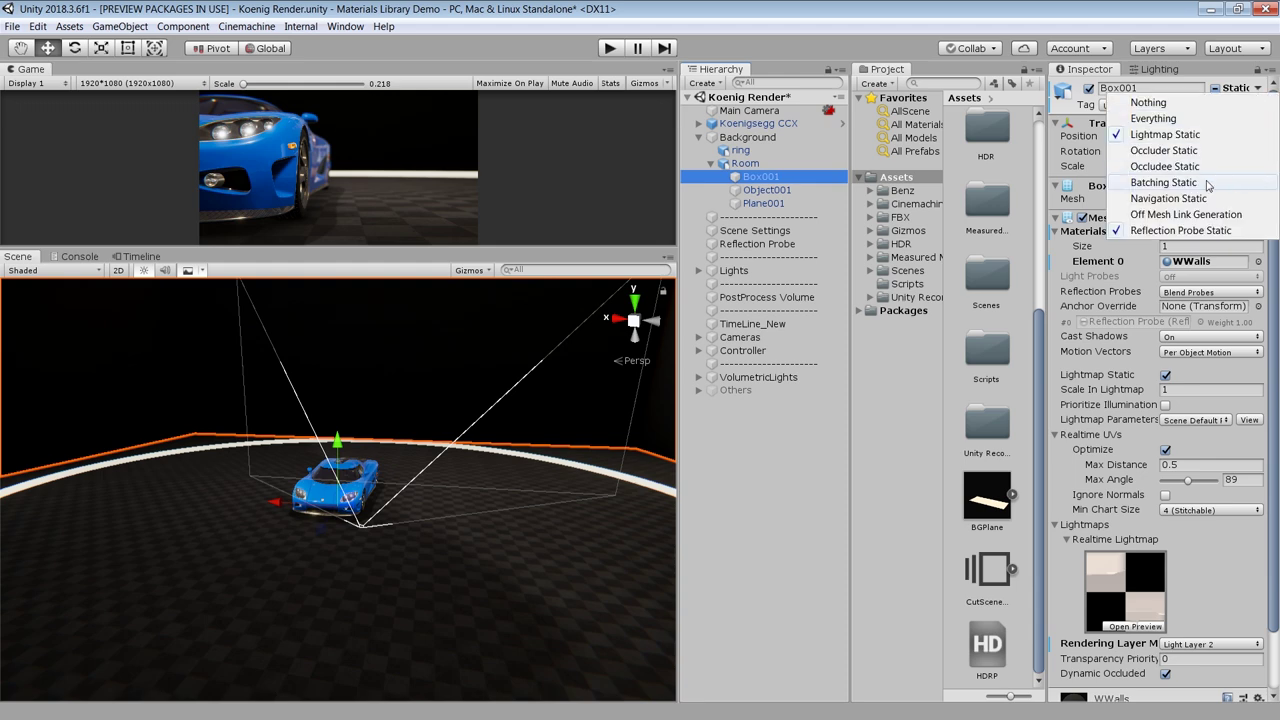
click(1136, 231)
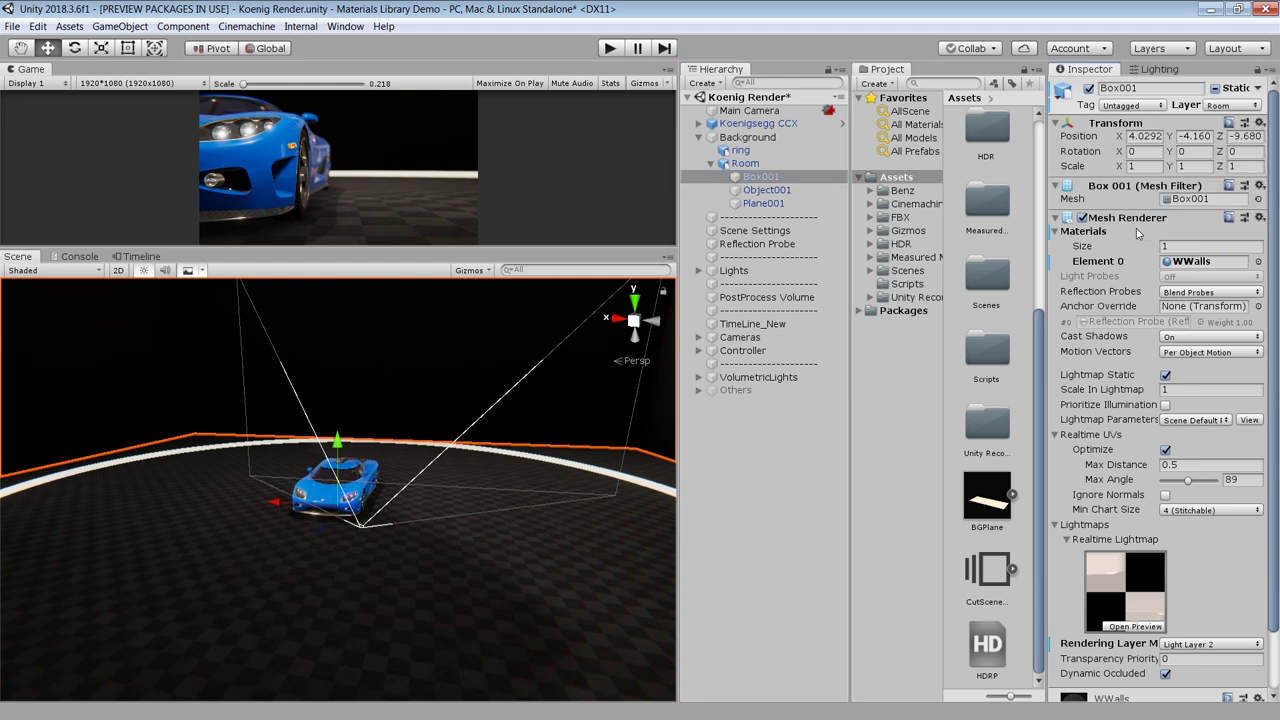
click(1258, 89)
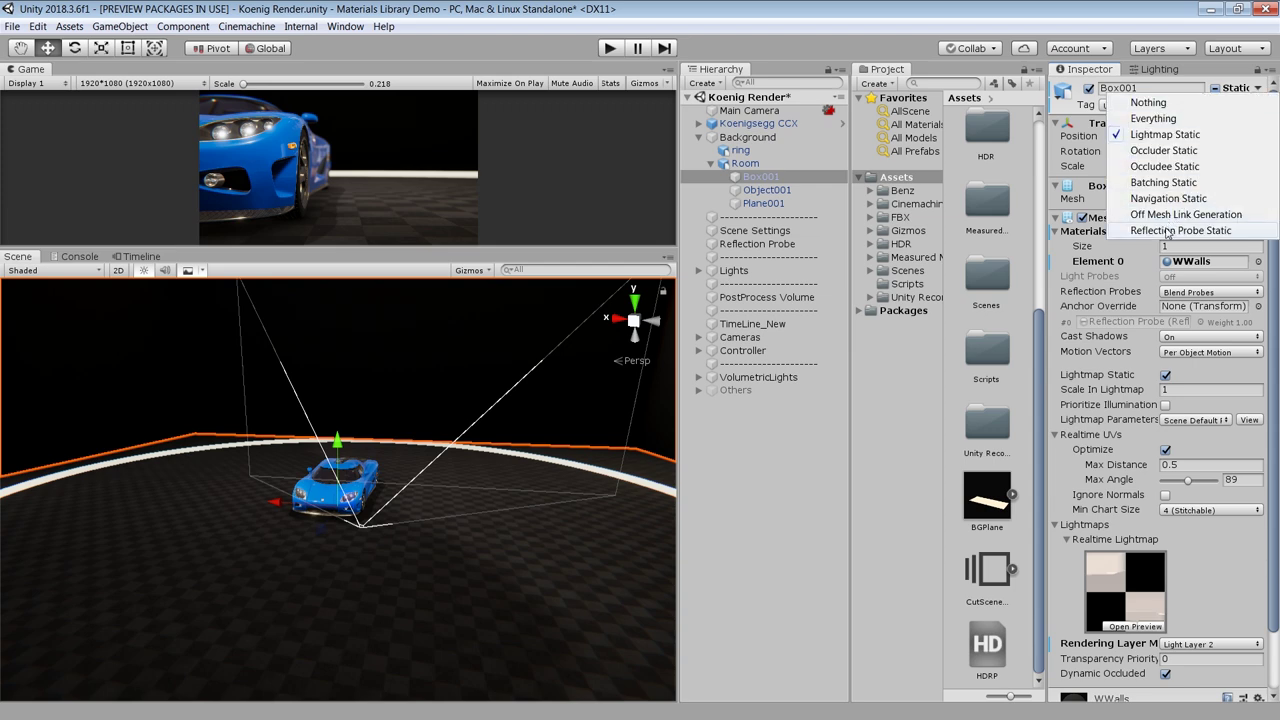
click(1136, 232)
- Switch the Reflection Probe's Type to Realtime, compare the reflections on the car, and return it to Baked
click(471, 506)
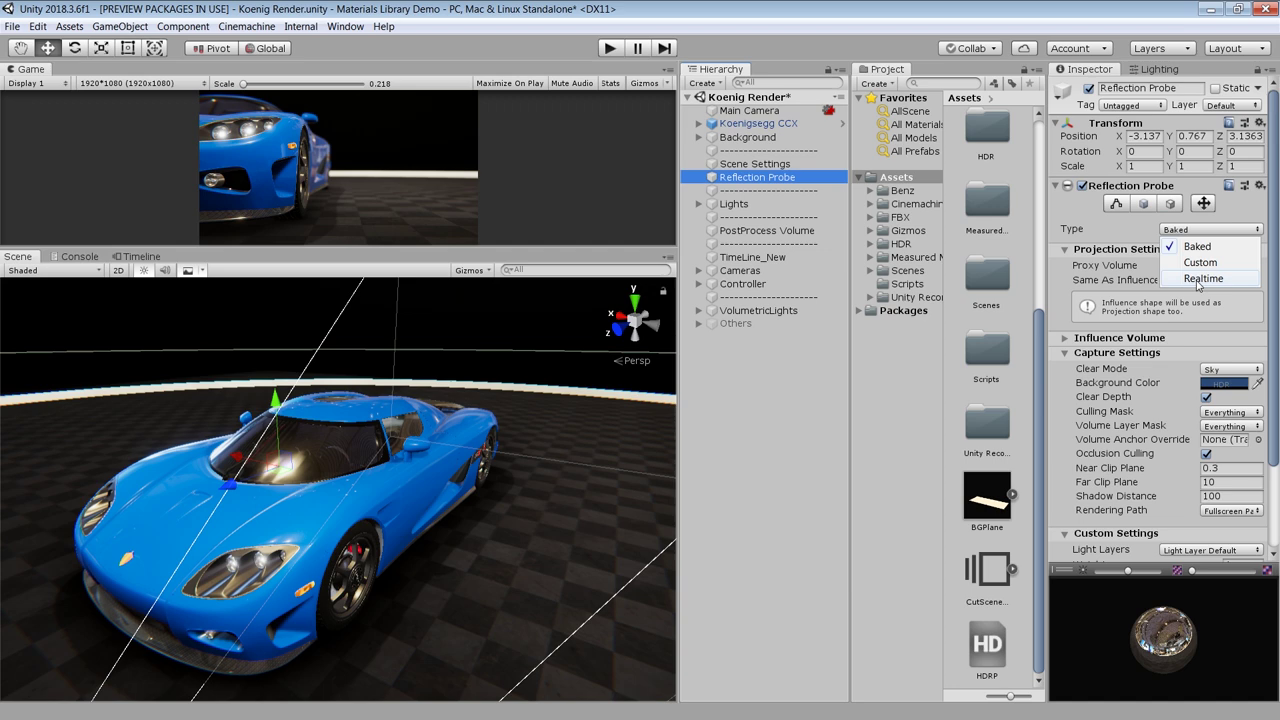
click(1203, 279)
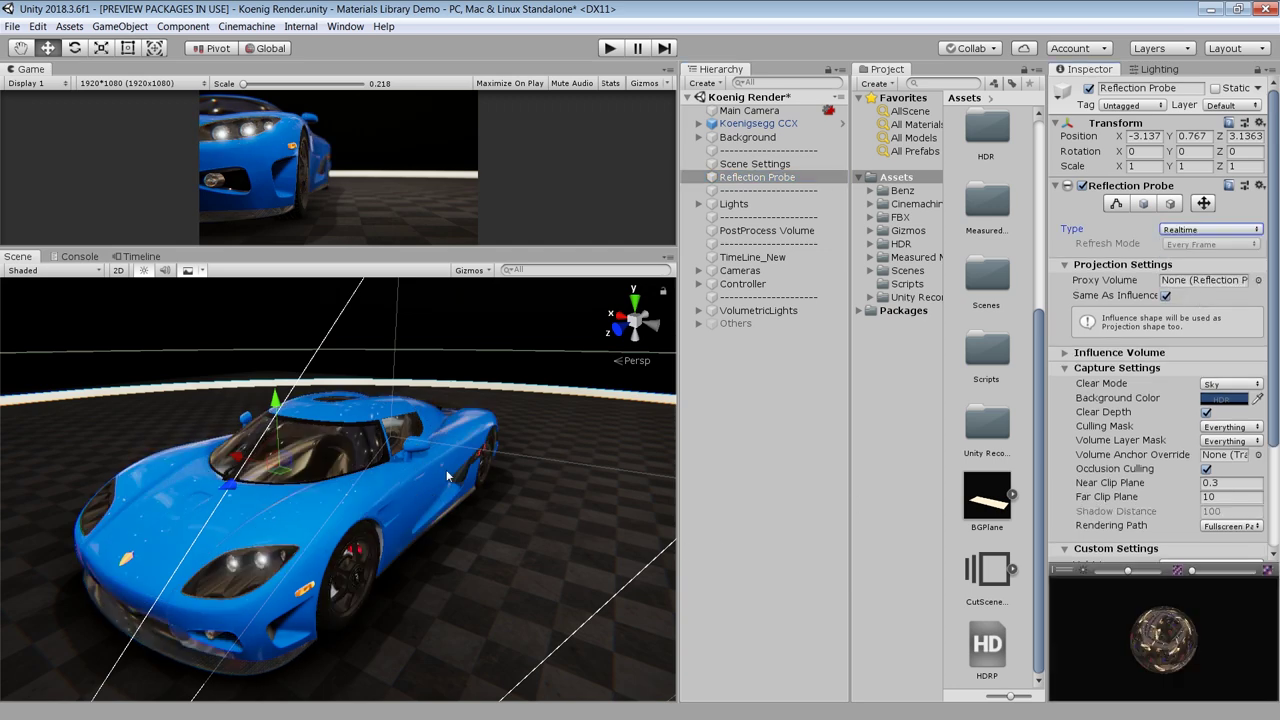
alt+drag(446, 469, 477, 430)
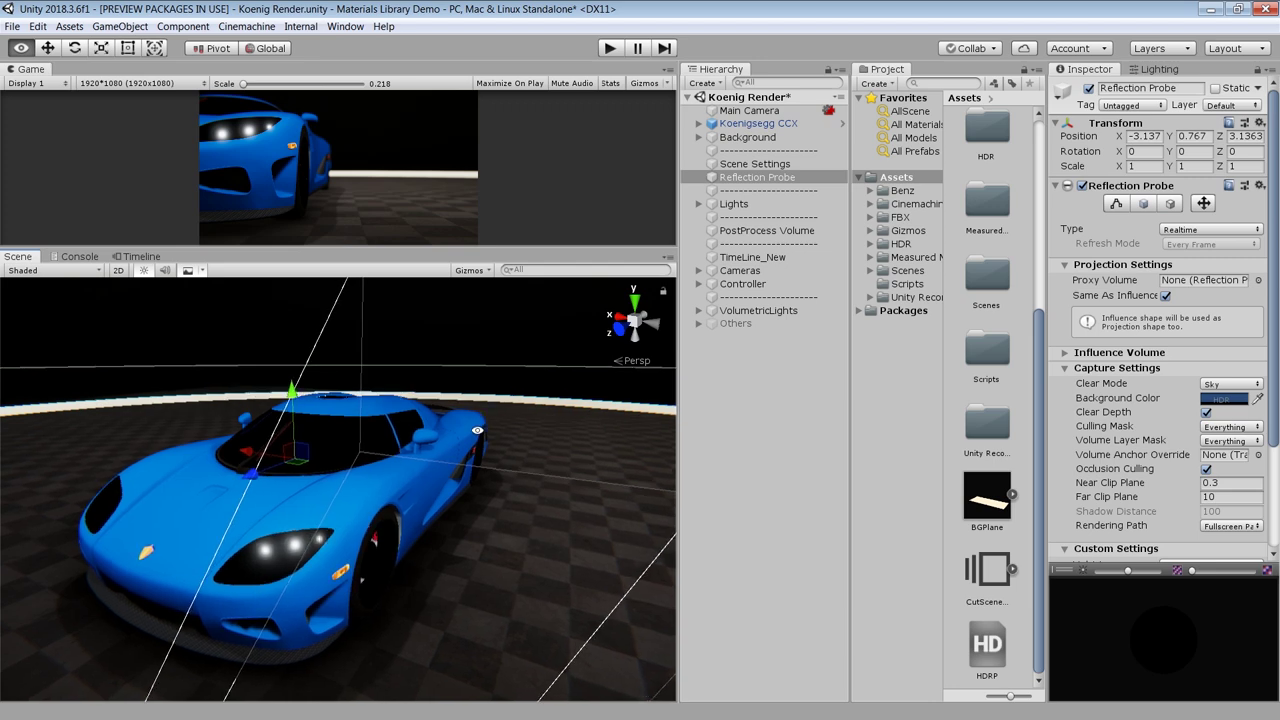
click(1214, 232)
click(1200, 247)
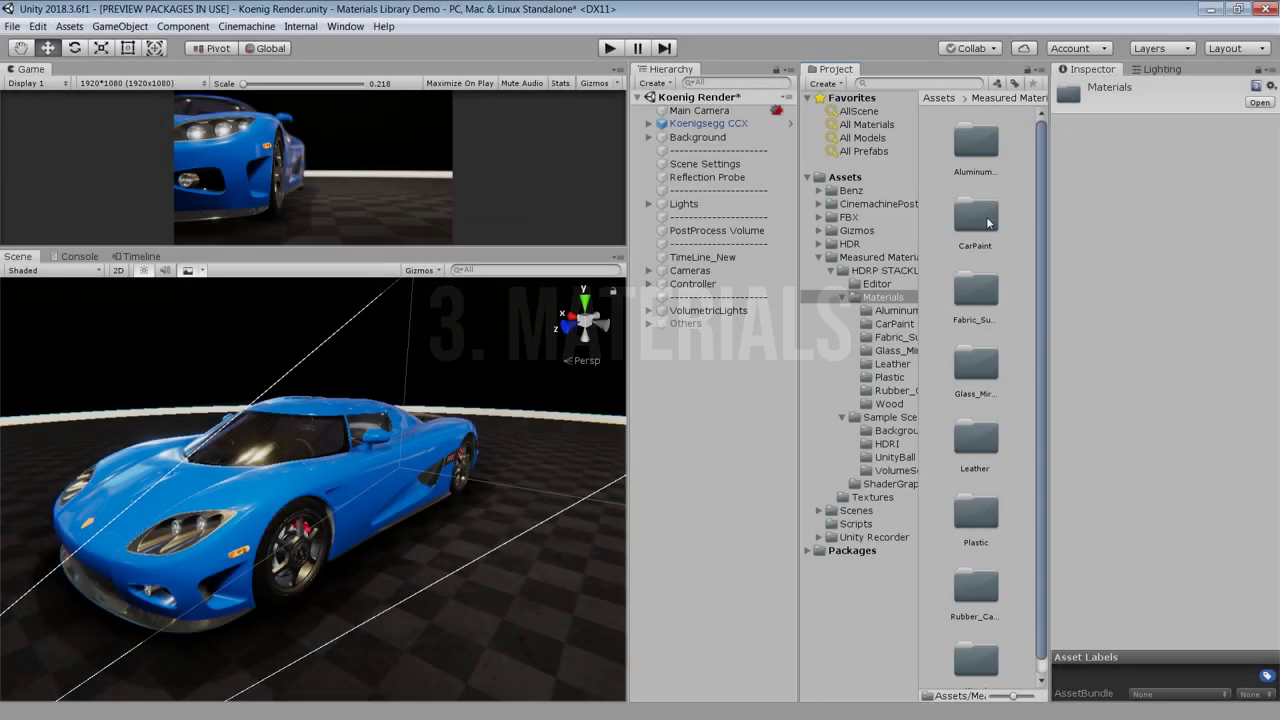
- Browse the library's CarPaint materials and inspect the car's CarPaint_DarkBlue 1 material
double_click(988, 223)
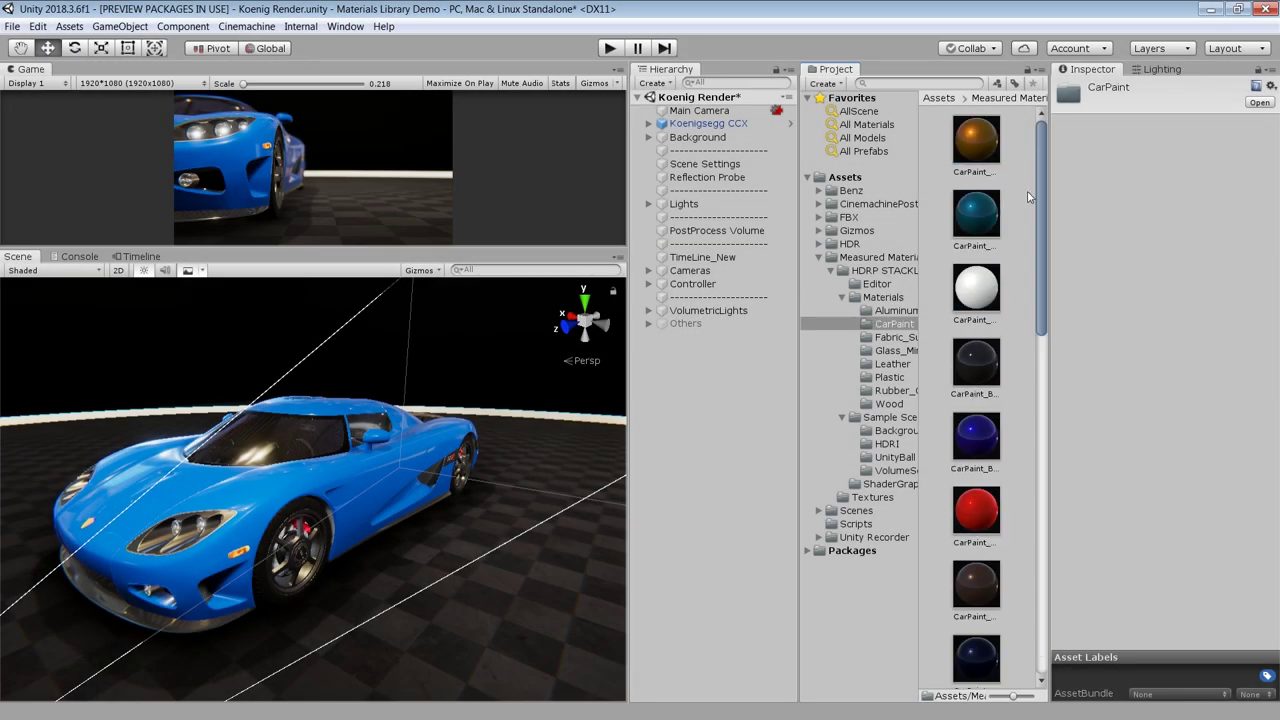
mouse_move(1041, 191)
mouse_down()
mouse_move(1045, 285)
mouse_move(1043, 167)
mouse_up()
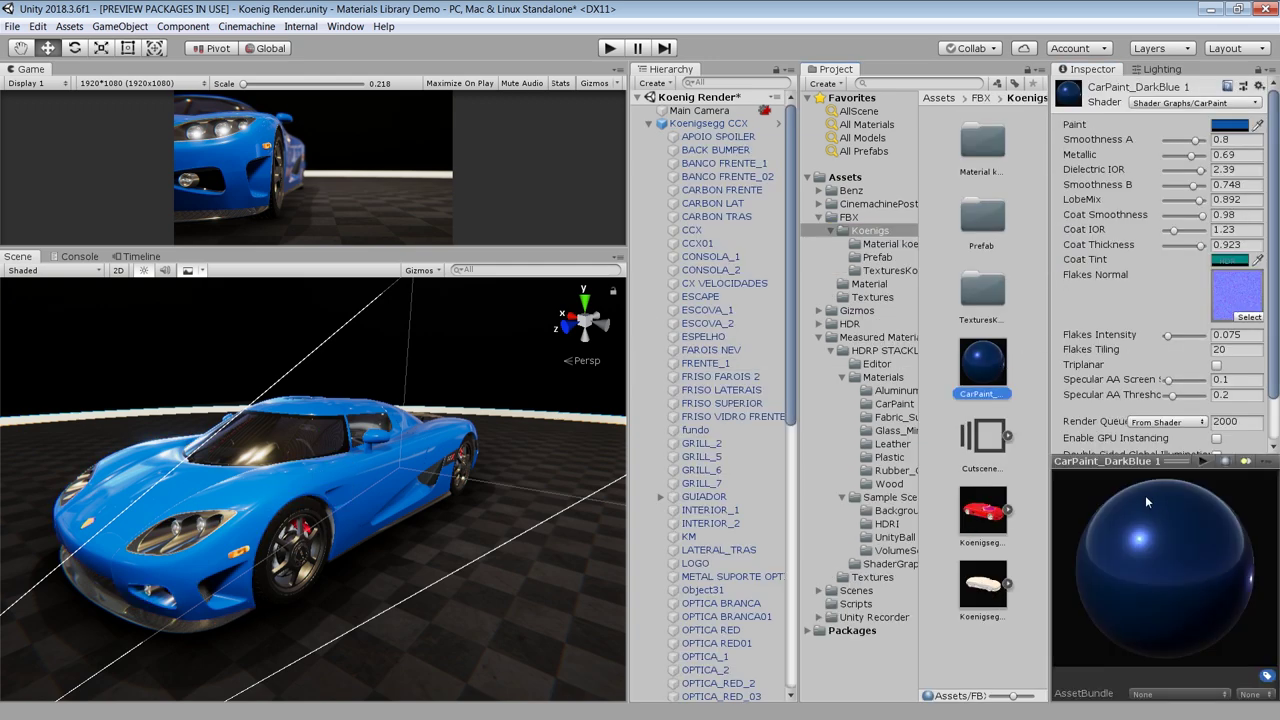
click(894, 404)
click(987, 648)
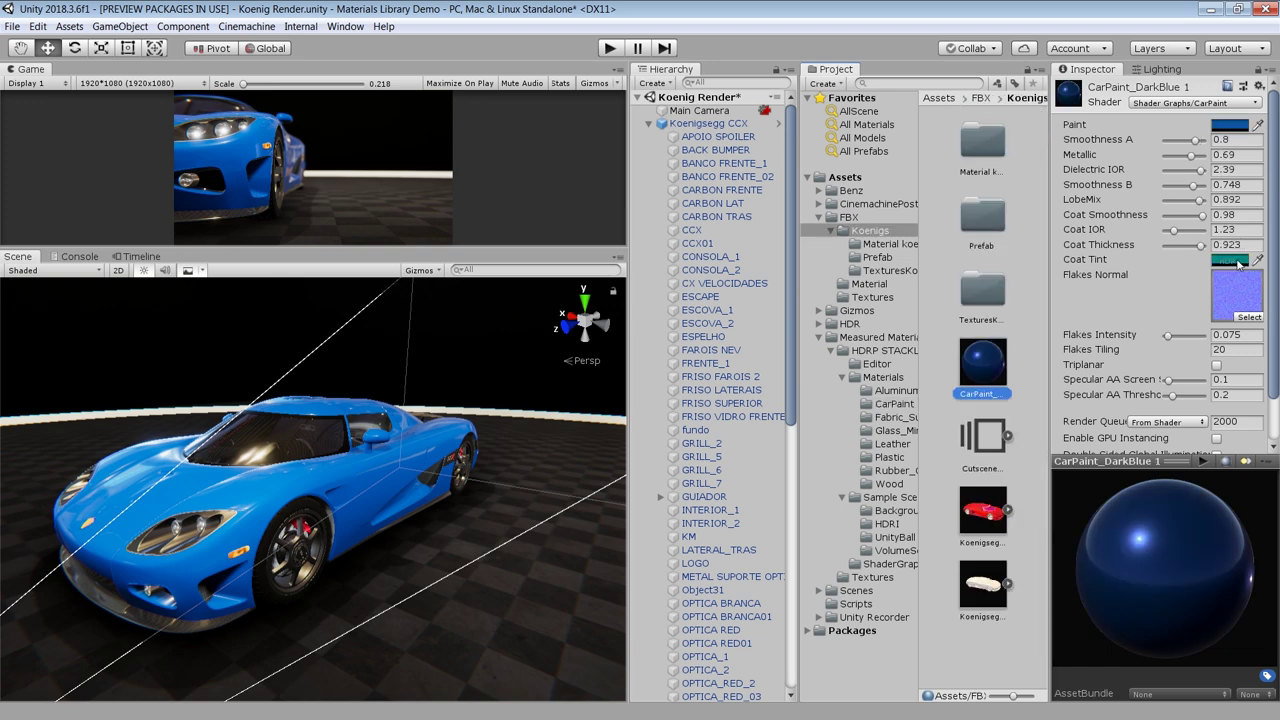
- Check the Coat Tint of CarPaint_DarkBlue 1, try a different Paint colour and restore the original
click(1238, 261)
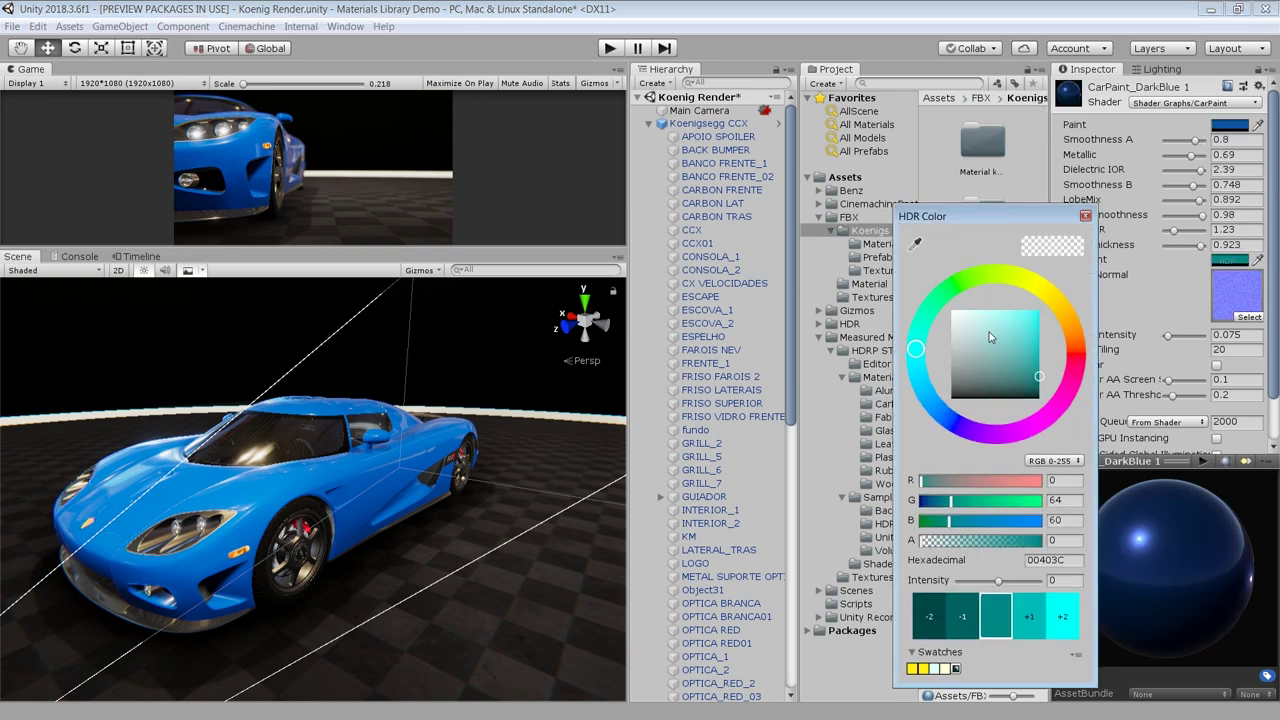
click(1236, 127)
mouse_move(1033, 334)
mouse_down()
mouse_move(1003, 326)
mouse_move(1020, 340)
mouse_up()
click(1040, 243)
click(1090, 214)
- Set Smoothness A of CarPaint_DarkBlue 1 to 0.63, then try another Coat IOR value and undo it
click(1189, 141)
drag(1175, 230, 1172, 258)
key(ctrl+z)
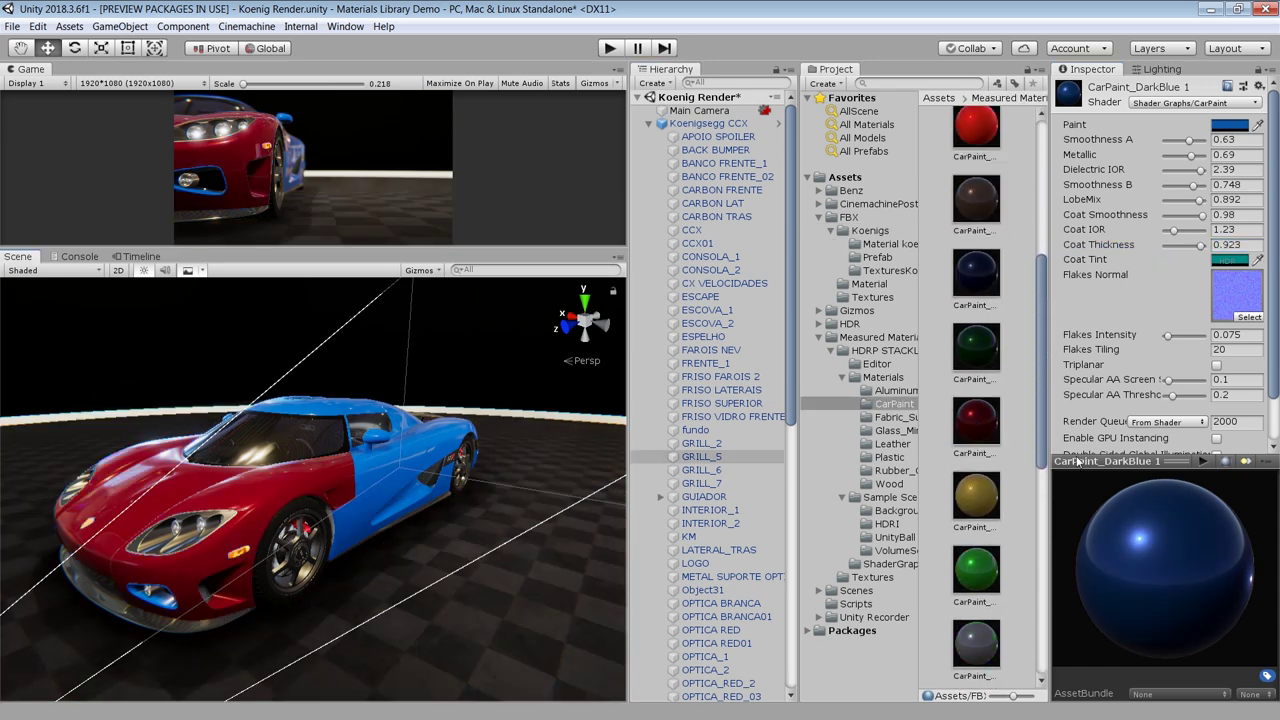
- Apply the dark red library car paint to the remaining blue body panels, mirrors and front trim
mouse_move(982, 424)
mouse_down()
mouse_move(390, 466)
mouse_move(366, 515)
mouse_move(470, 430)
mouse_move(343, 410)
mouse_move(480, 460)
mouse_move(443, 400)
mouse_move(484, 398)
mouse_up()
mouse_move(980, 432)
mouse_down()
mouse_move(529, 470)
mouse_move(369, 446)
mouse_up()
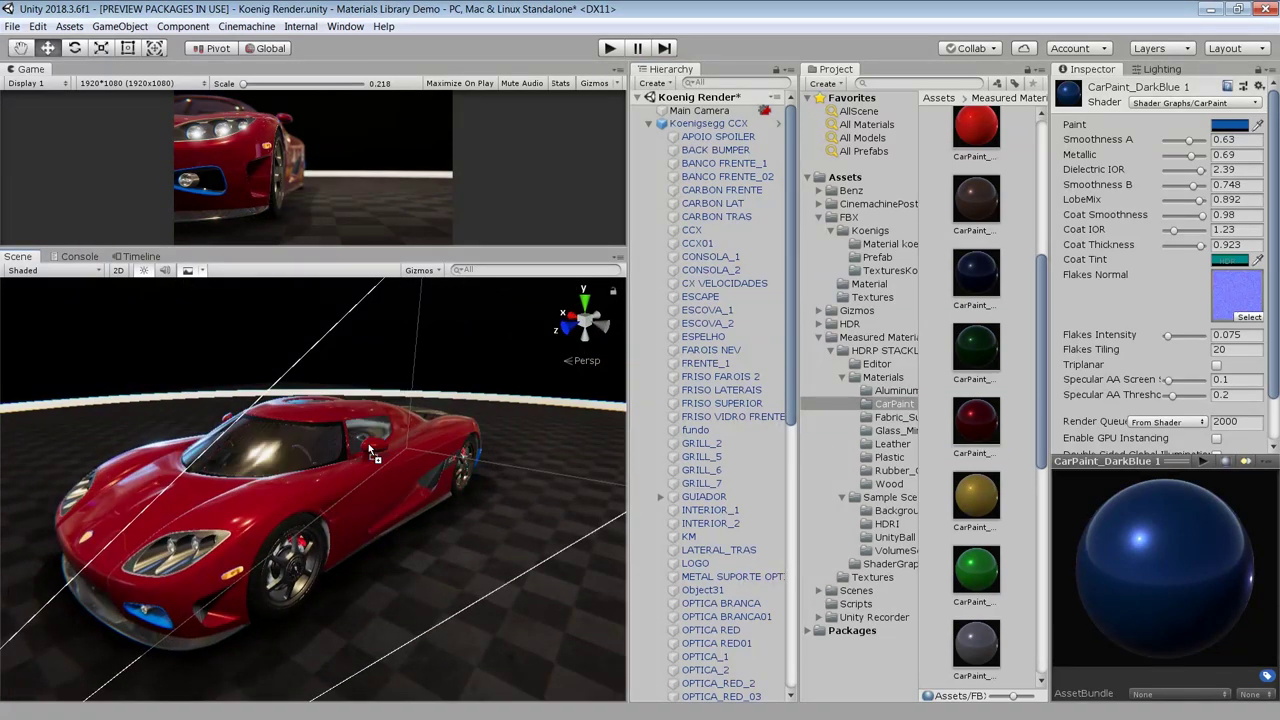
drag(971, 428, 159, 620)
alt+drag(328, 514, 814, 516)
alt+drag(359, 479, 892, 436)
drag(994, 431, 266, 574)
alt+drag(540, 545, 75, 525)
mouse_move(590, 520)
alt+mouse_down()
mouse_move(365, 514)
mouse_move(291, 476)
alt+mouse_up()
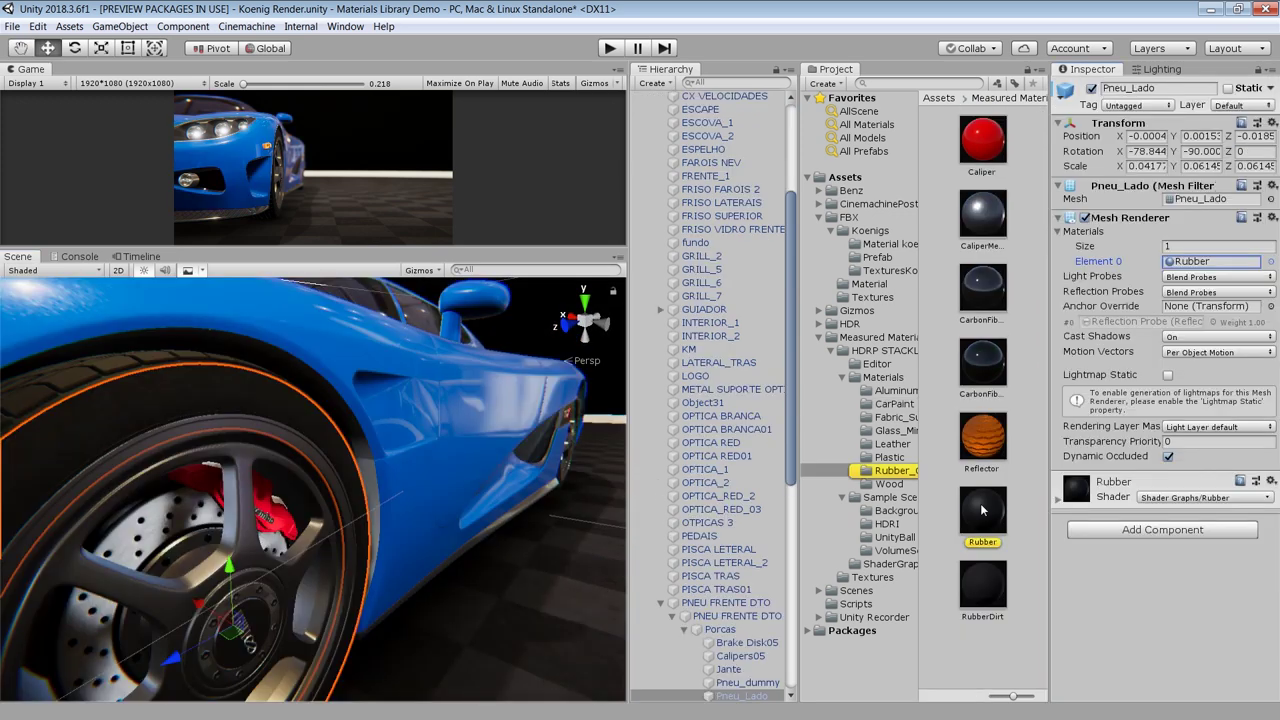
- Examine the Rubber, MetalScratched and CarbonFiber materials up close on the tyre, wheel rim and front bumper
click(981, 510)
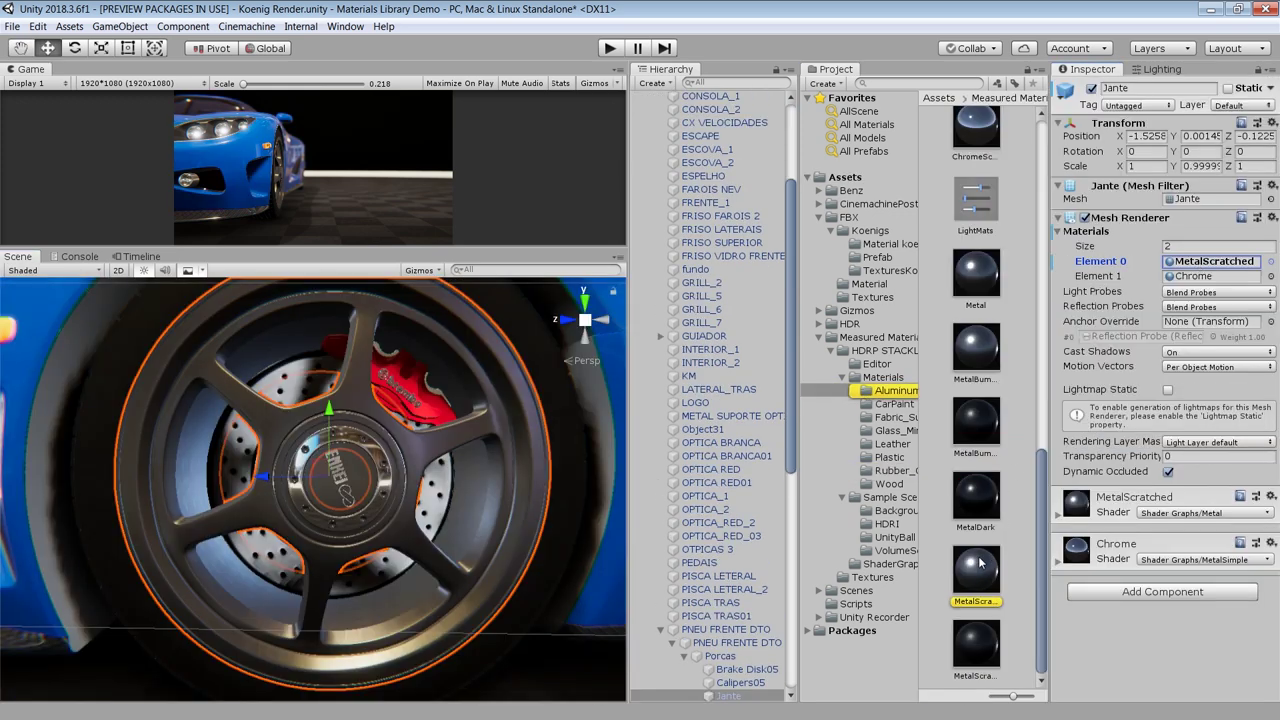
click(976, 570)
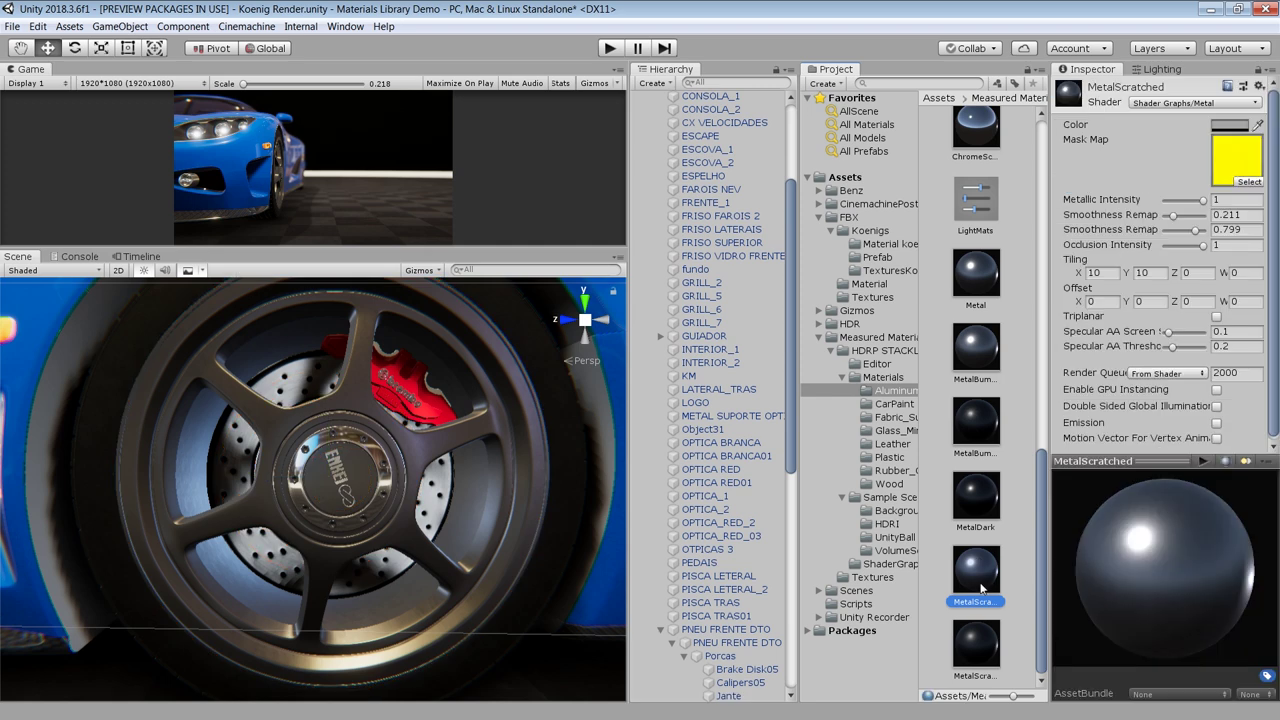
drag(1040, 498, 1043, 526)
alt+right_drag(350, 410, 434, 495)
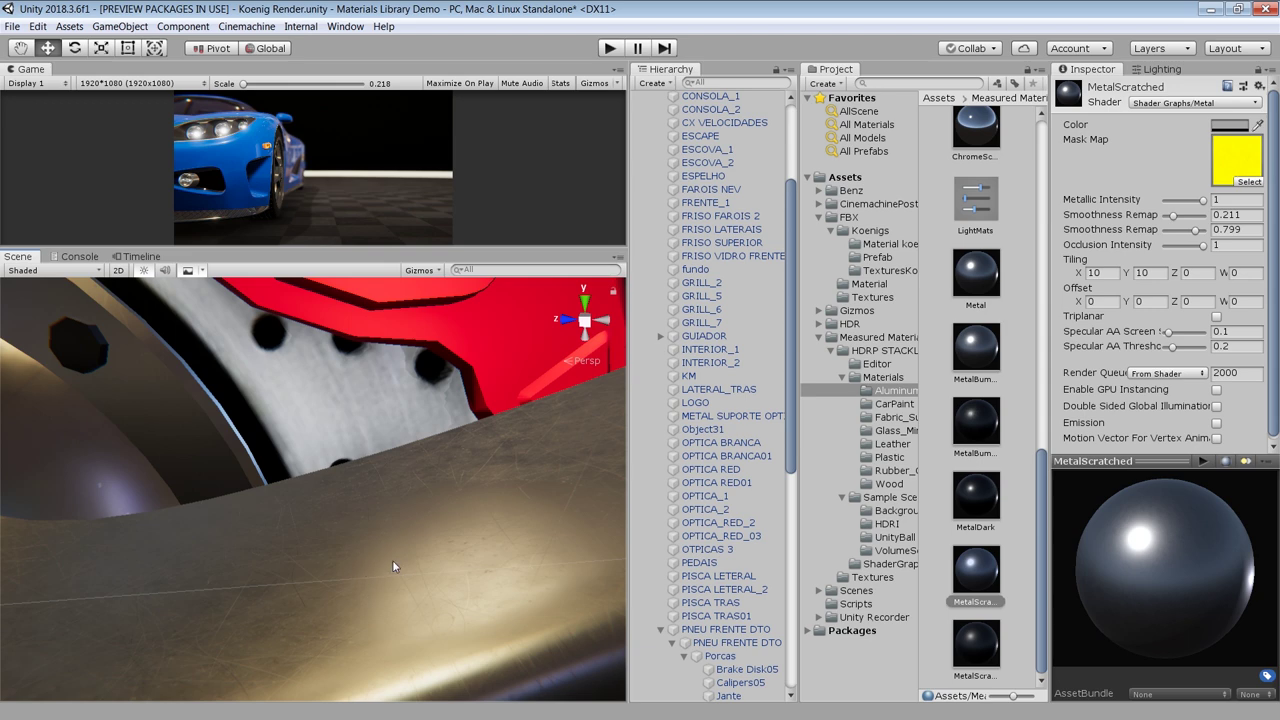
right_drag(393, 566, 346, 576)
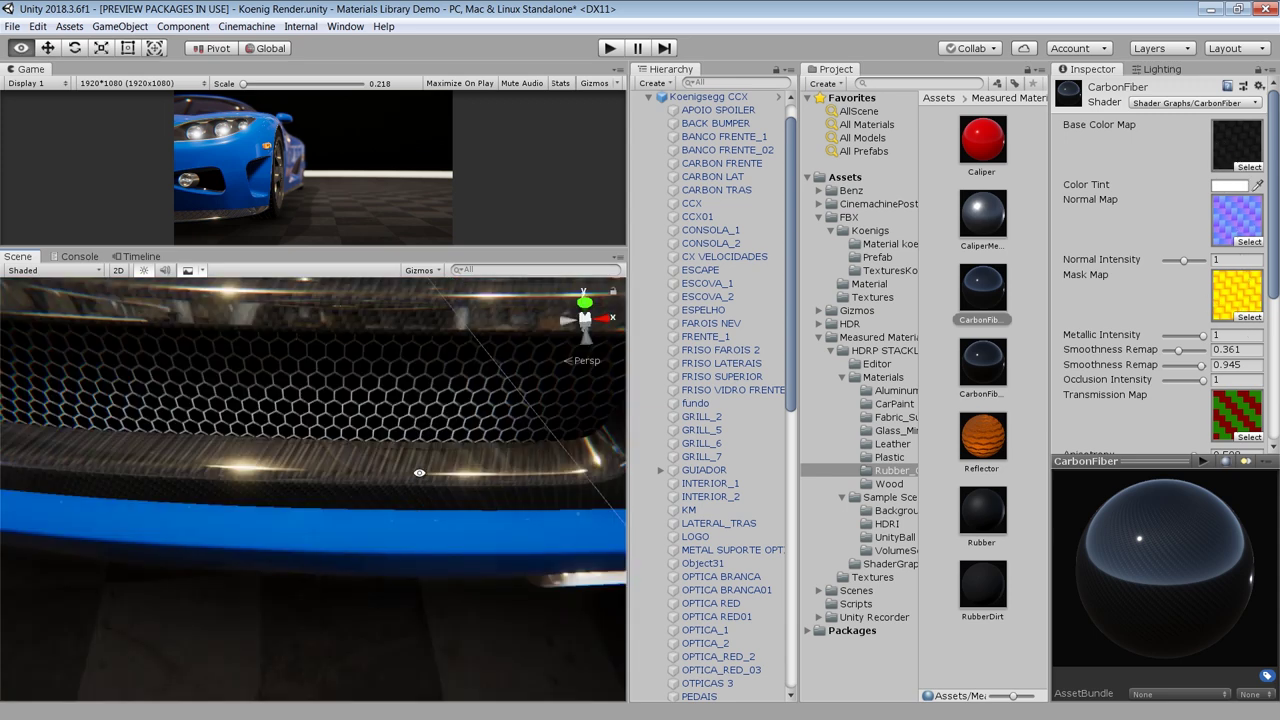
right_drag(420, 474, 415, 487)
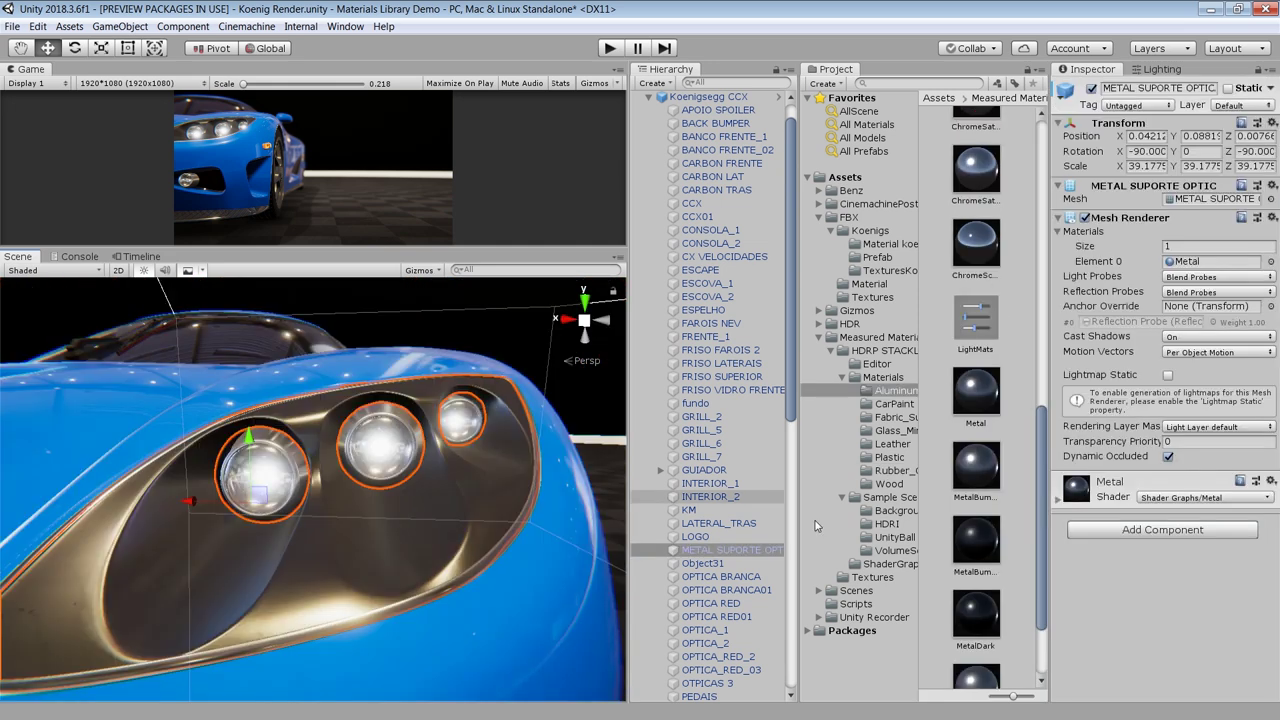
- Inspect the headlight's Metal, ChromeSatin and Light materials and toggle the scene effects to compare the lamp glow
click(1187, 264)
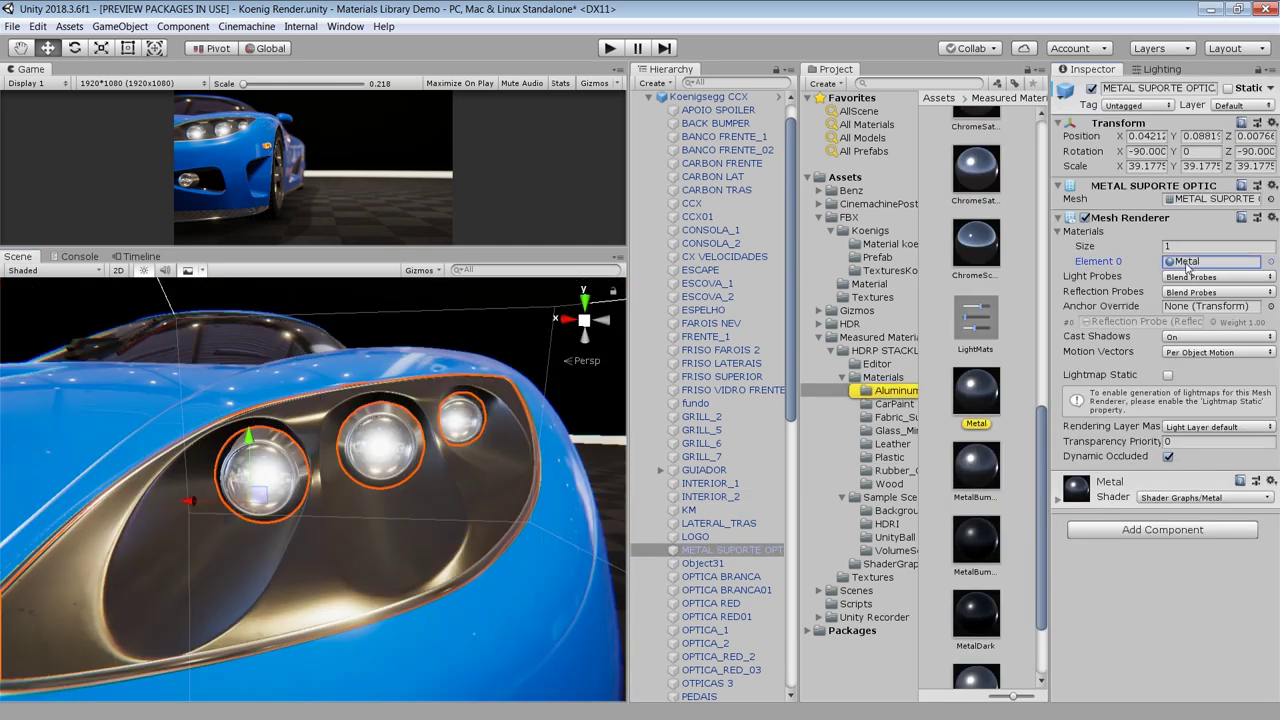
click(989, 397)
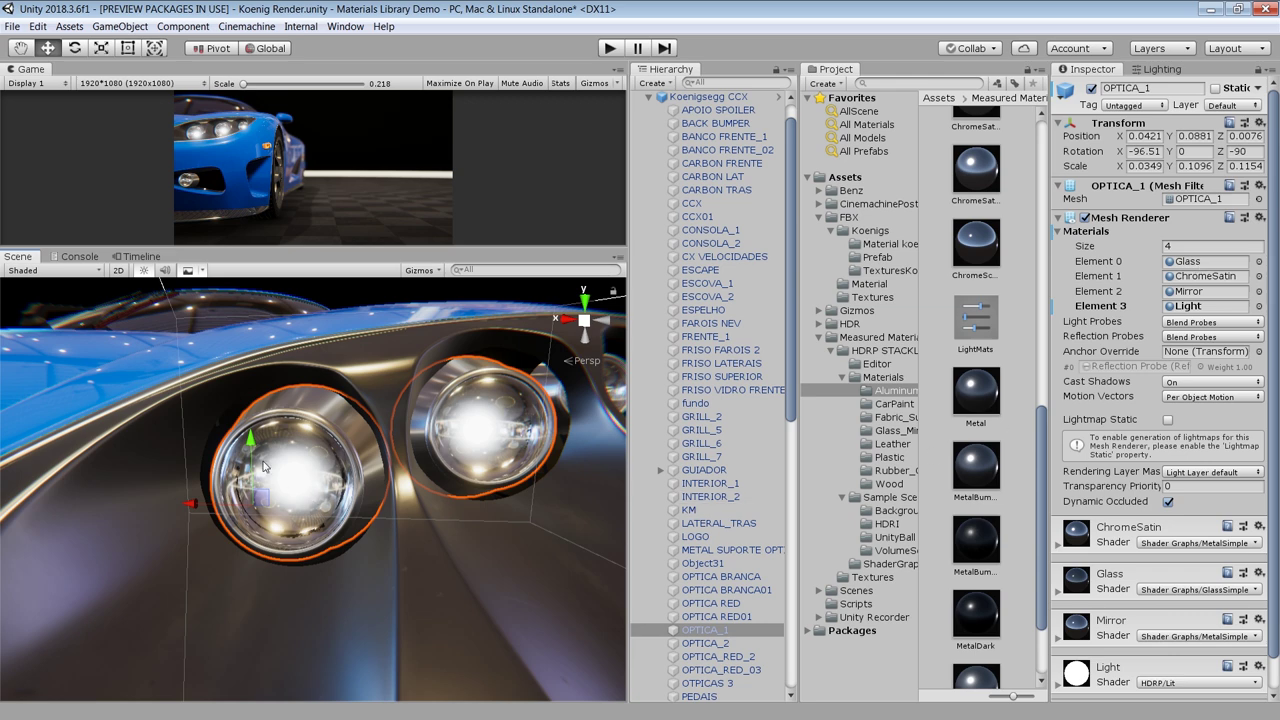
click(1177, 276)
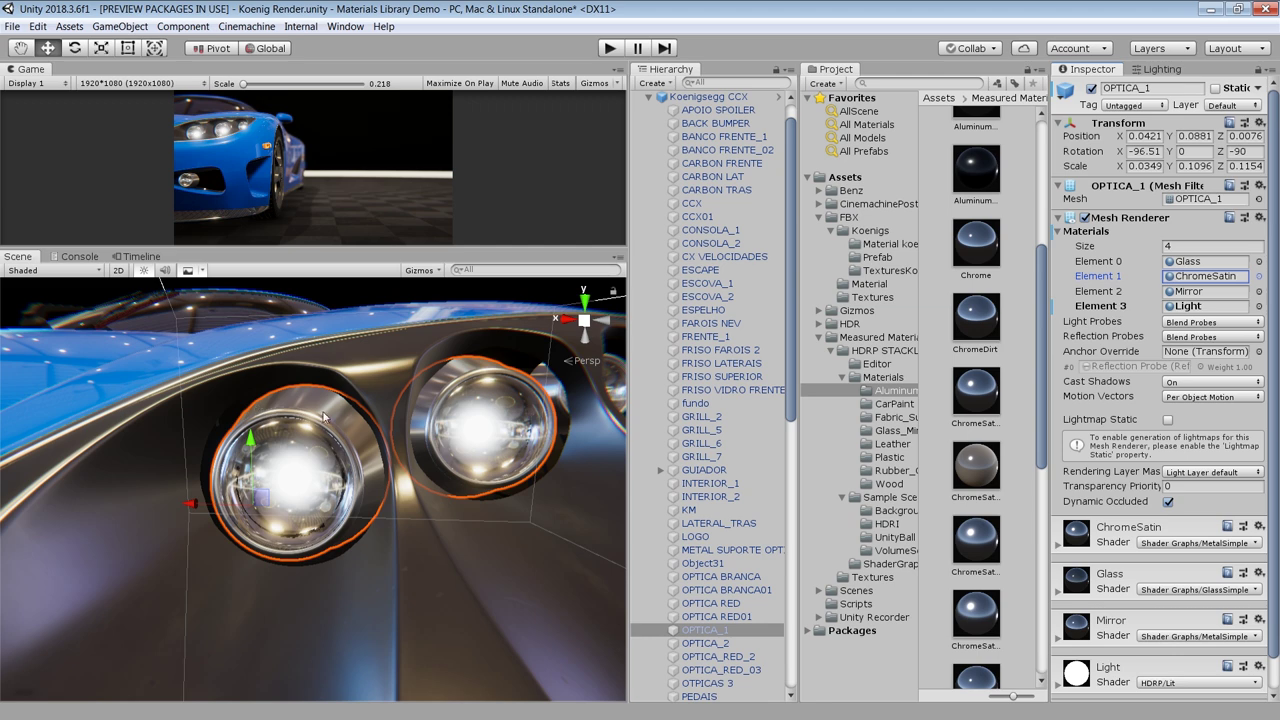
alt+right_drag(365, 505, 297, 510)
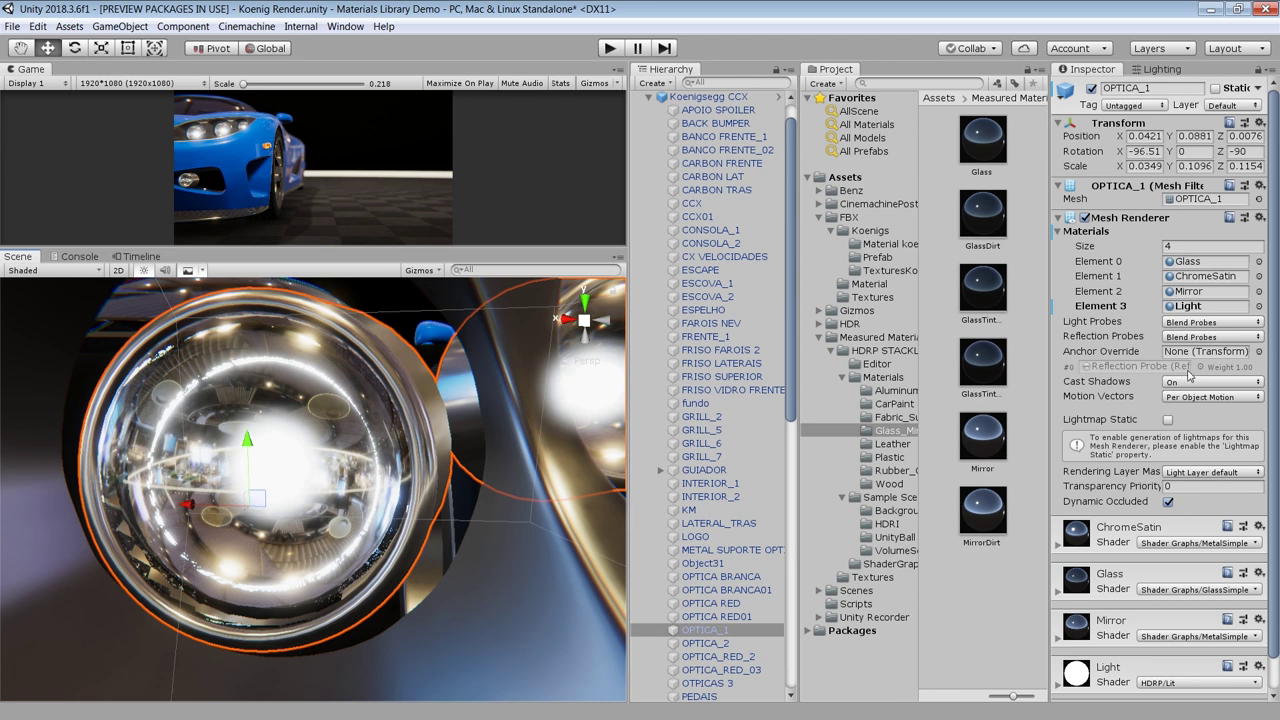
click(1204, 313)
double_click(1204, 313)
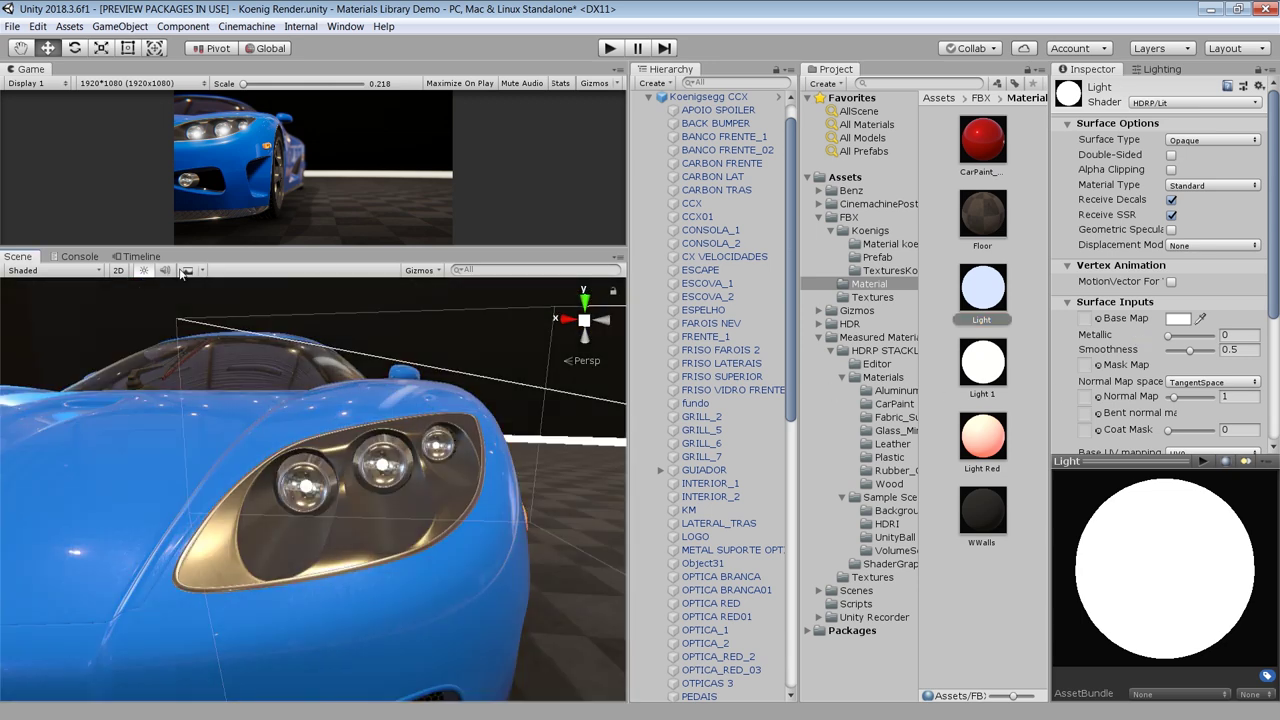
click(185, 271)
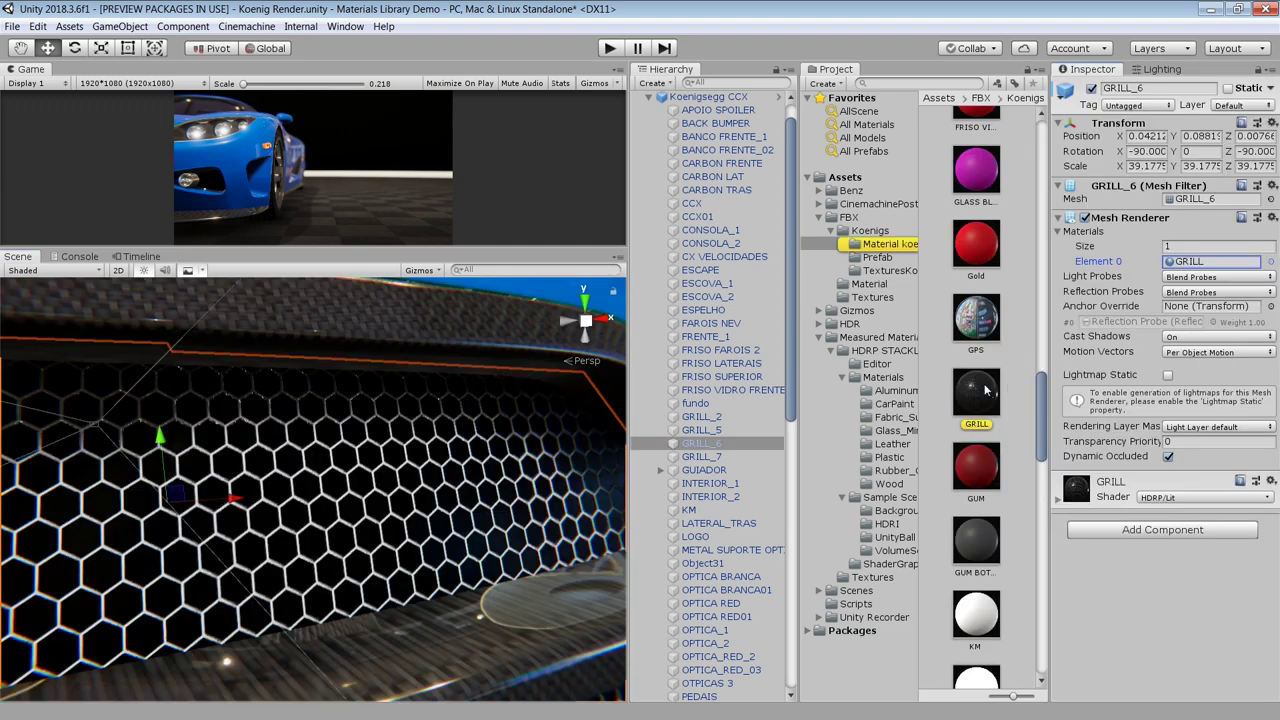
- Inspect the GRILL material and its Grill_Alpha base map, and try out the Alpha Clipping Threshold
click(976, 400)
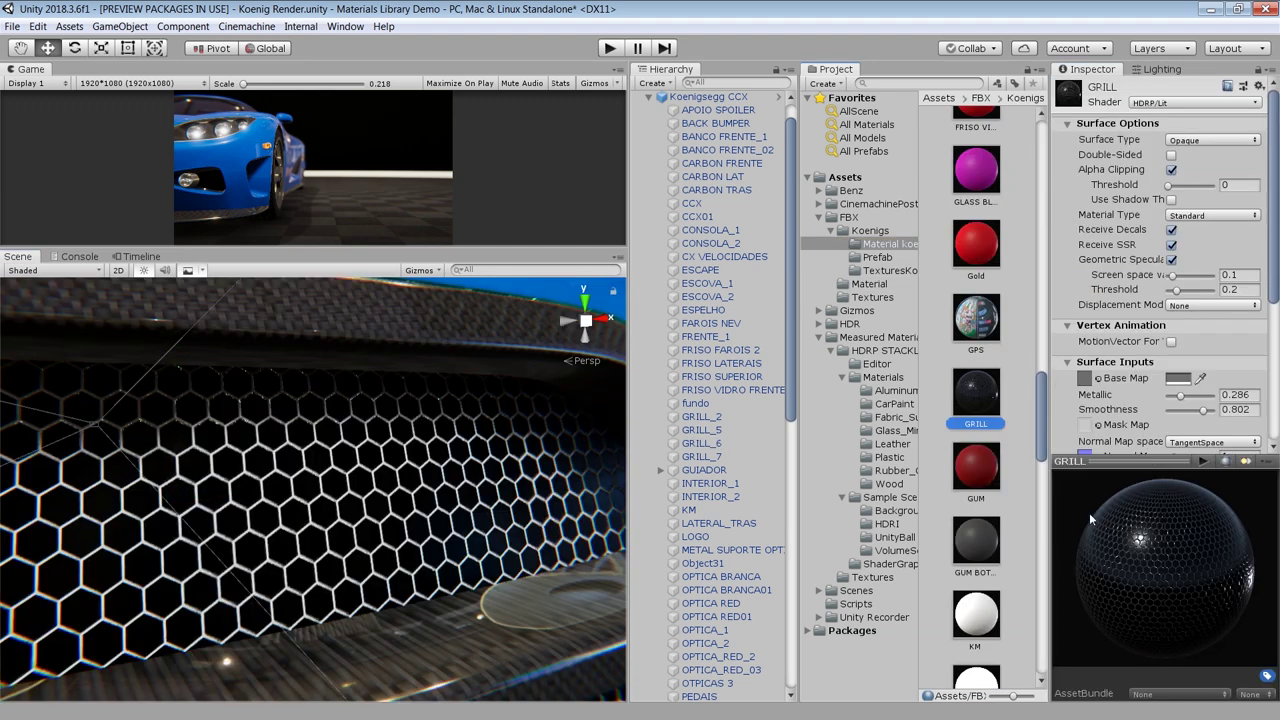
scroll(1100, 350, down, 3)
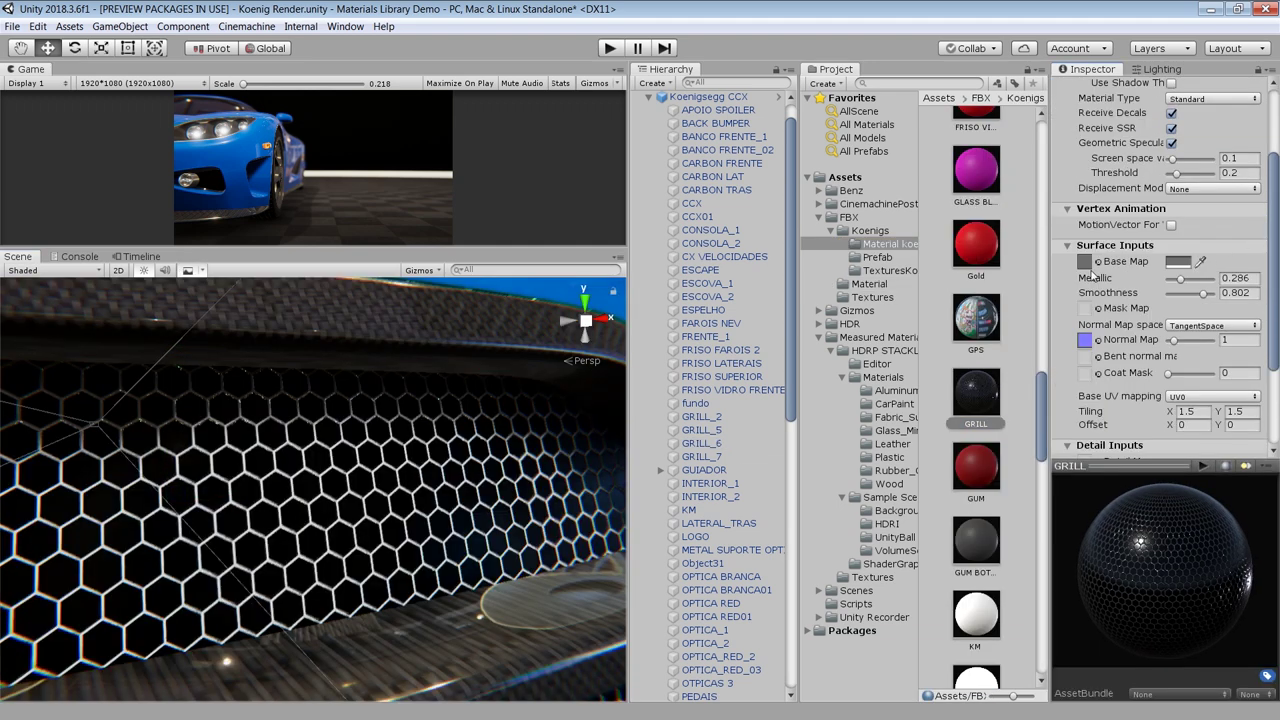
click(1085, 263)
click(992, 405)
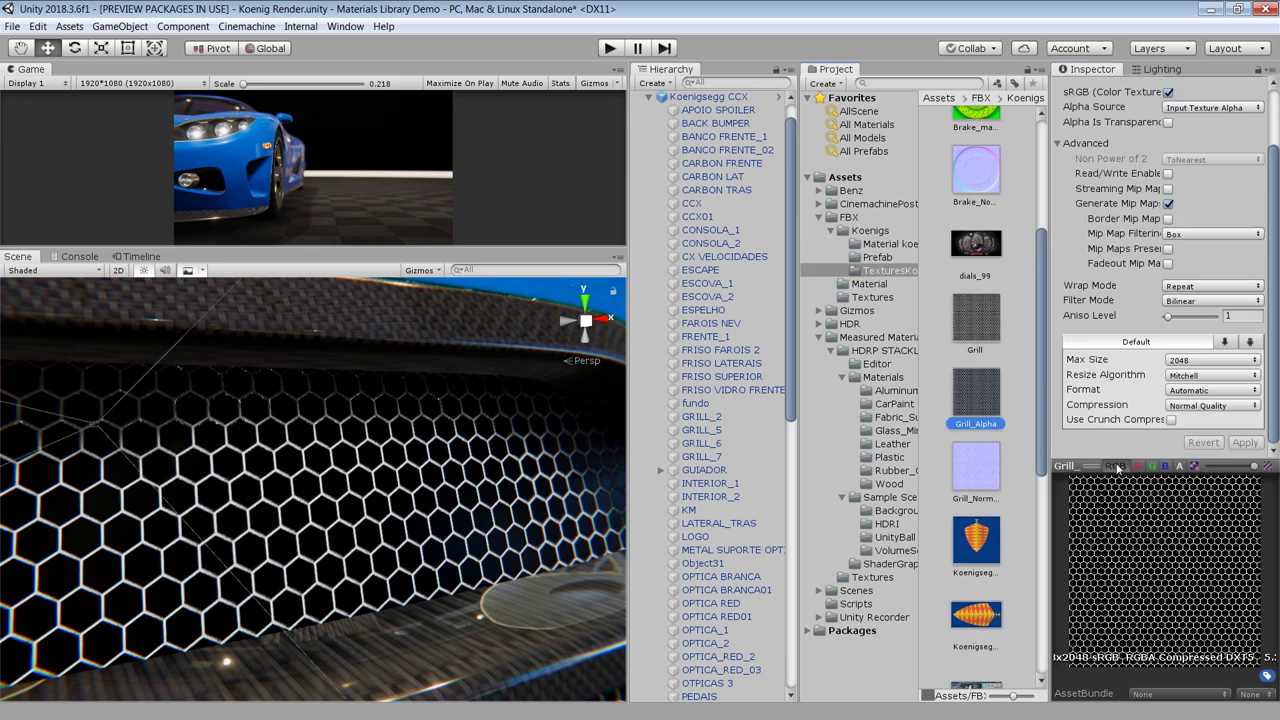
click(1141, 481)
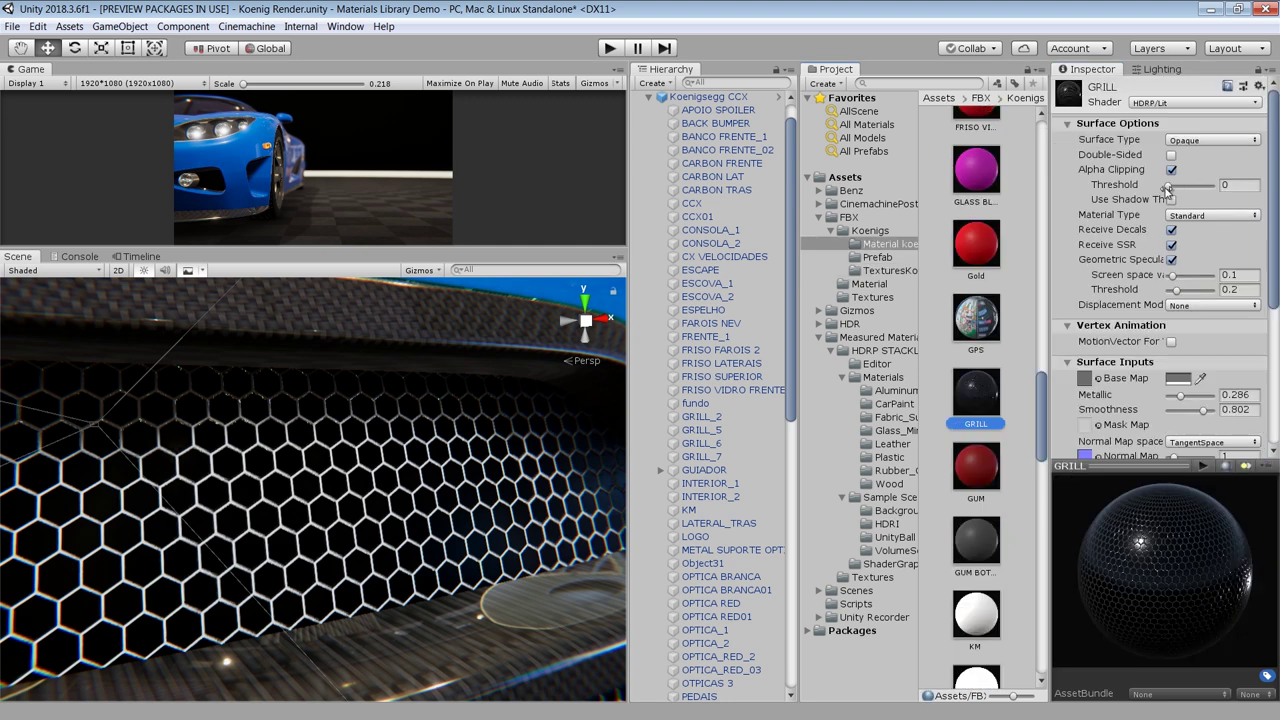
drag(1170, 190, 1204, 206)
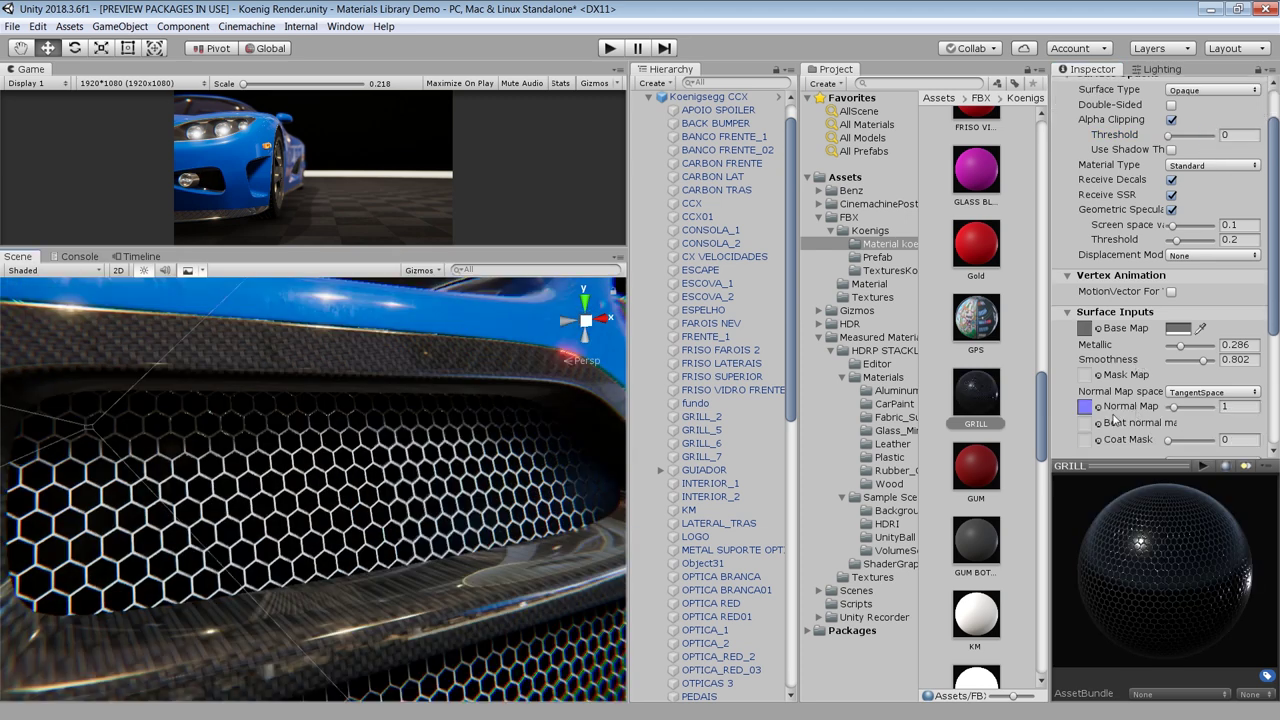
- Open the grille's Grill_Normal texture in the image viewer to examine it, and close the viewer
click(1087, 410)
double_click(1003, 408)
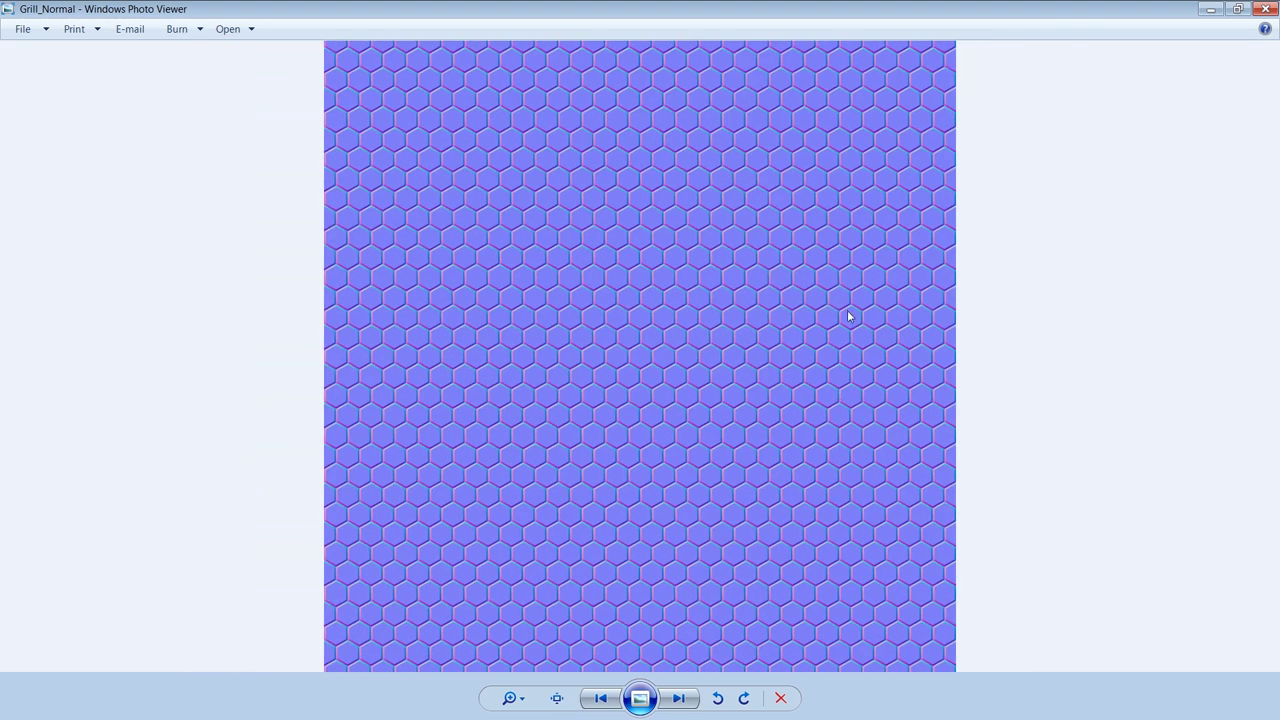
click(1266, 12)
- Try a lower Normal Map strength on the GRILL material, set it to 1, and adjust the Metallic value
mouse_move(1176, 360)
mouse_down()
mouse_move(1157, 366)
mouse_move(1169, 363)
mouse_up()
click(1246, 357)
text(1)
drag(1181, 296, 1190, 323)
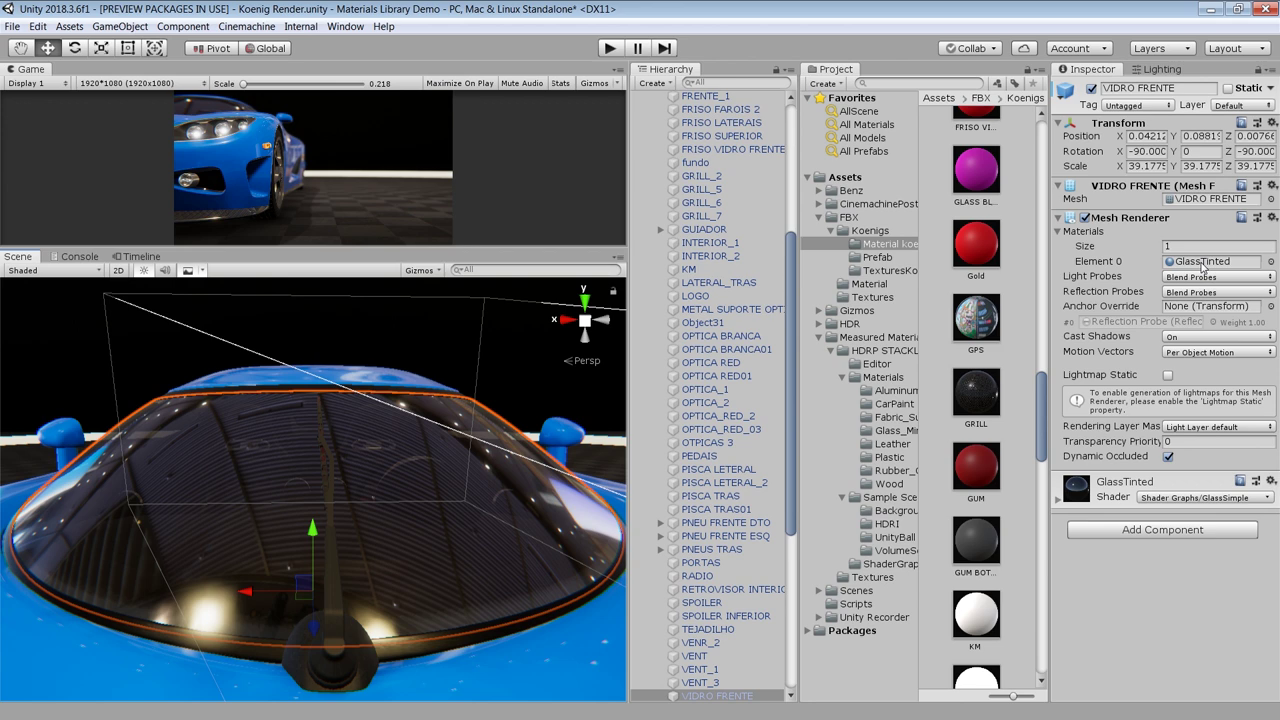
- Inspect the GlassTinted material on the windshield and look over the dashboard from inside the car
click(1203, 262)
click(975, 300)
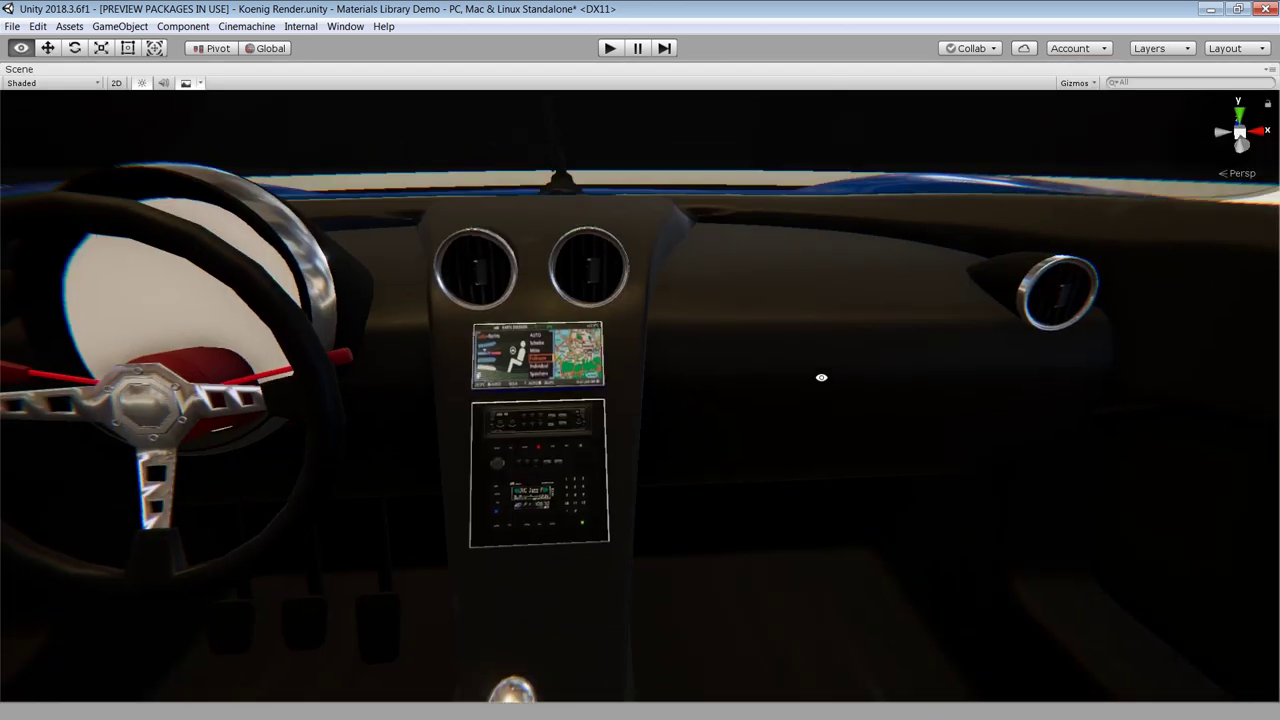
right_drag(820, 371, 759, 383)
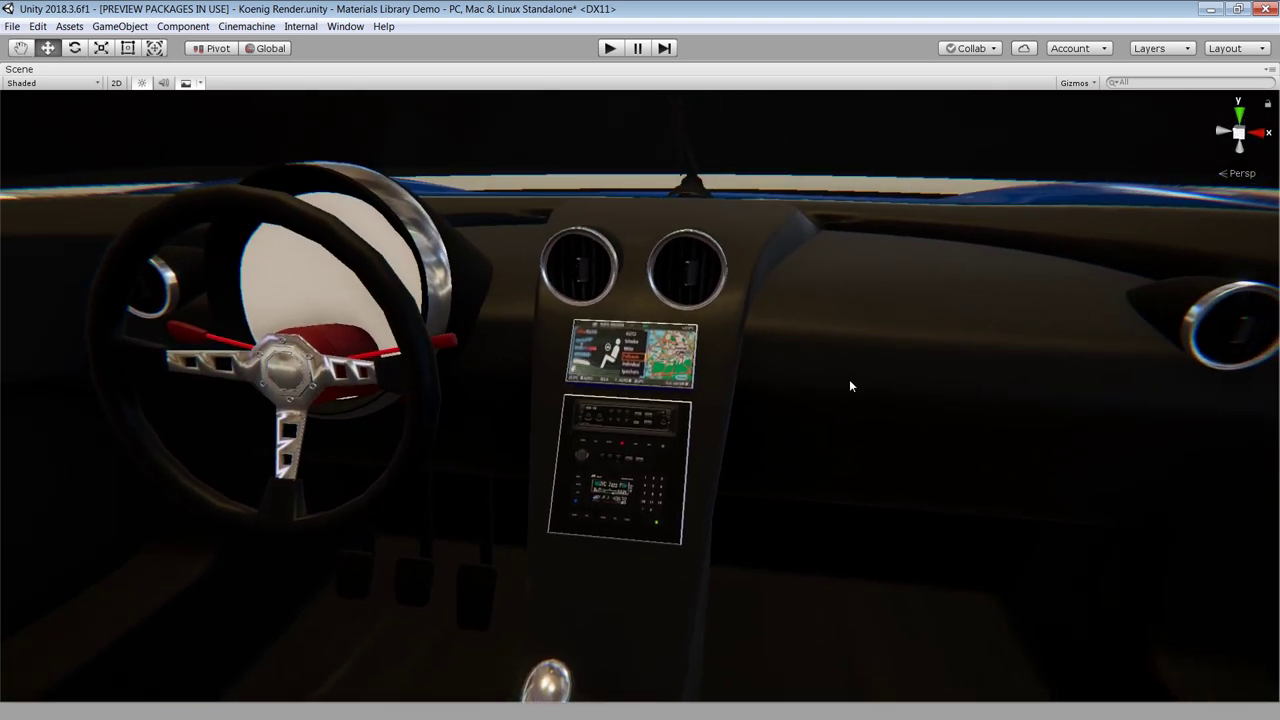
- Look over the seats inside the car, and view the car's bodywork from the front
right_drag(875, 401, 651, 420)
key(shift+space)
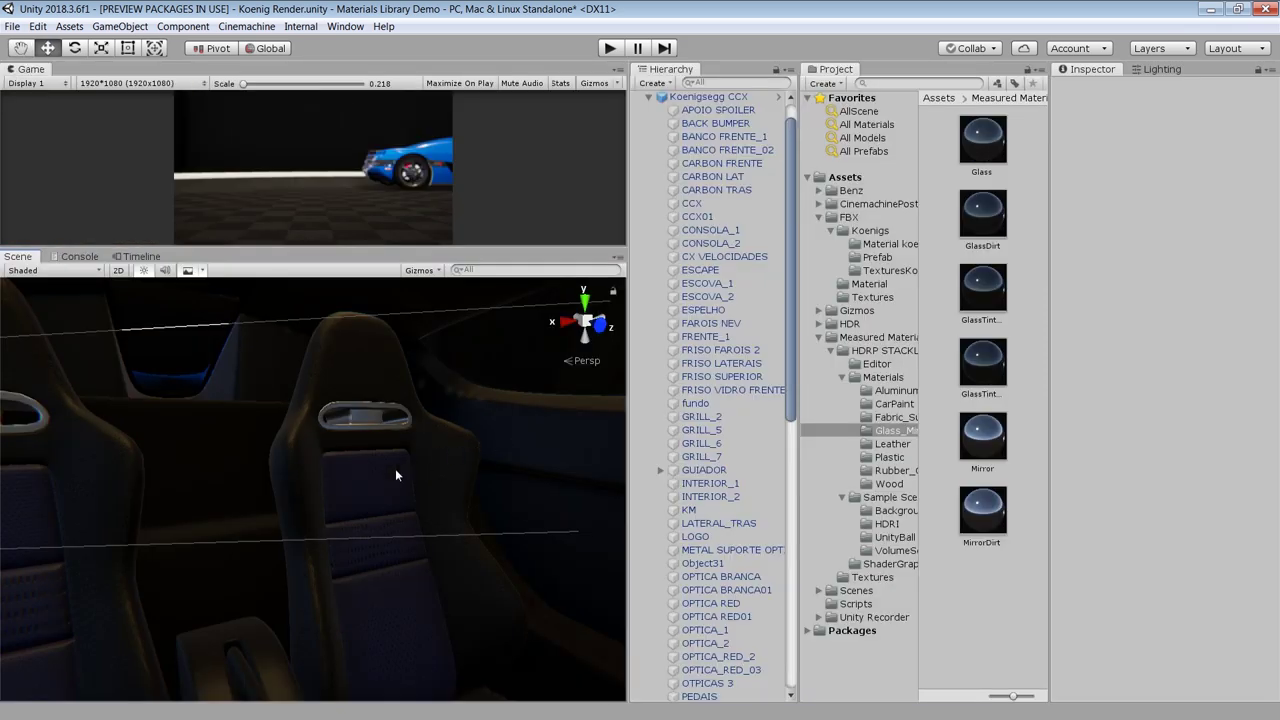
click(1208, 262)
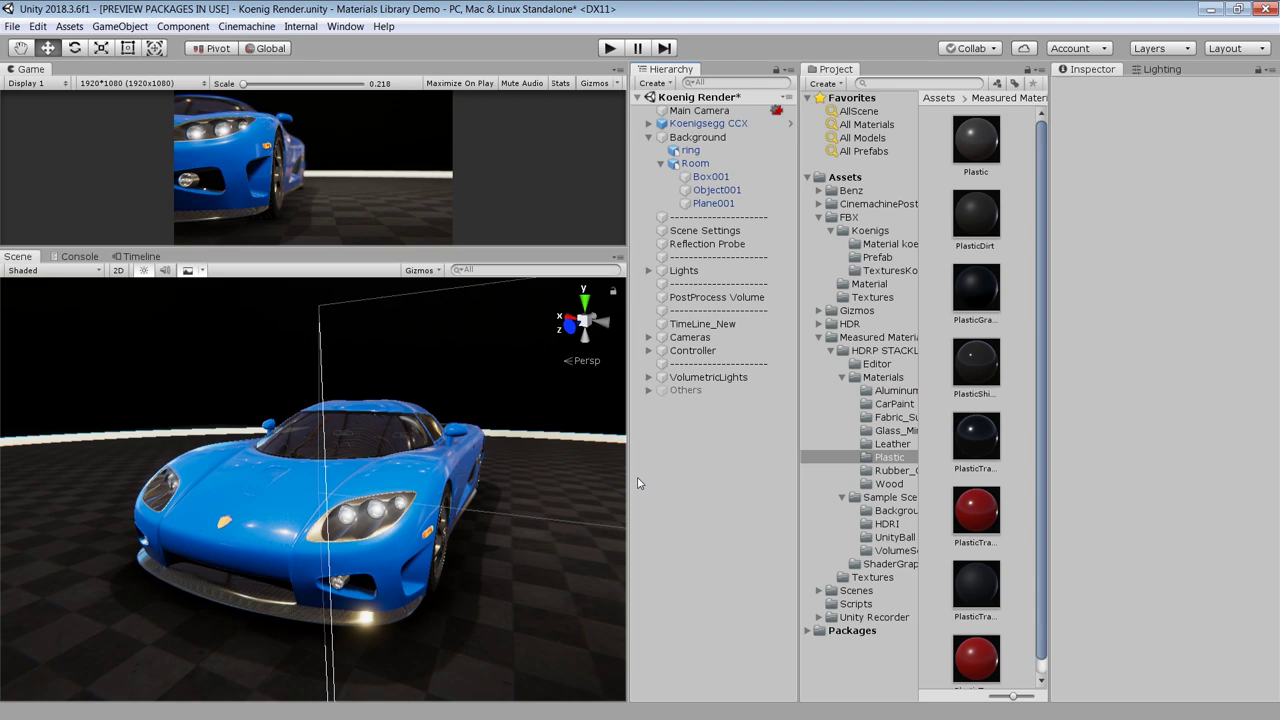
alt+drag(432, 490, 536, 511)
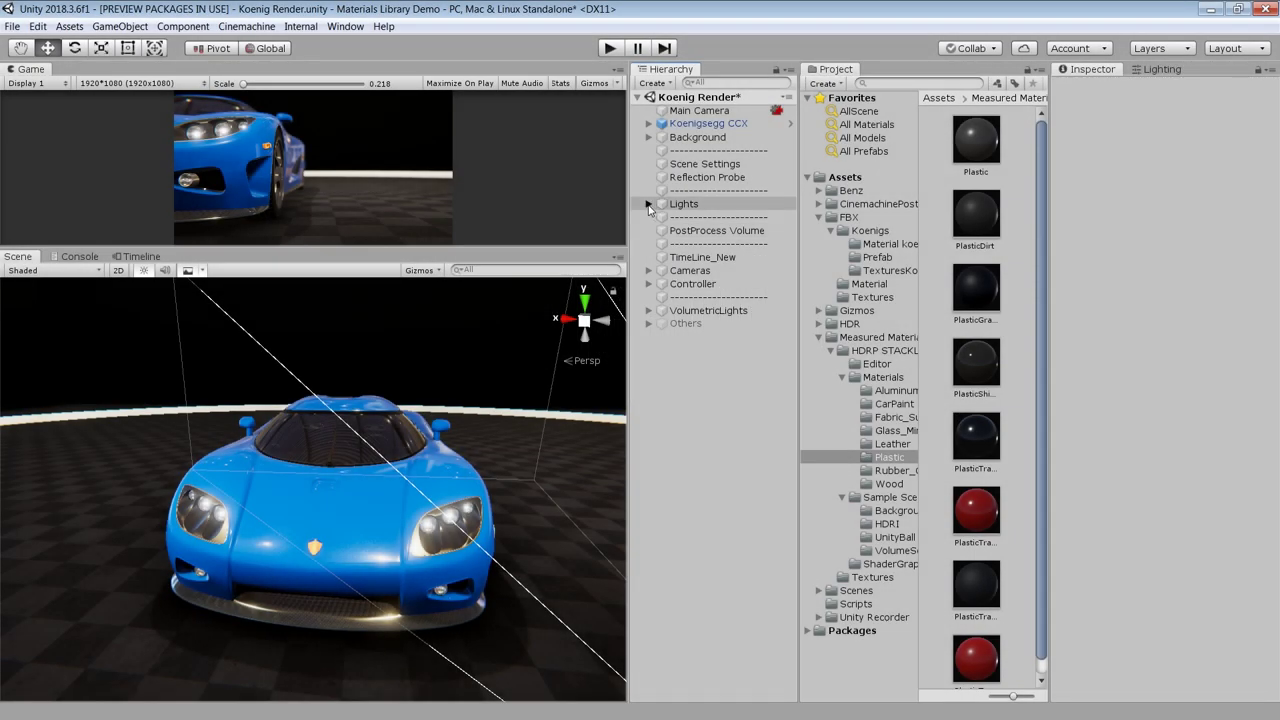
- Disable the Lights group and view the car from above without its spot and point lights
click(648, 204)
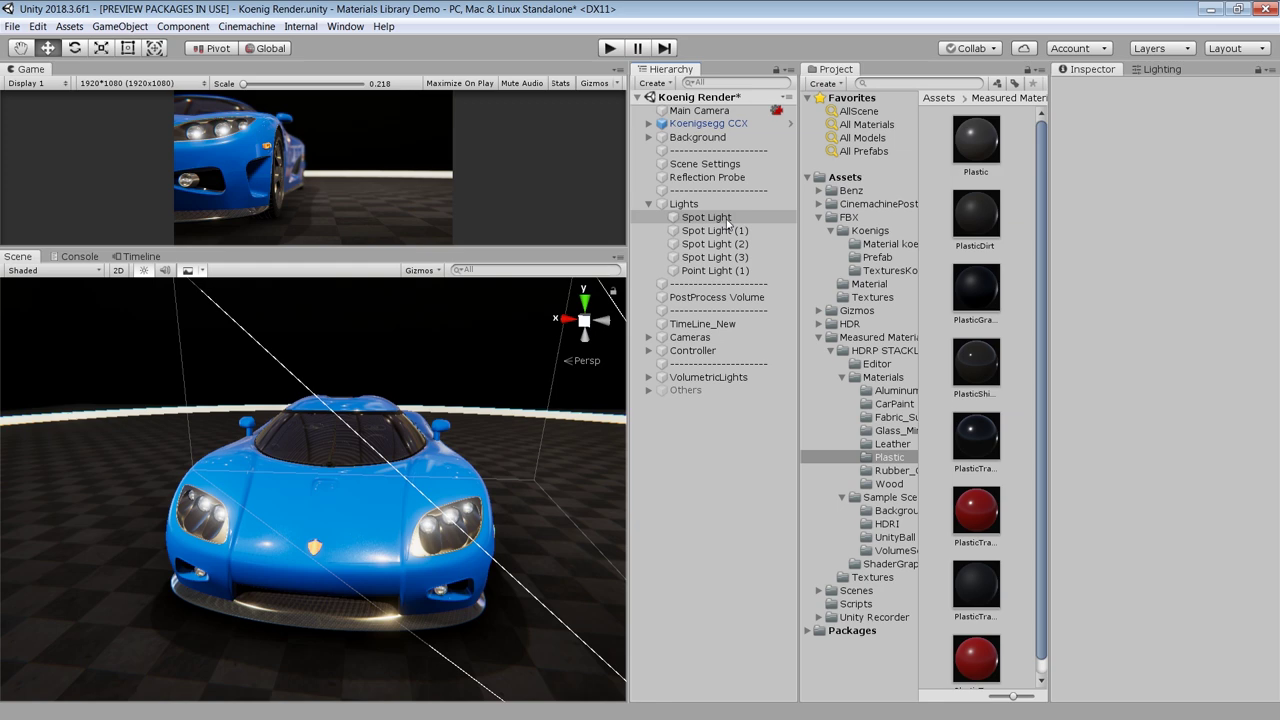
click(688, 204)
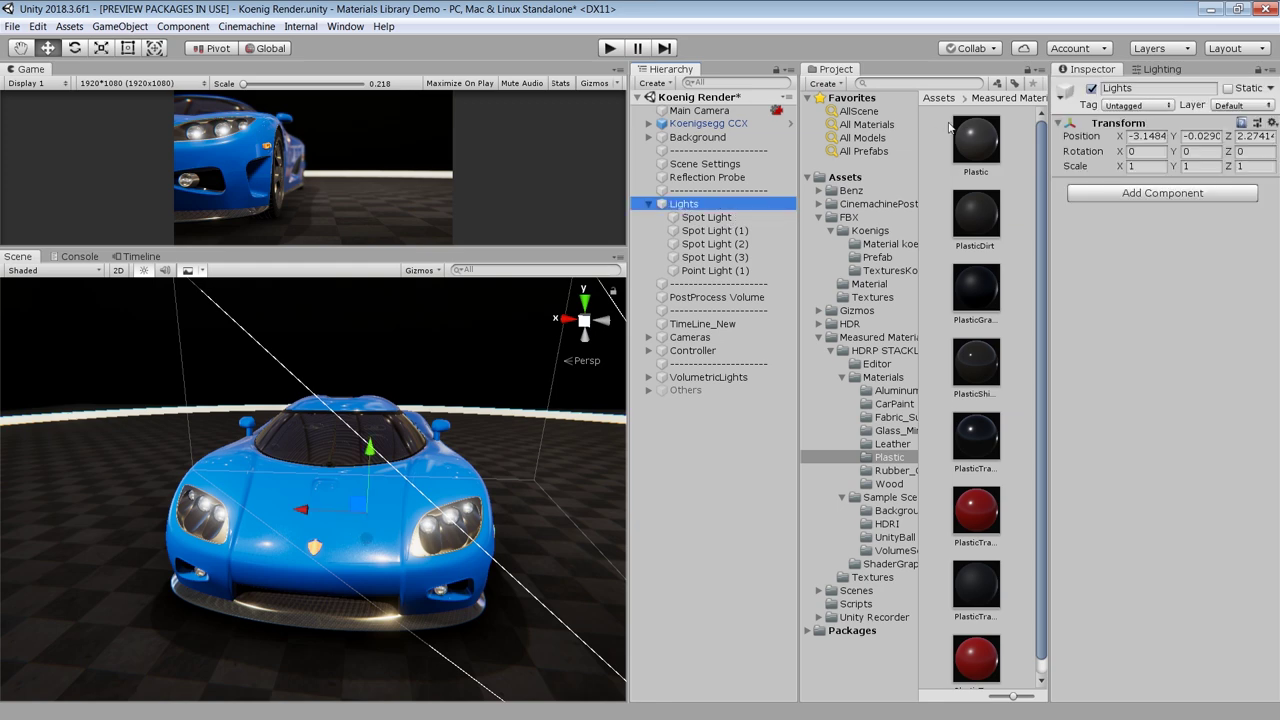
click(1091, 89)
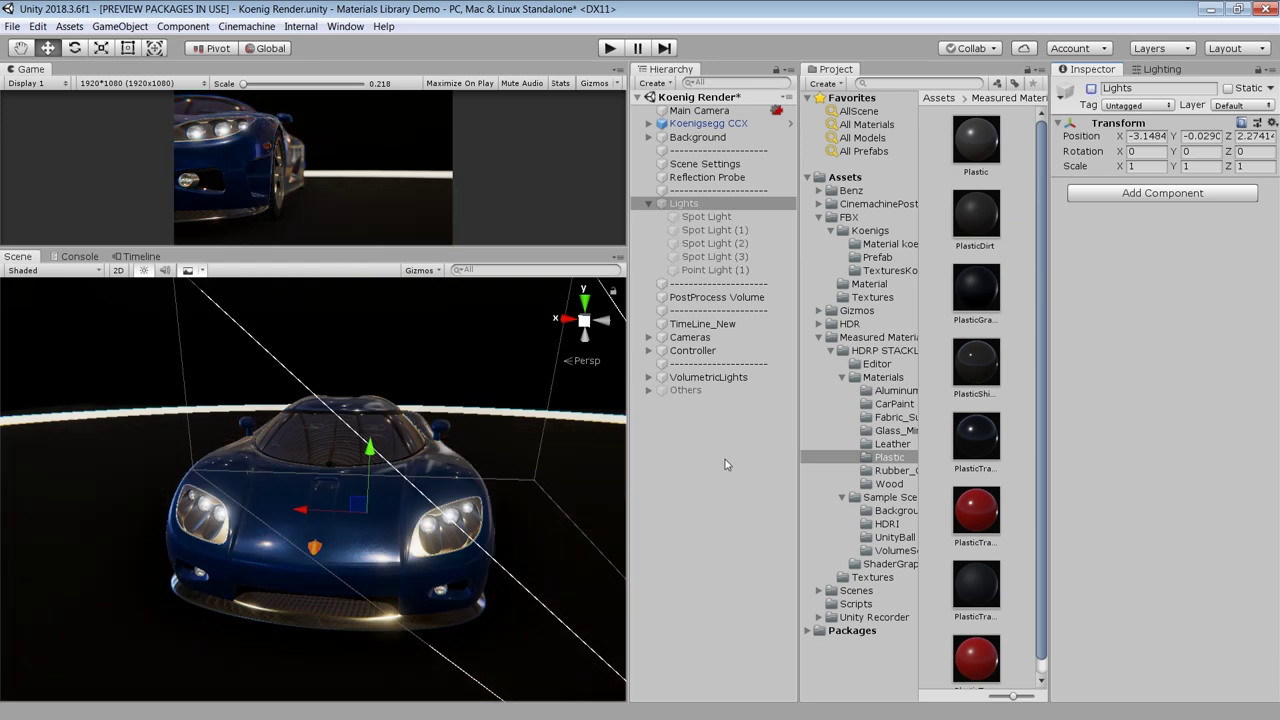
click(726, 465)
alt+drag(551, 453, 436, 550)
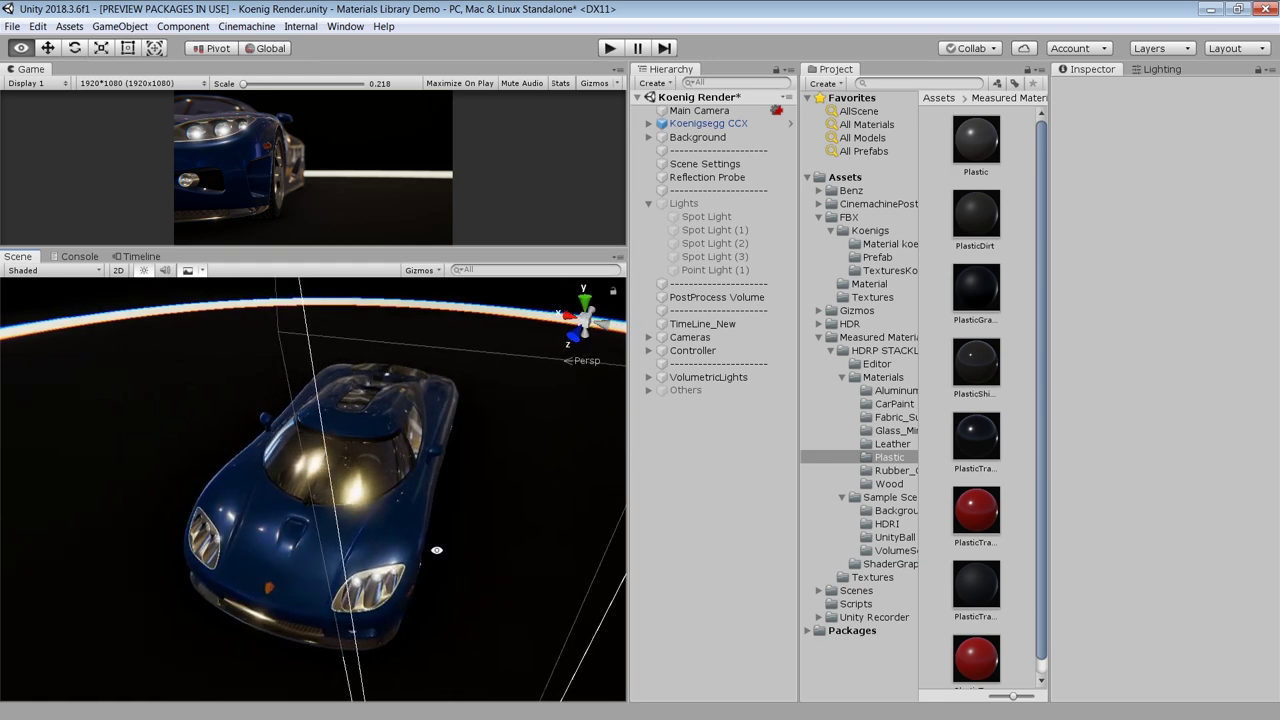
- Disable Scene Settings and Reflection Probe together, and examine the scene without them
click(705, 163)
shift+click(707, 177)
click(1091, 88)
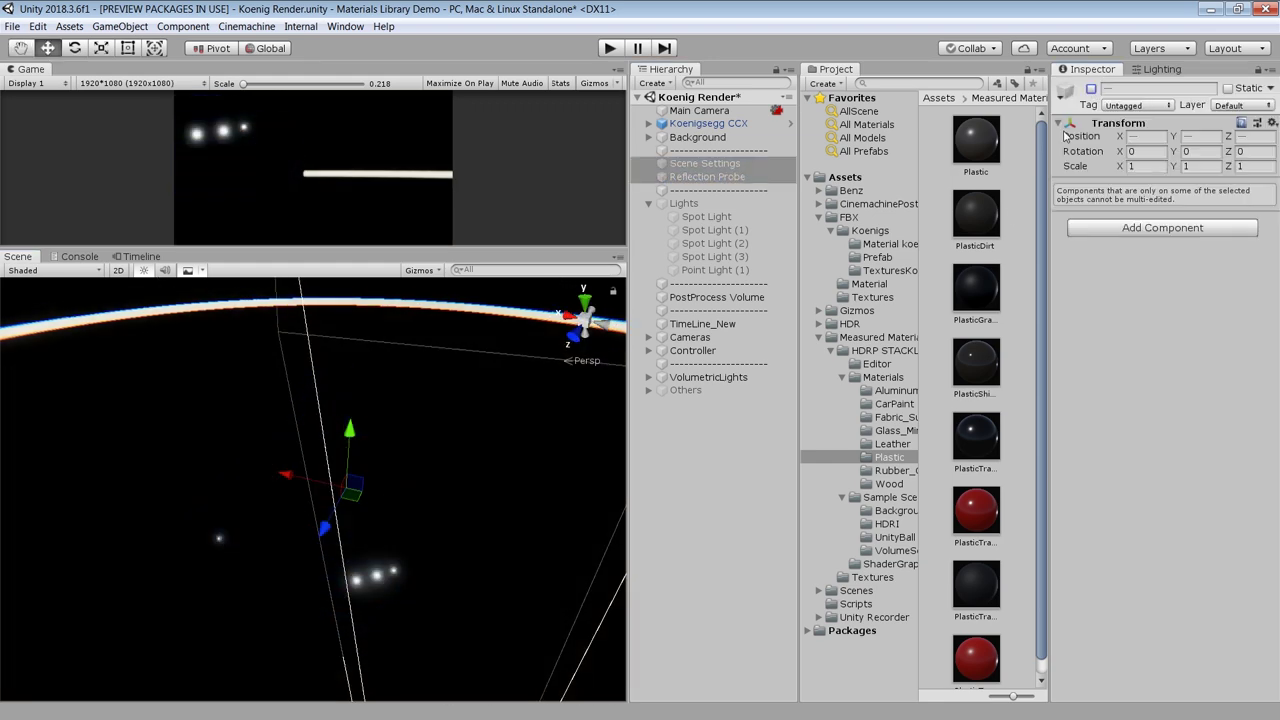
click(684, 203)
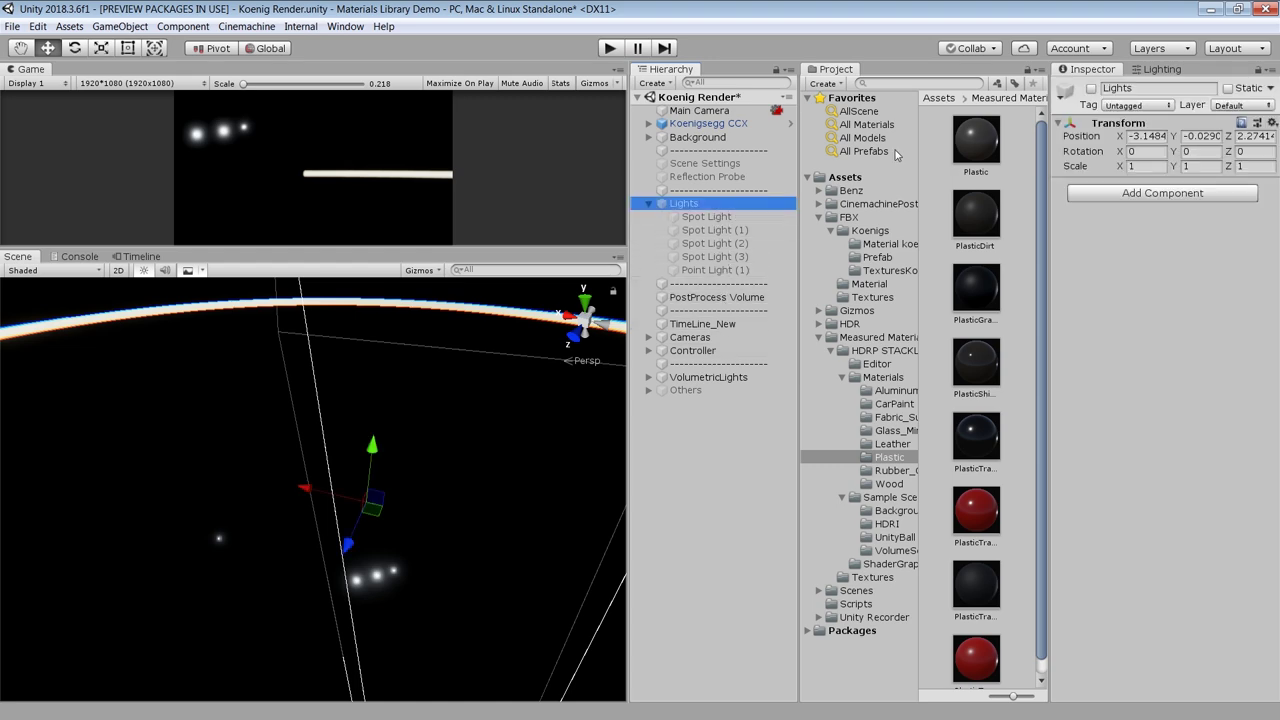
click(750, 525)
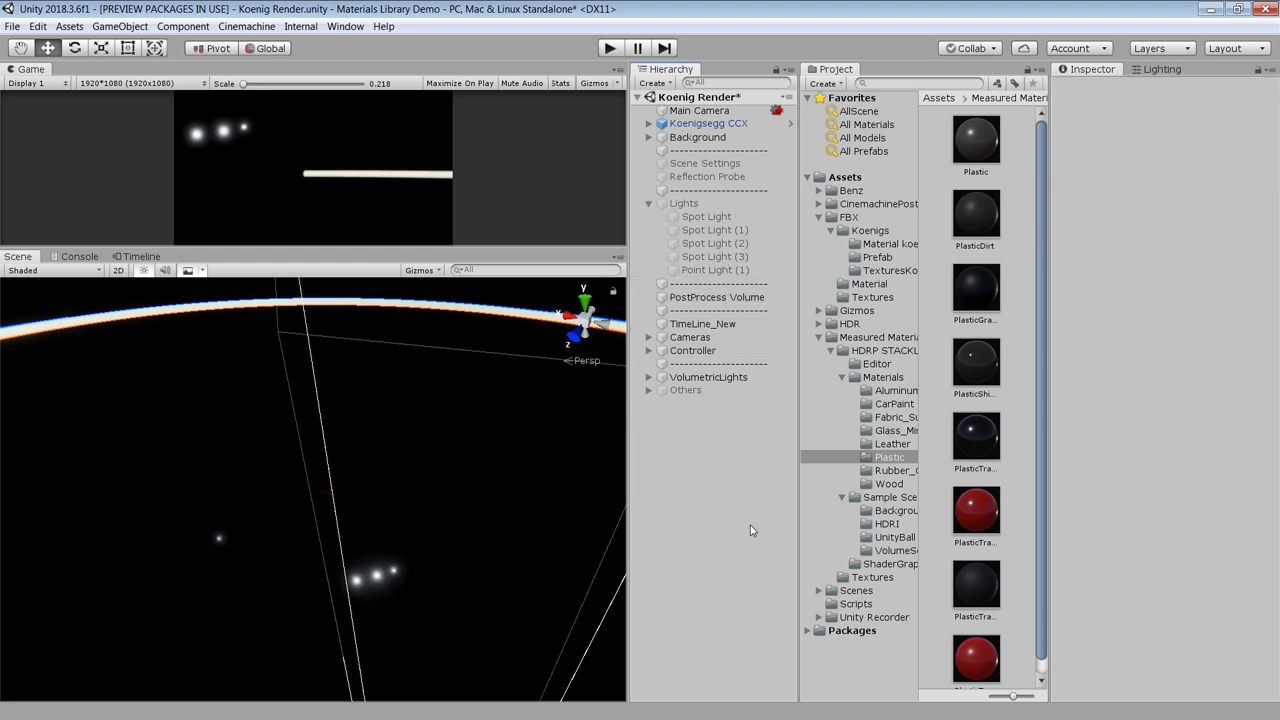
alt+drag(350, 522, 450, 437)
- Enable the Lights group again and examine the side of the car lit without the reflection probe
double_click(706, 206)
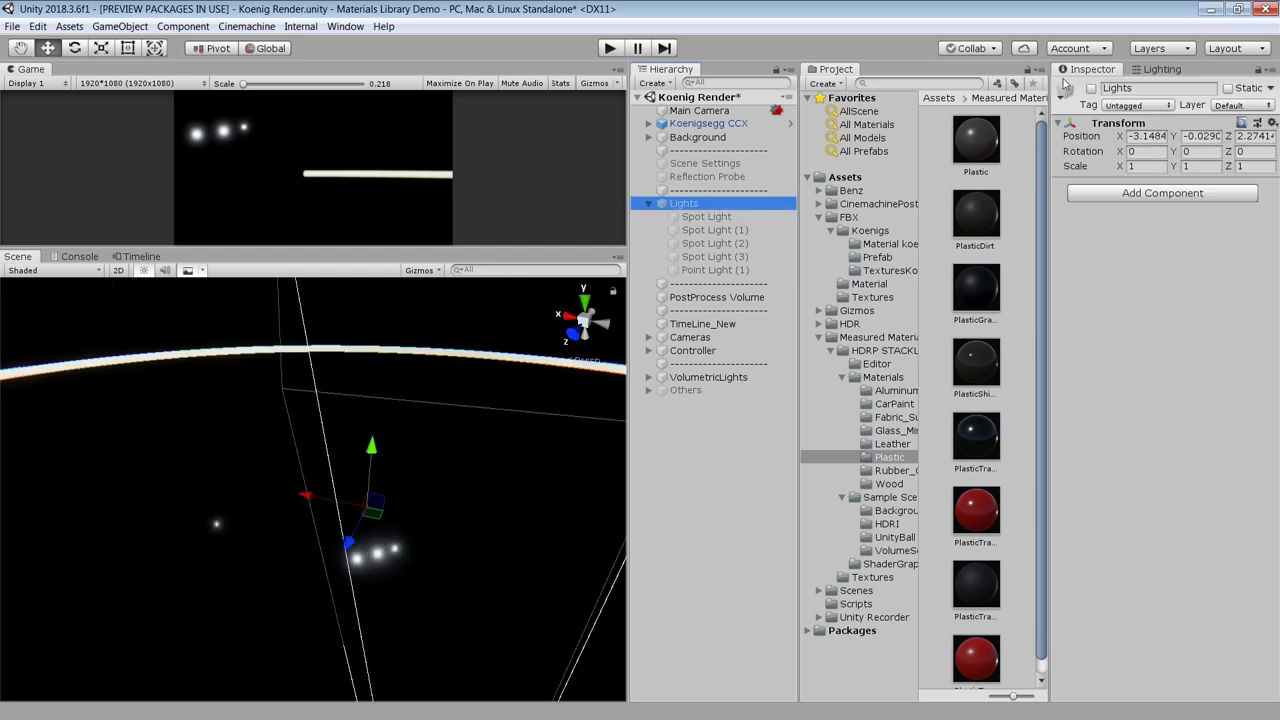
click(1091, 88)
click(776, 464)
alt+drag(518, 471, 311, 457)
key(shift+space)
alt+drag(891, 417, 910, 416)
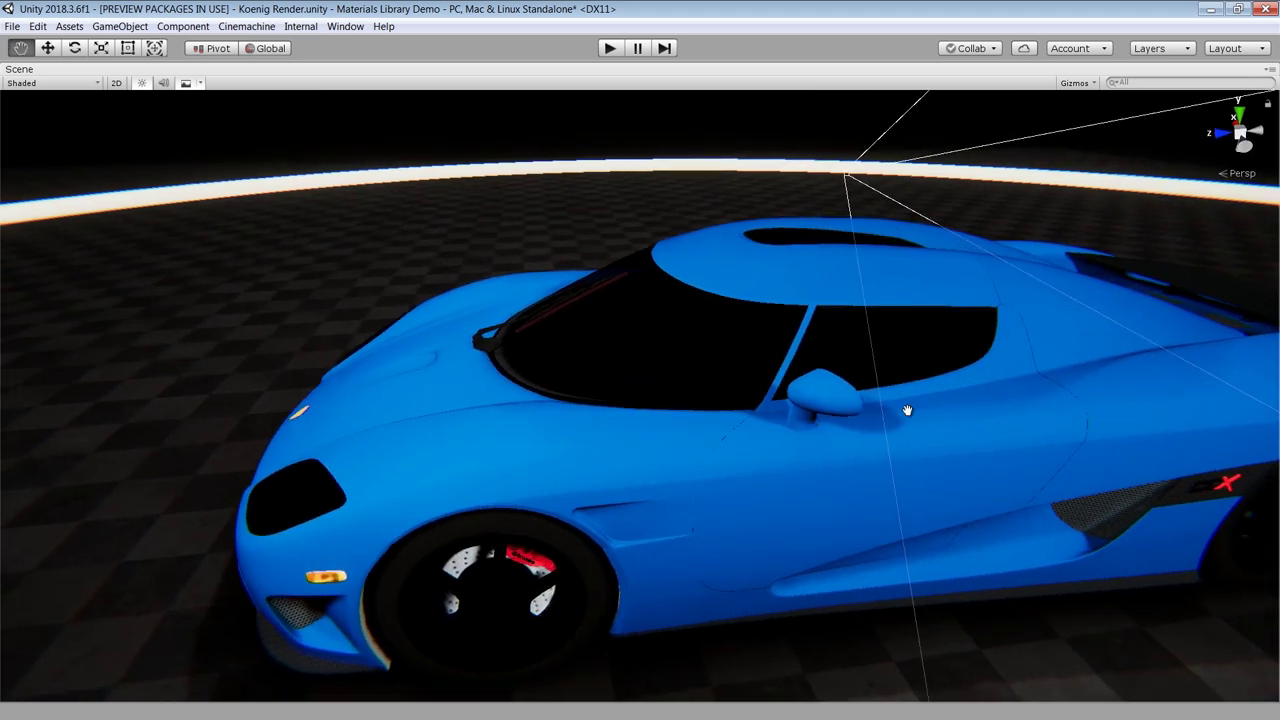
key(shift+space)
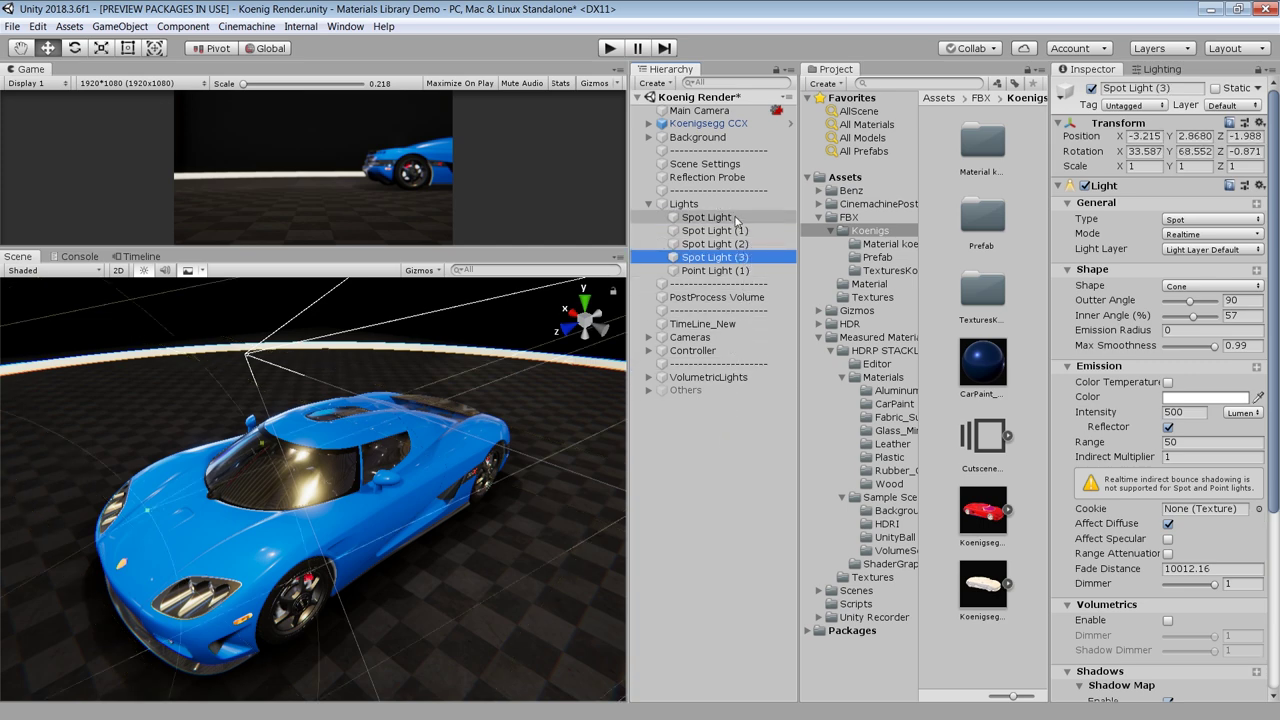
- Select all four spot lights, view their placement around the car, and review their Mode and Light Layer options, keeping Light Layer Default
shift+click(731, 258)
alt+drag(403, 420, 470, 529)
alt+drag(524, 518, 535, 450)
click(1210, 233)
click(1203, 253)
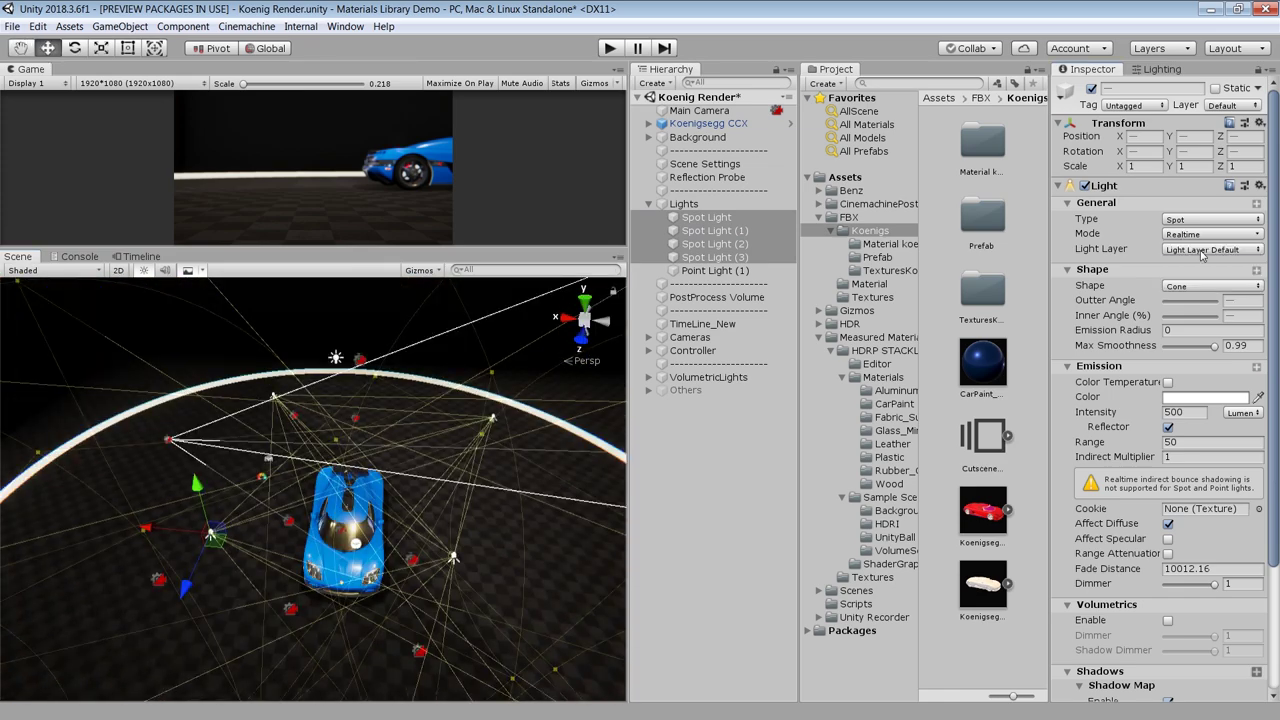
click(1200, 250)
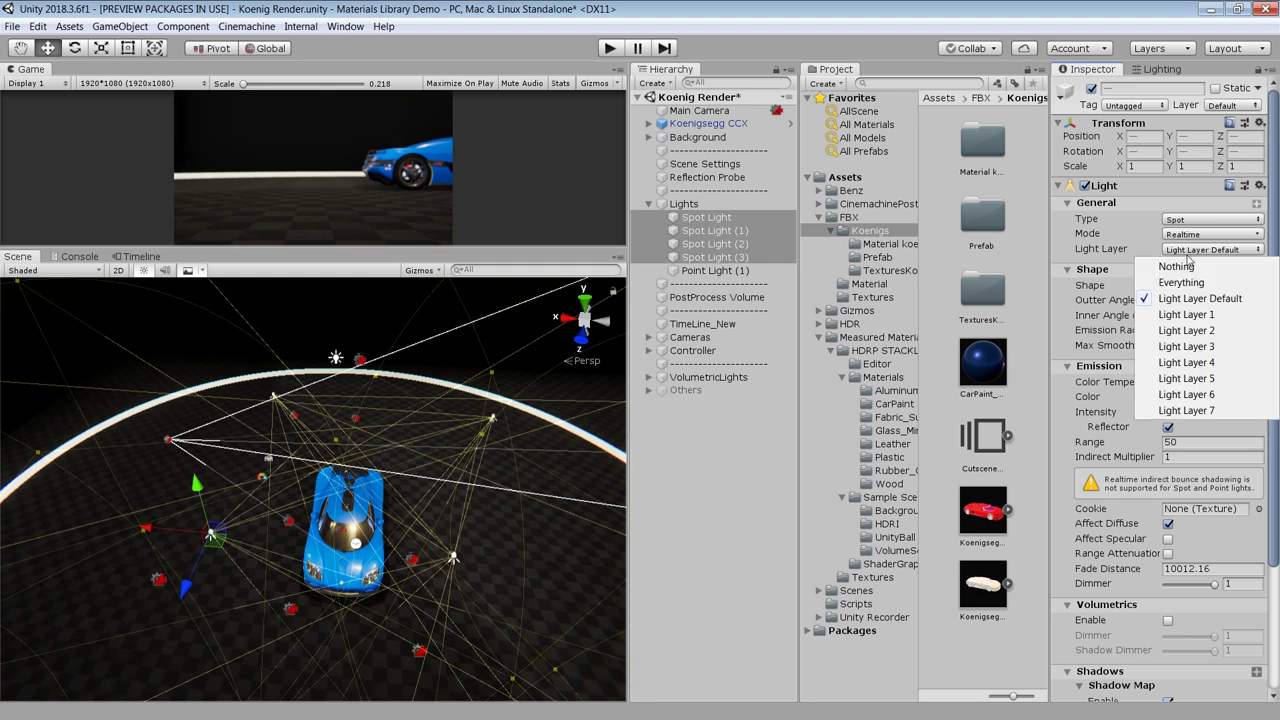
click(1203, 303)
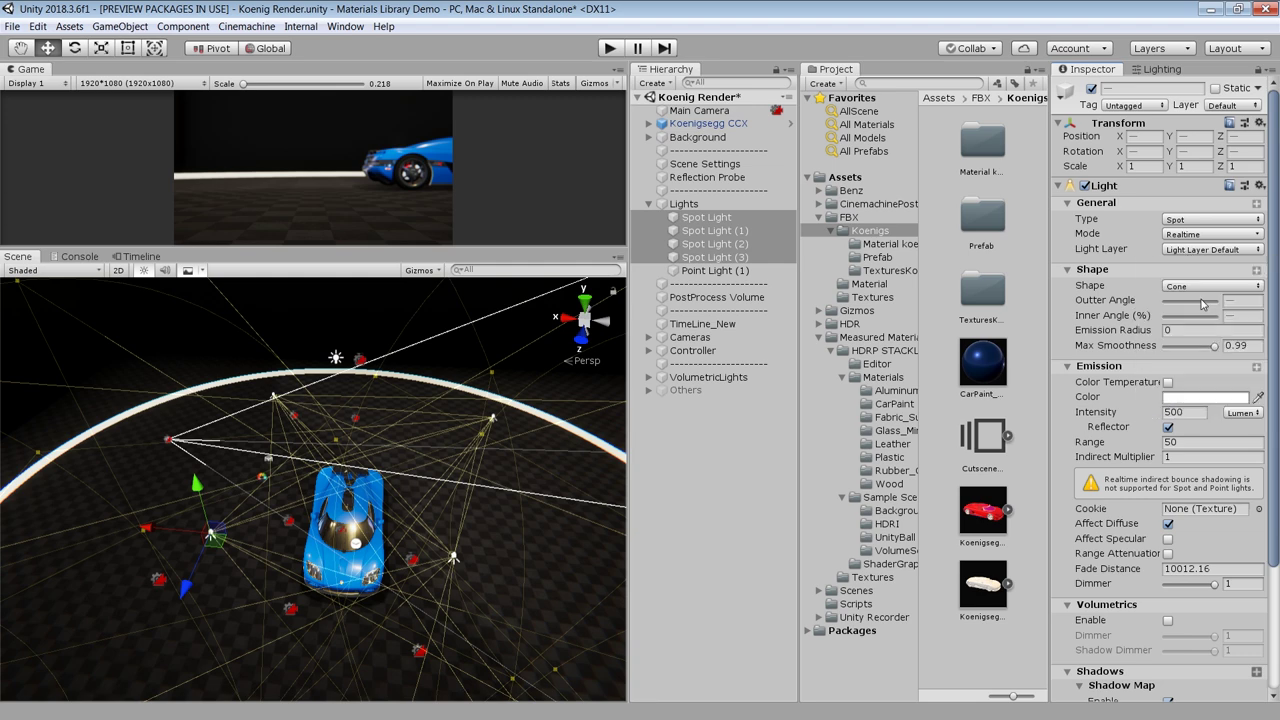
- Review the Intensity and Range of the four spot lights, and switch their Reflector option off and on
click(1190, 412)
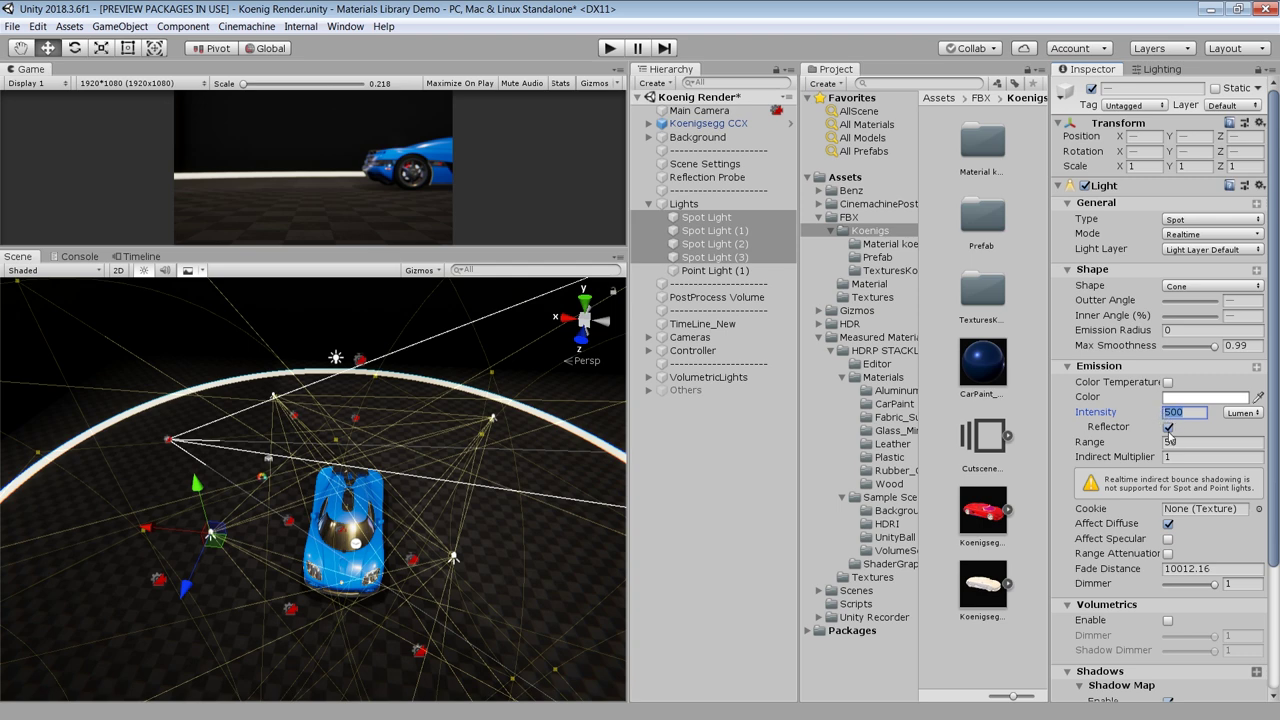
click(1190, 441)
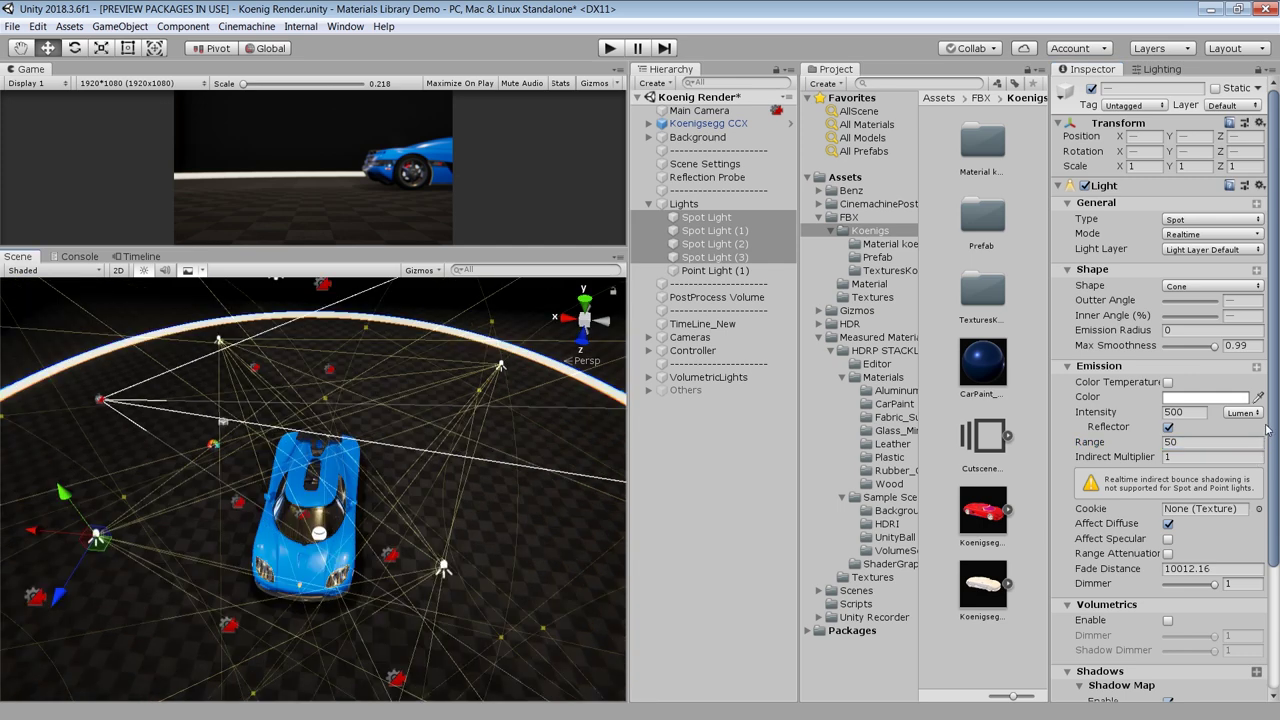
click(1168, 427)
click(1168, 427)
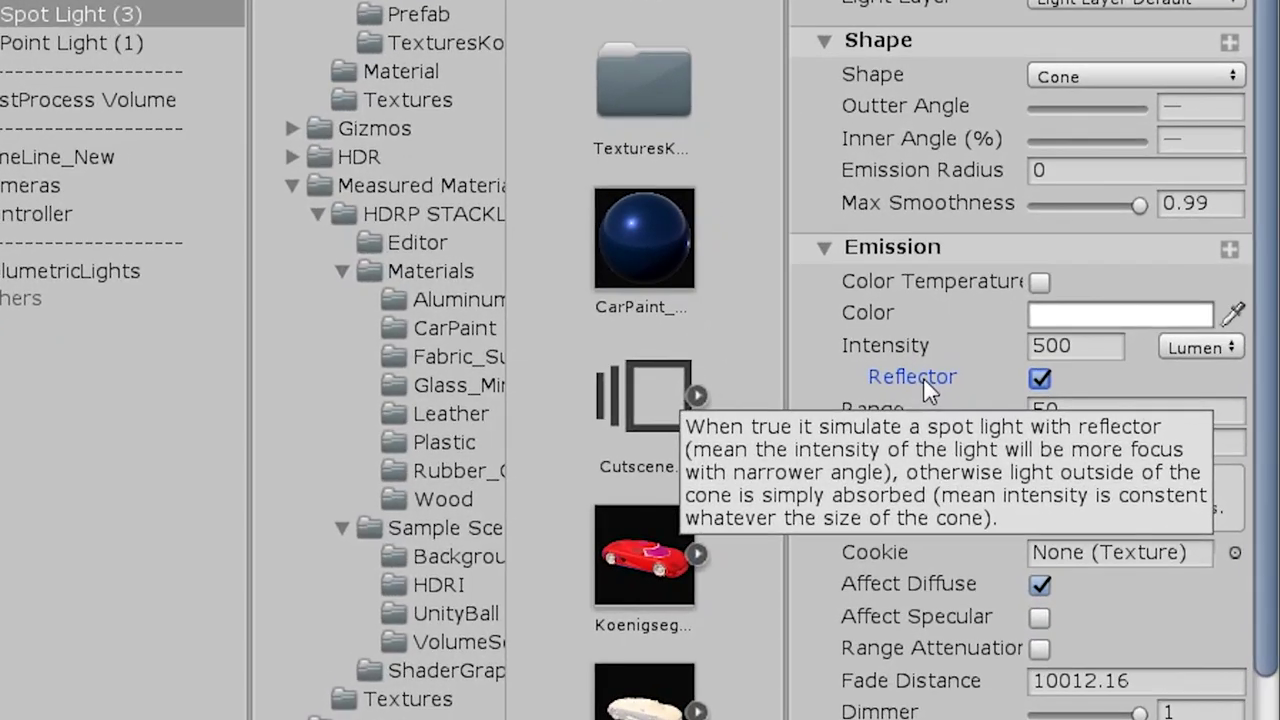
click(1041, 378)
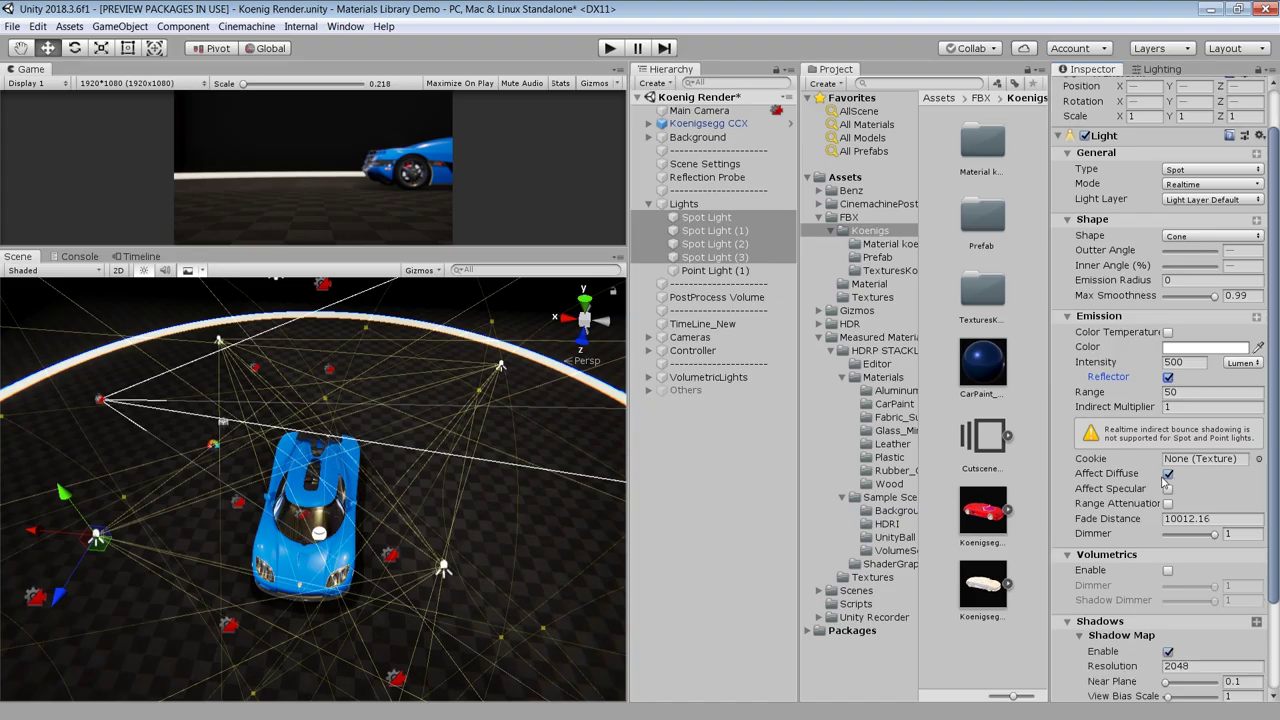
- Try out Affect Diffuse and Affect Specular on the four spot lights, leaving only Affect Diffuse enabled
click(1168, 474)
click(1169, 474)
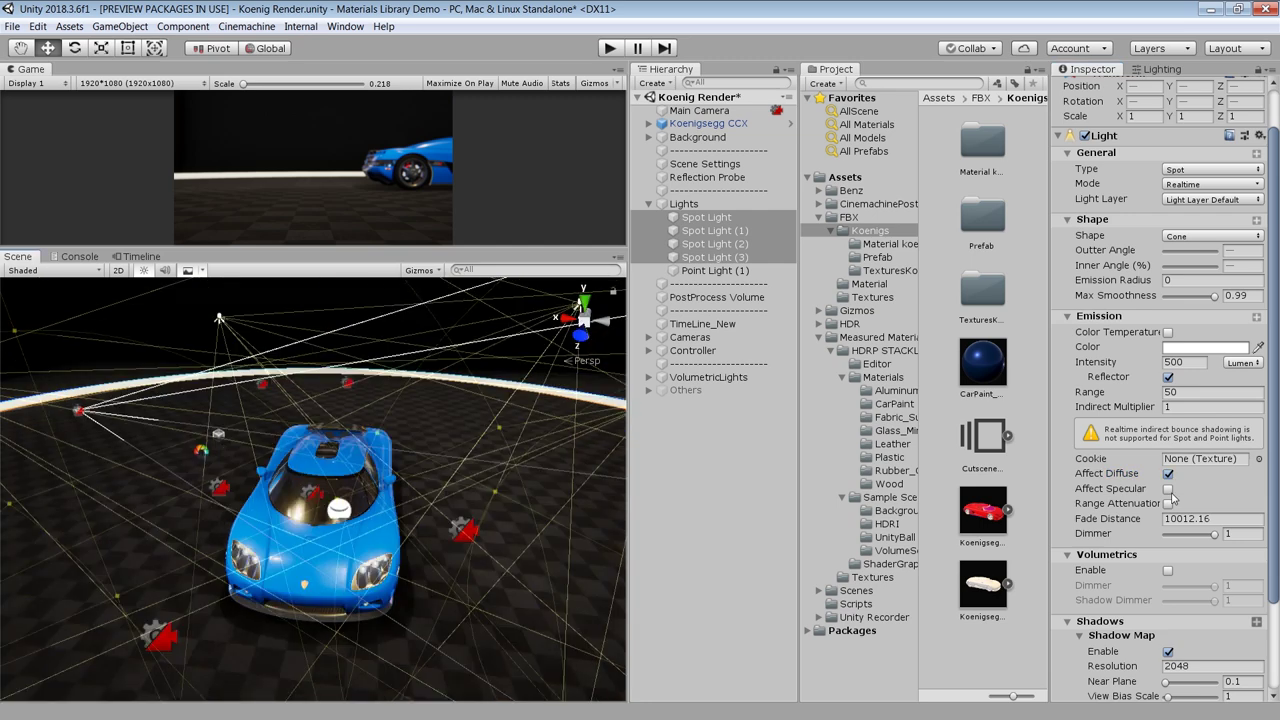
click(1170, 491)
click(357, 480)
click(637, 376)
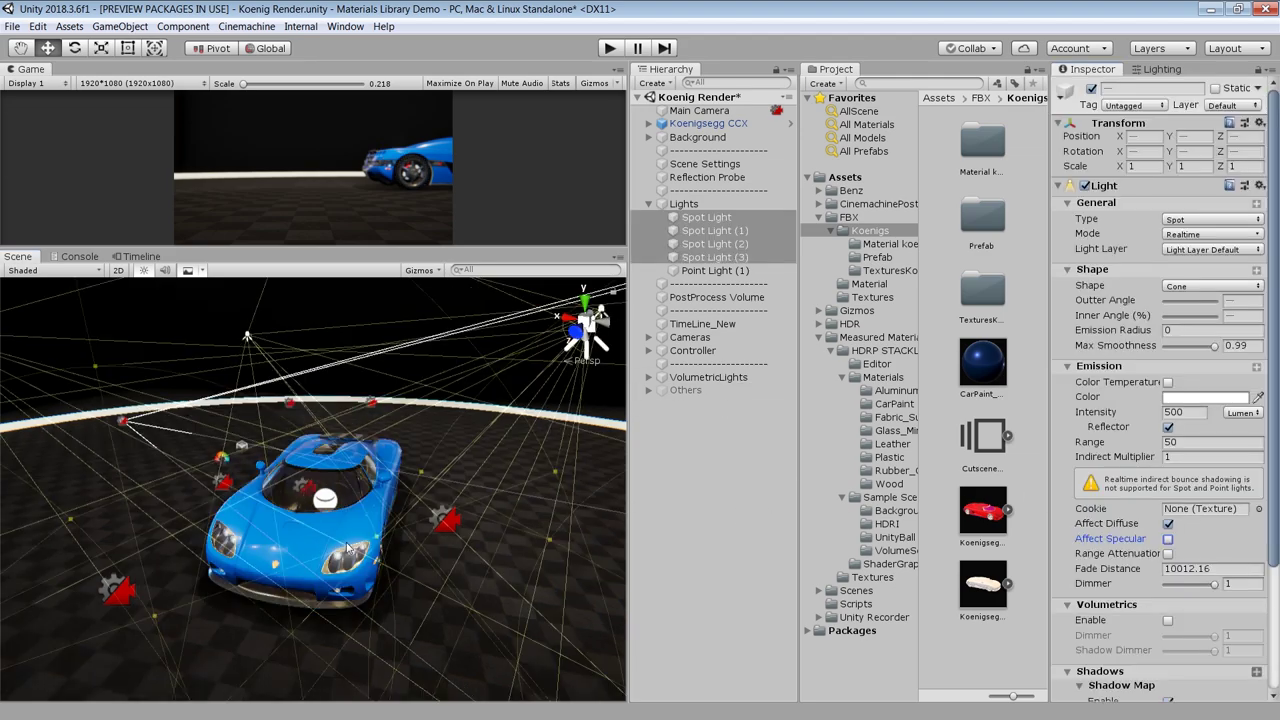
- Examine the reflections on the car's windshield, hood and headlights up close from several angles
scroll(344, 540, up, 5)
middle_drag(344, 538, 362, 487)
scroll(363, 489, up, 2)
alt+drag(371, 491, 292, 542)
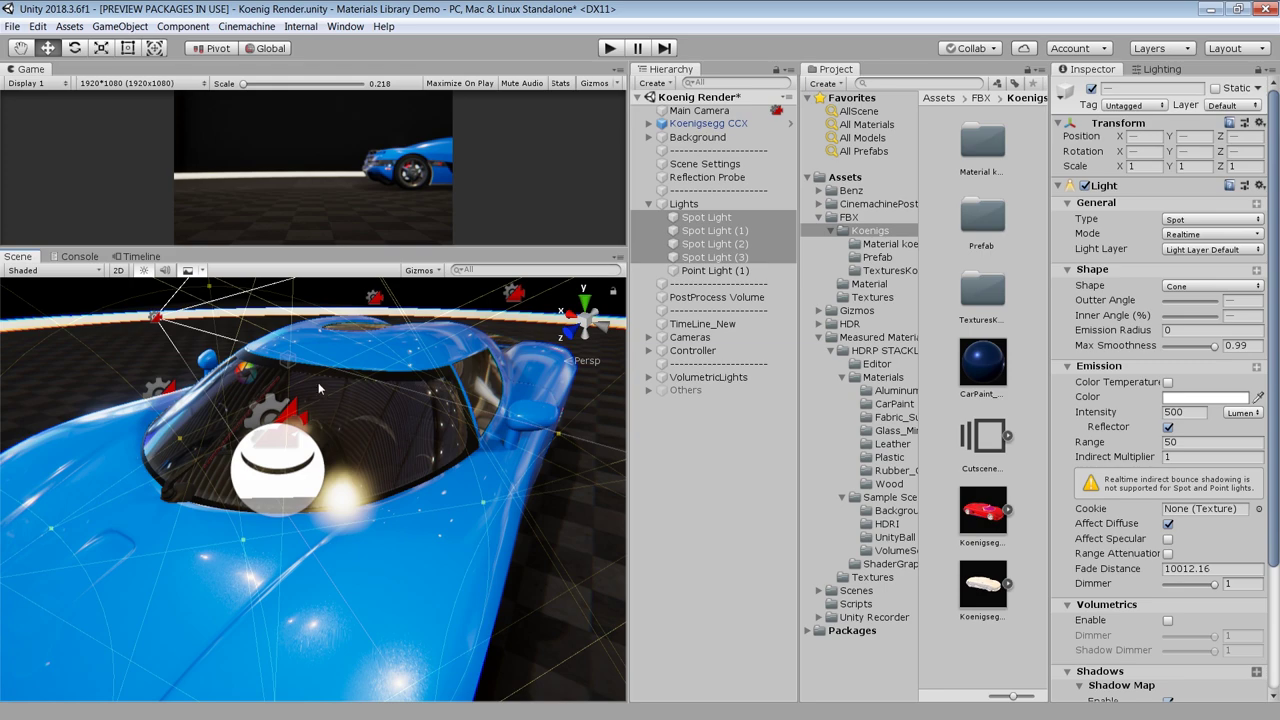
alt+drag(350, 512, 470, 484)
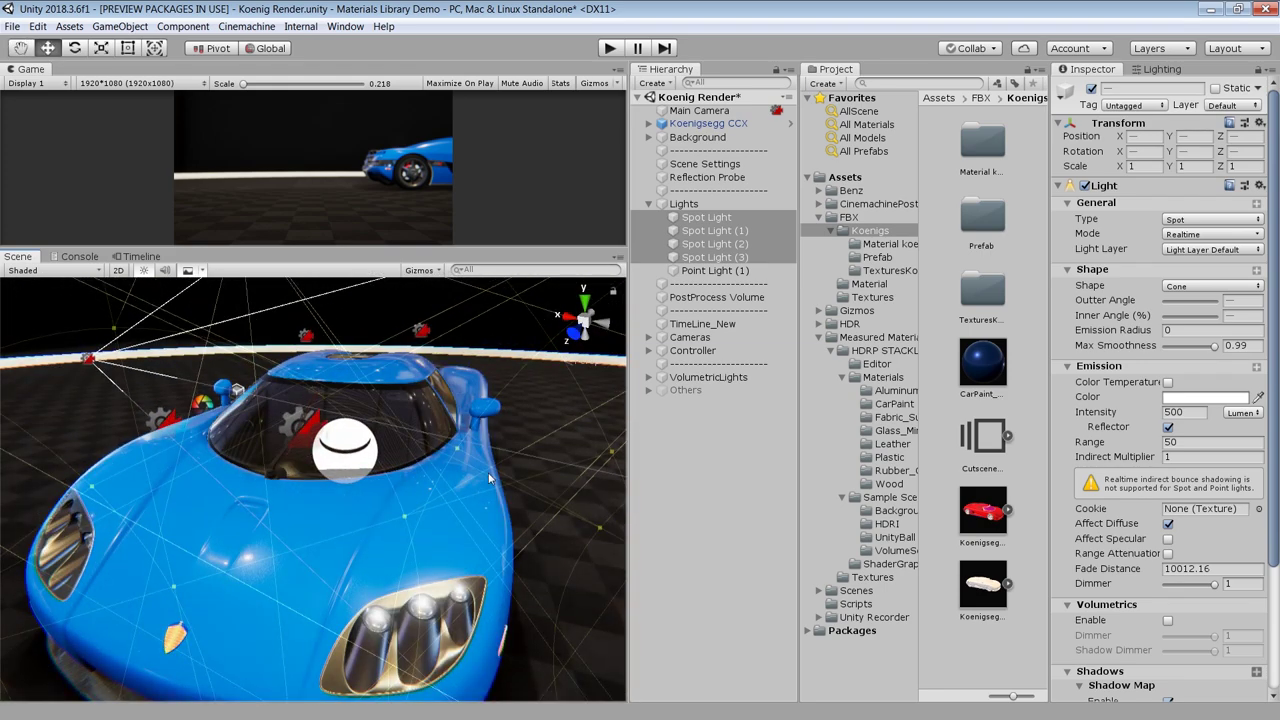
- Review the shadow map settings of the four spot lights, deselect them, and look over the car's surroundings
scroll(1207, 461, down, 4)
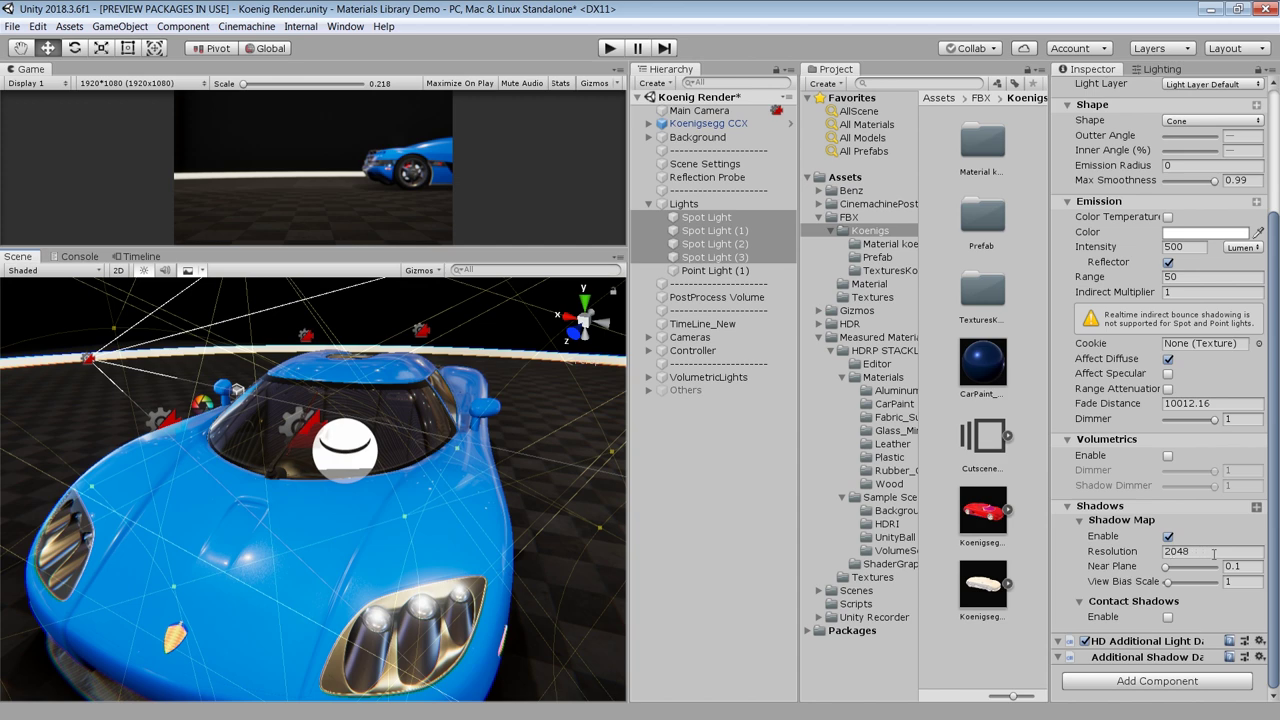
scroll(410, 446, down, 5)
alt+drag(418, 452, 432, 410)
click(698, 484)
alt+drag(461, 484, 429, 523)
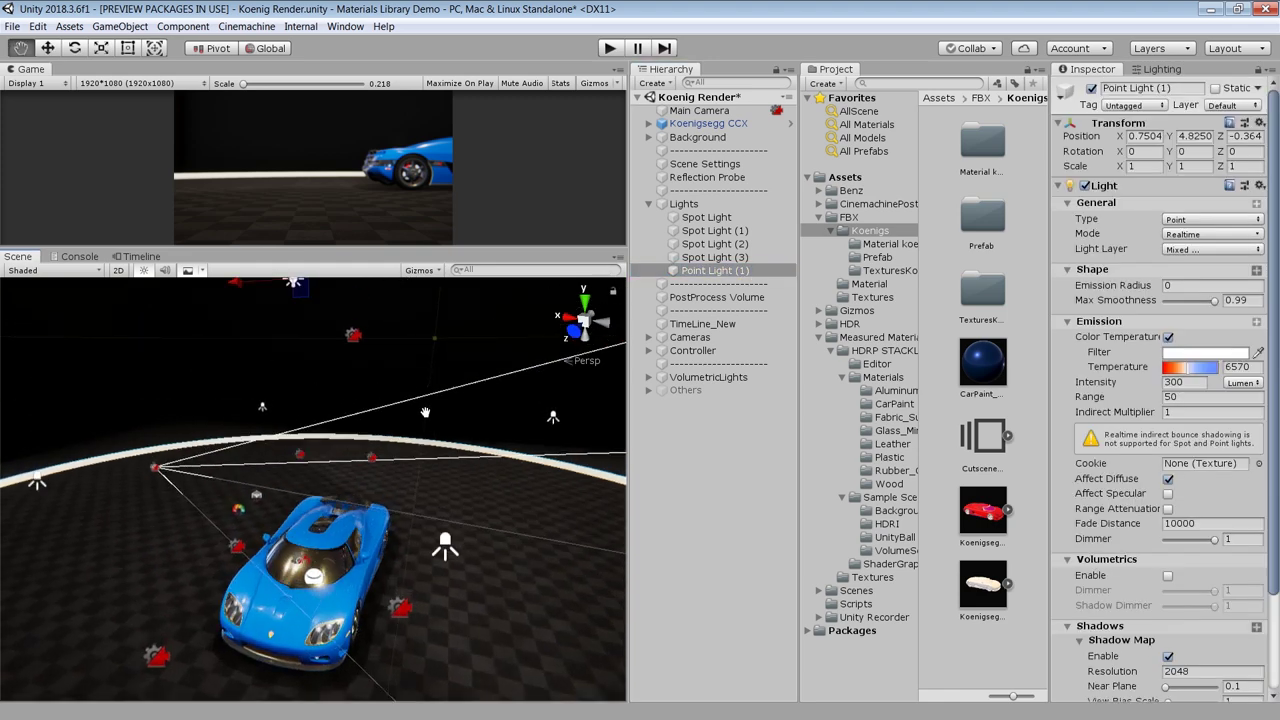
- Switch Point Light (1) above the car off and on several times to compare the scene lighting, leaving it enabled
right_drag(425, 412, 335, 365)
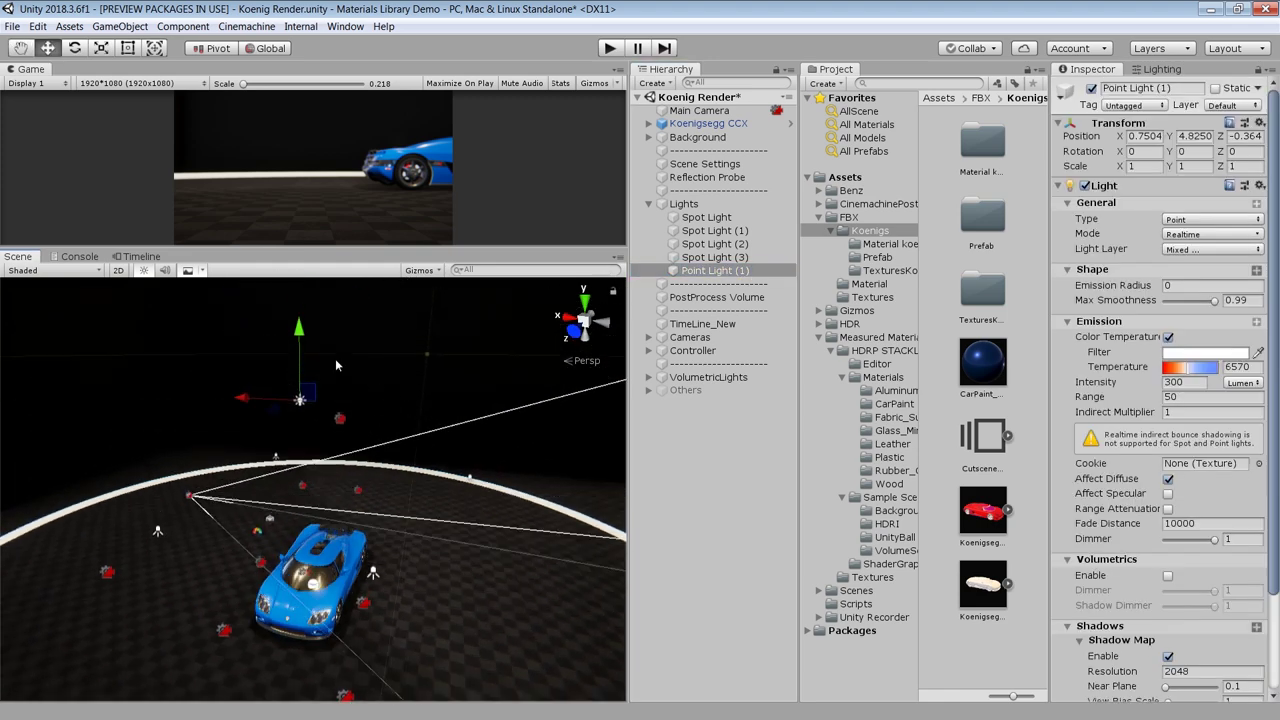
click(1091, 89)
click(1091, 89)
click(1091, 89)
click(1091, 89)
click(1091, 89)
click(1091, 89)
right_drag(516, 547, 342, 405)
- Review the Mode and Light Layer options of Point Light (1)
click(1195, 233)
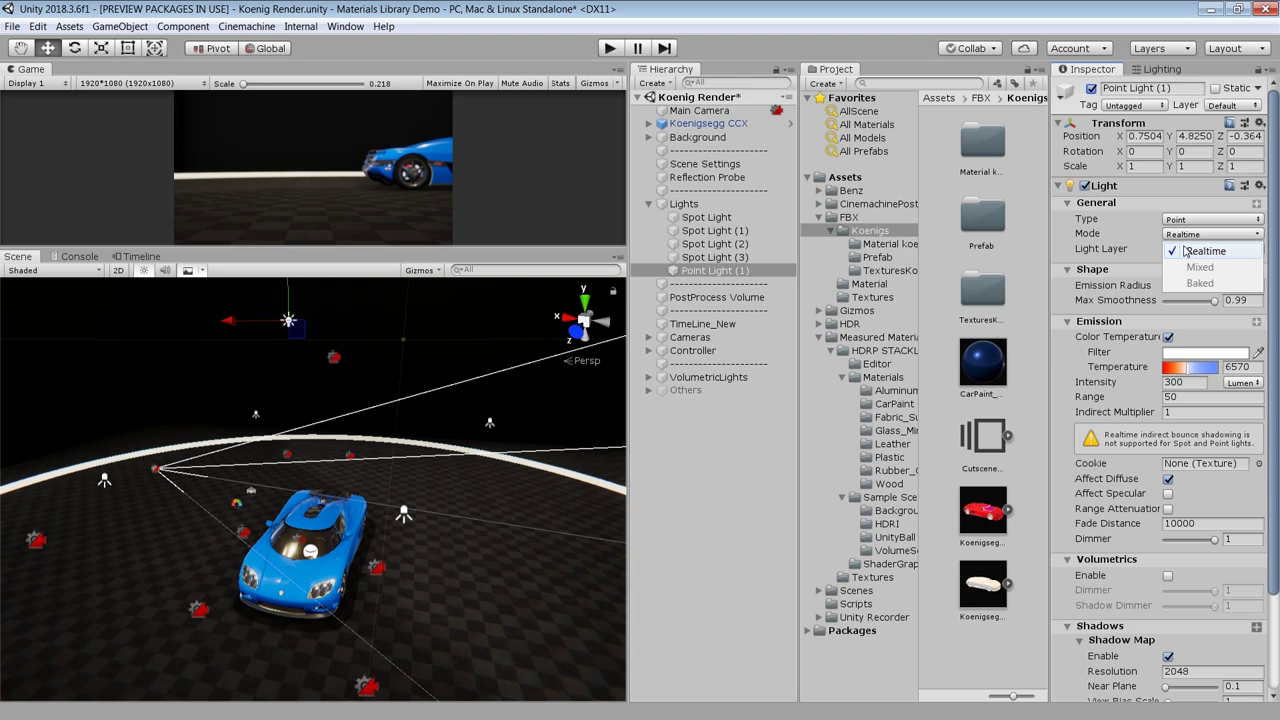
click(1122, 249)
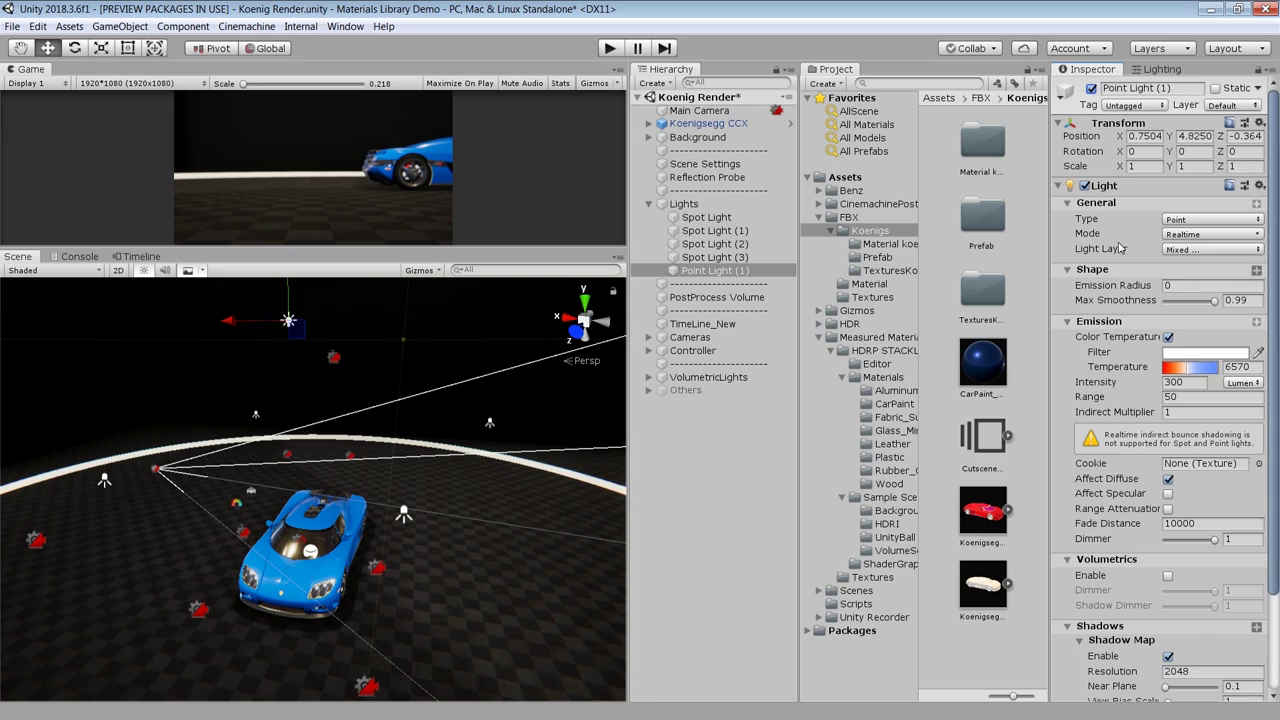
click(1190, 249)
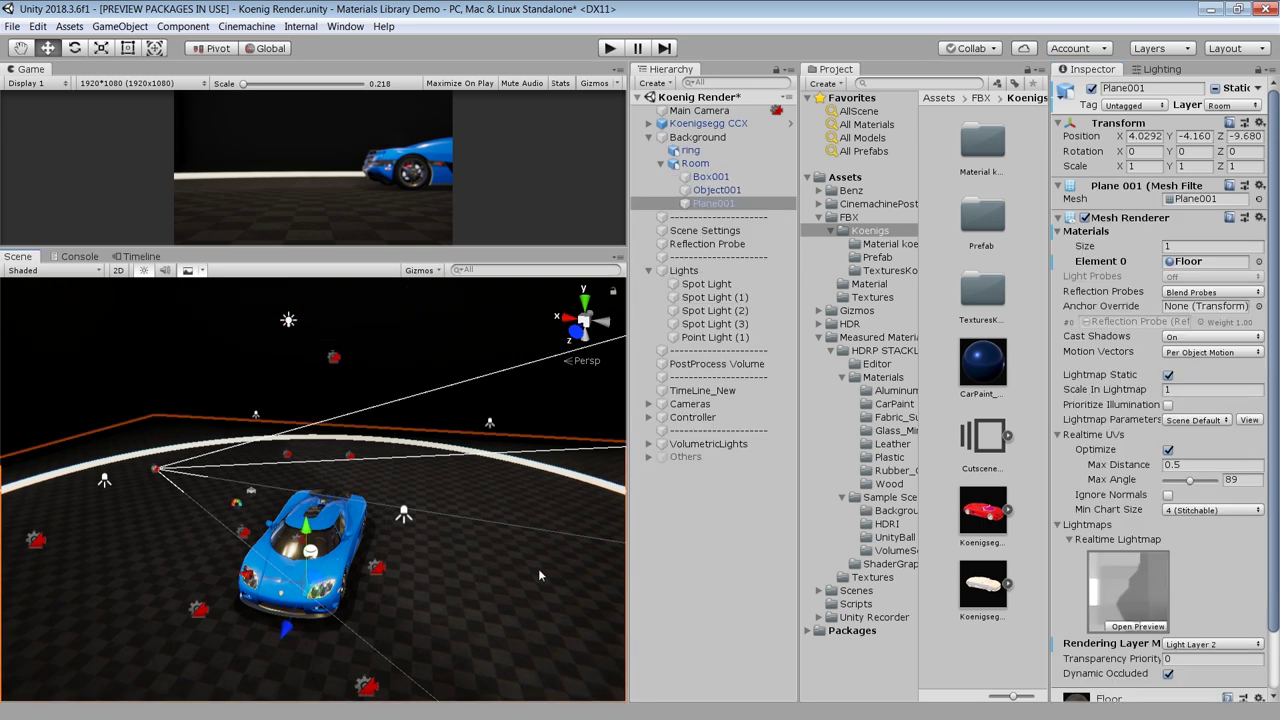
- Inspect the Mesh Renderer of the Plane001 floor and open its Rendering Layer Mask options
scroll(1104, 488, down, 2)
scroll(1104, 486, up, 1)
scroll(1108, 478, down, 1)
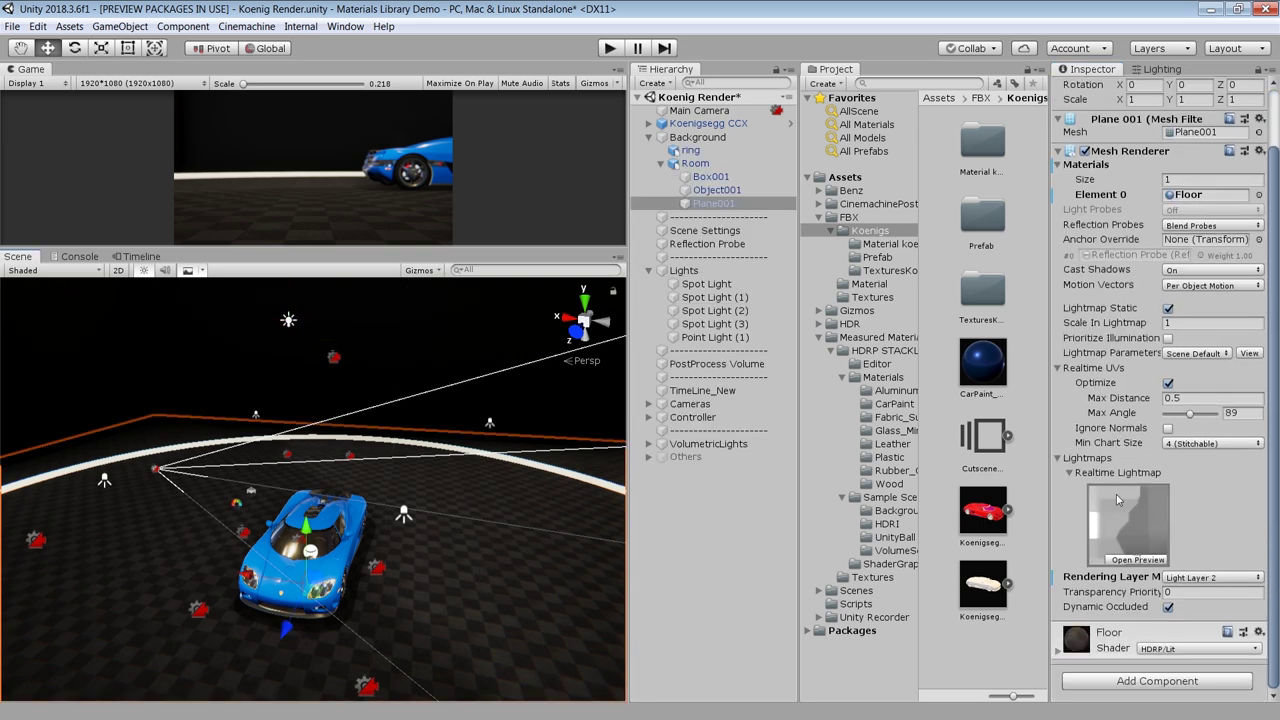
click(1200, 578)
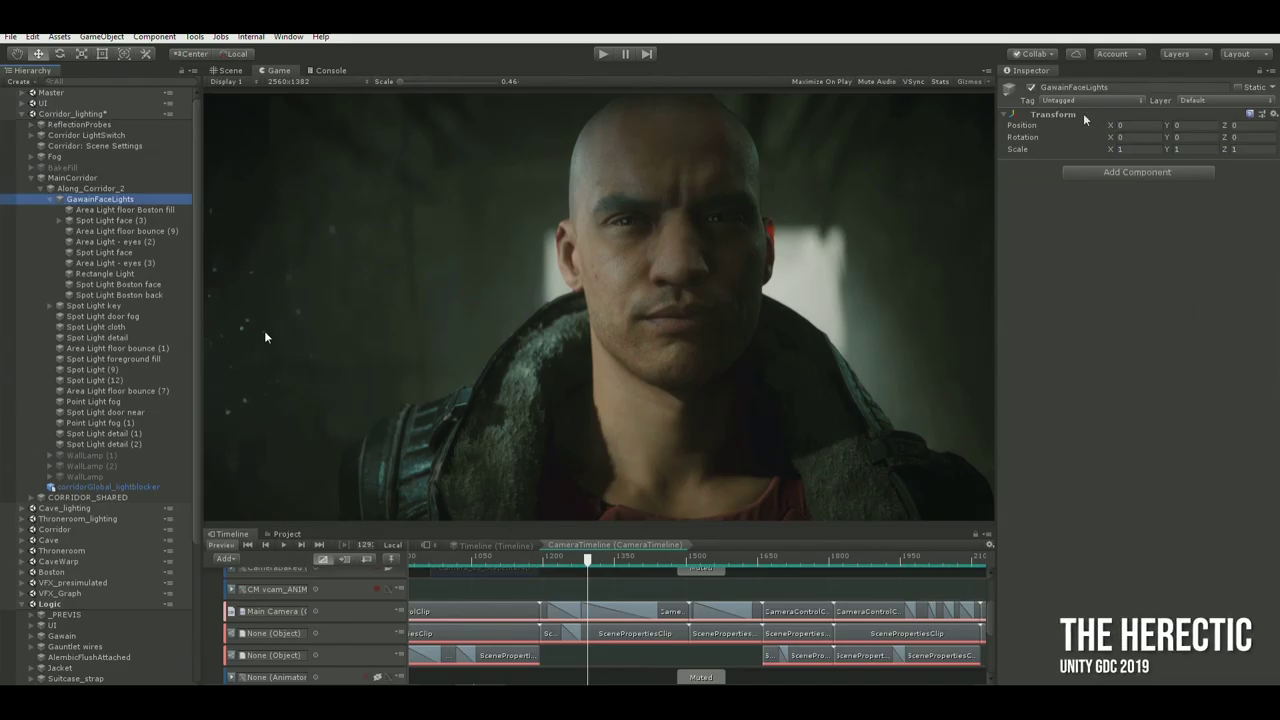
- Toggle GawainFaceLights to compare the character's face lighting, and check the Light Layer options of Spot Light face (3)
click(1031, 88)
click(1031, 89)
click(1031, 89)
click(1031, 89)
click(111, 220)
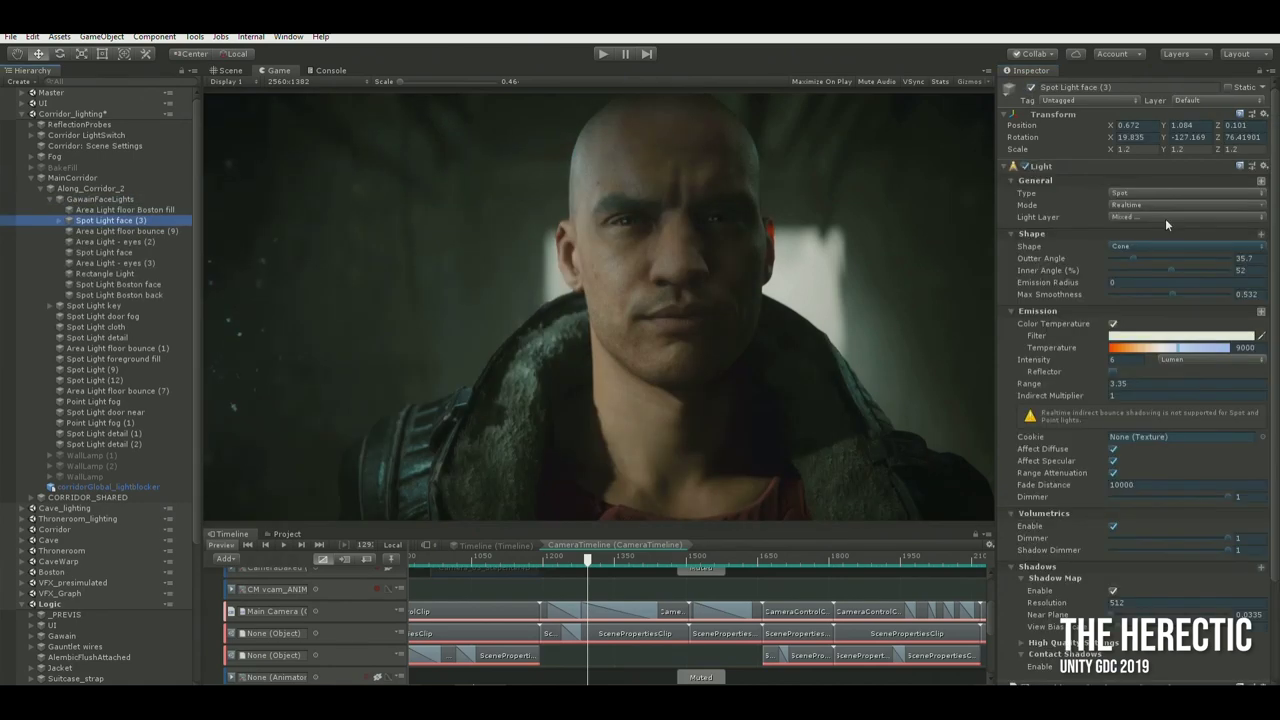
click(1165, 218)
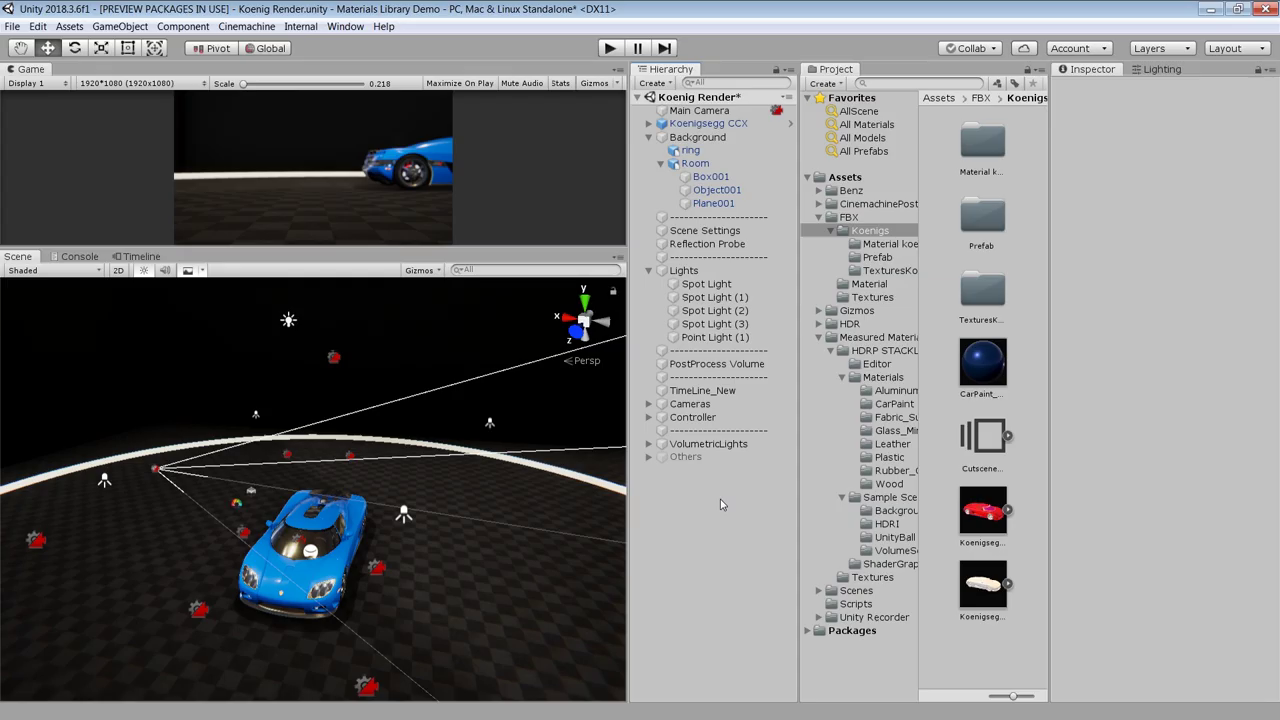
- Add Light Layer 2 to the spot lights and Point Light (1) in the Lights group to test the floor lighting
click(742, 286)
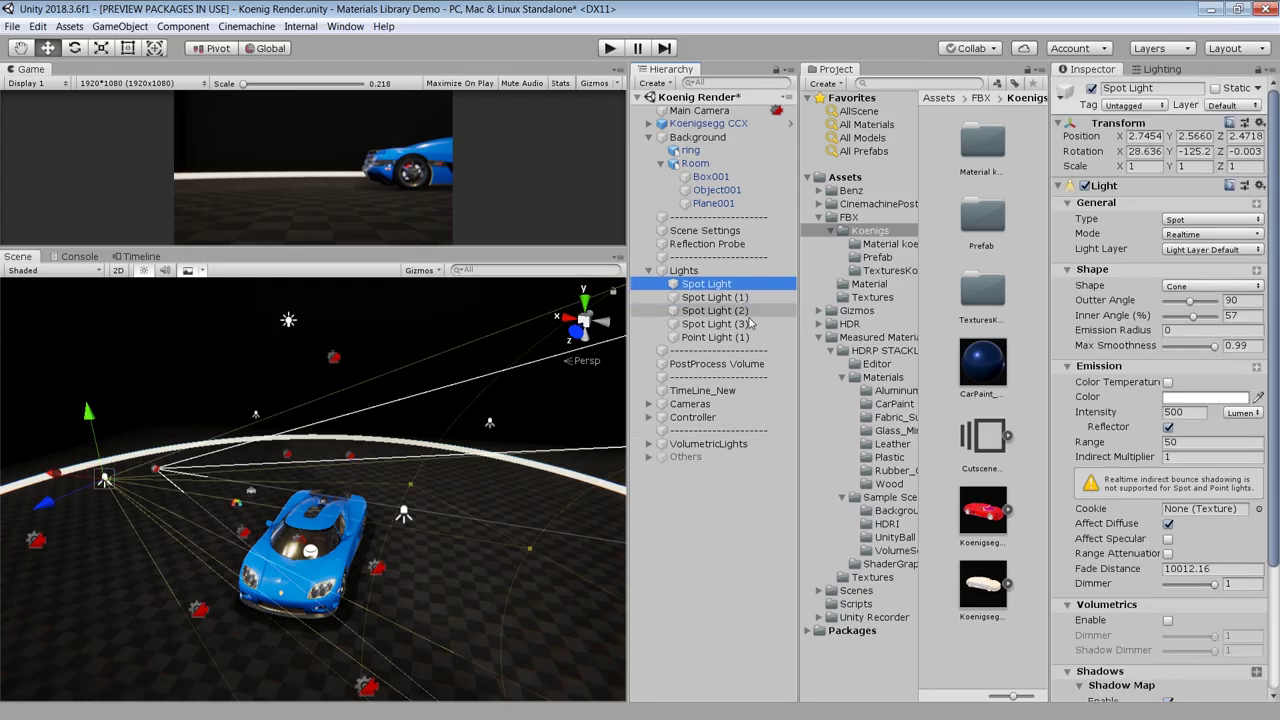
shift+click(745, 337)
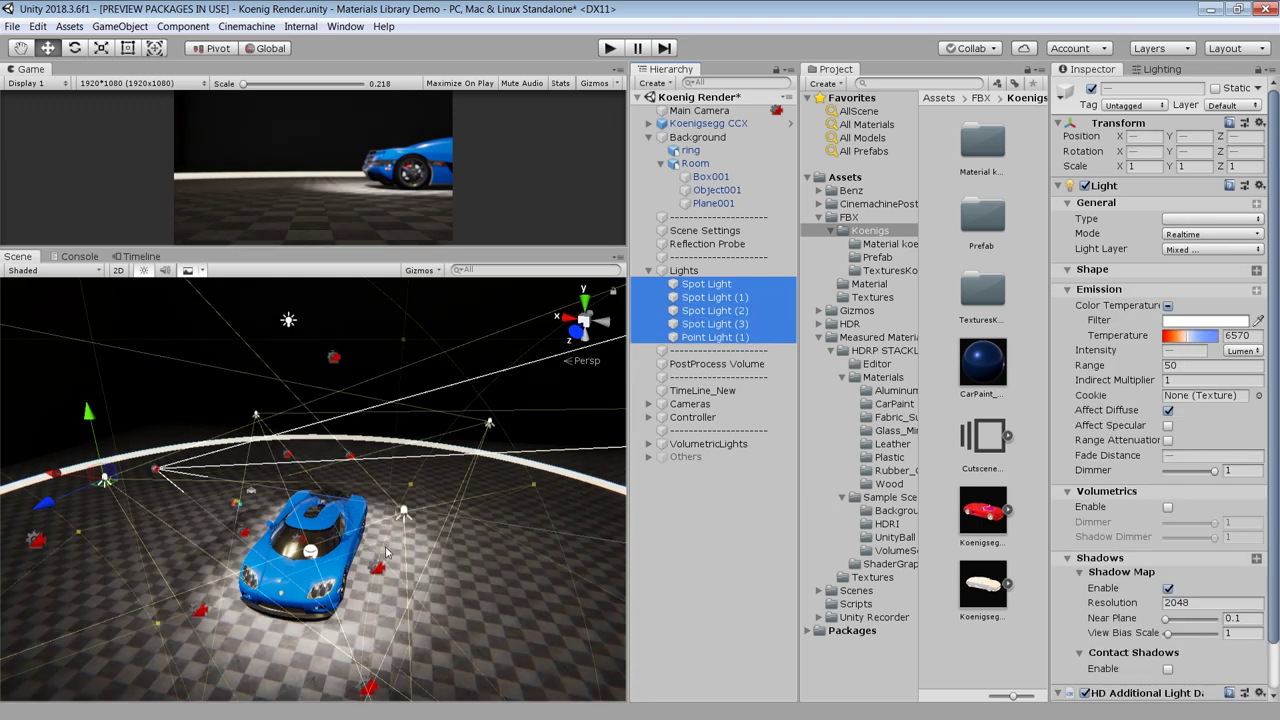
click(1192, 250)
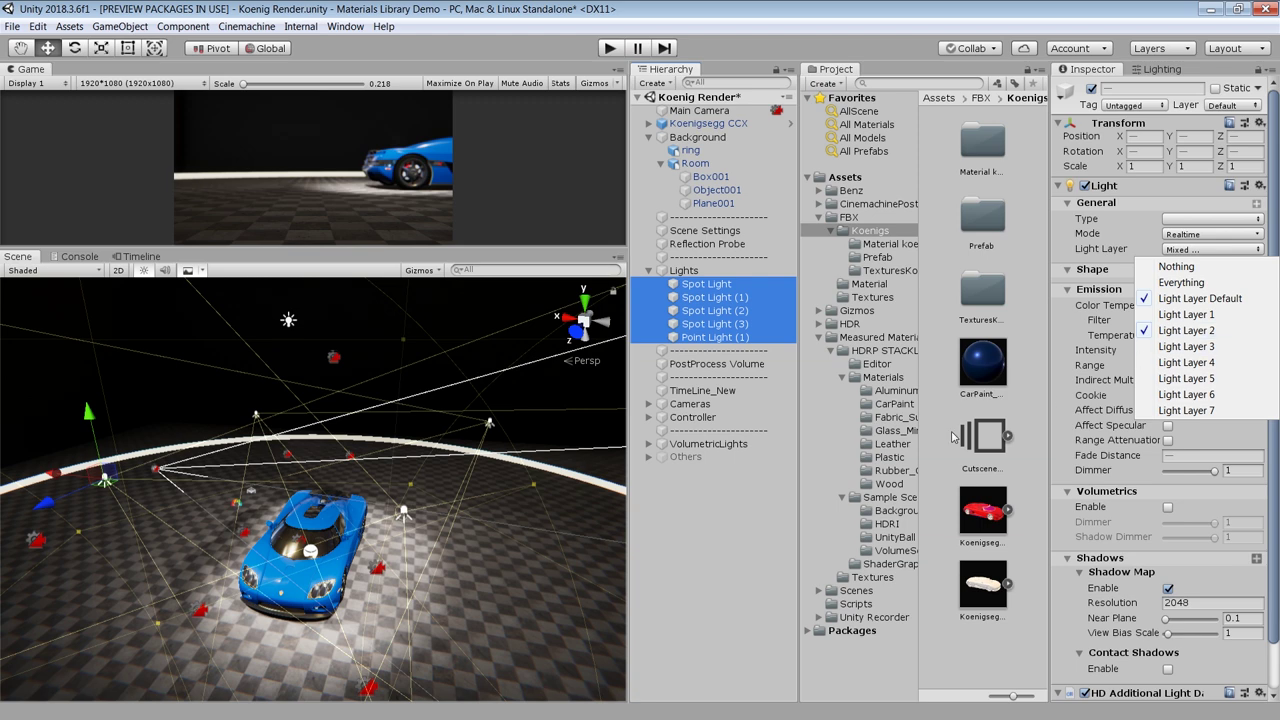
click(686, 515)
- Remove Light Layer 2 from the four spot lights, Spot Light through Spot Light (3)
click(718, 285)
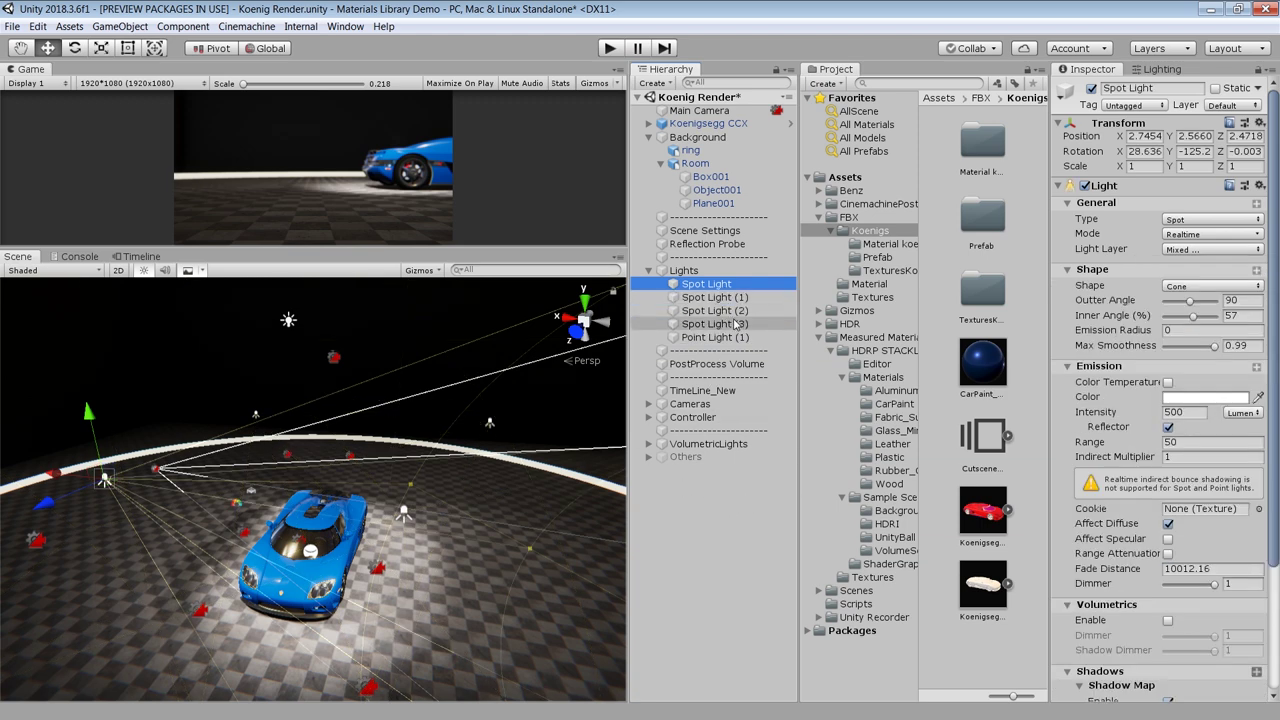
shift+click(714, 324)
click(1196, 252)
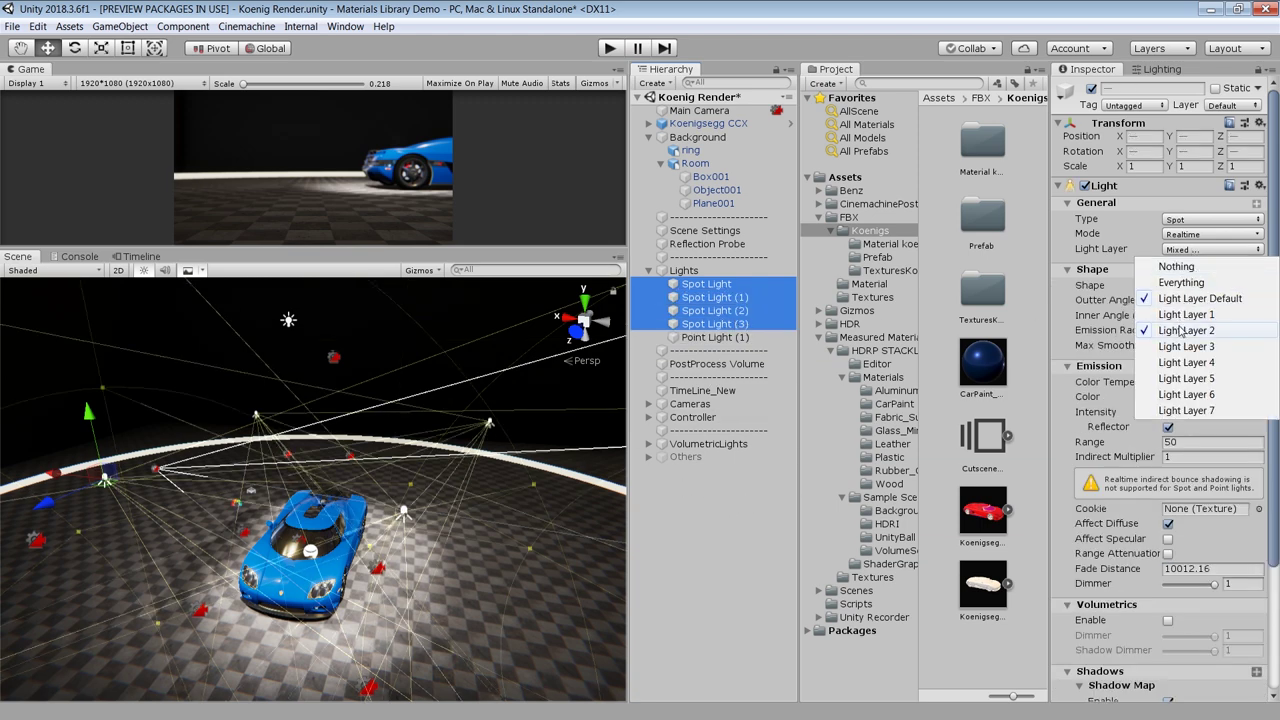
click(1178, 329)
click(756, 480)
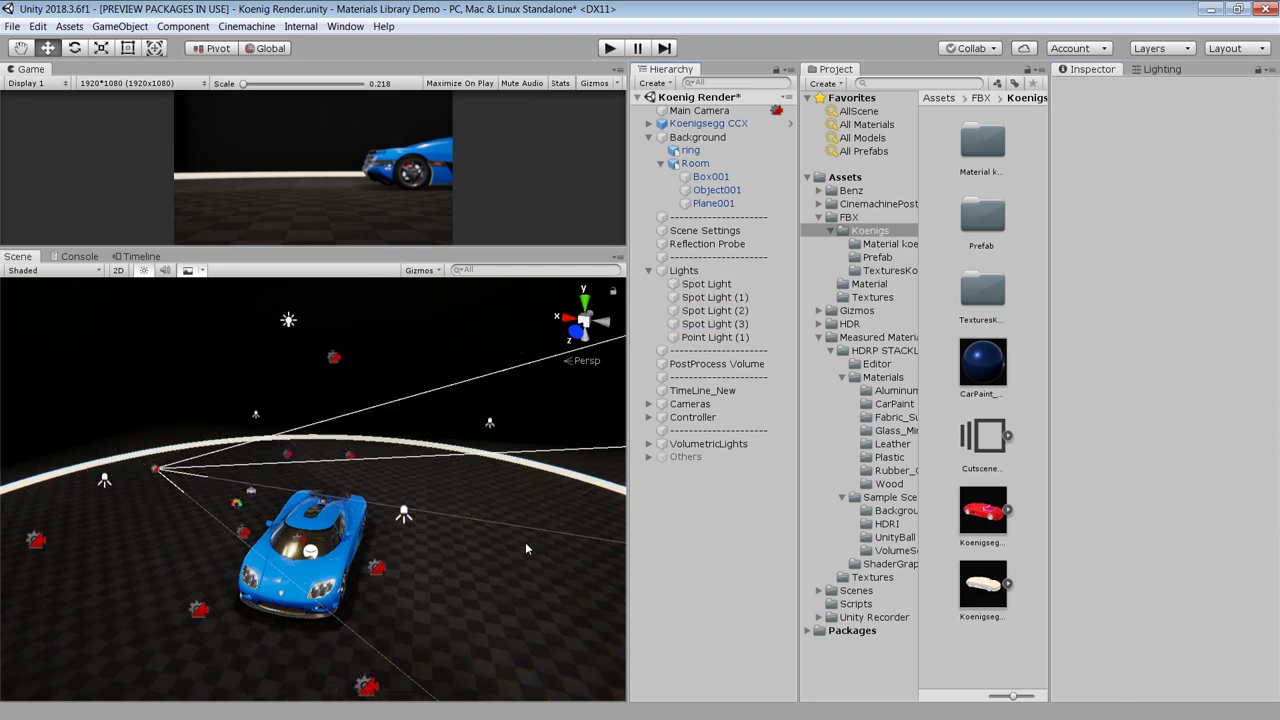
- Open the scene's Lighting settings and toggle Realtime Global Illumination off and on, leaving it enabled
click(1161, 69)
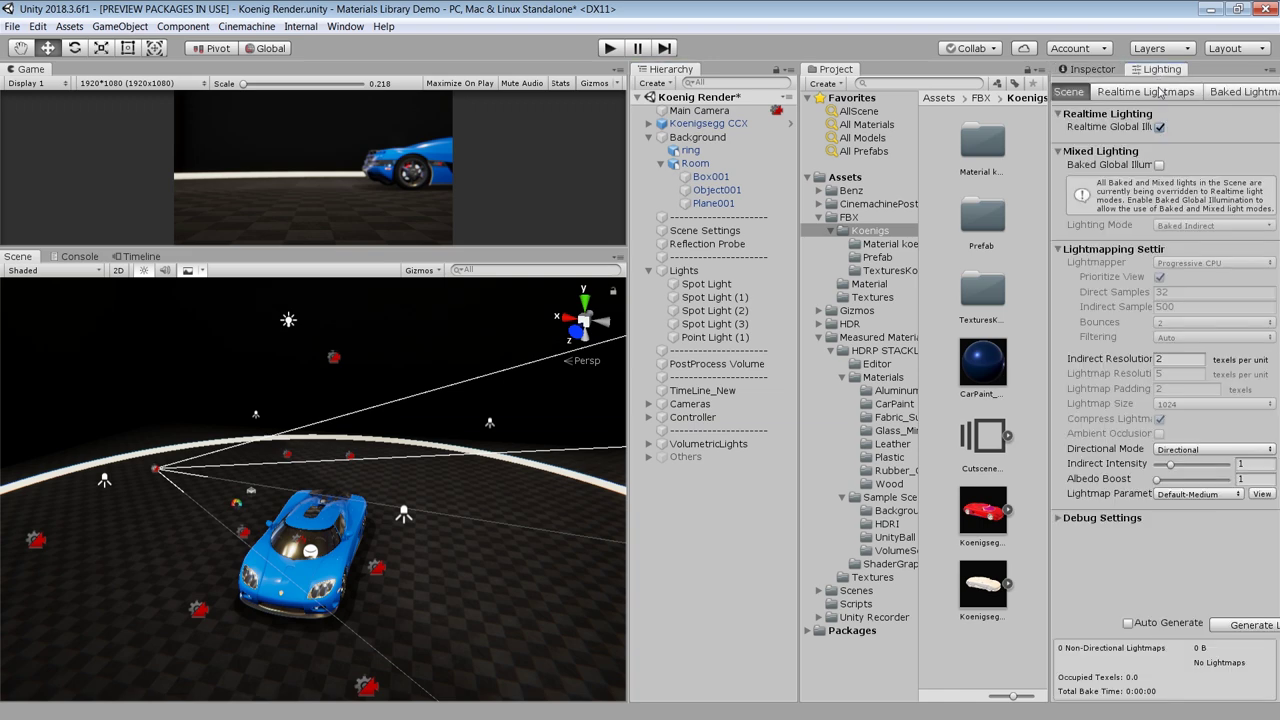
click(1162, 93)
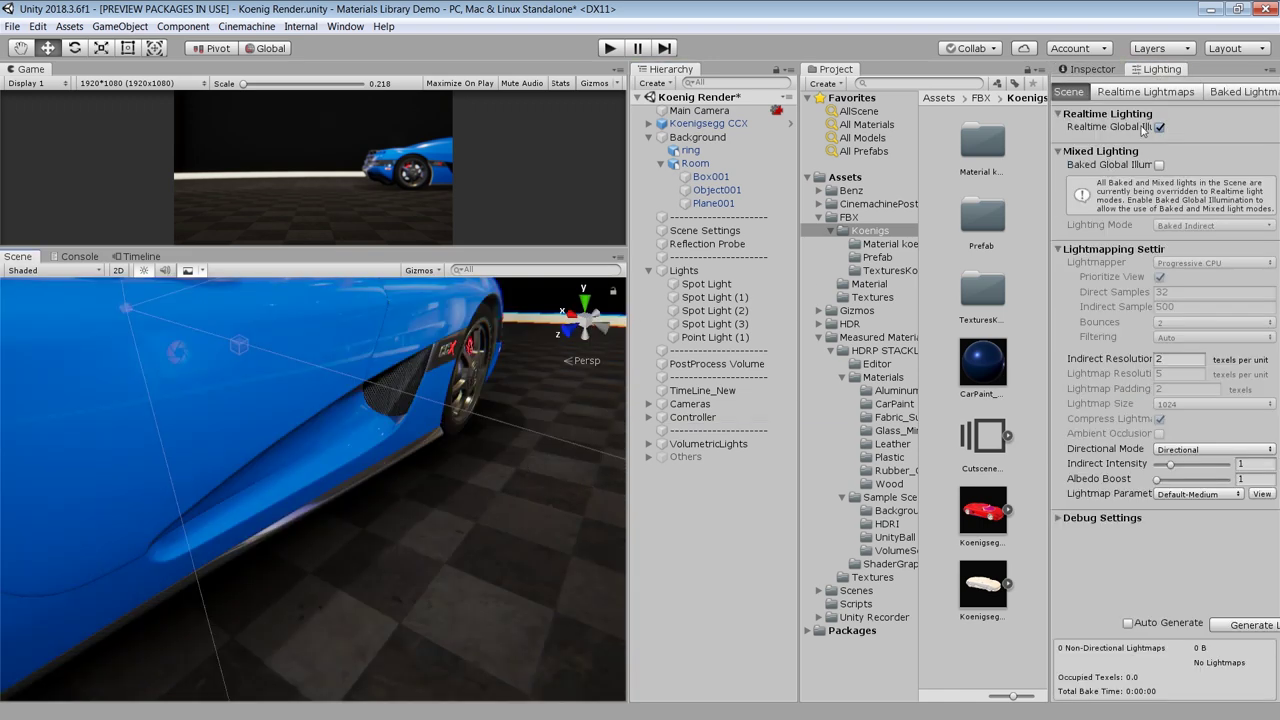
click(1160, 127)
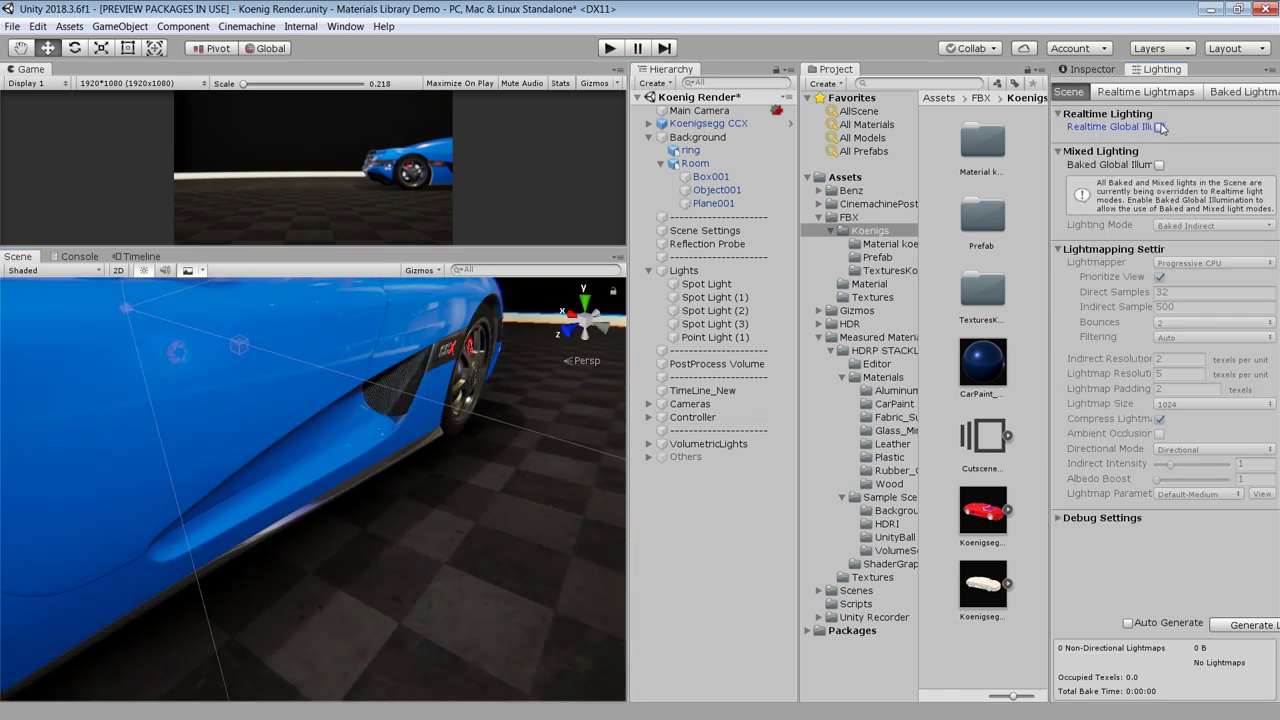
click(1160, 127)
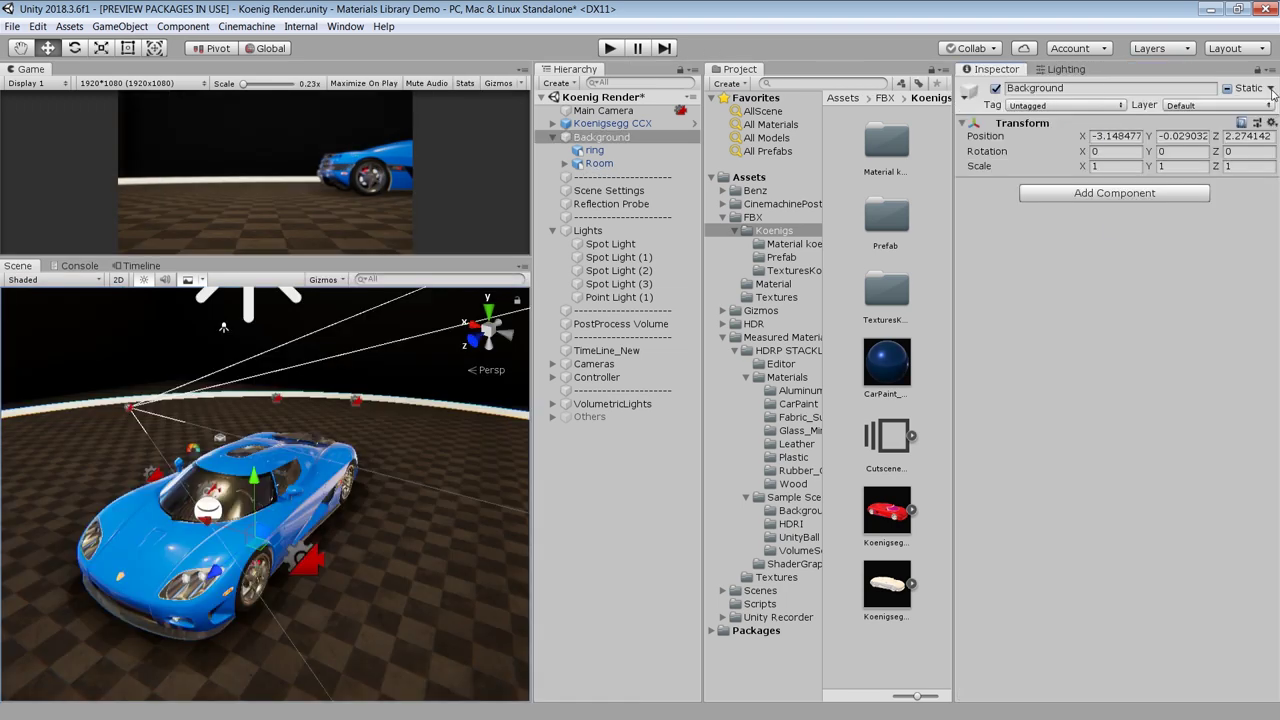
- Check the Background object's Static options and the Indirect Resolution setting, and generate the lighting
click(1248, 88)
click(1068, 70)
click(1068, 70)
click(1098, 355)
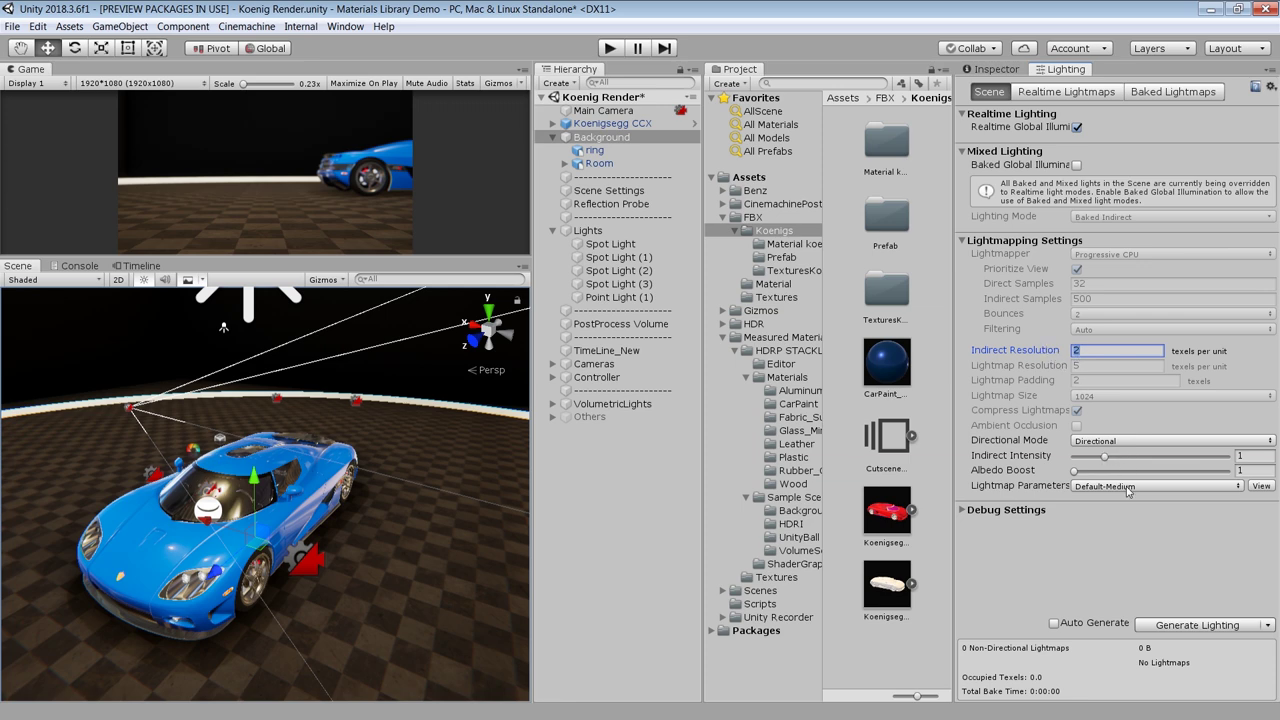
click(1199, 625)
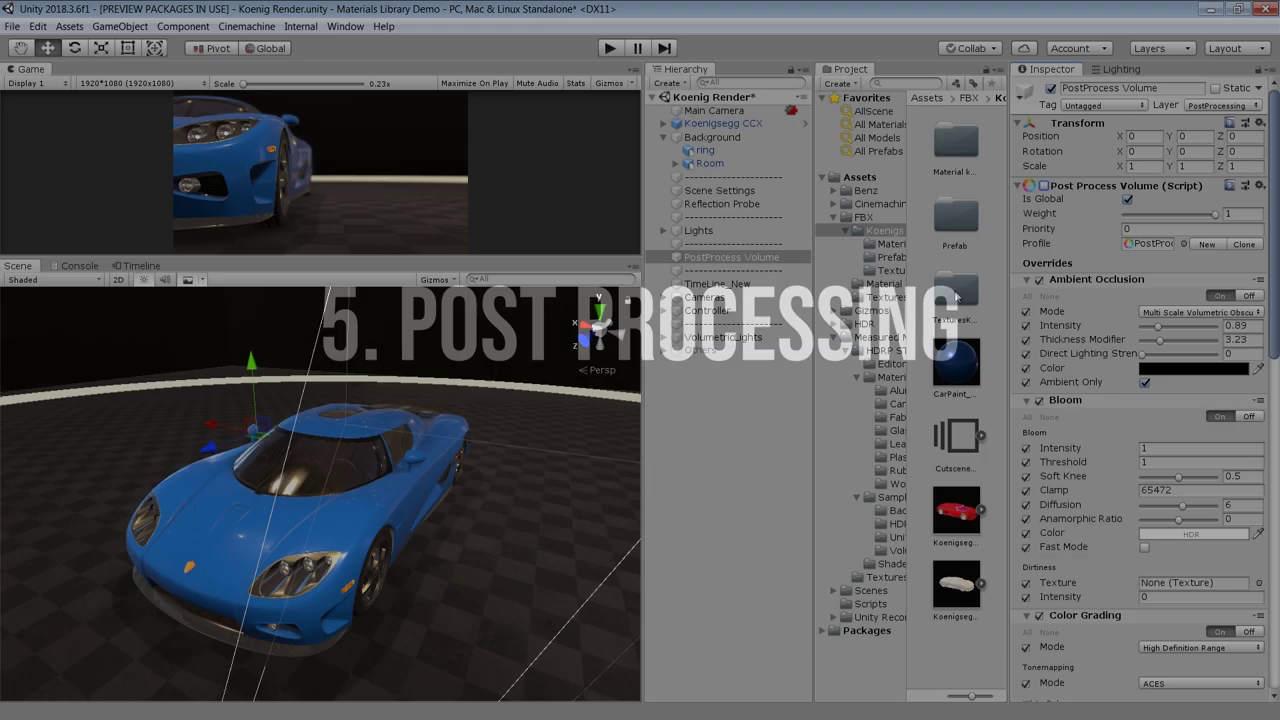
- Inspect the Main Camera's components, including its Post Process Layer, and open the list of components that can be added
click(786, 413)
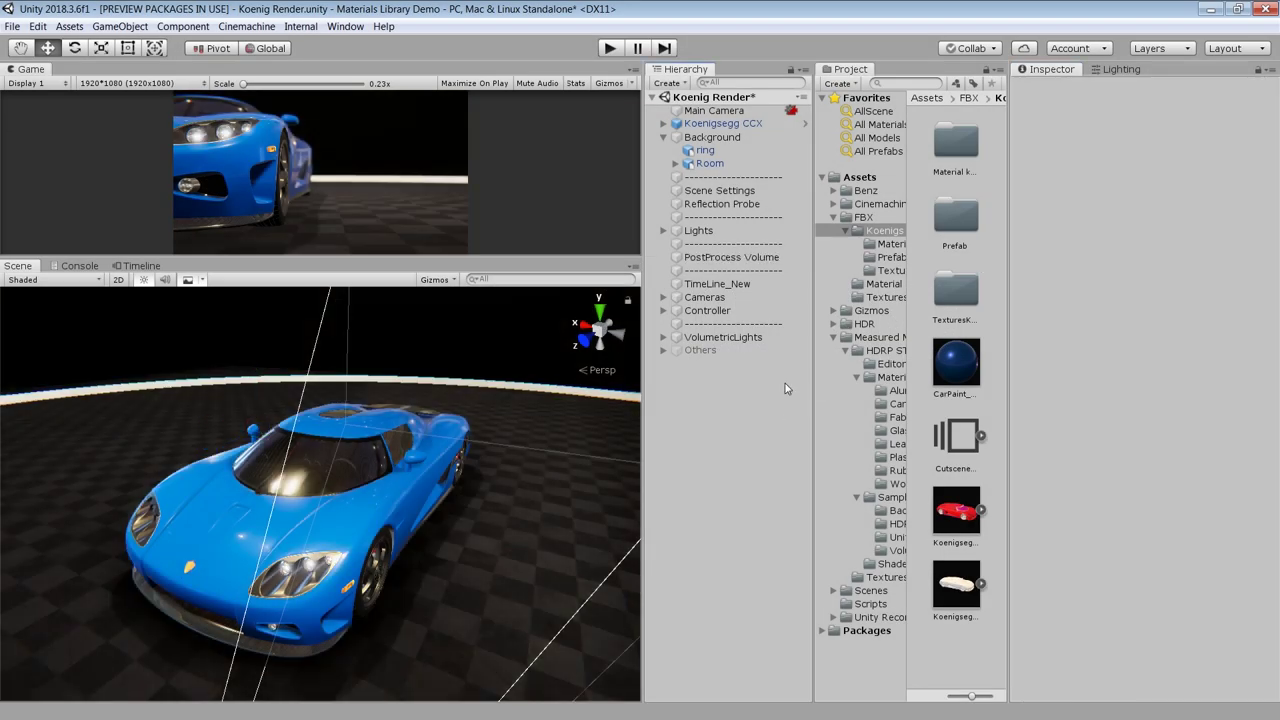
click(790, 110)
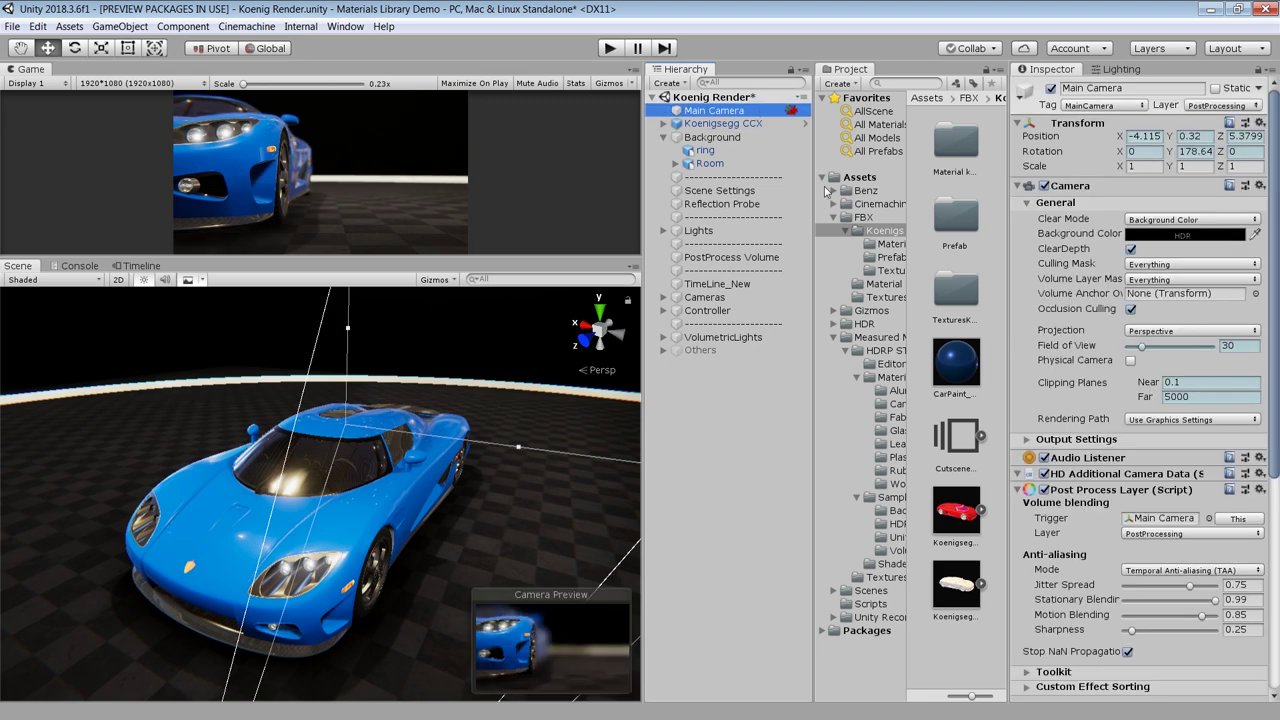
scroll(1129, 490, down, 2)
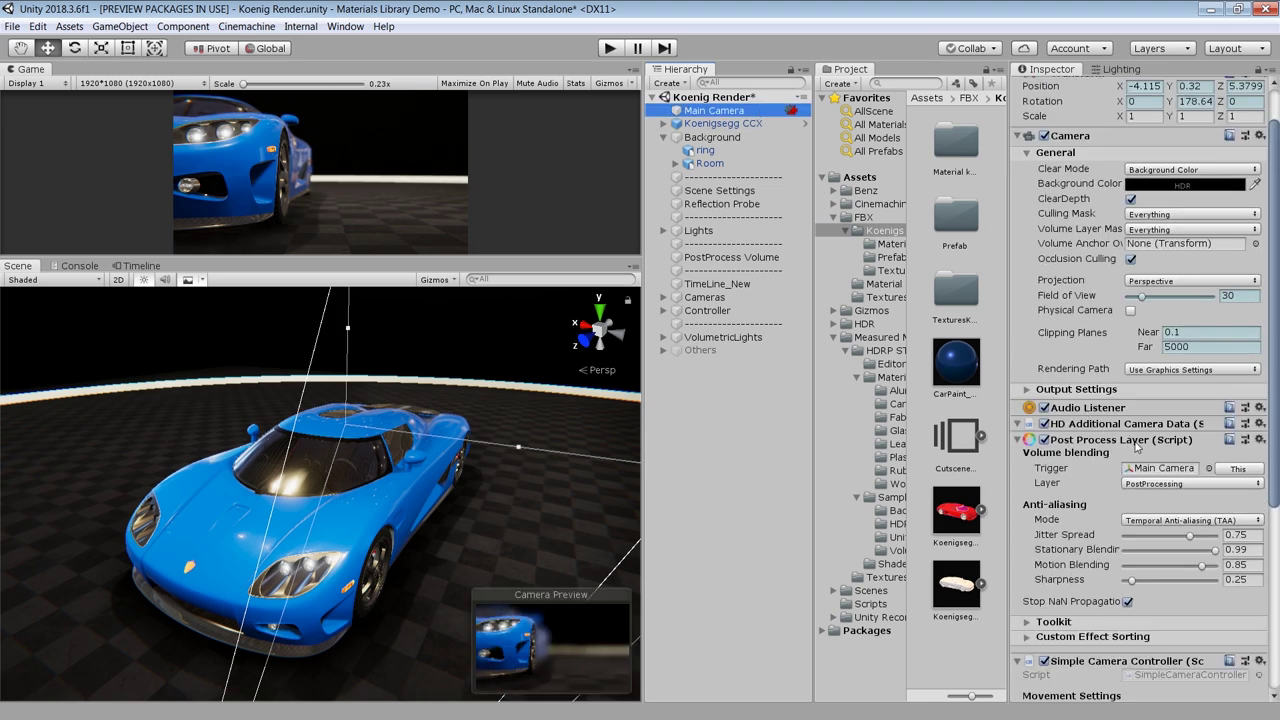
scroll(1129, 450, down, 5)
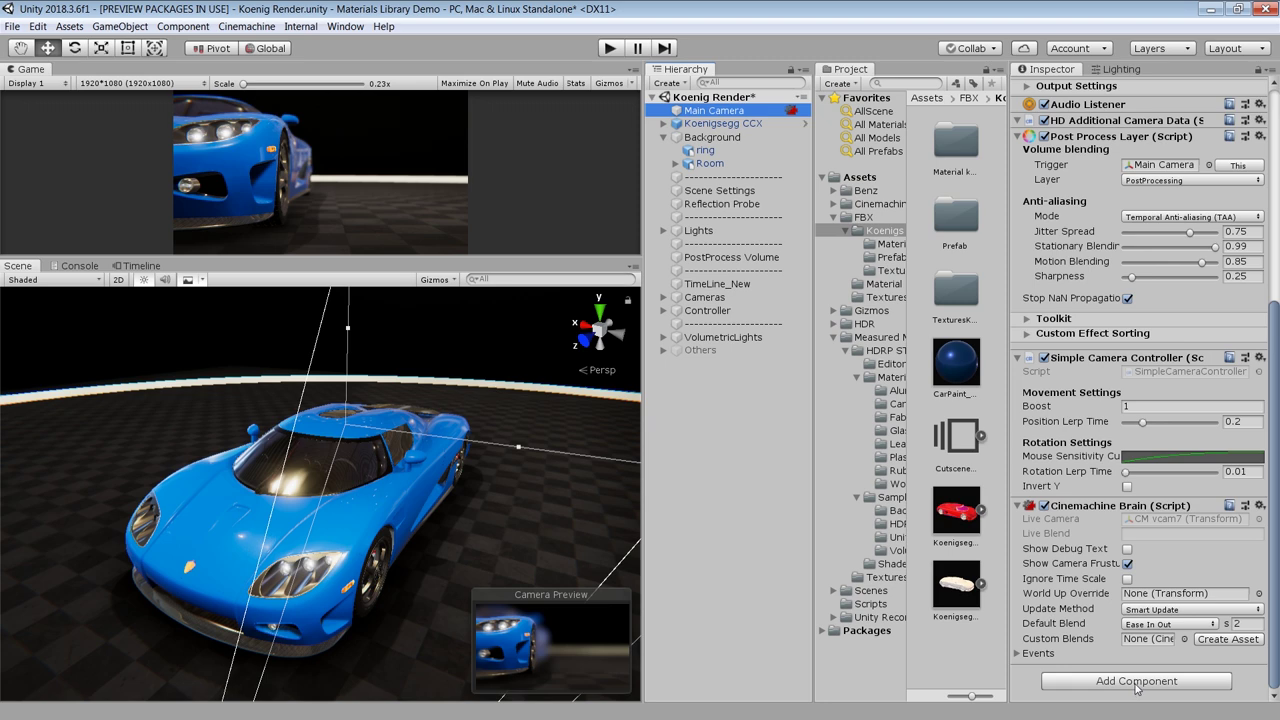
click(1136, 681)
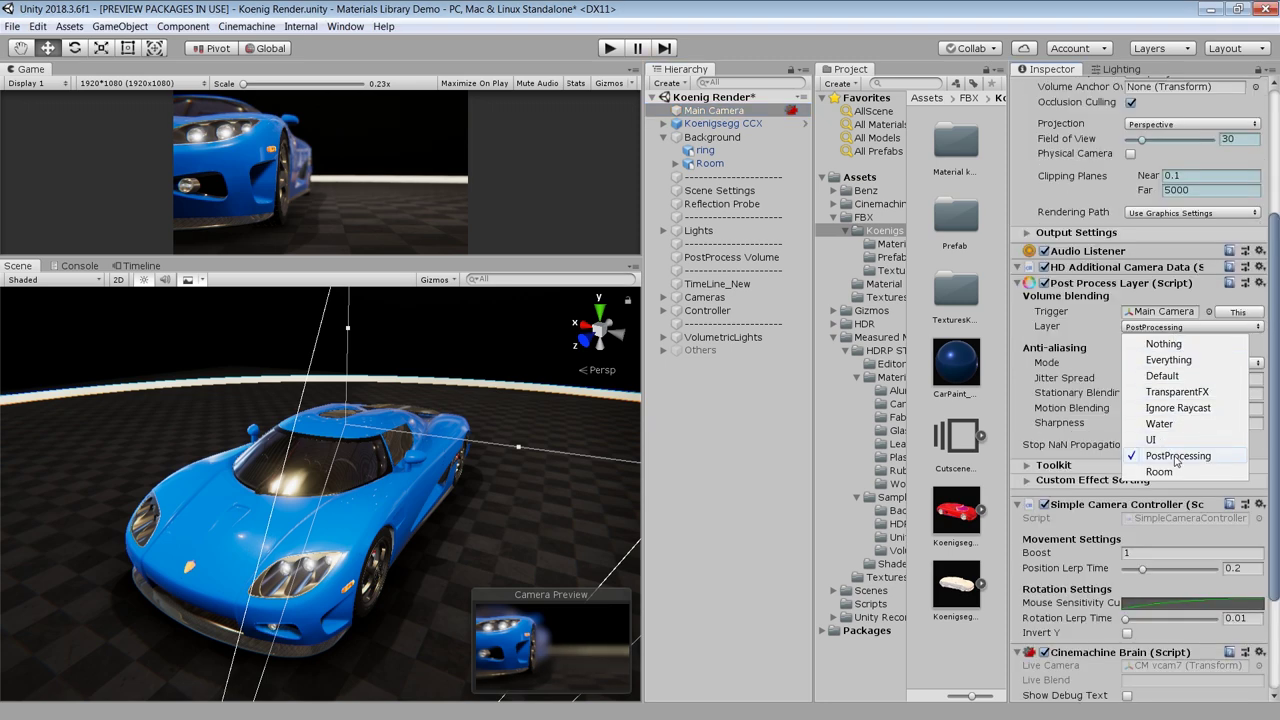
- Toggle the Post Process Layer's layer between Nothing and PostProcessing, keeping PostProcessing, and keep Temporal Anti-aliasing (TAA) as the anti-aliasing mode
click(1178, 455)
click(1165, 328)
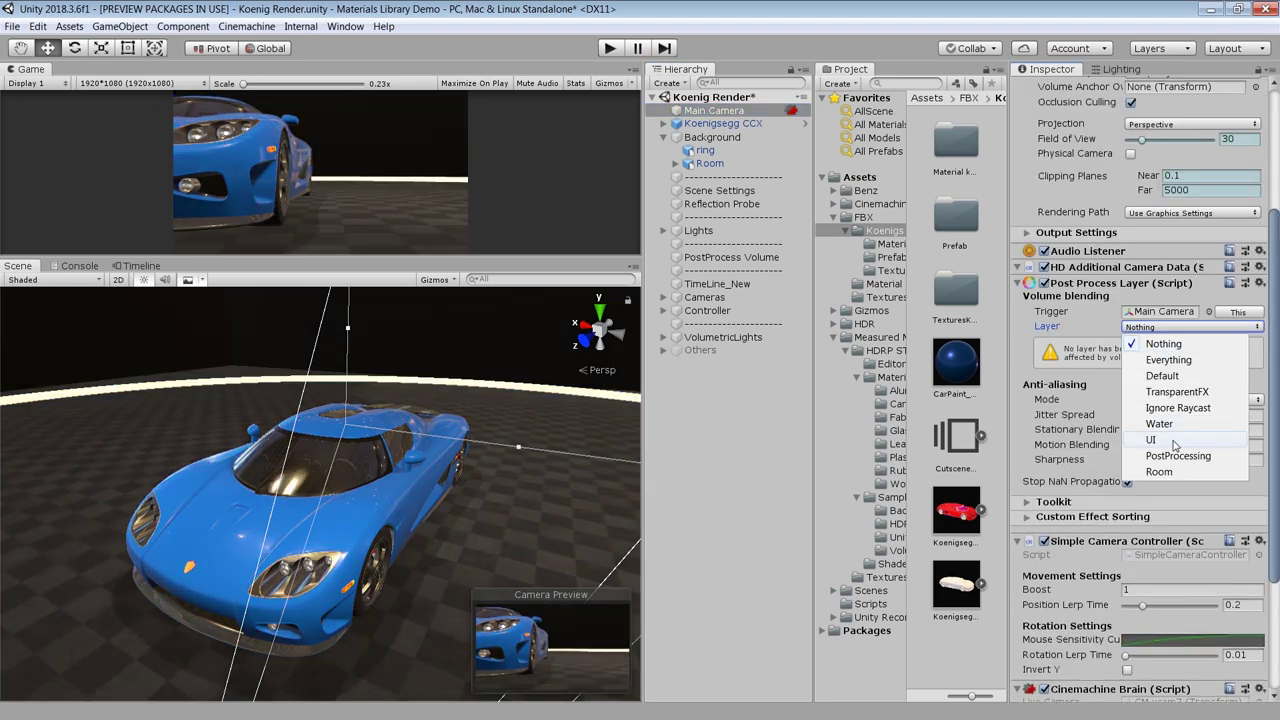
click(1178, 455)
click(1170, 365)
click(1152, 430)
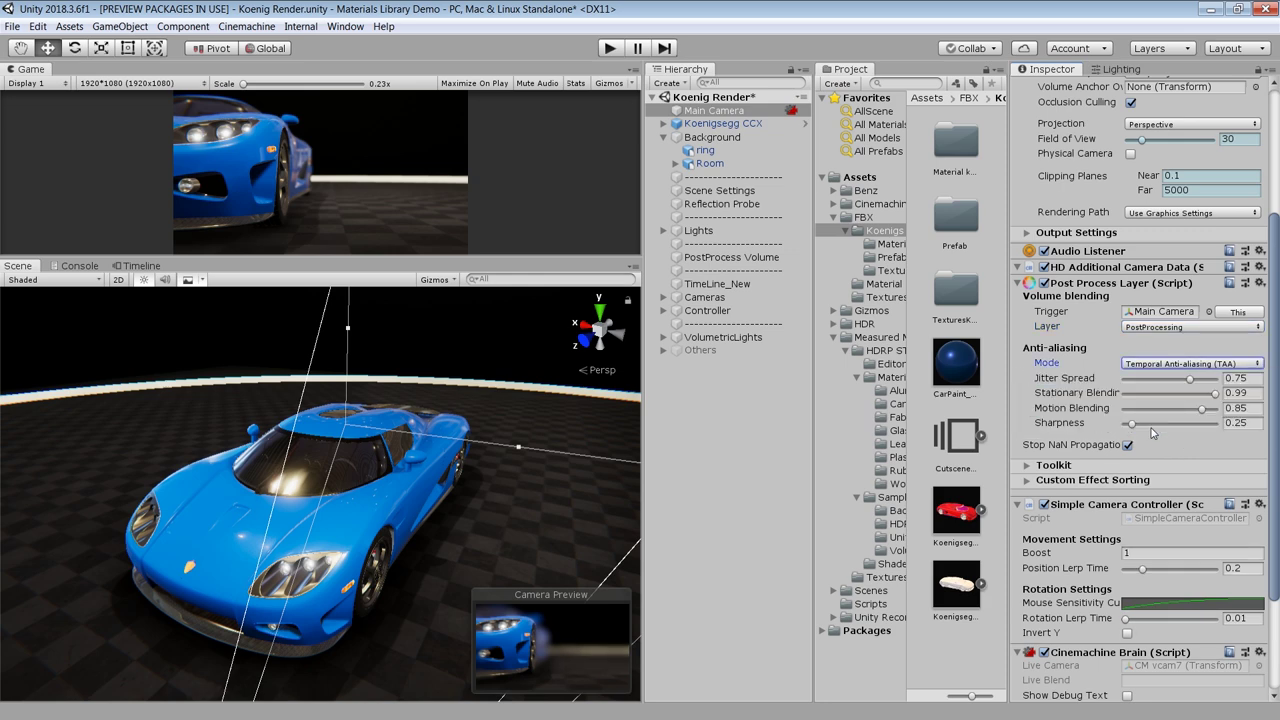
- Check the layer assignment and look up the Post-process Volume component available for the PostProcess Volume object
scroll(1153, 432, up, 5)
click(1252, 105)
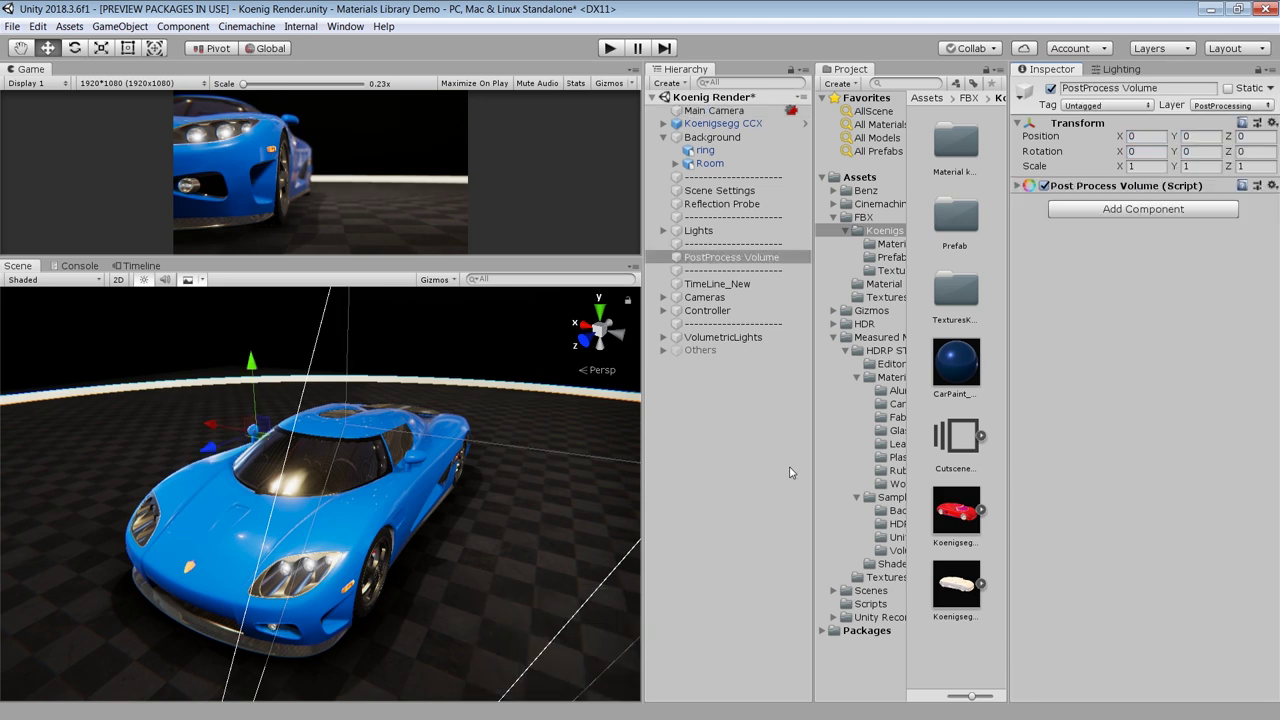
click(738, 456)
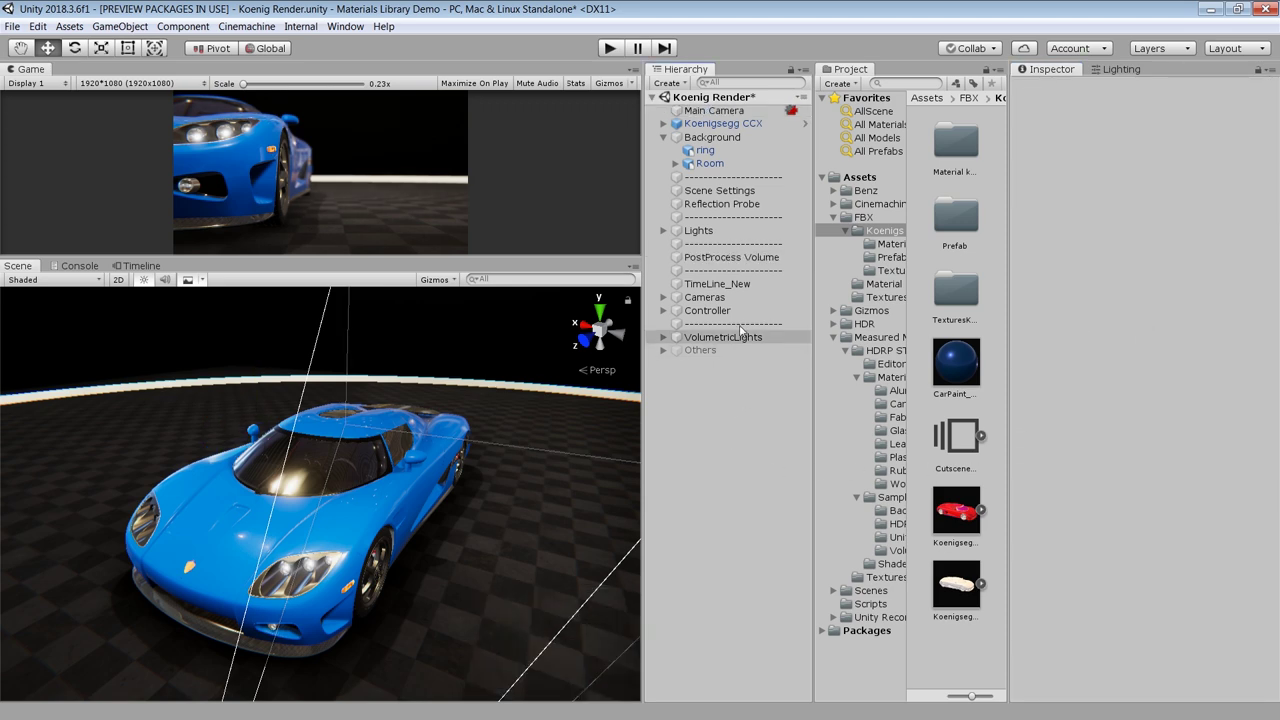
click(731, 257)
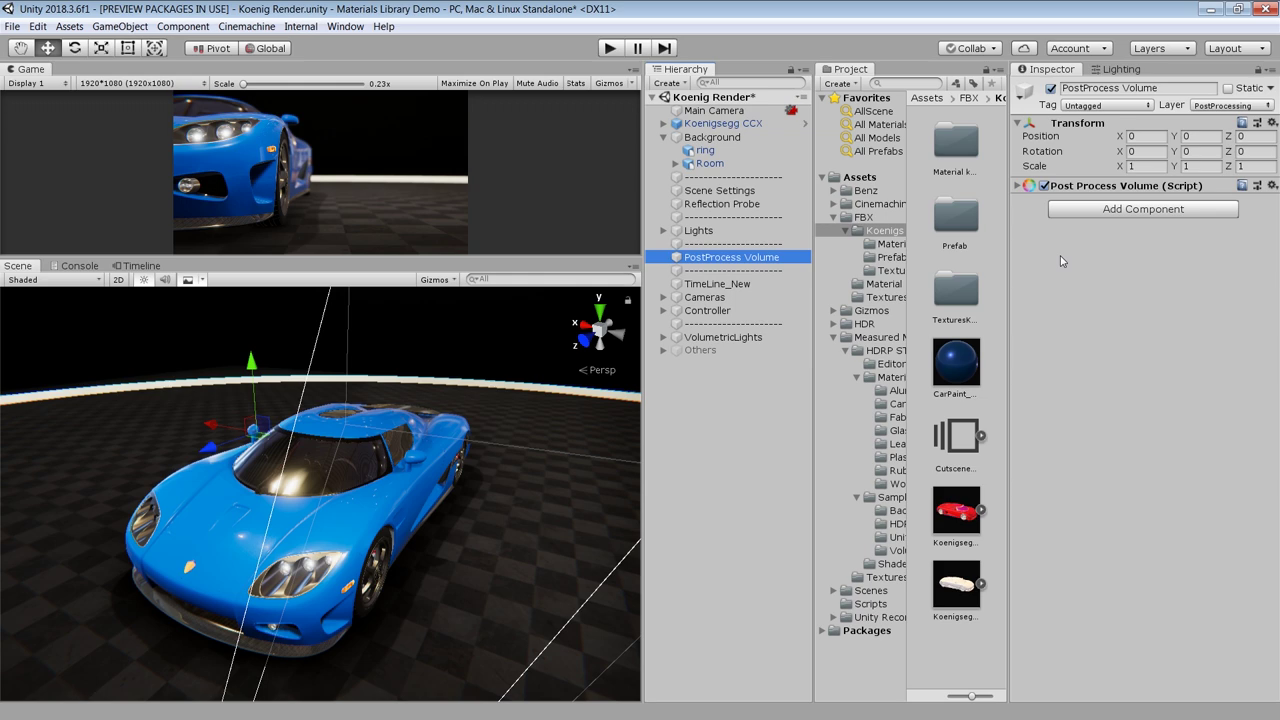
click(1140, 209)
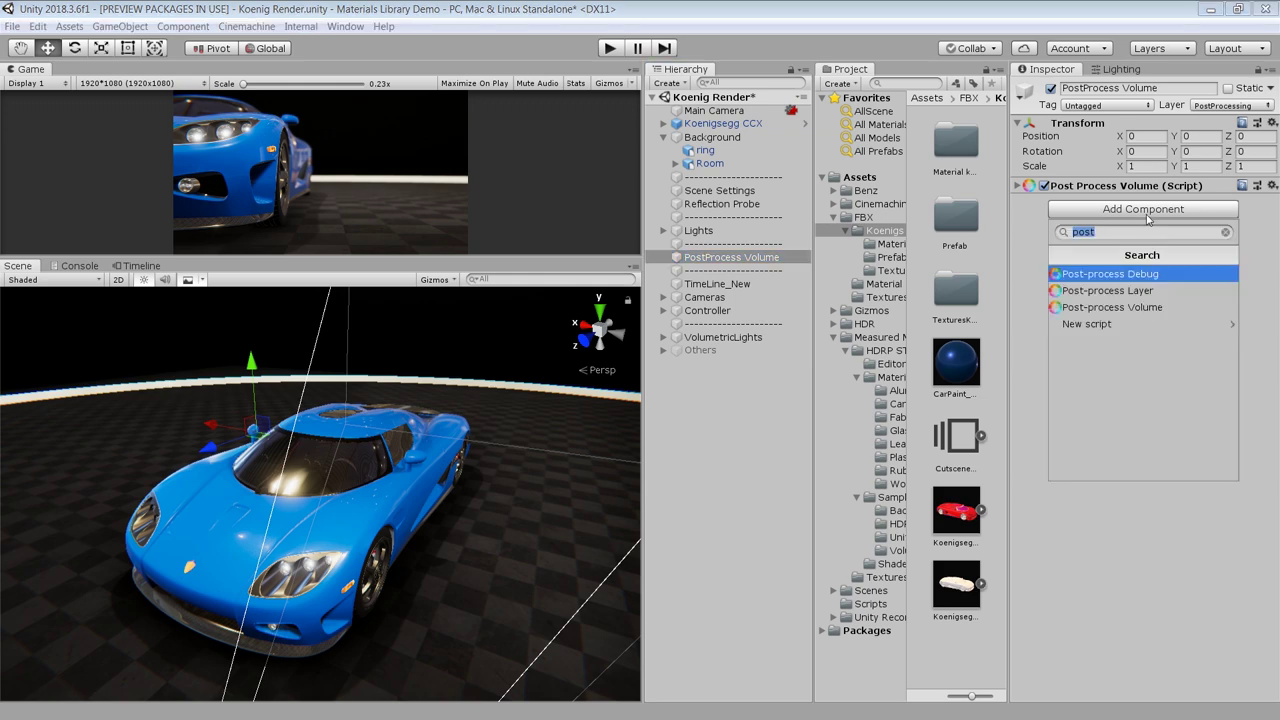
click(1152, 309)
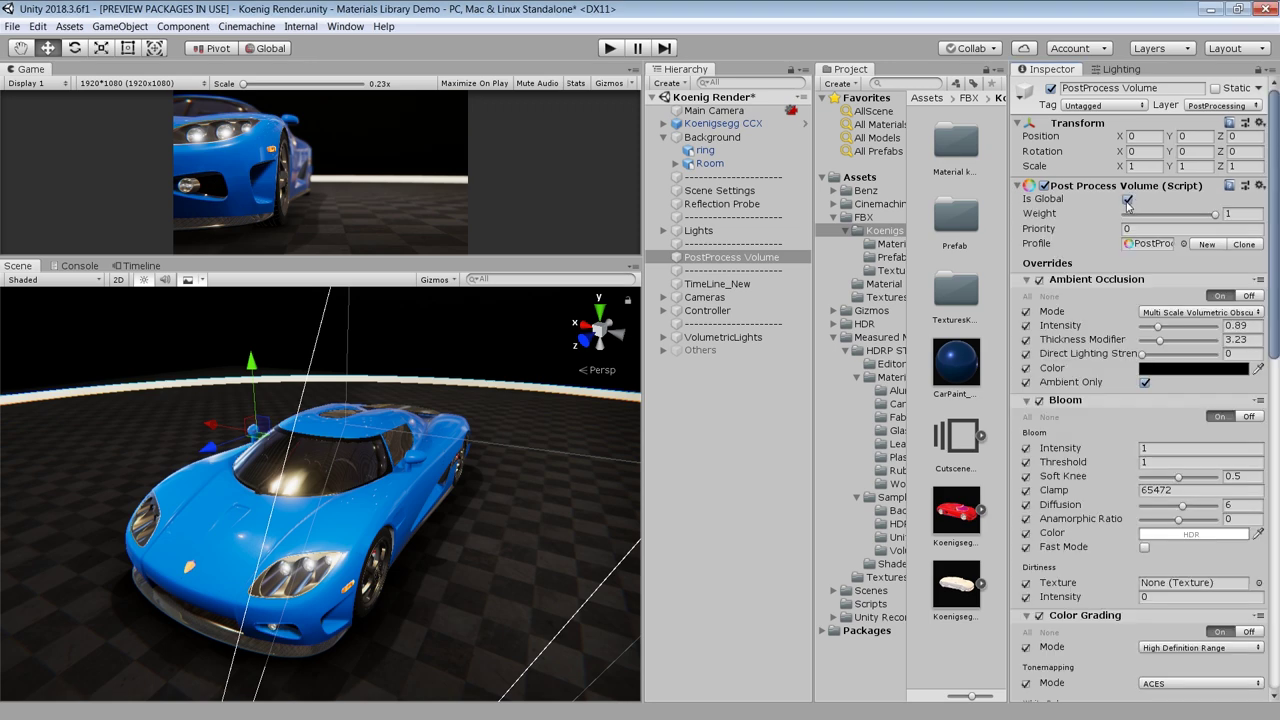
- Toggle the Post Process Volume component several times to compare the render with and without effects, leaving it enabled
click(1044, 186)
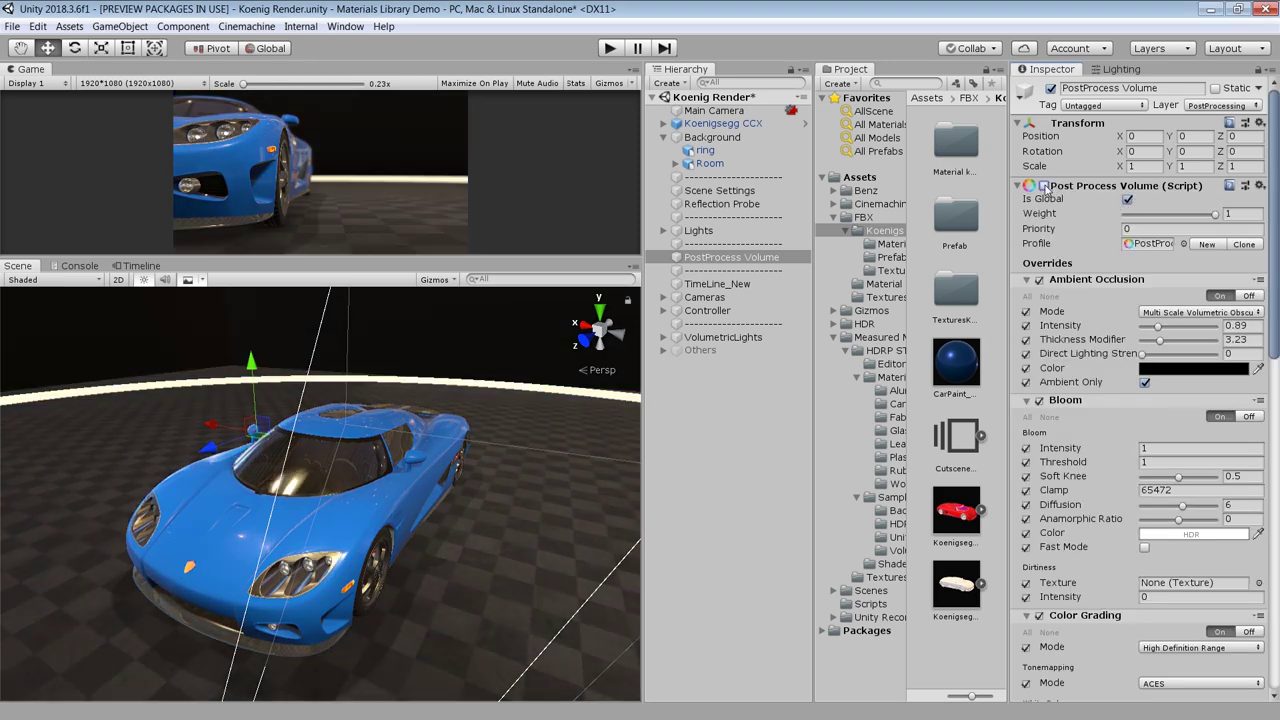
click(1044, 186)
click(1044, 186)
click(1044, 186)
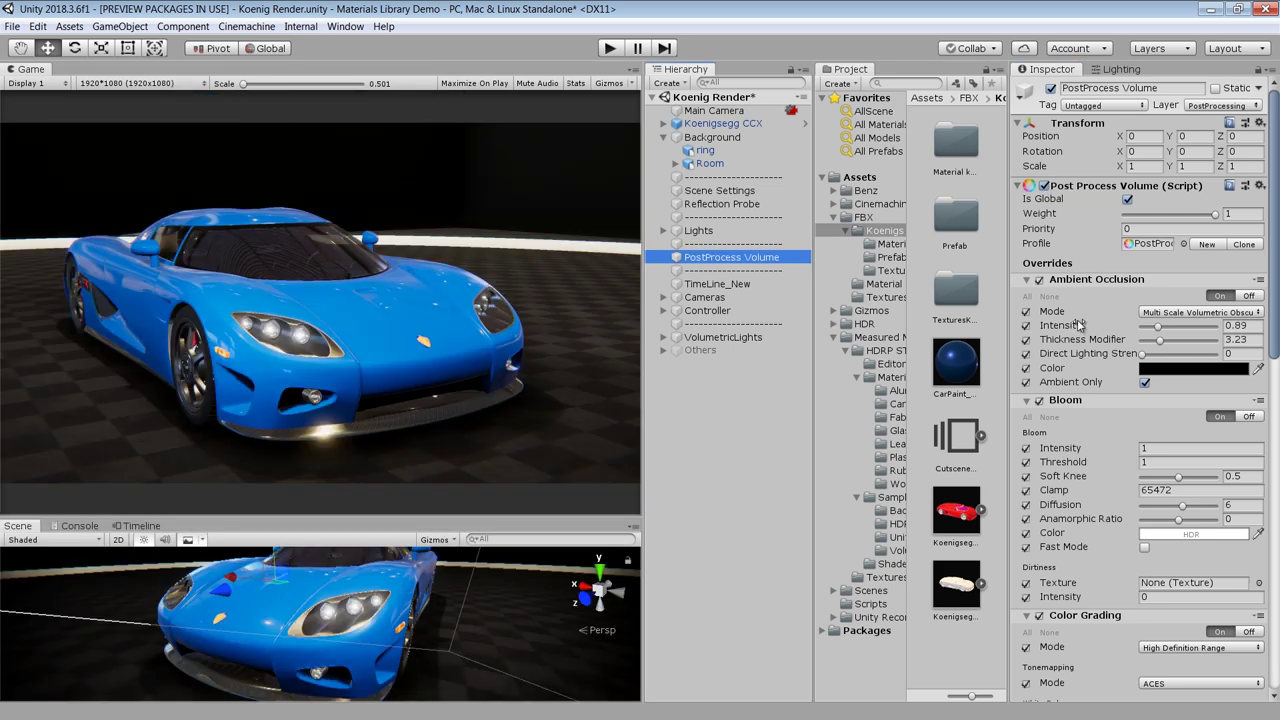
- Switch the Ambient Occlusion override off and on repeatedly to compare the car render, leaving it enabled
click(1040, 280)
click(1040, 280)
click(1040, 281)
click(1040, 281)
click(1040, 281)
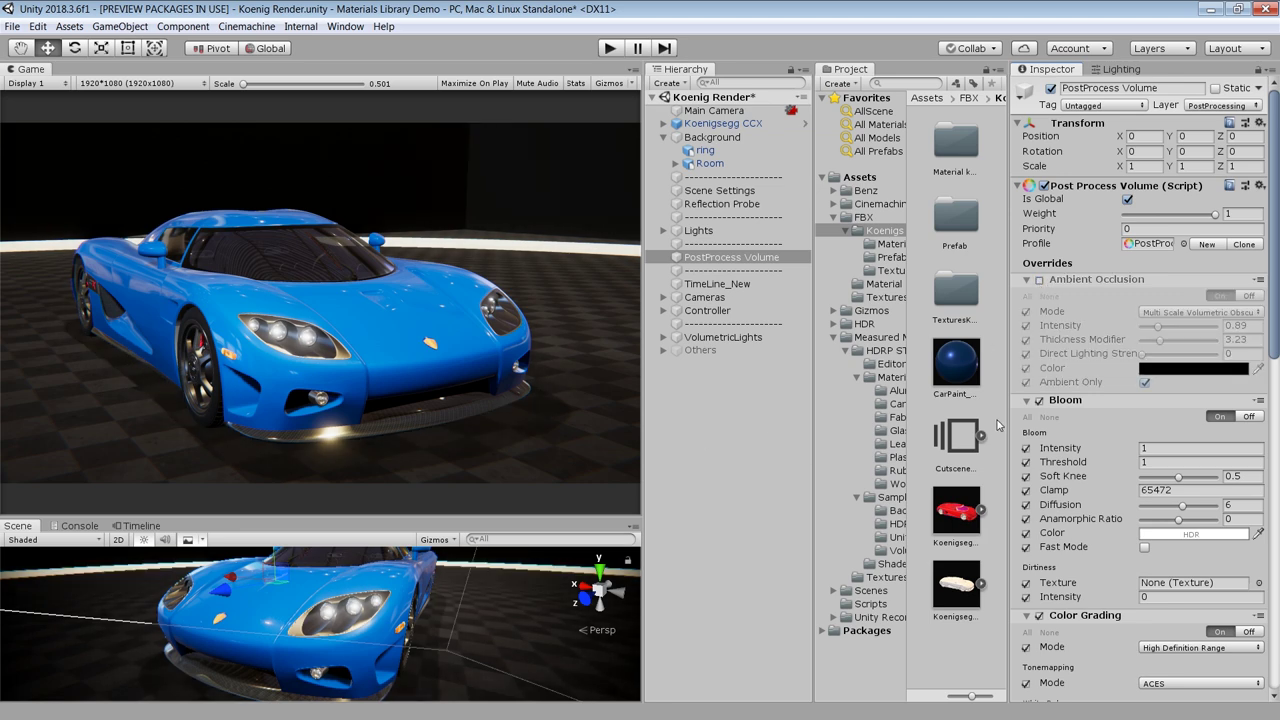
click(1040, 280)
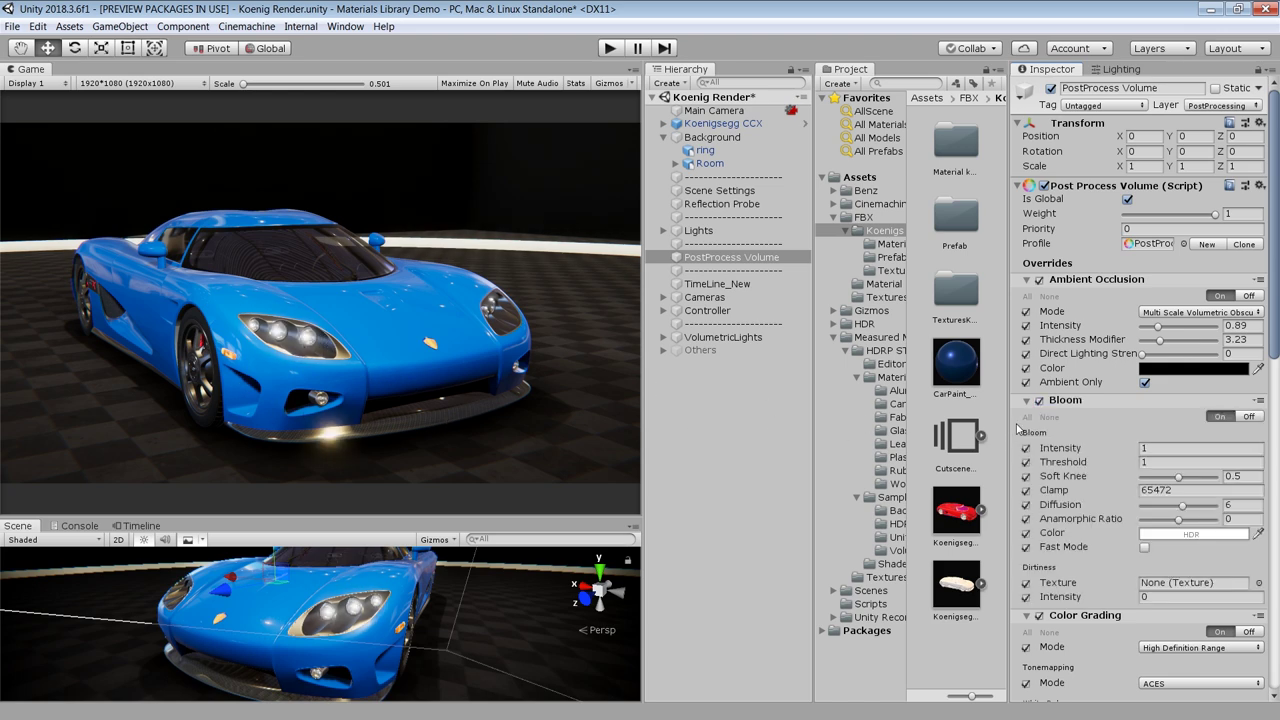
- Switch the Bloom override off and on repeatedly to compare the glow on the car
click(1040, 400)
click(1040, 400)
click(1040, 400)
click(1040, 400)
click(1040, 400)
- Configure Color Grading with ACES tonemapping, a contrast of 20 and a white balance temperature of 6
scroll(1093, 252, down, 8)
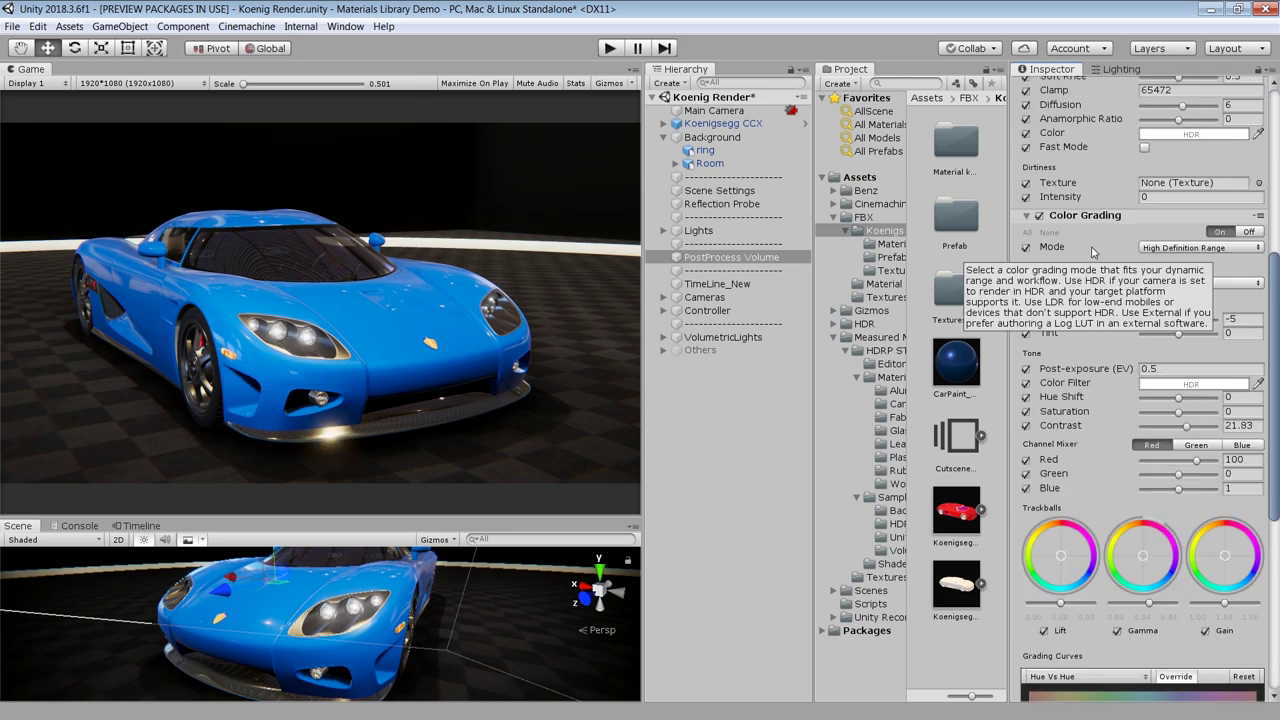
scroll(1170, 232, up, 1)
click(1170, 233)
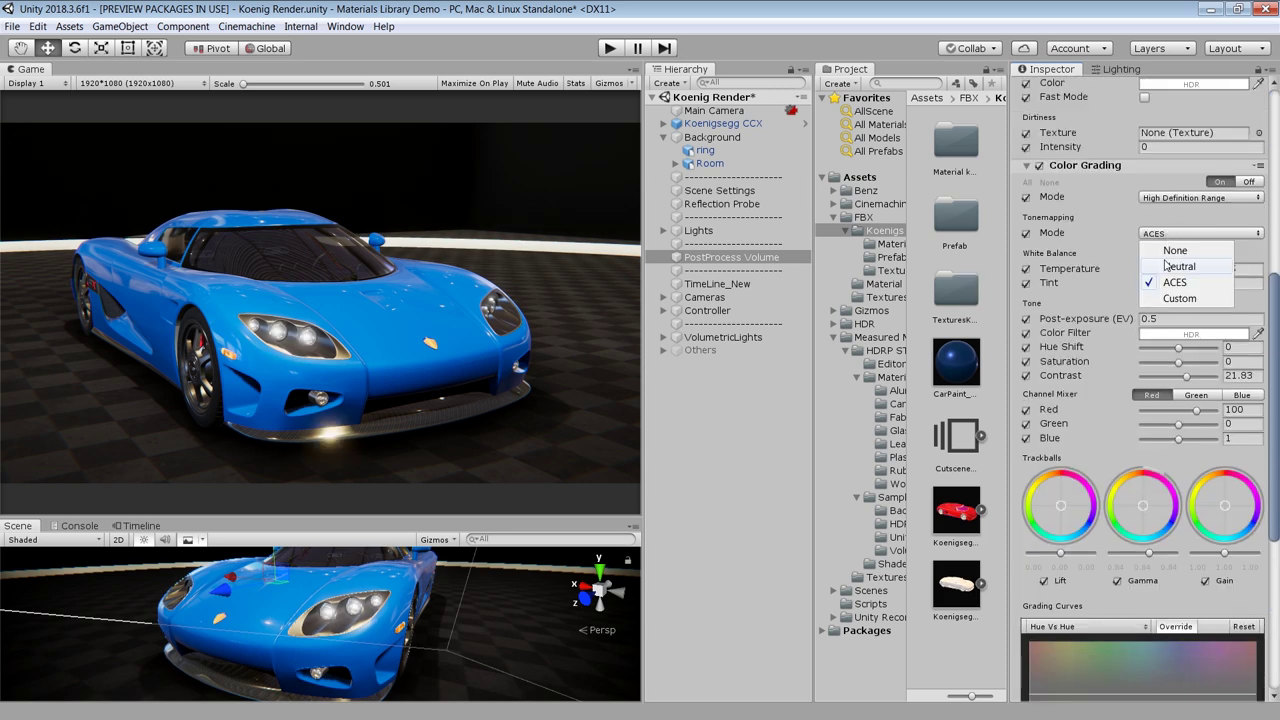
click(1170, 289)
click(1166, 238)
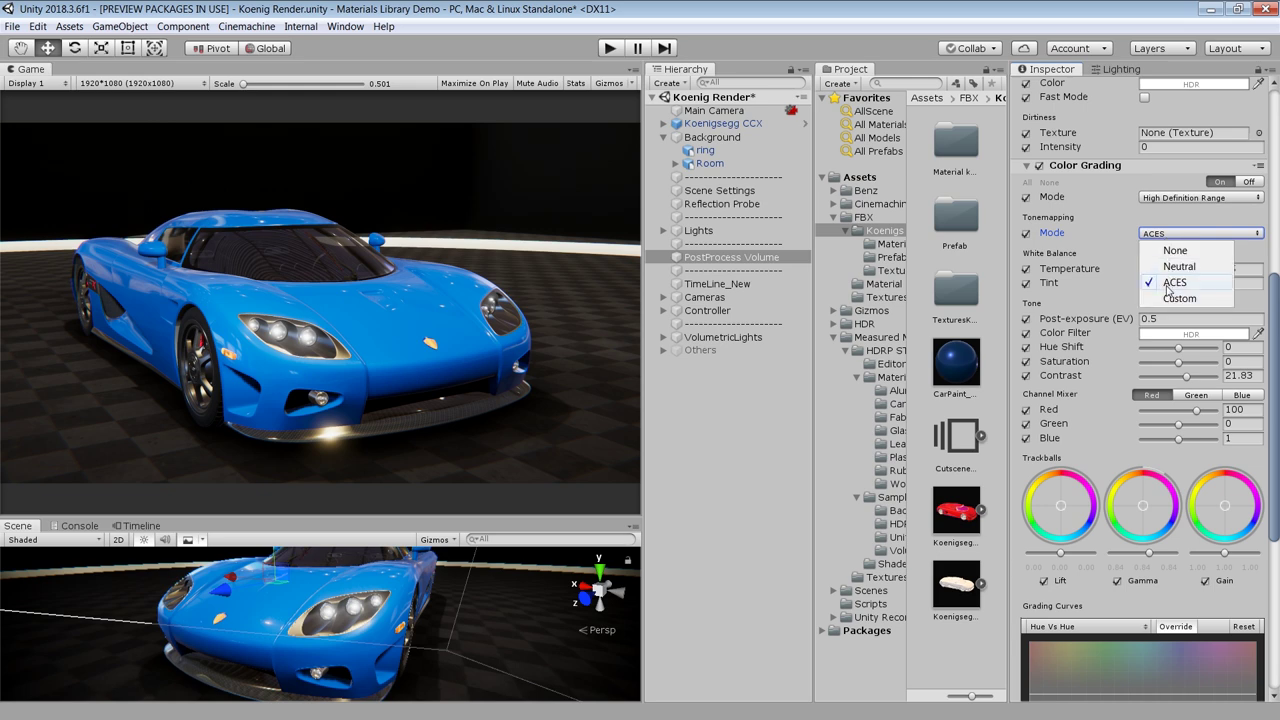
click(1170, 282)
drag(1186, 377, 1190, 382)
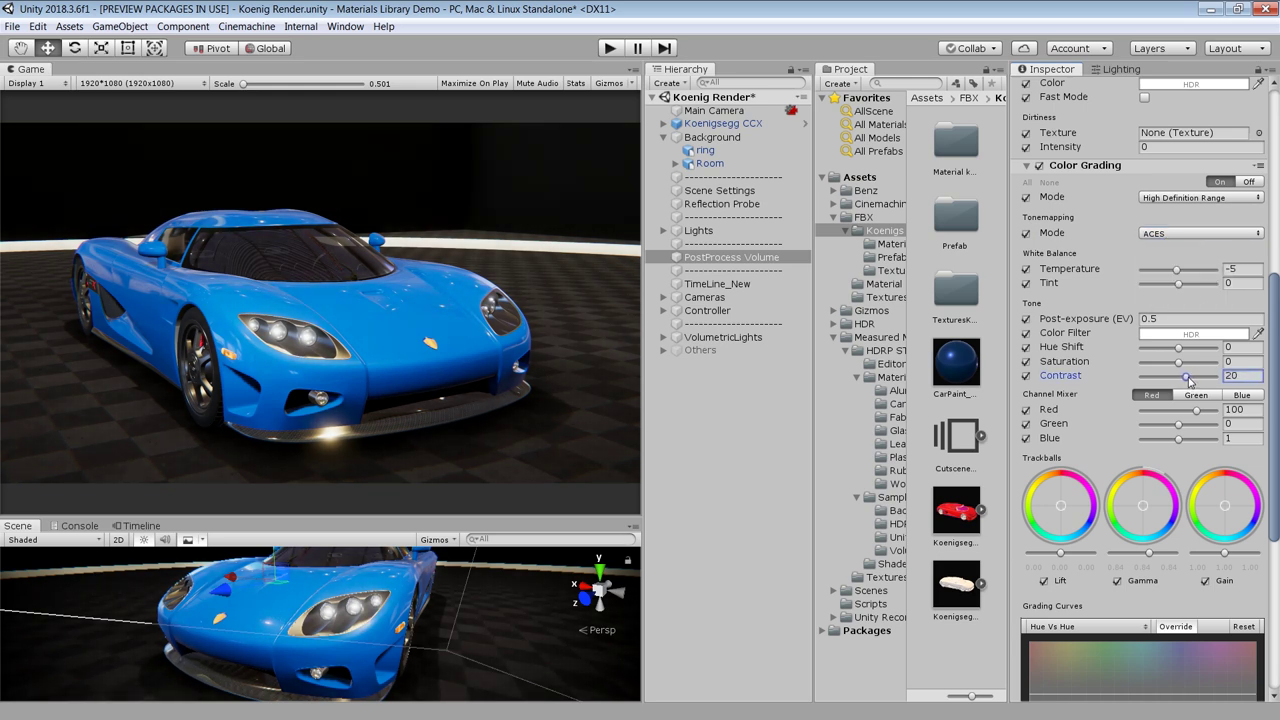
click(1177, 272)
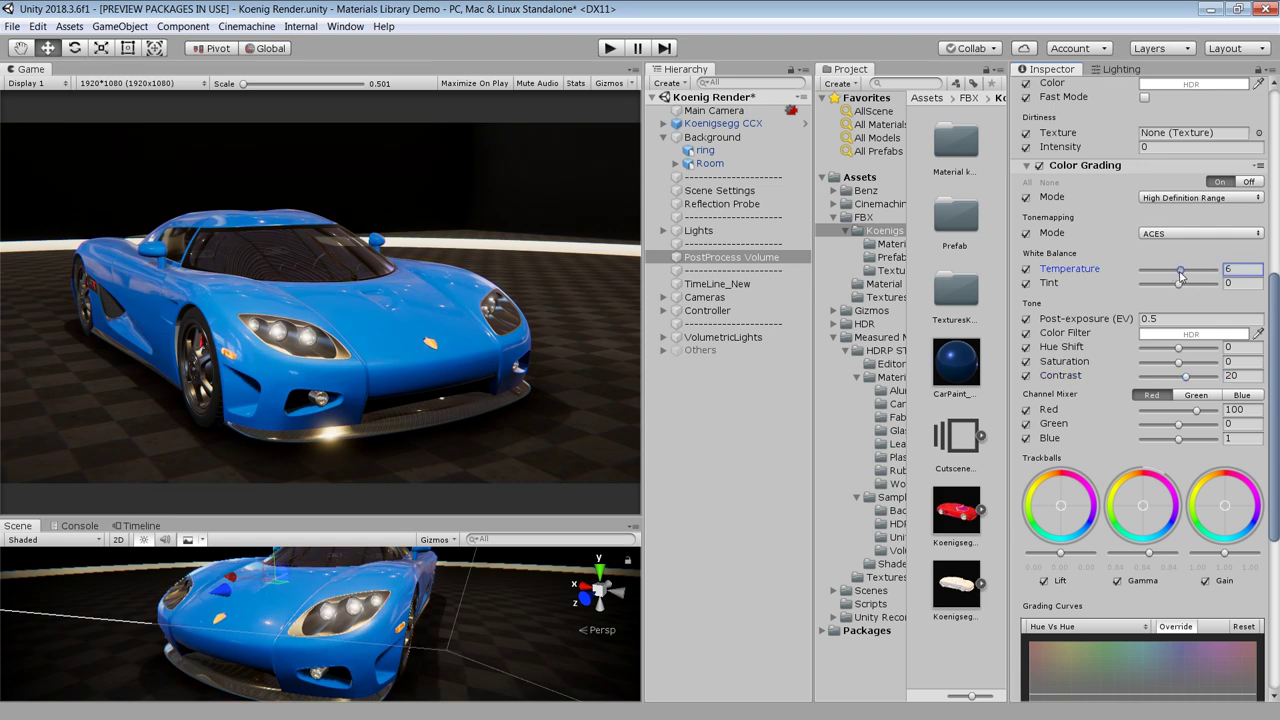
- Switch the Vignette override off and on repeatedly to compare the car render, leaving it enabled
scroll(1160, 330, down, 5)
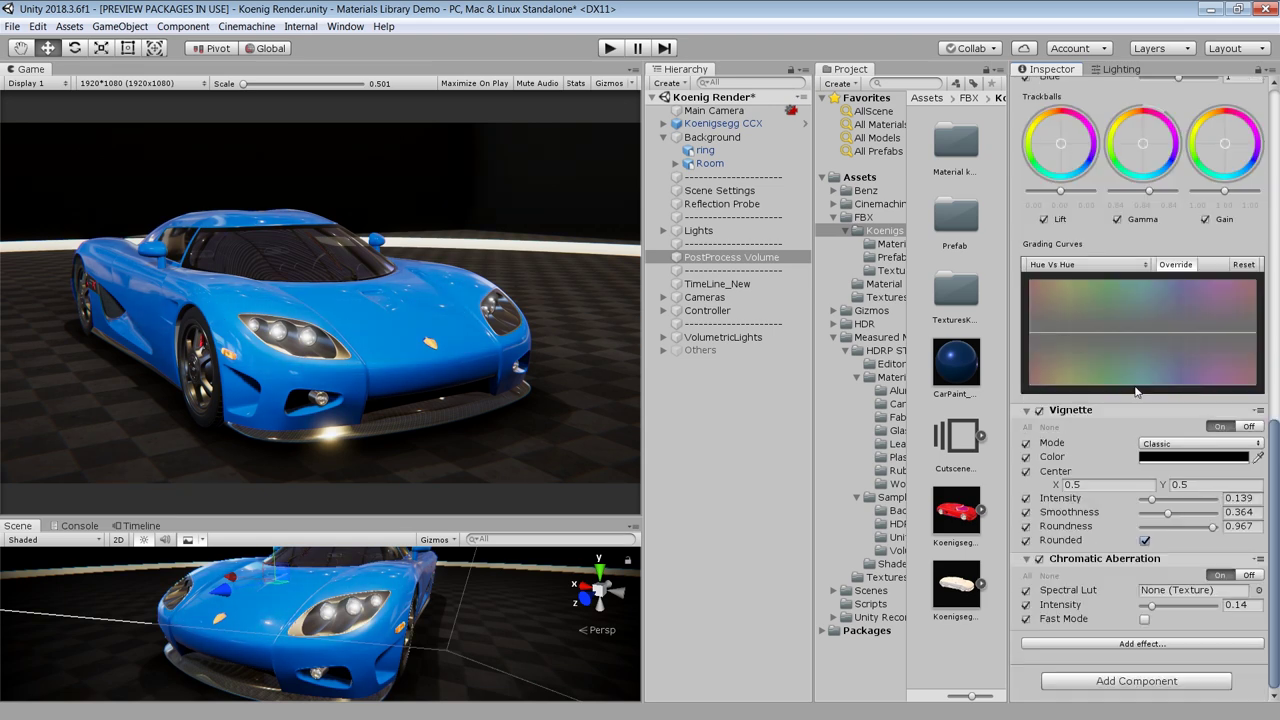
click(1039, 410)
click(1039, 410)
click(1039, 410)
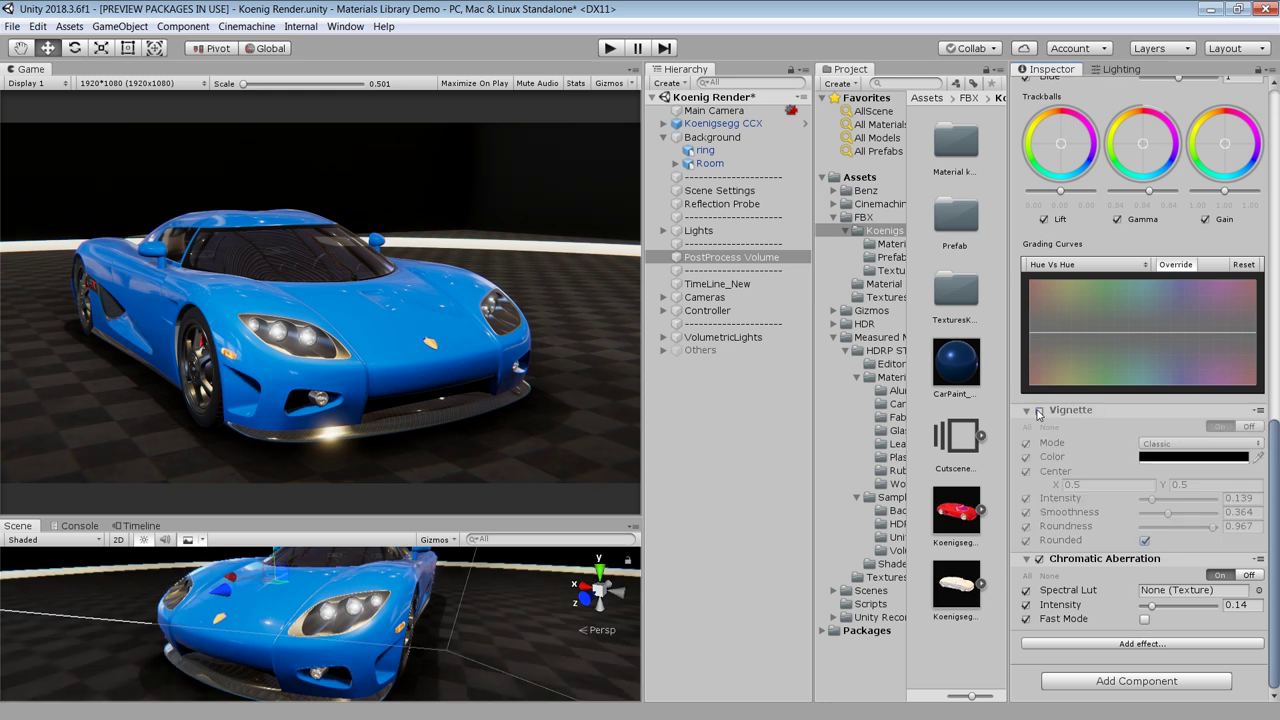
click(1039, 410)
- Switch the Chromatic Aberration override off and on several times to compare its effect on the render, leaving it enabled
click(1039, 559)
click(1039, 559)
click(1039, 559)
click(1039, 559)
click(1039, 559)
click(1039, 559)
- Toggle the whole Post Process Volume component off and on again to compare the final render with all effects combined
scroll(1140, 300, up, 5)
click(1043, 186)
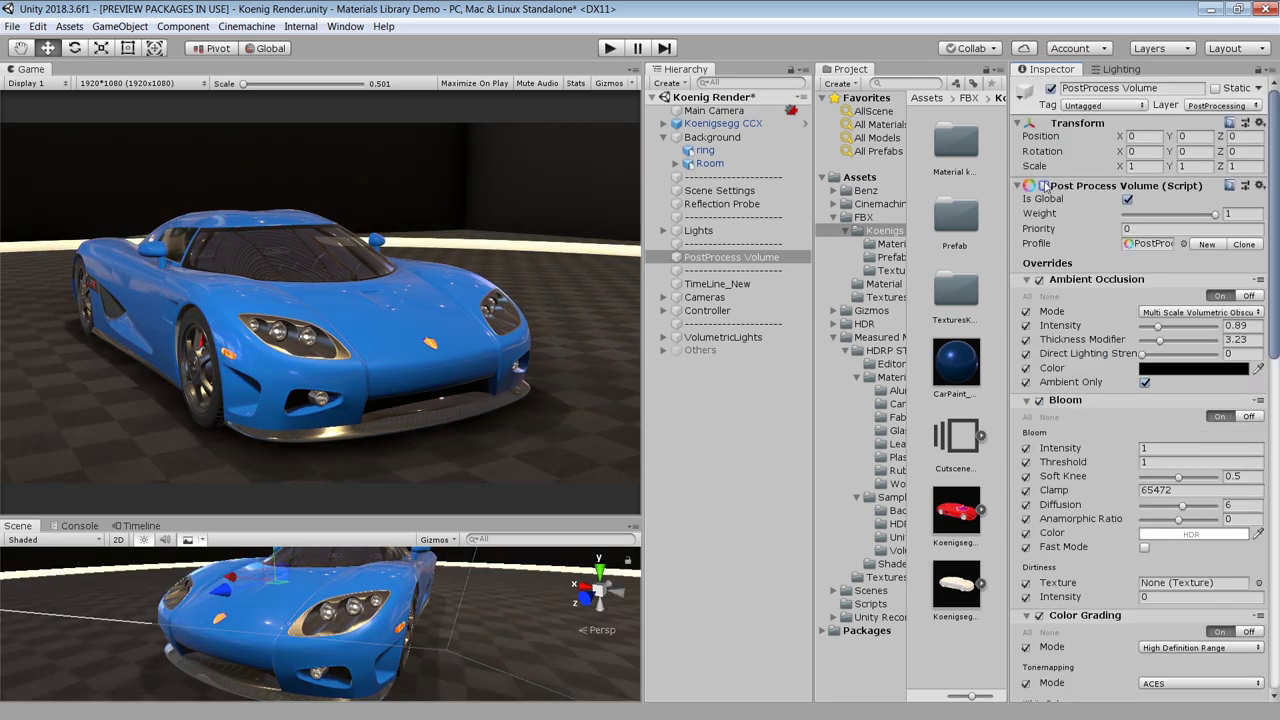
click(1043, 186)
click(1043, 186)
click(1043, 186)
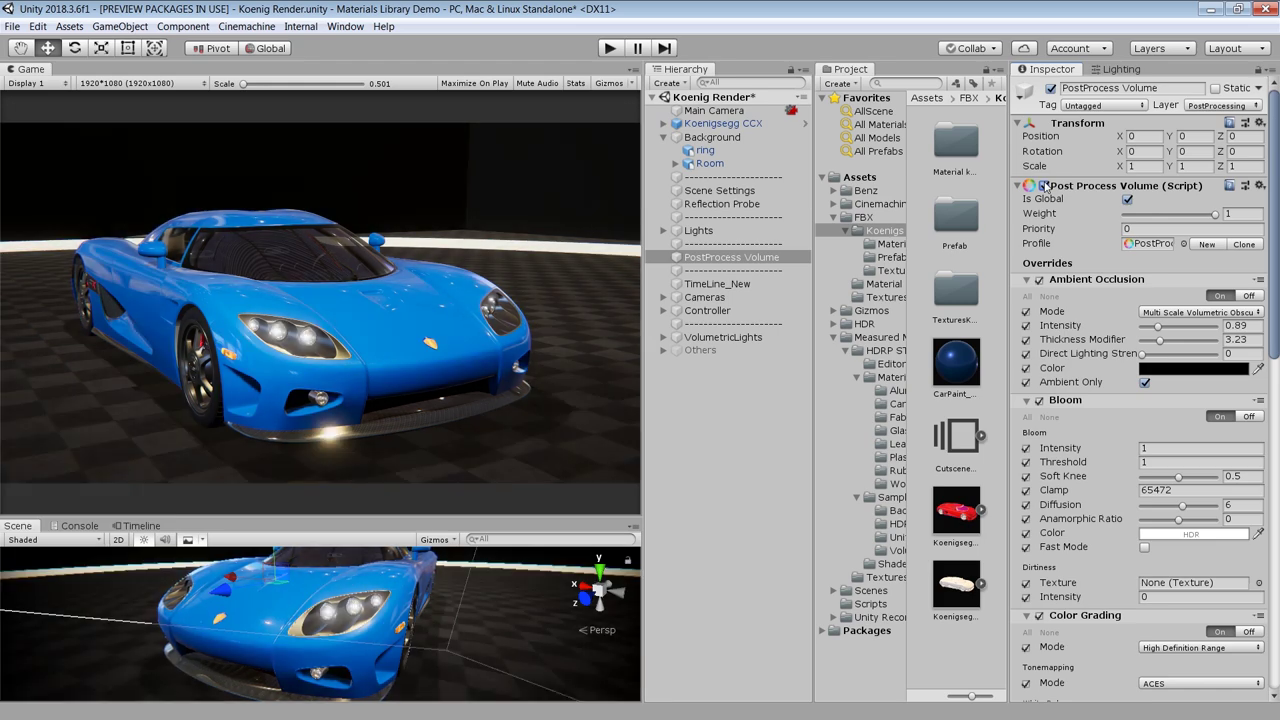
click(1043, 186)
click(1043, 186)
click(1043, 186)
click(1043, 186)
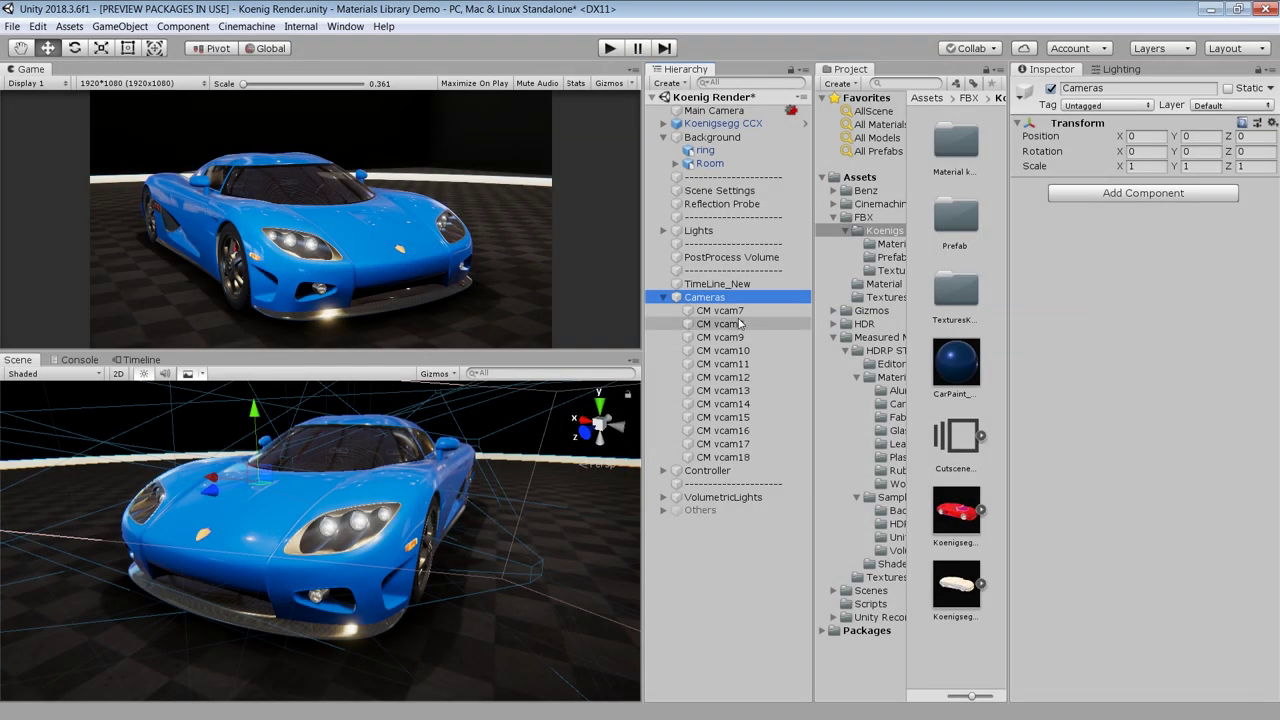
- Look through the virtual cameras under Cameras, inspecting CM vcam7, vcam9, vcam10, vcam12 and vcam15
click(720, 310)
click(737, 337)
click(739, 350)
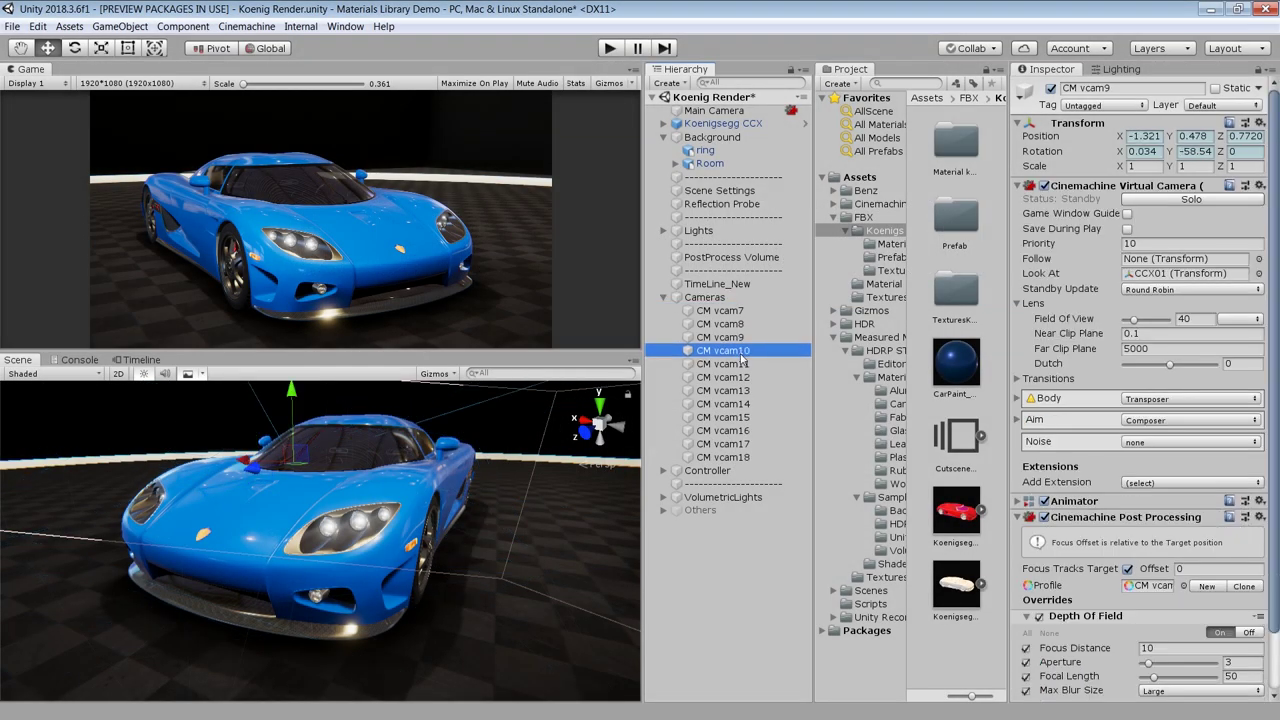
click(740, 377)
click(743, 417)
- Open the Timeline window for CutScene_Koein and inspect the camera tracks and the material changer tracks in the Track Group
click(346, 26)
click(389, 117)
click(410, 88)
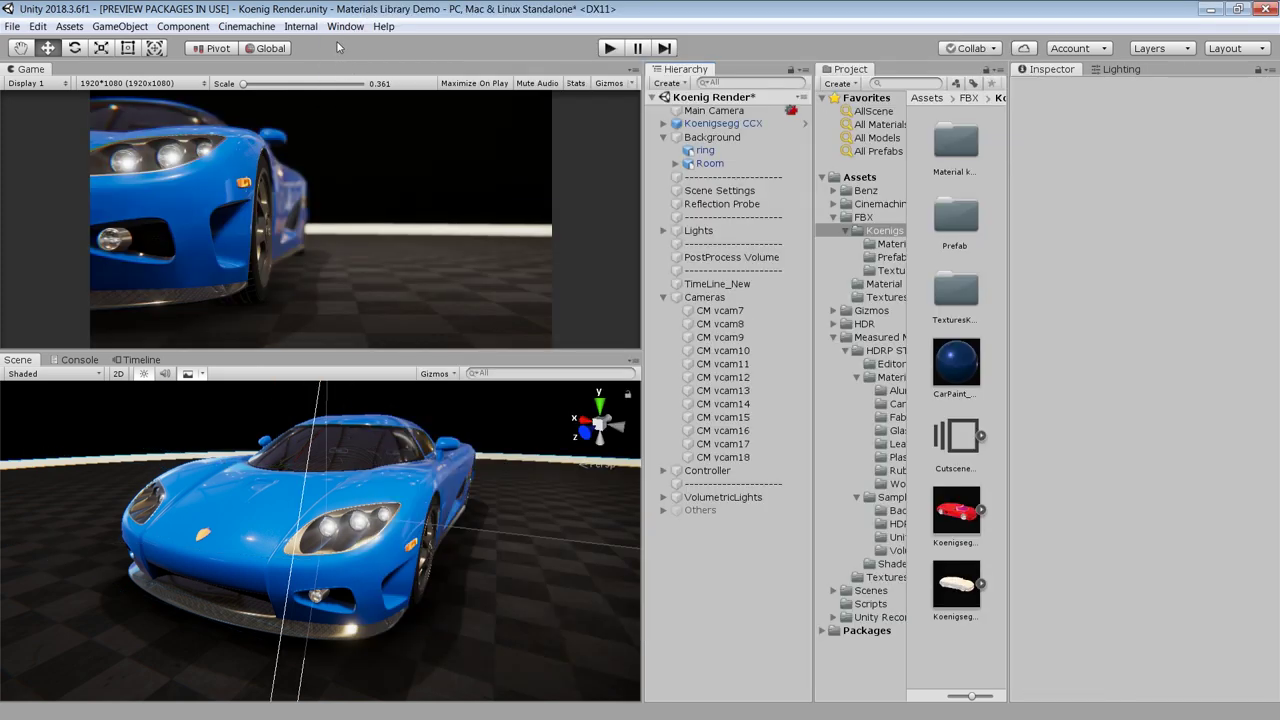
click(346, 26)
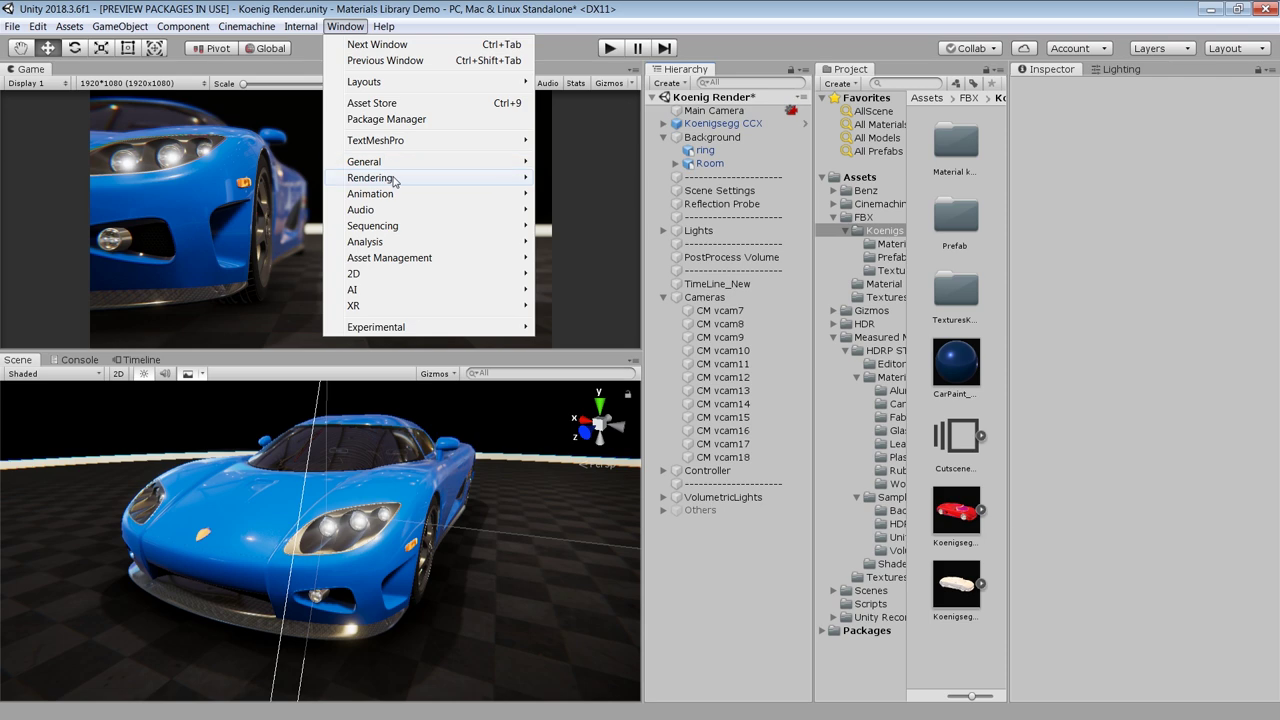
mouse_move(390, 230)
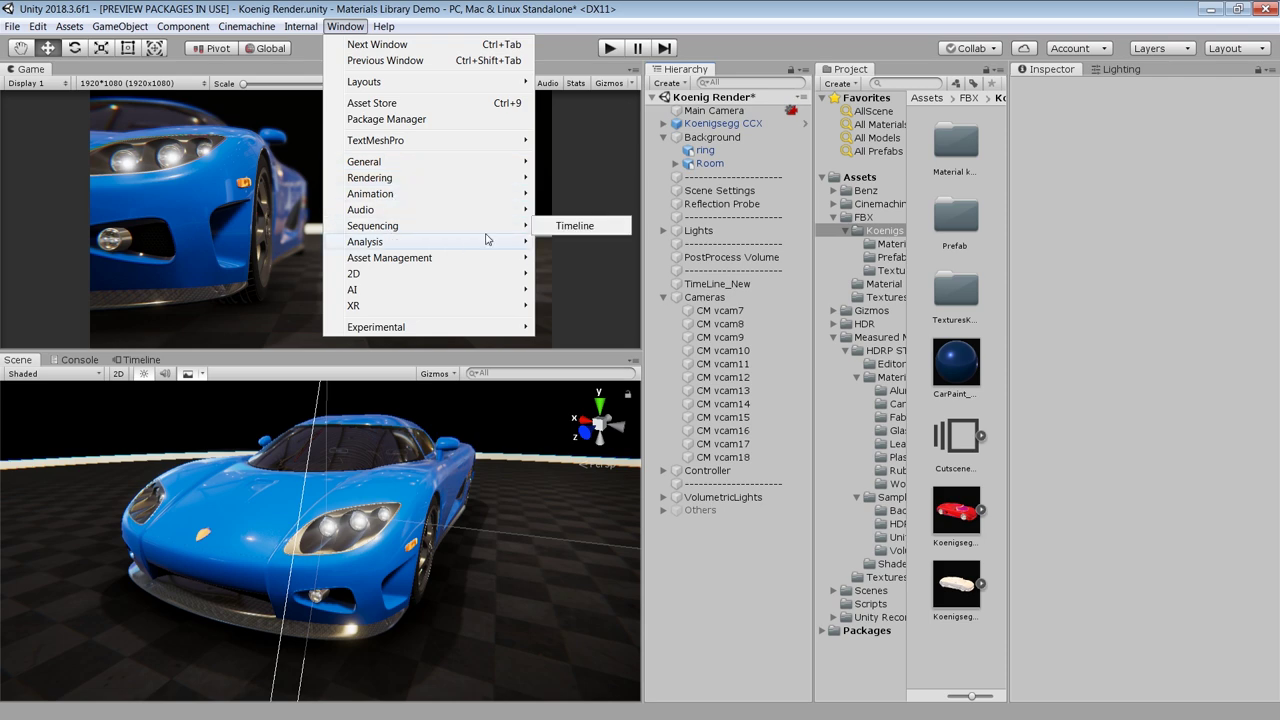
click(568, 226)
mouse_move(266, 395)
mouse_down()
mouse_move(414, 402)
mouse_move(265, 398)
mouse_up()
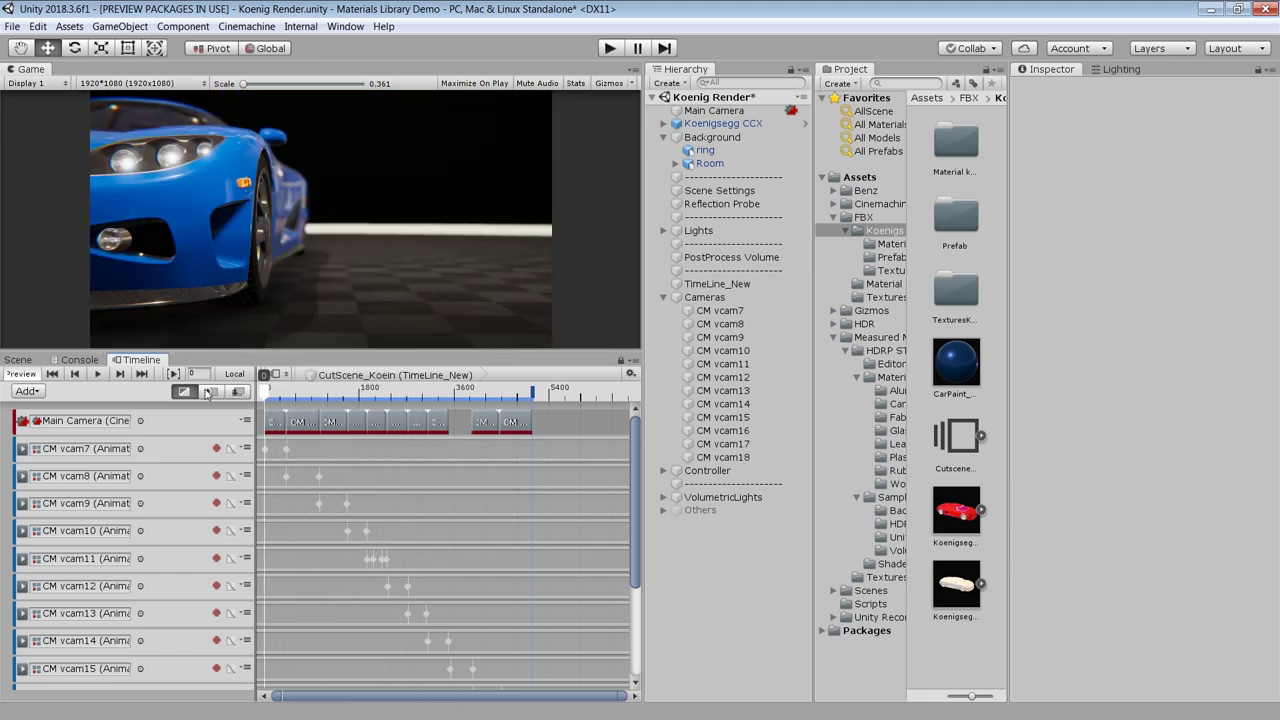
drag(638, 480, 622, 581)
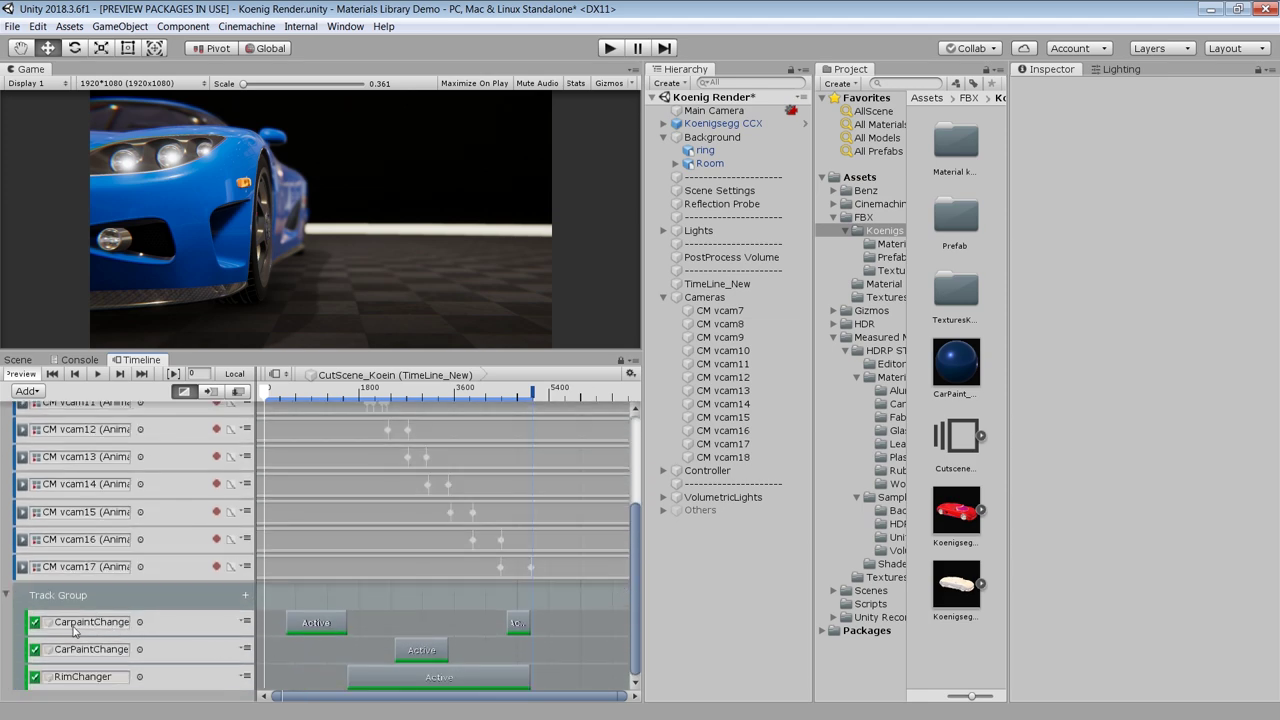
drag(265, 393, 294, 375)
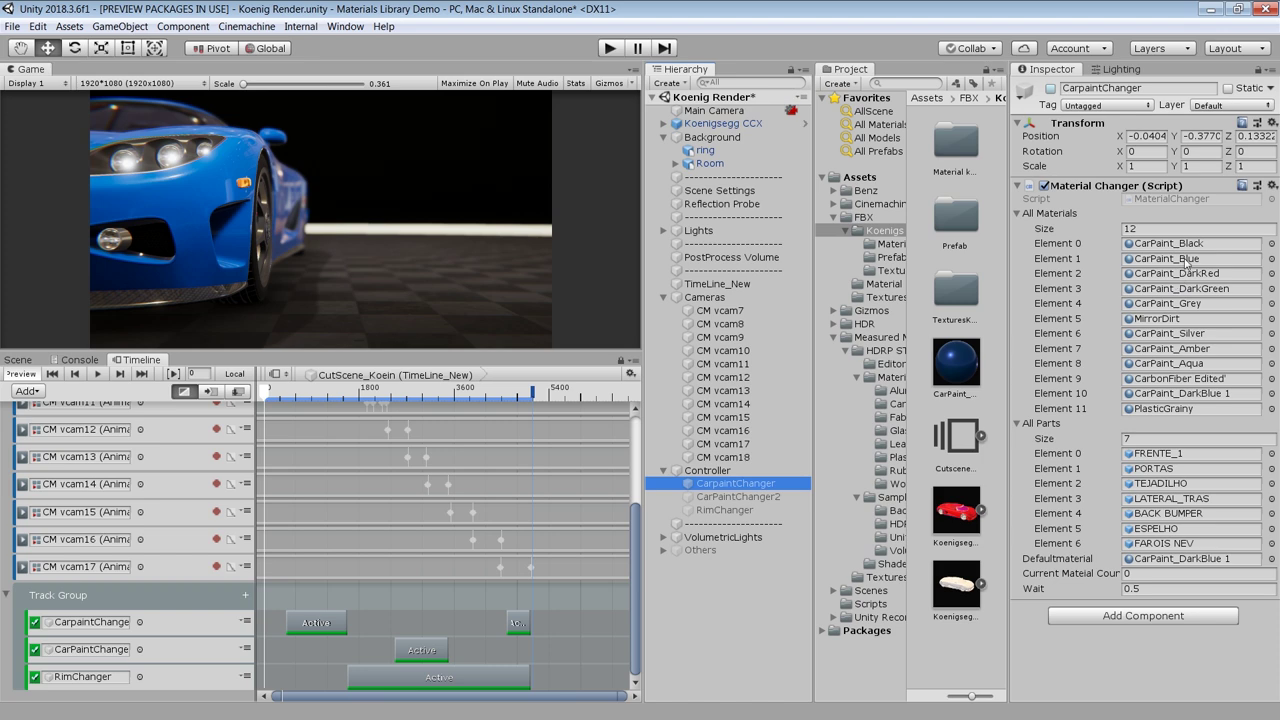
- Locate the car body parts referenced in the CarpaintChanger's All Parts list, from FRENTE_1 to FAROIS NEV
click(1168, 454)
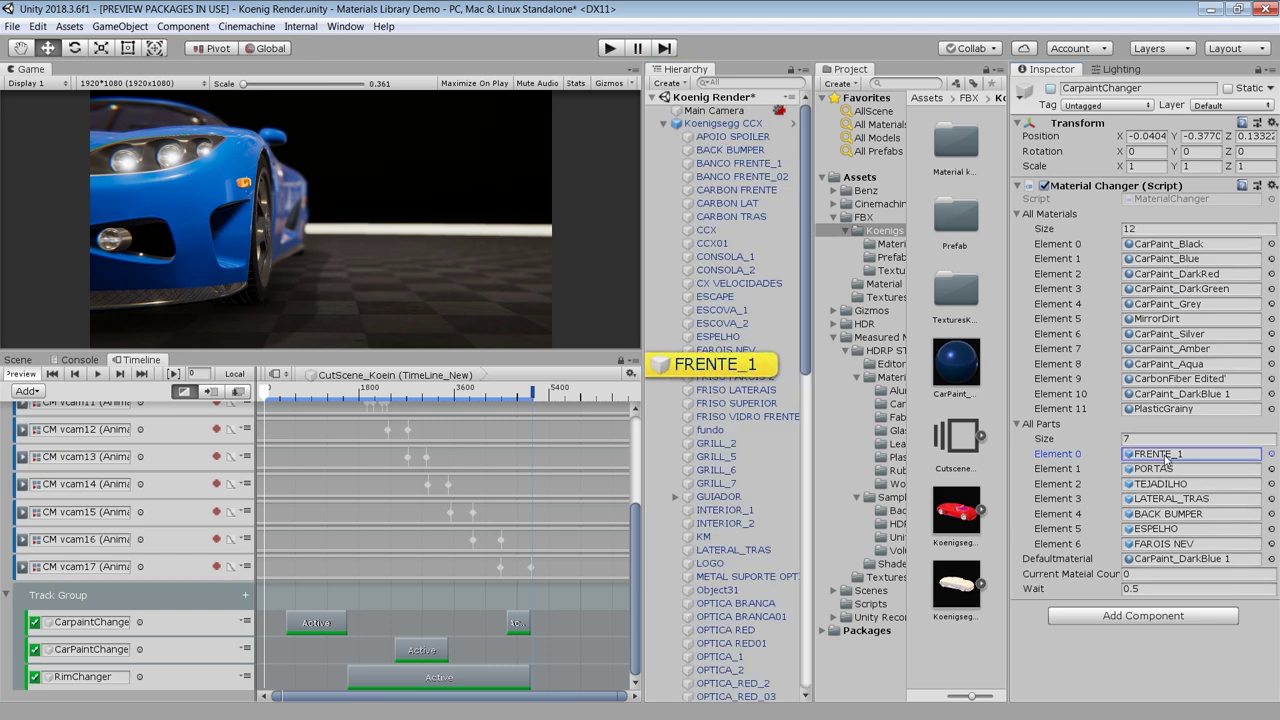
click(1165, 484)
click(1166, 498)
click(1166, 513)
click(1167, 528)
click(1168, 543)
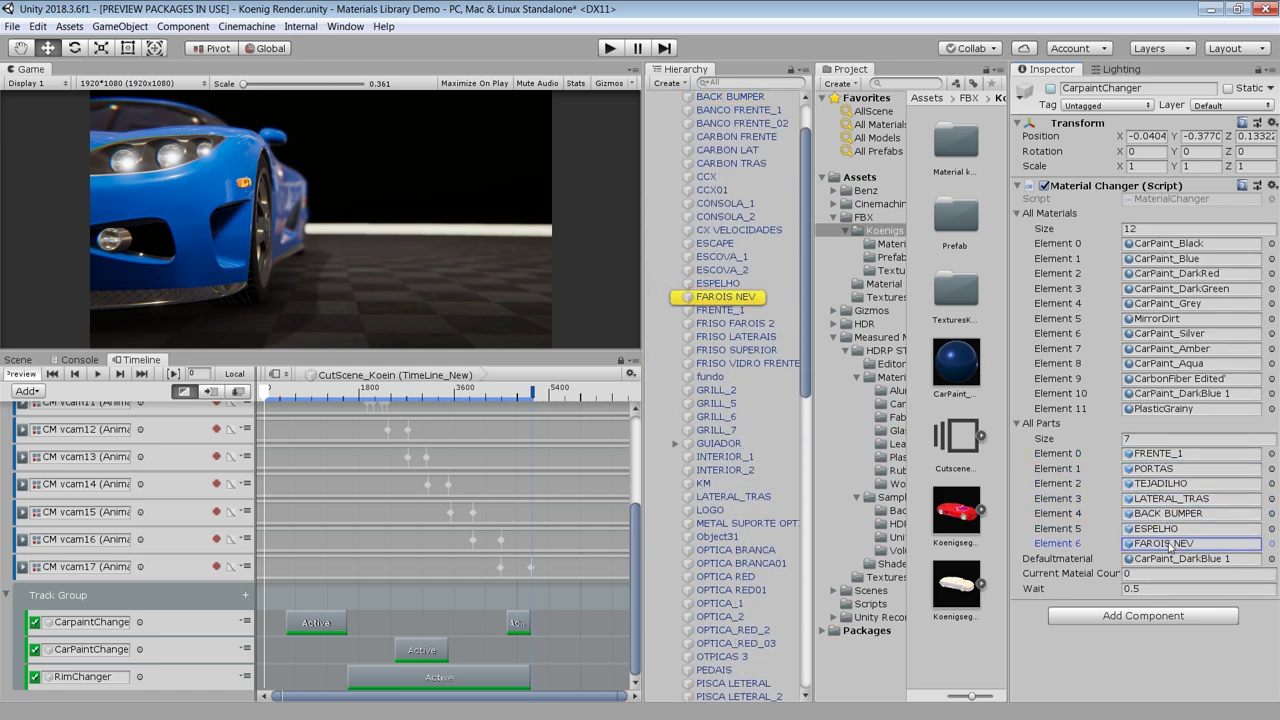
- Locate the project materials in the CarpaintChanger's All Materials list, from CarPaint_Blue to CarbonFiber Edited
click(1170, 257)
click(1168, 274)
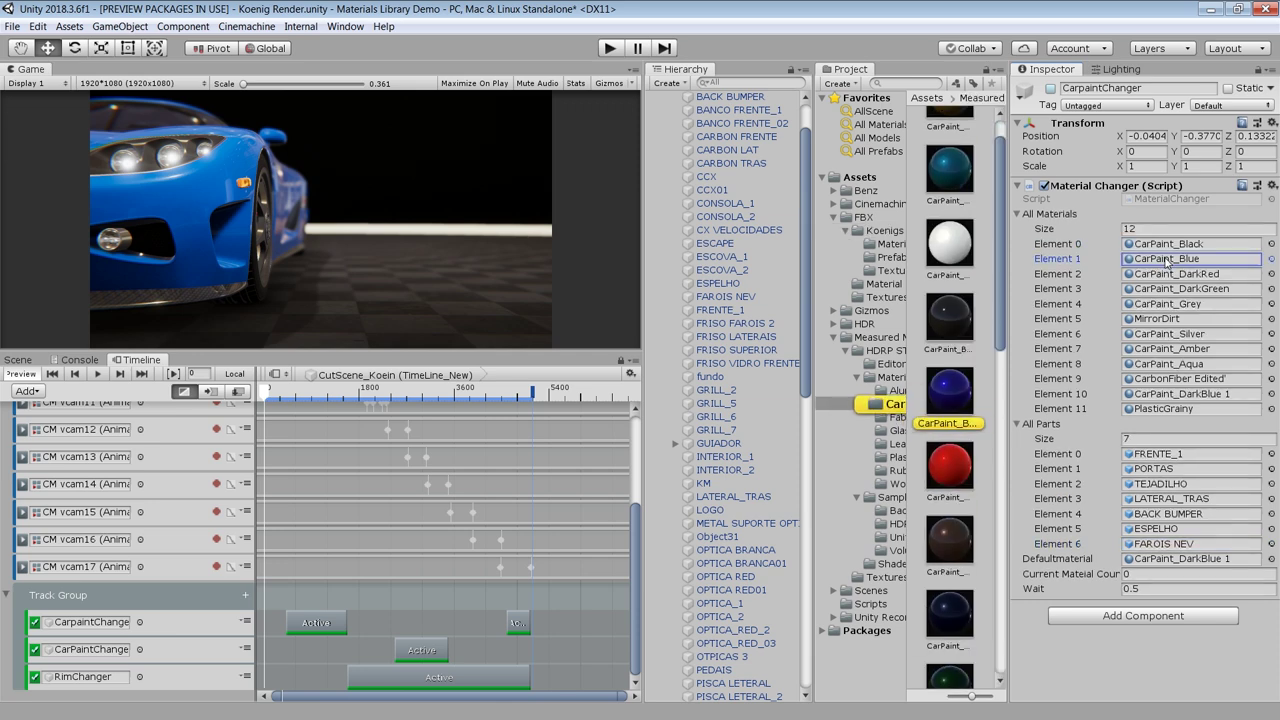
click(1168, 289)
click(1167, 304)
click(1167, 319)
click(1167, 334)
click(1166, 349)
click(1168, 378)
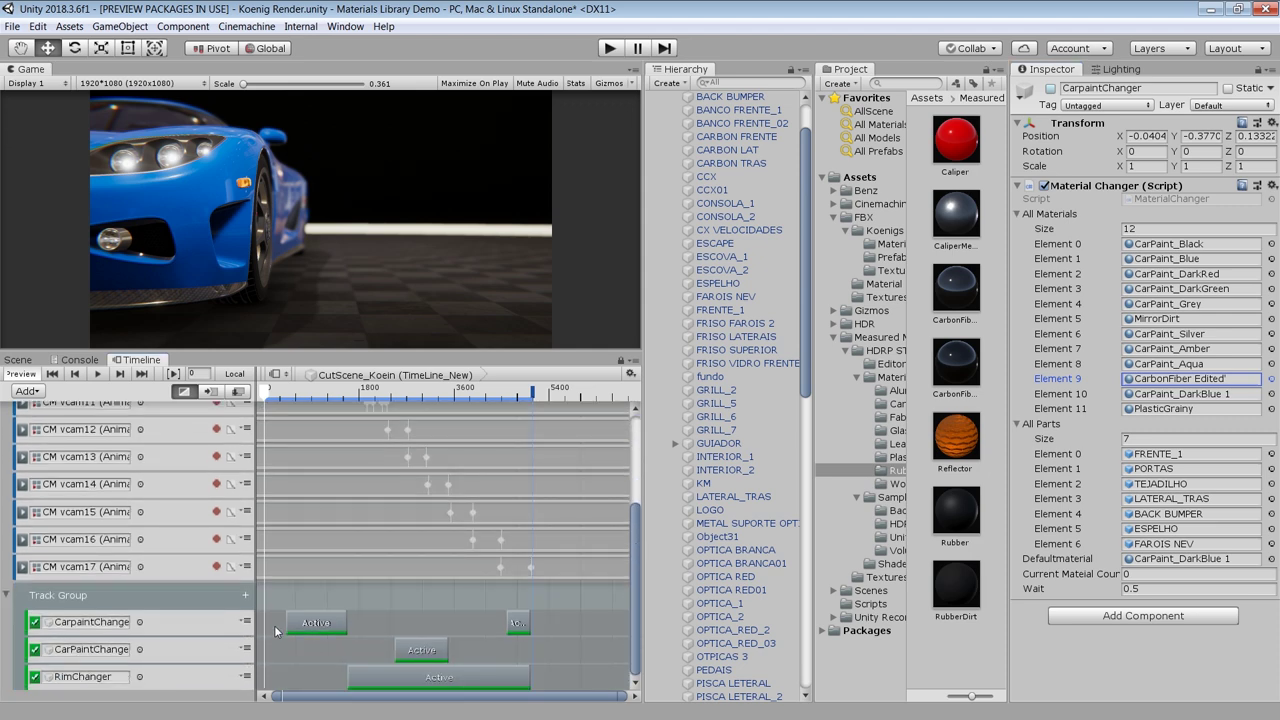
drag(262, 387, 416, 405)
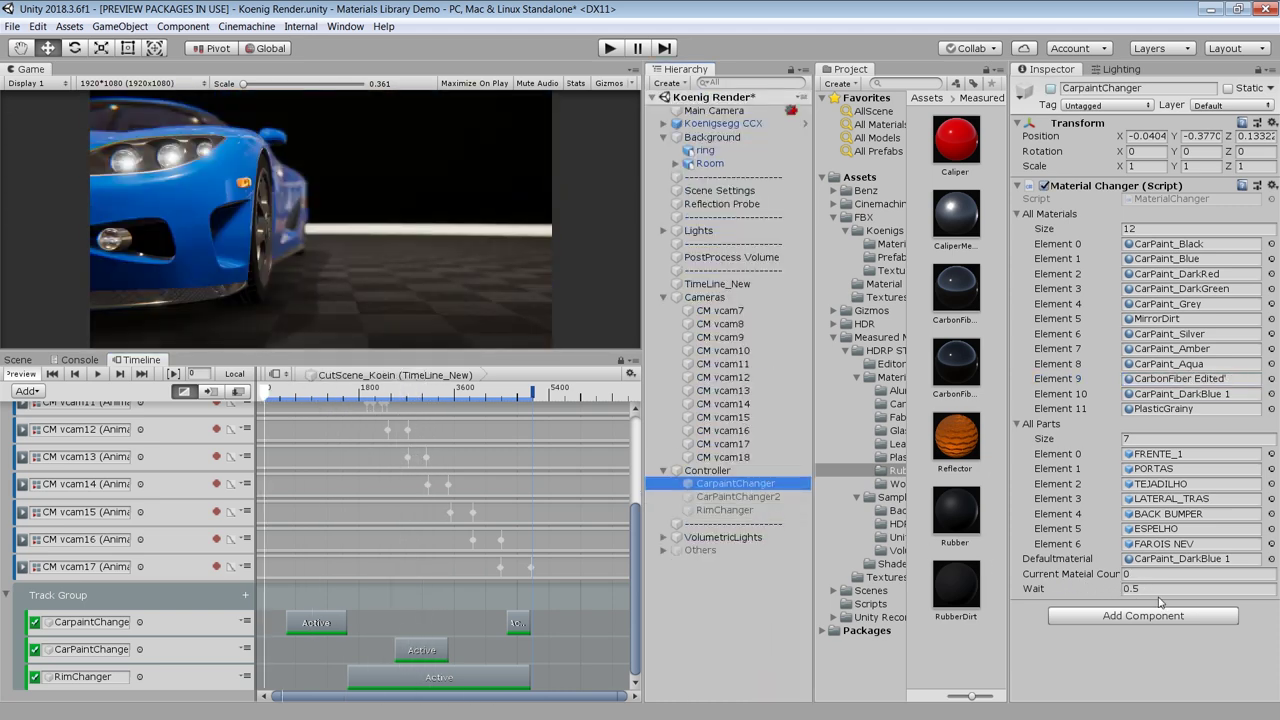
- Compare the Material Changer settings of CarpaintChanger and CarPaintChanger2
click(762, 497)
click(761, 488)
click(764, 497)
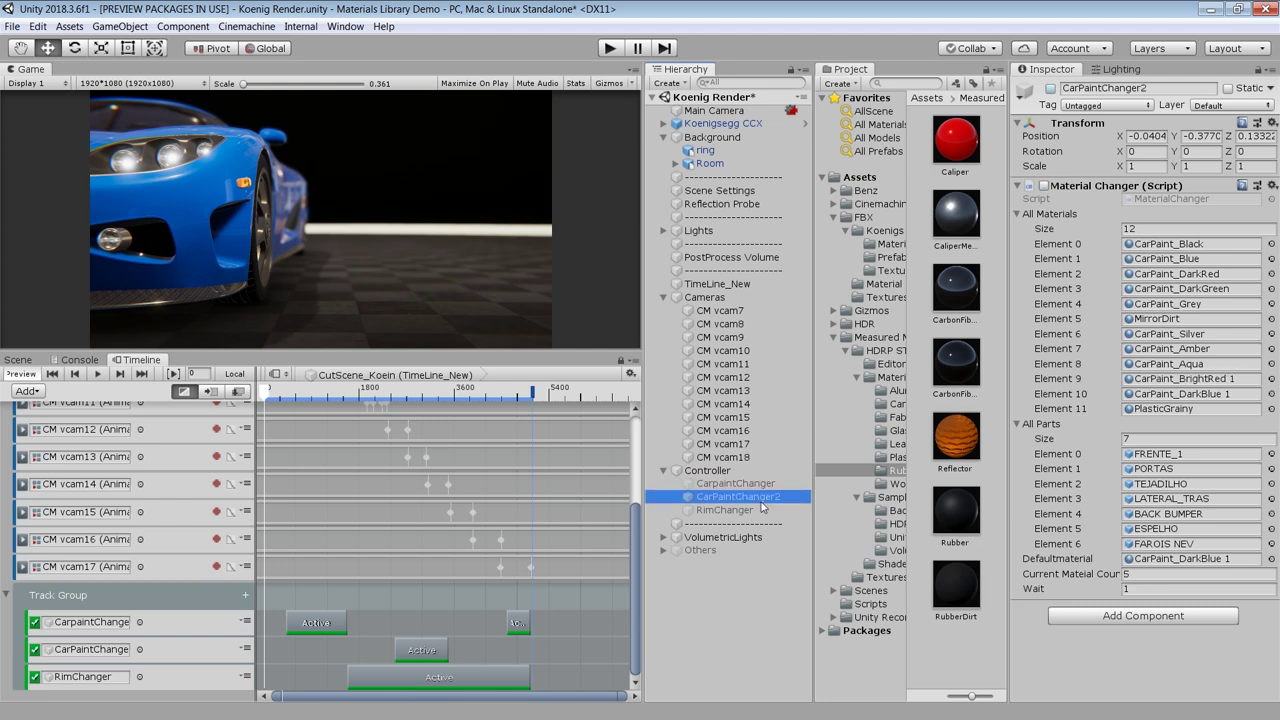
click(757, 486)
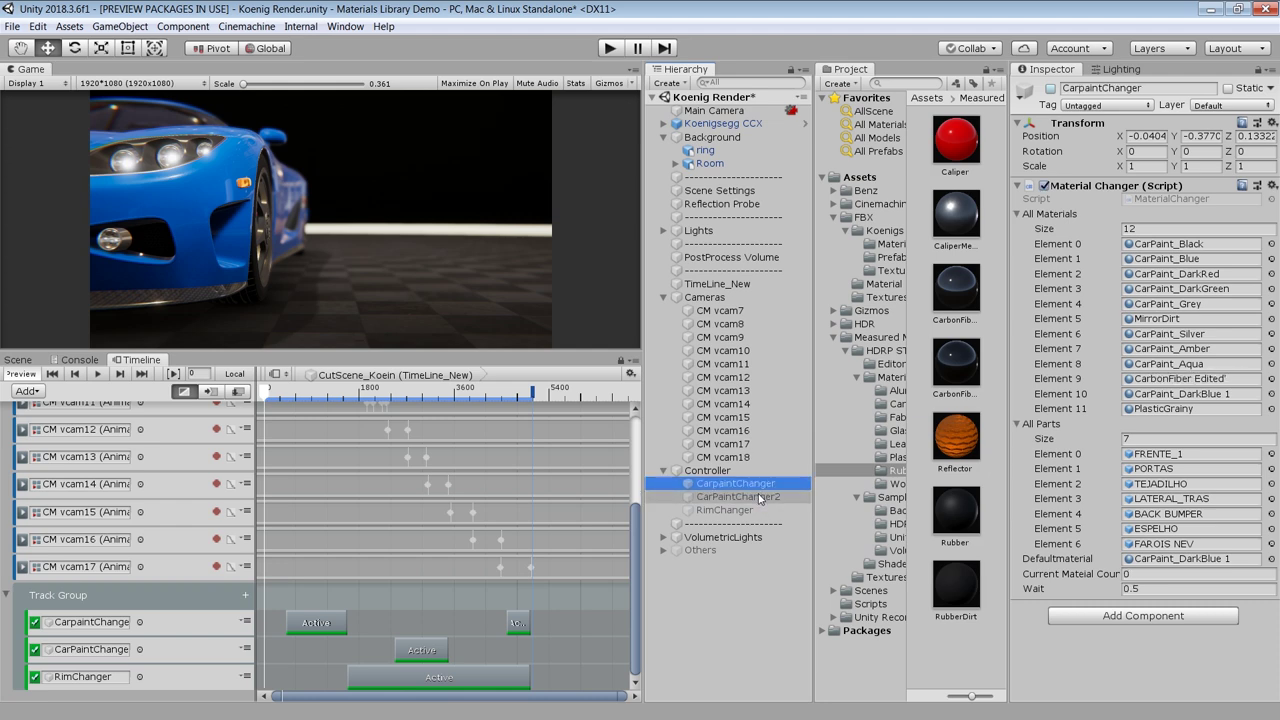
- Inspect the RimChanger's metal materials such as Aluminum, AluminumBrushedDark, ChromeSatin, ChromeSatinDark and Chrome, and clear the selection
click(742, 510)
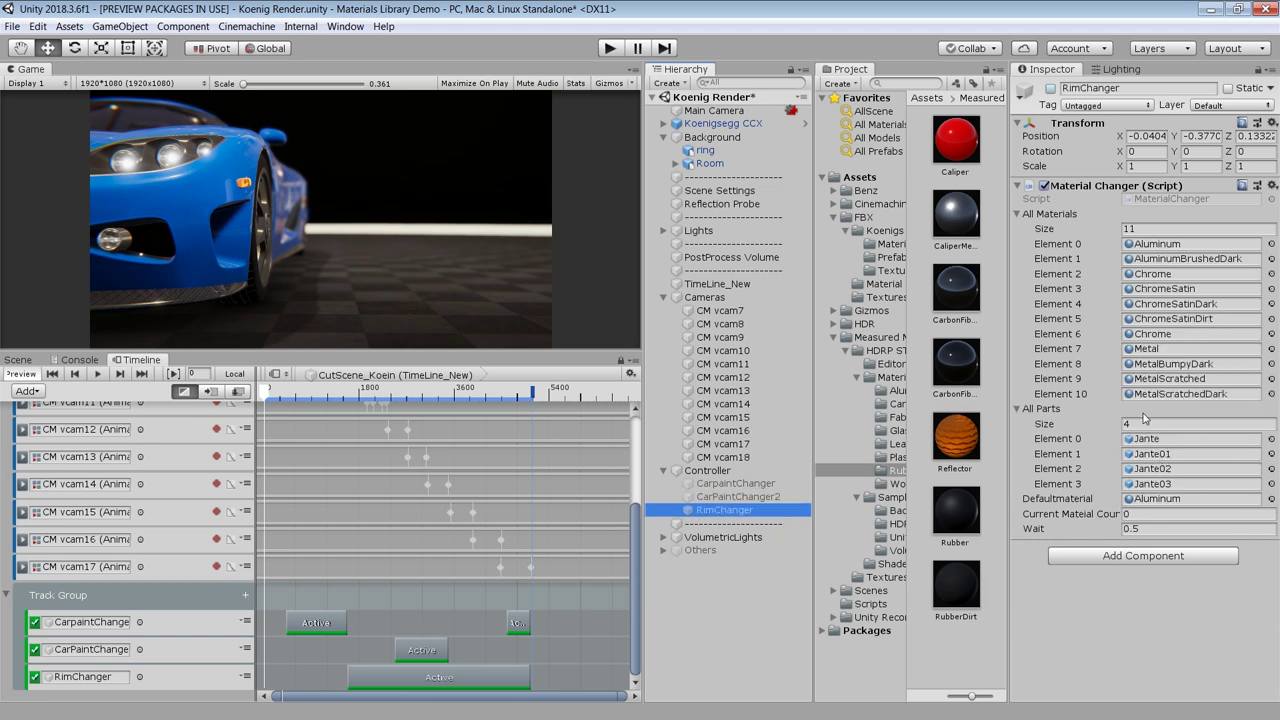
click(1146, 244)
click(1149, 259)
click(1153, 289)
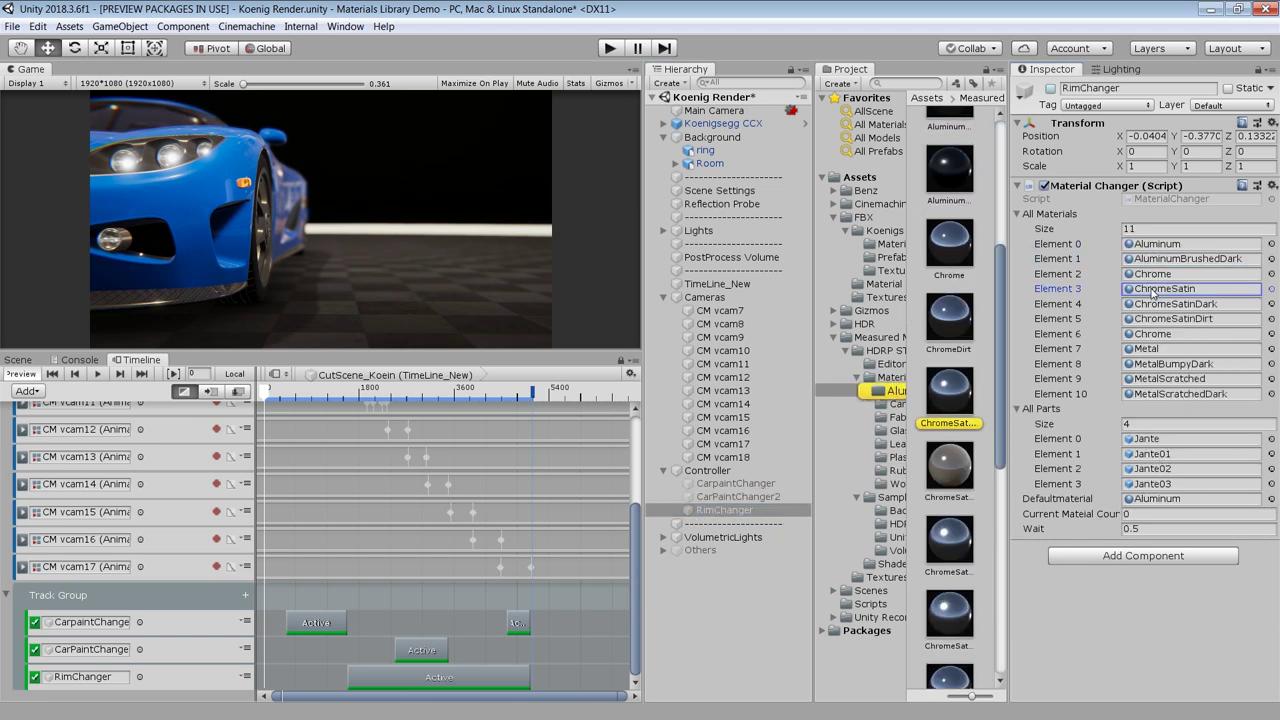
click(1155, 305)
click(1155, 334)
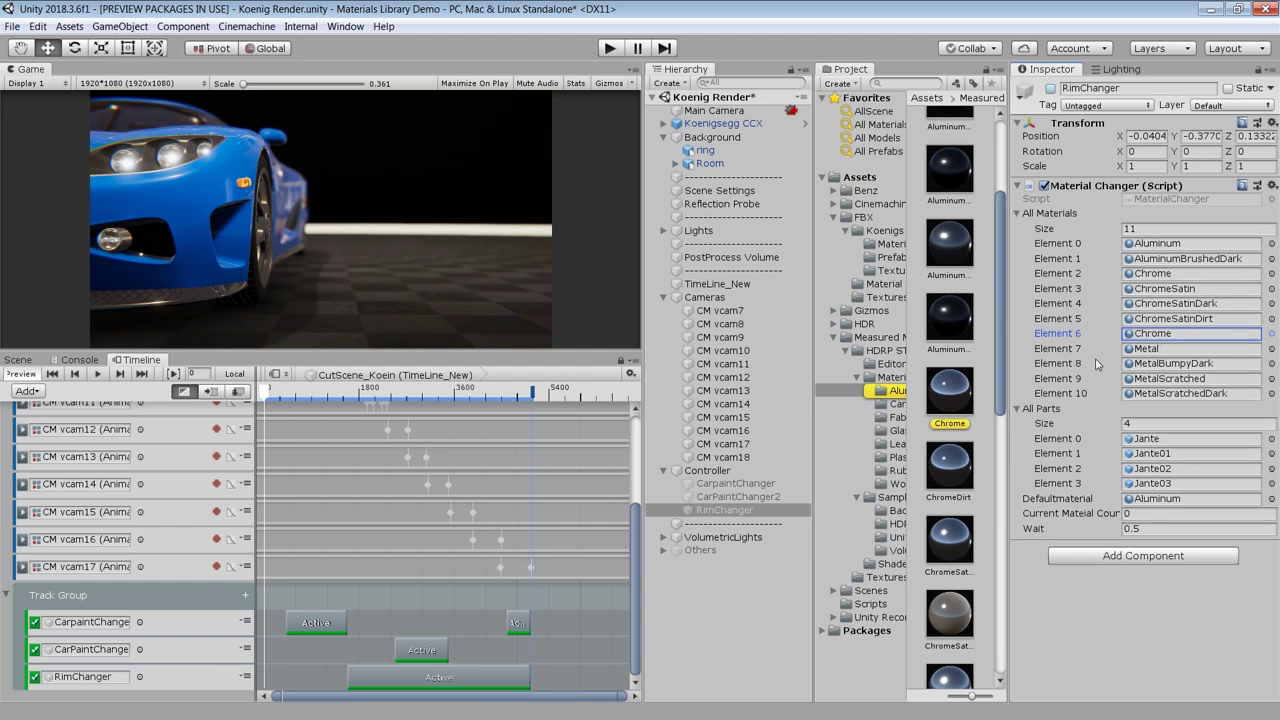
click(728, 595)
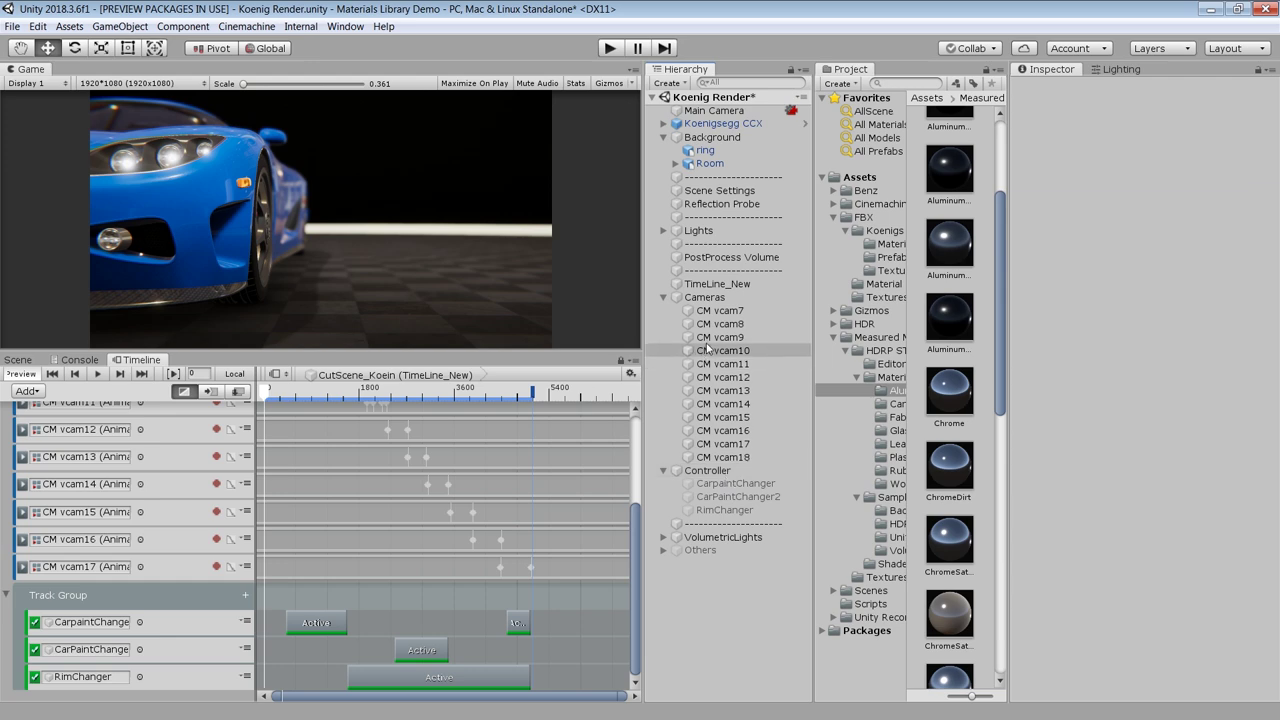
- Select CM vcam7 and toggle its Depth Of Field override repeatedly to compare the background blur, leaving it enabled
click(726, 314)
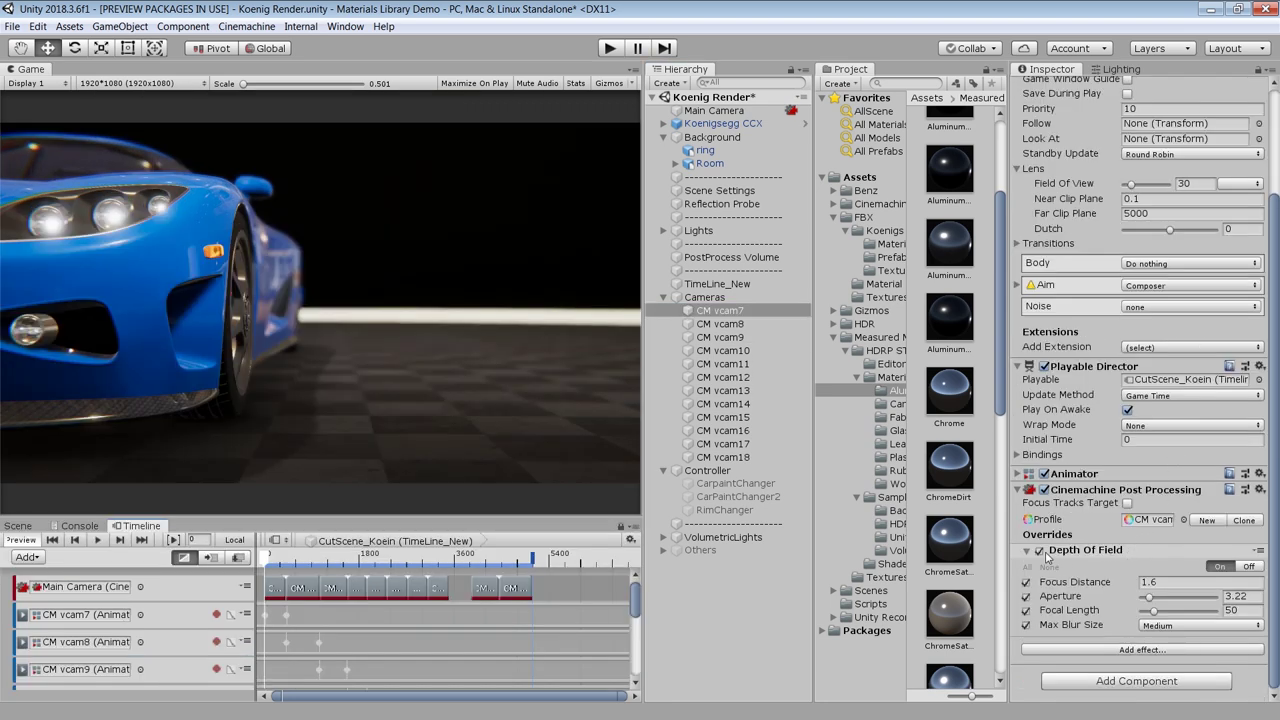
click(1039, 551)
click(1039, 551)
click(1039, 551)
click(1039, 551)
click(1039, 551)
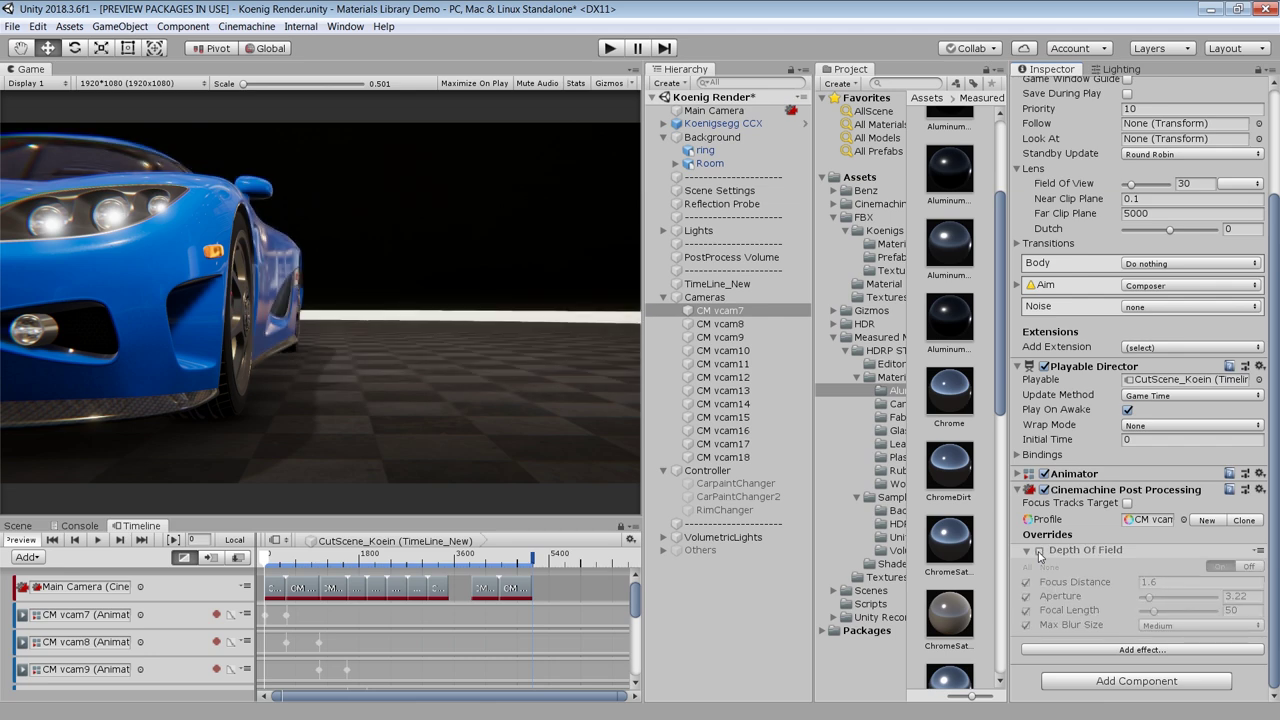
click(1039, 551)
click(1039, 551)
click(1039, 551)
- Show the Post Processing V2 adapter import command and the CinemachinePostProcessing extension option for CM vcam7
click(247, 26)
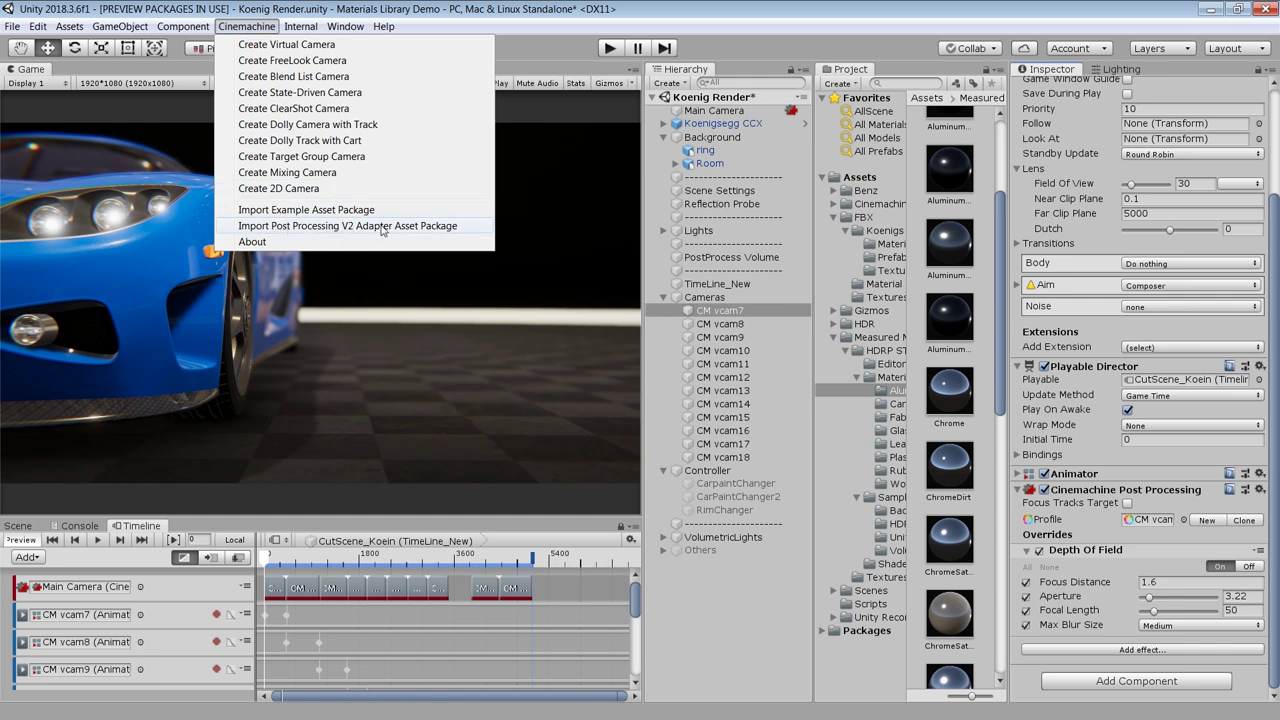
click(1150, 347)
click(1150, 347)
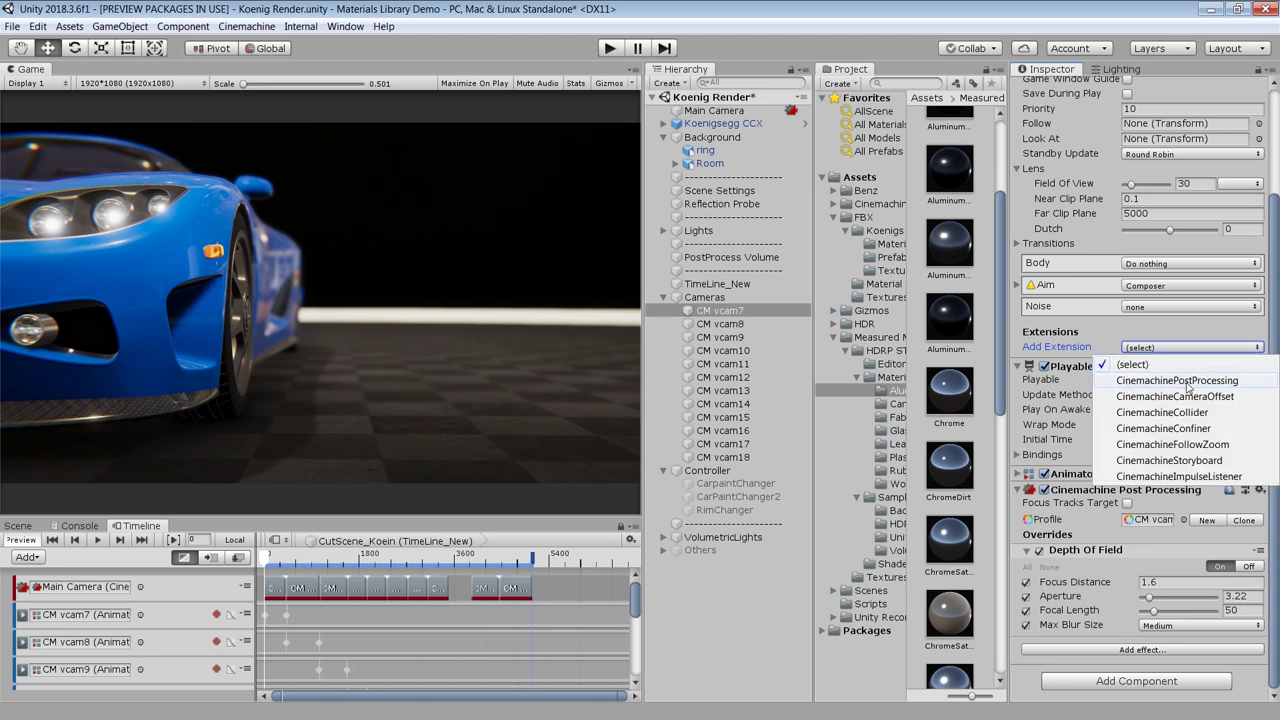
click(1186, 381)
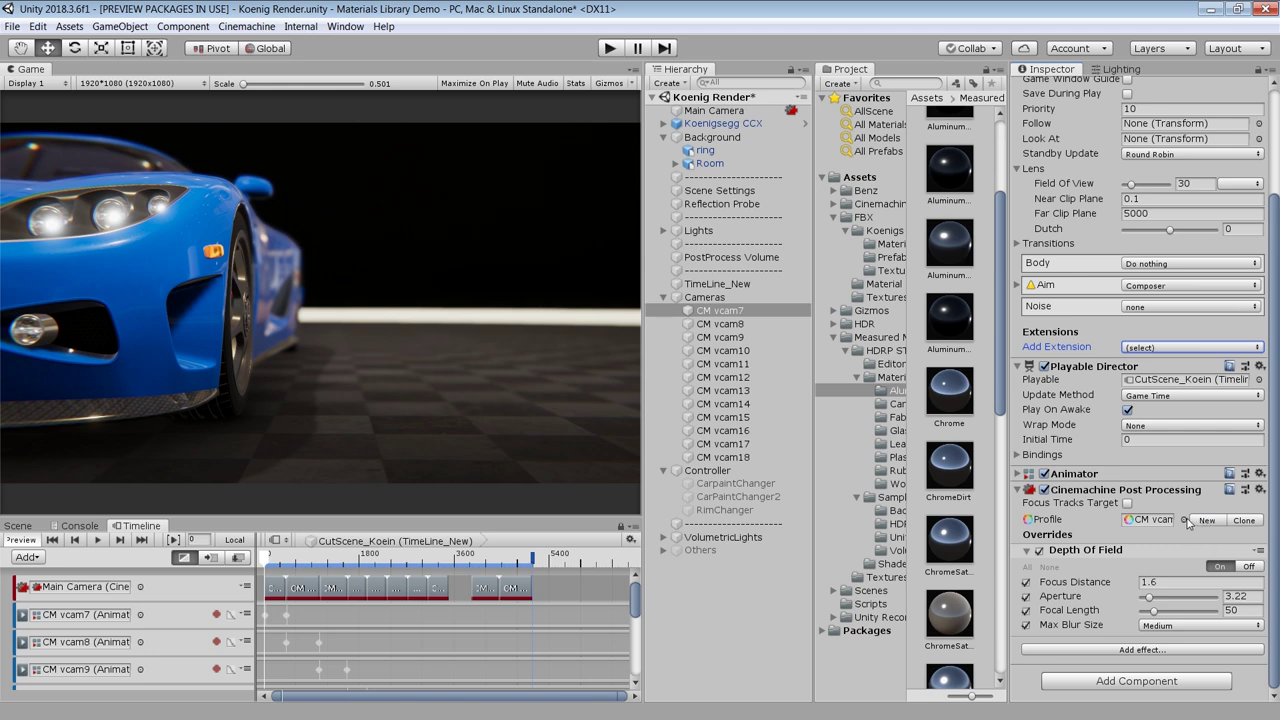
- Preview the CM vcam9, vcam11, vcam12 and vcam13 post-process profiles on CM vcam7, and toggle its Depth Of Field off and on
click(1184, 520)
click(567, 226)
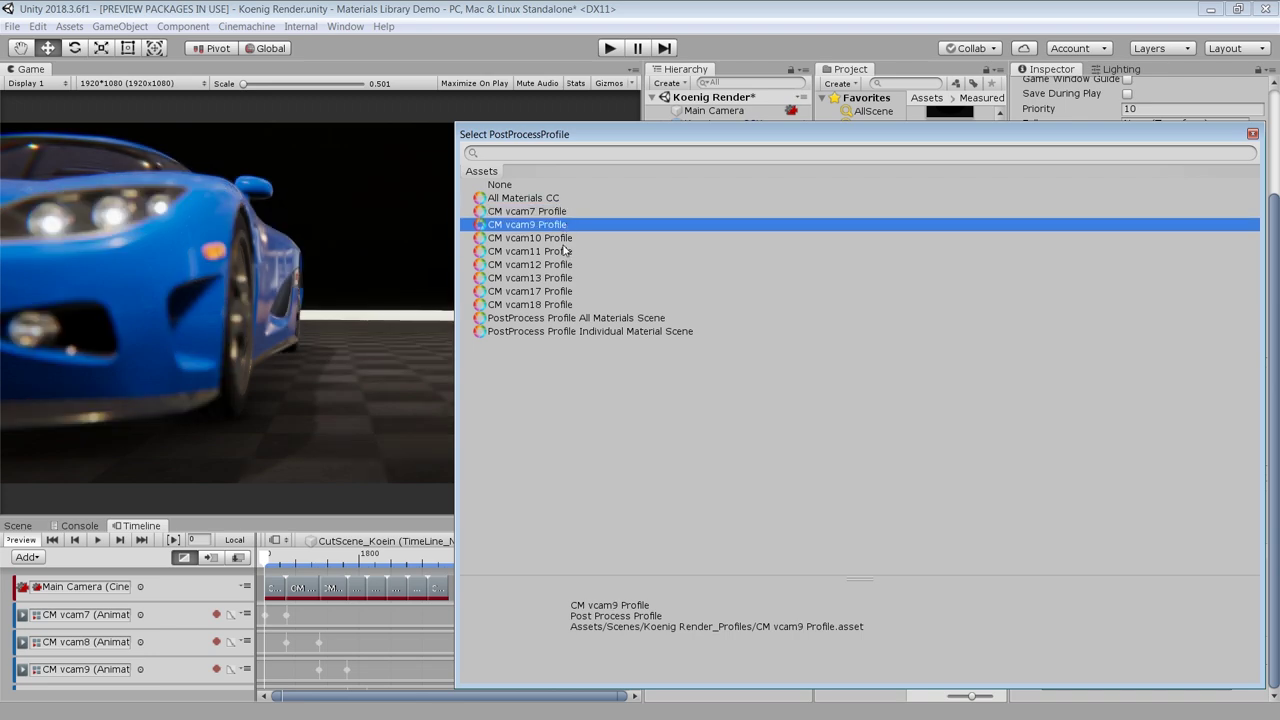
click(566, 252)
click(566, 266)
click(566, 278)
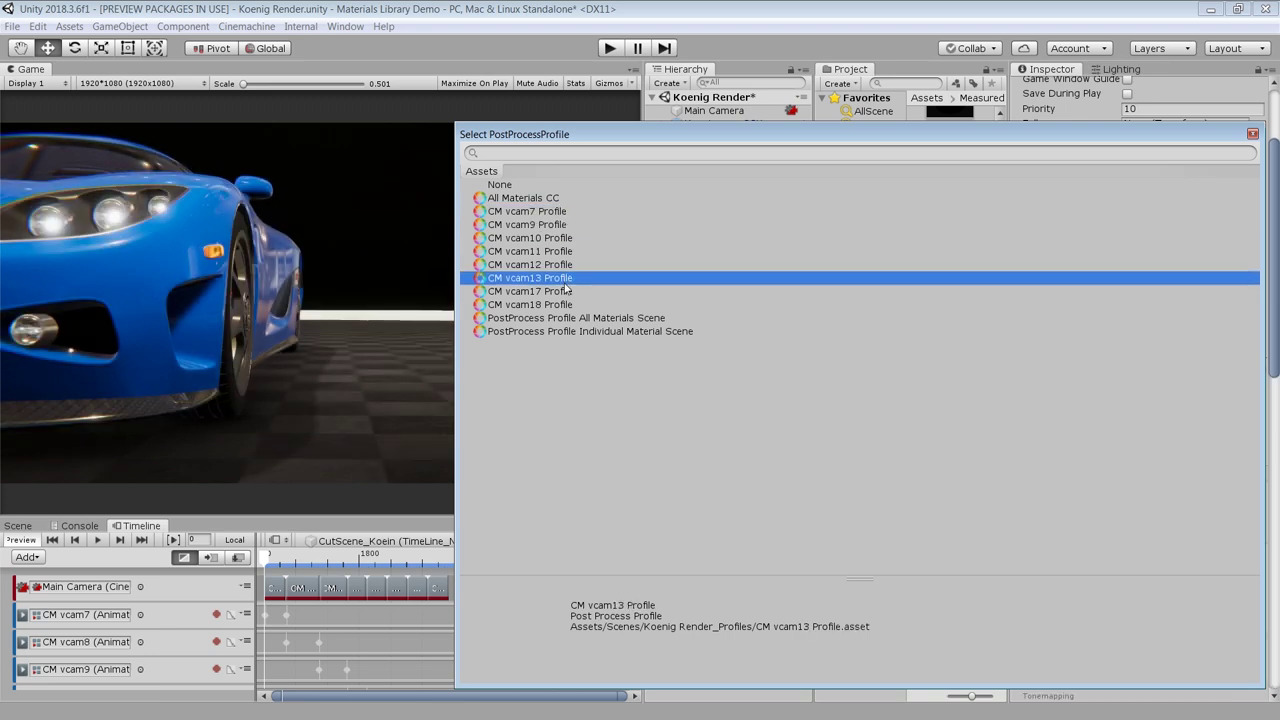
click(1252, 133)
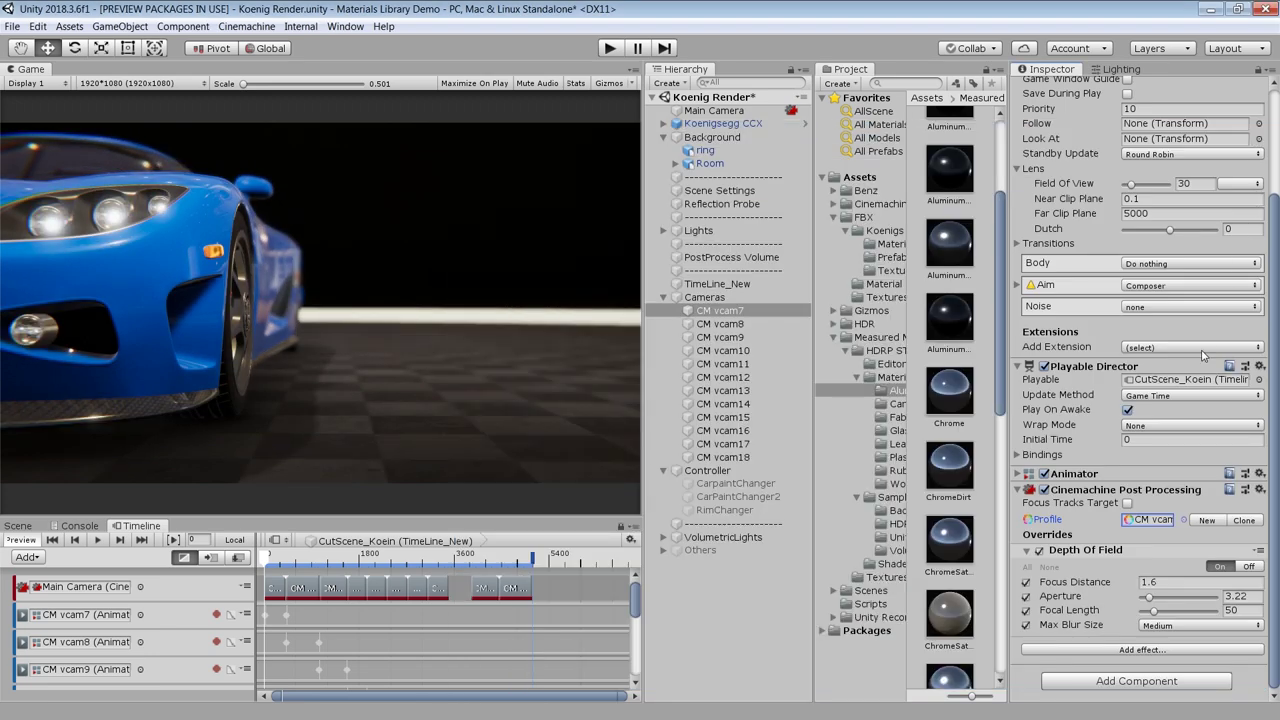
click(1040, 551)
click(1040, 551)
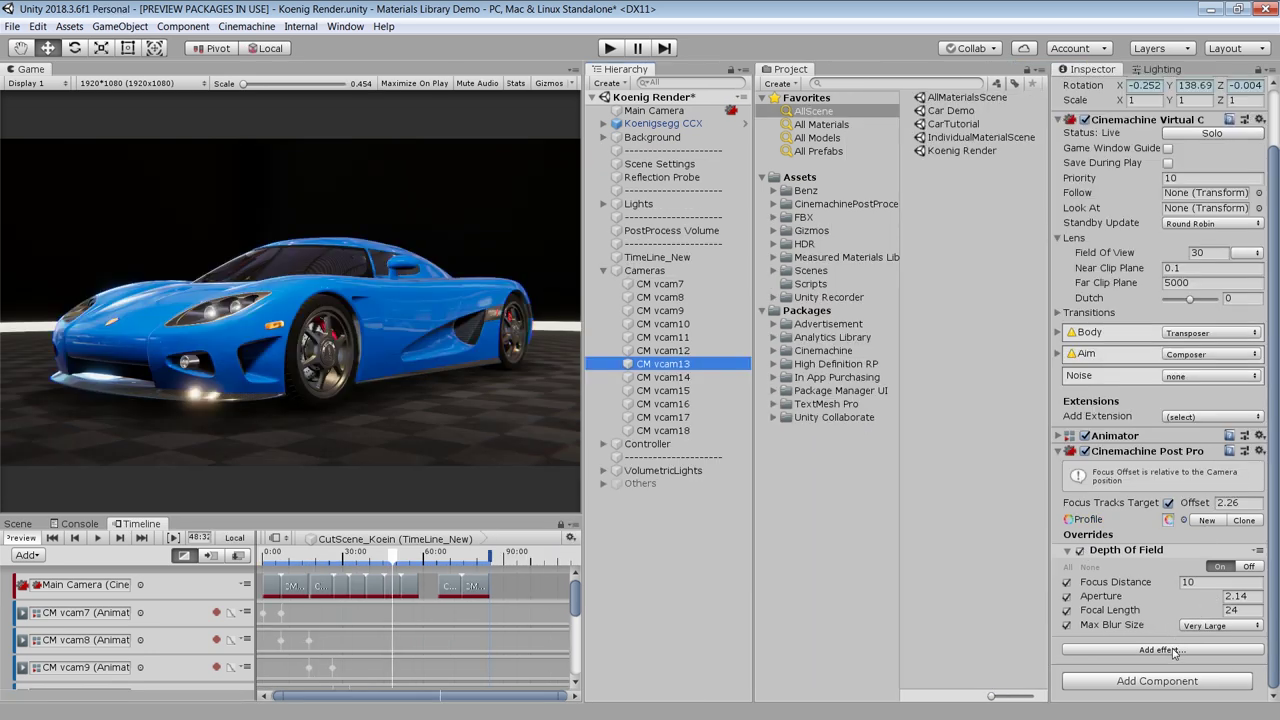
- Add a Color Grading override to the Cinemachine Post Processing component of CM vcam13
click(1175, 651)
mouse_move(1180, 659)
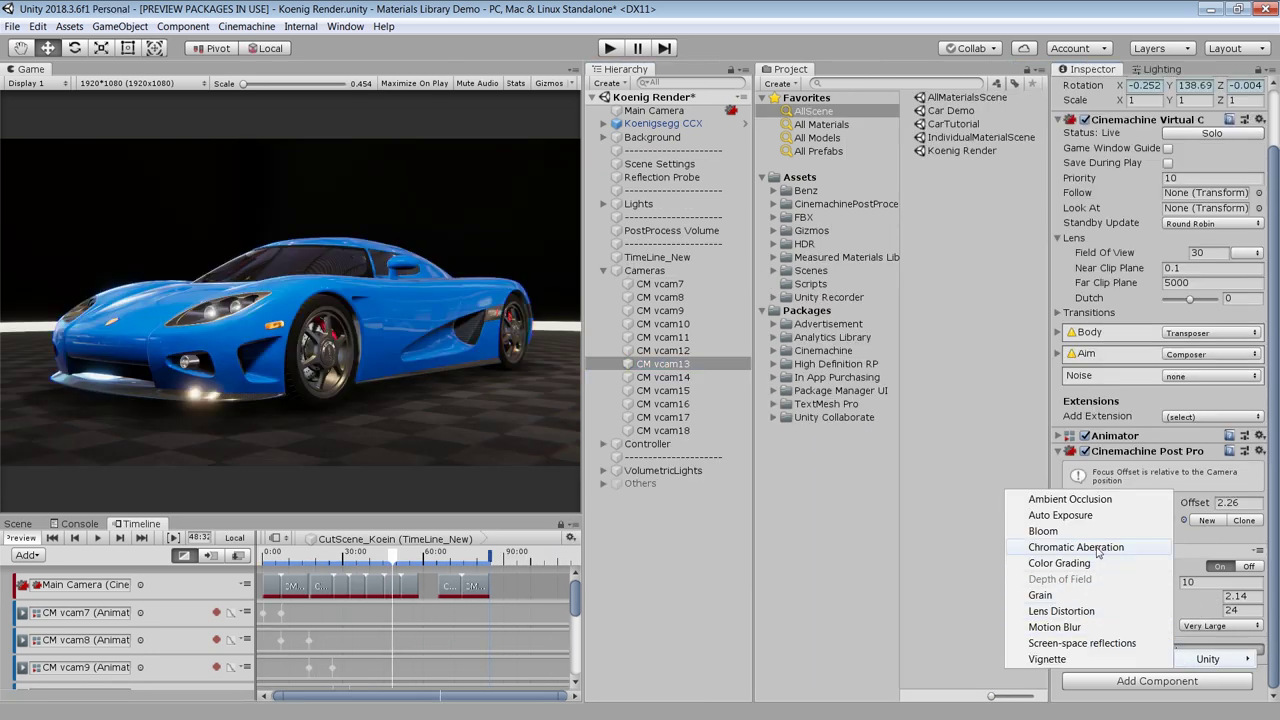
click(1060, 563)
- Set Color Grading post-exposure 0.26, hue shift 2.51, saturation -0.86, contrast 3.15 and channel mixer red 100.6, green 2.8, blue -0.33, and adjust Lift and Gamma
scroll(1163, 537, down, 10)
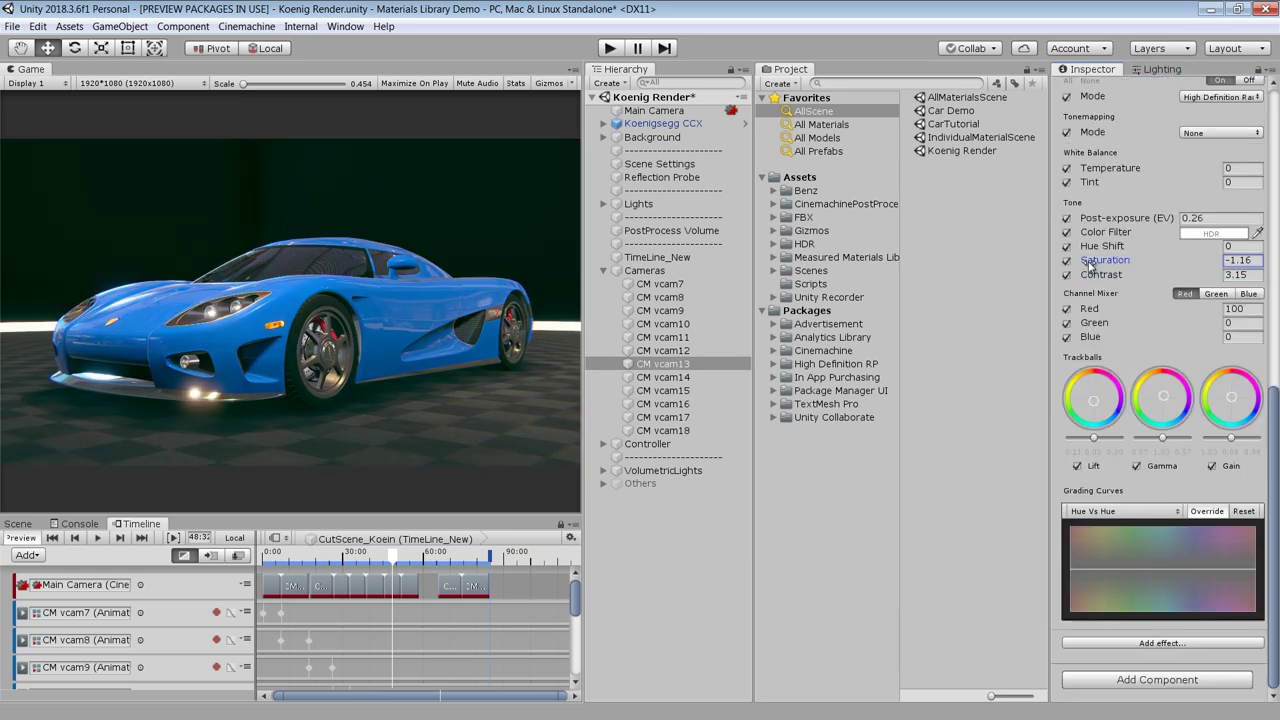
drag(1093, 437, 1093, 437)
drag(1161, 437, 1166, 437)
drag(1094, 309, 1180, 325)
drag(1103, 337, 1092, 338)
drag(1105, 247, 1188, 255)
scroll(1166, 239, up, 2)
scroll(1165, 240, up, 2)
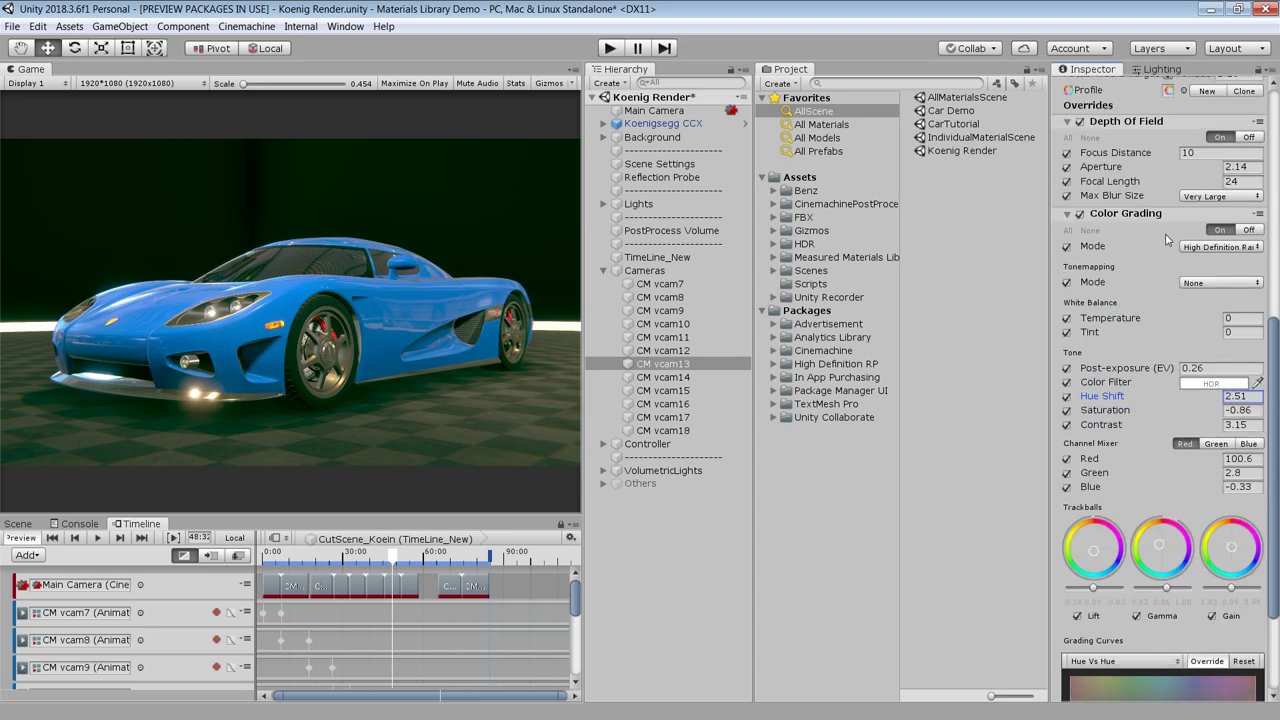
- Compare the CM vcam13 shot with its Color Grading override off and on, and preview the Timeline cutscene around frame 790
click(1081, 214)
click(1081, 214)
click(1081, 214)
click(1081, 214)
click(1081, 214)
click(1081, 214)
click(1081, 214)
click(1081, 214)
click(1081, 214)
click(1081, 214)
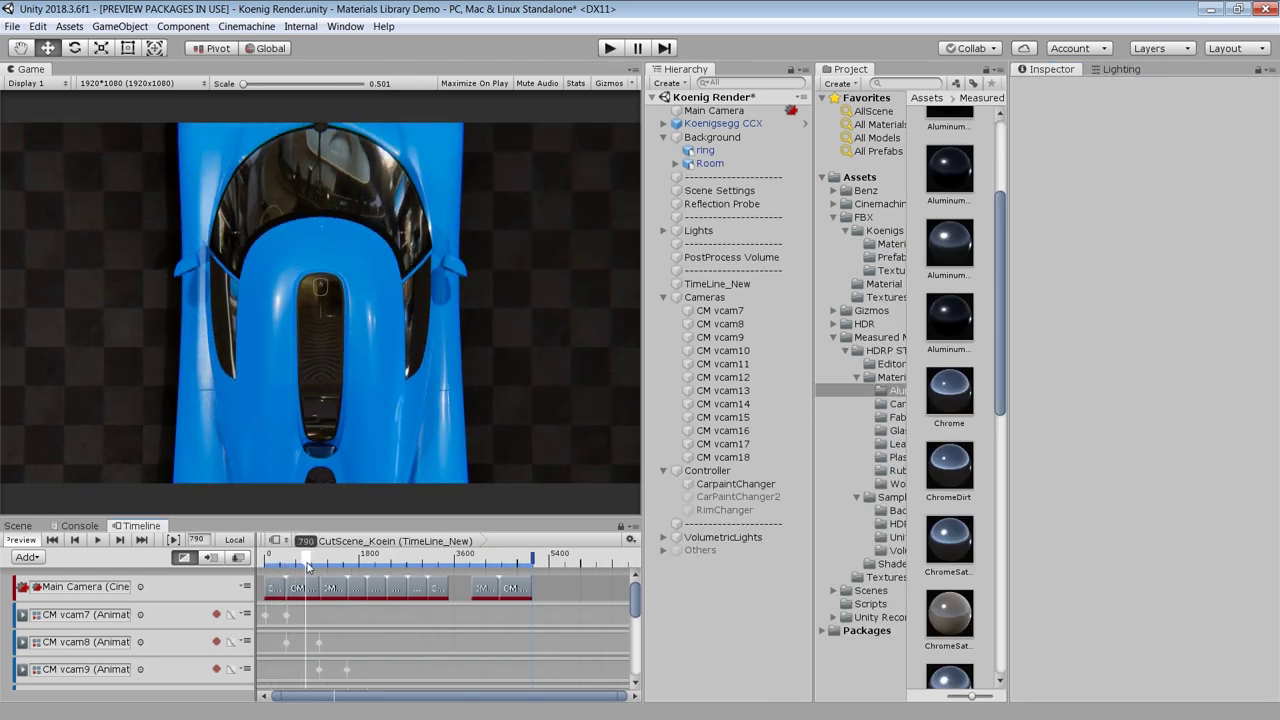
mouse_move(308, 567)
mouse_down()
mouse_move(517, 569)
mouse_move(306, 575)
mouse_up()
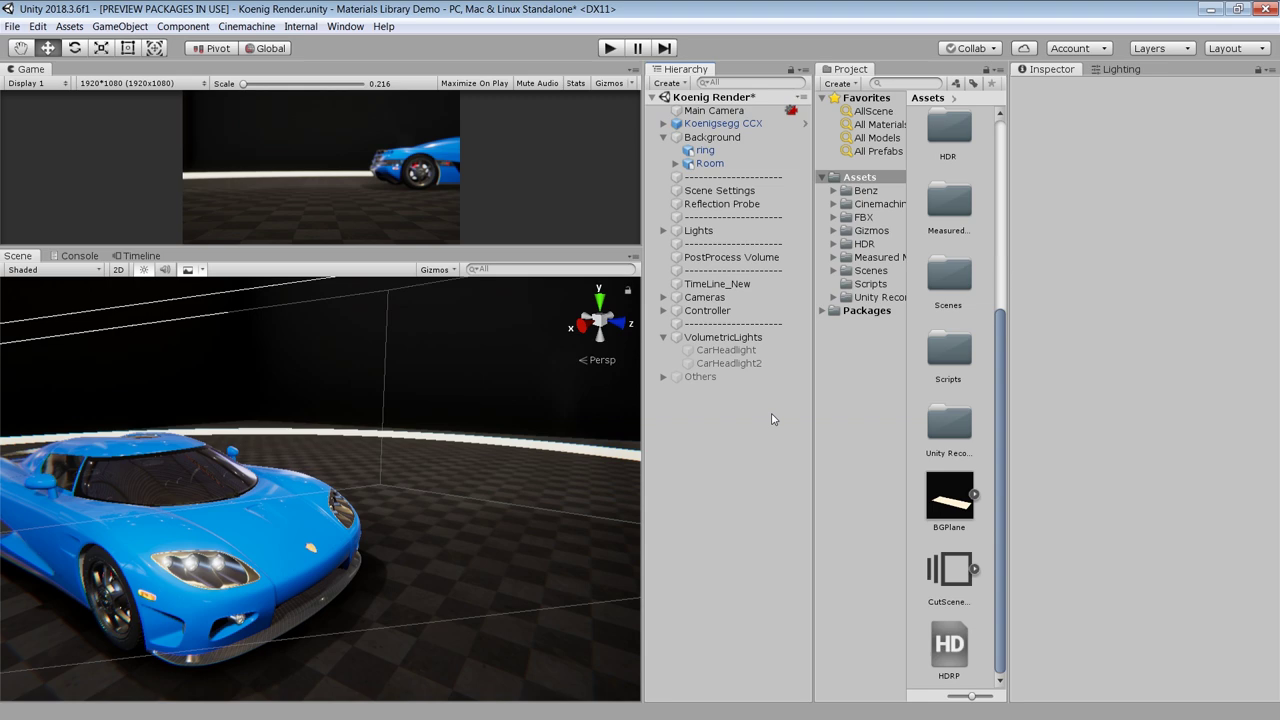
- Activate the CarHeadlight and CarHeadlight2 spotlights under VolumetricLights after checking that their Volumetrics option is enabled
shift+click(730, 363)
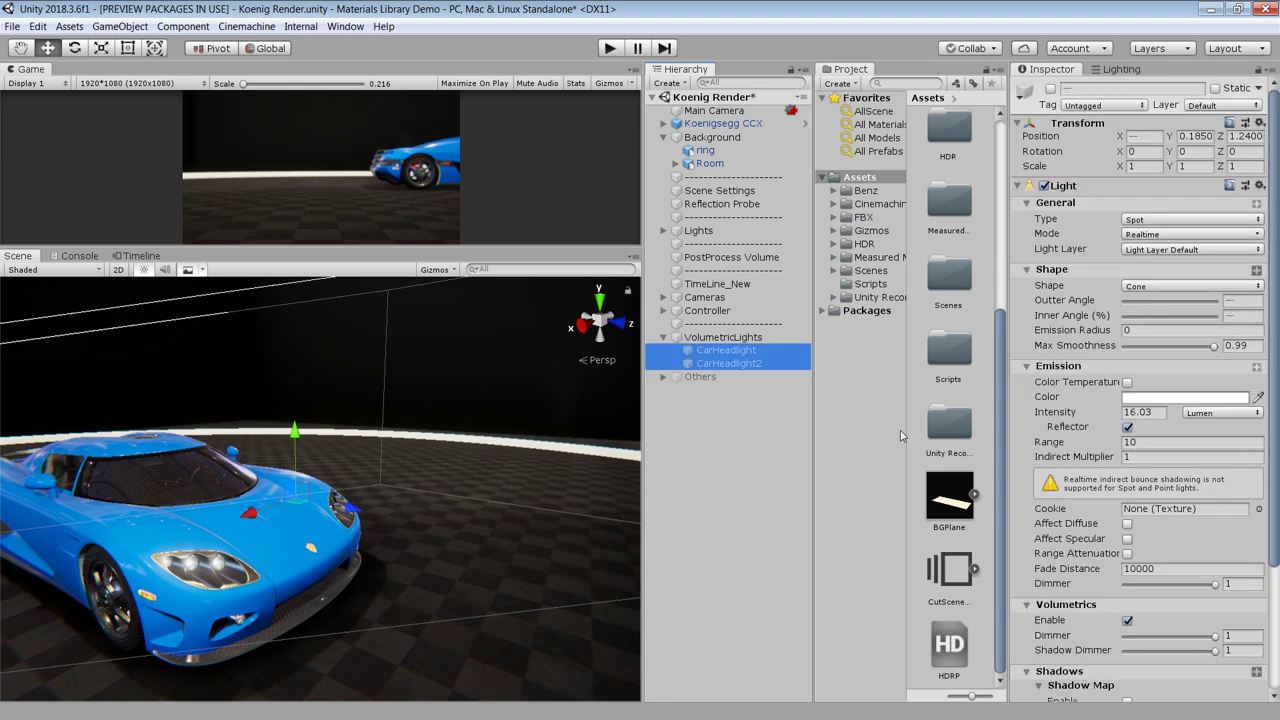
scroll(1127, 573, down, 1)
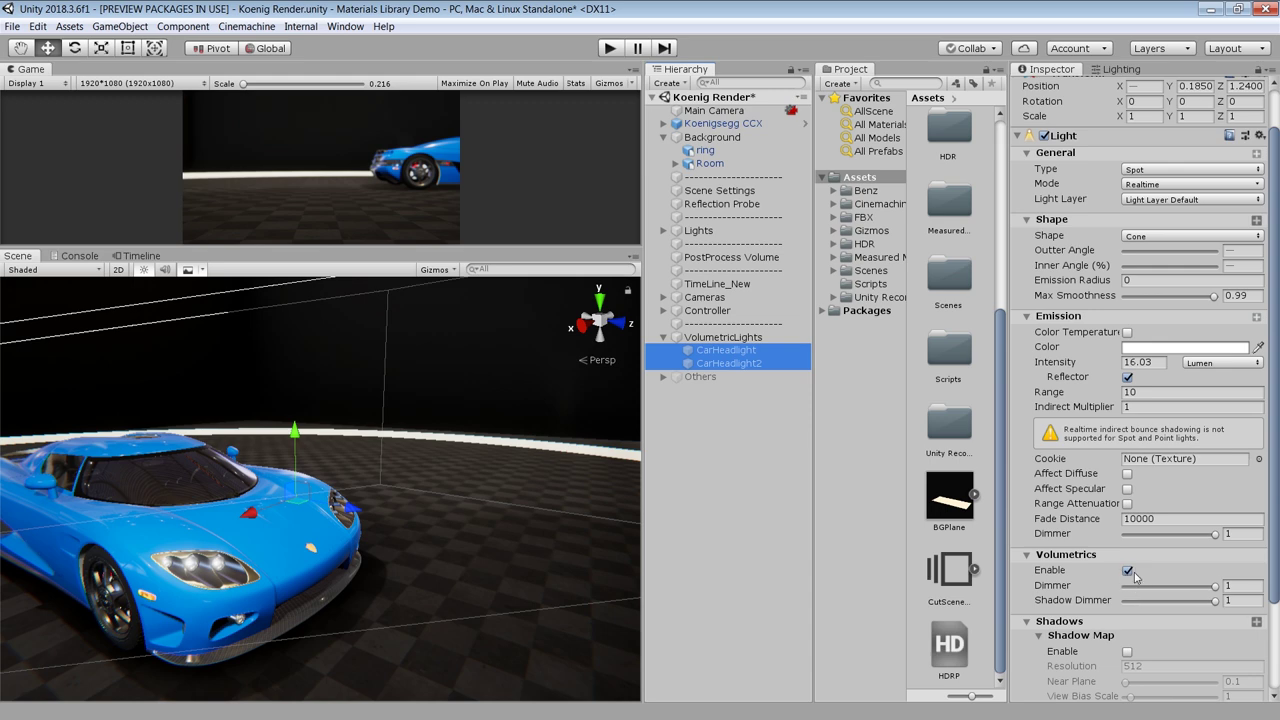
scroll(1126, 540, up, 1)
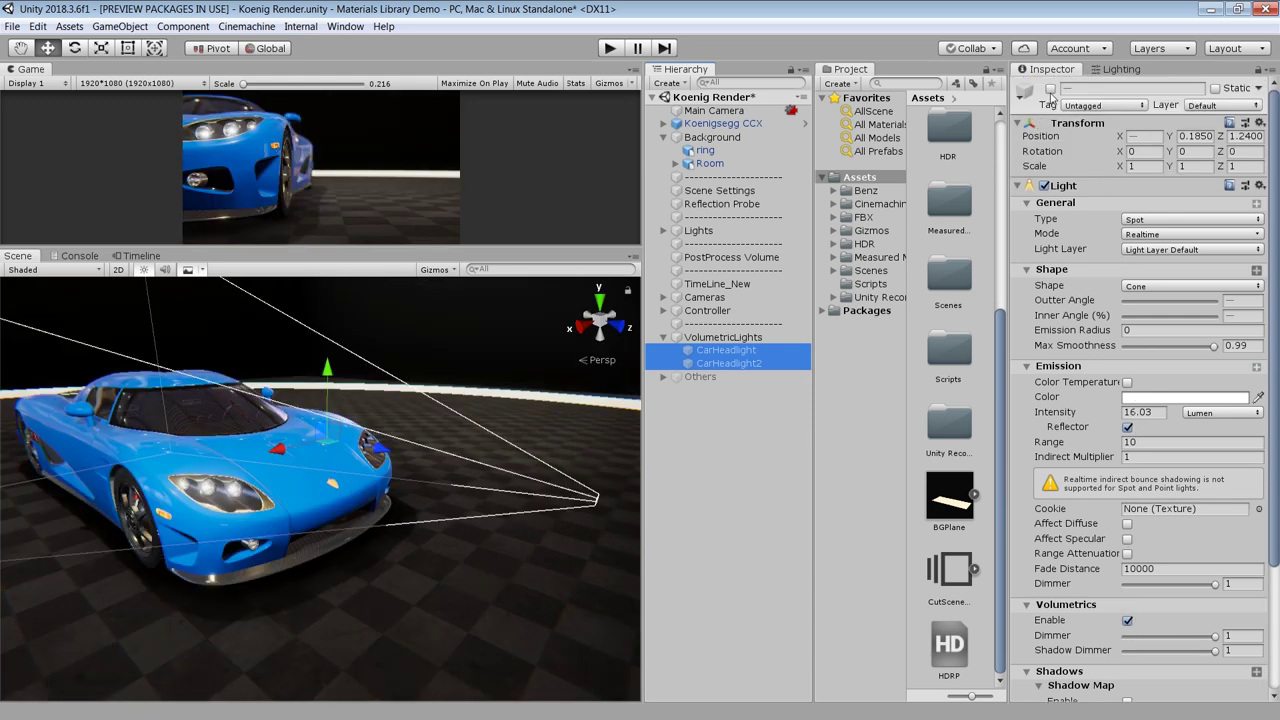
click(1049, 88)
click(715, 472)
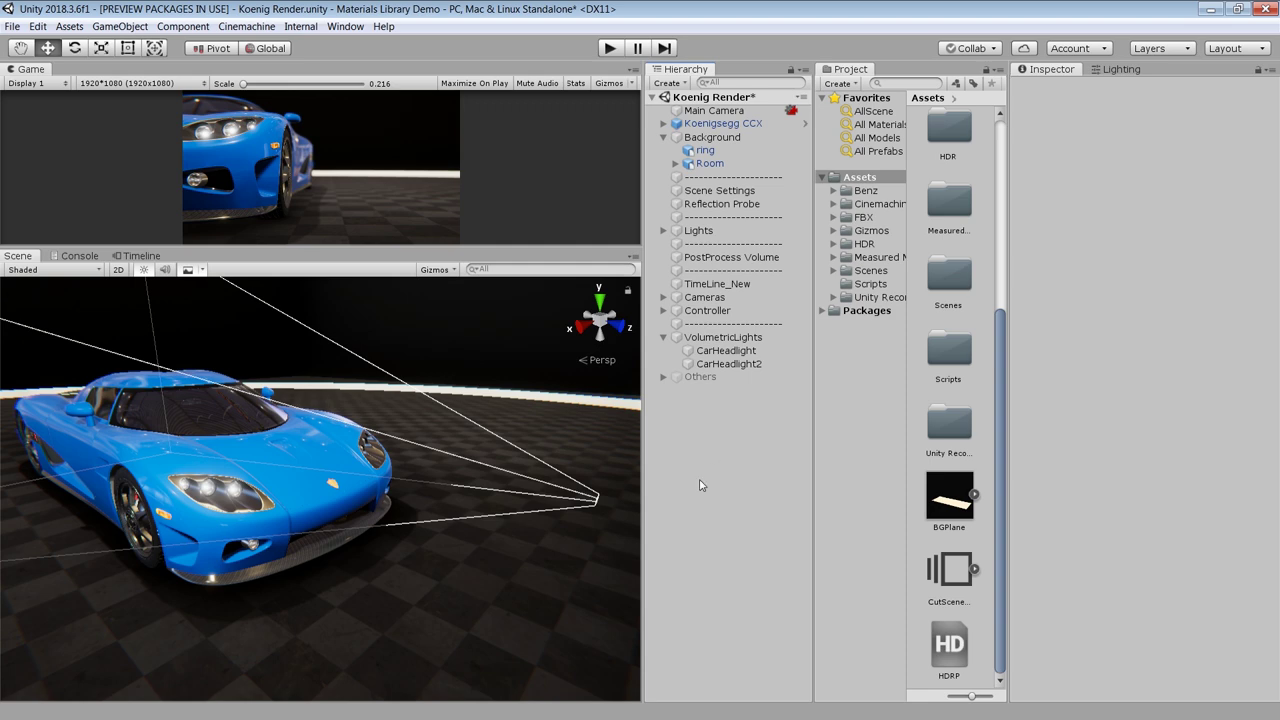
- Enable the Volumetric Fog override in the Scene Settings volume and view the headlight beams
click(720, 190)
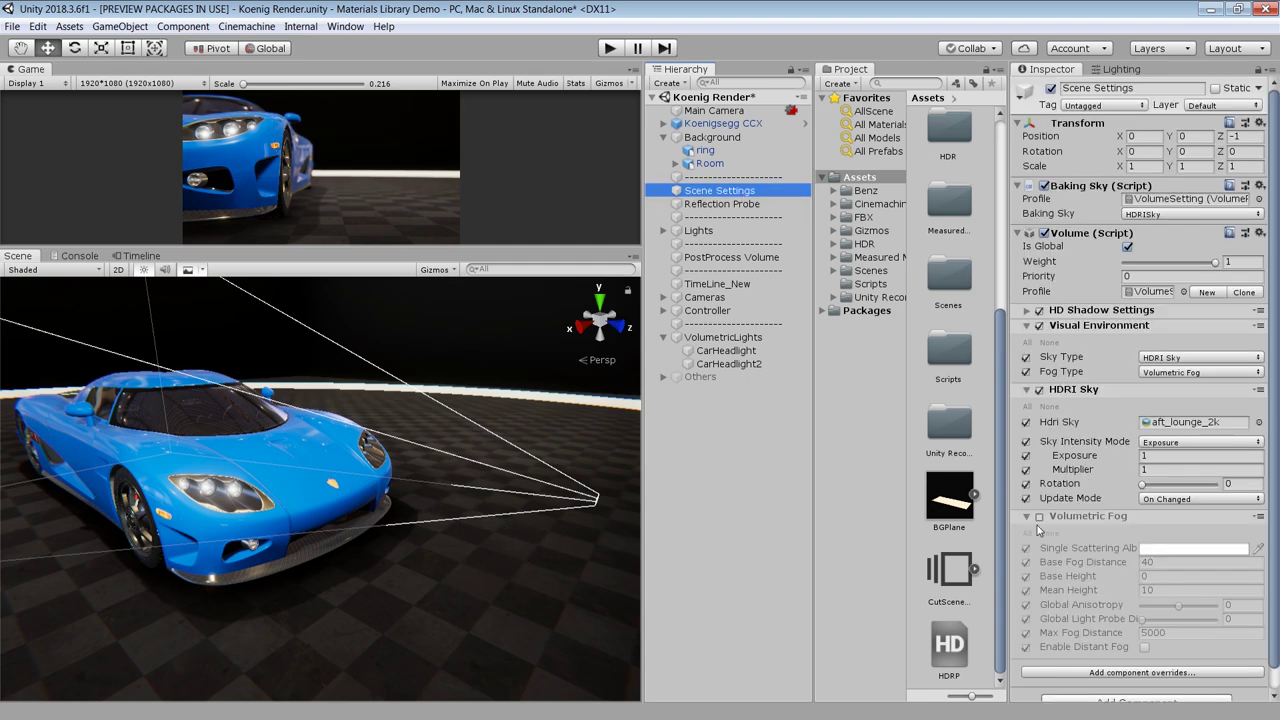
click(1039, 518)
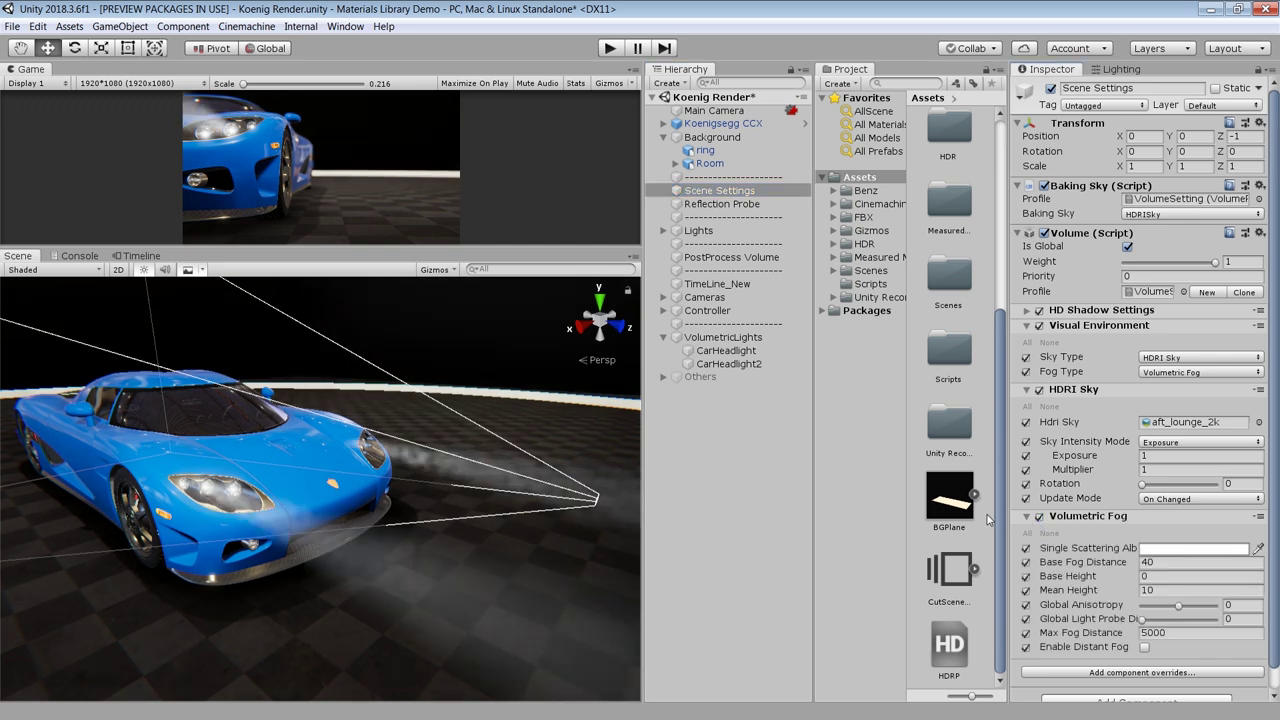
alt+drag(392, 455, 460, 470)
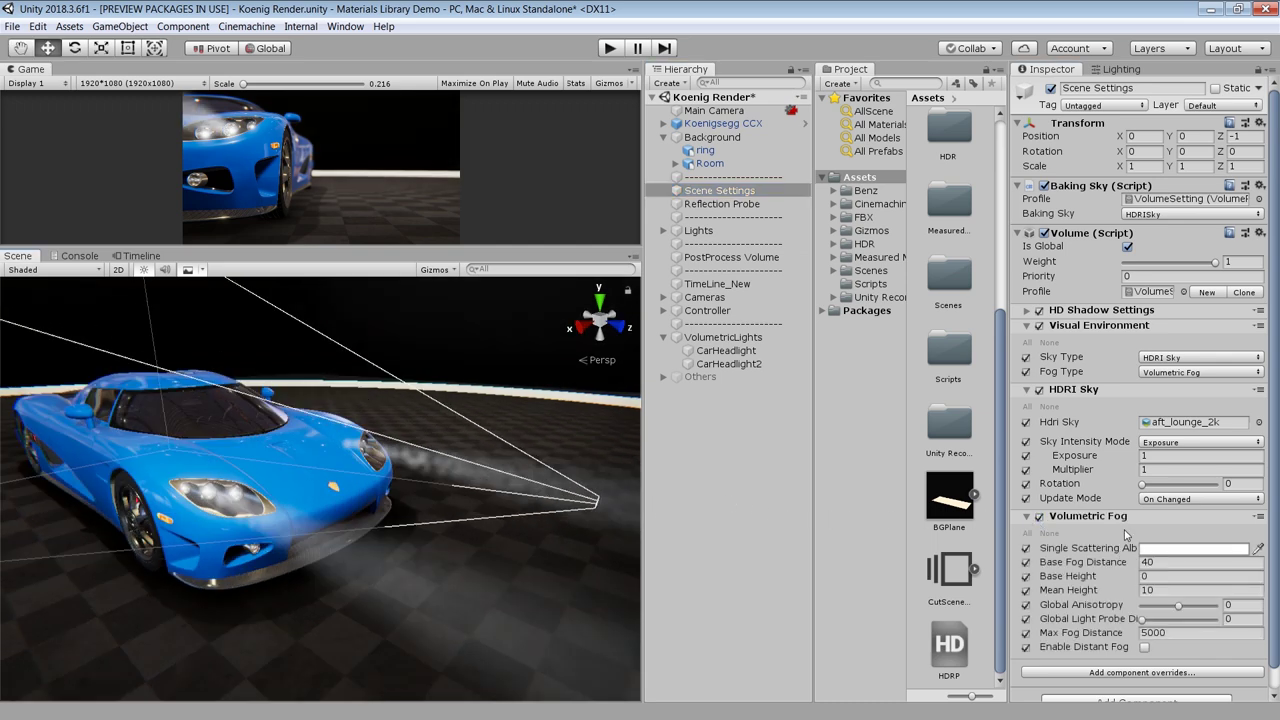
- Show the Visual Environment fog type options and the list of volume component overrides available for Scene Settings
click(1166, 372)
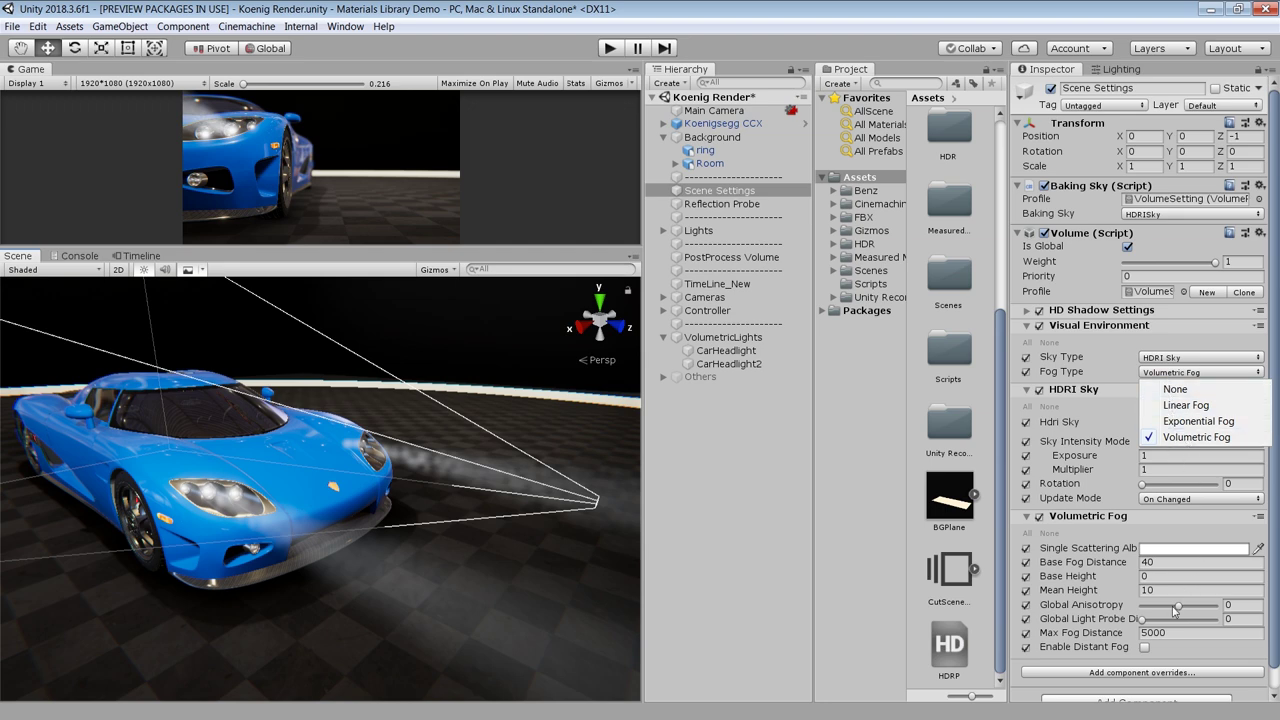
click(1145, 673)
click(1145, 673)
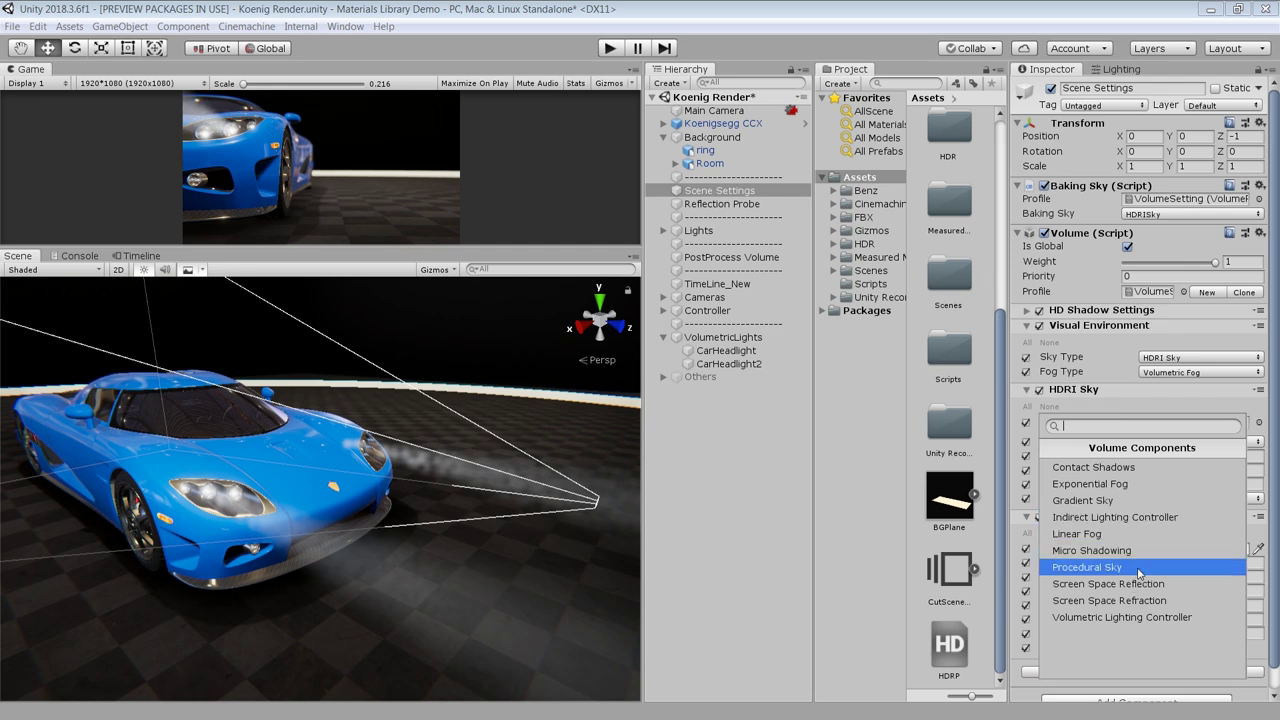
click(1276, 539)
- Reset the Volumetric Fog override of Scene Settings and turn on all of its property overrides
click(1258, 517)
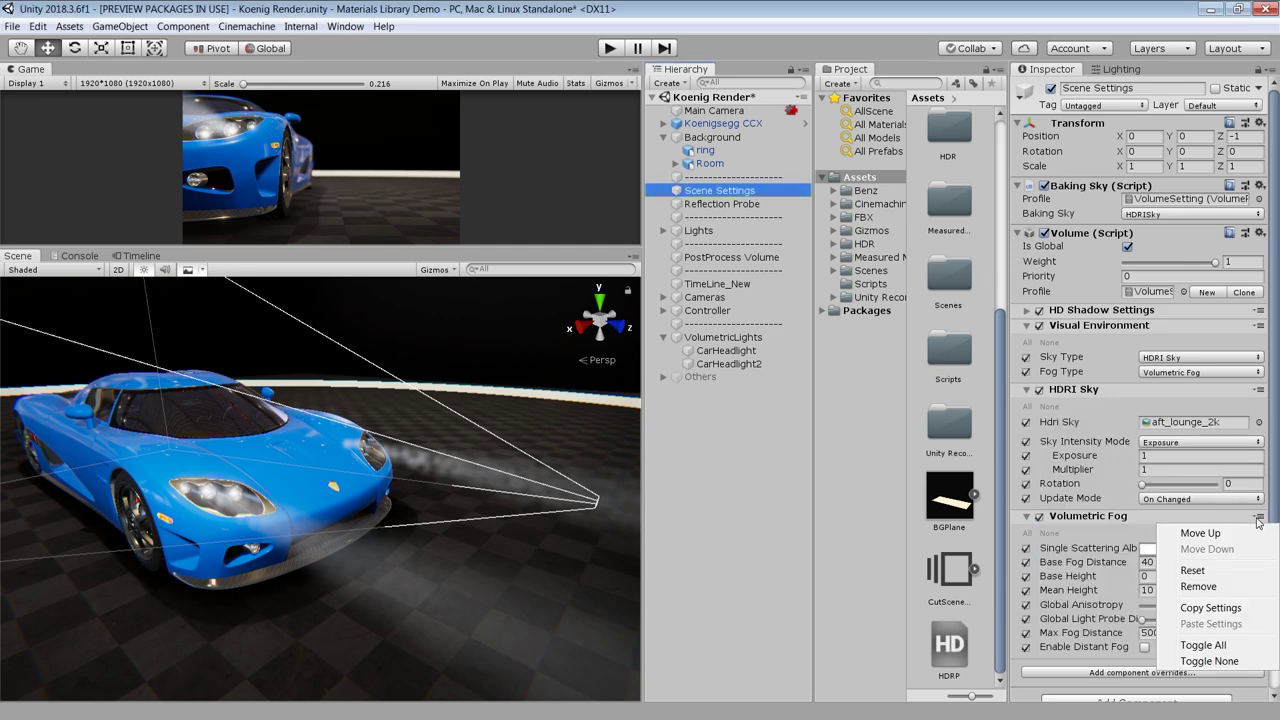
click(1193, 570)
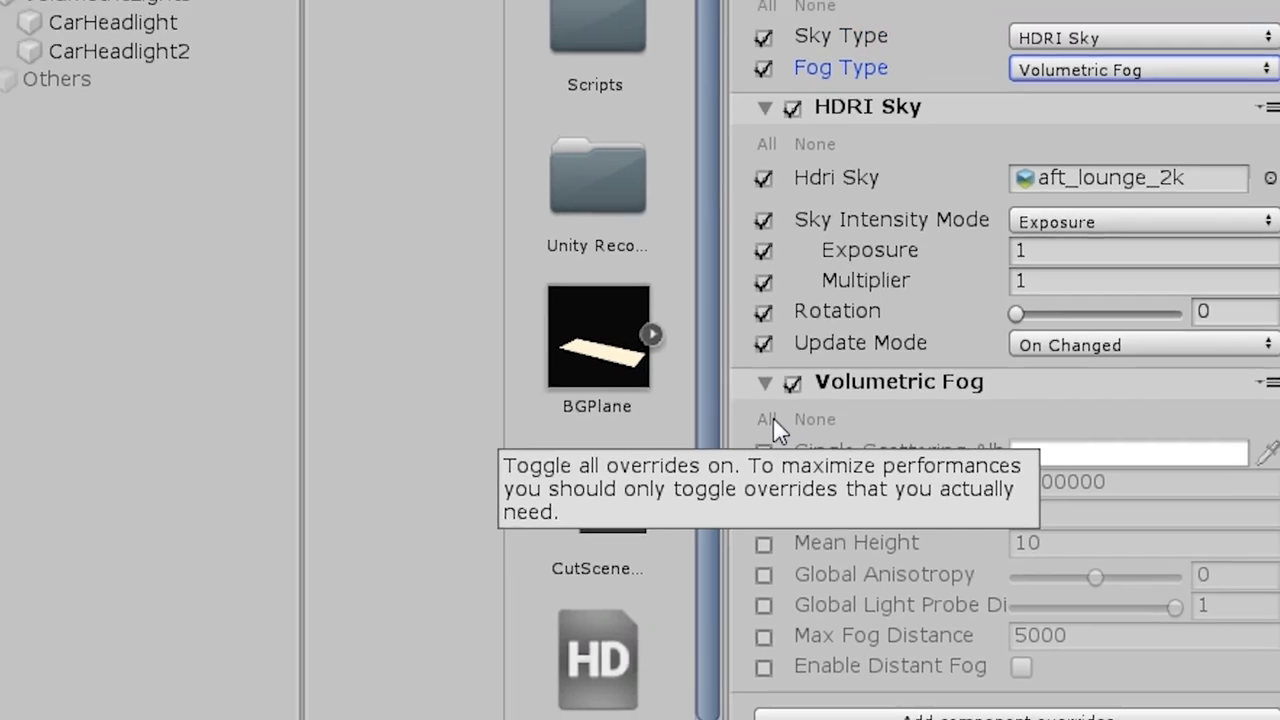
click(731, 402)
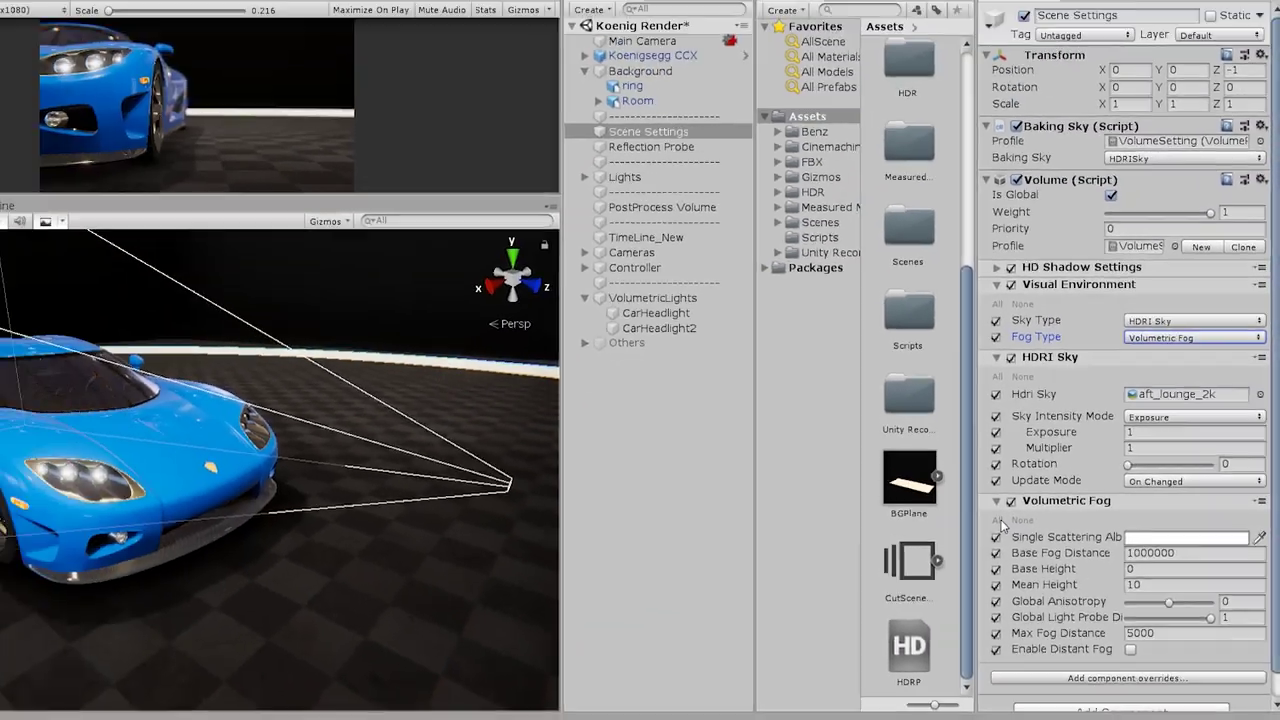
- Lower the Volumetric Fog's Base Fog Distance to 1 and set its Global Light Probe Dimmer to 0
click(1156, 473)
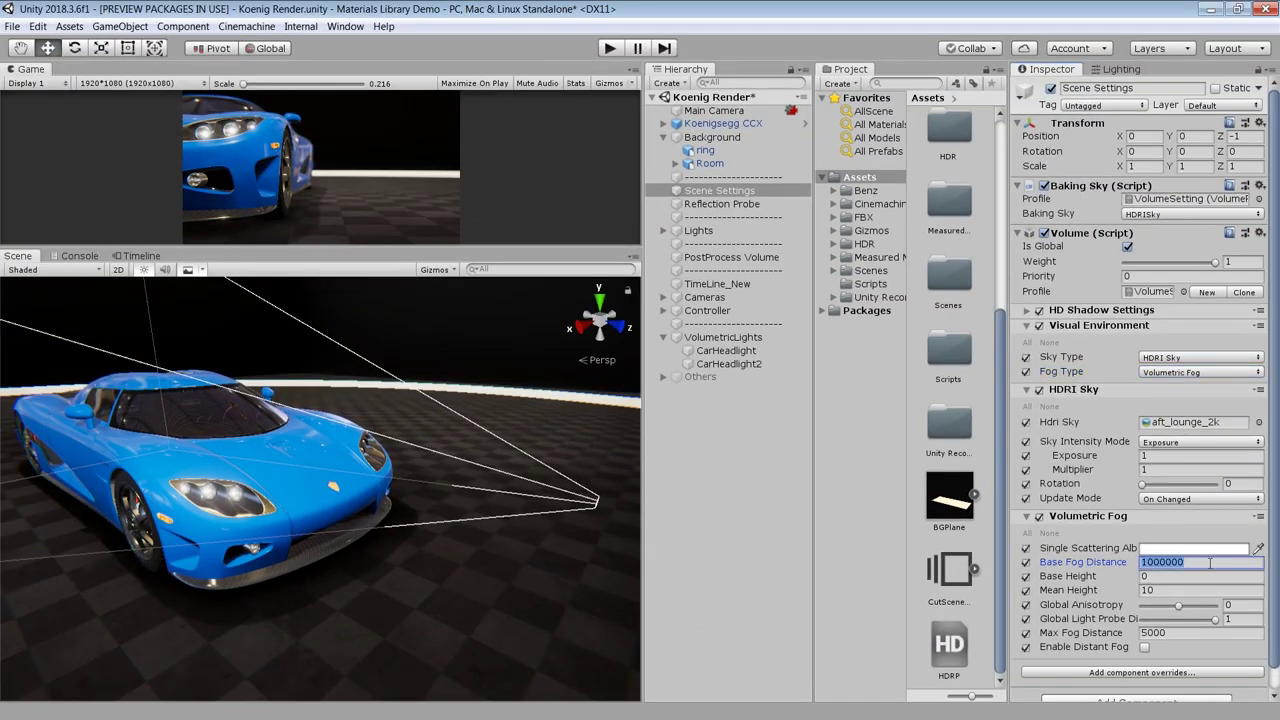
text(0)
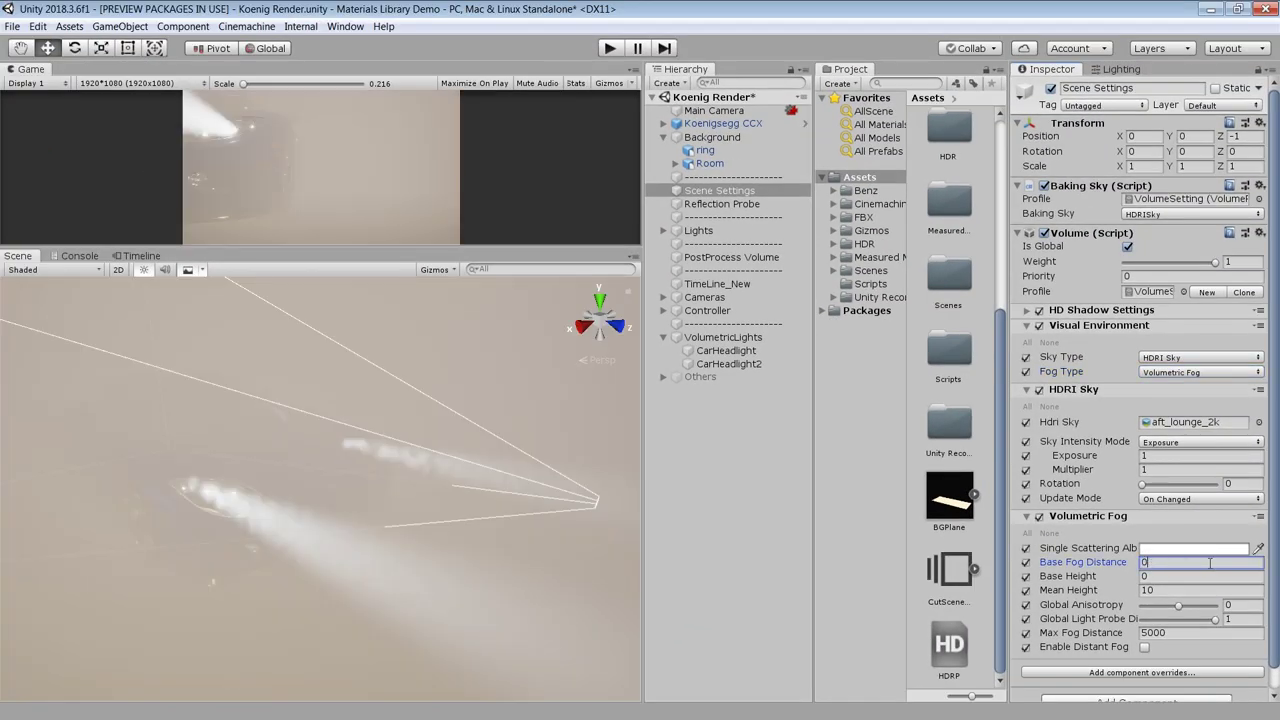
drag(1215, 619, 1110, 625)
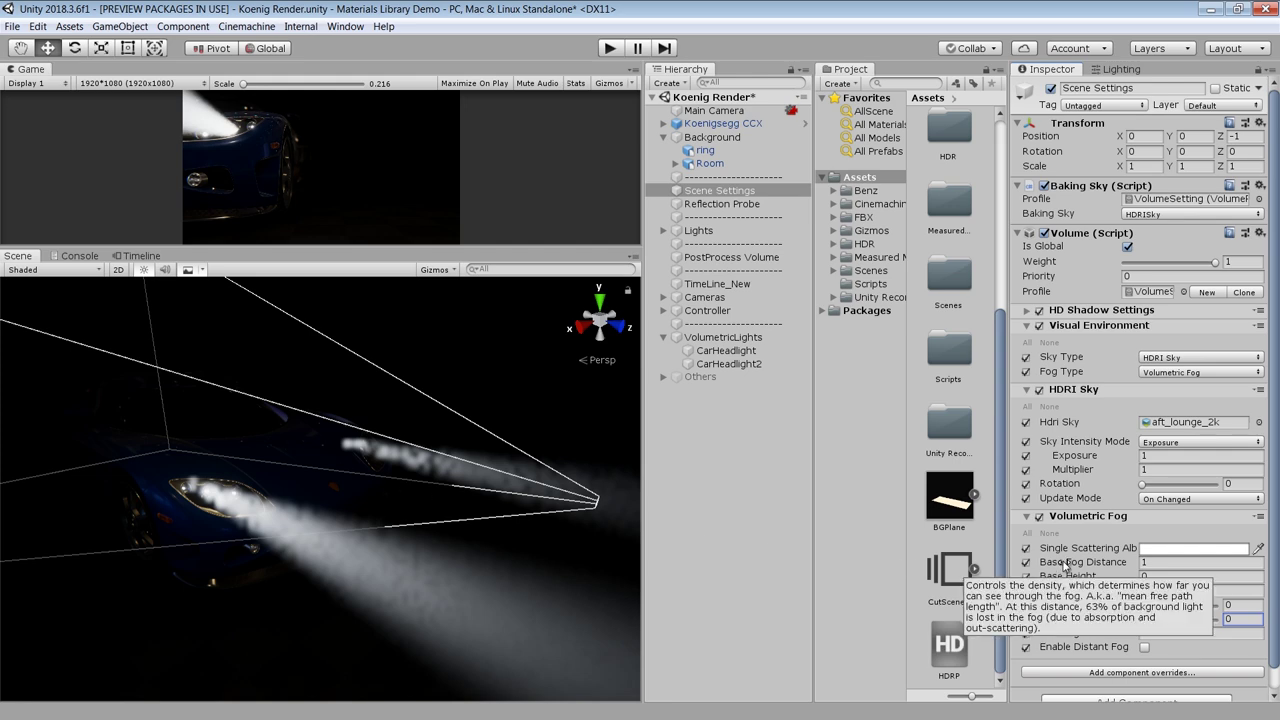
- Try a Base Fog Distance of 158, set it to 40 instead, and check the beams around the car
drag(1065, 566, 480, 609)
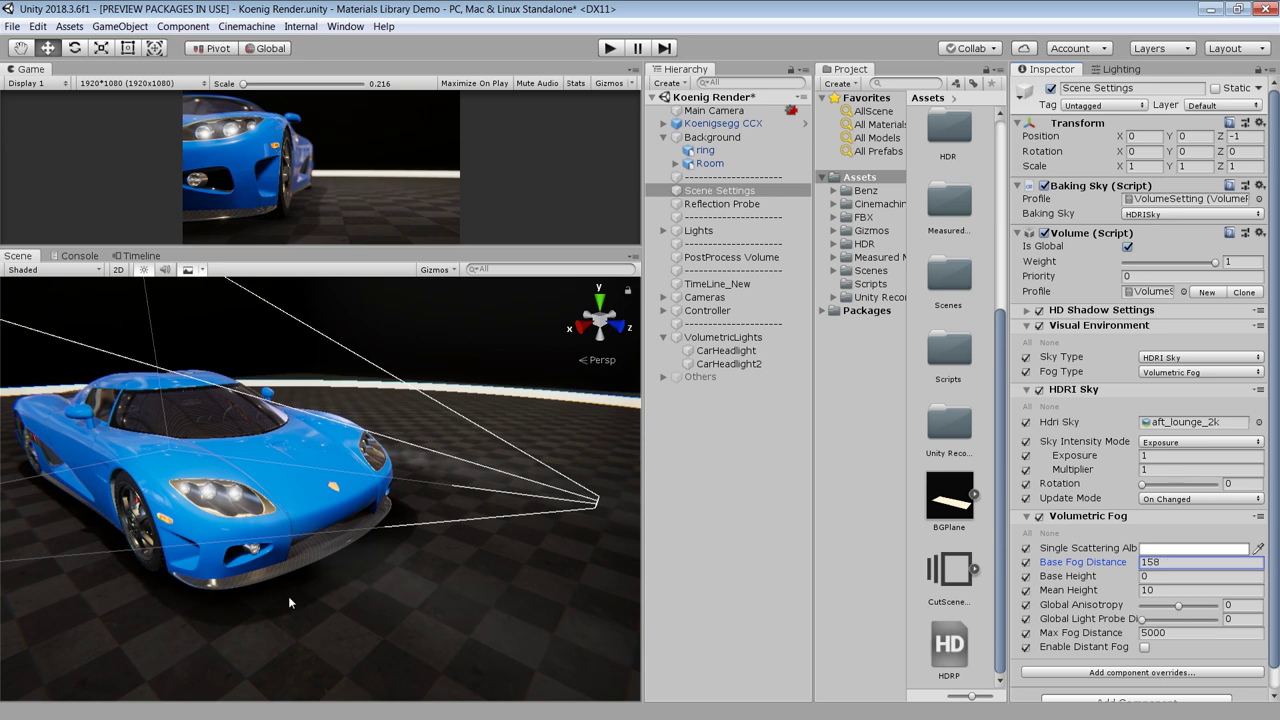
click(1207, 562)
text(40)
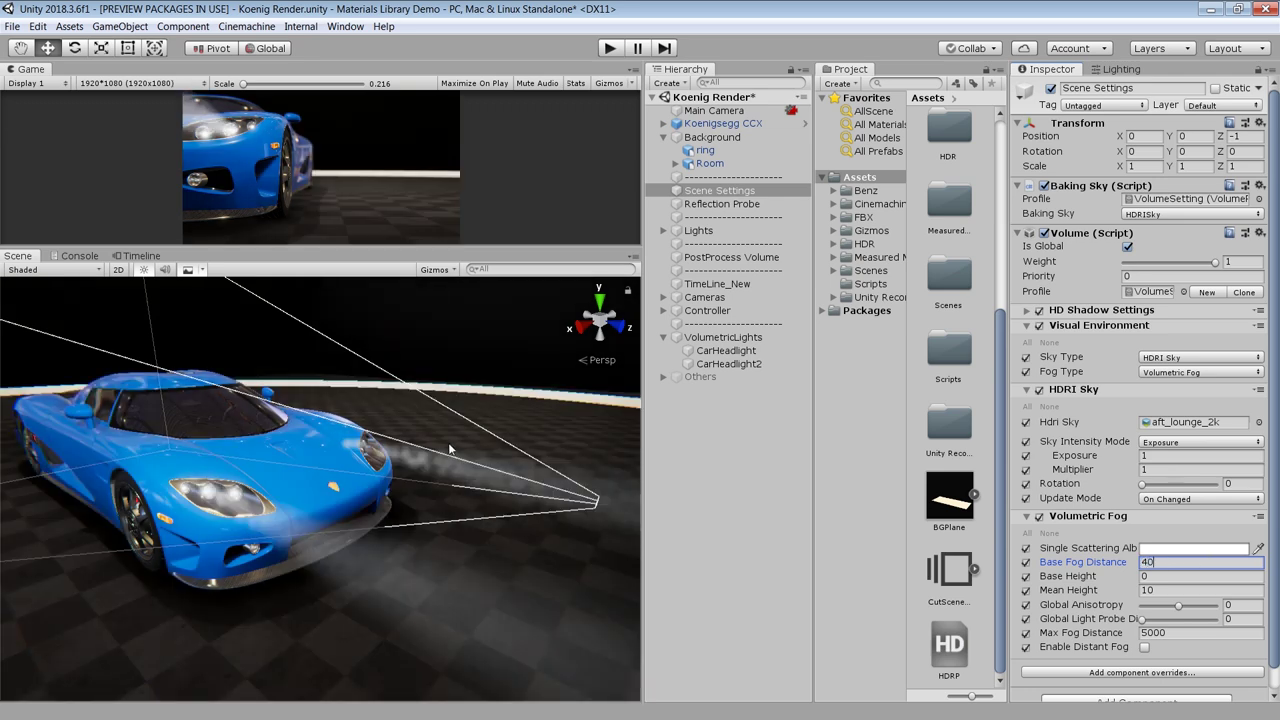
alt+drag(449, 485, 391, 474)
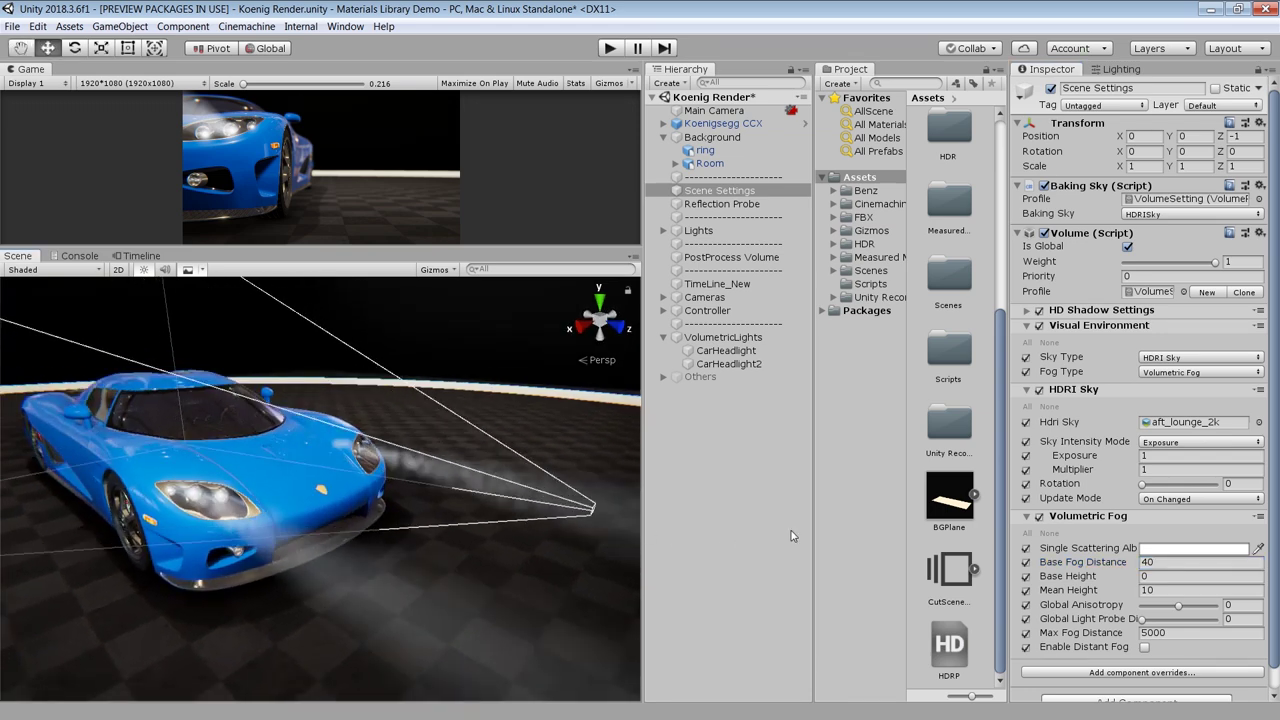
- Enable High quality for Volumetrics in the HDRP asset and check the smoothness of the headlight beam up close
click(783, 528)
click(944, 642)
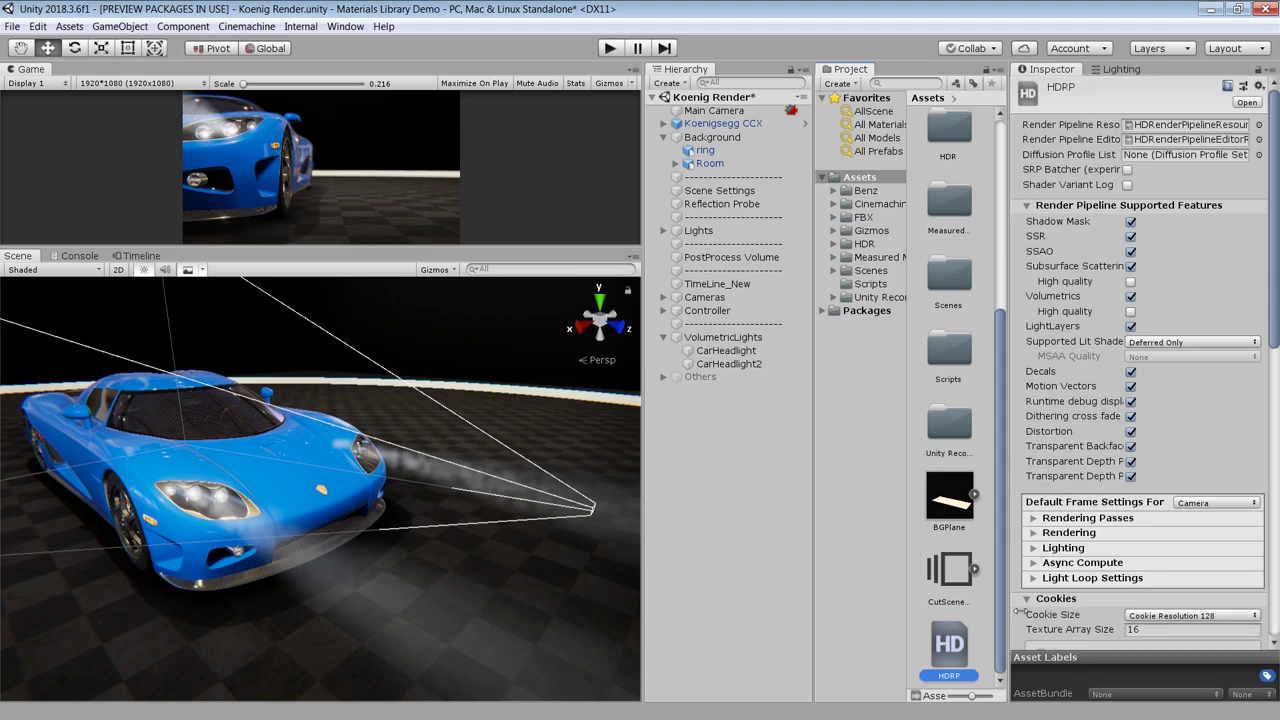
click(1130, 311)
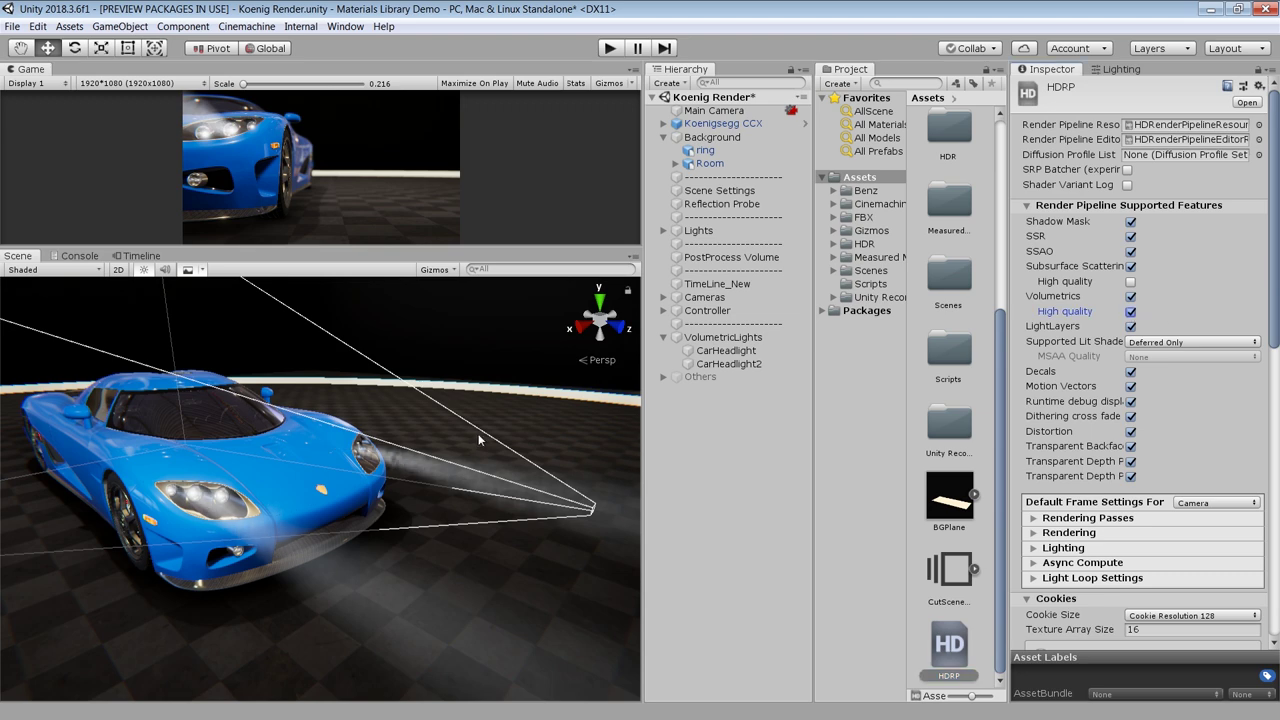
alt+drag(478, 439, 366, 402)
scroll(354, 426, up, 4)
- Add a Volumetric Lighting Controller override to the Scene Settings volume
click(731, 190)
scroll(1176, 600, down, 2)
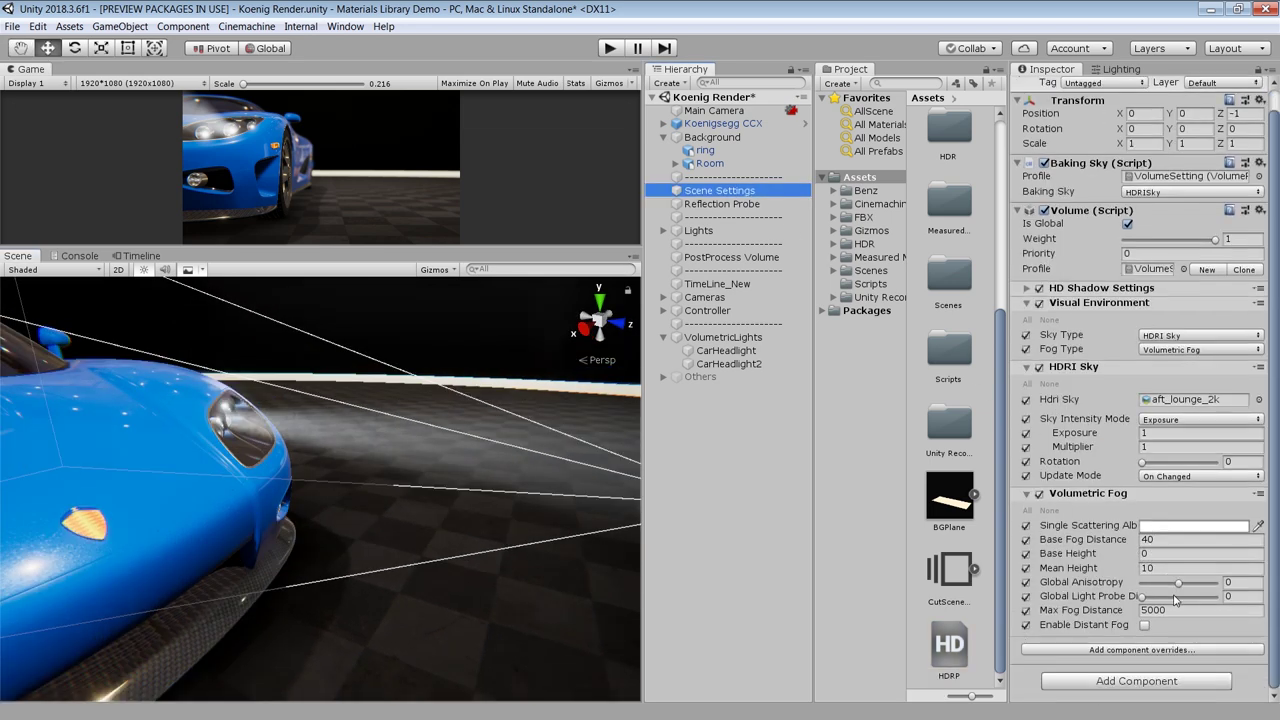
click(1142, 649)
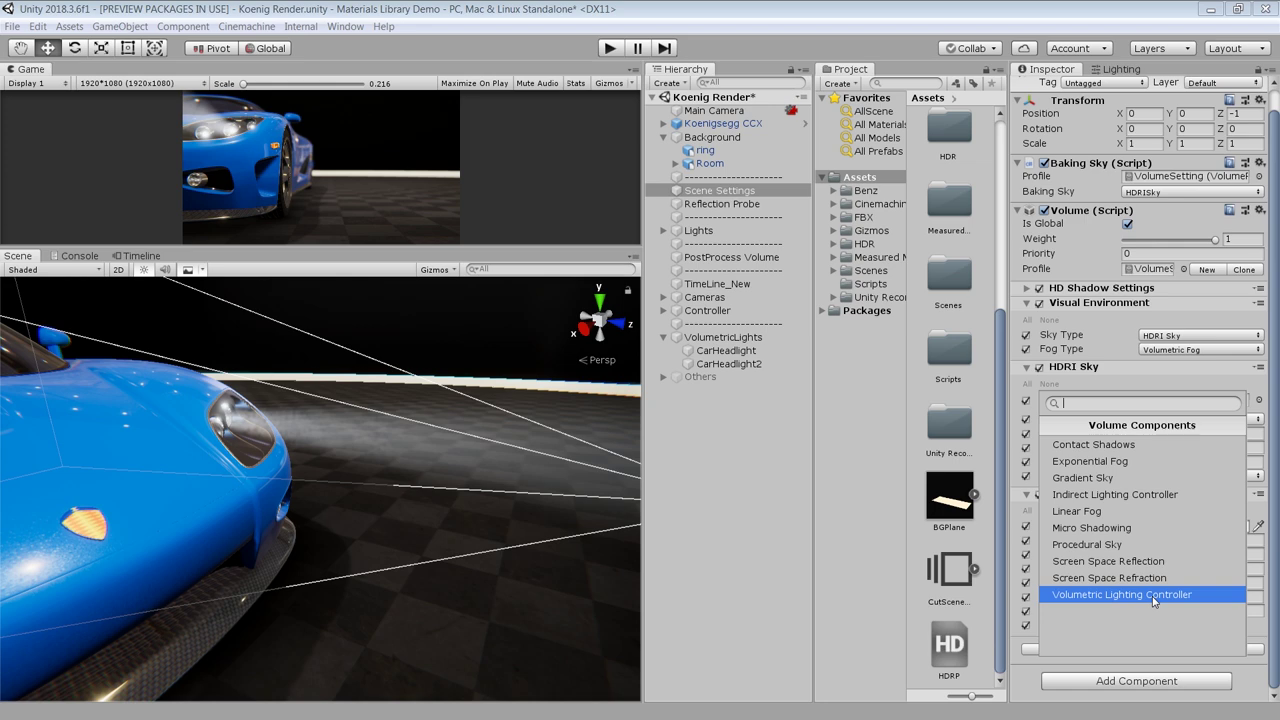
click(1122, 594)
scroll(1165, 560, down, 2)
- Set the Volumetric Lighting Controller's Depth Extent to 2.87, view the car from farther away, and adjust the extent again
click(1165, 612)
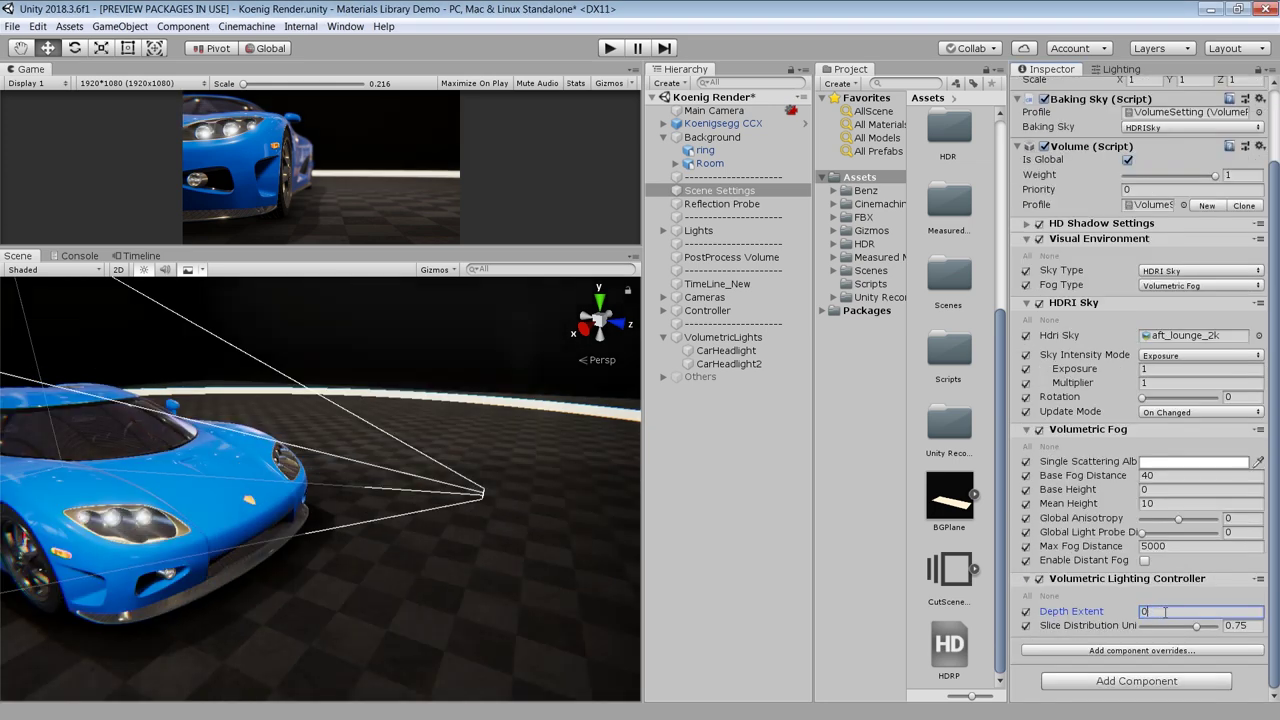
text(2.33)
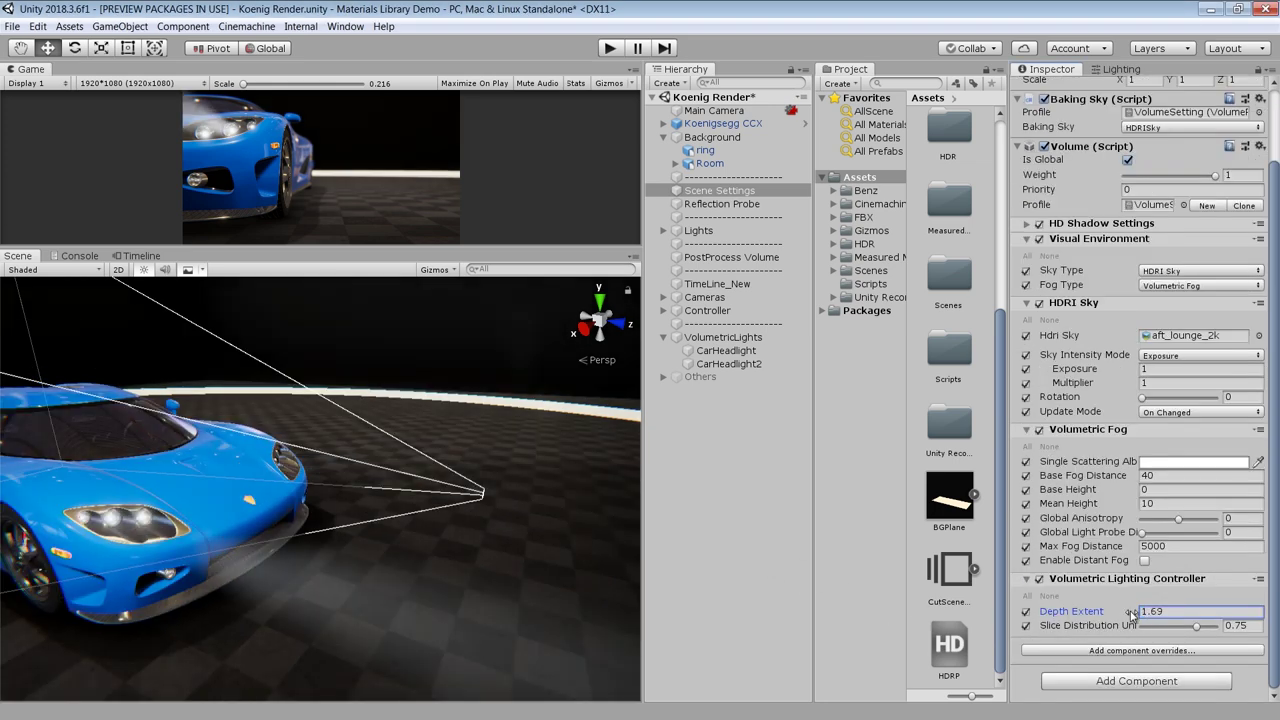
mouse_move(1150, 615)
mouse_down()
mouse_move(1176, 617)
mouse_move(1165, 625)
mouse_up()
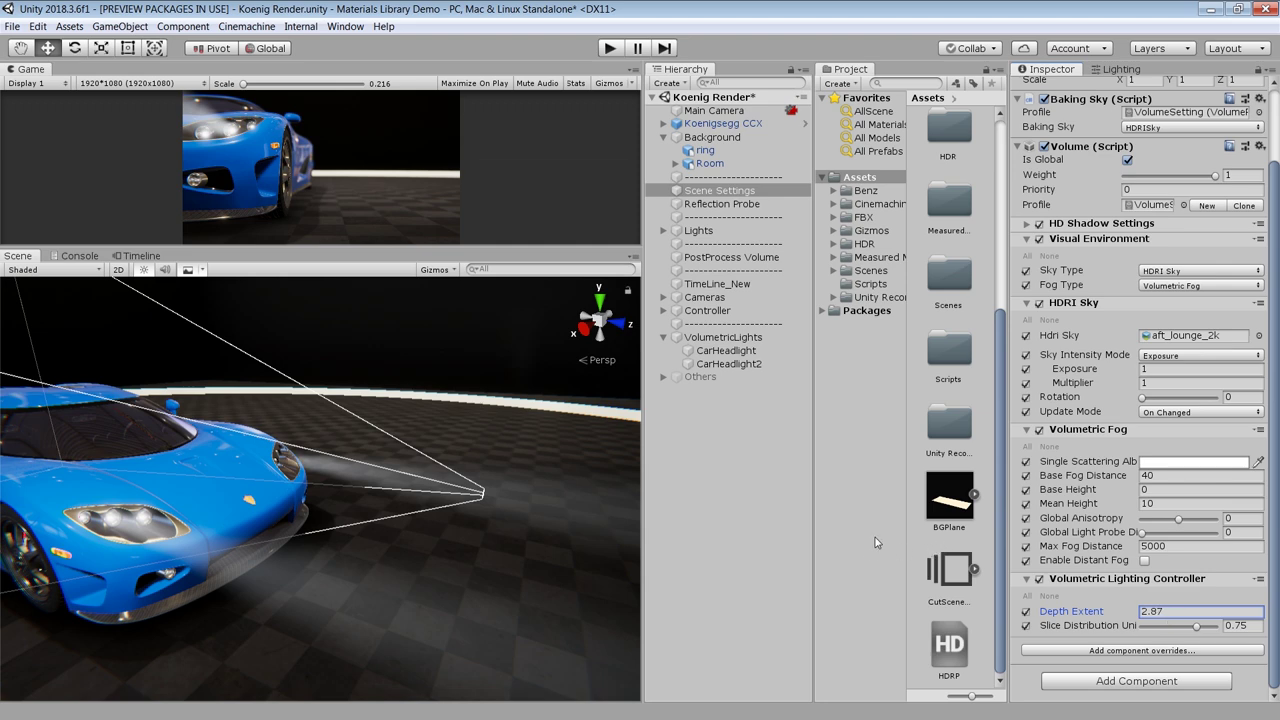
alt+right_drag(515, 568, 333, 482)
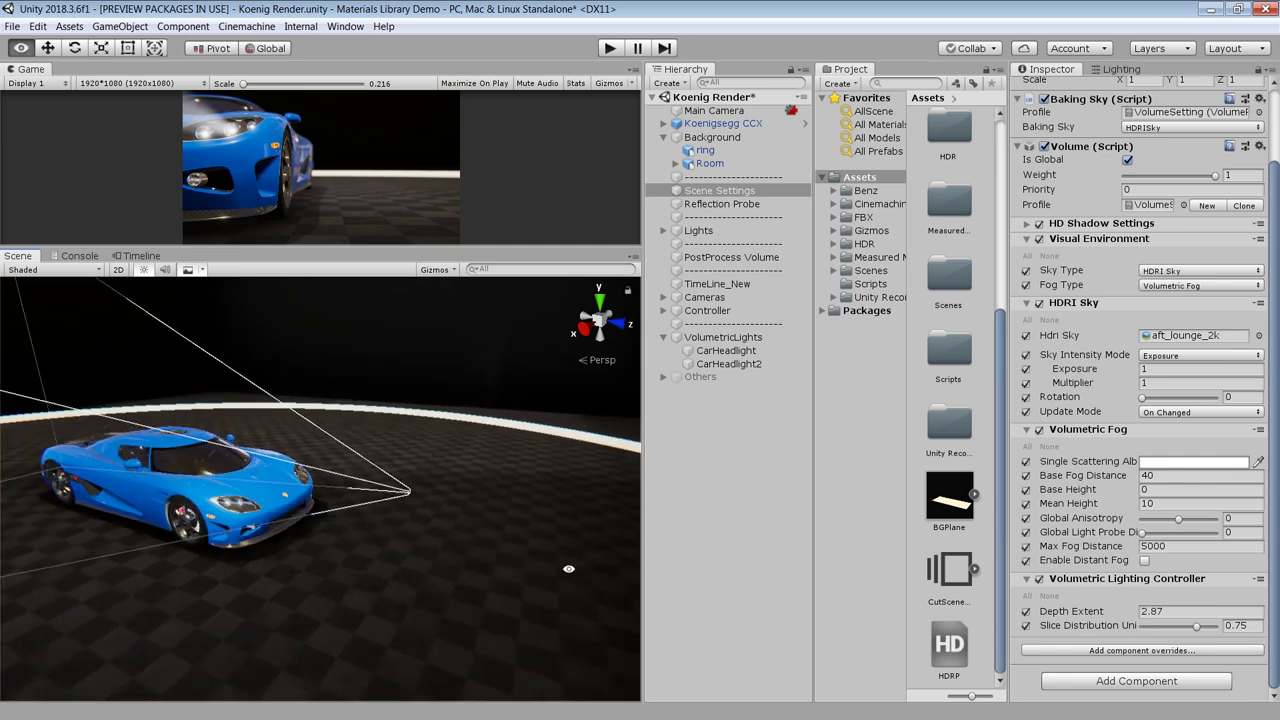
drag(1058, 618, 1170, 628)
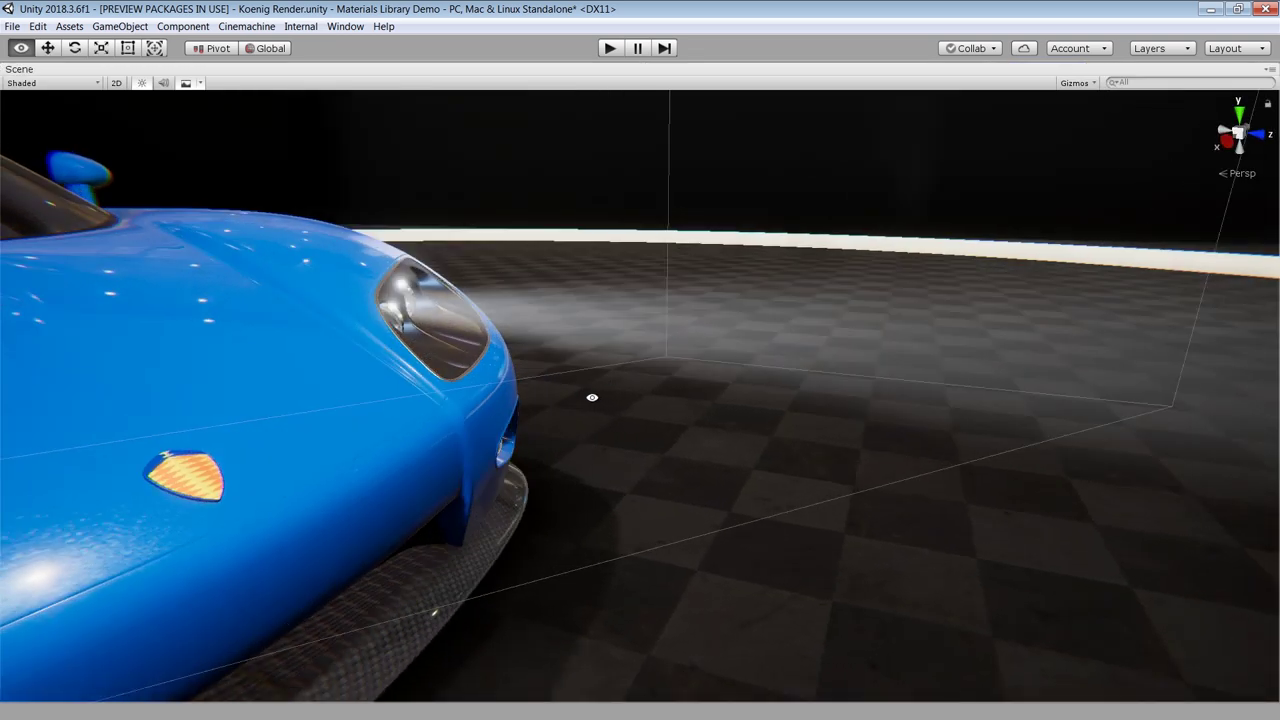
right_drag(586, 394, 600, 423)
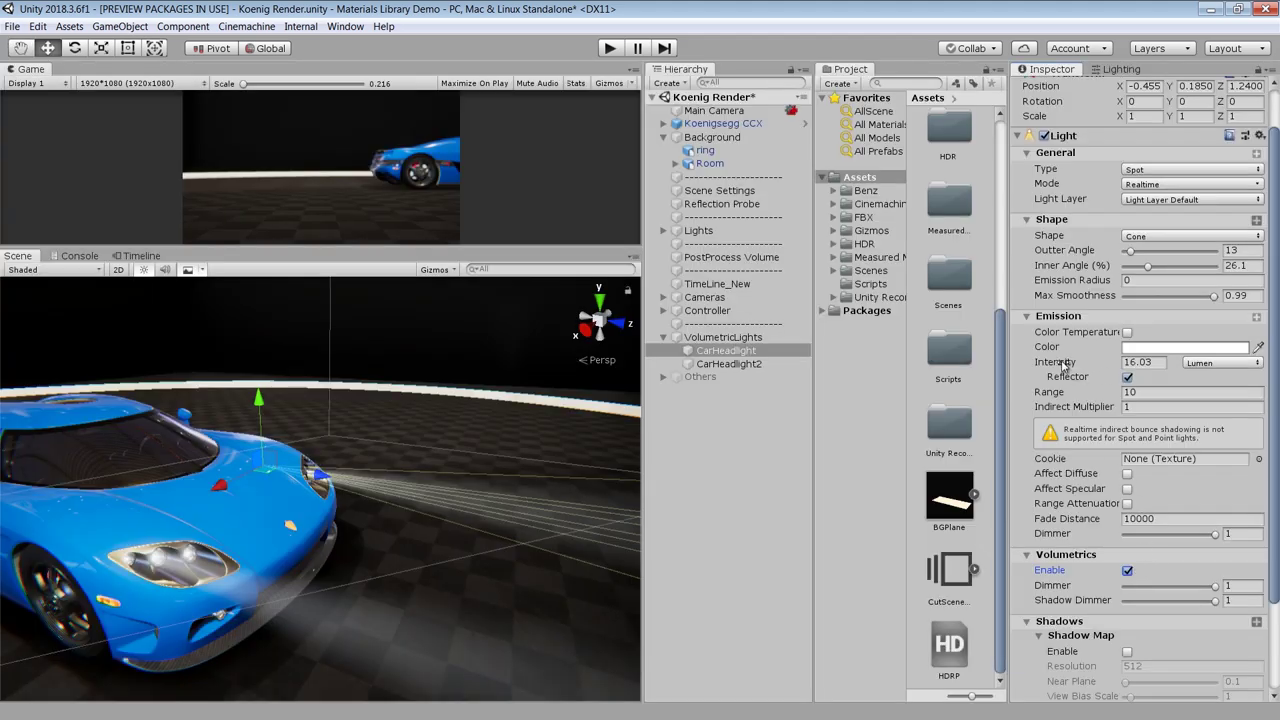
- Examine the headlight beams at the car's front and review the intensity and volumetric settings of the CarHeadlight spotlight
drag(1060, 367, 1000, 428)
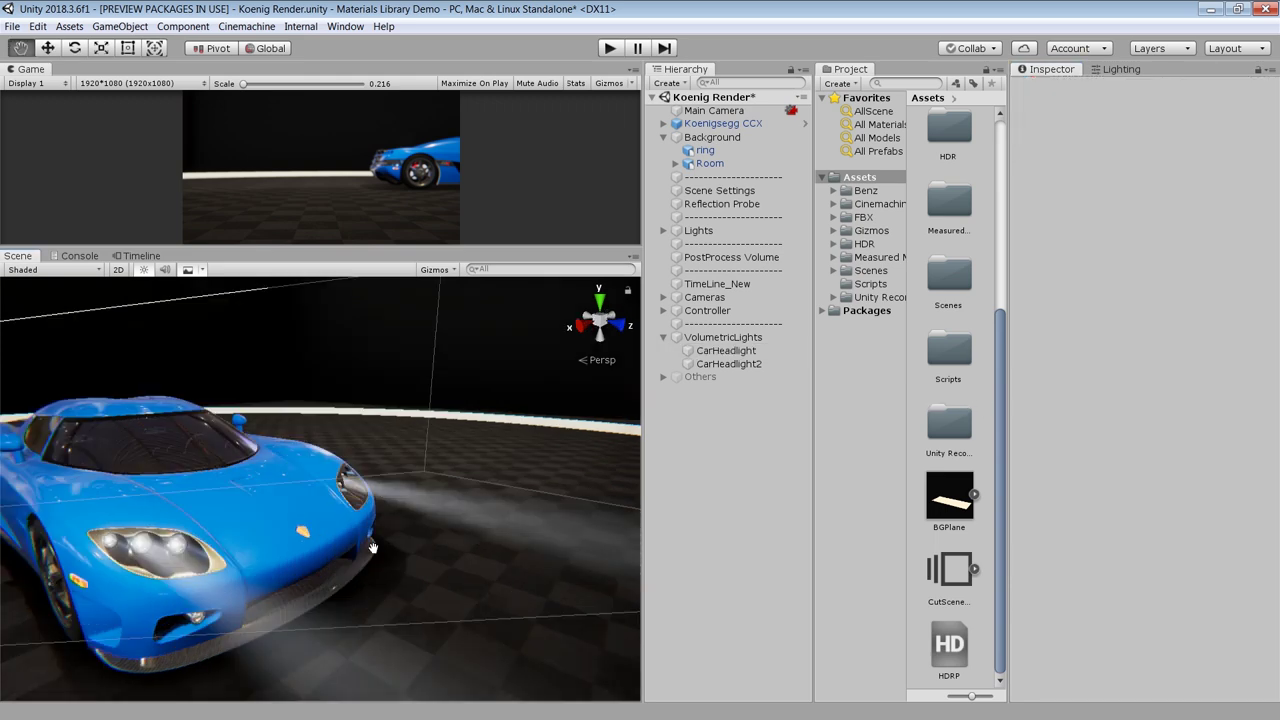
middle_drag(374, 548, 340, 545)
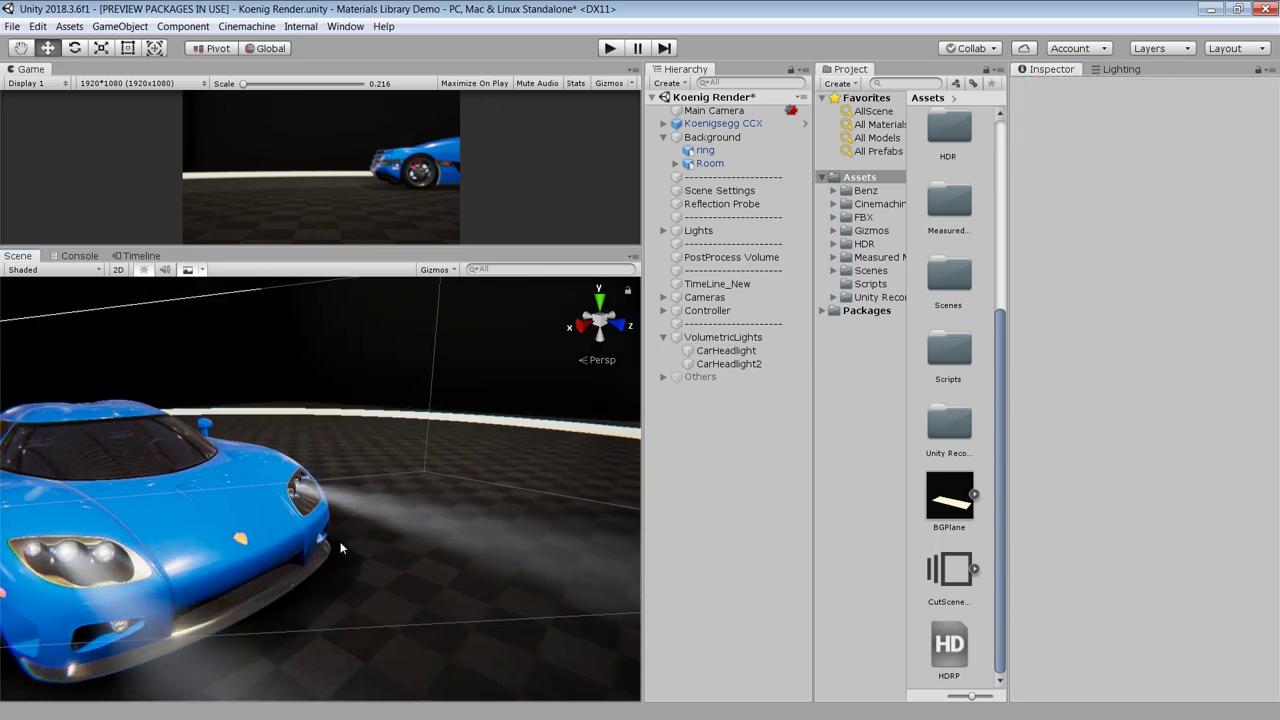
alt+drag(320, 512, 585, 485)
middle_drag(418, 448, 436, 441)
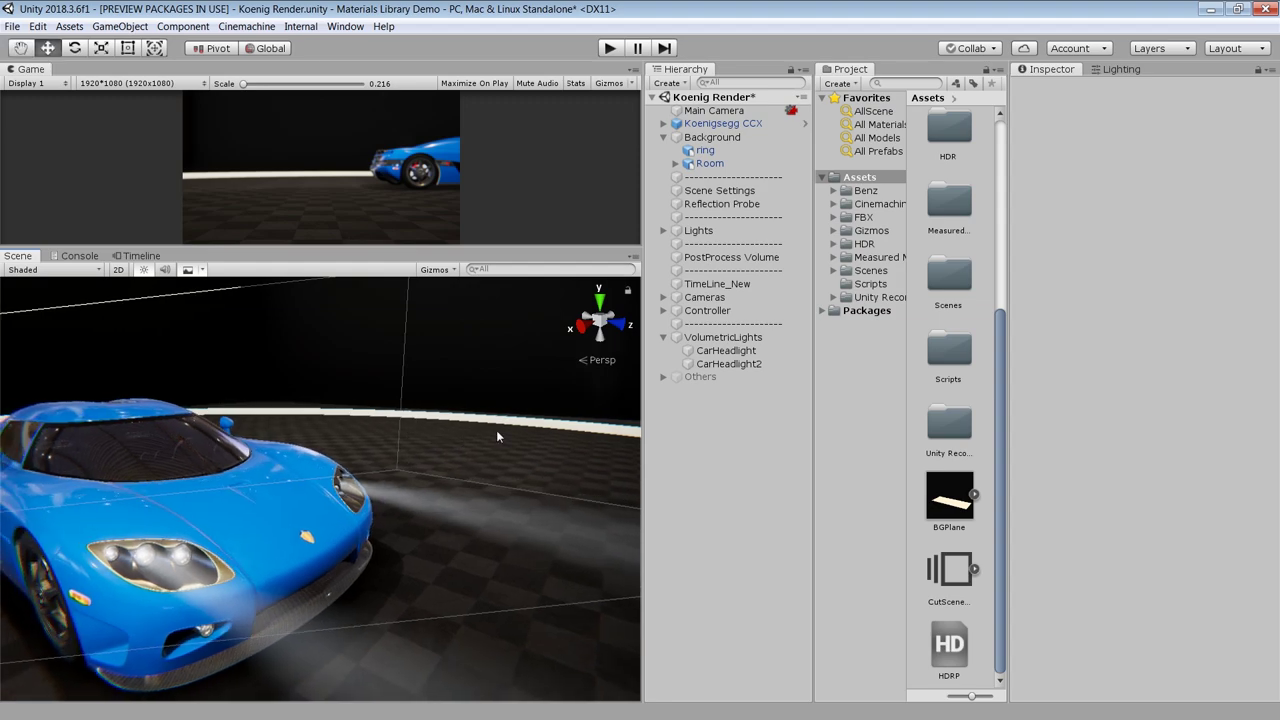
click(766, 365)
click(758, 352)
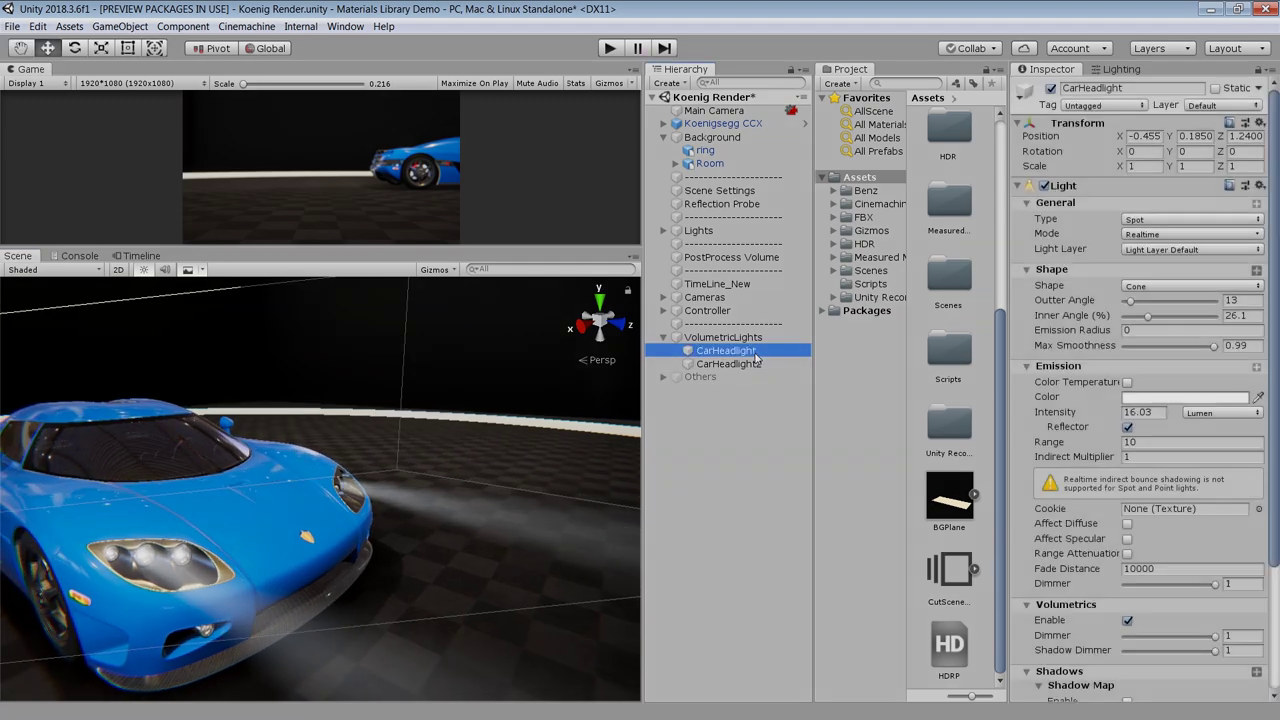
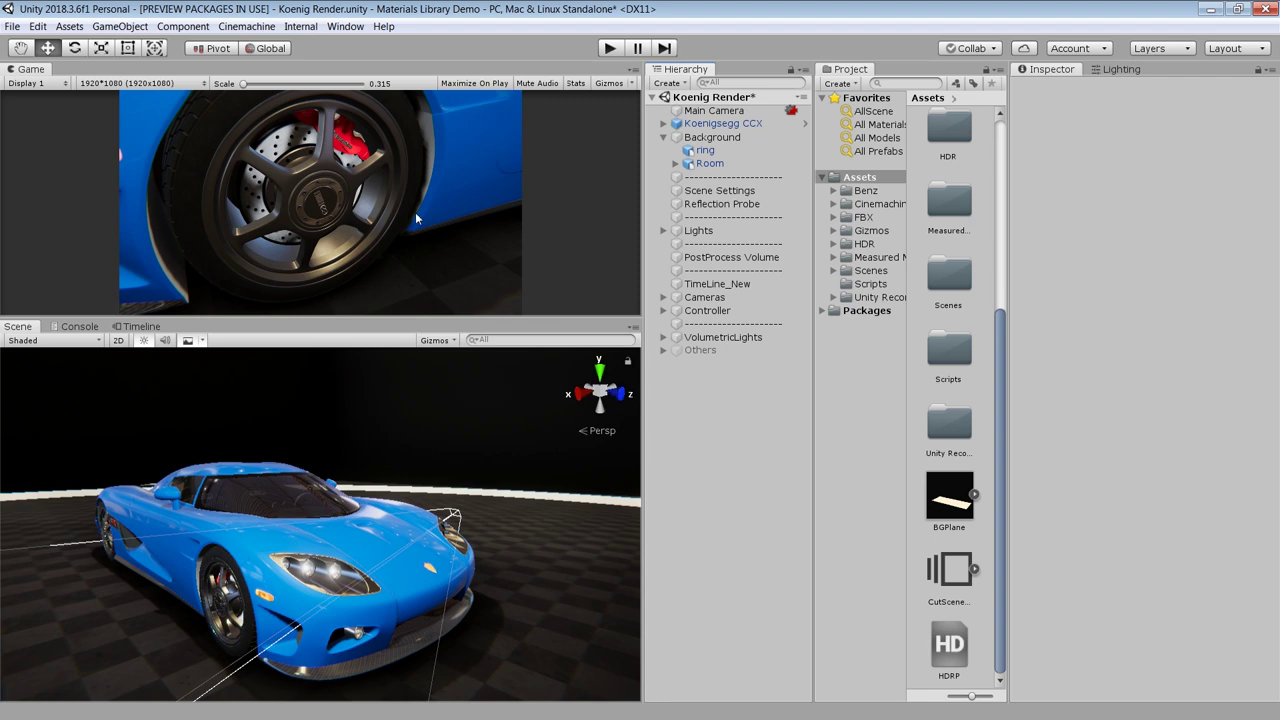
- Search the Asset Store for "unity recorder" and open the Unity Recorder asset by Unity Technologies
click(346, 27)
click(380, 100)
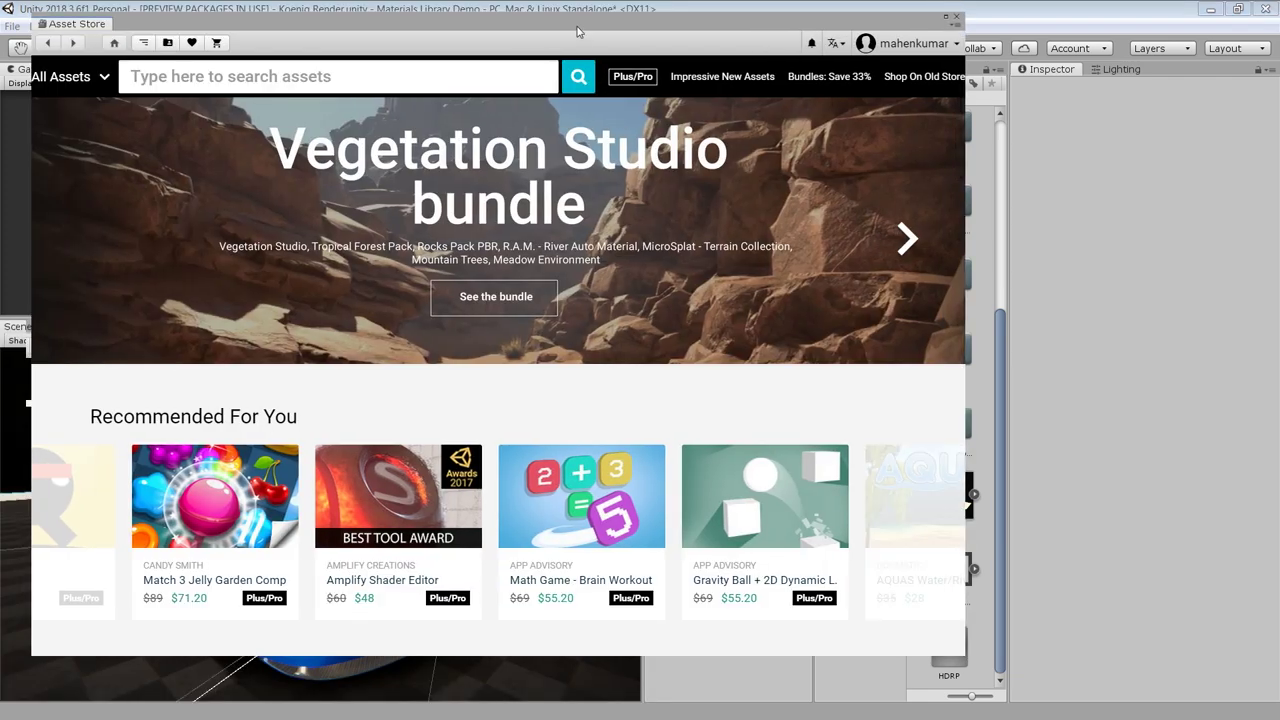
text(unity recorder)
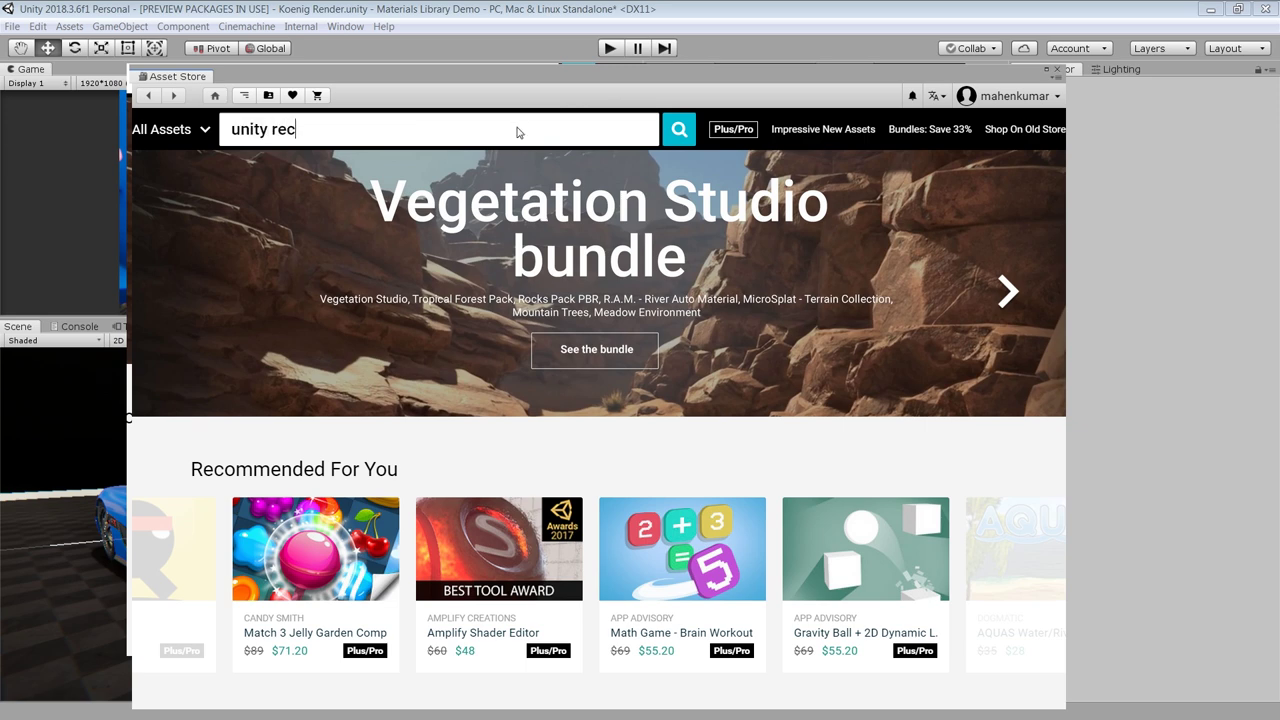
key(Return)
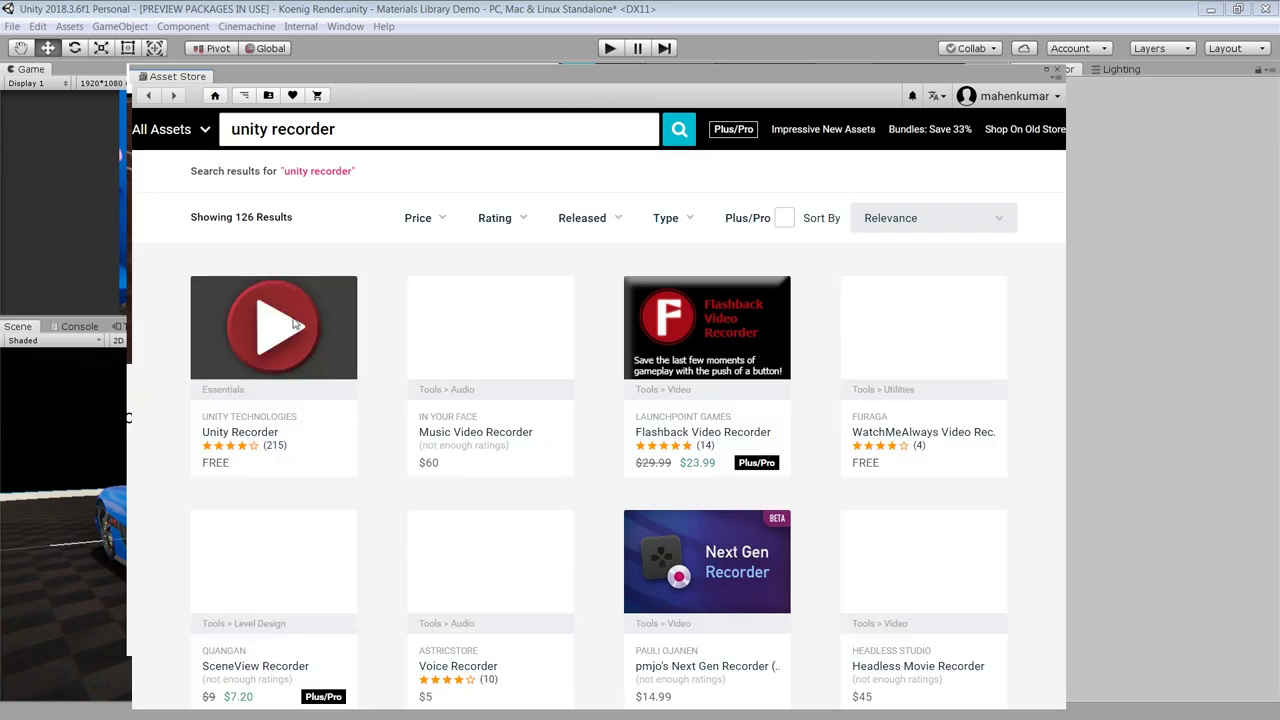
click(328, 298)
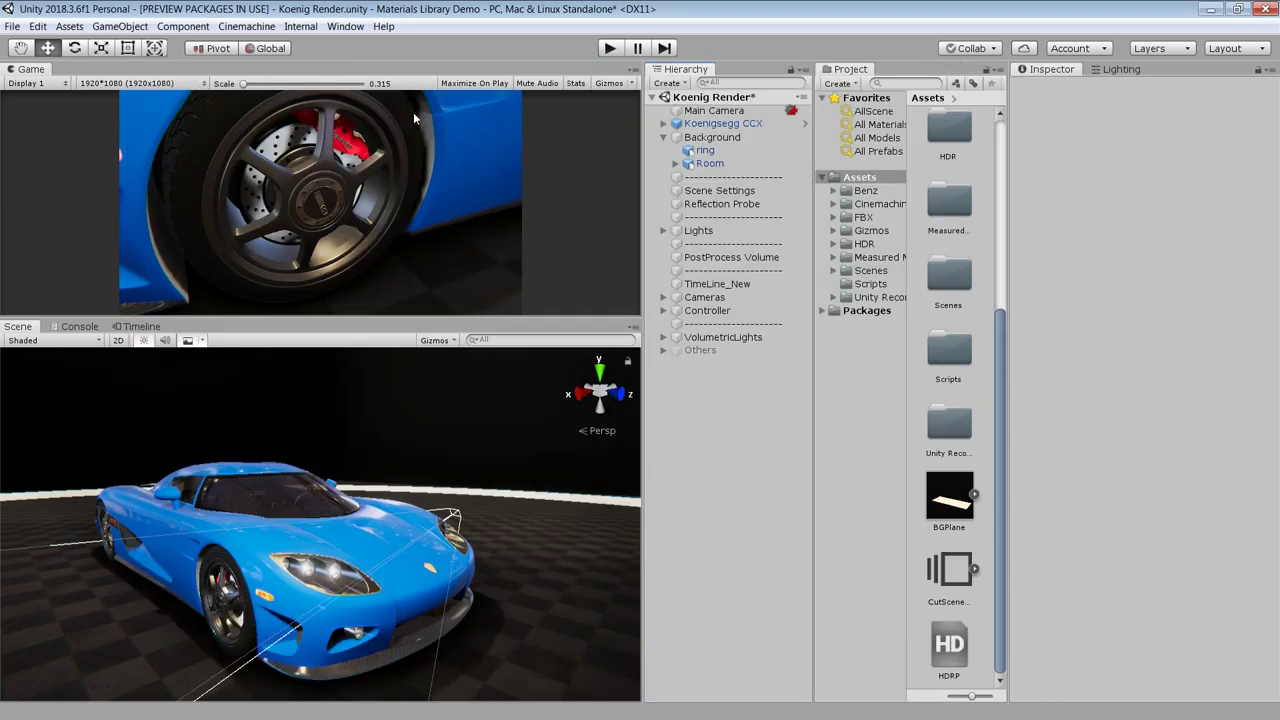
- Open the Recorder window and review the recorder types that can be added
click(348, 27)
mouse_move(460, 168)
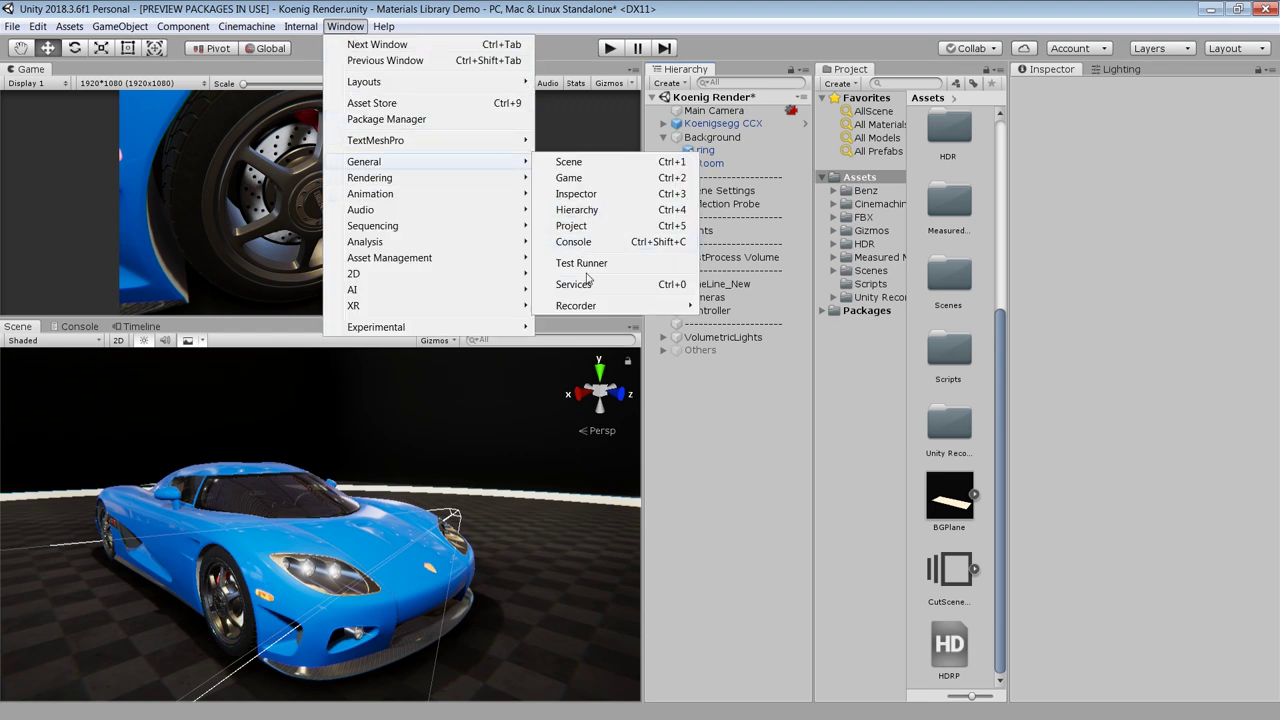
mouse_move(598, 306)
click(742, 306)
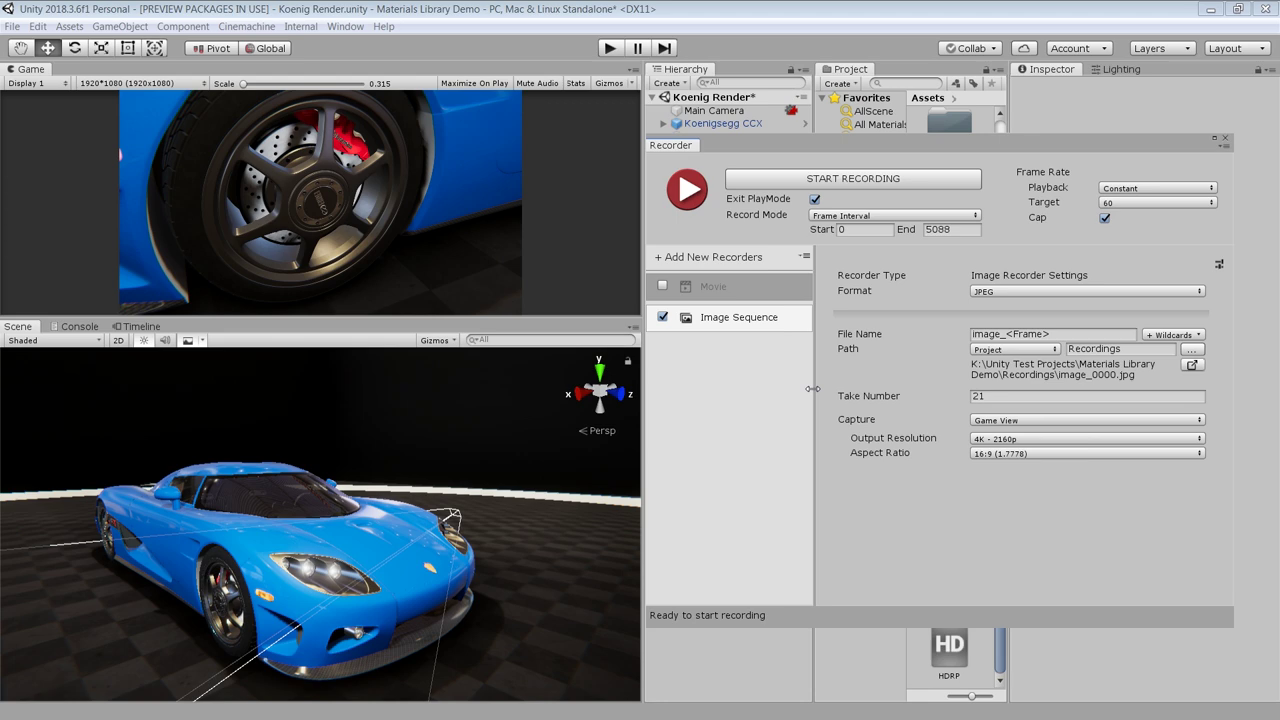
click(710, 257)
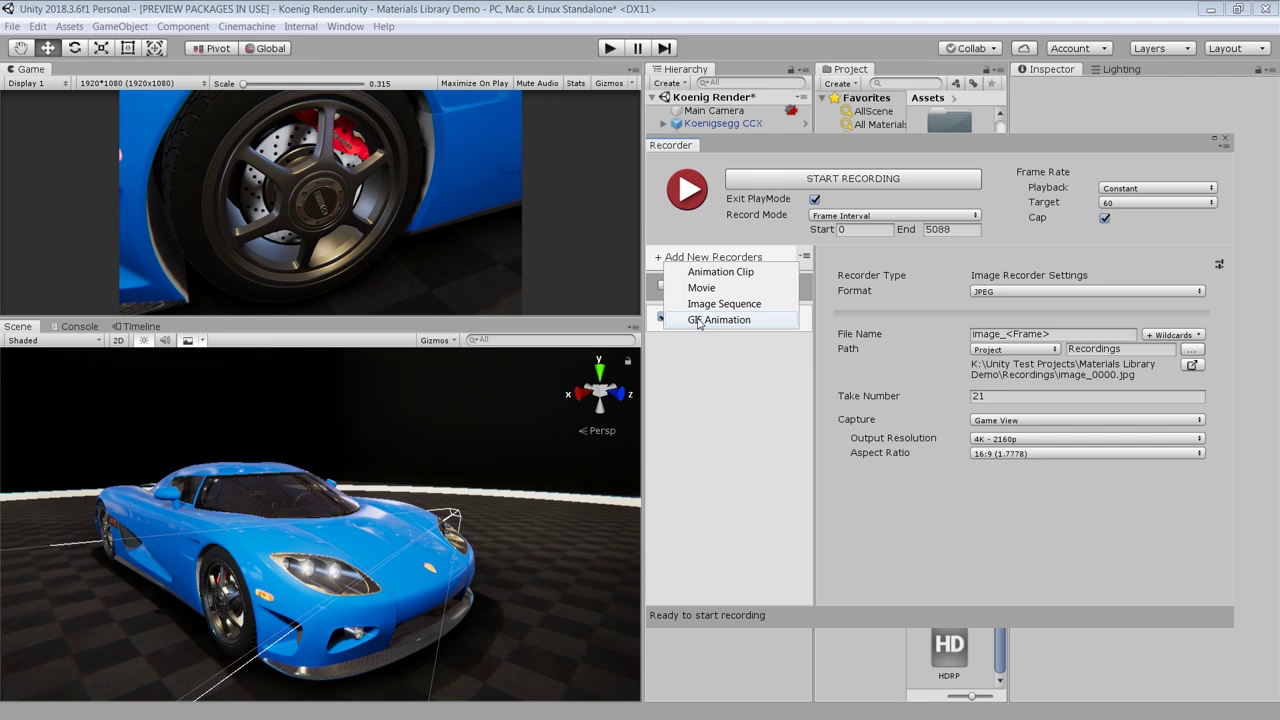
click(733, 381)
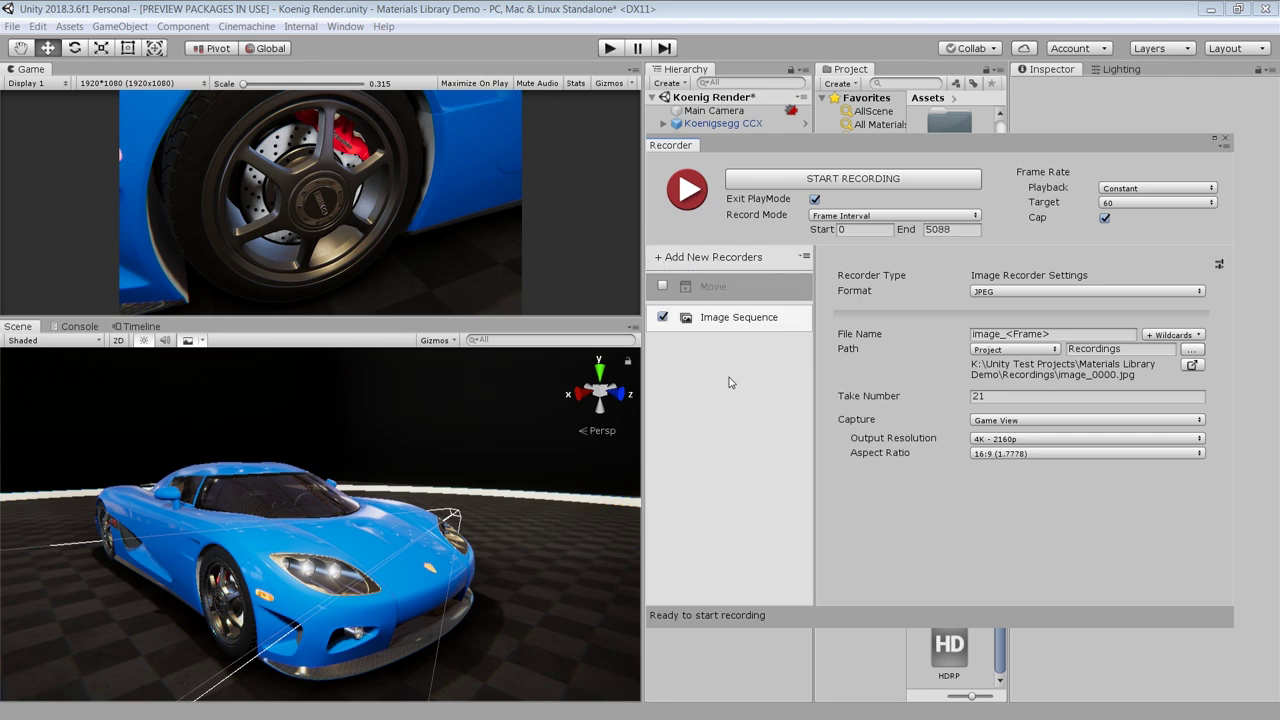
- Select the Image Sequence recorder and review its available image formats and output resolutions
click(741, 322)
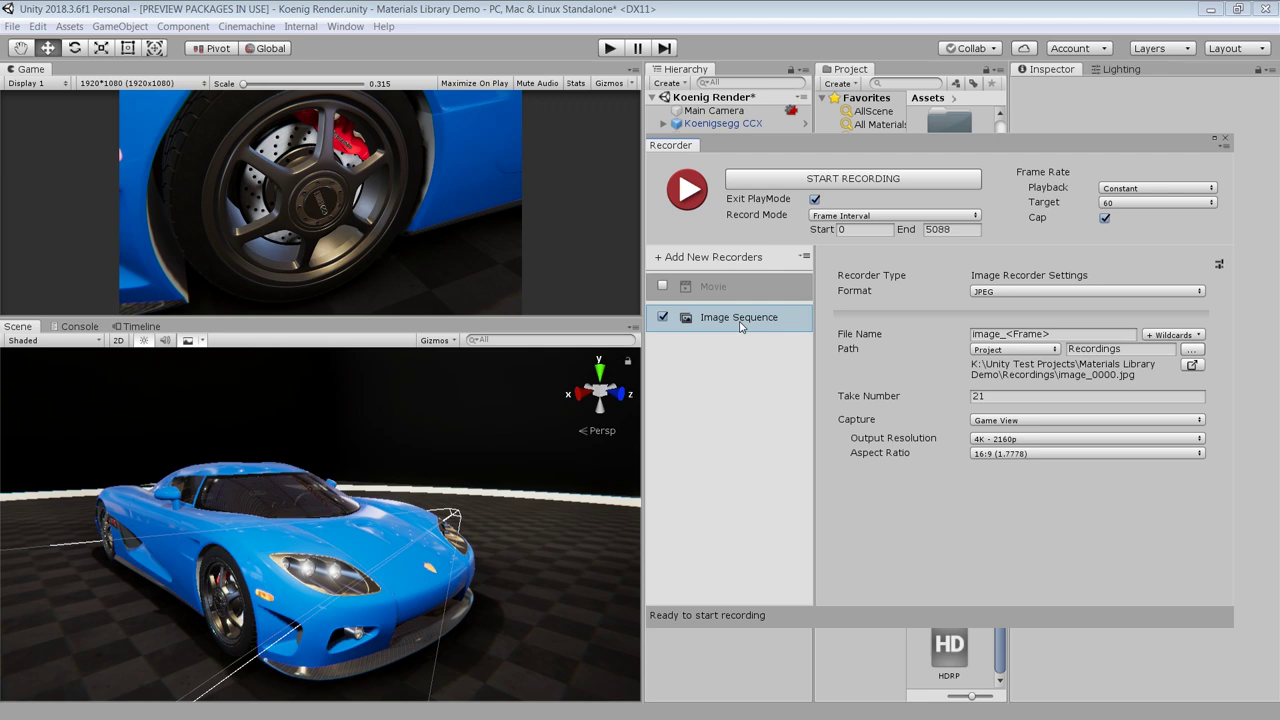
click(996, 292)
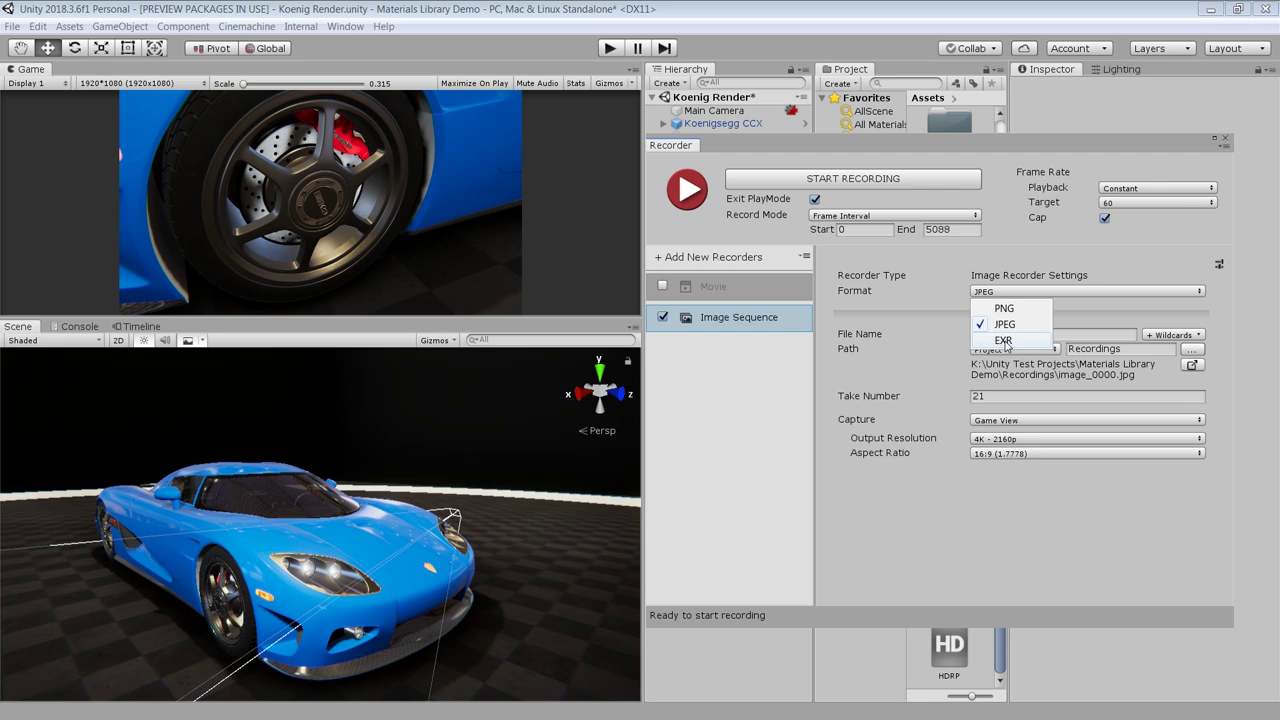
click(963, 519)
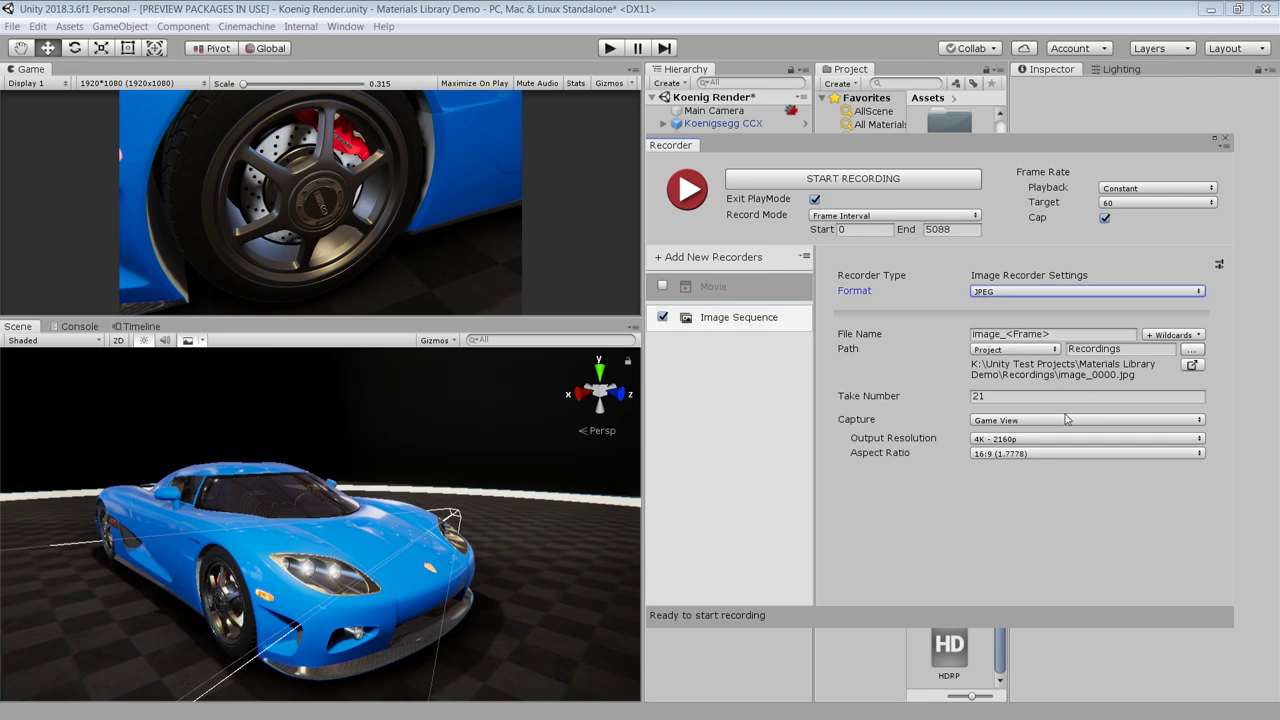
click(1018, 440)
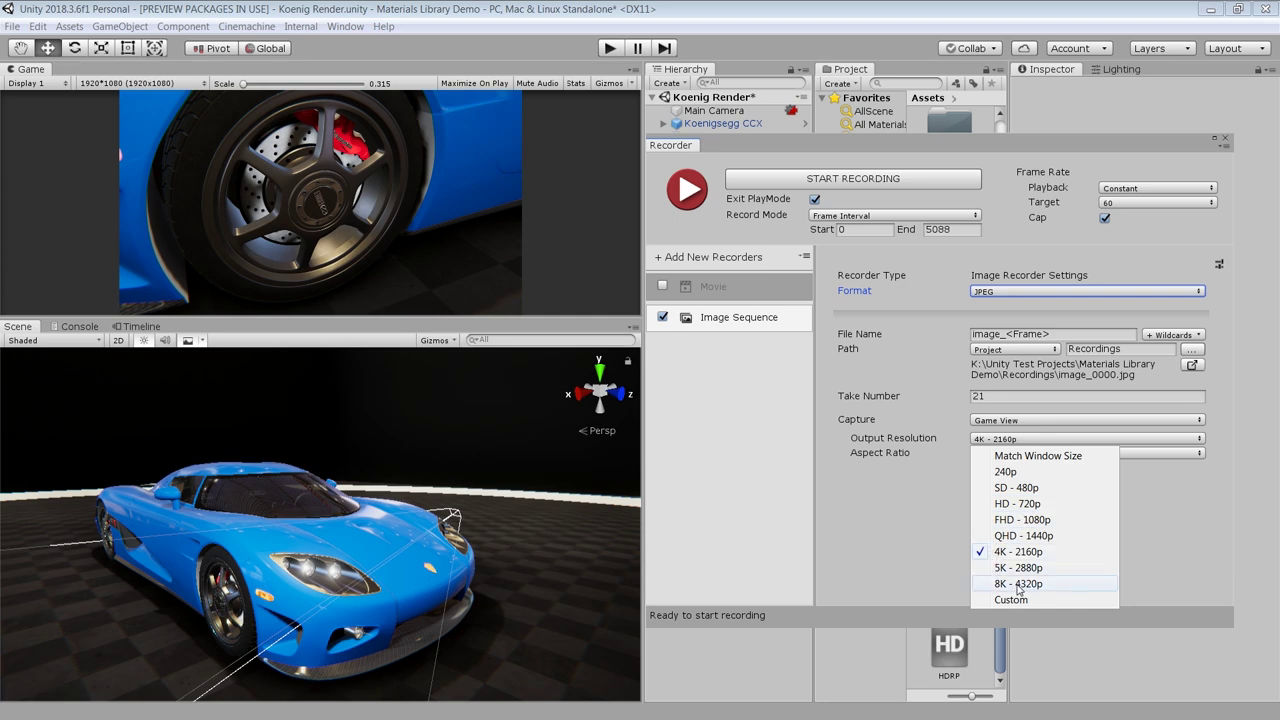
click(928, 564)
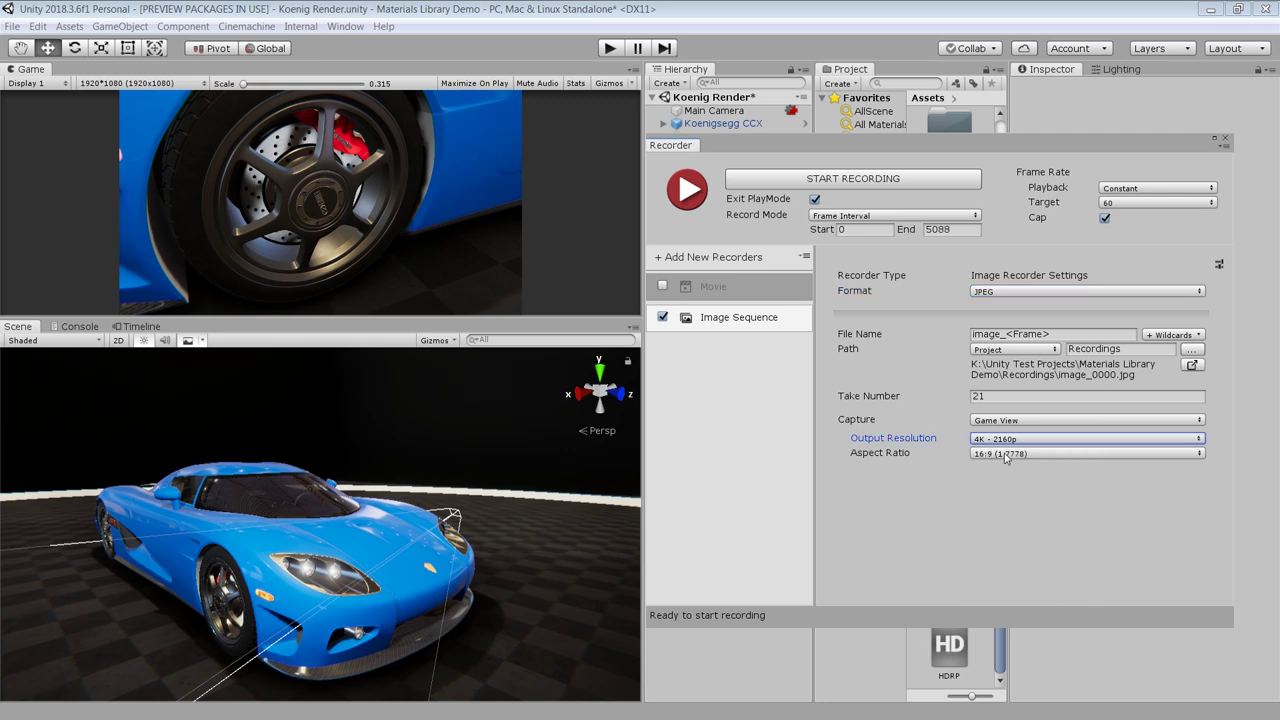
- Set the image sequence's aspect ratio to 16:9 (1.7778) and the recorder's record mode to Frame Interval
click(1006, 456)
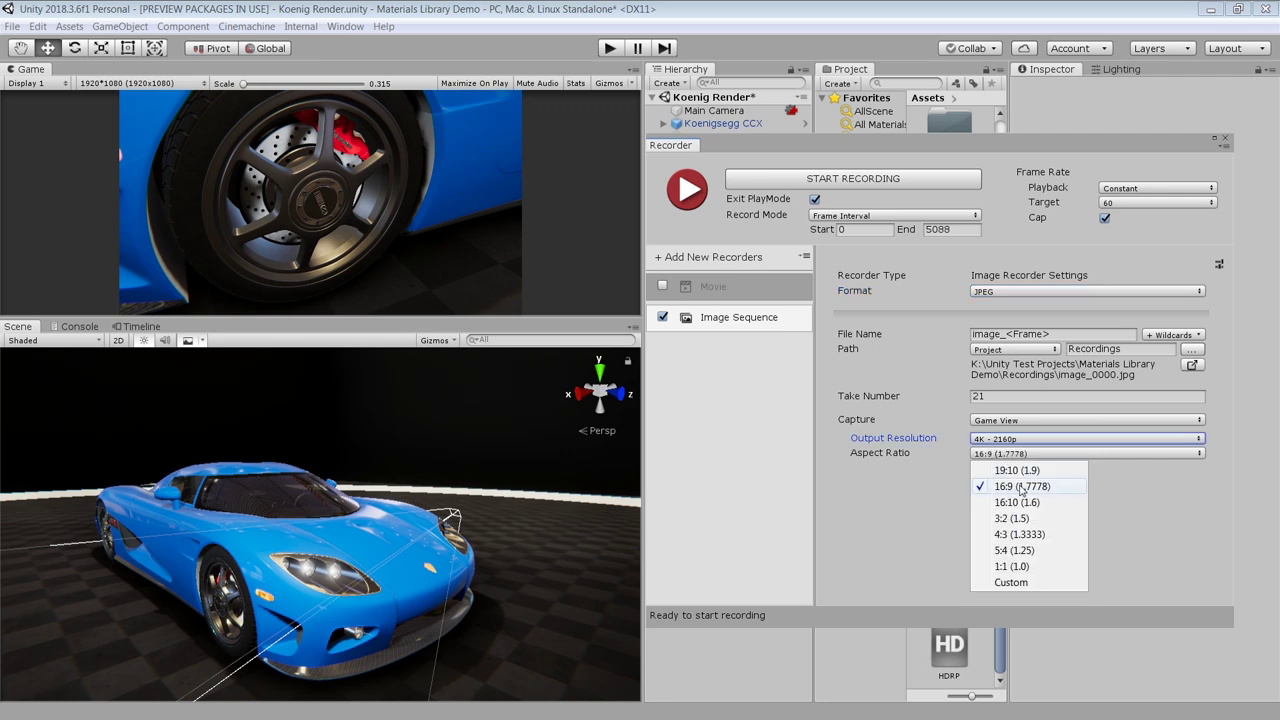
click(1021, 487)
click(893, 215)
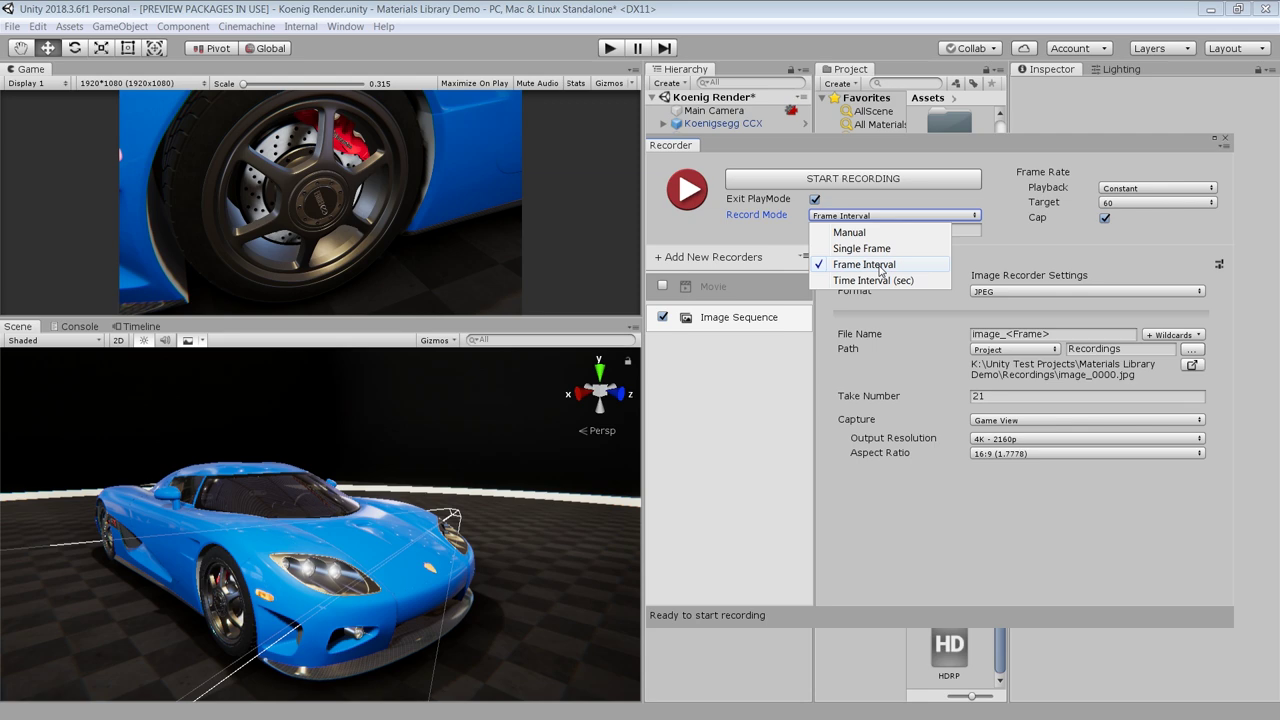
click(880, 268)
- Show the timeline in frames and jump to its end to check the frame number for the recording's end
click(958, 230)
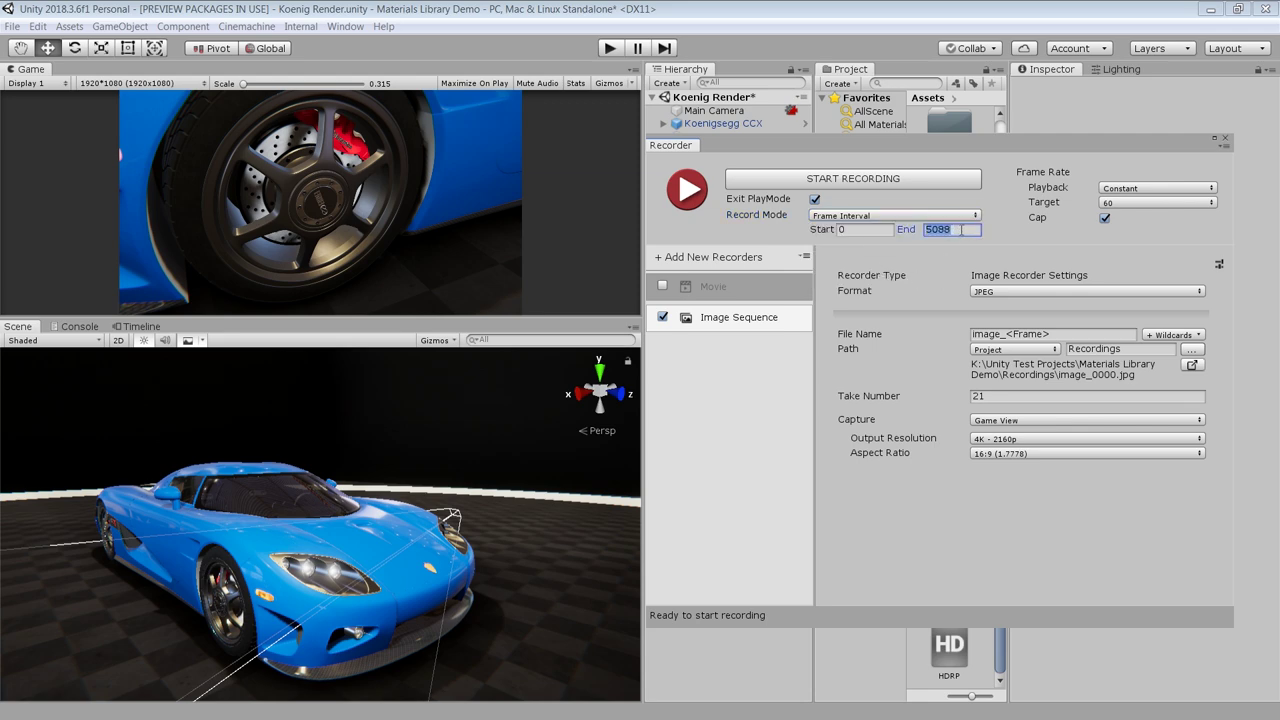
click(140, 327)
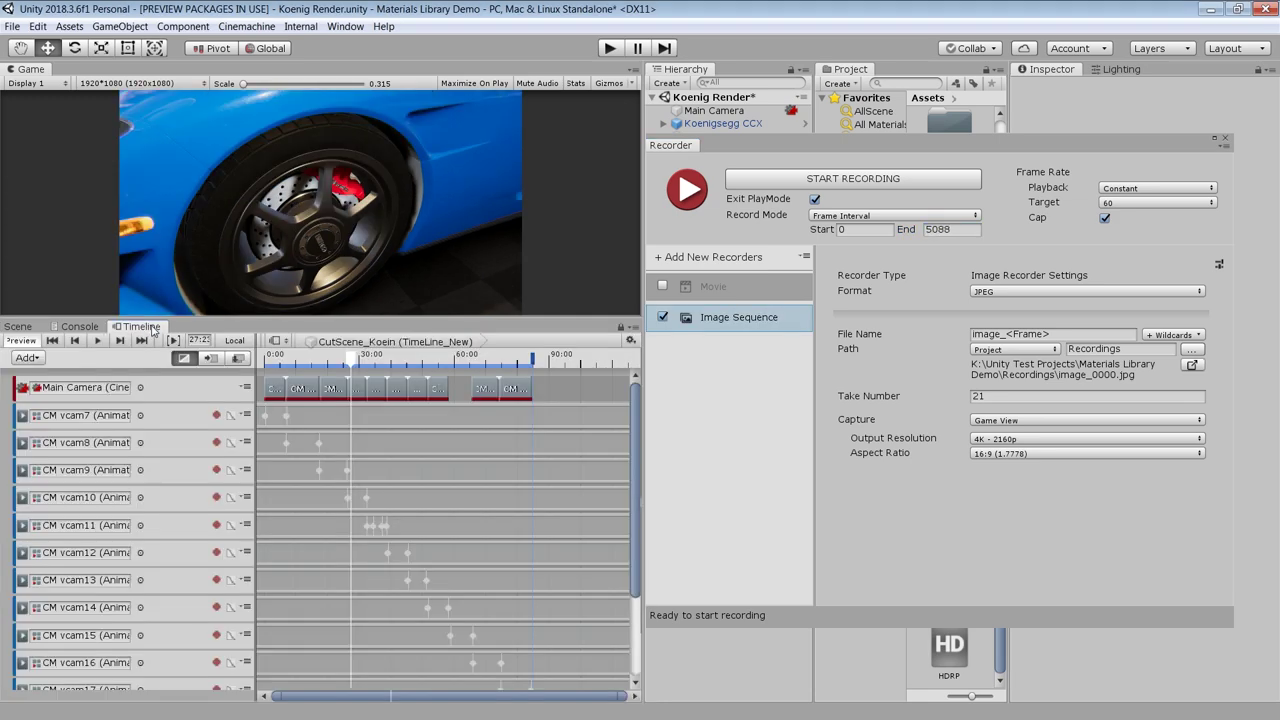
click(630, 342)
click(660, 372)
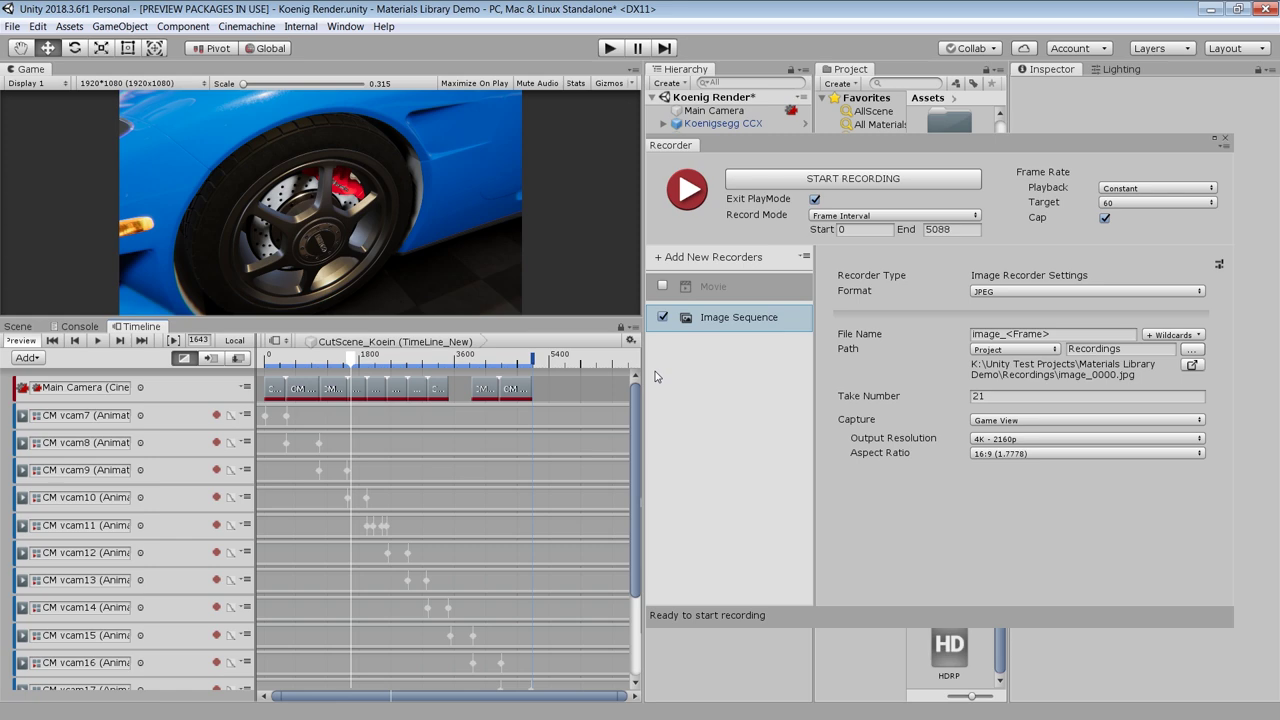
click(145, 342)
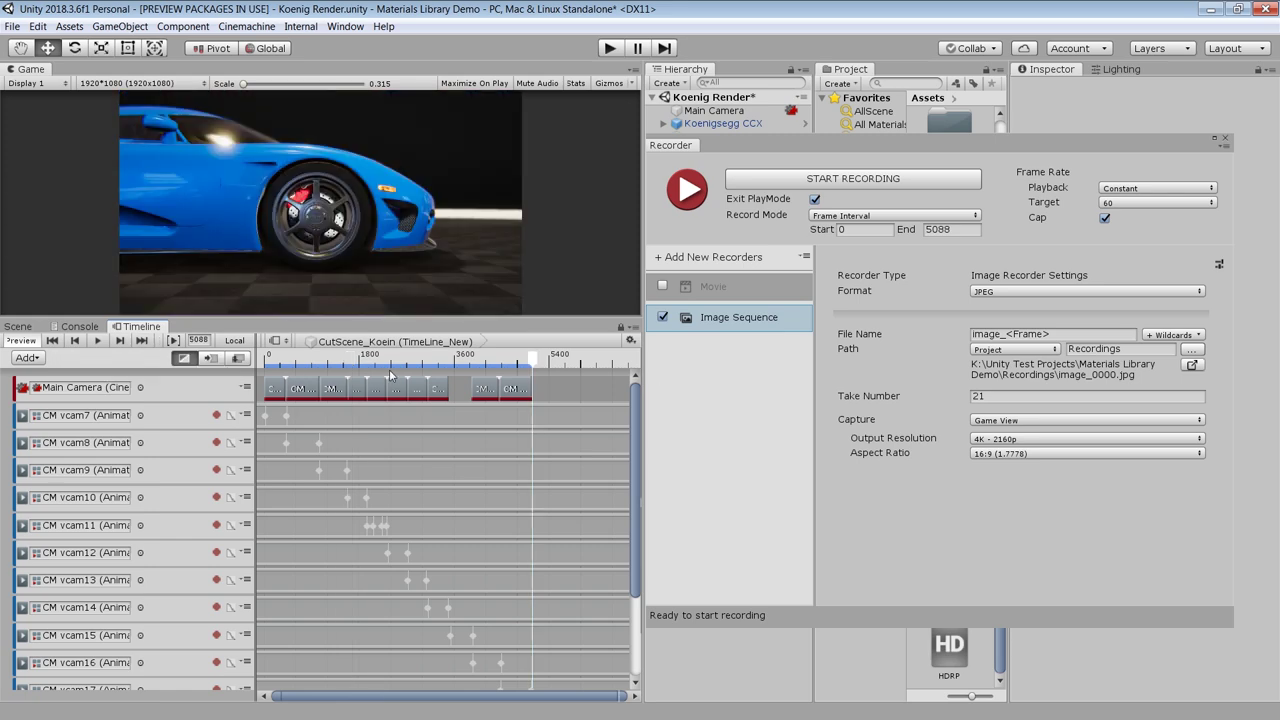
click(203, 341)
- Set the recorder's target frame rate to 60
click(945, 230)
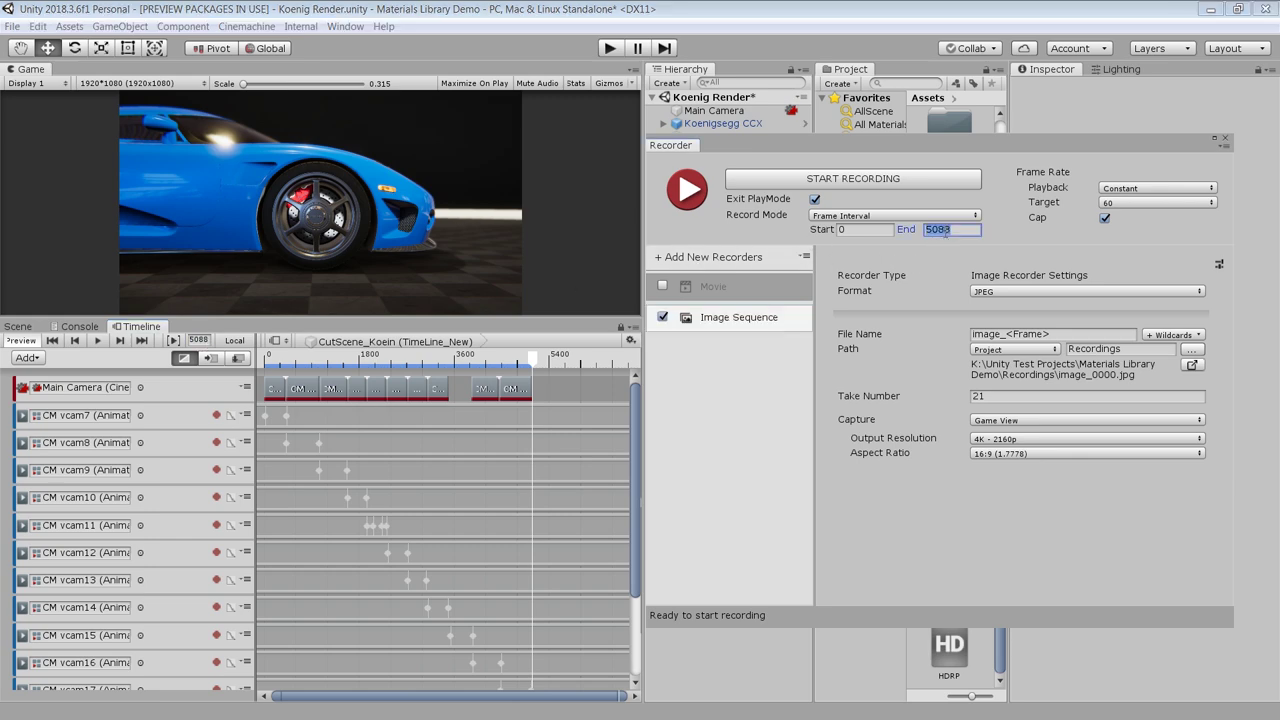
click(1120, 205)
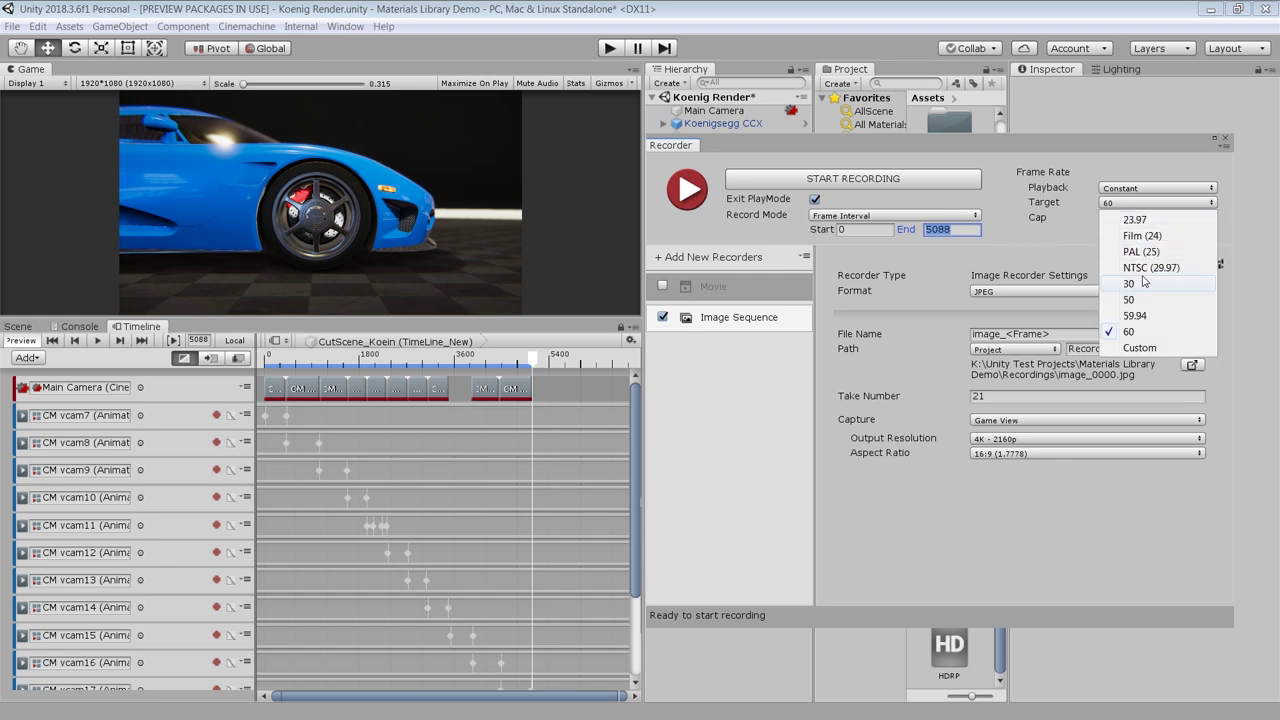
click(1130, 331)
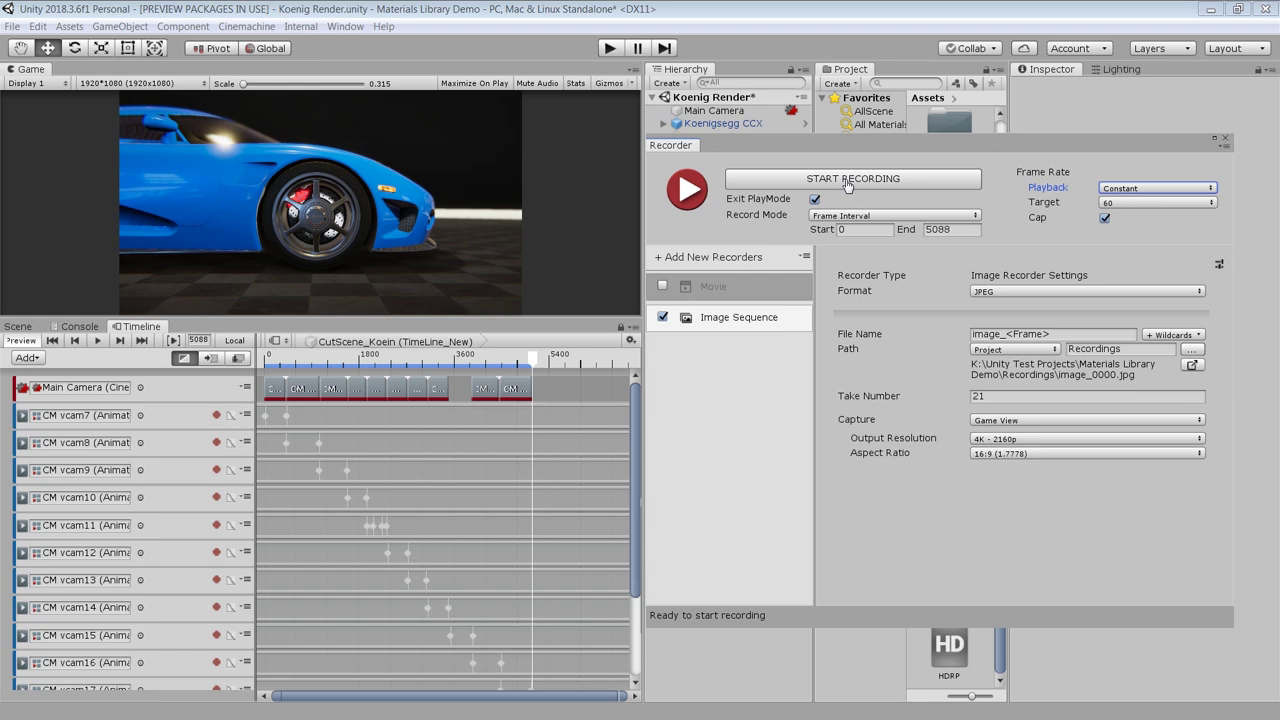
- Choose the MP4 format and FHD - 1080p output resolution for the Movie recorder
click(721, 292)
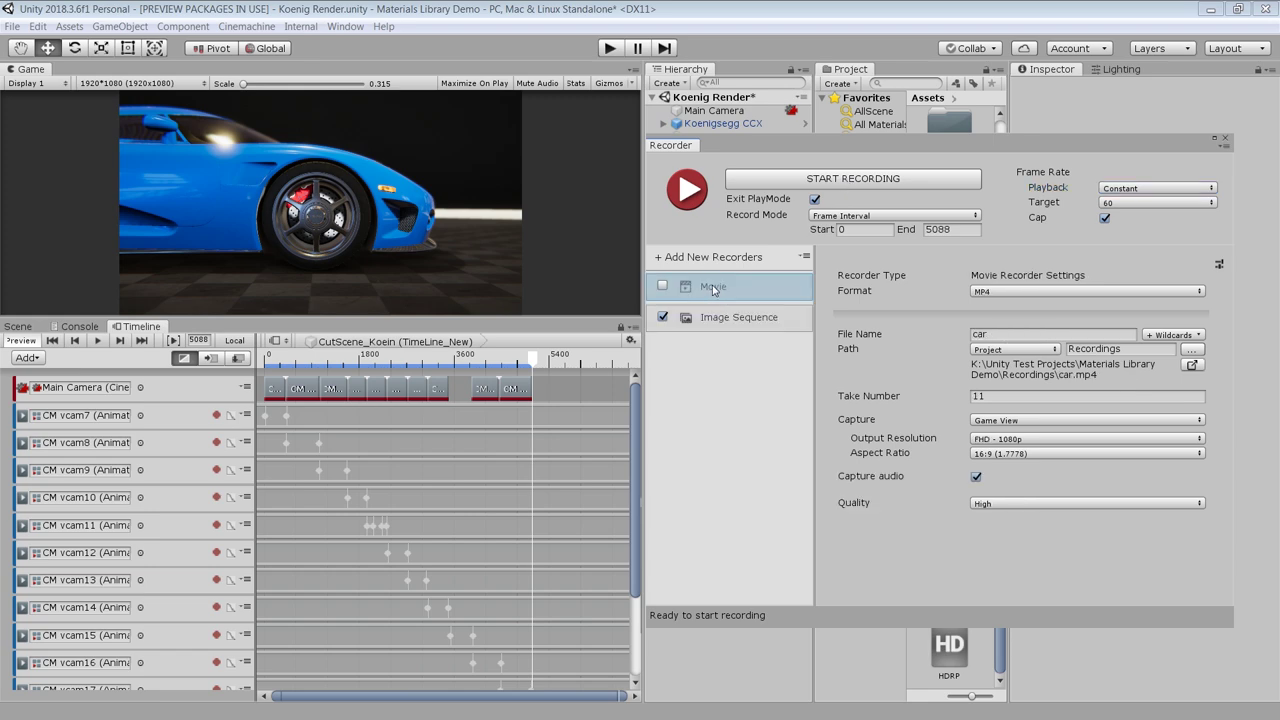
click(1043, 293)
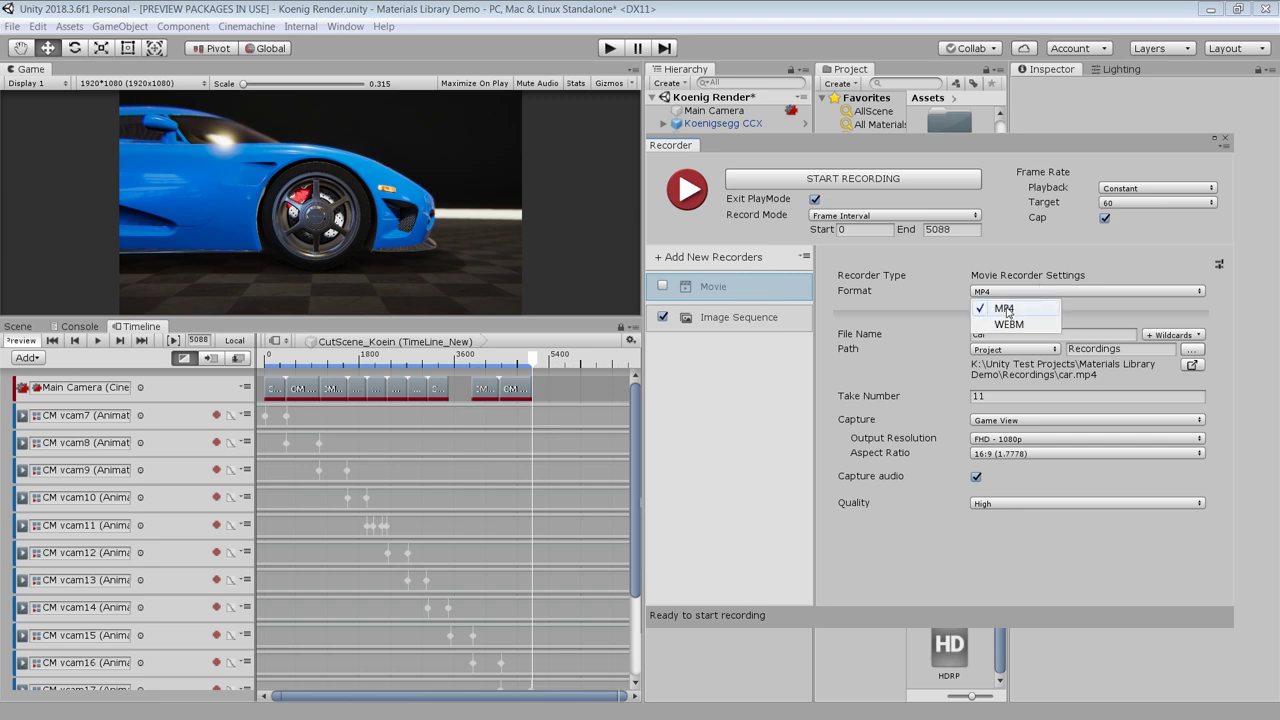
click(1006, 309)
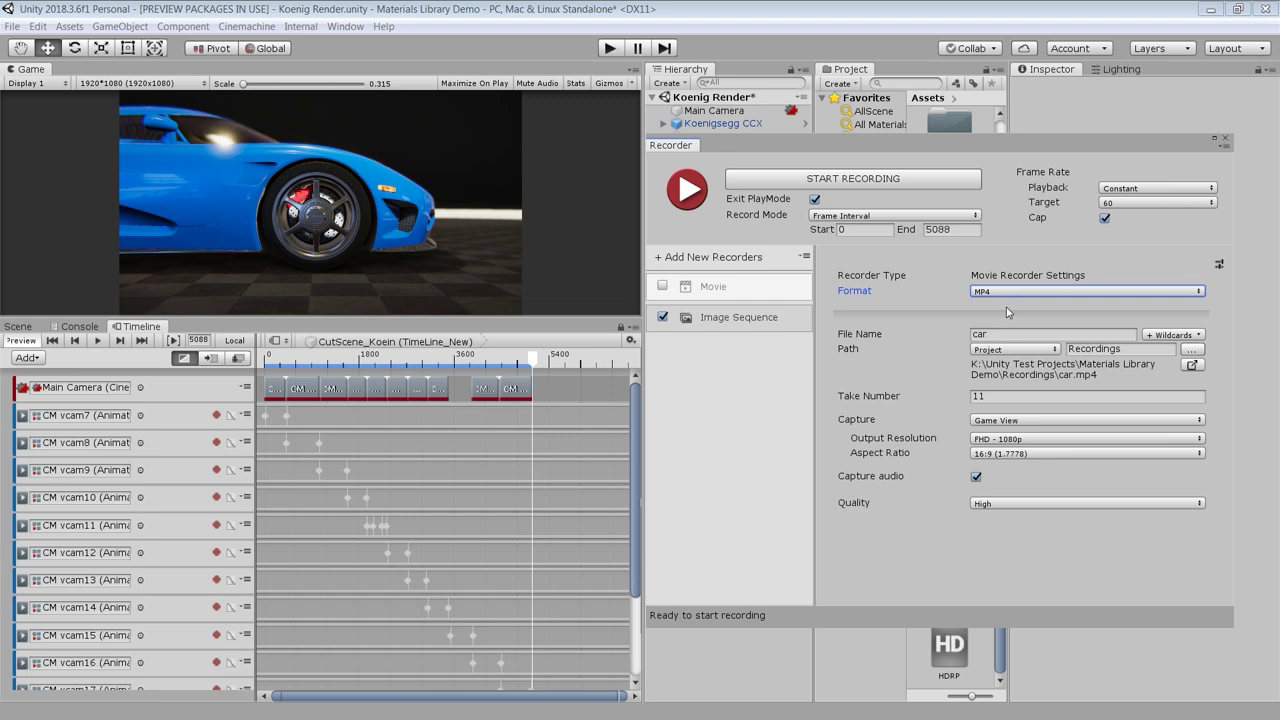
click(1014, 441)
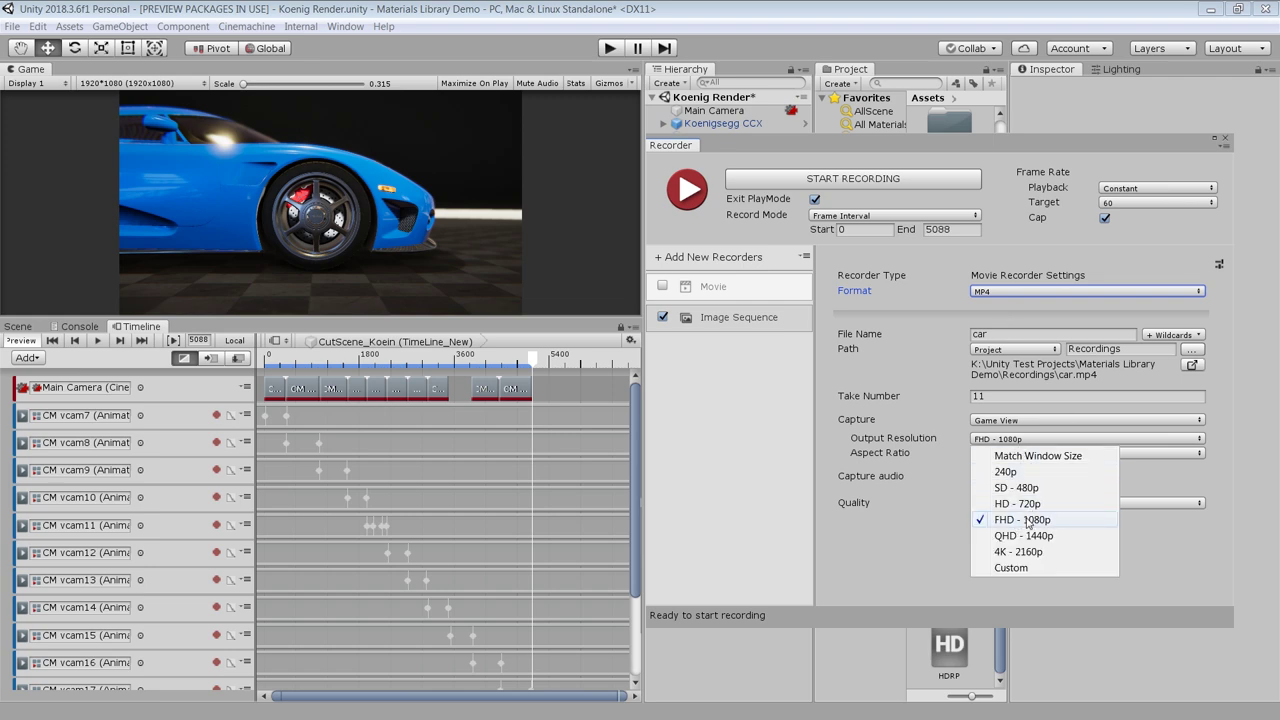
click(1126, 563)
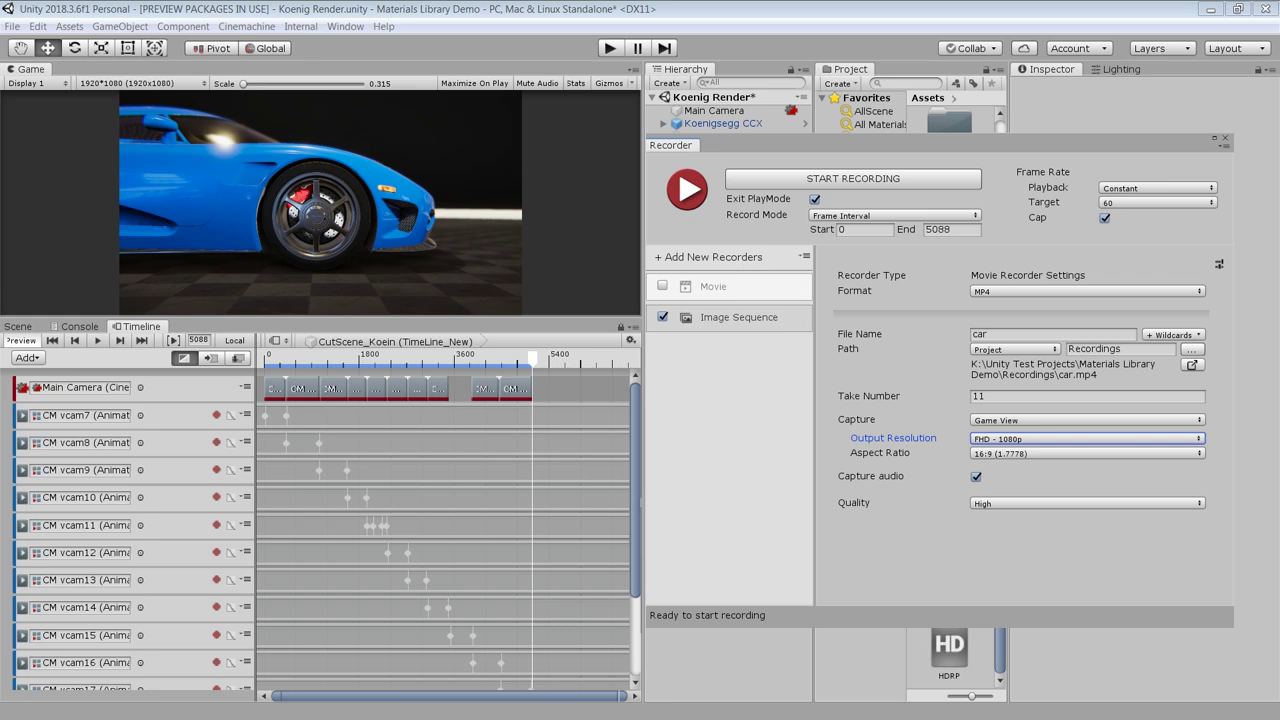
- Set the record mode to Time Interval (sec) and show the timeline in seconds, with the playhead at about 38:26
click(630, 340)
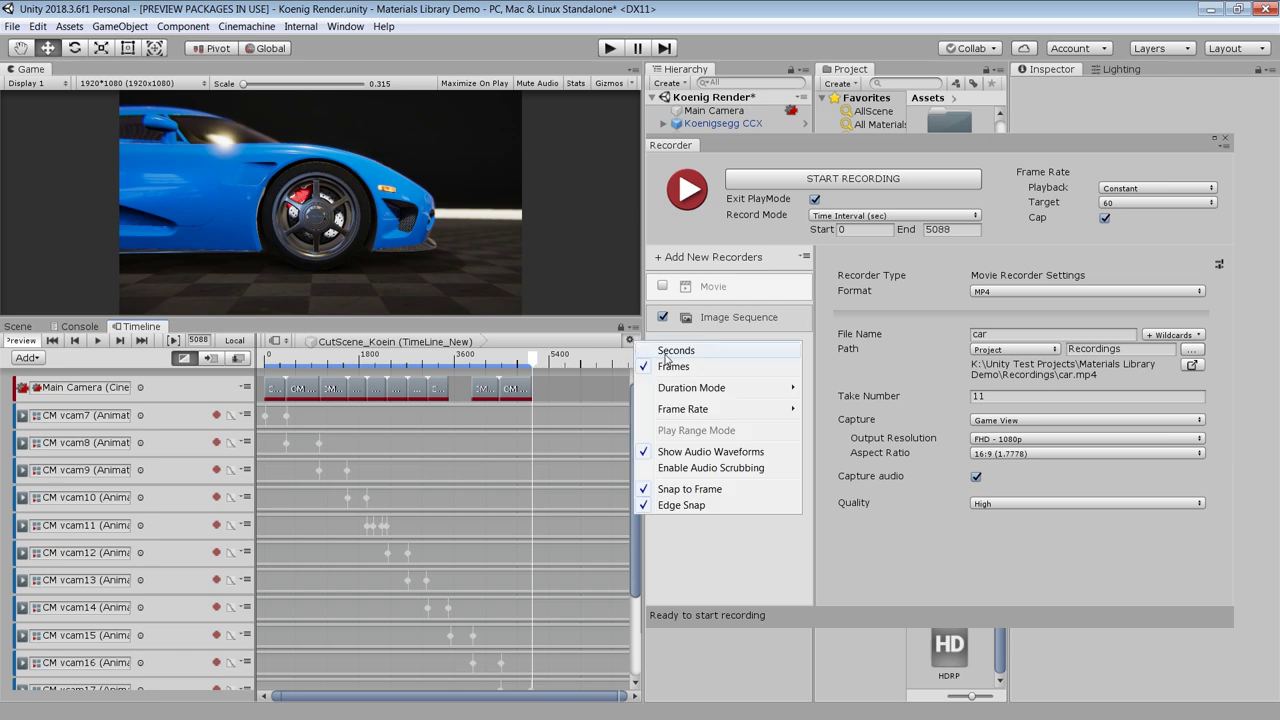
click(665, 355)
drag(534, 357, 391, 358)
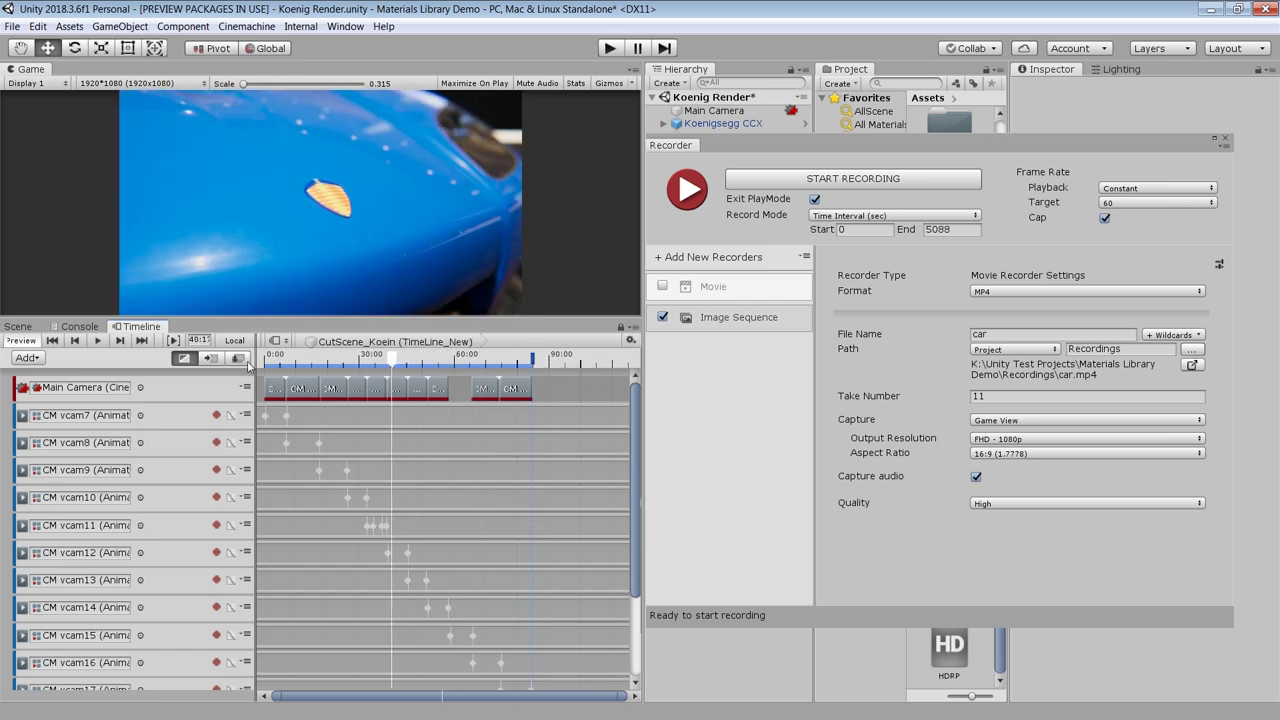
click(208, 341)
mouse_move(394, 366)
mouse_down()
mouse_move(340, 366)
mouse_move(388, 368)
mouse_up()
click(209, 341)
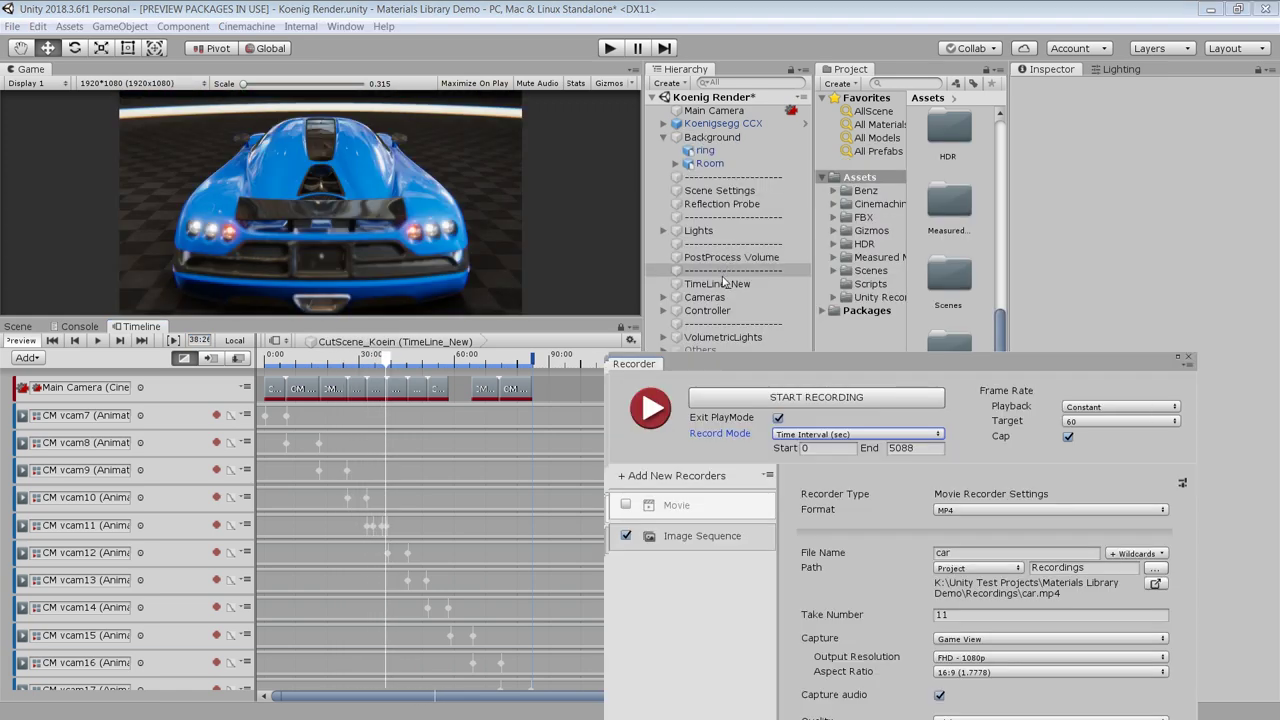
- Set the initial time of the TimeLine_New object's Playable Director to 30
click(718, 284)
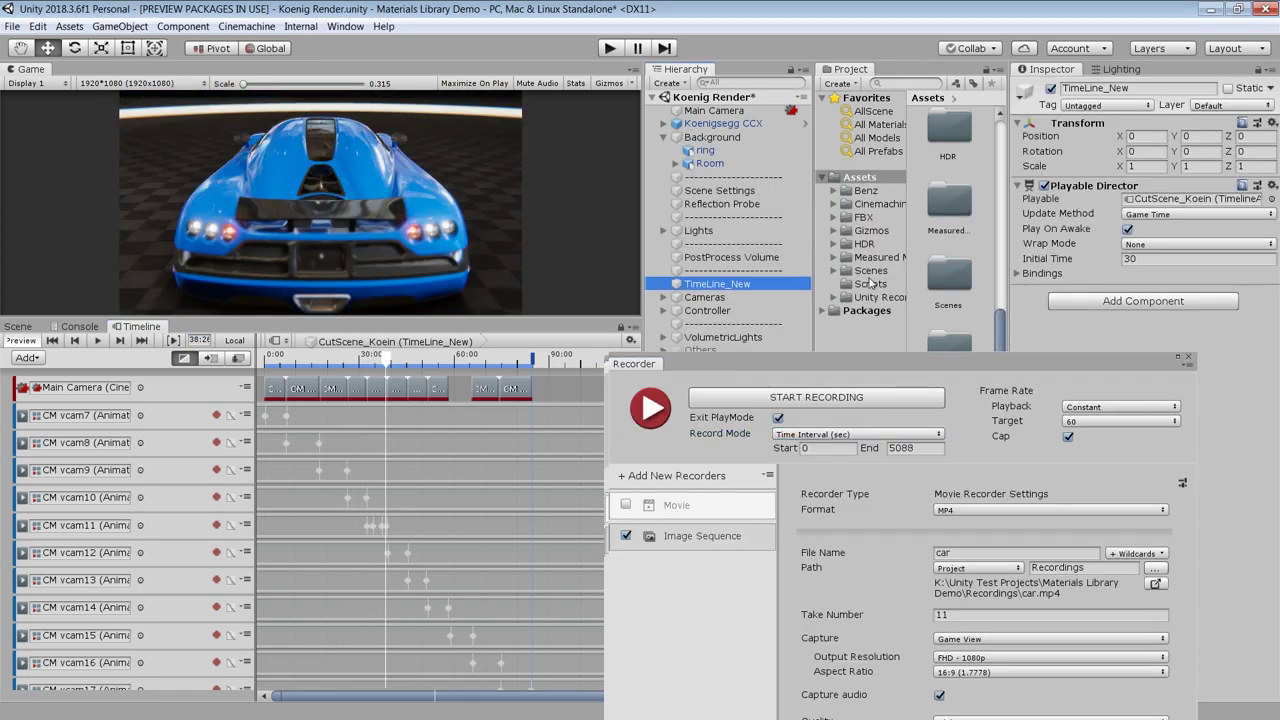
click(1157, 259)
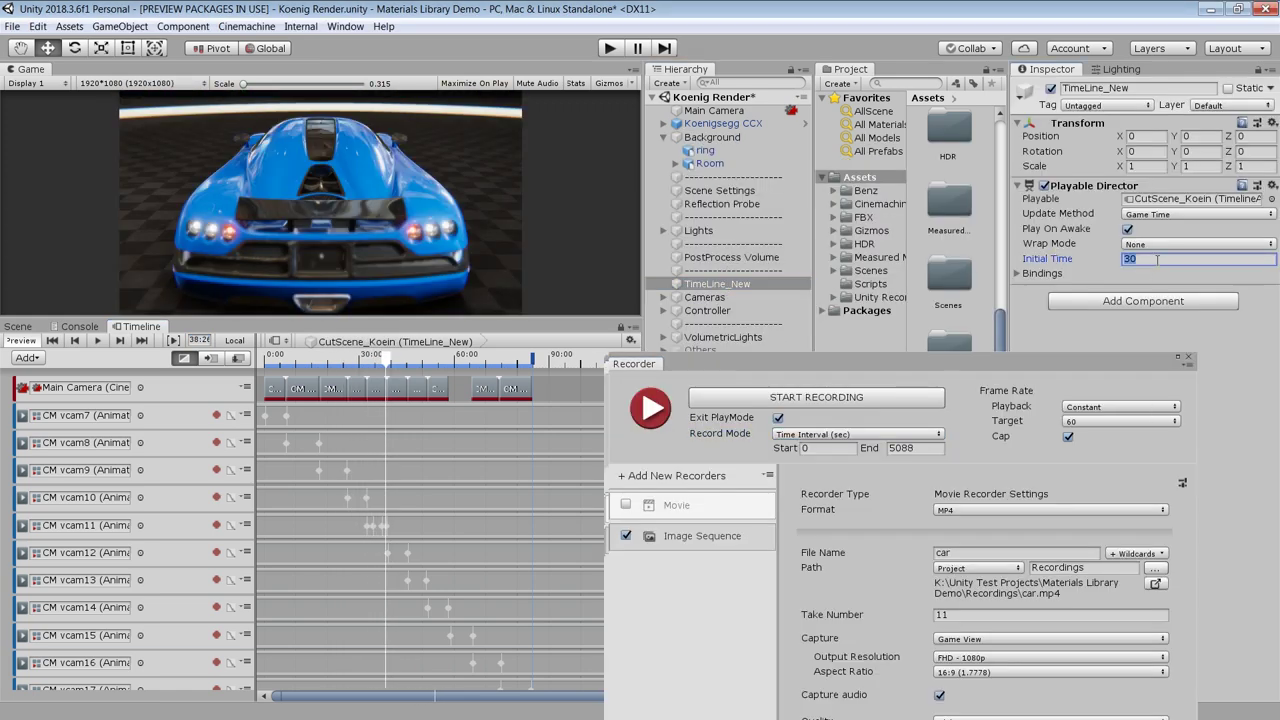
text(3)
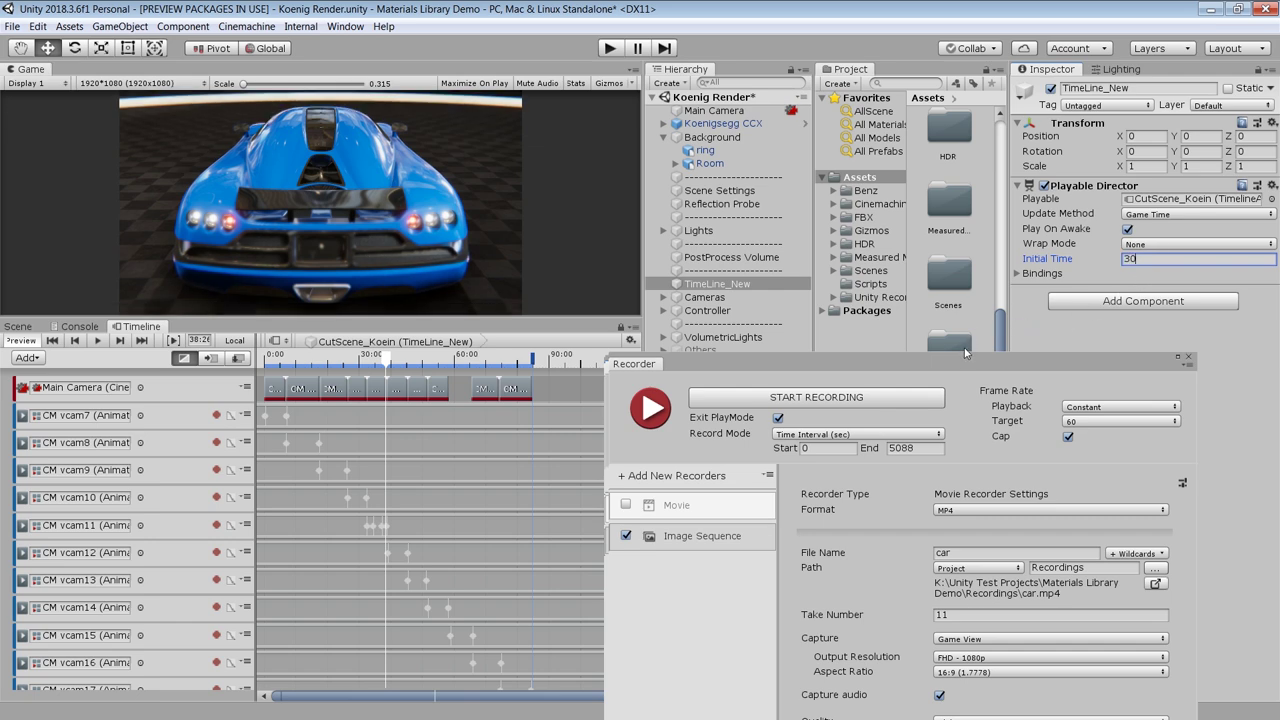
- Set the recorder's time interval to start at 30 and end at 40 seconds
drag(959, 366, 1000, 129)
click(870, 211)
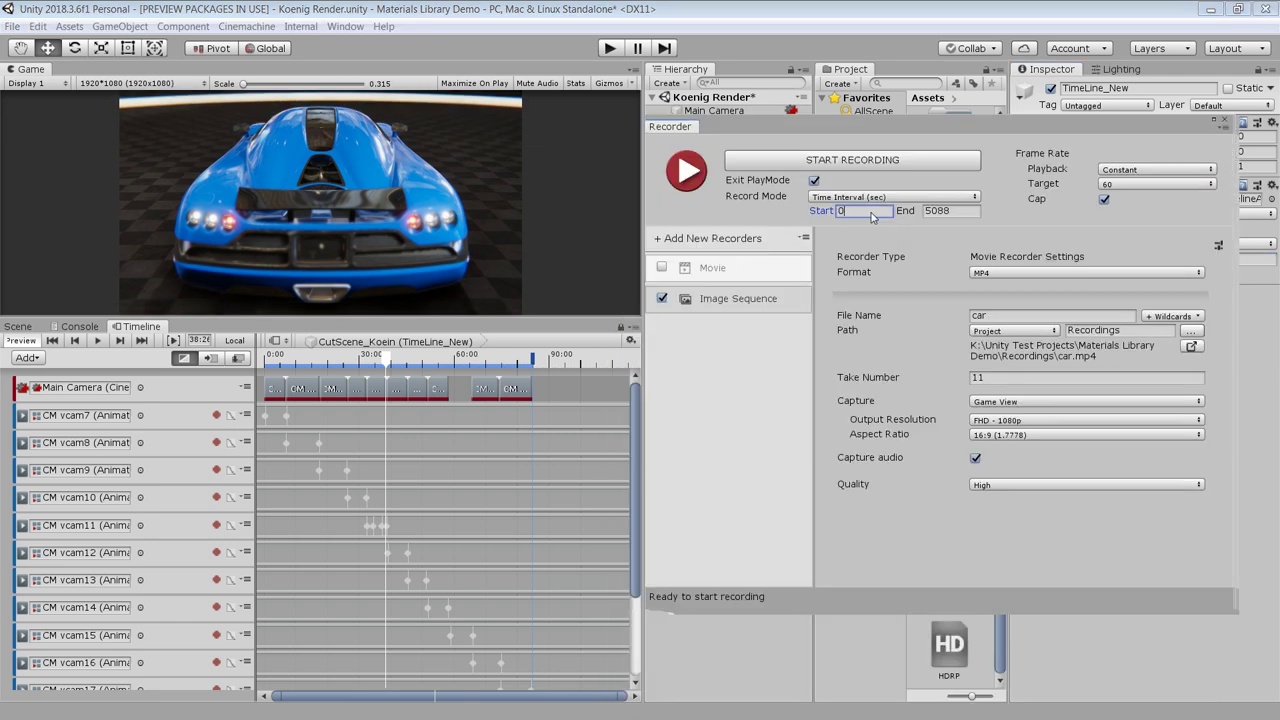
click(962, 211)
text(40)
- Inspect the rendered images in the Recordings output folder at a larger thumbnail size, and close the folder
click(1191, 345)
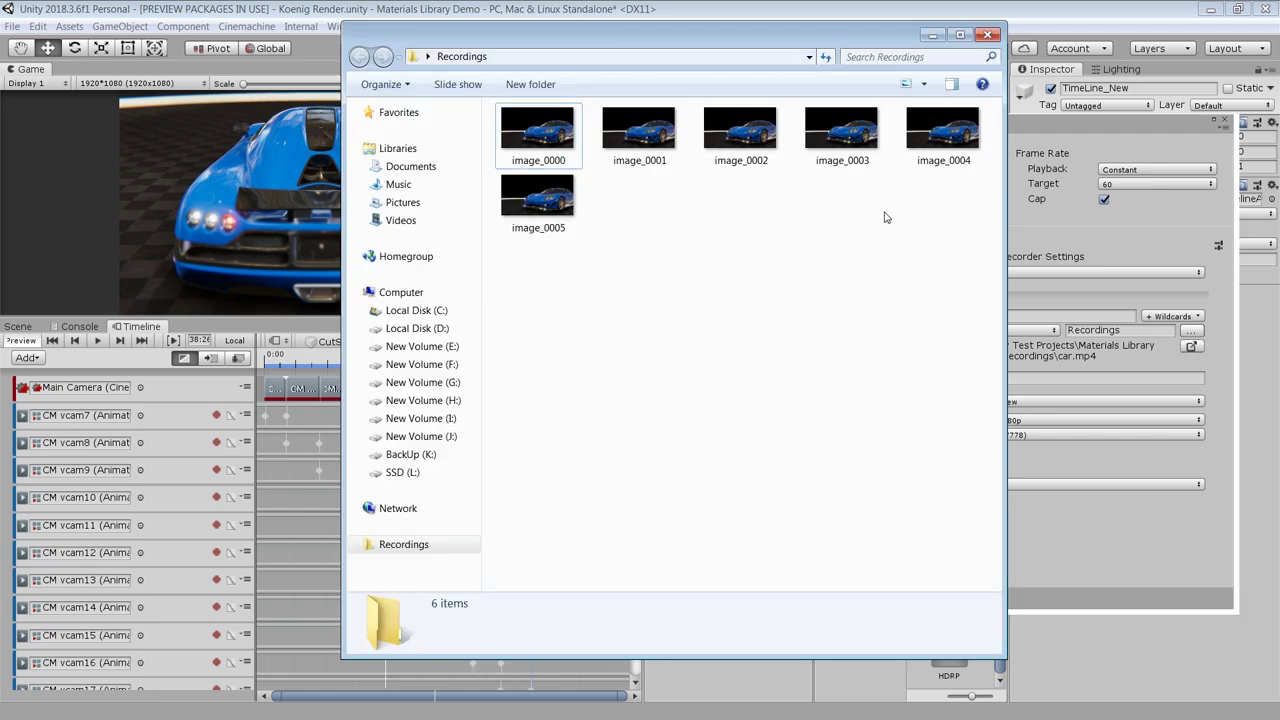
ctrl+scroll(816, 278, up, 3)
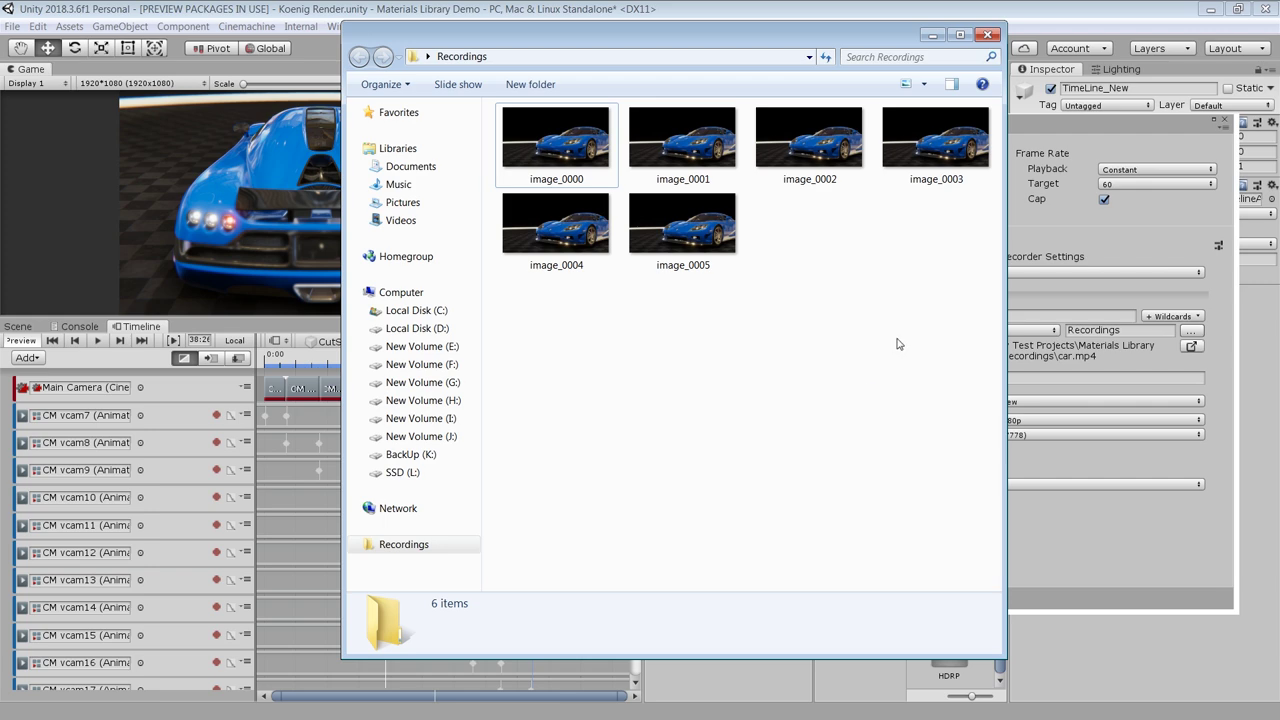
click(987, 34)
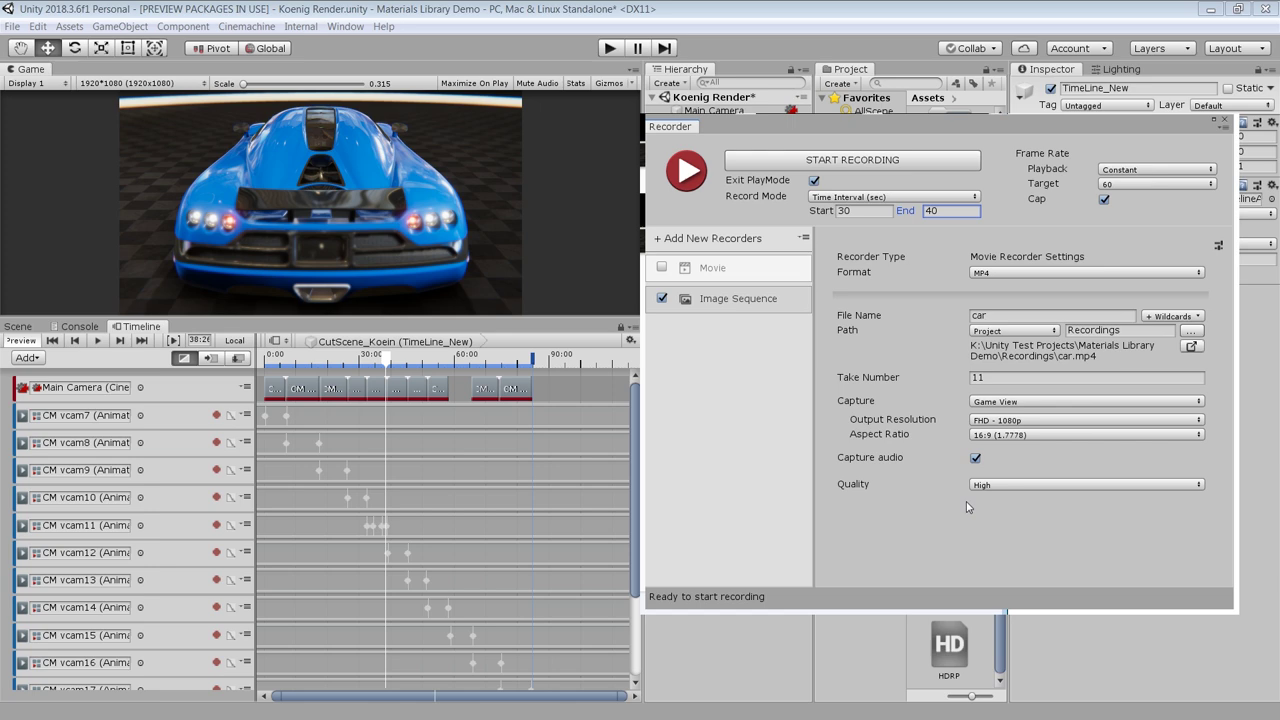
click(745, 642)
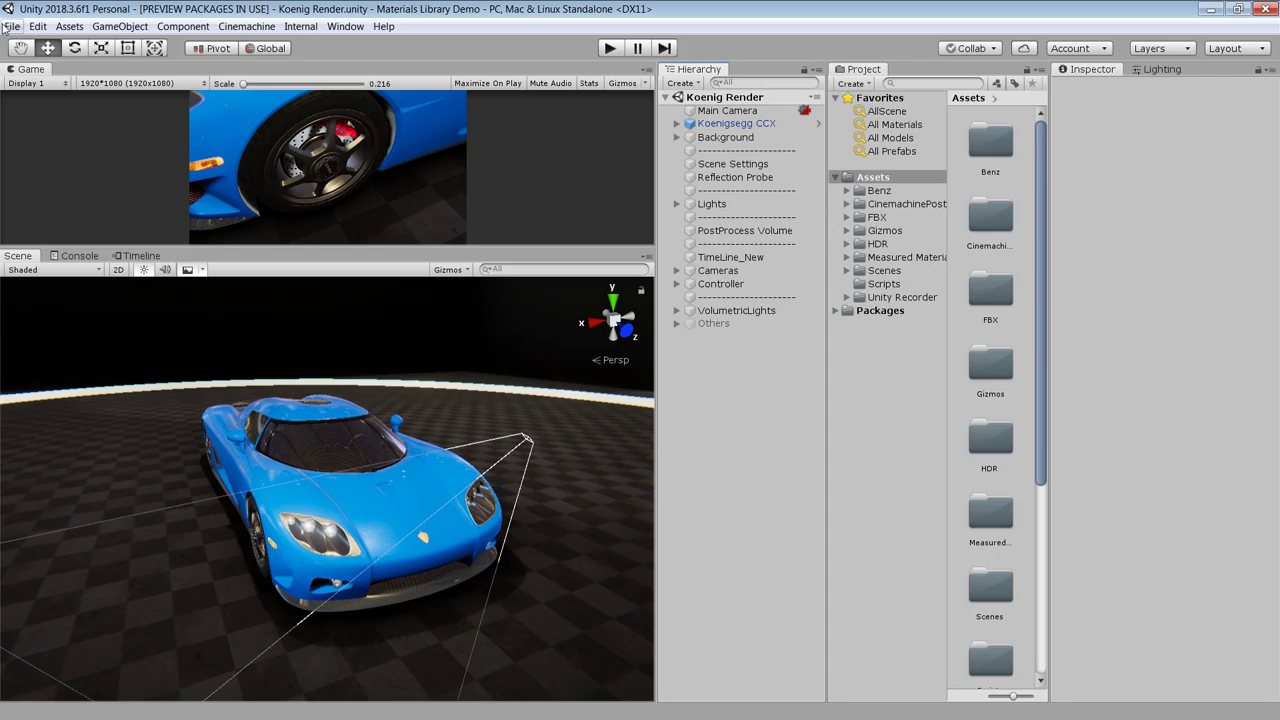
- Create a new scene and save it as CarTutorial
click(12, 26)
click(40, 44)
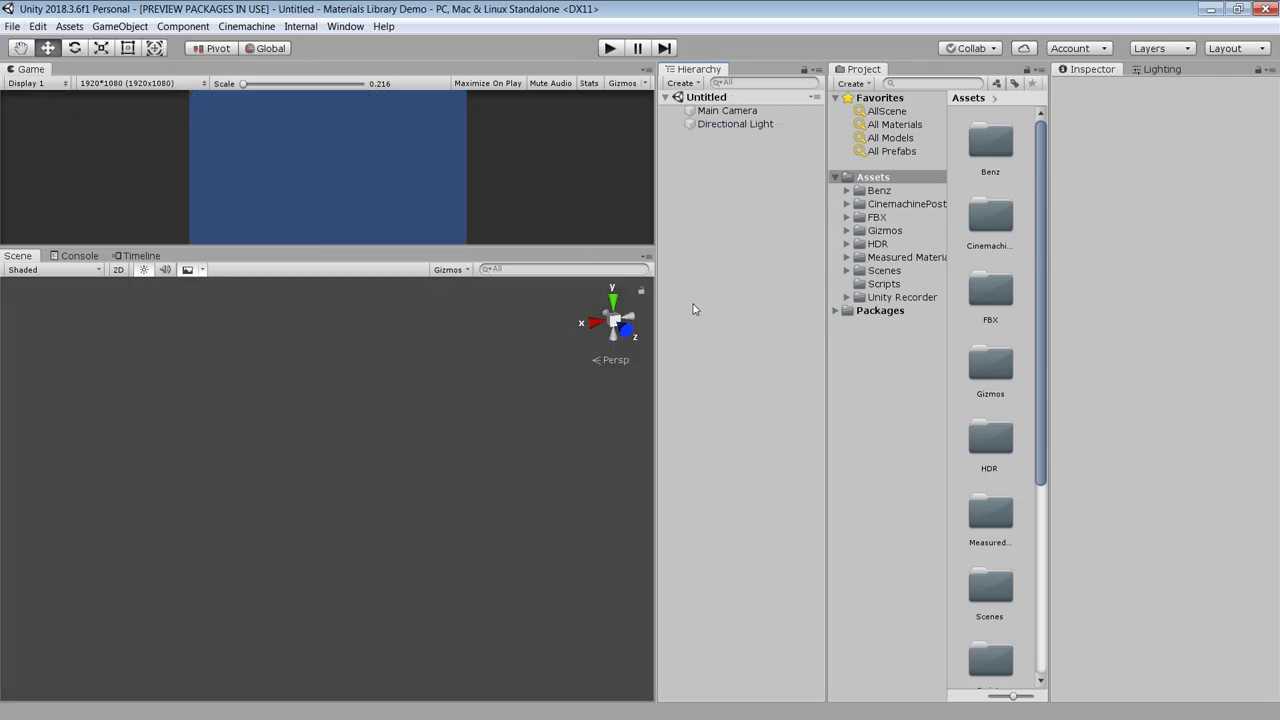
key(ctrl+s)
double_click(157, 254)
text(CarTutorial)
key(Return)
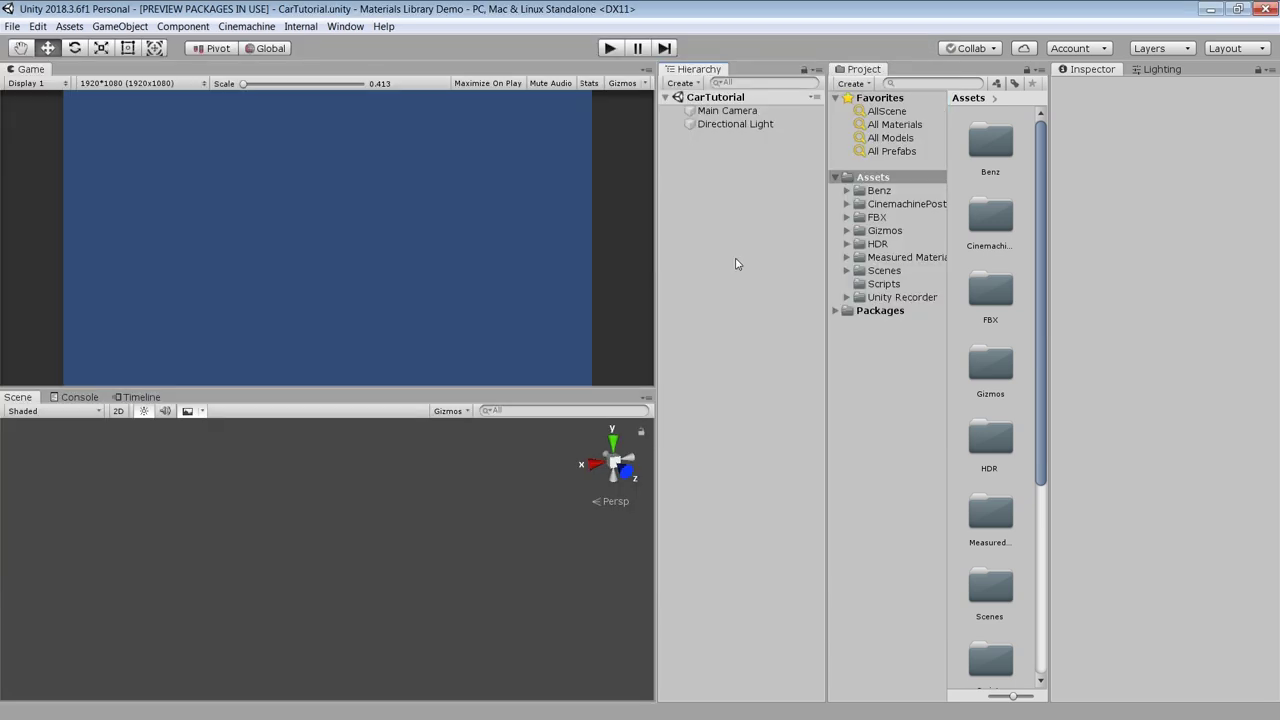
- Add the Room model from the FBX folder to the scene, and apply the Floor and WWalls materials to its floor and walls
click(872, 220)
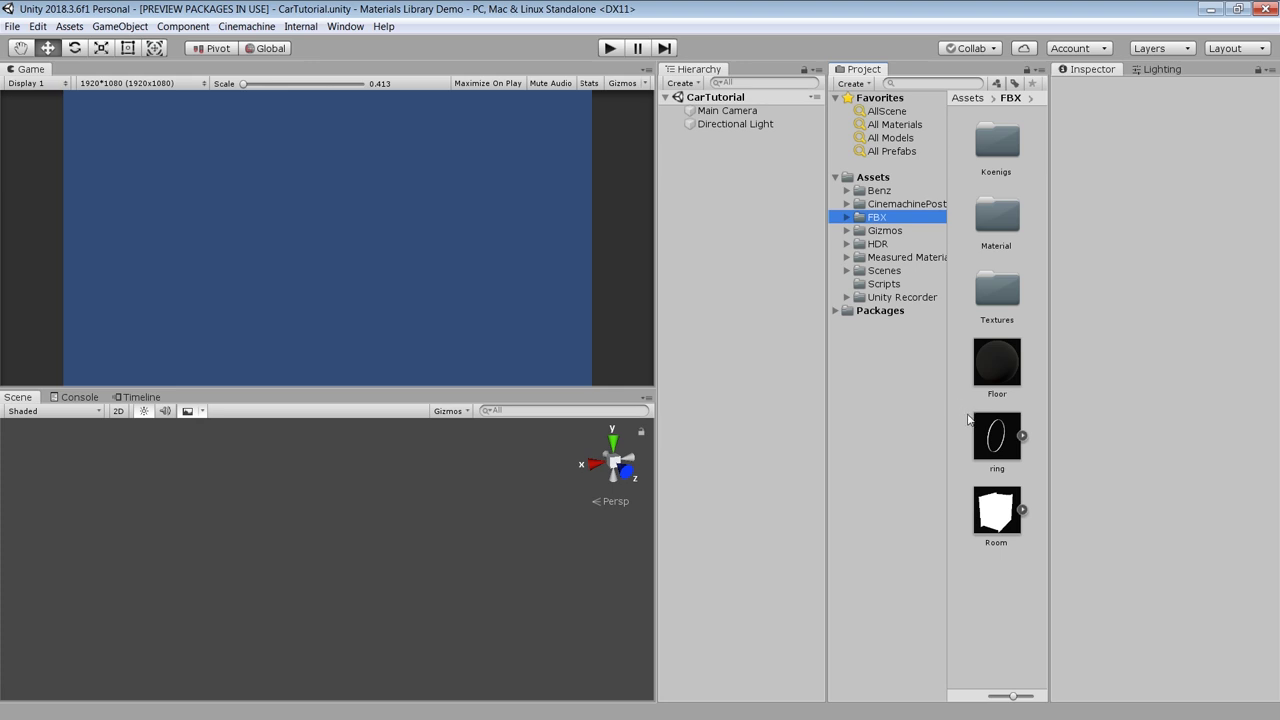
drag(998, 510, 764, 440)
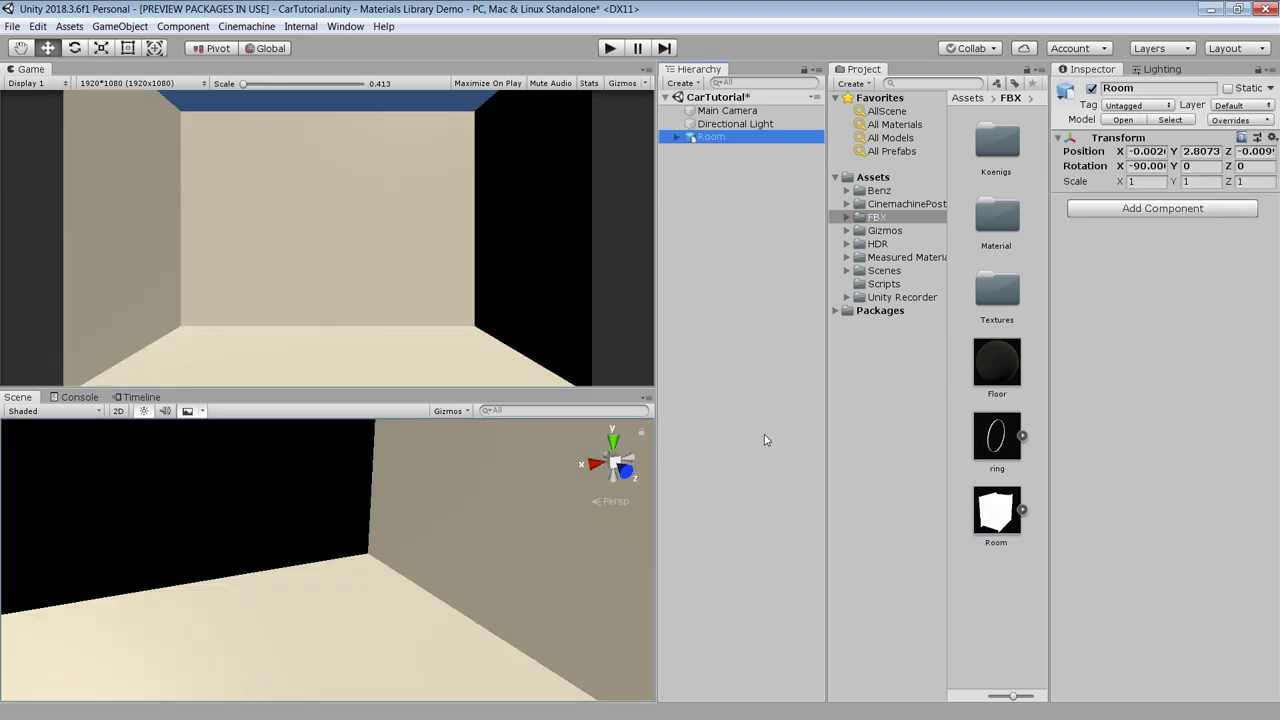
double_click(1004, 228)
drag(1001, 228, 443, 611)
right_drag(443, 611, 851, 528)
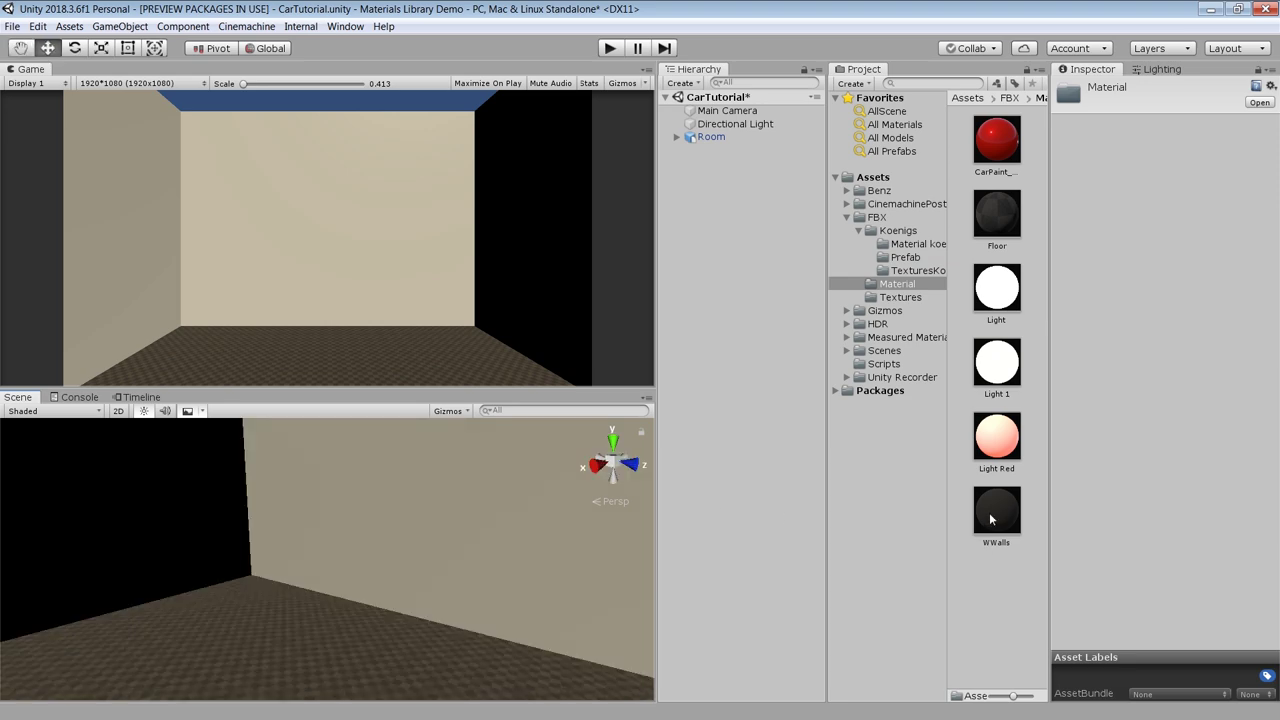
drag(990, 519, 451, 540)
right_drag(451, 540, 349, 560)
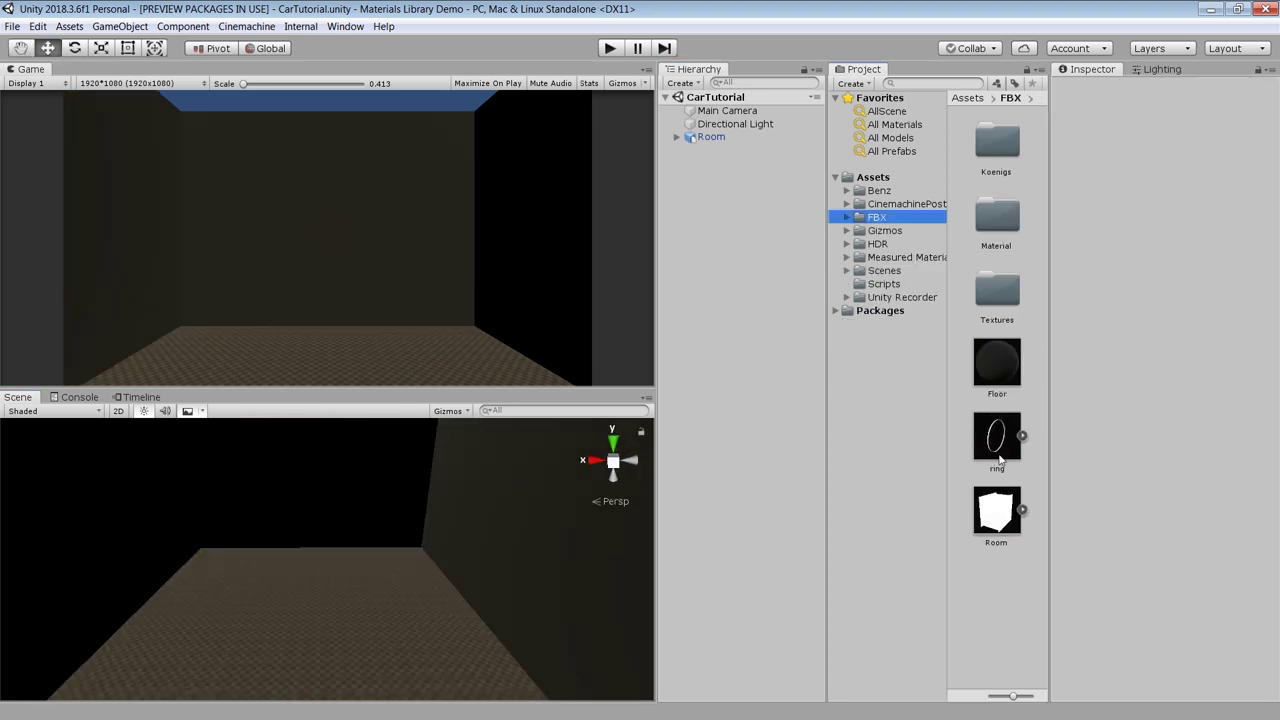
- Add the ring model to the scene, scale it to 10 on all three axes, and lower it onto the room's floor
drag(999, 459, 733, 443)
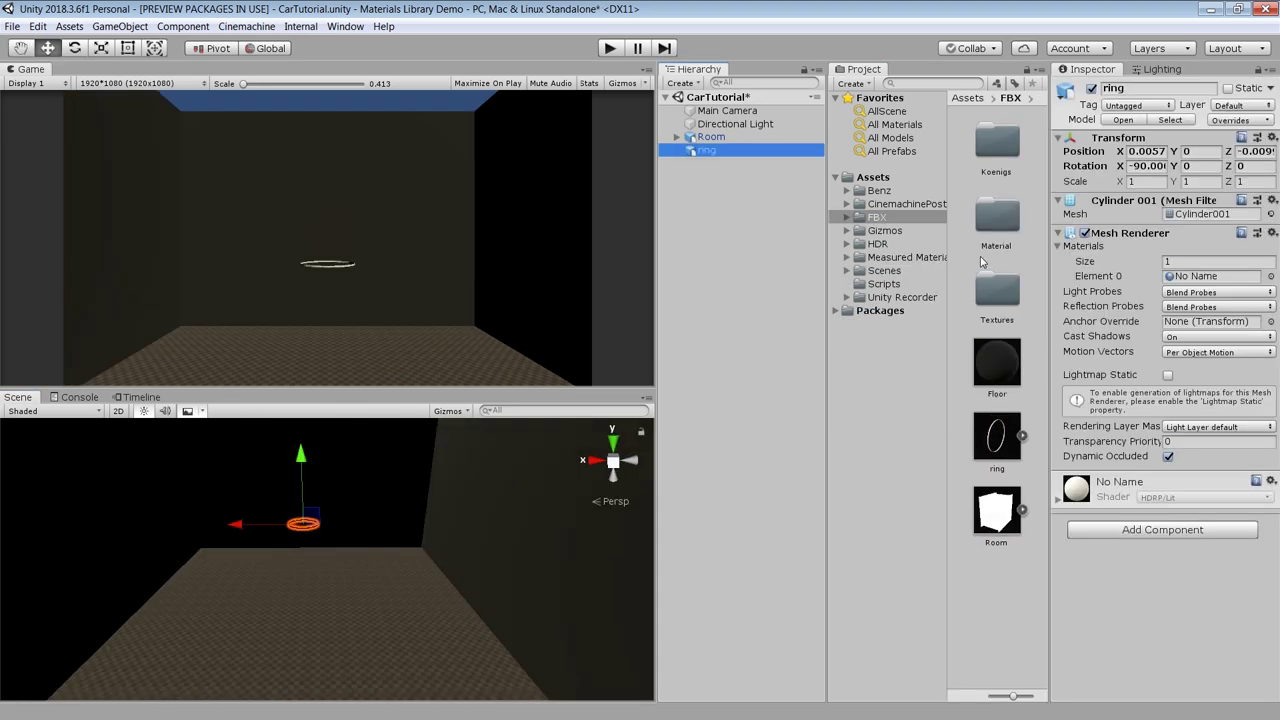
click(1145, 181)
text(10)
key(Tab)
text(10)
key(Tab)
text(10)
drag(301, 454, 306, 557)
- Apply the Light 1 material to the ring on the floor
click(685, 376)
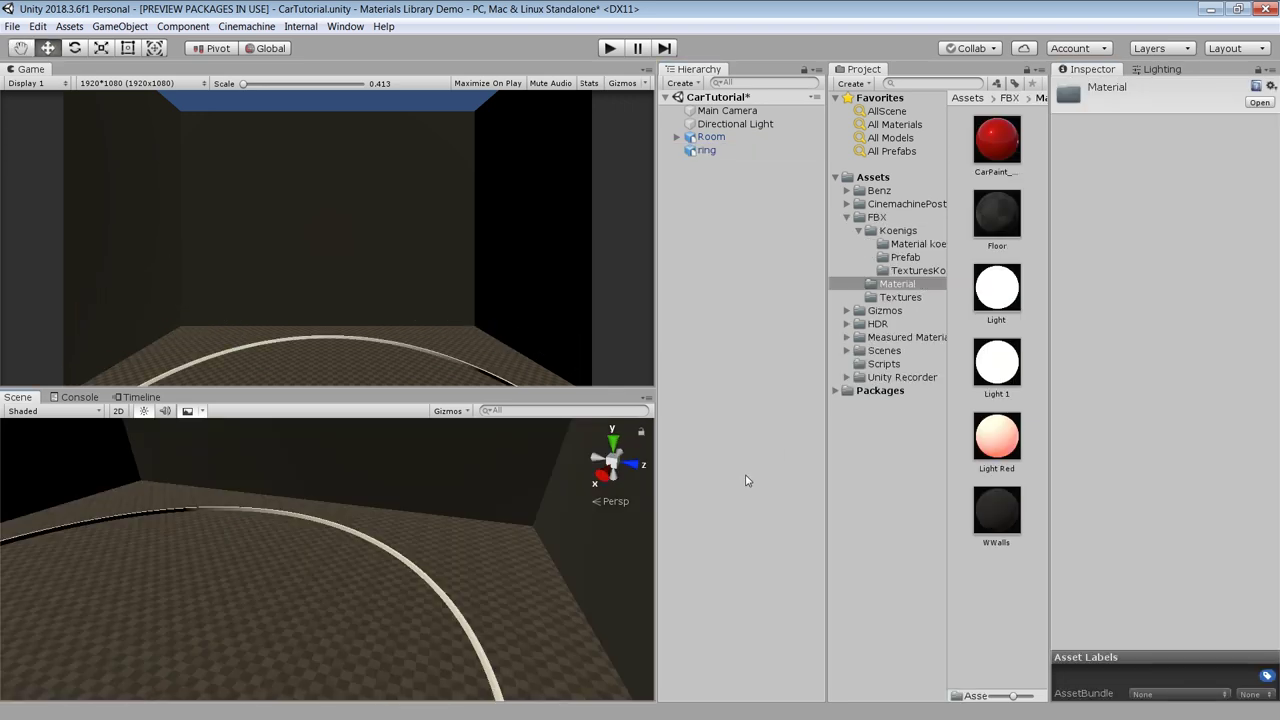
drag(990, 376, 430, 585)
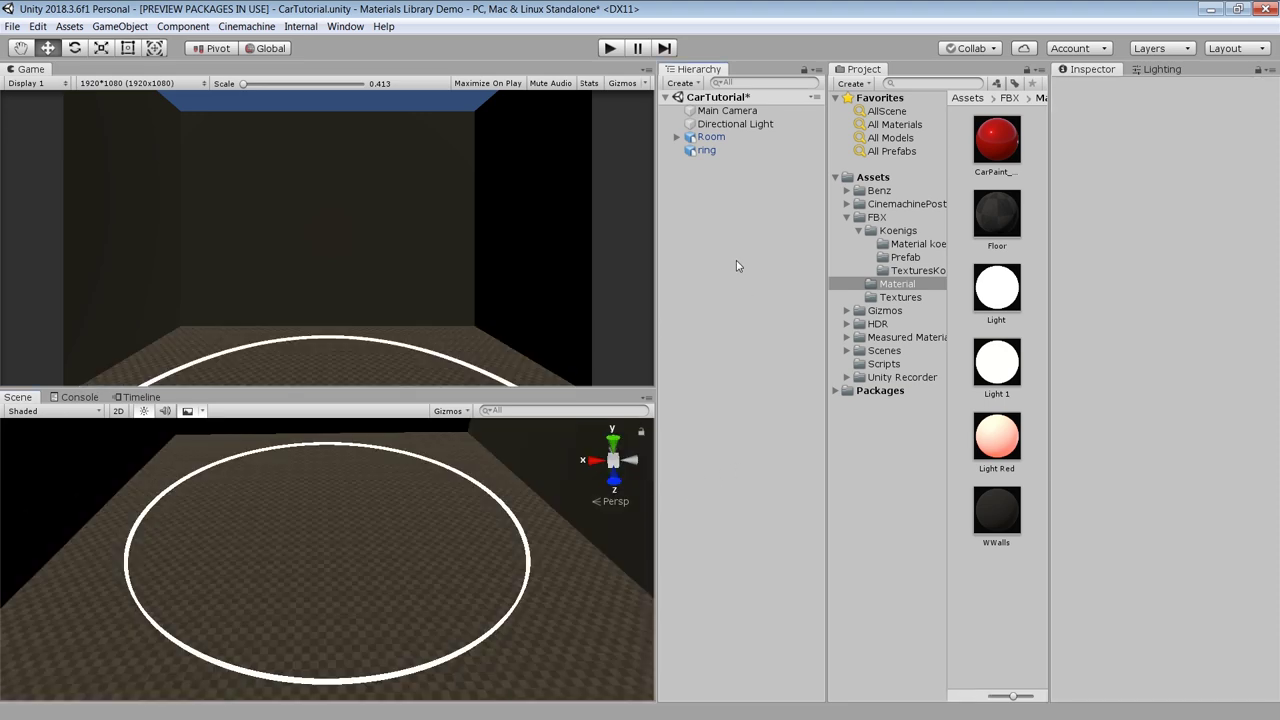
- Create an empty object named Background and place the Room and ring objects inside it
key(ctrl+shift+n)
text(Background)
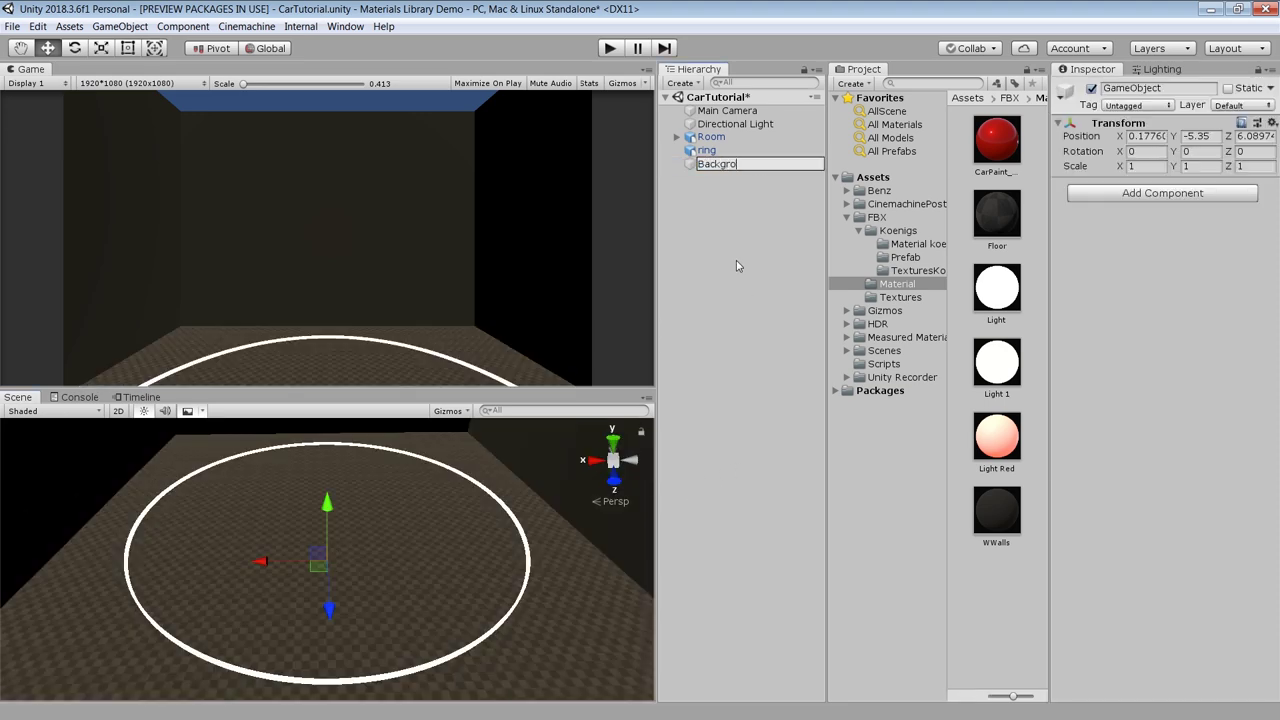
key(Return)
click(711, 137)
shift+click(705, 150)
drag(705, 150, 715, 163)
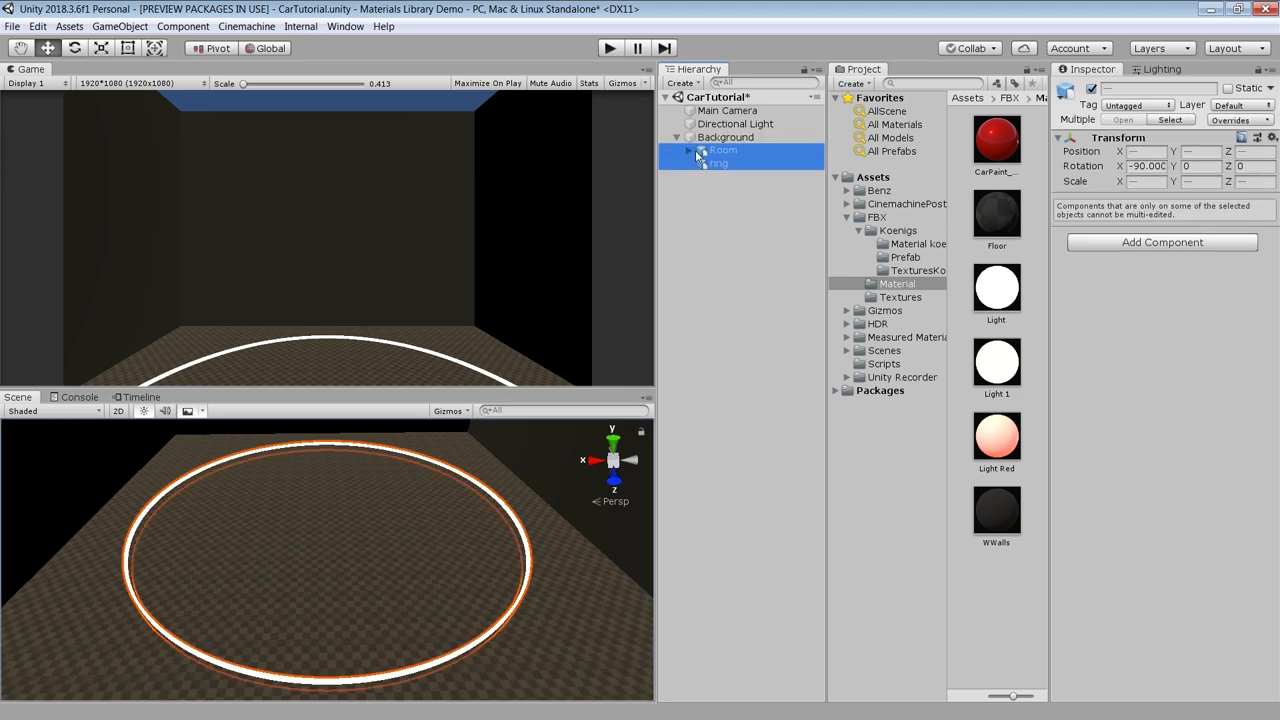
click(676, 137)
click(727, 160)
- Add the red Koenigsegg CCX model from the Koenigs folder to the scene
drag(494, 401, 494, 314)
click(897, 230)
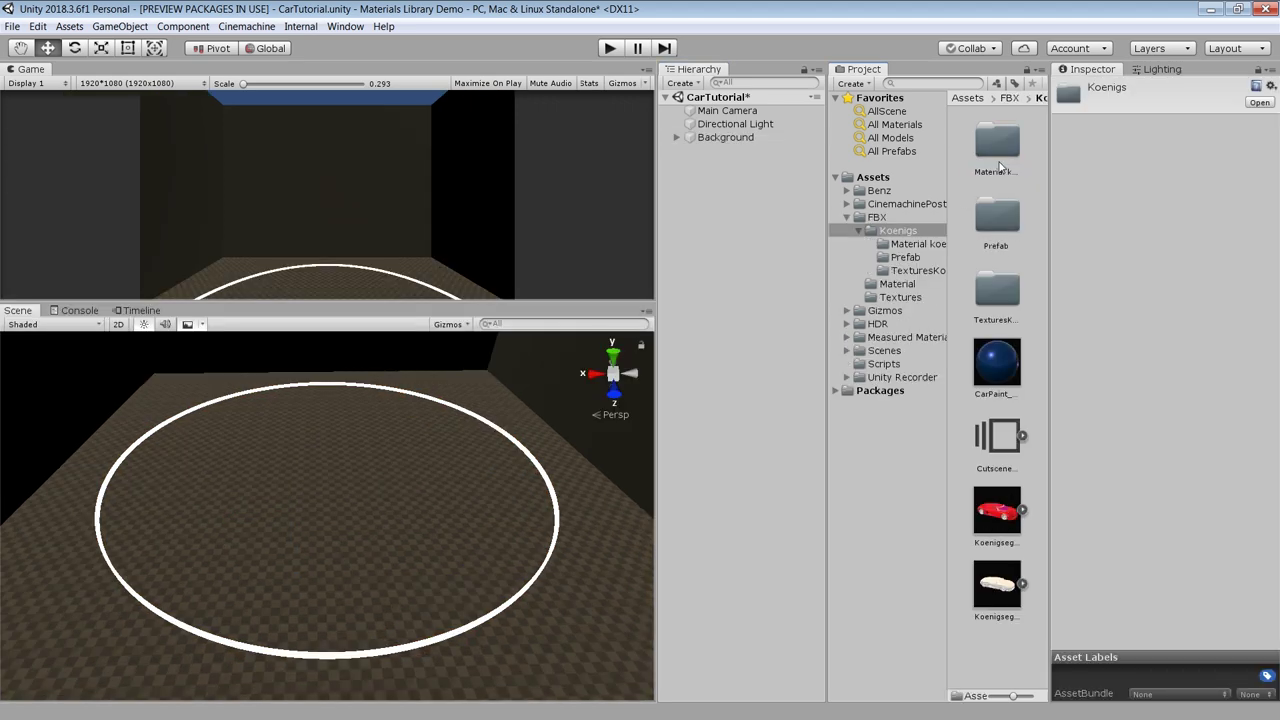
click(1000, 515)
key(Down)
key(Up)
key(Down)
drag(1001, 521, 754, 152)
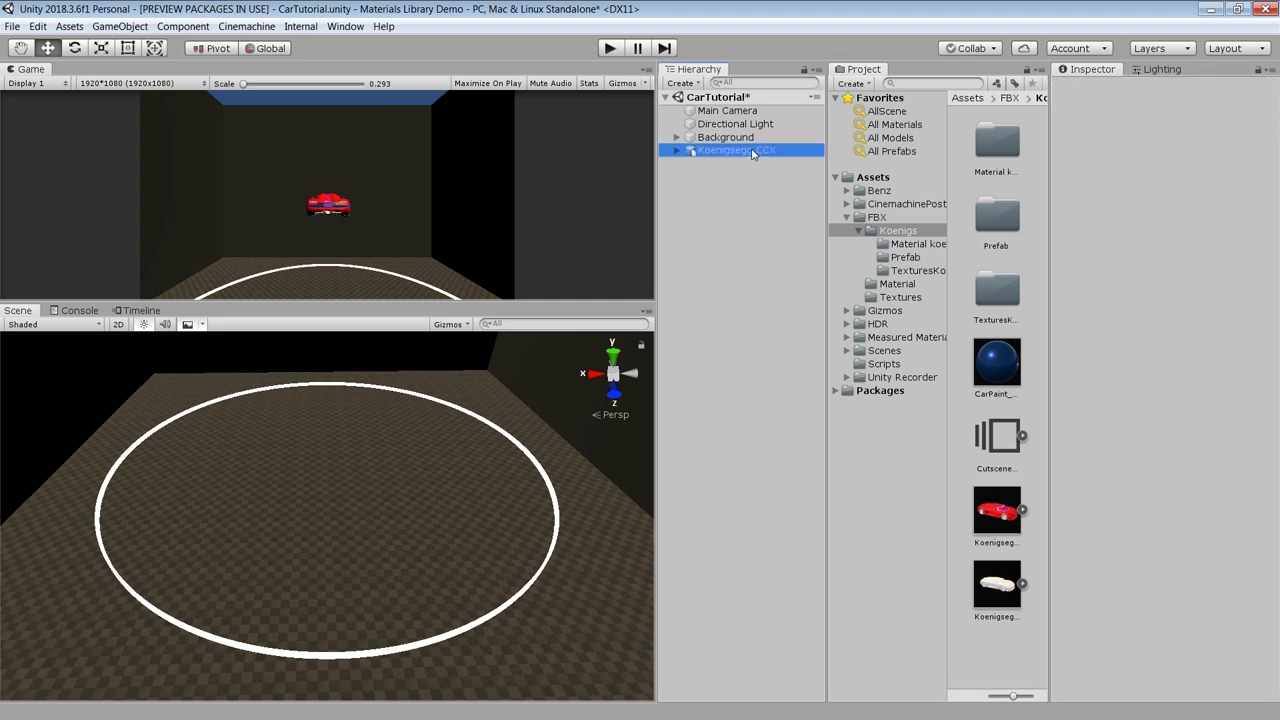
double_click(752, 151)
alt+drag(460, 450, 356, 448)
- Raise the Background group so the room's floor and ring sit at the car's level
double_click(726, 137)
drag(239, 570, 243, 478)
scroll(358, 548, up, 5)
alt+drag(358, 548, 488, 457)
- Add the white Koenigsegg Model to the scene and move the Koenigsegg CCX beside it at X -3.88
drag(997, 585, 787, 423)
click(750, 150)
drag(358, 507, 610, 556)
alt+drag(560, 540, 470, 510)
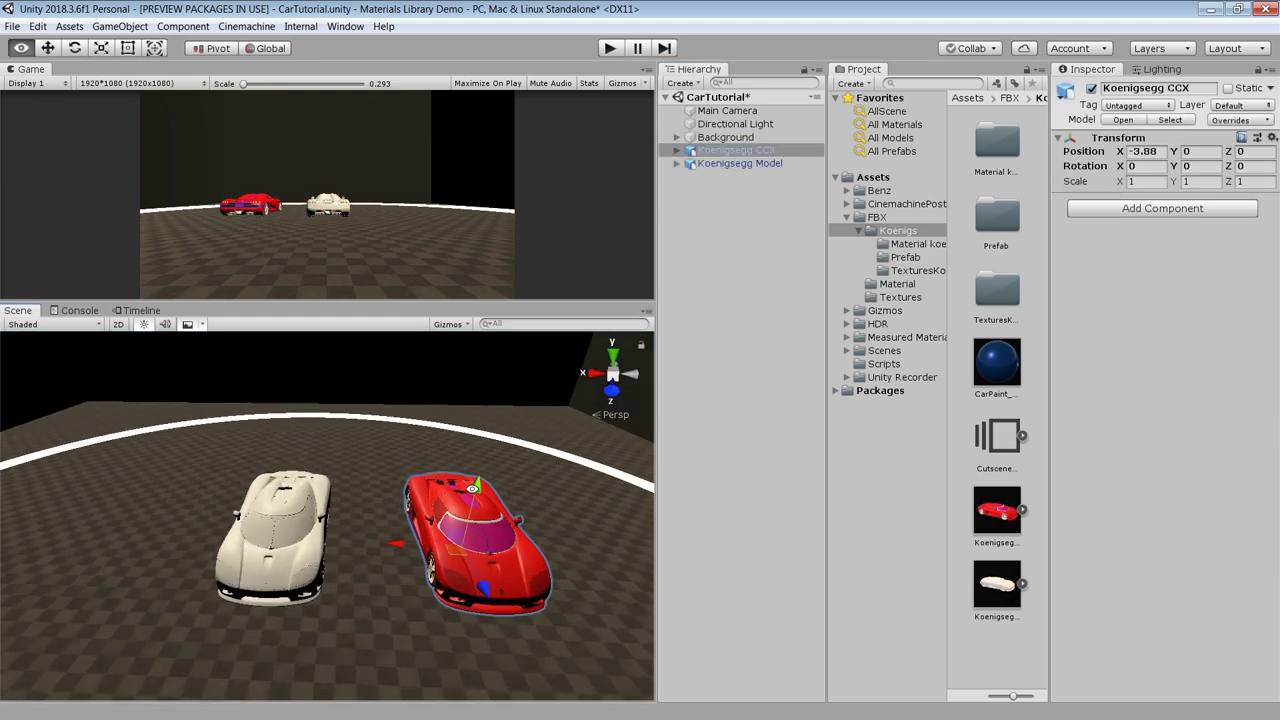
middle_drag(540, 570, 460, 535)
scroll(486, 553, up, 1)
- Slide the red car's FRENTE_1 front panel sideways off its body, and select the white car's CarBody for comparison
click(486, 553)
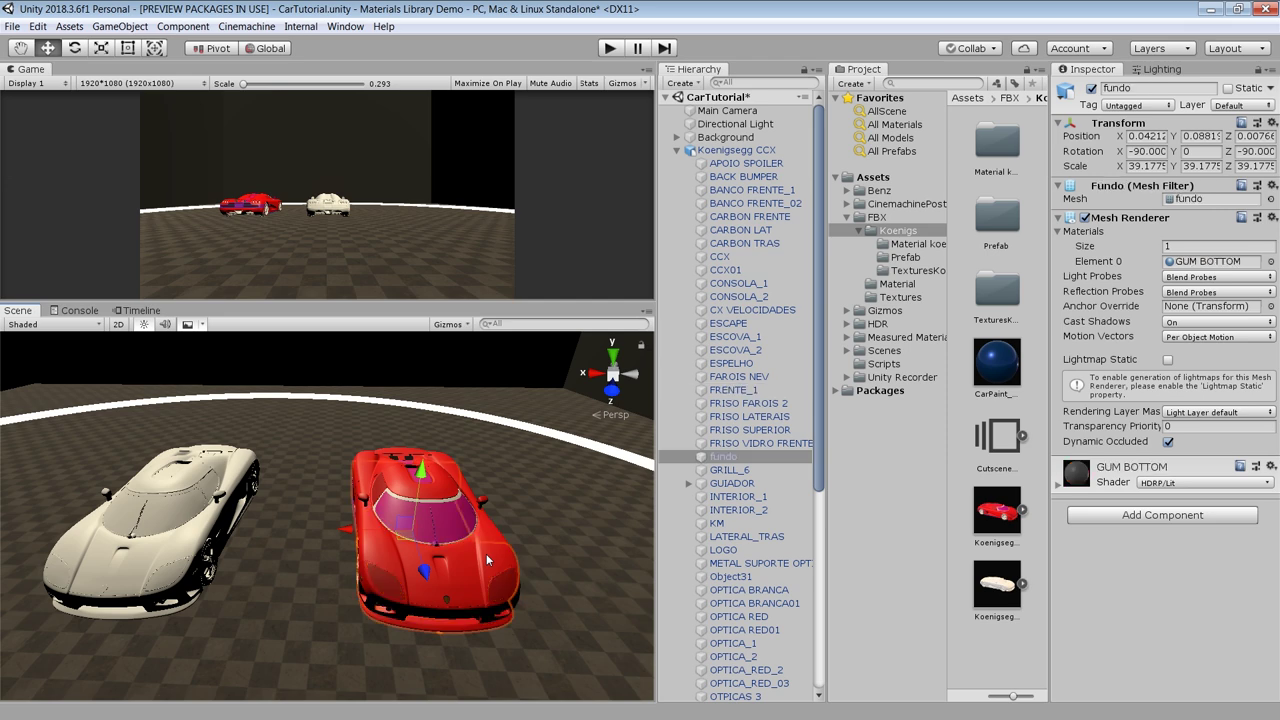
click(486, 553)
click(447, 565)
click(447, 565)
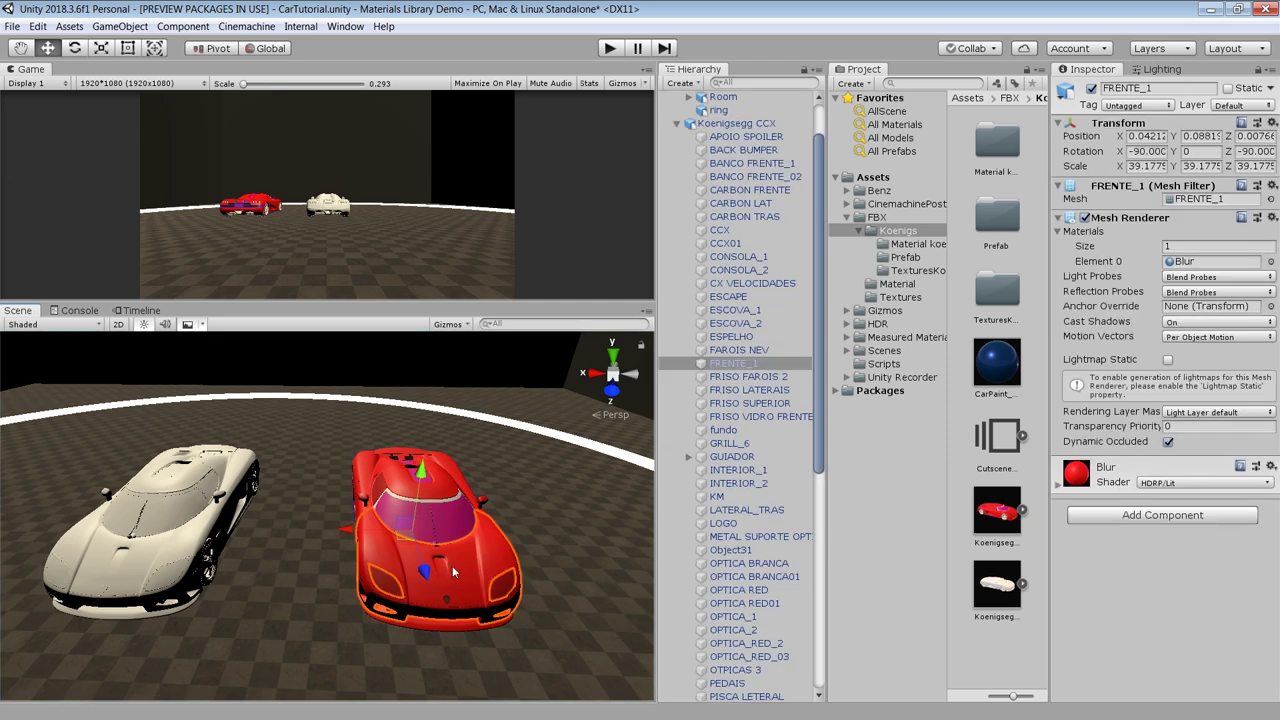
drag(365, 532, 510, 530)
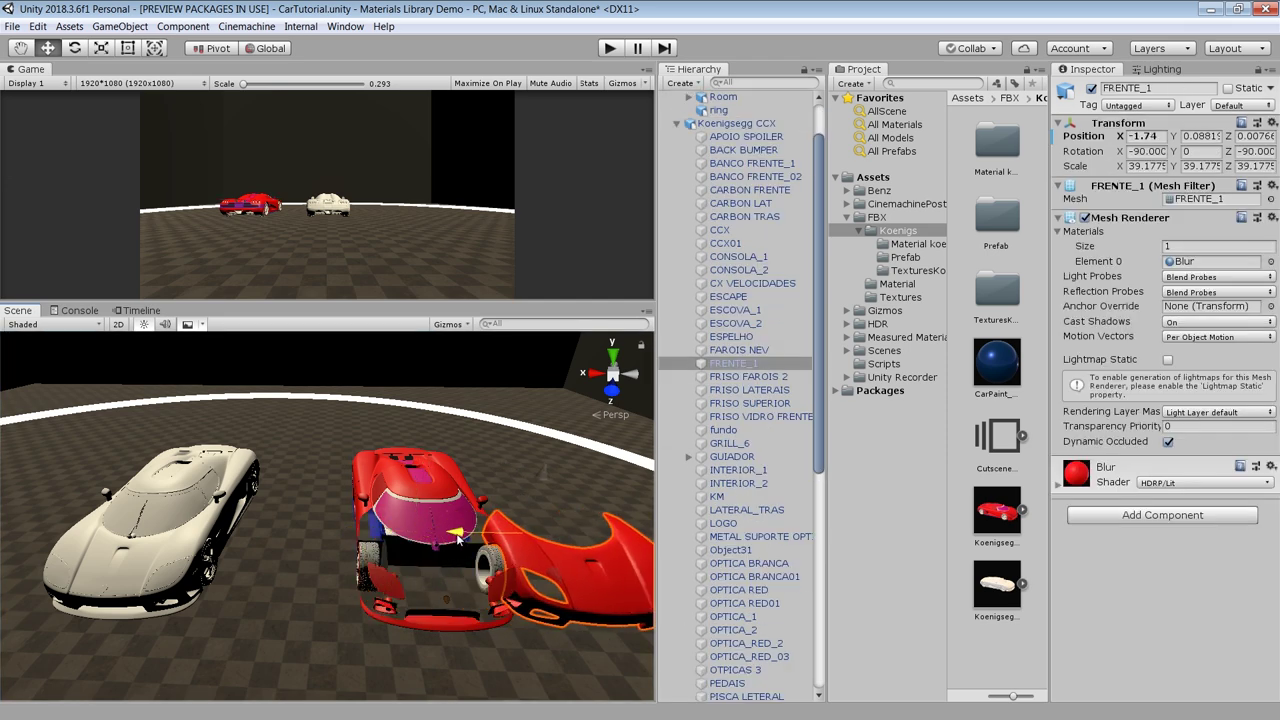
click(170, 558)
click(147, 551)
mouse_move(135, 528)
mouse_down()
mouse_move(218, 530)
mouse_move(113, 516)
mouse_up()
drag(237, 522, 252, 523)
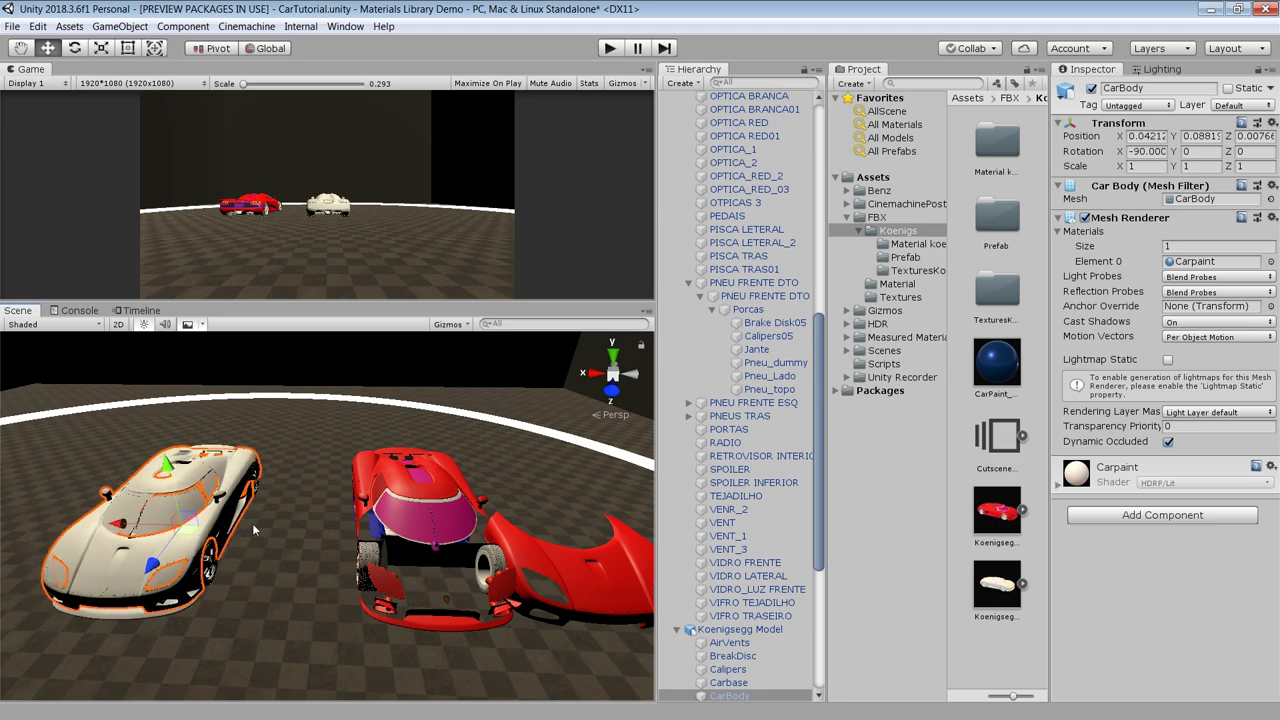
- Delete the Koenigsegg CCX car from the scene
click(688, 283)
click(740, 177)
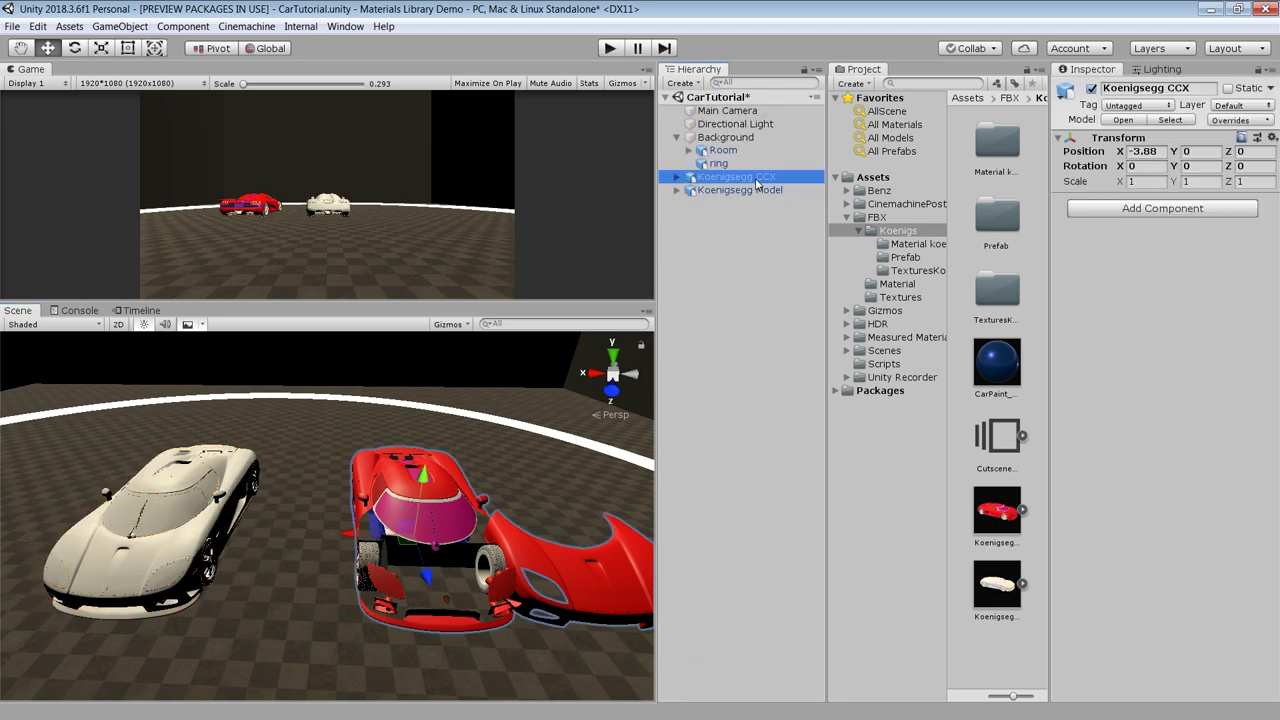
key(Delete)
- Frame the white car from its front corner and align the Main Camera with that scene view
alt+drag(246, 515, 670, 472)
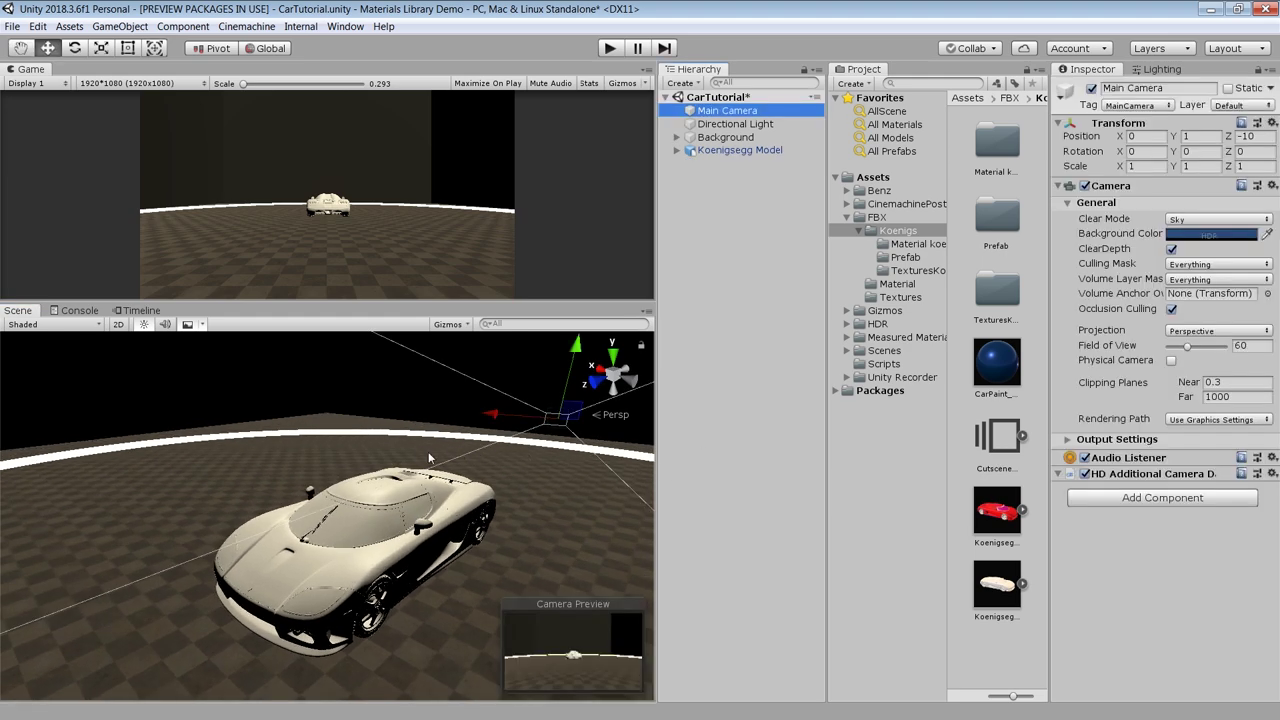
alt+drag(429, 457, 720, 515)
scroll(386, 492, up, 10)
alt+drag(380, 496, 375, 468)
key(ctrl+shift+f)
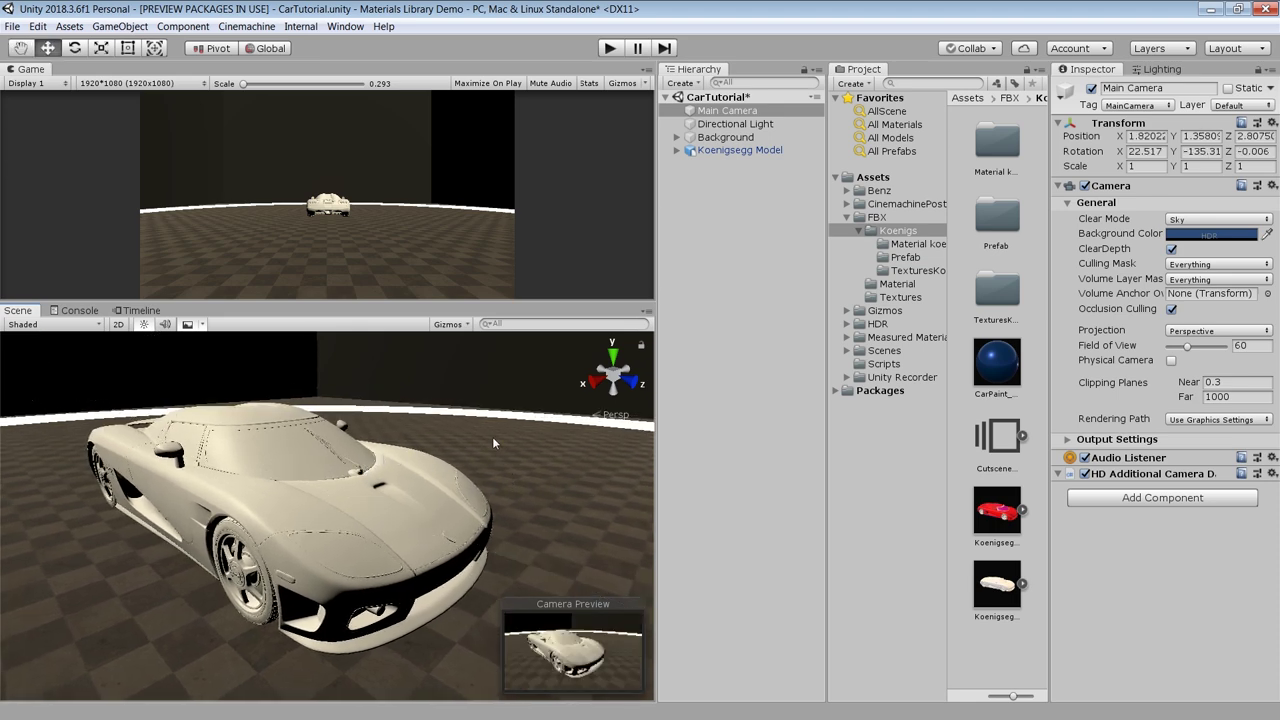
- Add a rendering Scene Settings object to the scene
alt+drag(492, 446, 160, 456)
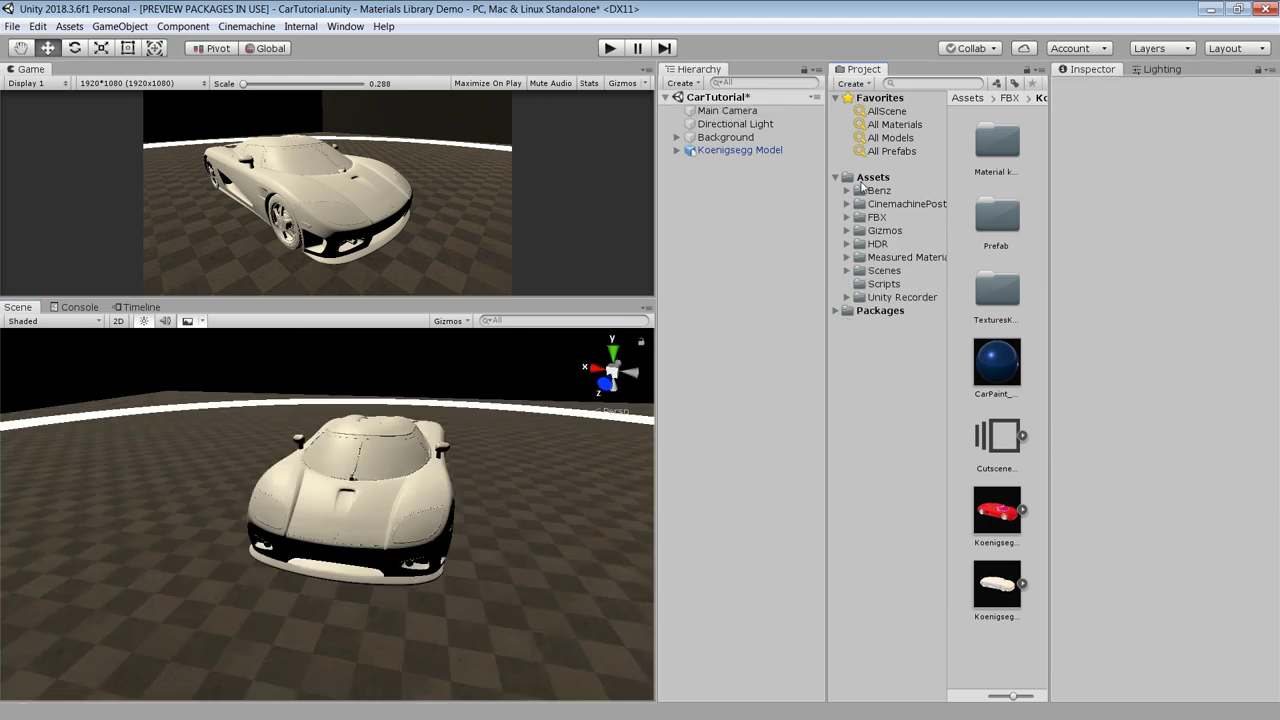
right_click(742, 216)
click(852, 177)
right_click(725, 218)
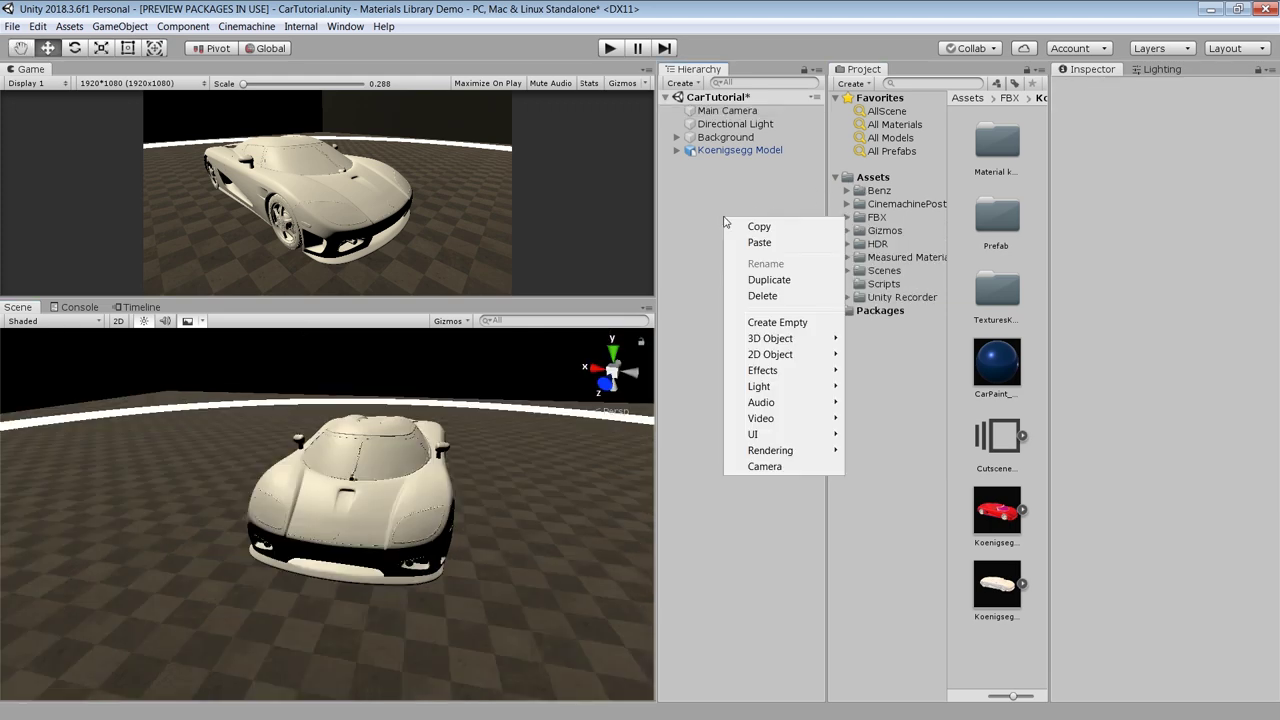
mouse_move(789, 456)
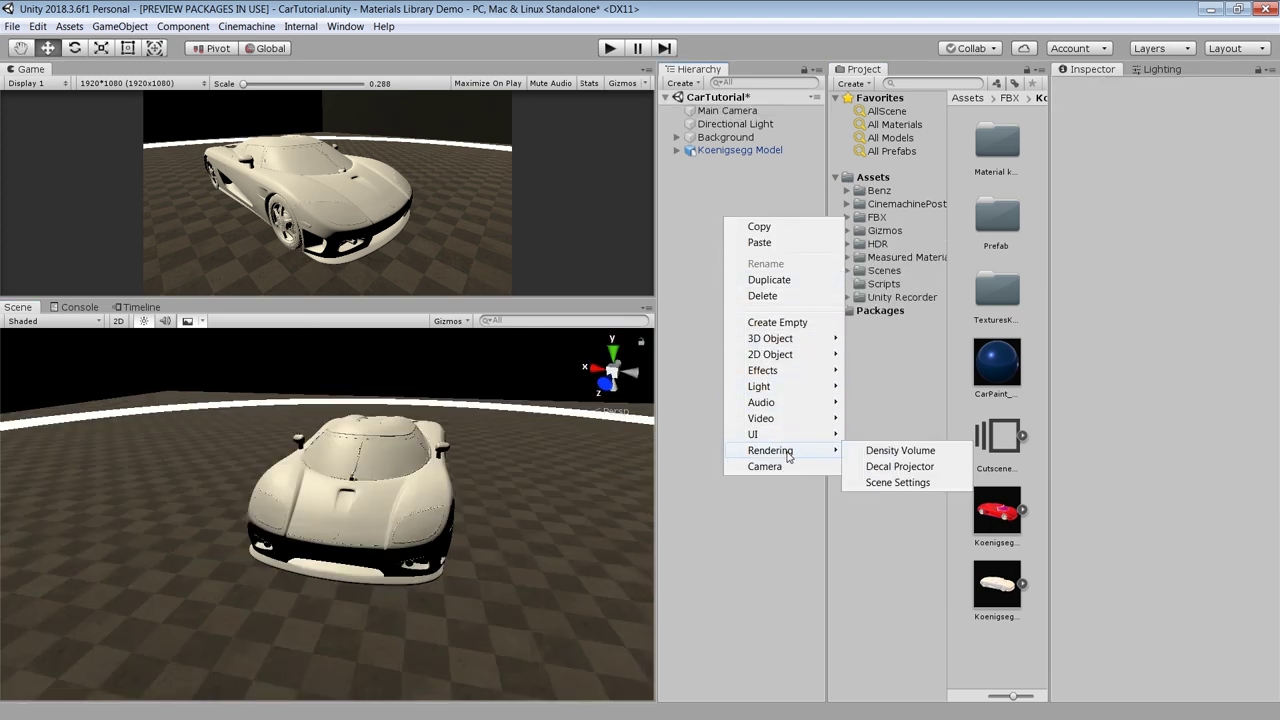
click(897, 482)
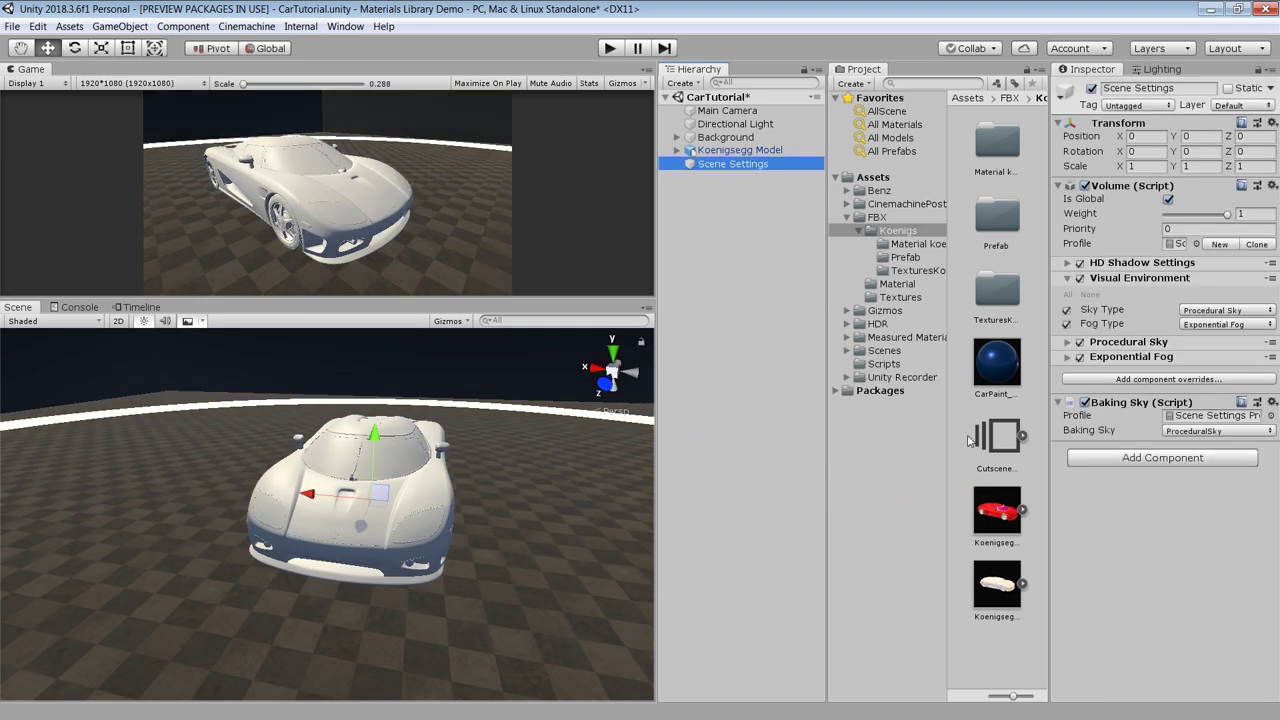
- Set the sky type to HDRI Sky and fog type to Volumetric Fog, and disable the Exponential Fog and Procedural Sky overrides
click(1244, 312)
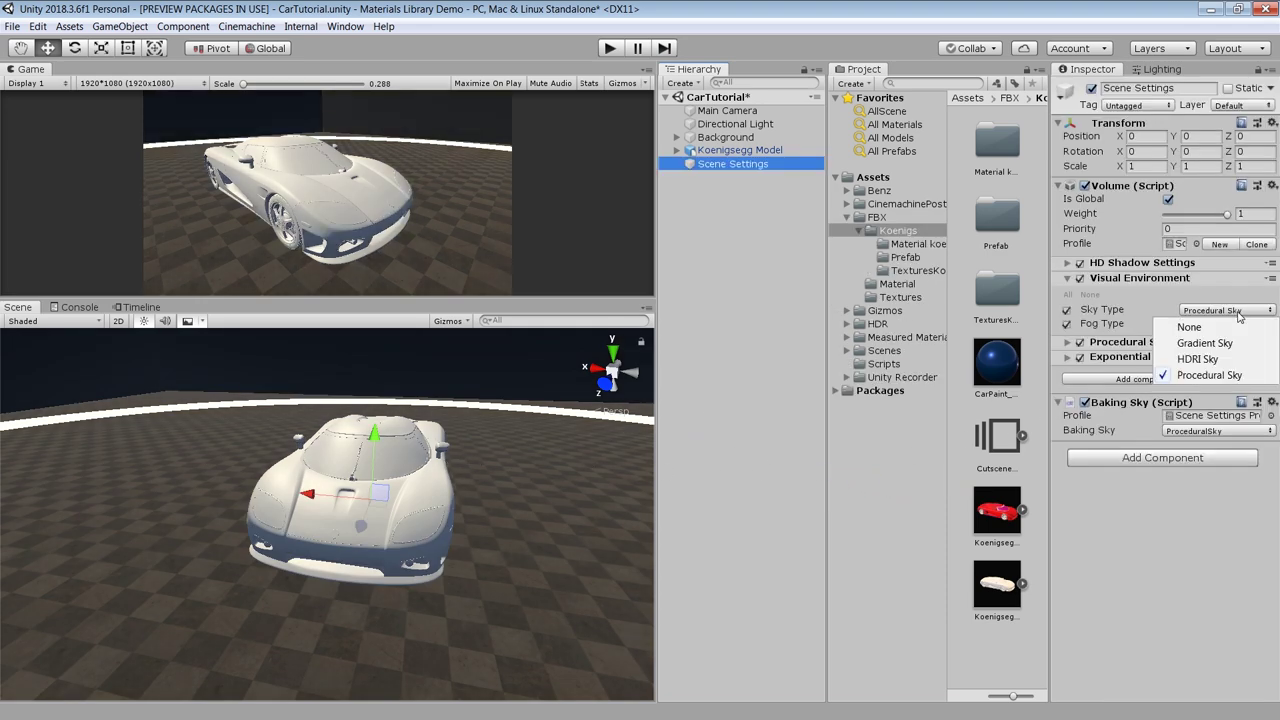
click(1199, 361)
click(1206, 326)
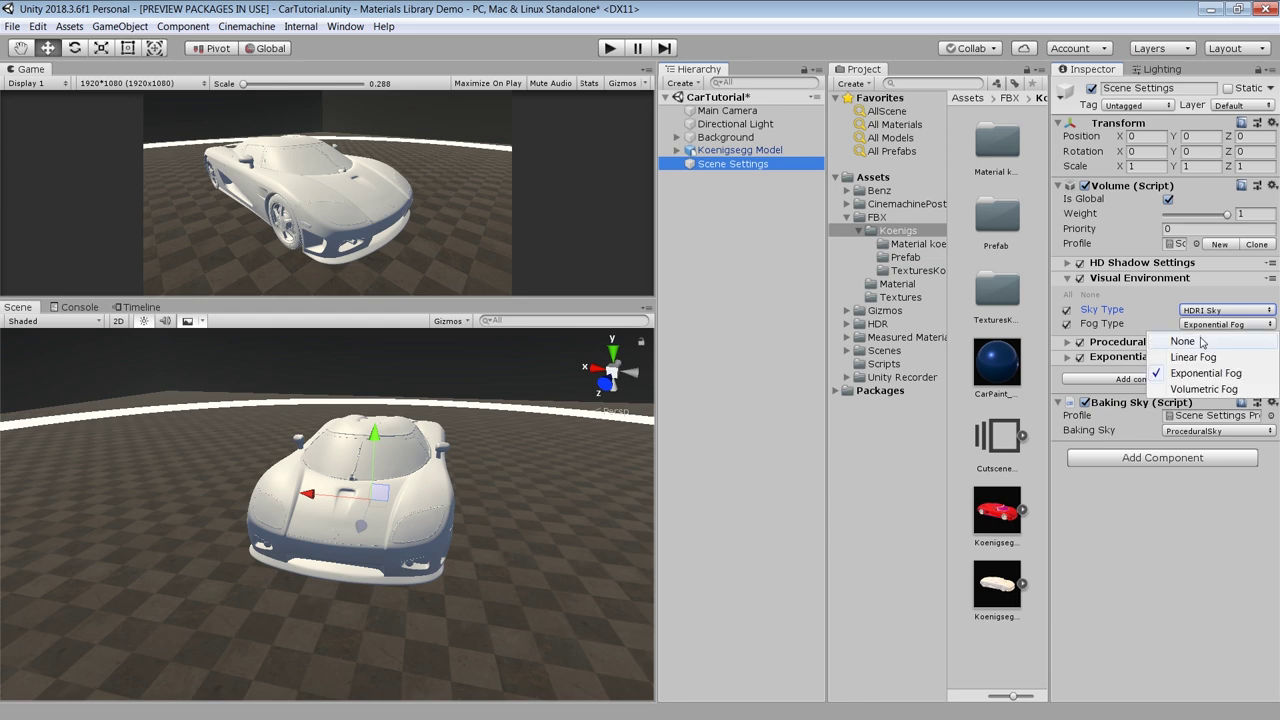
click(1200, 390)
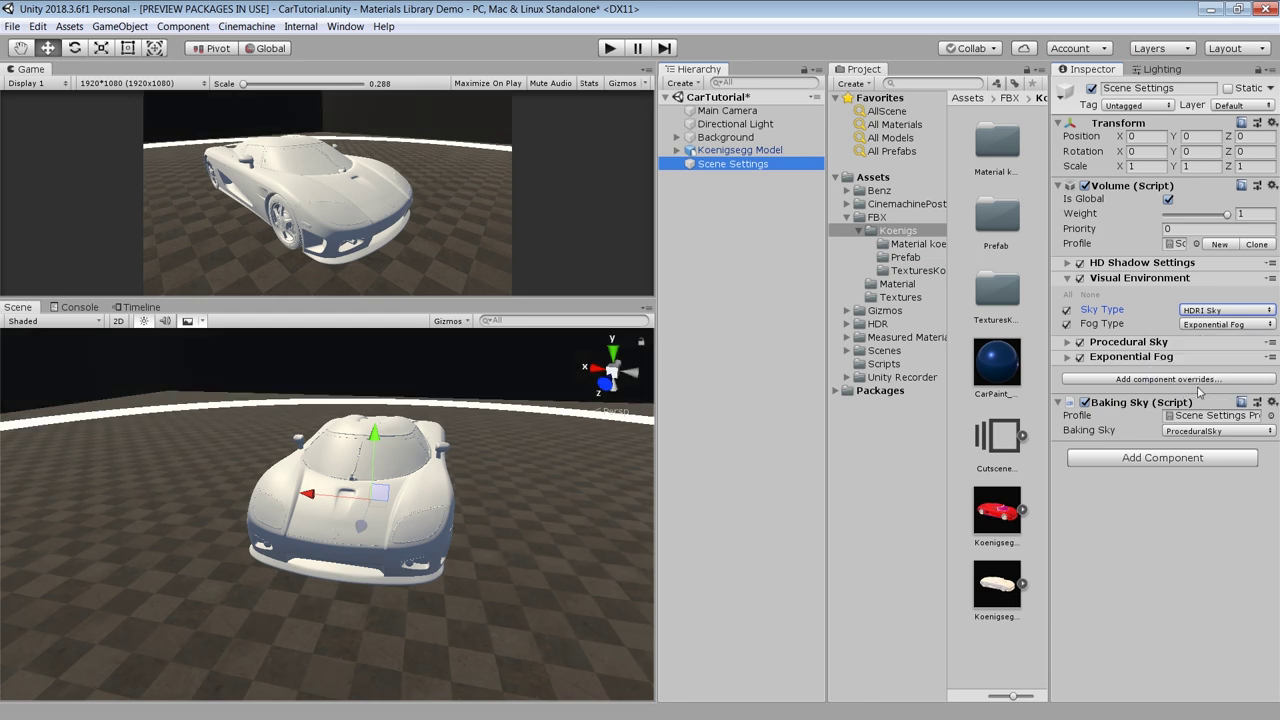
click(1080, 358)
click(1080, 343)
- Add an HDRI Sky override to the scene settings and assign it the aft_lounge_2k cubemap
click(1169, 380)
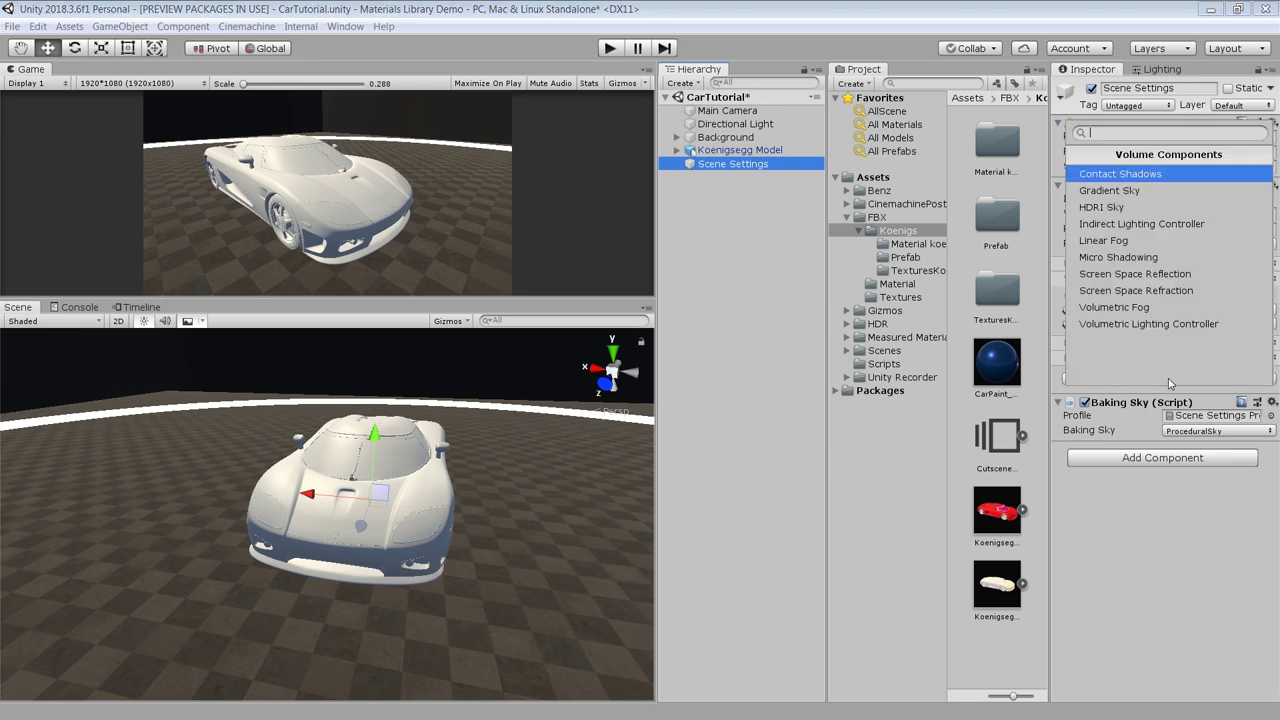
click(1128, 207)
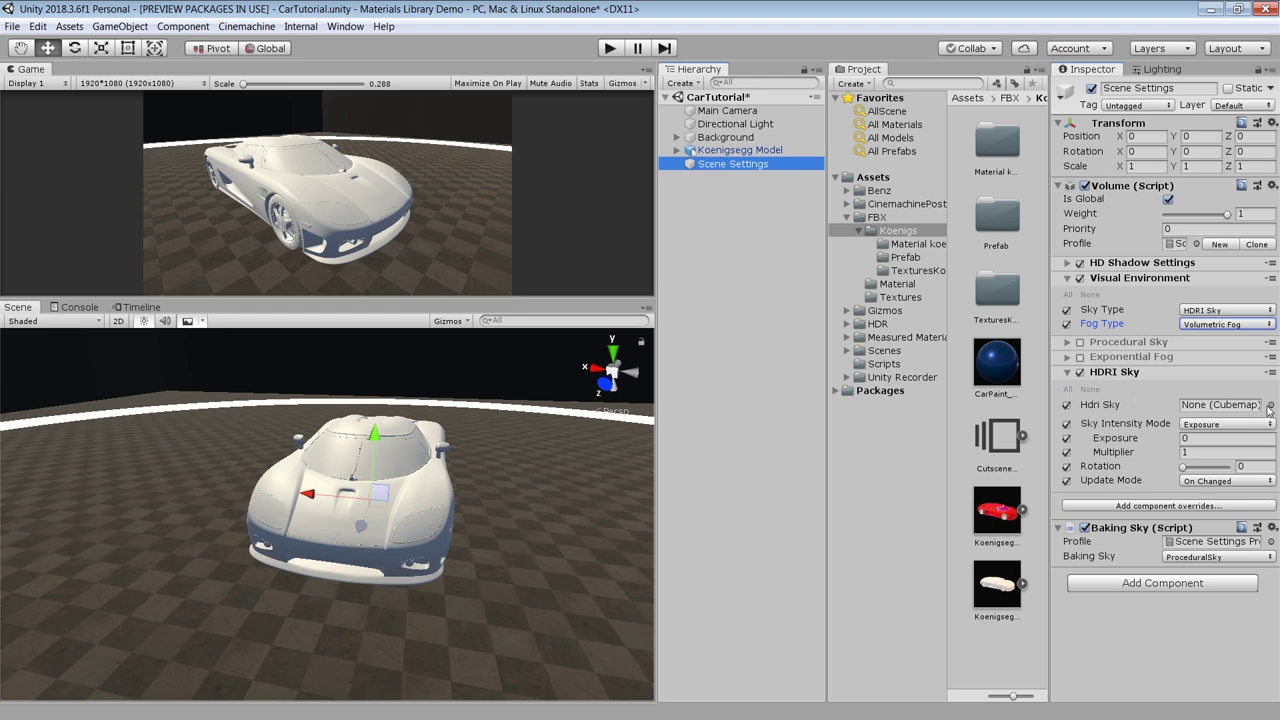
click(1270, 405)
double_click(555, 199)
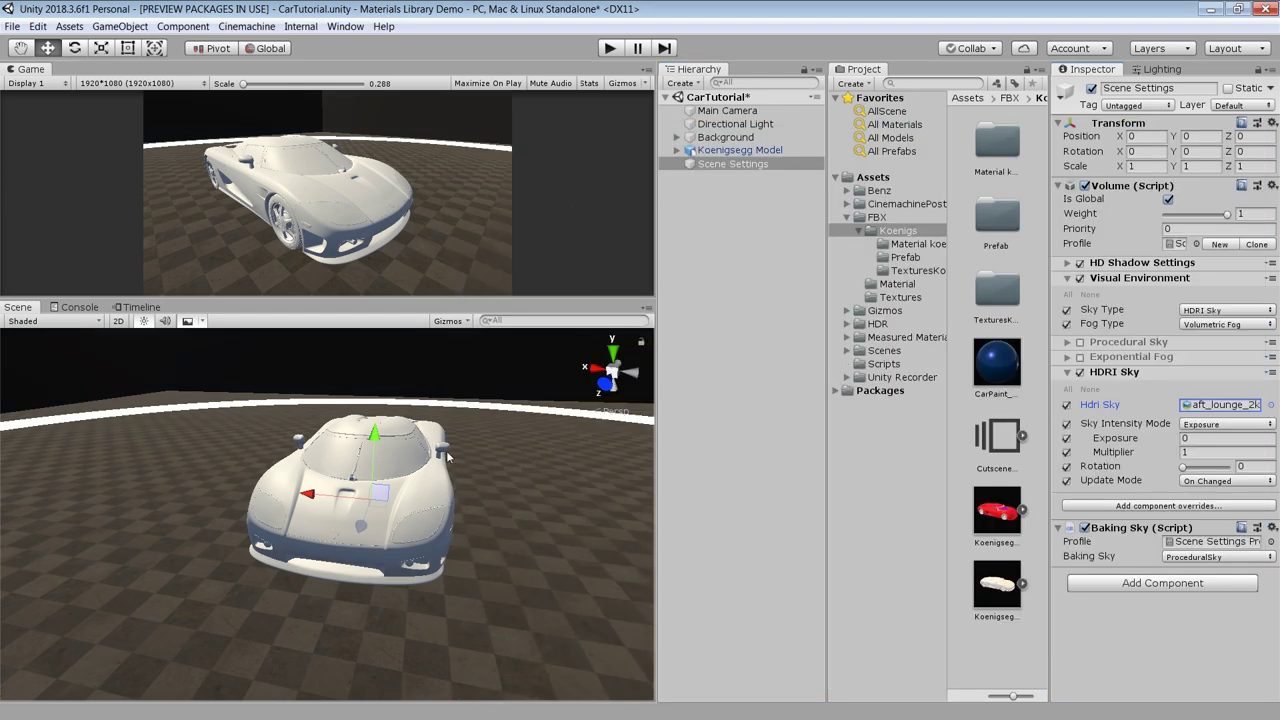
- Add a reflection probe to the scene at the car and turn off automatic lighting generation
click(700, 263)
right_click(701, 263)
mouse_move(761, 430)
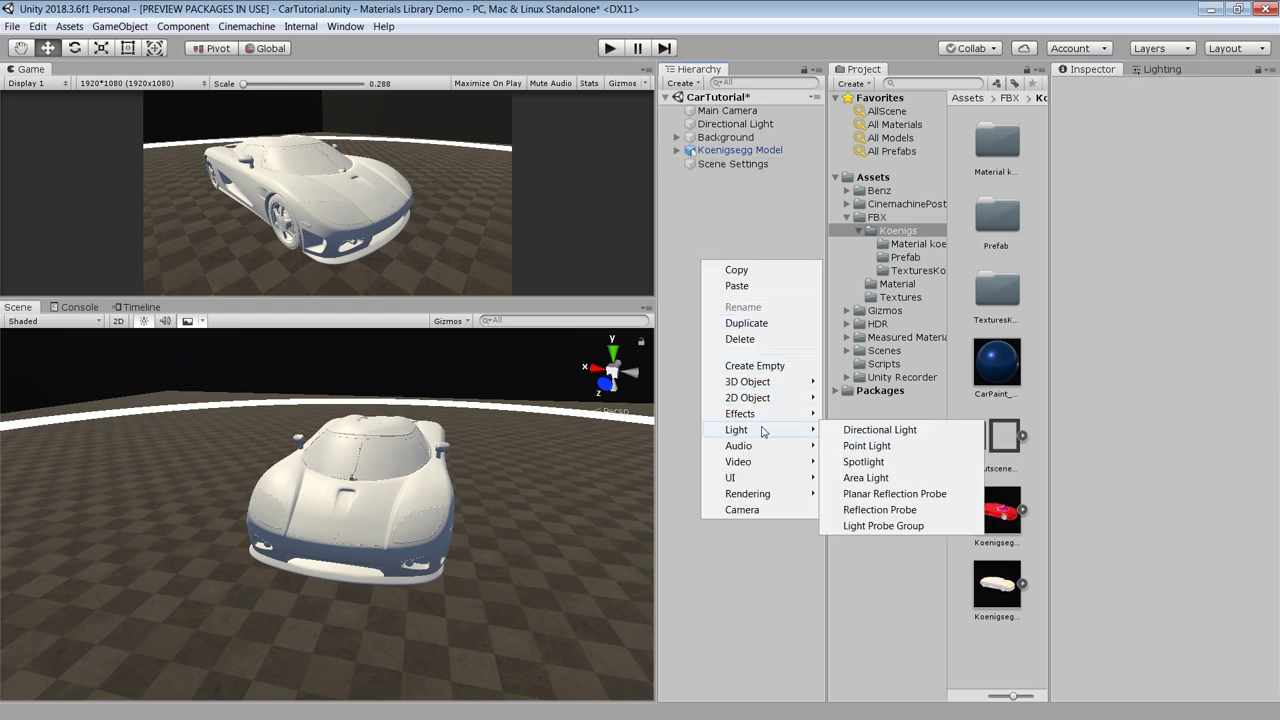
click(880, 512)
alt+drag(535, 450, 335, 528)
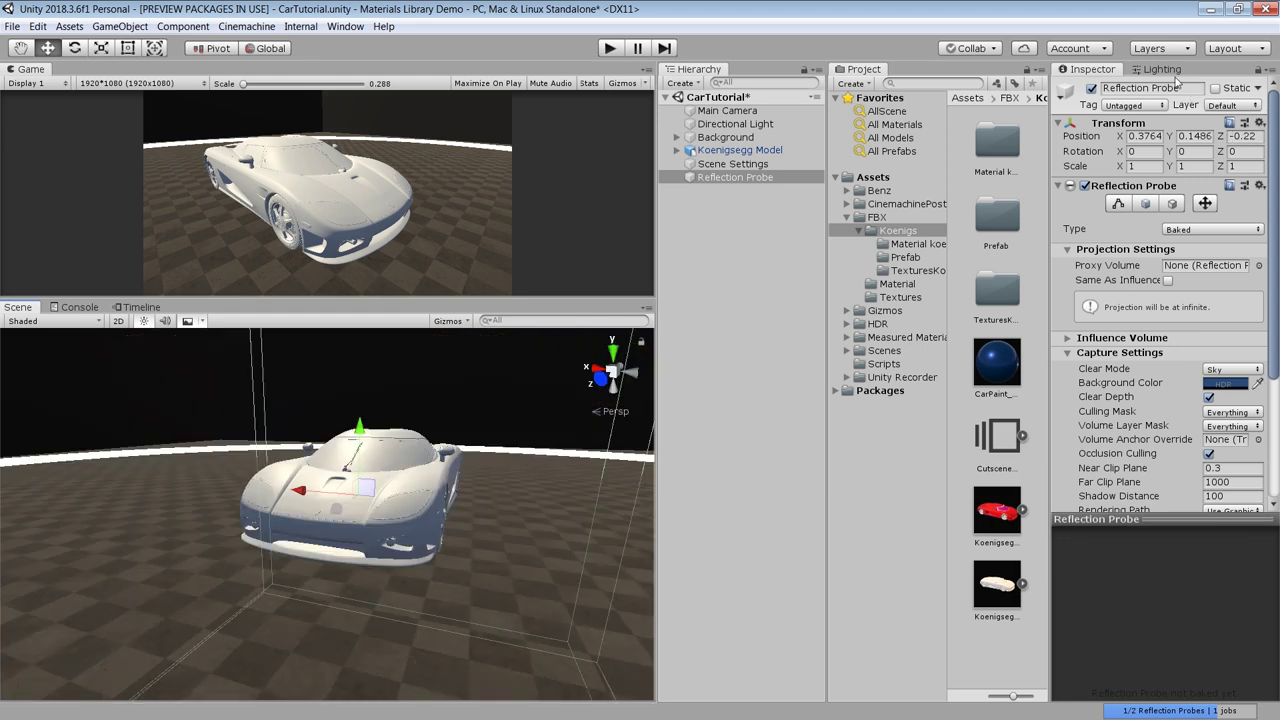
click(1169, 74)
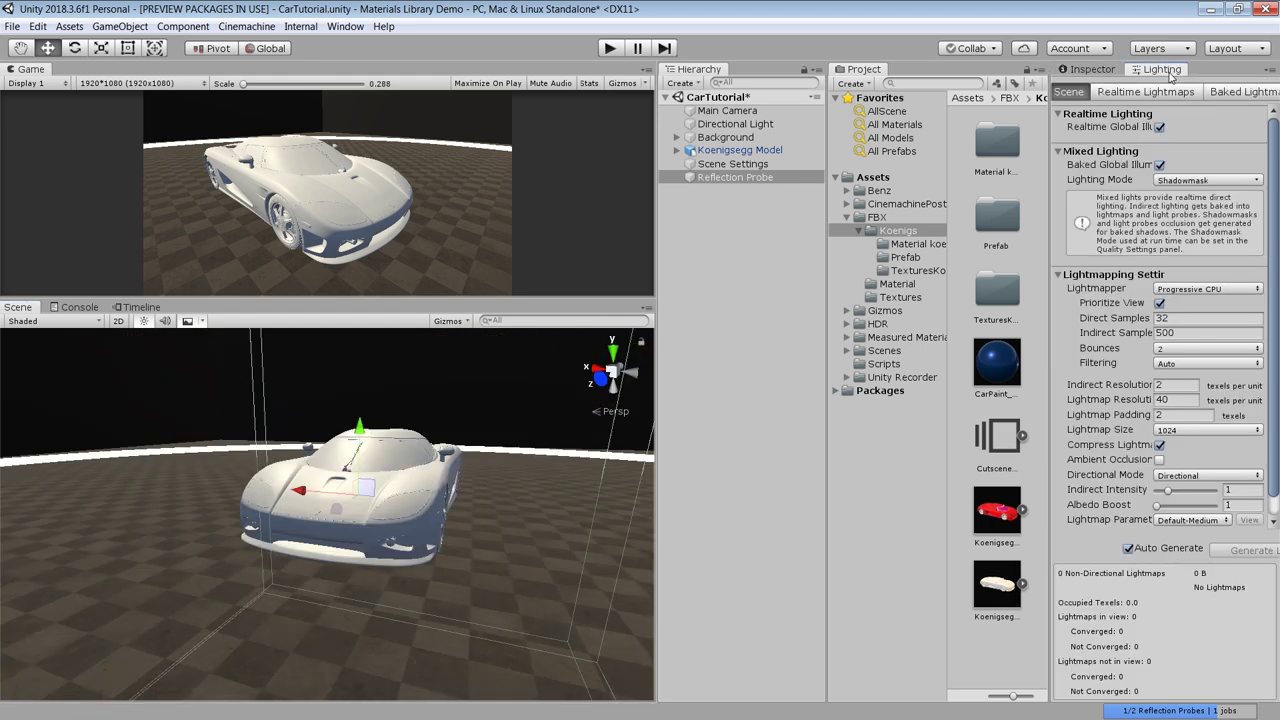
click(1128, 549)
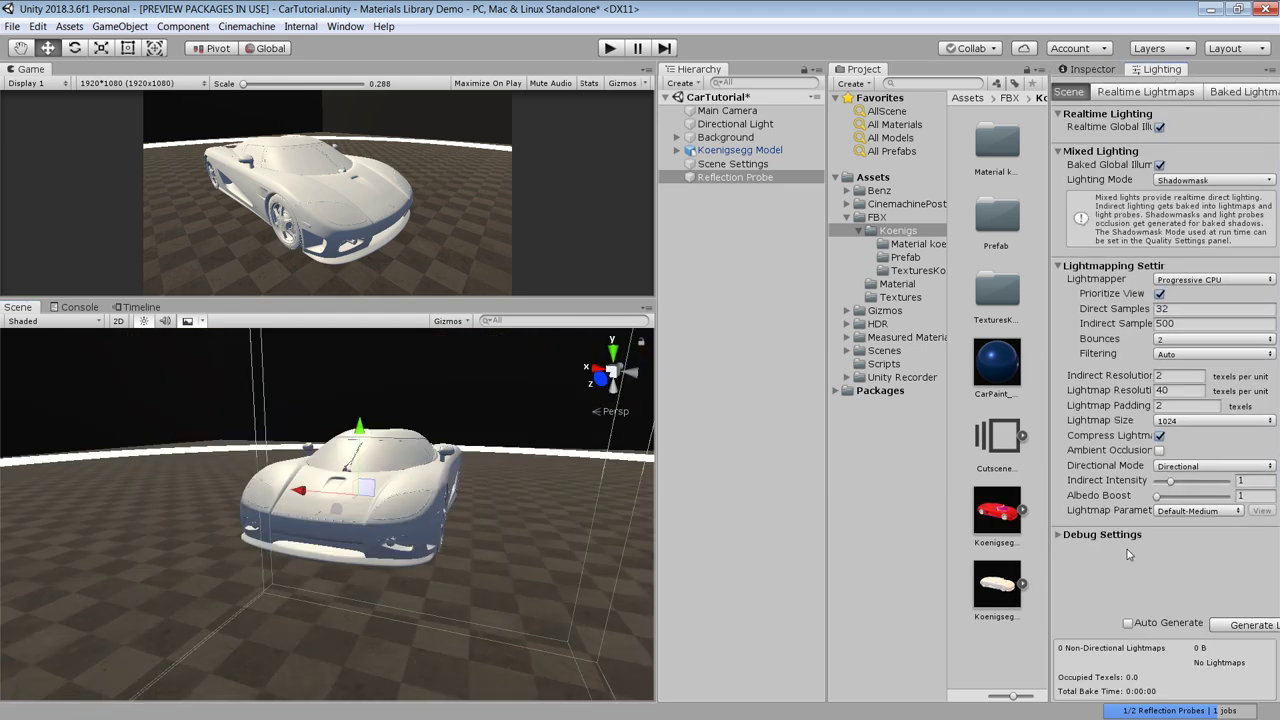
- Set the reflection probe's type to Realtime, raise it to about Y 0.816, and set its far clip plane to 50
click(1090, 70)
click(1115, 229)
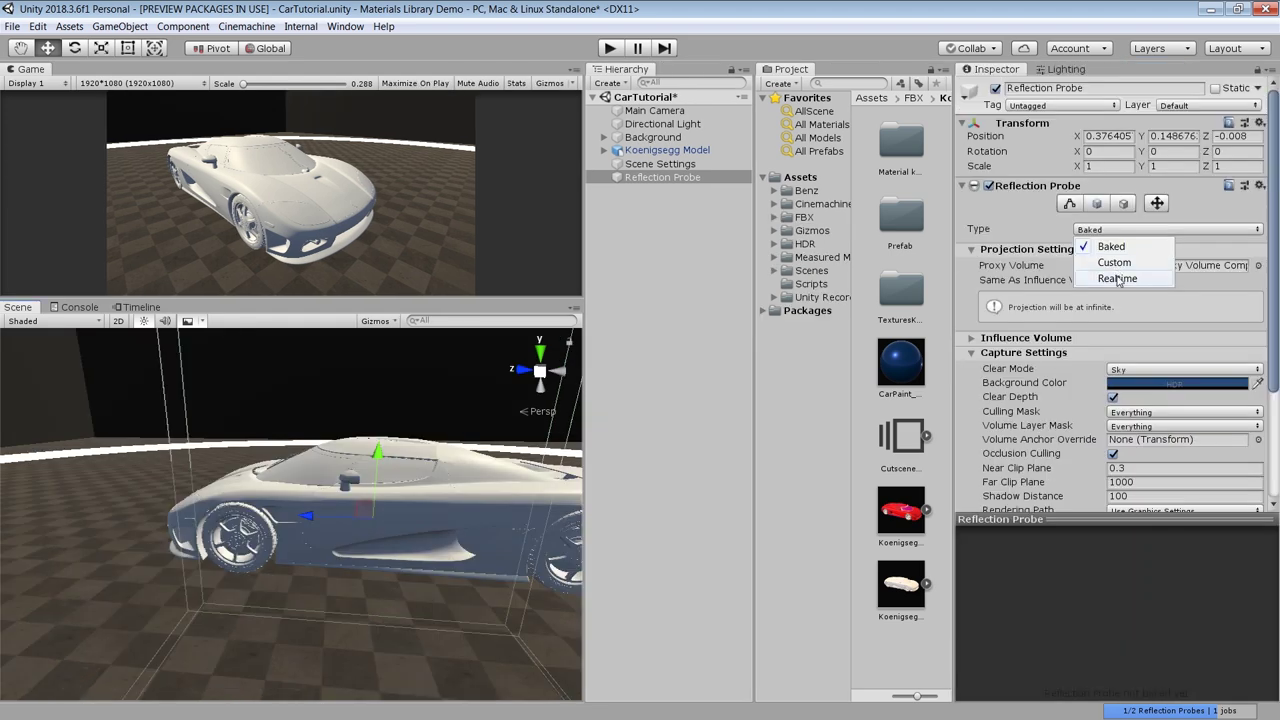
click(1117, 278)
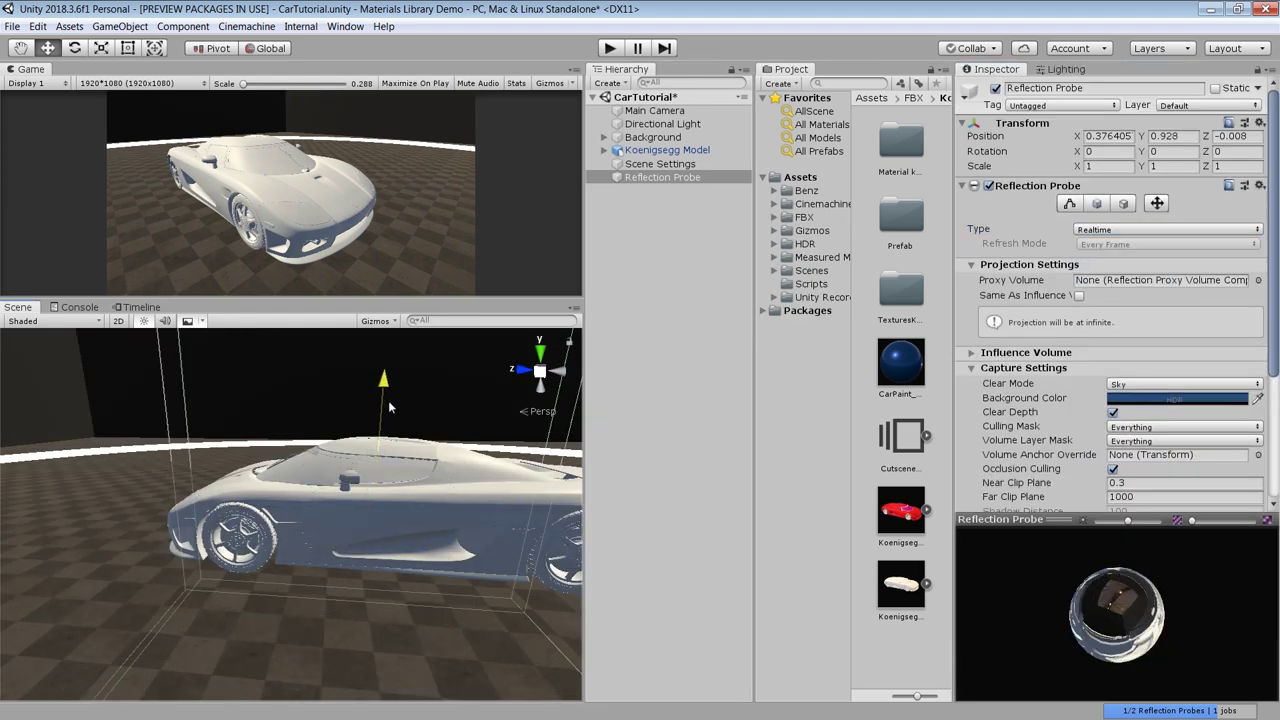
alt+drag(387, 409, 617, 426)
scroll(1125, 290, down, 3)
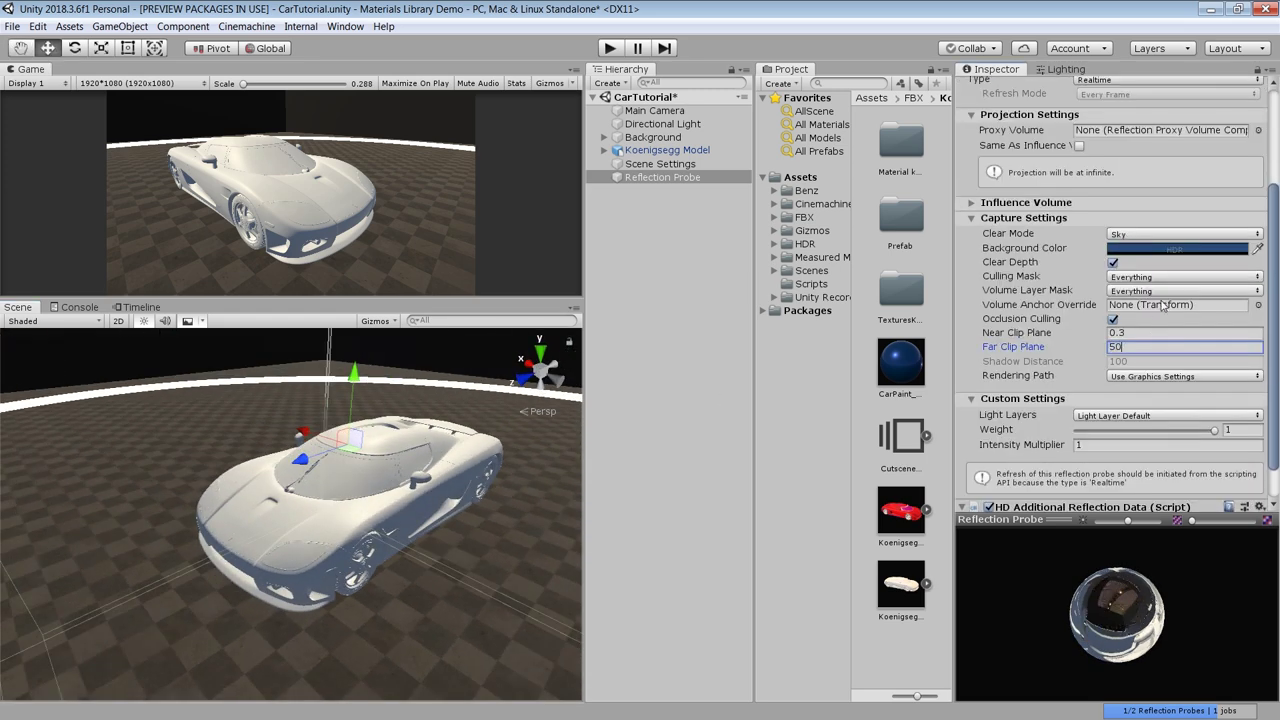
- Set the reflection probe's type to Baked and its influence volume to a Sphere with radius 25
scroll(1167, 315, down, 2)
scroll(1170, 324, up, 6)
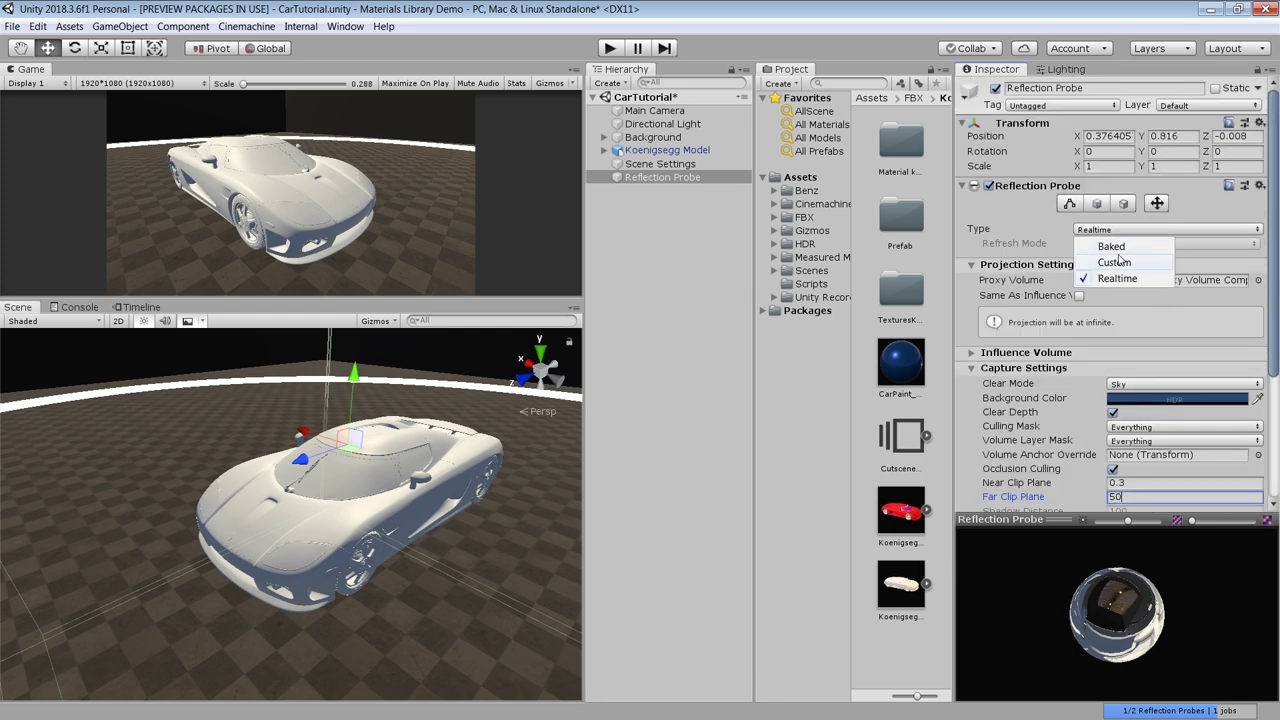
click(1111, 247)
scroll(1112, 250, down, 5)
click(1052, 190)
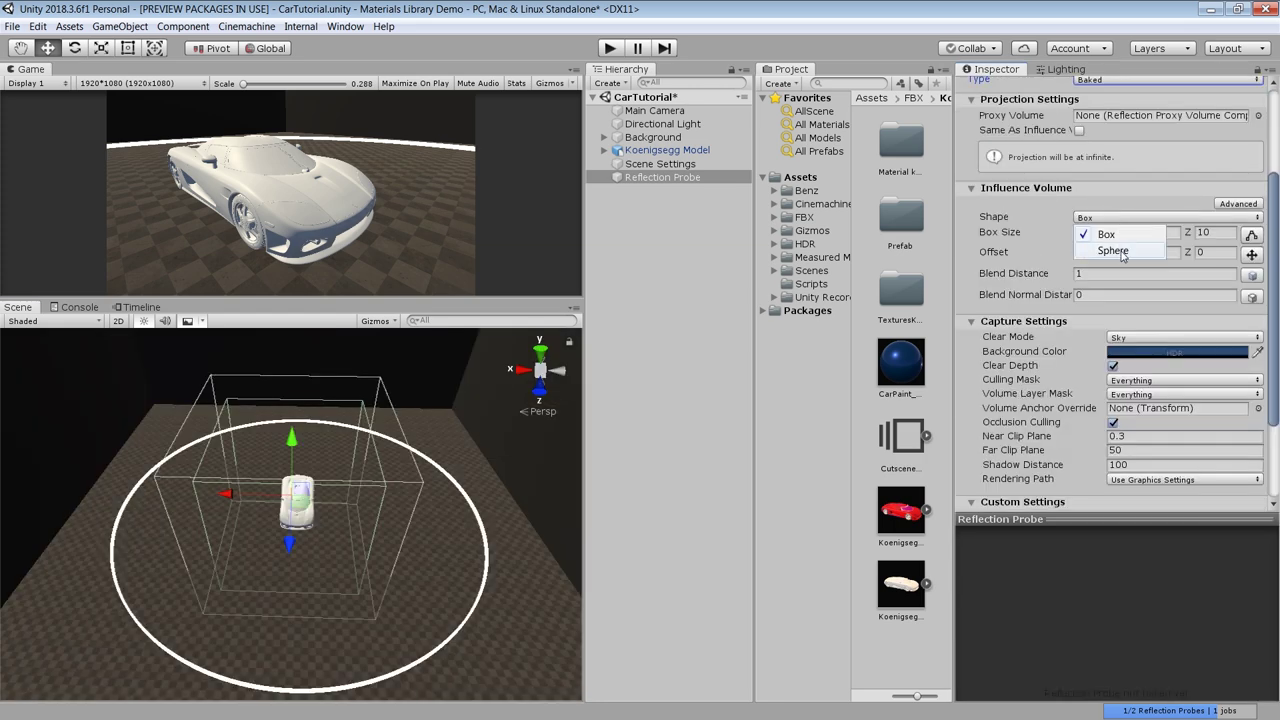
click(1114, 251)
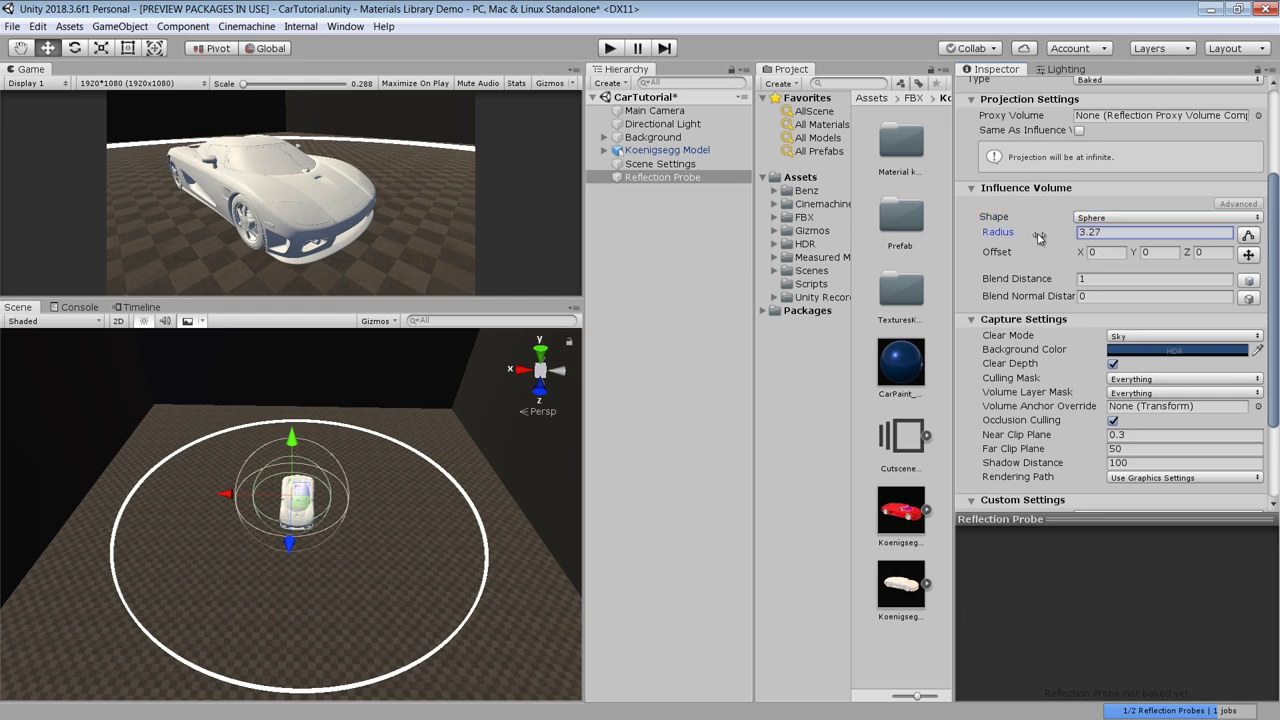
drag(1147, 243, 1236, 258)
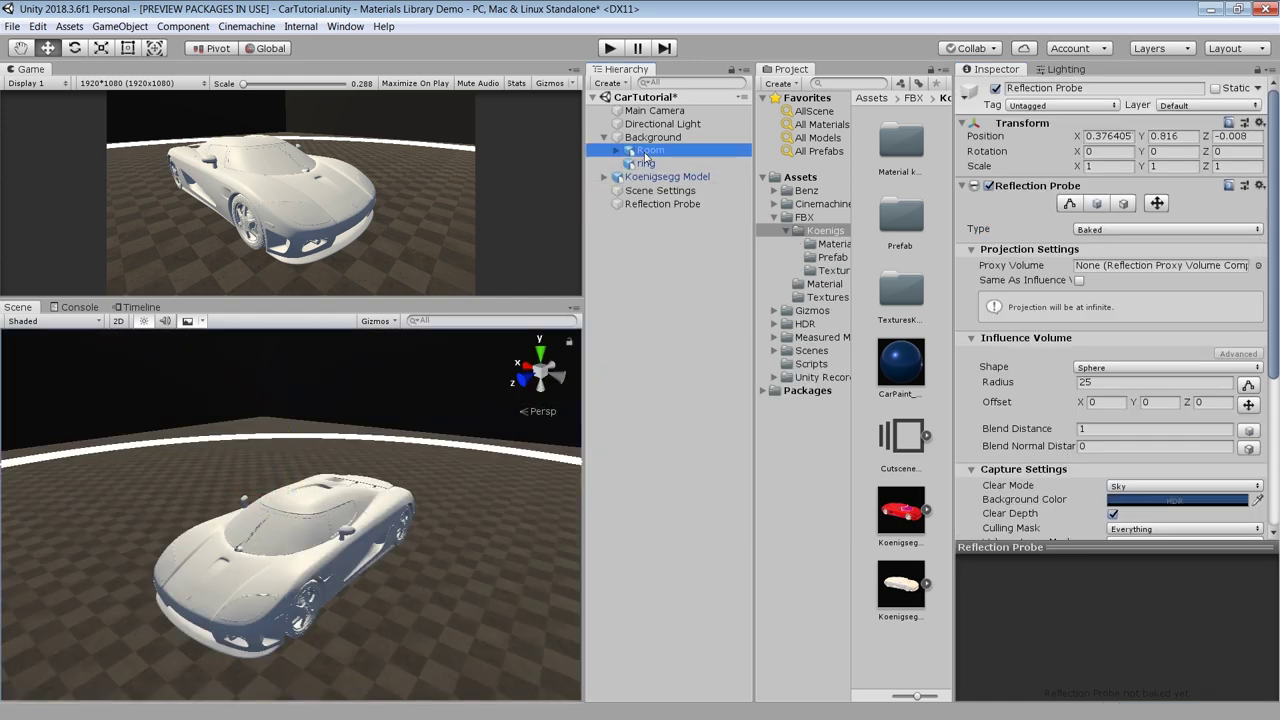
- Flag the Room object as Lightmap Static and bring up the static options of the Background group
click(1262, 88)
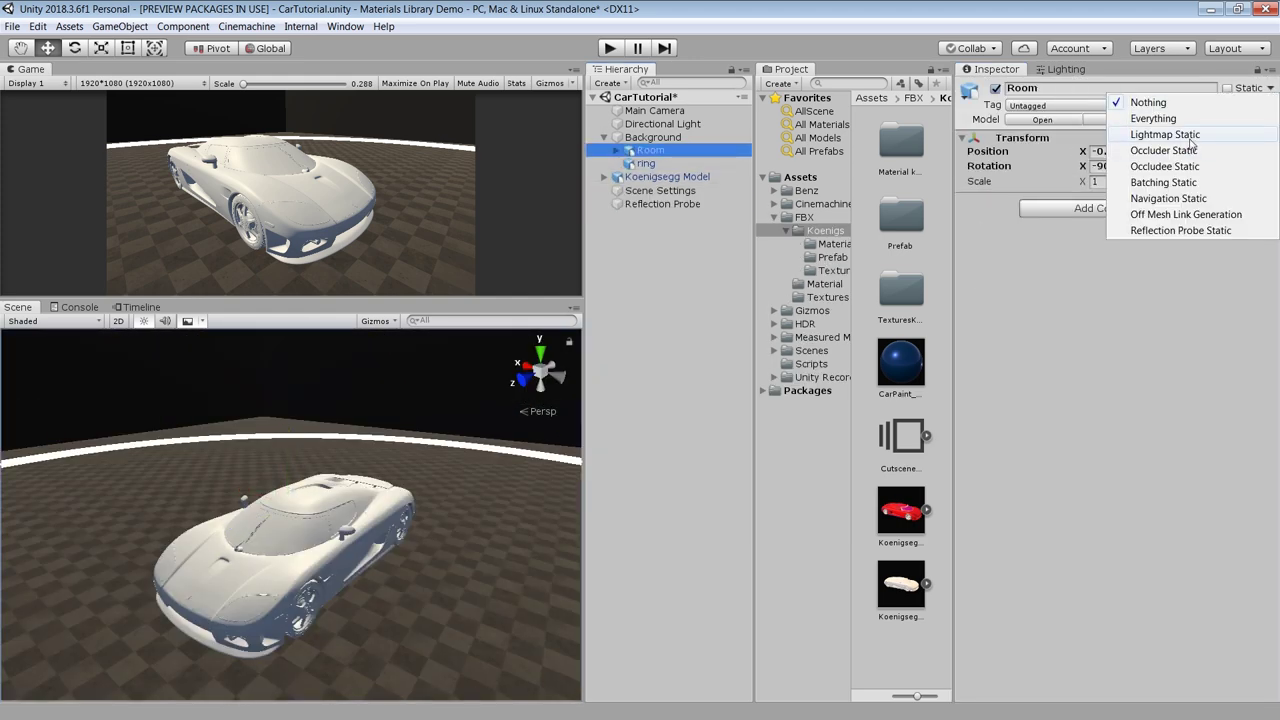
click(1190, 136)
click(653, 137)
click(1270, 88)
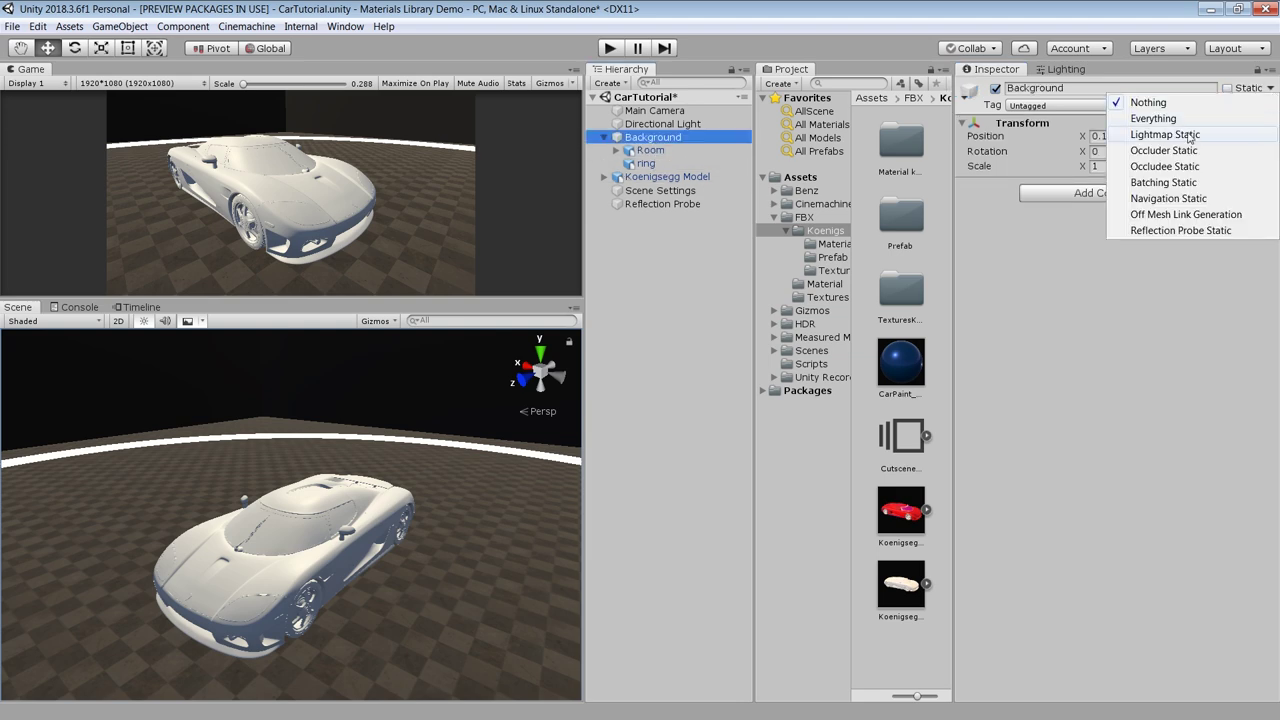
click(1272, 95)
click(1271, 89)
click(1130, 209)
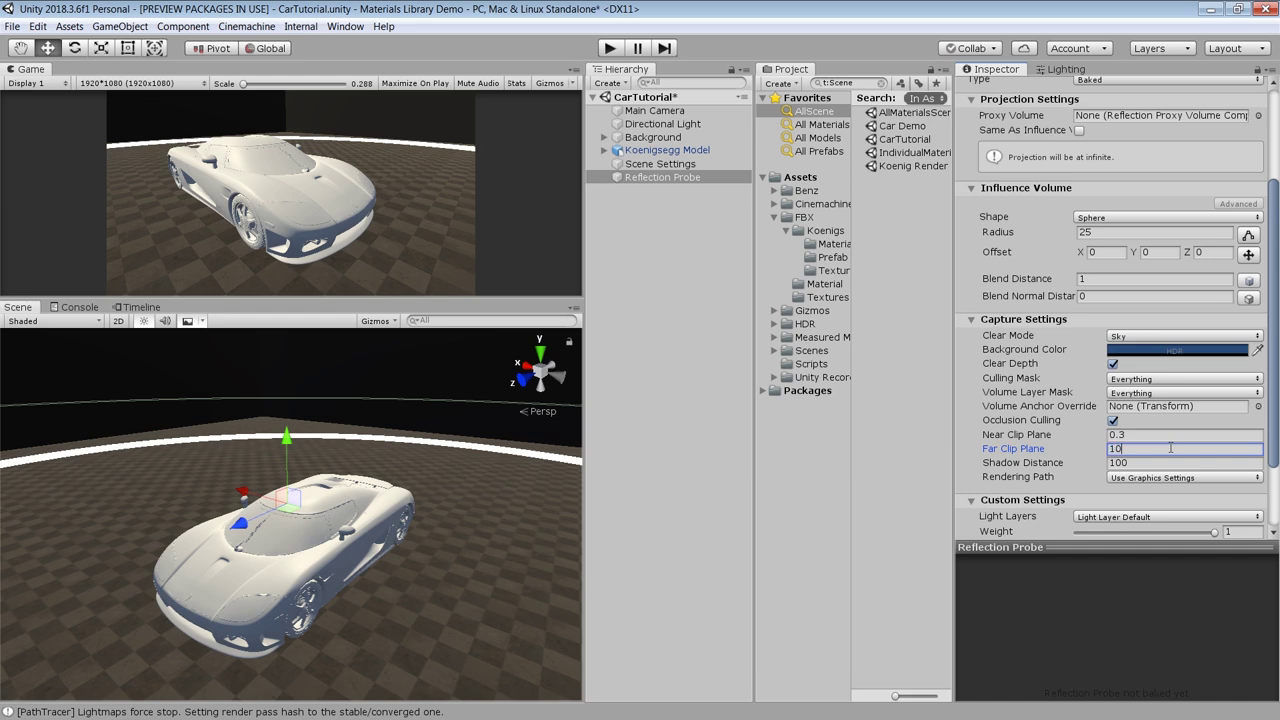
- Bake the reflection probe with its far clip plane at 10
scroll(1200, 418, down, 3)
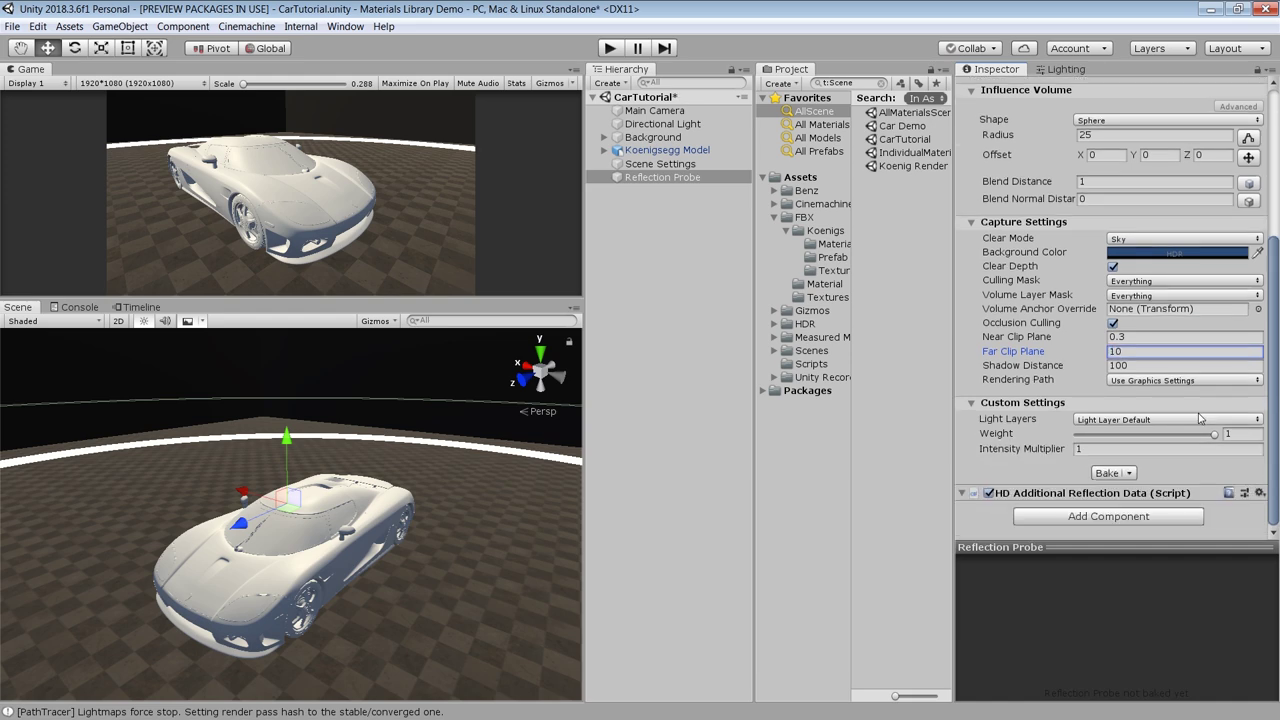
click(1107, 474)
click(1134, 538)
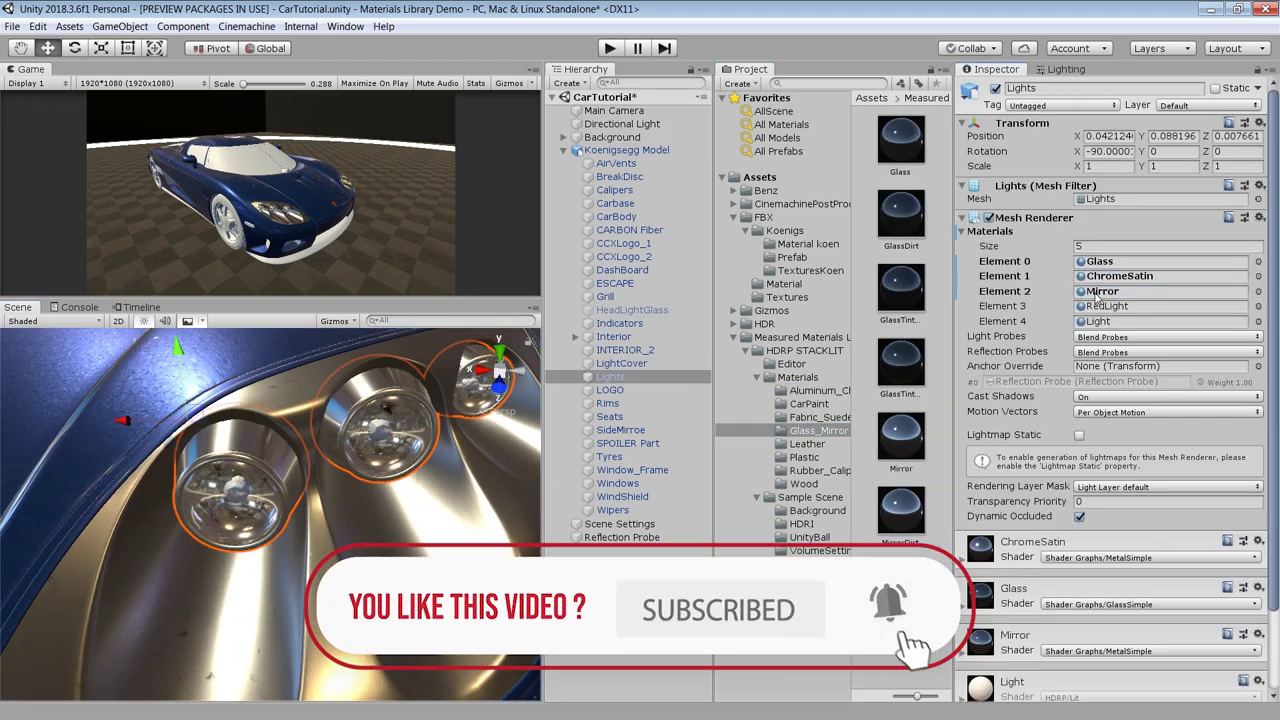
- Assign the Light Red and Light materials from the FBX Material folder to Elements 3 and 4 of the headlights
click(808, 244)
click(785, 231)
click(786, 284)
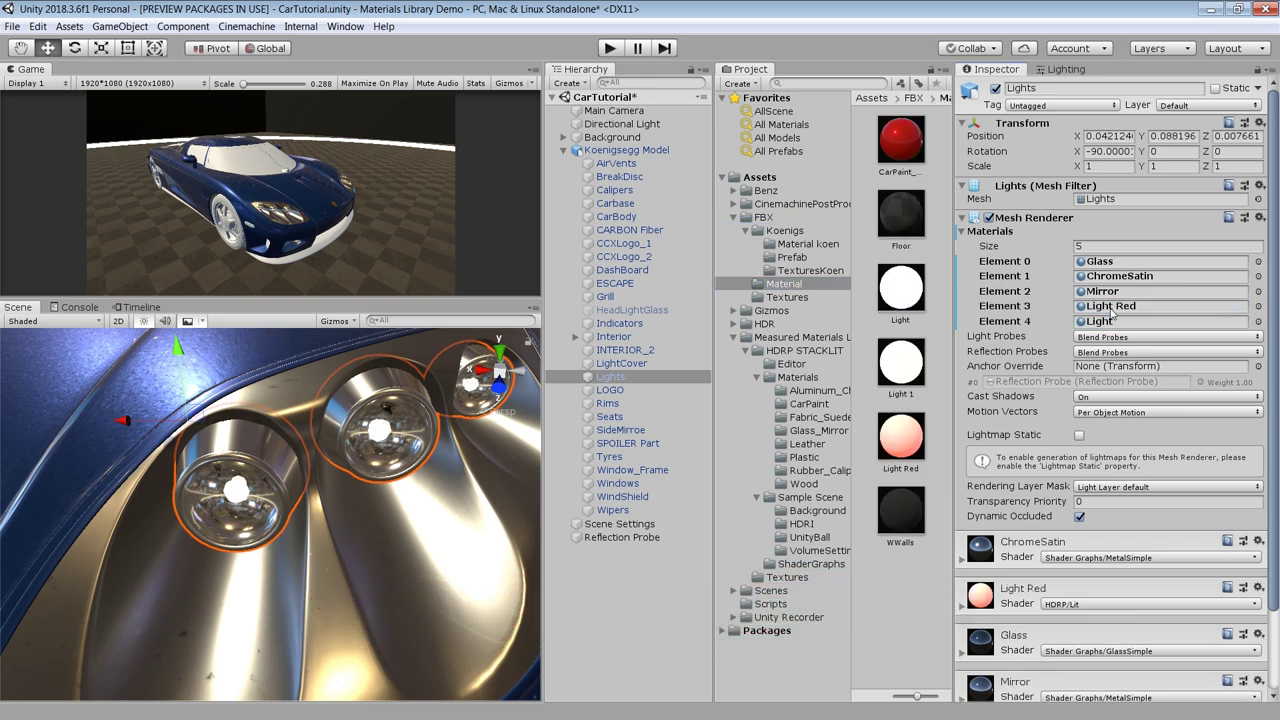
double_click(1110, 306)
- Apply the CarbonFiber material to the Carbase mesh at the car's front splitter
alt+drag(361, 527, 337, 553)
click(337, 553)
click(337, 553)
middle_drag(337, 553, 337, 585)
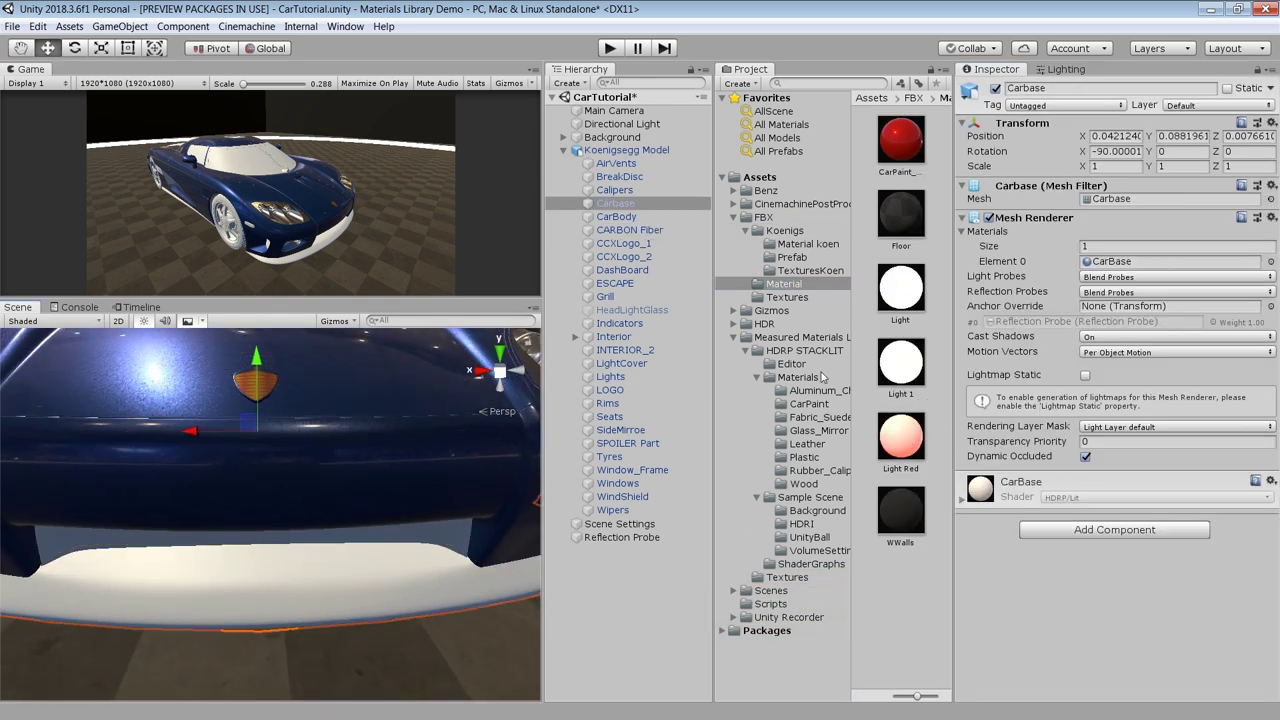
click(814, 430)
click(806, 443)
click(804, 457)
key(Down)
drag(906, 300, 300, 500)
scroll(300, 500, up, 5)
click(906, 374)
drag(906, 374, 334, 604)
- Duplicate the CarbonFiber material into the Material koen folder and set the copy's tiling to X 4, Y 4
click(808, 243)
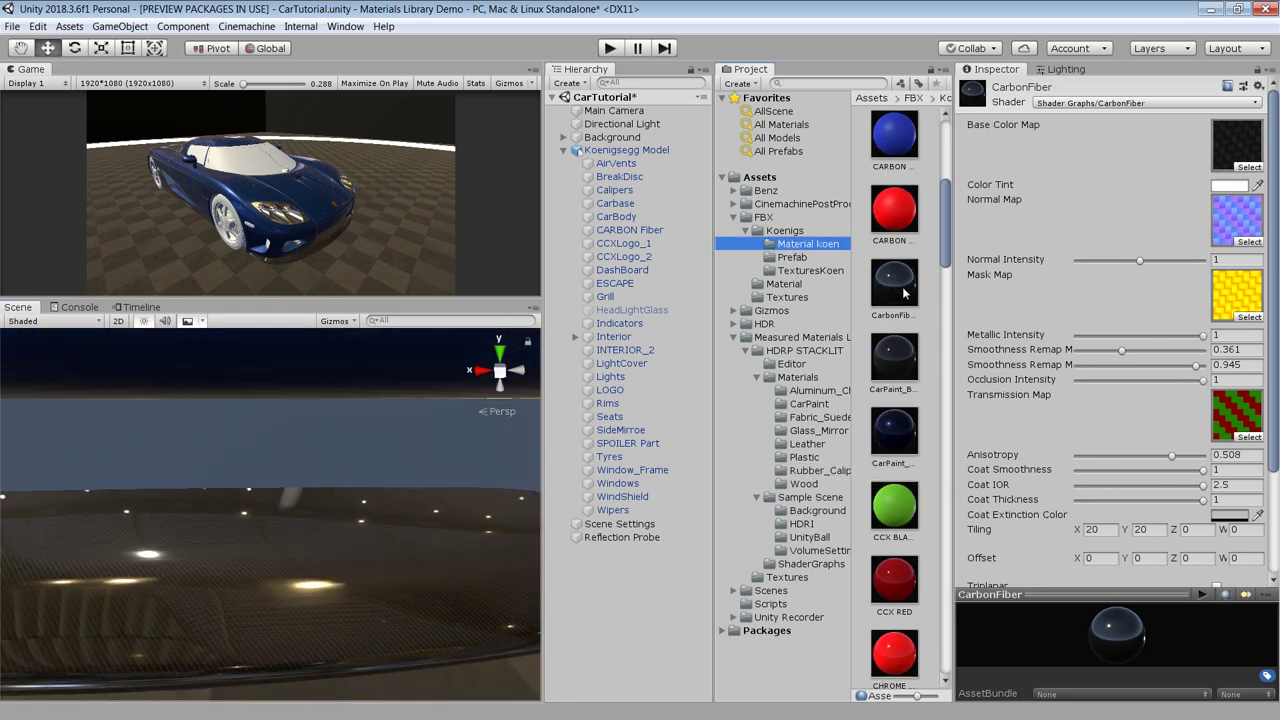
click(463, 536)
double_click(1170, 261)
middle_drag(320, 543, 320, 512)
click(907, 297)
key(ctrl+d)
drag(906, 368, 808, 243)
click(808, 243)
scroll(440, 490, down, 2)
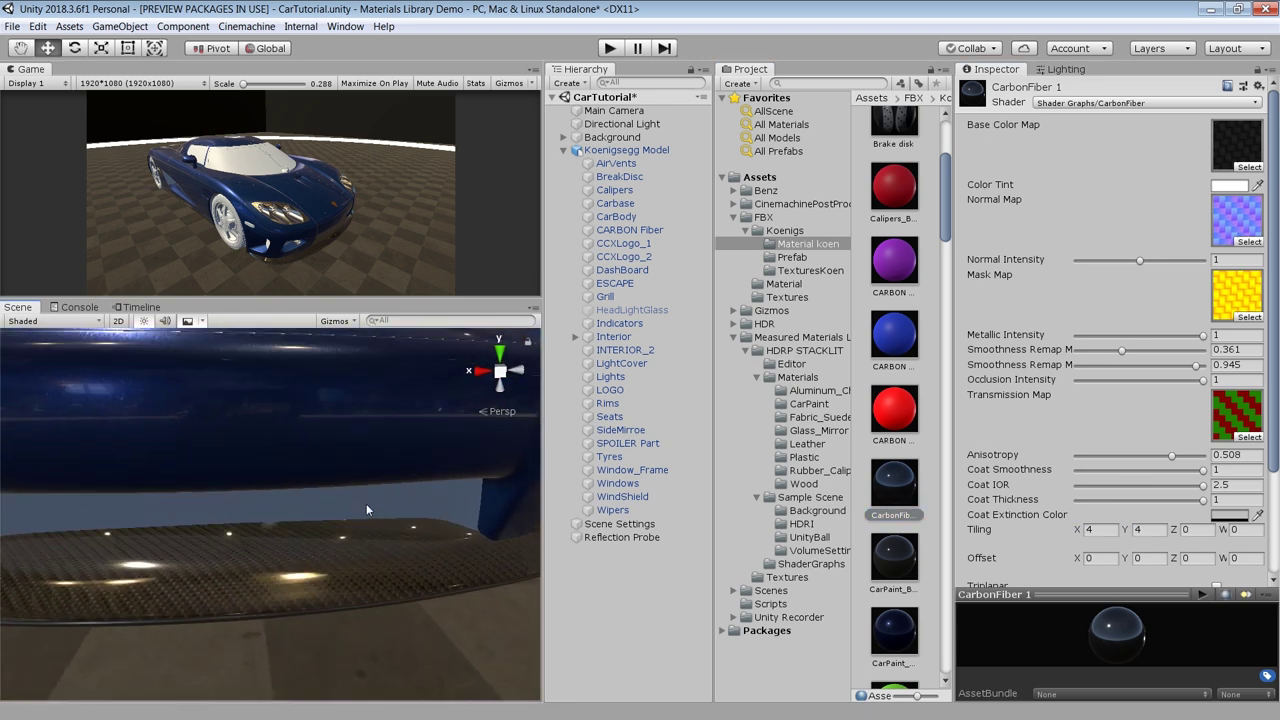
- Assign a metal material to Element 1 of the Indicators mesh beside the front wheel
click(374, 514)
scroll(374, 514, down, 5)
alt+drag(374, 514, 283, 533)
click(283, 533)
click(818, 390)
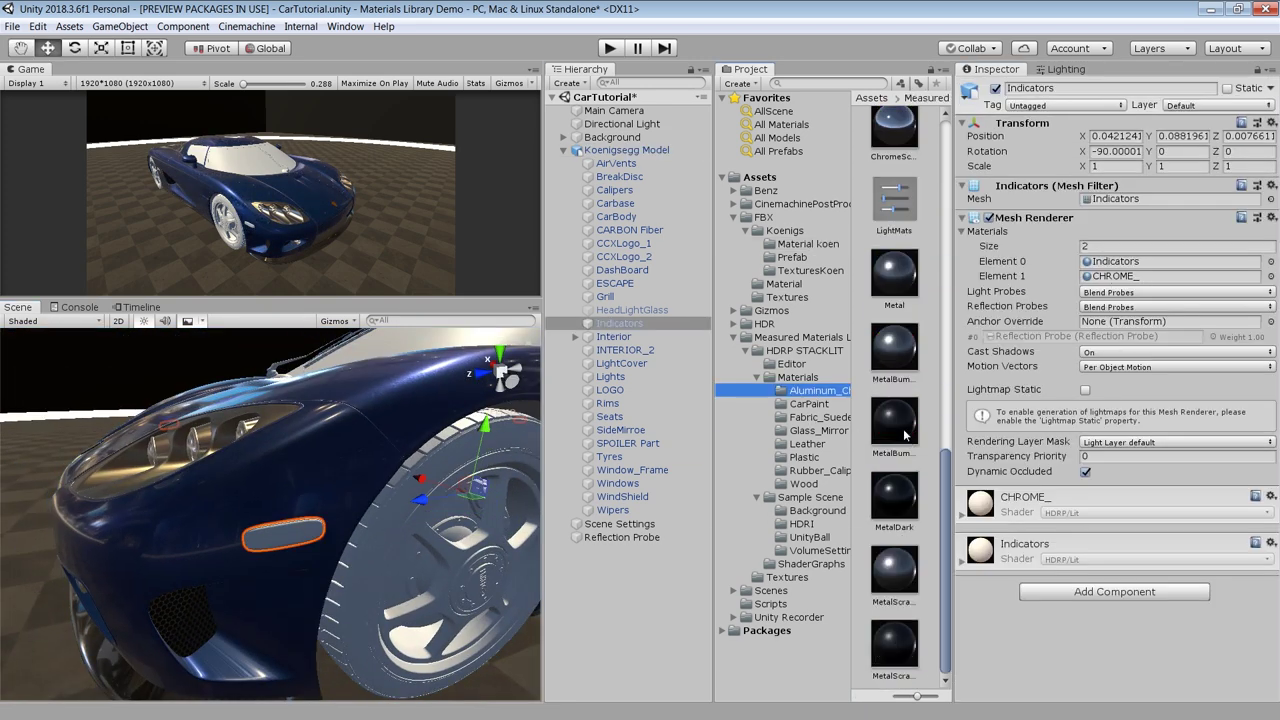
scroll(900, 400, up, 3)
drag(894, 335, 1165, 276)
- Assign the PISCA material to Element 0 of the Indicators mesh and check its base map
click(808, 243)
scroll(915, 400, down, 13)
drag(894, 300, 1165, 261)
double_click(1110, 263)
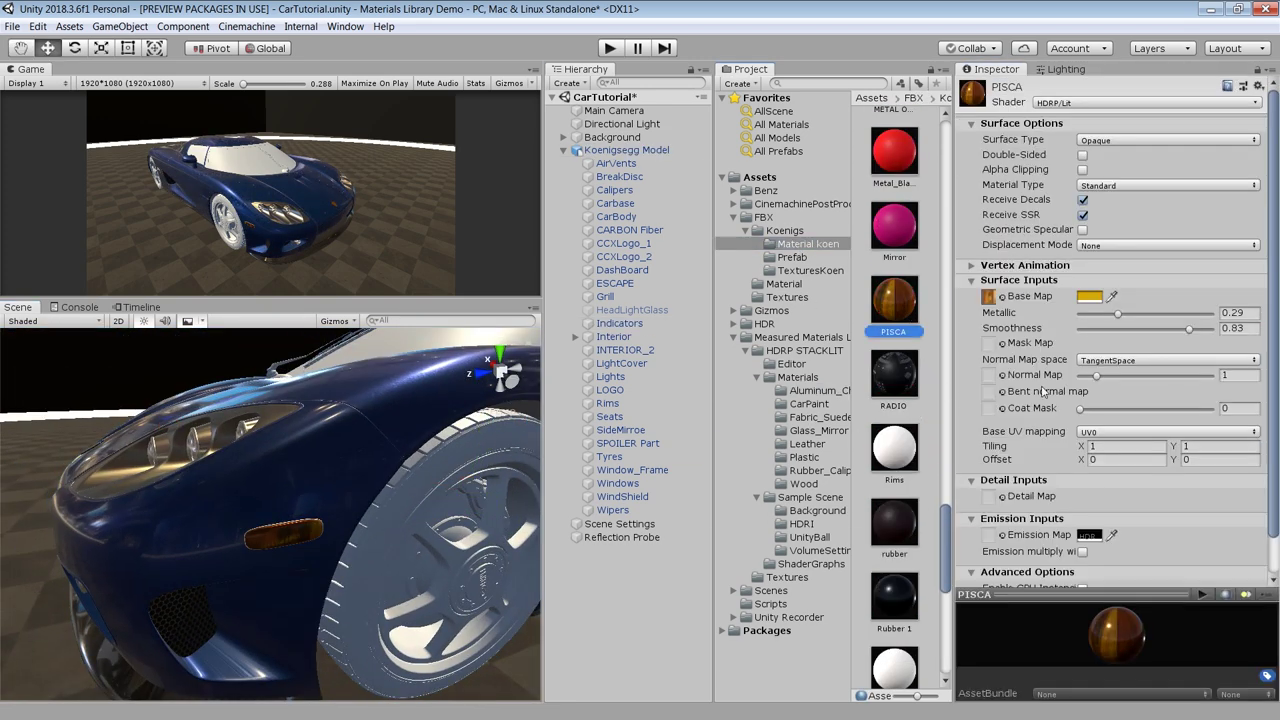
double_click(987, 296)
- Apply the Calipers_Brakes material to Element 0 of the brake calipers and review the Brake disk material's surface inputs
alt+drag(430, 470, 307, 464)
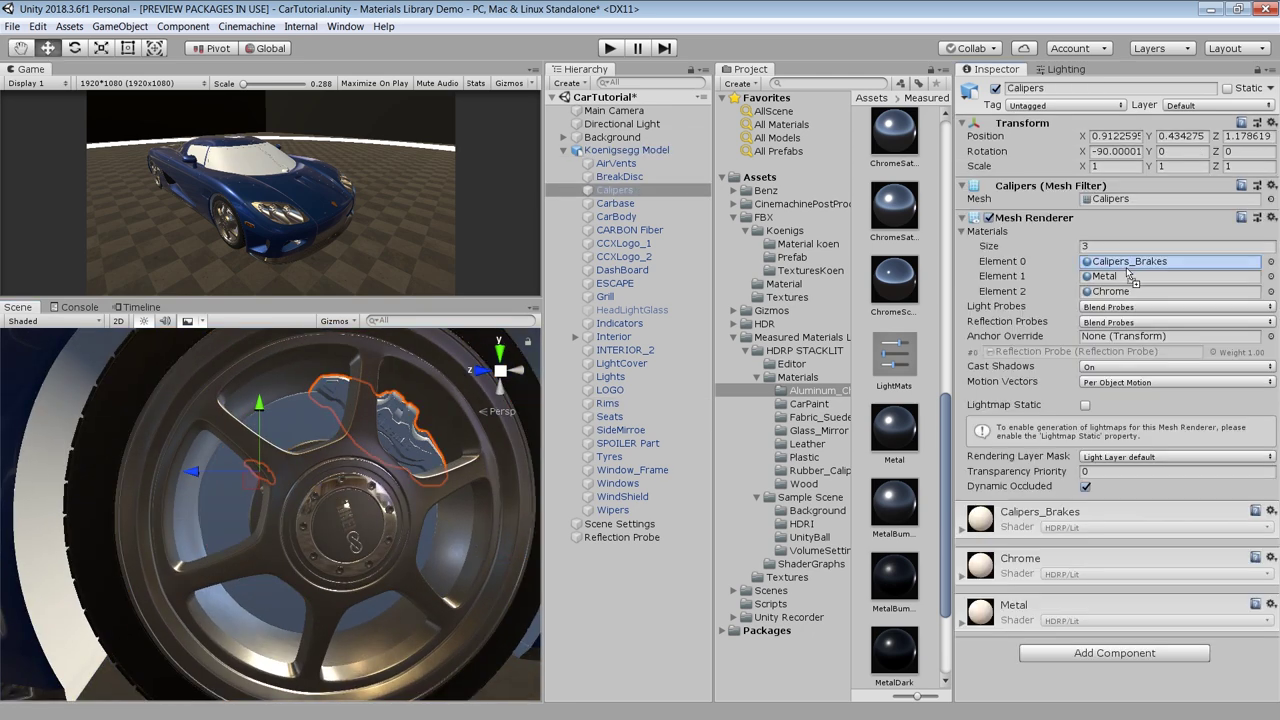
double_click(1122, 262)
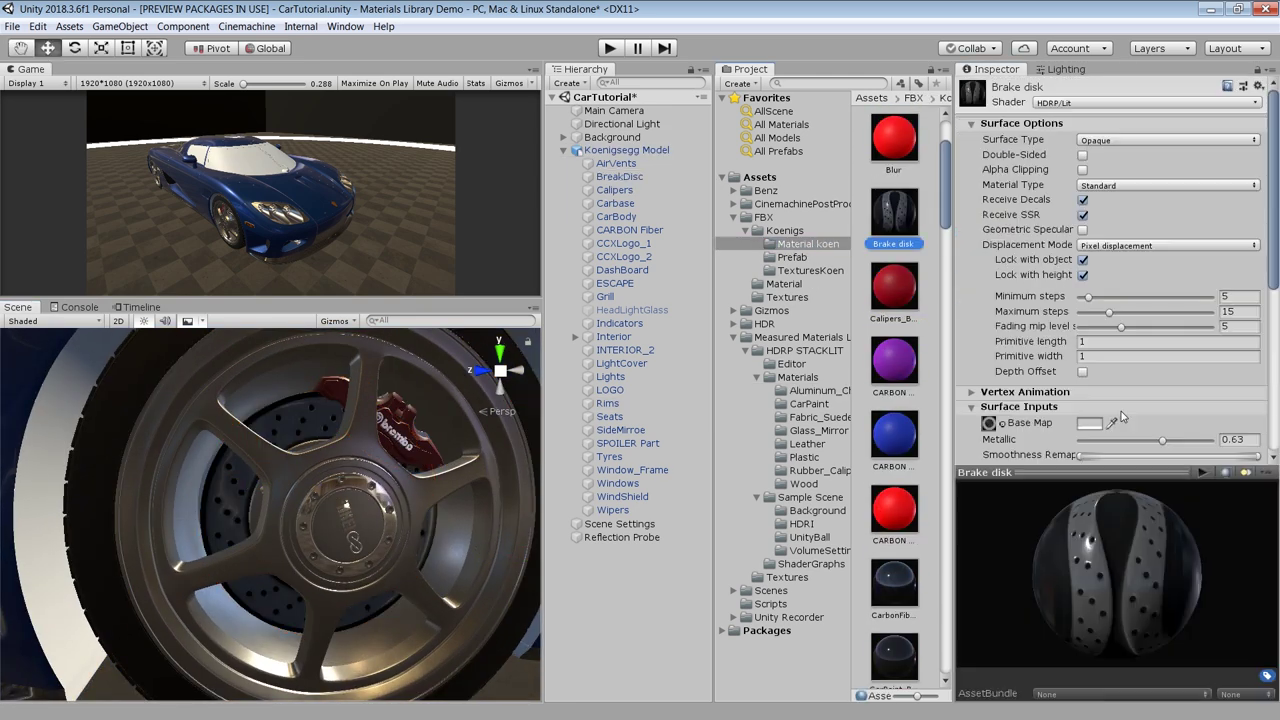
scroll(1122, 416, down, 3)
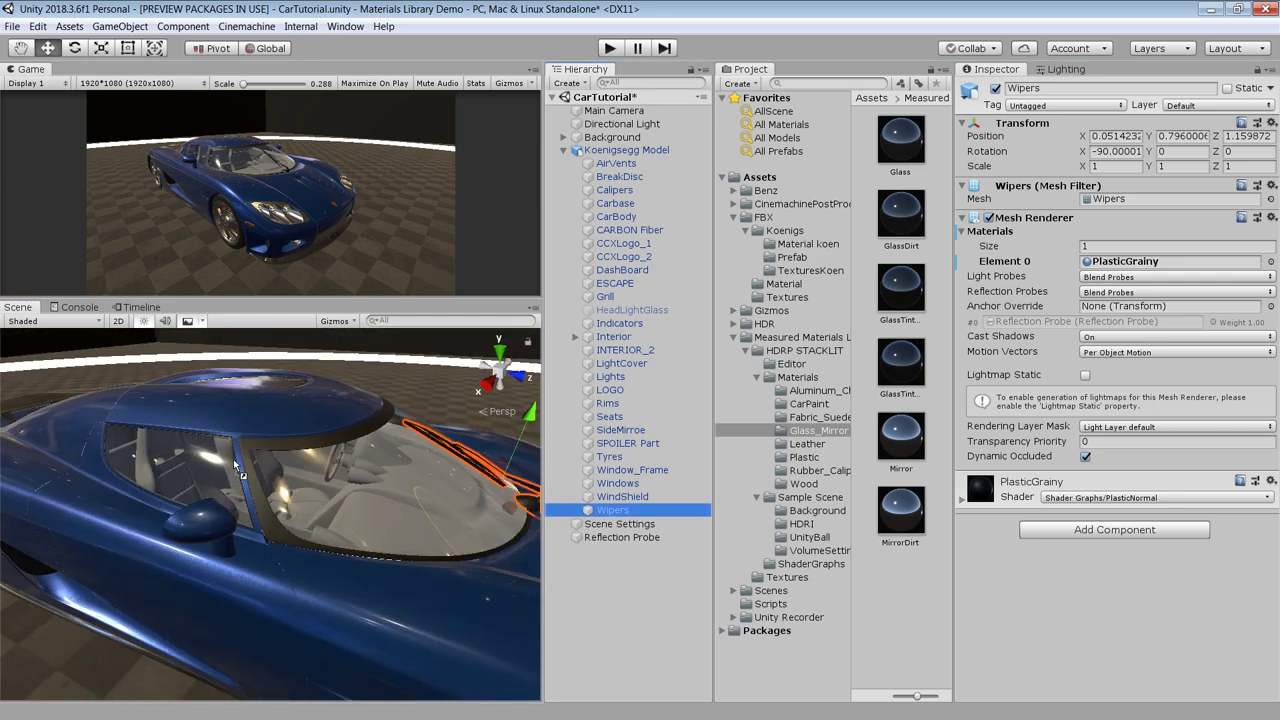
- Apply a glass material to the car's side window and the Mirror material to the side mirror
drag(241, 464, 241, 464)
alt+drag(241, 464, 300, 480)
drag(901, 436, 322, 484)
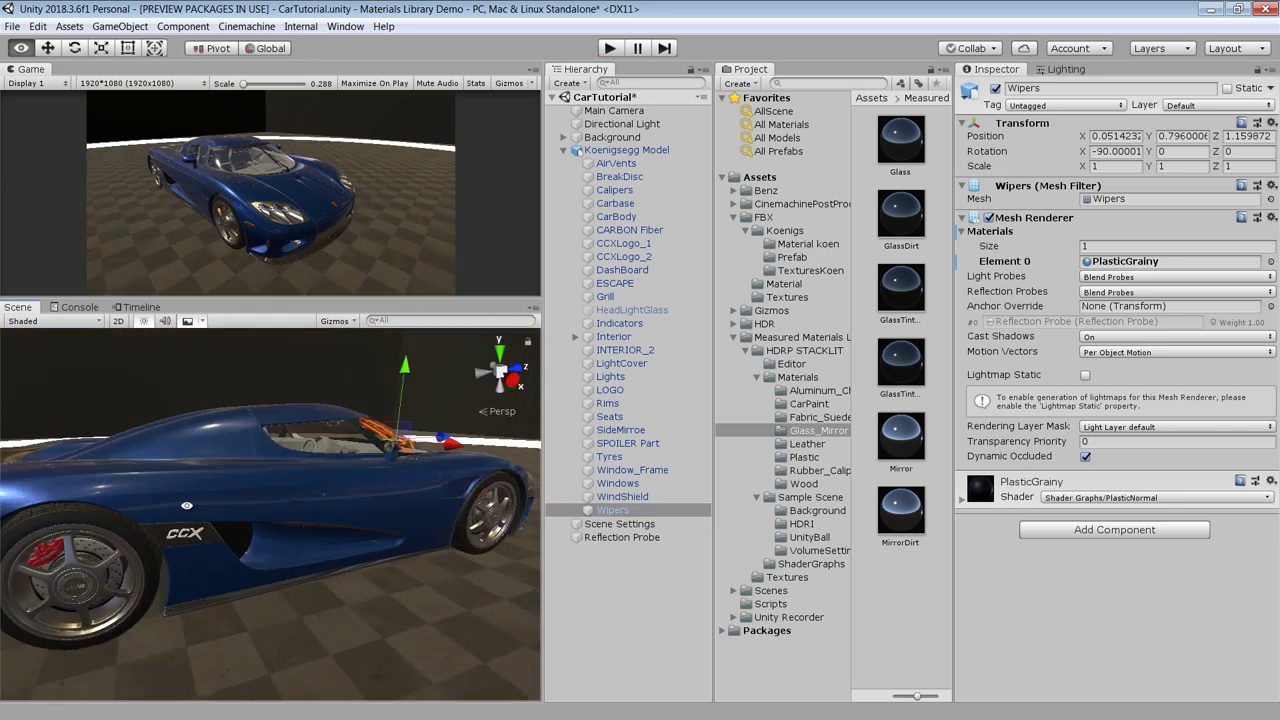
- Apply a metal material to the rear exhaust outlet and PlasticGrainy to the lower rear bumper
click(808, 243)
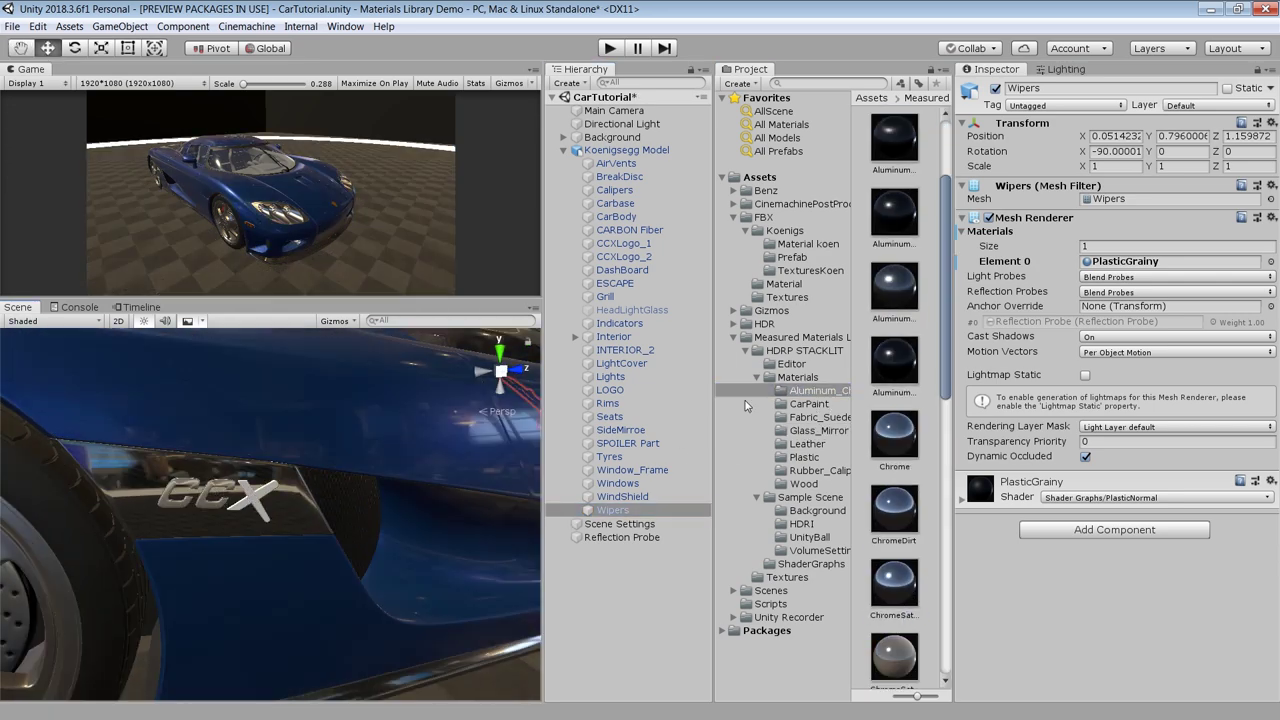
alt+drag(150, 520, 336, 540)
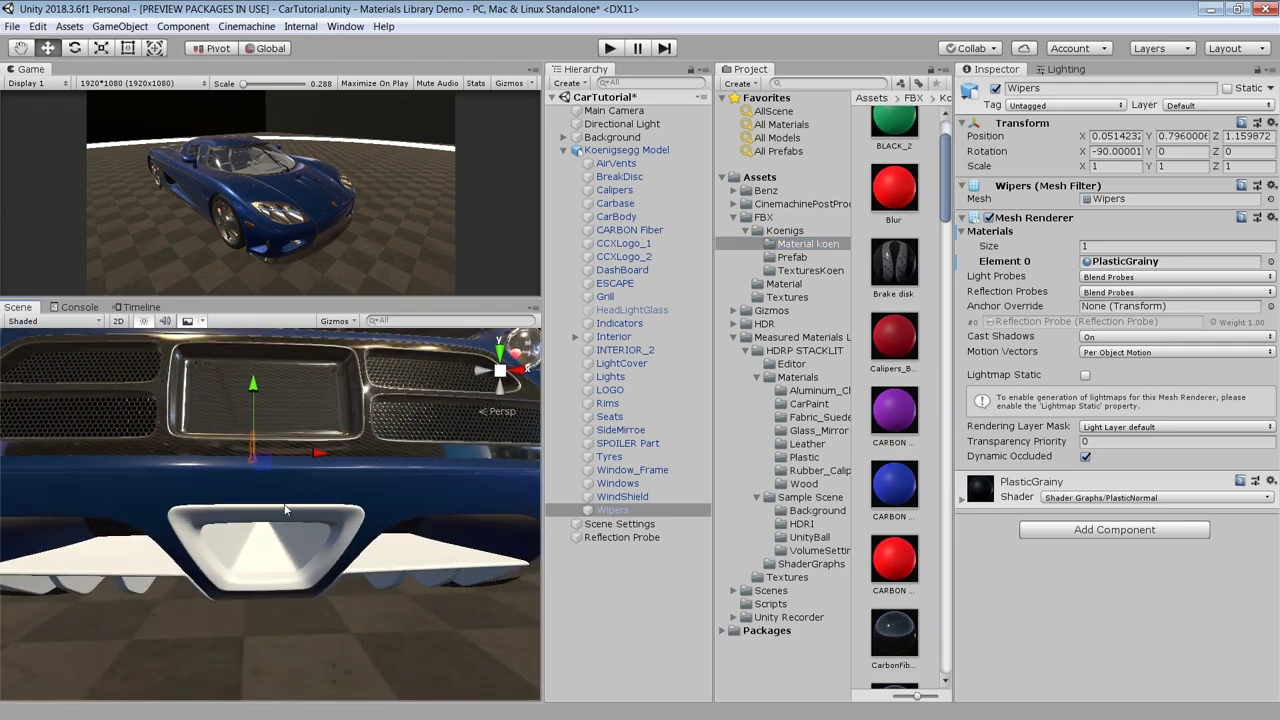
click(818, 390)
scroll(906, 487, down, 2)
drag(900, 500, 264, 560)
alt+drag(264, 560, 285, 520)
click(812, 457)
drag(894, 288, 400, 555)
- Assign the PlasticGrainy material to Element 0 of the cabin interior mesh behind the seats
alt+drag(400, 555, 405, 385)
click(405, 385)
scroll(405, 385, up, 5)
alt+drag(283, 528, 267, 394)
click(267, 394)
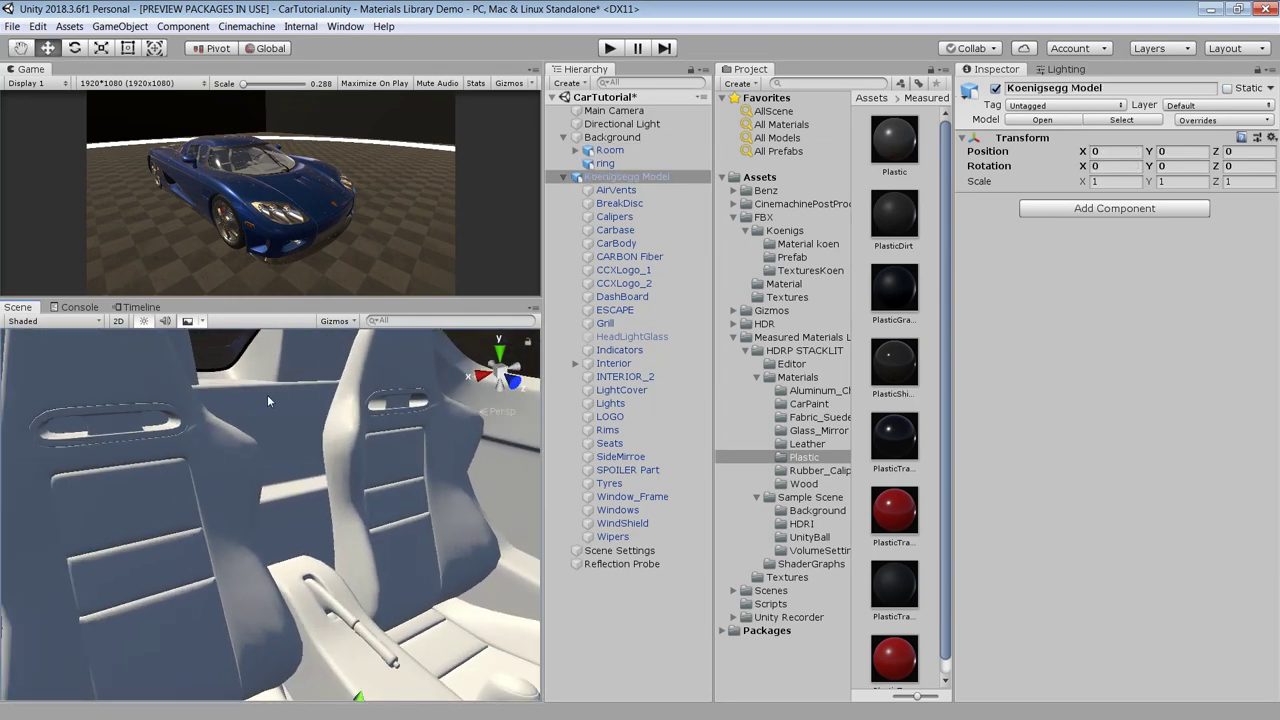
click(267, 394)
drag(894, 288, 1120, 264)
- Assign the brushed fabric materials FabricBrushed_DarkBrown and FabricBrushed_Gray to Elements 0 and 1 of the Seats
alt+drag(383, 495, 330, 545)
scroll(300, 530, up, 3)
click(280, 520)
click(818, 417)
drag(894, 140, 1110, 263)
- Assign the Rubber material to Element 2 and a chrome material to Element 3 of the Seats
click(817, 470)
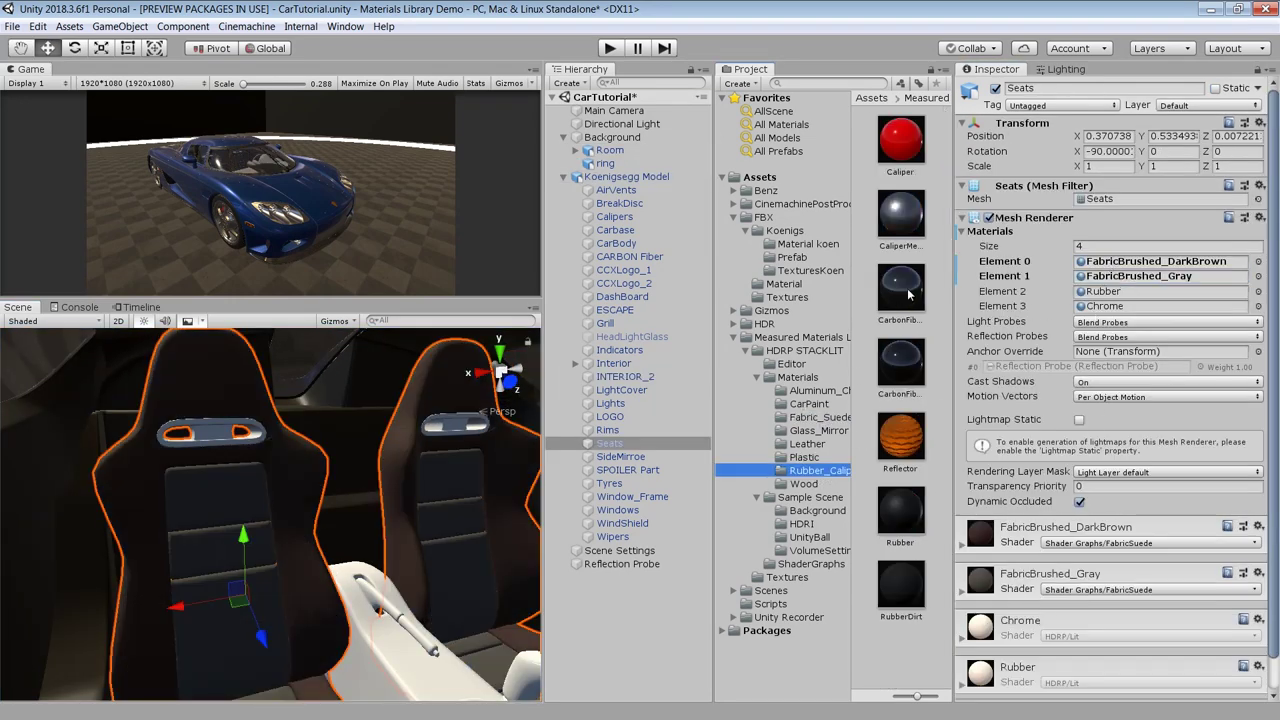
drag(894, 510, 1110, 291)
click(818, 390)
scroll(894, 450, down, 3)
drag(894, 532, 1110, 306)
- Assign Rubber to Element 3 and Chrome to Elements 2 and 4 of the CX VELOCIDADES gear console
alt+drag(150, 480, 267, 561)
click(267, 561)
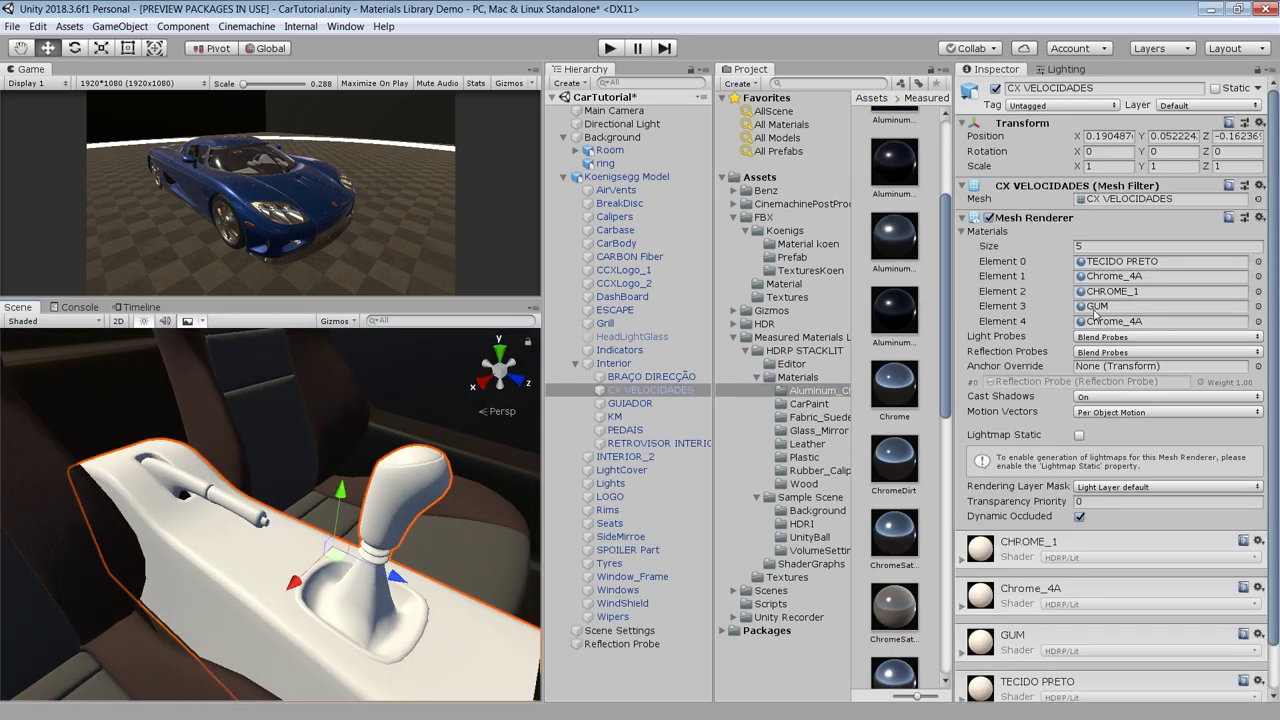
click(818, 470)
drag(900, 510, 405, 485)
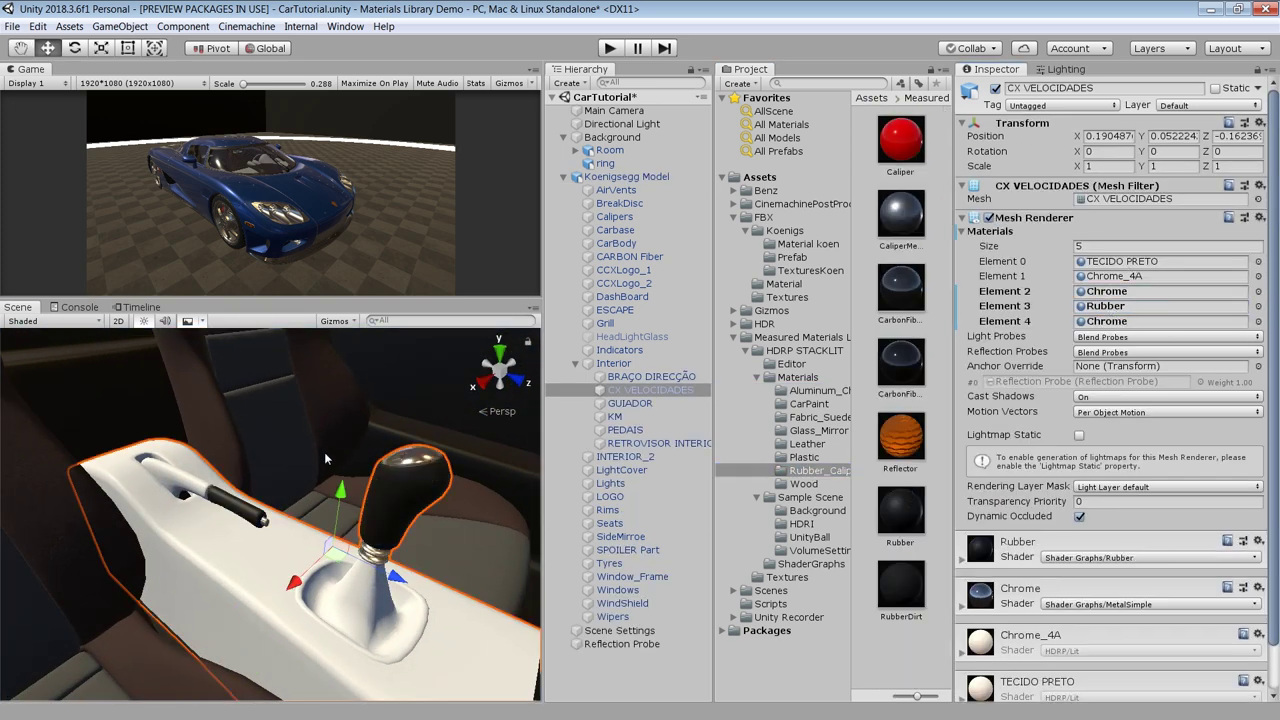
- Assign PlasticDirt to Element 0 of the gear console and a metal material to the base of the gear lever
click(804, 457)
drag(896, 222, 1105, 262)
drag(894, 515, 1098, 263)
drag(898, 225, 1103, 263)
click(818, 390)
scroll(905, 600, down, 2)
drag(911, 616, 410, 620)
- Assign a plastic material to Element 0 and a chrome material to Element 2 of the AirVents mesh
alt+drag(300, 500, 470, 470)
scroll(389, 440, up, 3)
click(814, 457)
scroll(389, 440, down, 3)
click(470, 470)
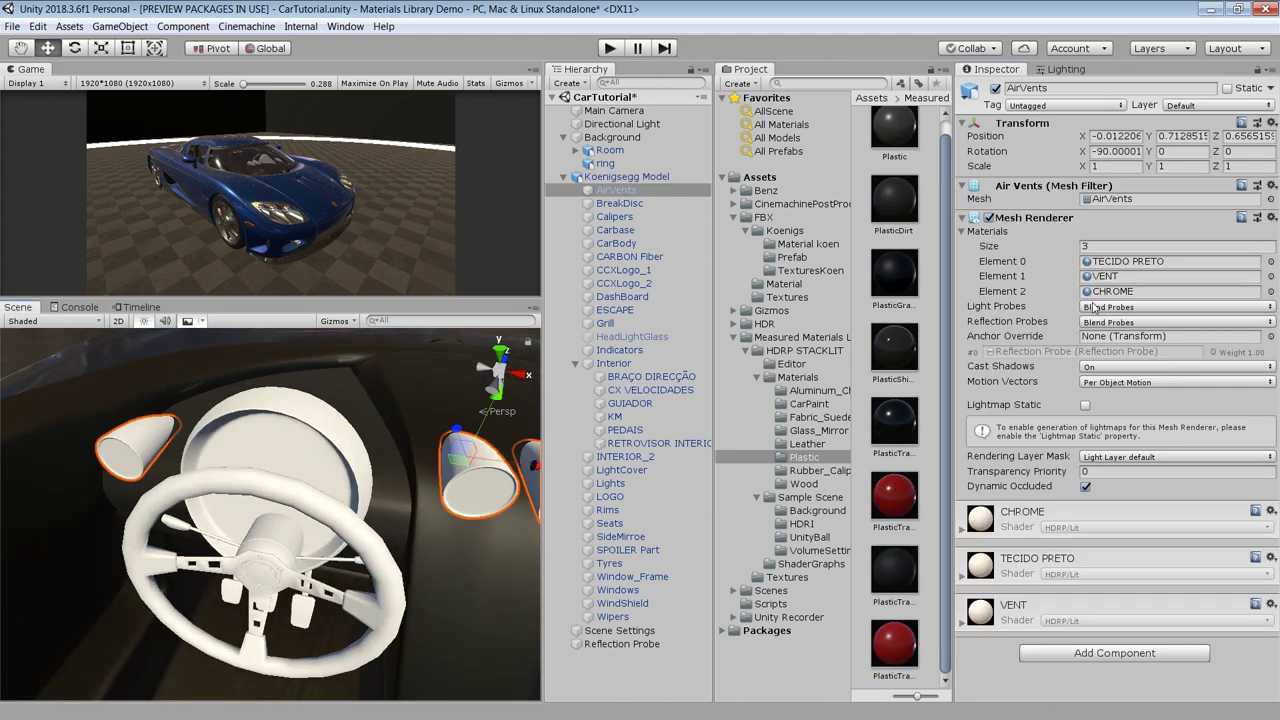
drag(1122, 247, 1122, 261)
click(818, 390)
scroll(898, 500, down, 2)
drag(898, 600, 1120, 292)
- Apply the vent material from the Material koen folder to the faces of the air vents
alt+drag(430, 470, 270, 440)
click(808, 243)
drag(945, 205, 946, 660)
drag(894, 422, 429, 480)
- Assign a metal material to Element 1 and PlasticDirt to Element 0 of the KM gauge housing
scroll(429, 488, down, 3)
middle_drag(429, 480, 420, 540)
click(230, 480)
click(818, 390)
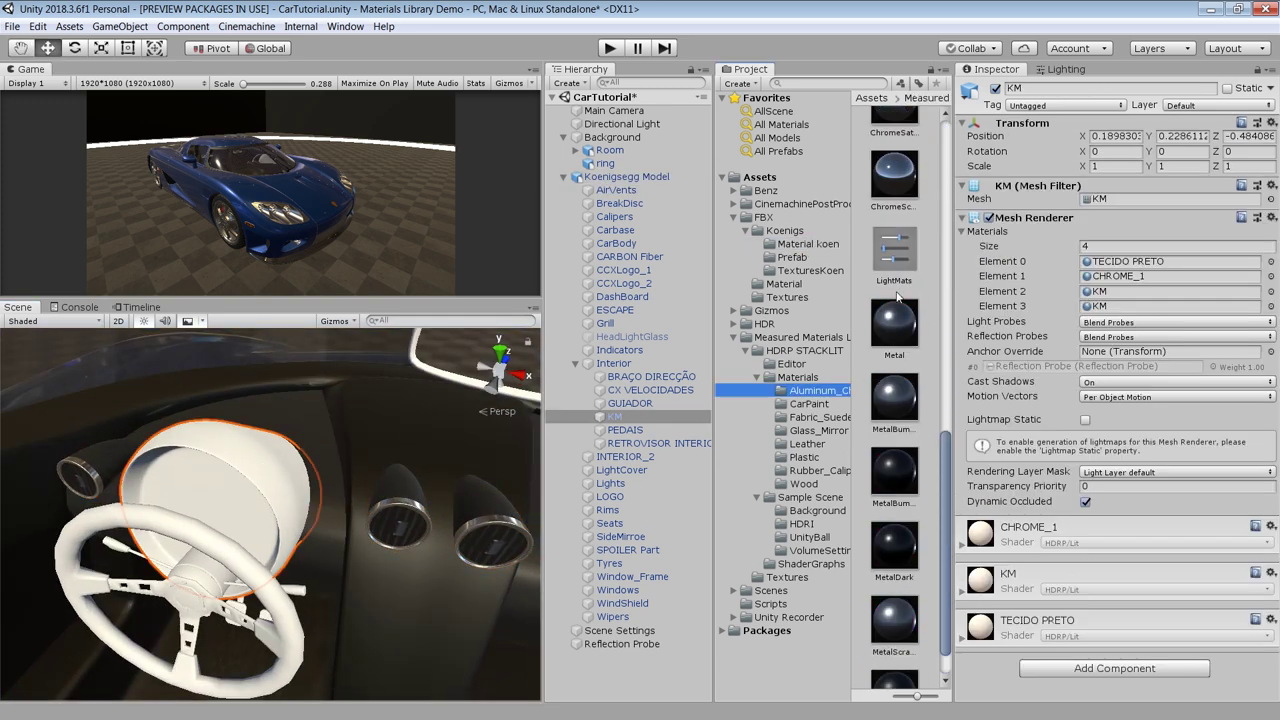
scroll(894, 420, up, 2)
drag(894, 570, 1120, 276)
drag(894, 496, 1120, 276)
click(806, 457)
drag(894, 200, 1114, 262)
click(808, 243)
drag(945, 243, 210, 485)
key(ctrl+z)
drag(945, 300, 945, 240)
- Assign PlasticDirt, ChromeSatin and Chrome to Elements 0, 1 and 2 of the GUIADOR steering wheel
click(243, 545)
middle_drag(243, 545, 281, 516)
click(281, 516)
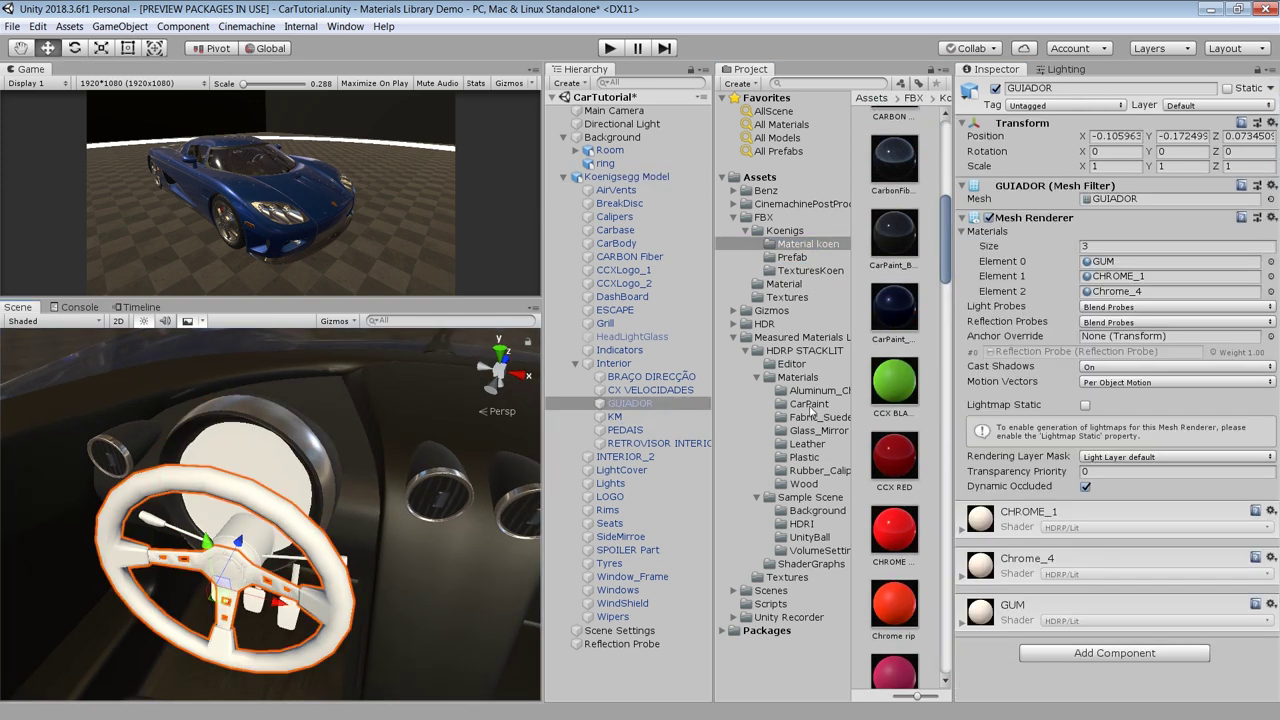
click(805, 457)
drag(894, 205, 1120, 262)
click(818, 390)
scroll(894, 420, down, 2)
drag(894, 618, 1120, 276)
scroll(905, 423, down, 1)
drag(905, 423, 1120, 291)
- Assign an aluminum material to Element 0 of the pedals
alt+drag(420, 500, 366, 574)
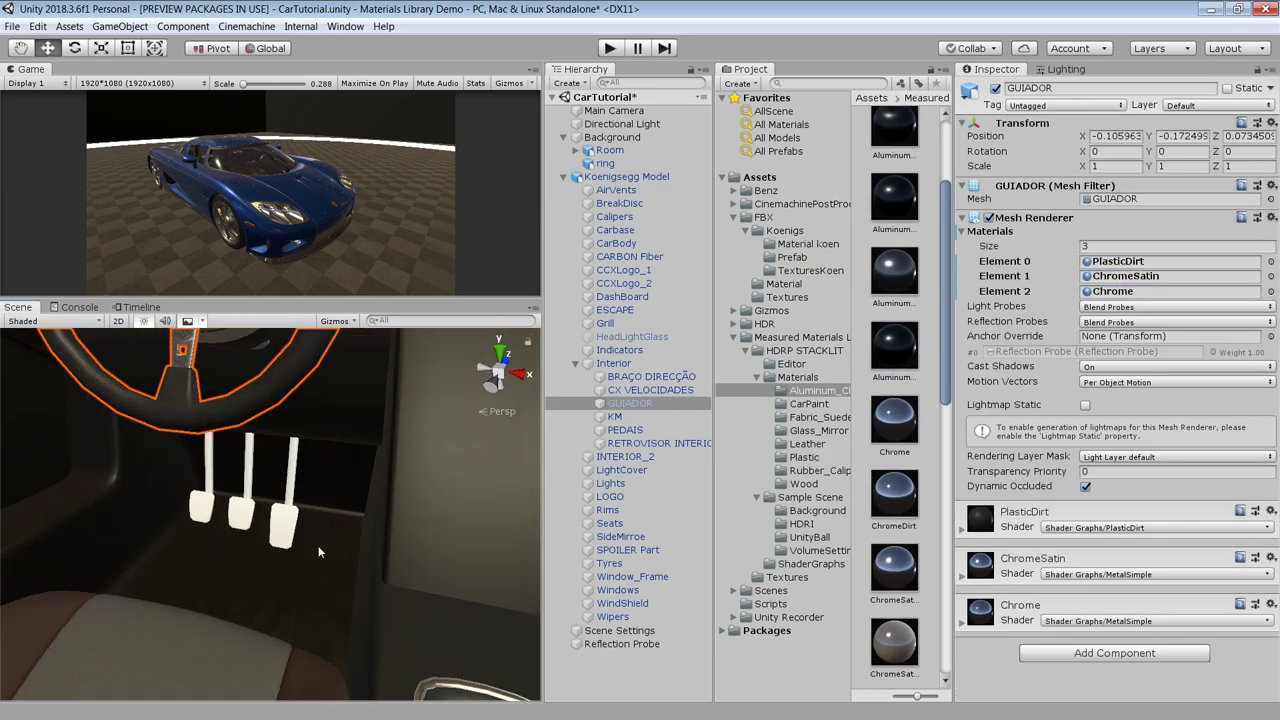
click(363, 540)
scroll(892, 298, up, 1)
drag(894, 247, 1120, 262)
- Assign the PlasticDirt material to Element 0 of the RETROVISOR INTERIOR mirror mount
alt+drag(340, 540, 330, 440)
scroll(330, 440, up, 3)
click(330, 450)
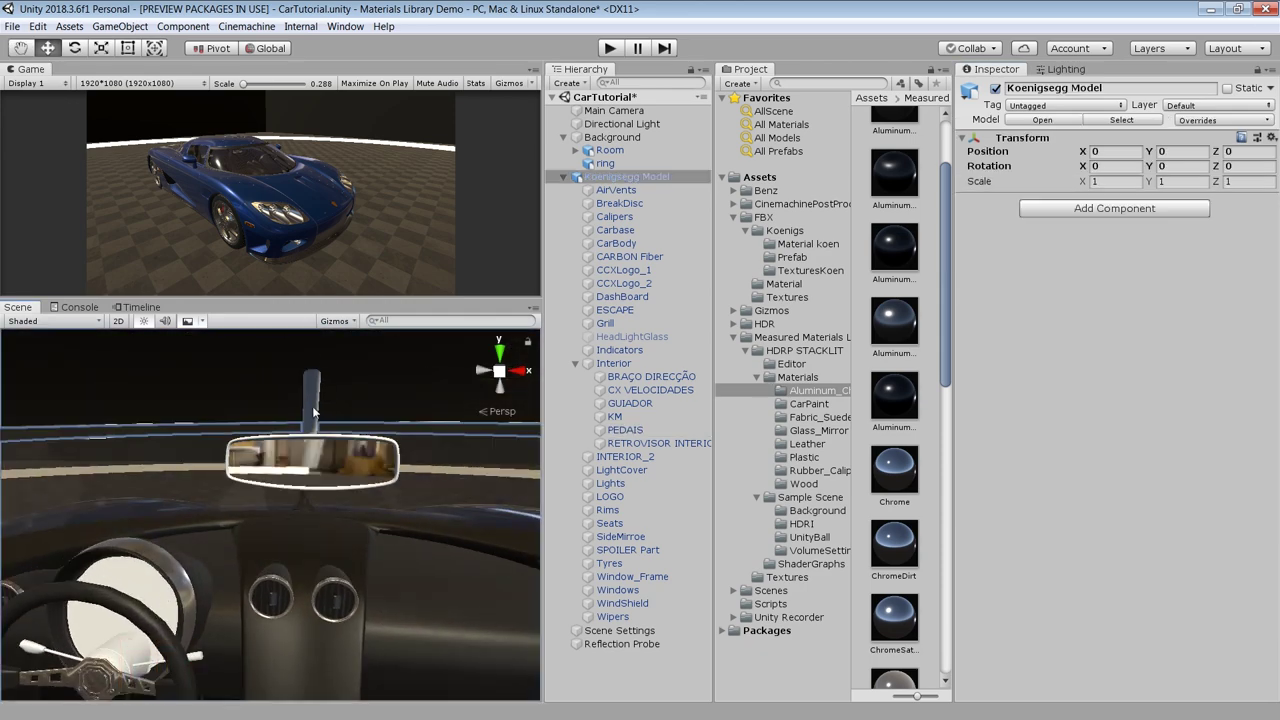
click(330, 450)
click(818, 430)
click(804, 457)
drag(894, 215, 1120, 261)
- Assign a metal material to Element 1 of the stalk assembly on the steering column
alt+drag(330, 500, 280, 500)
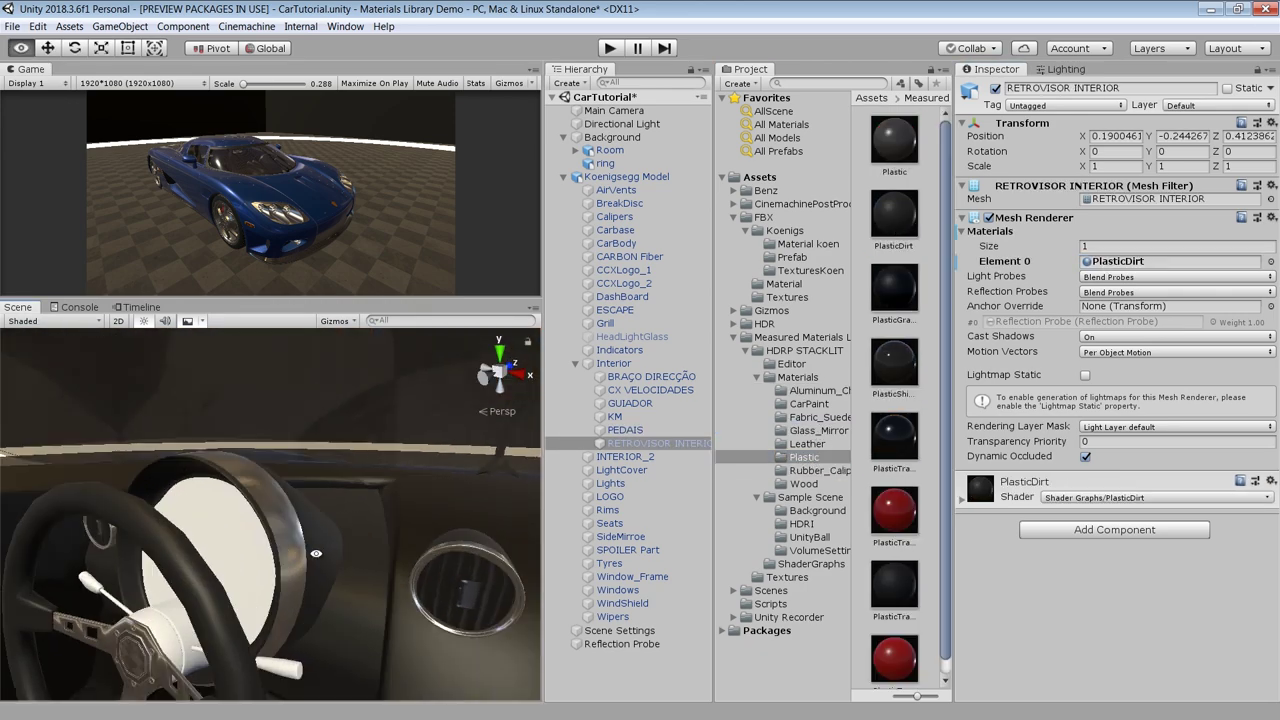
scroll(250, 510, up, 2)
click(225, 530)
click(810, 390)
drag(894, 436, 1120, 276)
- Find the dials_99 gauge texture in the TexturesKoen folder and preview it
alt+drag(250, 470, 320, 520)
click(300, 510)
scroll(894, 300, down, 3)
click(810, 270)
scroll(905, 380, up, 5)
click(893, 250)
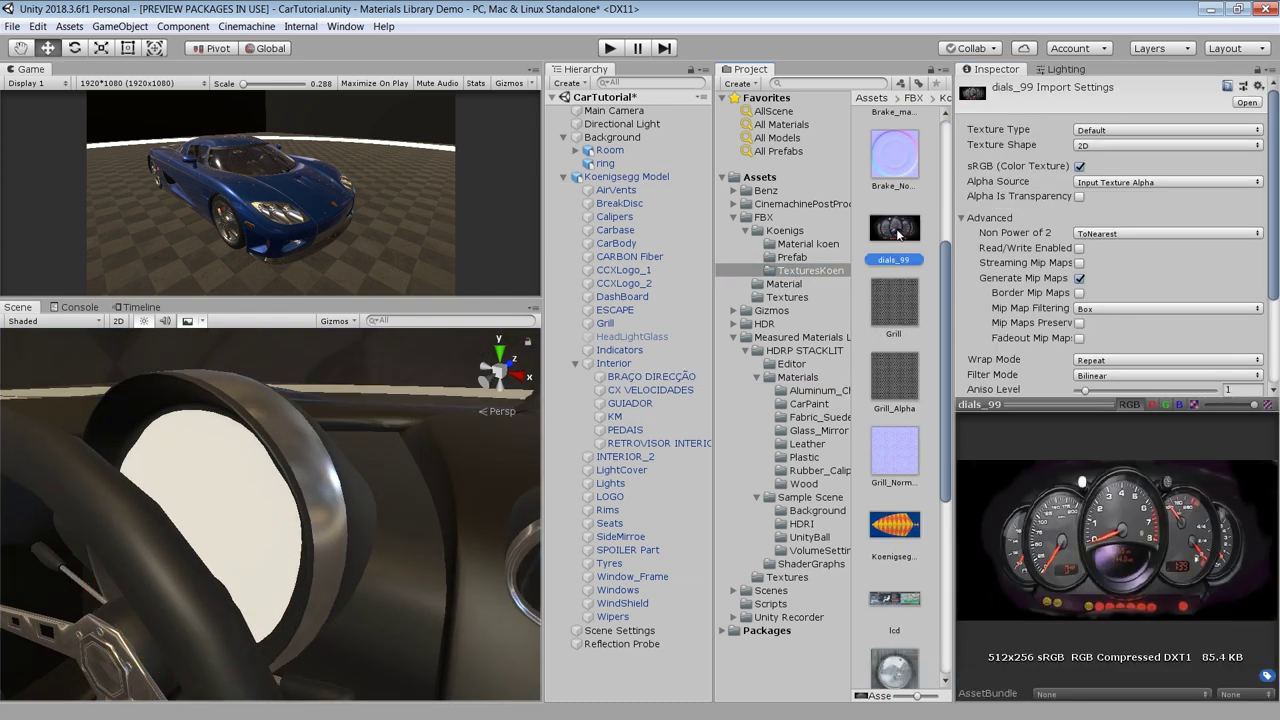
- Create a material named KM in the Material koen folder with dials_99 as base map for the instrument gauge
click(808, 244)
right_click(932, 270)
mouse_move(970, 280)
click(795, 338)
text(KM)
key(Delete)
click(789, 394)
click(810, 270)
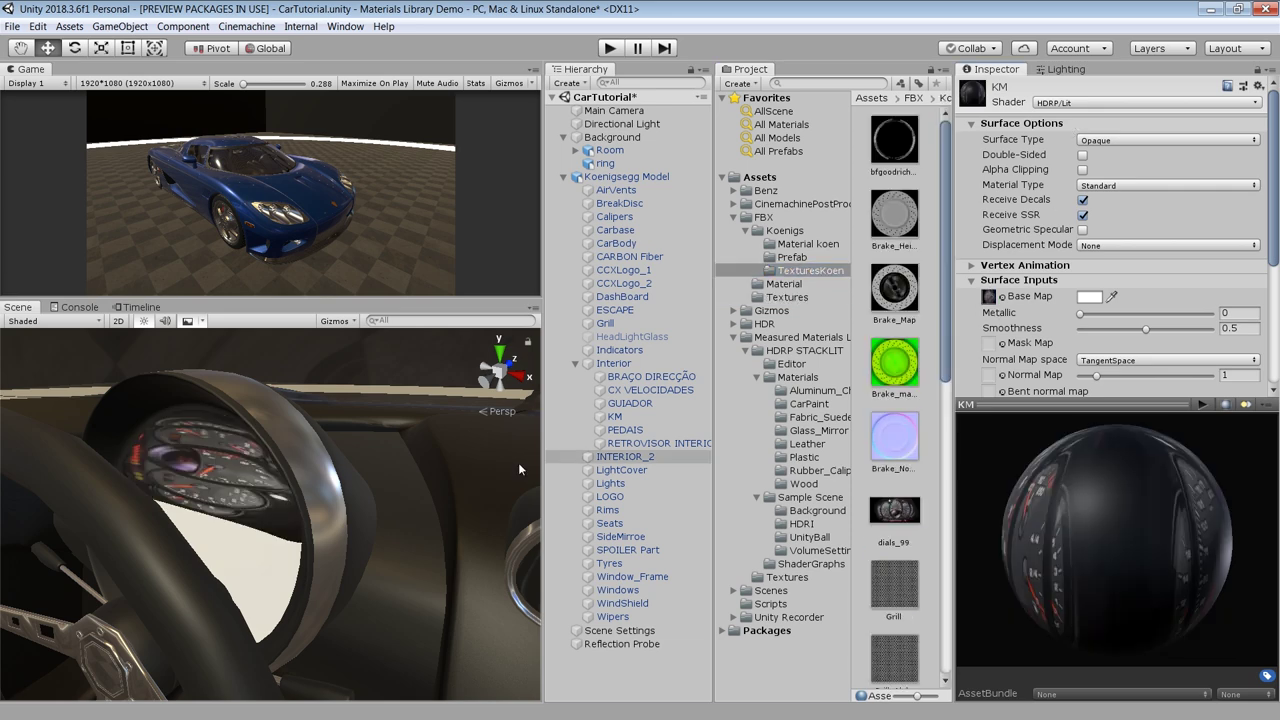
click(255, 532)
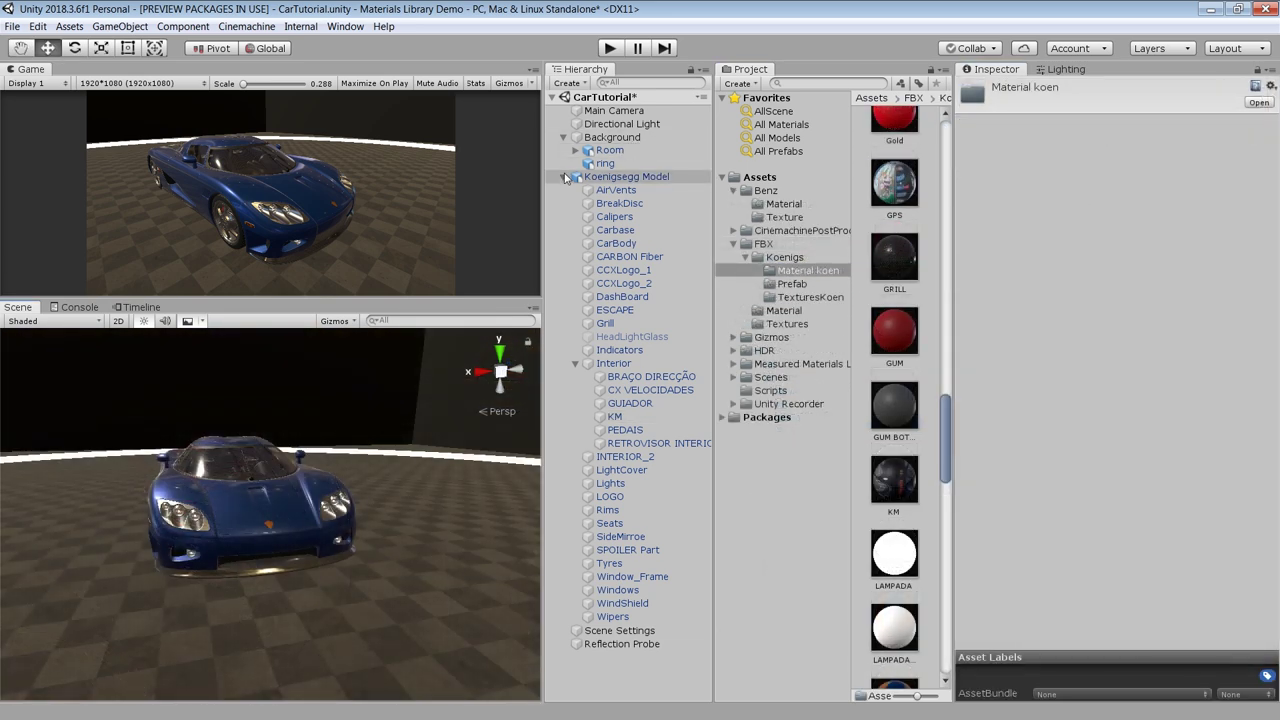
- Collapse the Koenigsegg Model hierarchy and look over the textured car from its front corner
click(613, 293)
alt+drag(354, 360, 460, 362)
scroll(361, 421, up, 3)
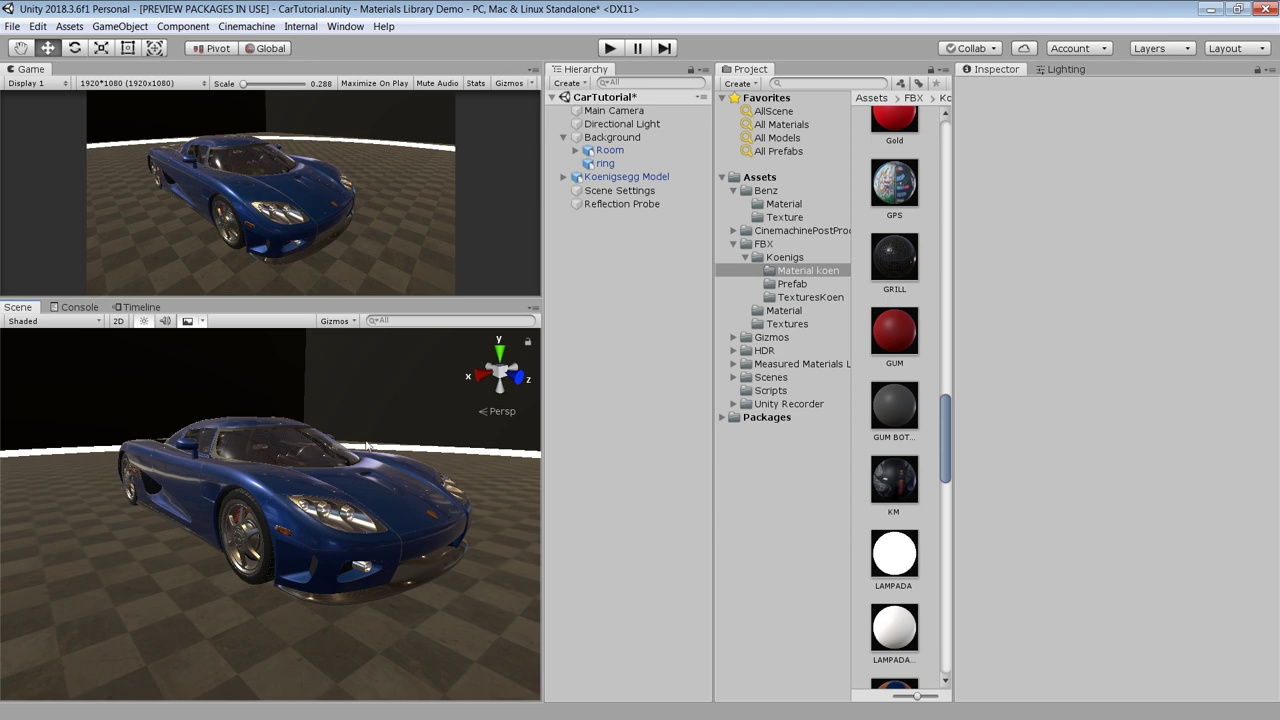
alt+drag(363, 468, 15, 533)
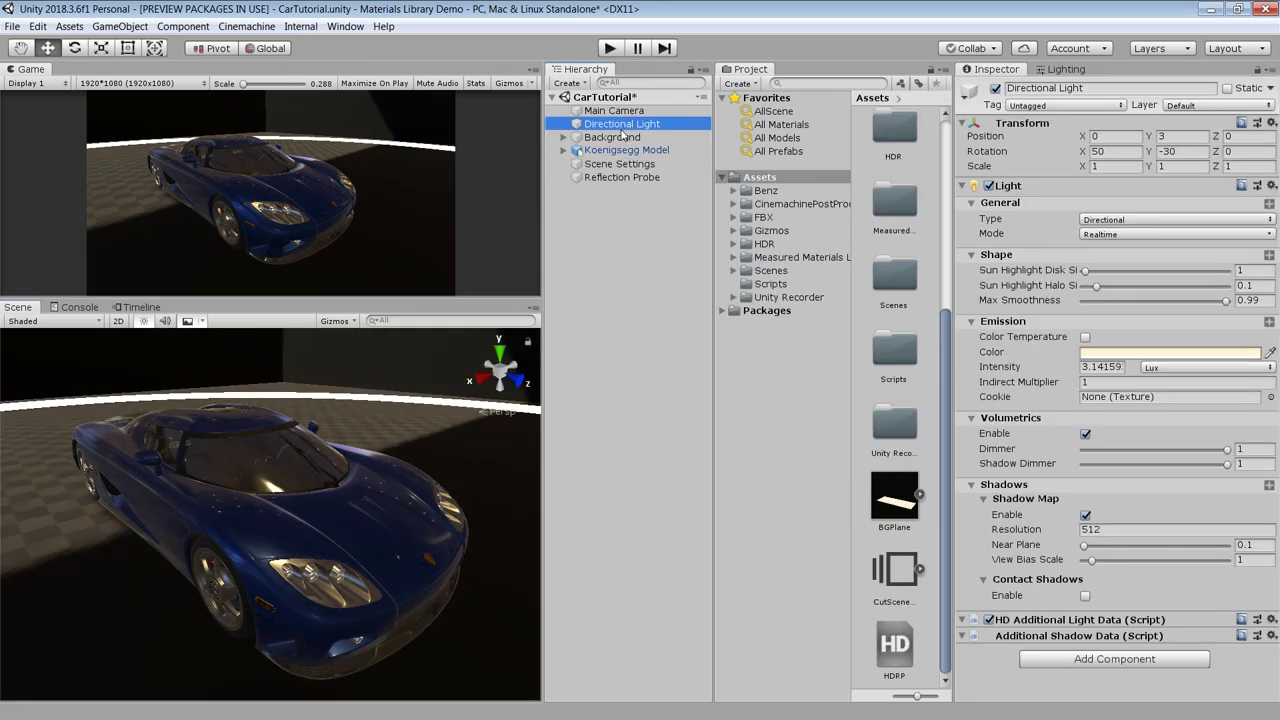
- Replace the Directional Light with a Spot Light of intensity 500 and range 50, aligned to the scene view of the car
key(Delete)
right_click(603, 254)
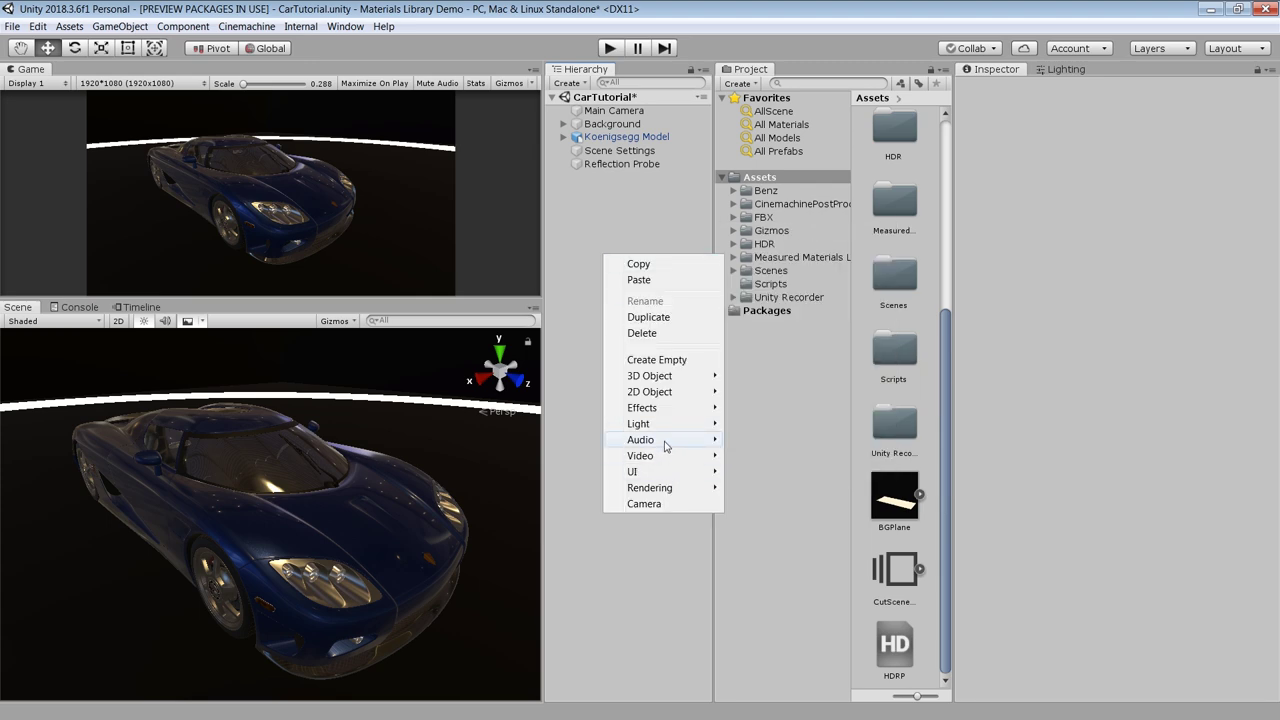
click(766, 456)
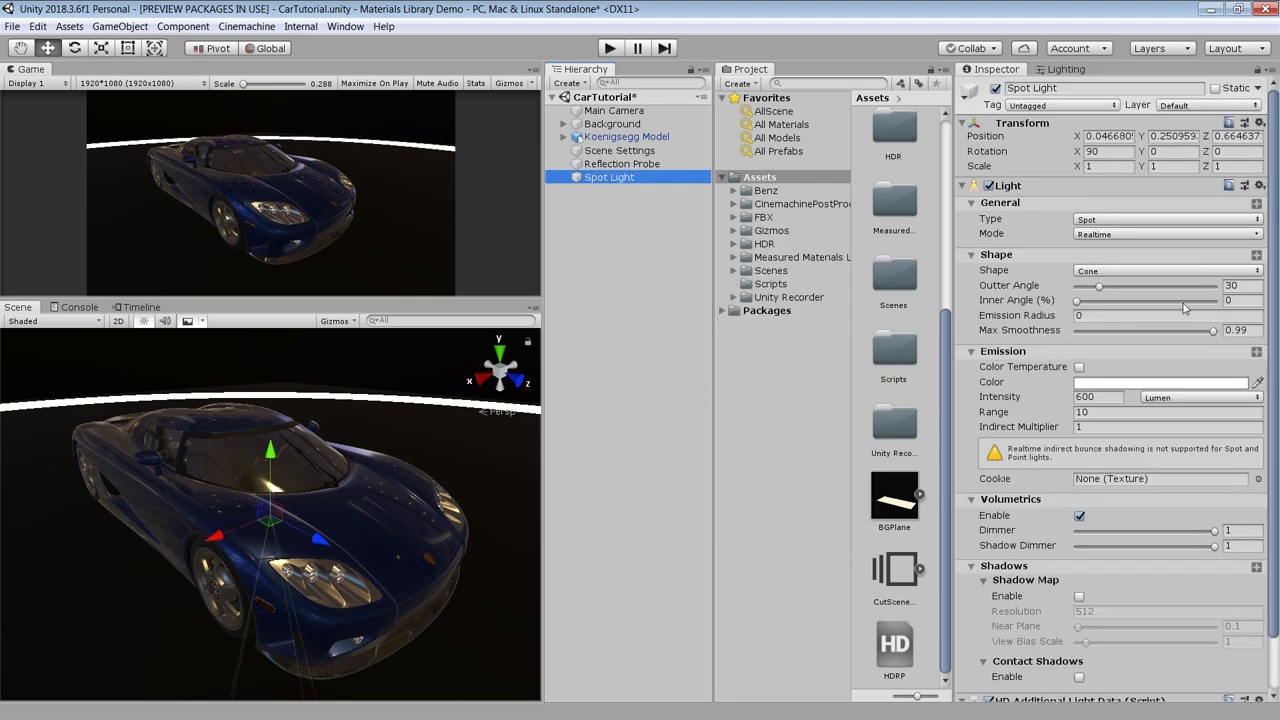
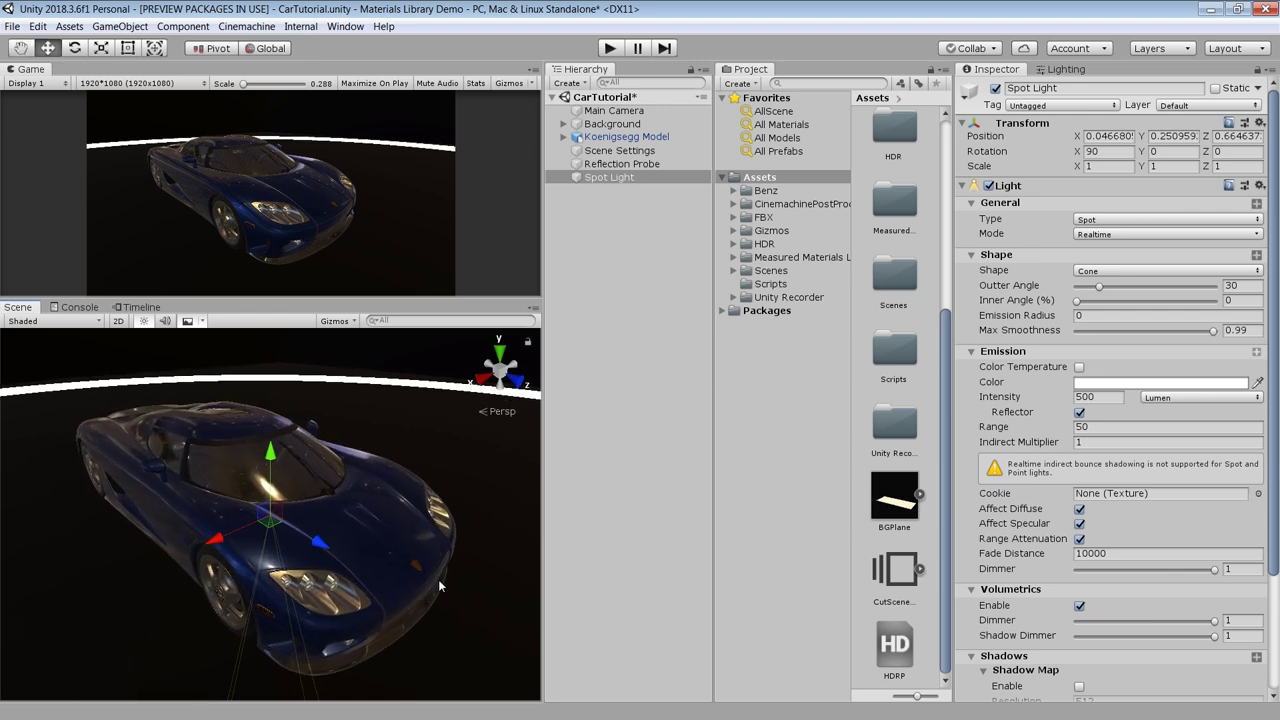
key(ctrl+shift+f)
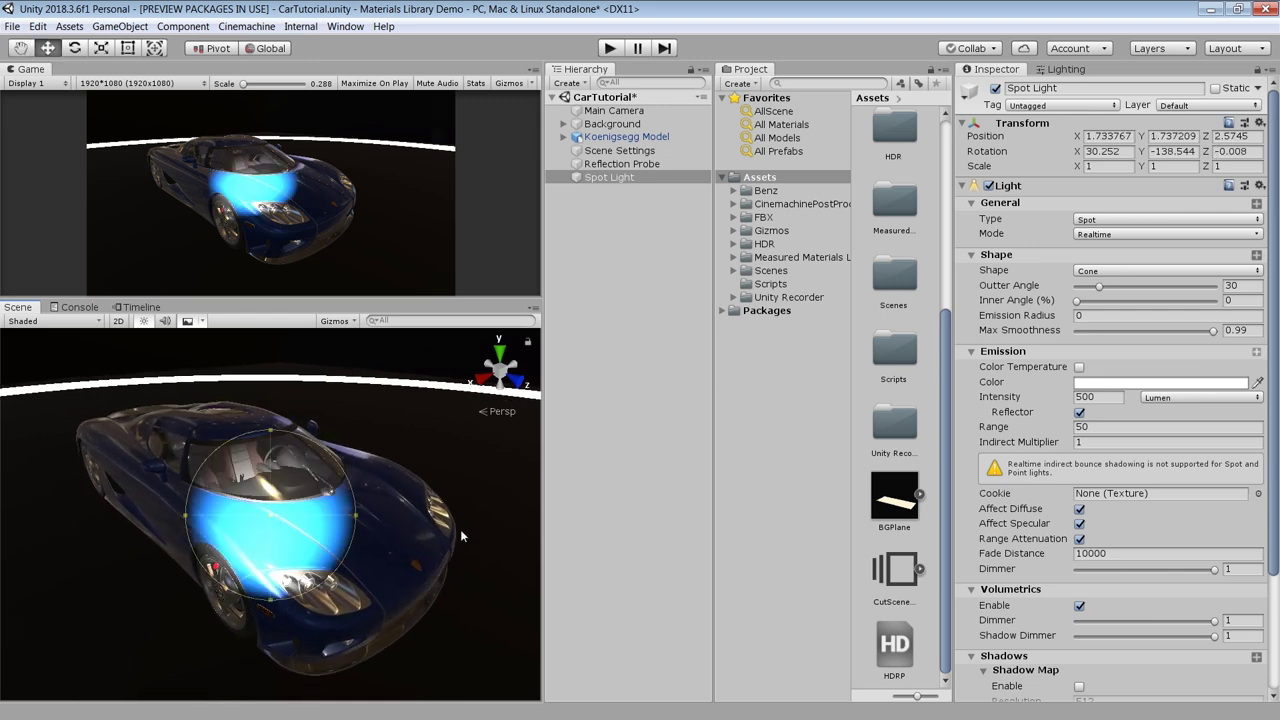
- Set the spot light's outer angle to 95 and inner angle to about 25.9 %, and turn off Affect Specular and Range Attenuation
drag(1100, 286, 1117, 311)
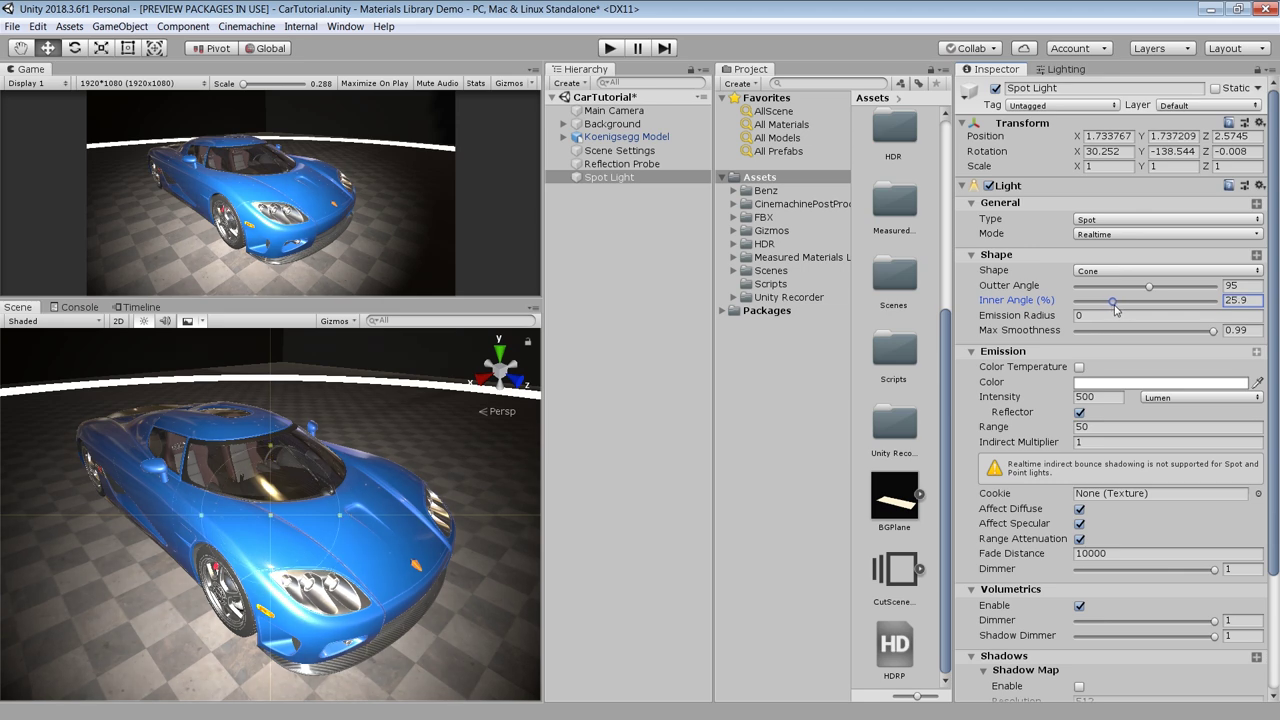
click(1079, 524)
scroll(1130, 511, down, 3)
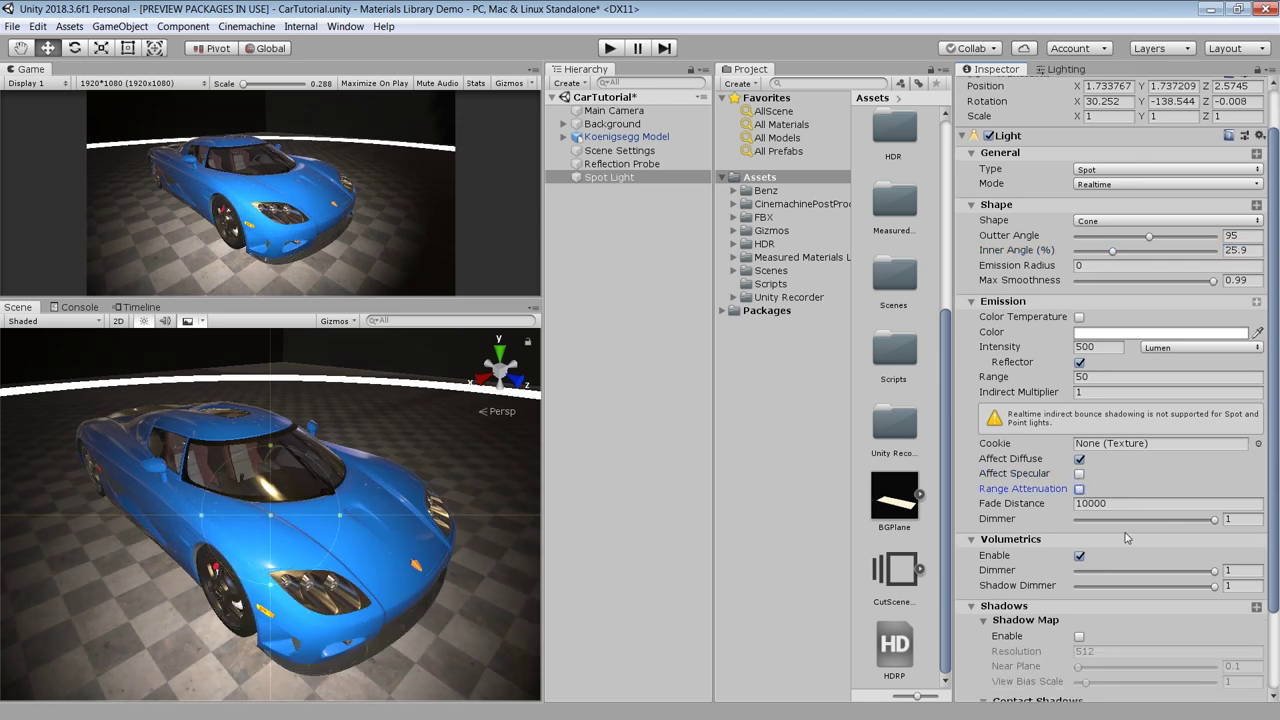
- Enable the spot light's shadow map at resolution 2048, disable its volumetrics and show its Light Layer setting
click(1110, 551)
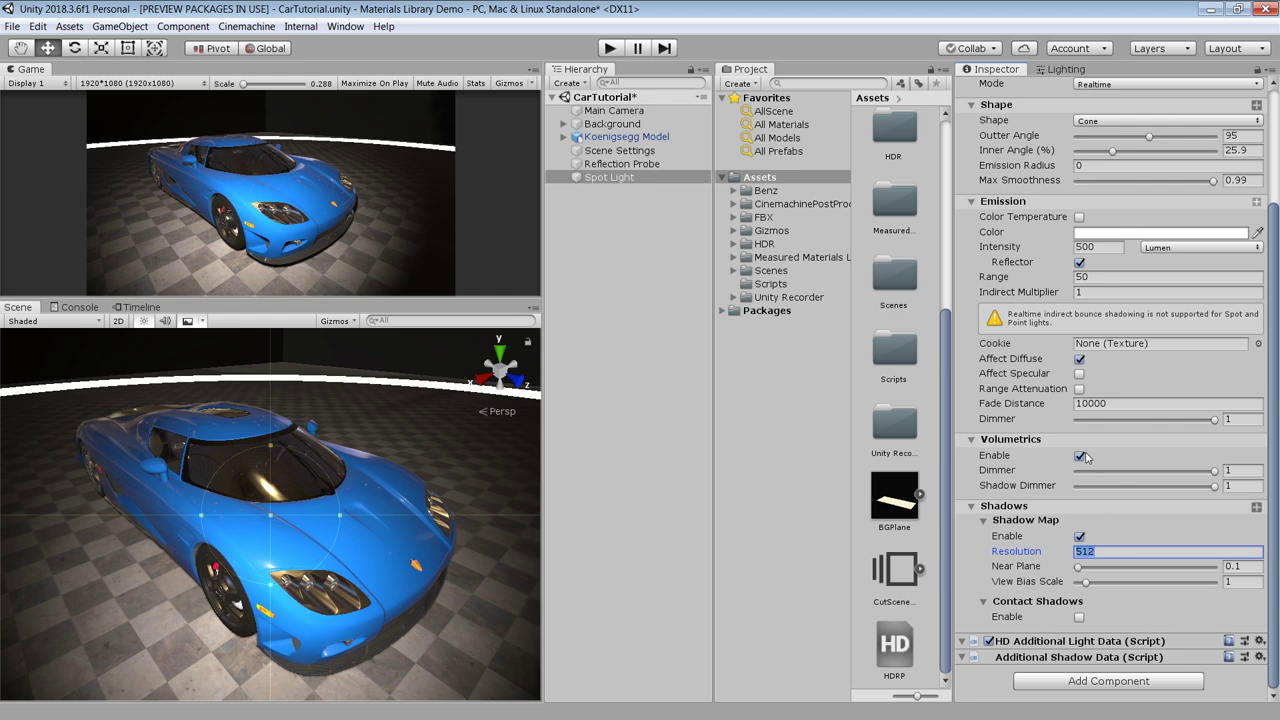
text(2048)
click(1080, 456)
scroll(1142, 283, up, 3)
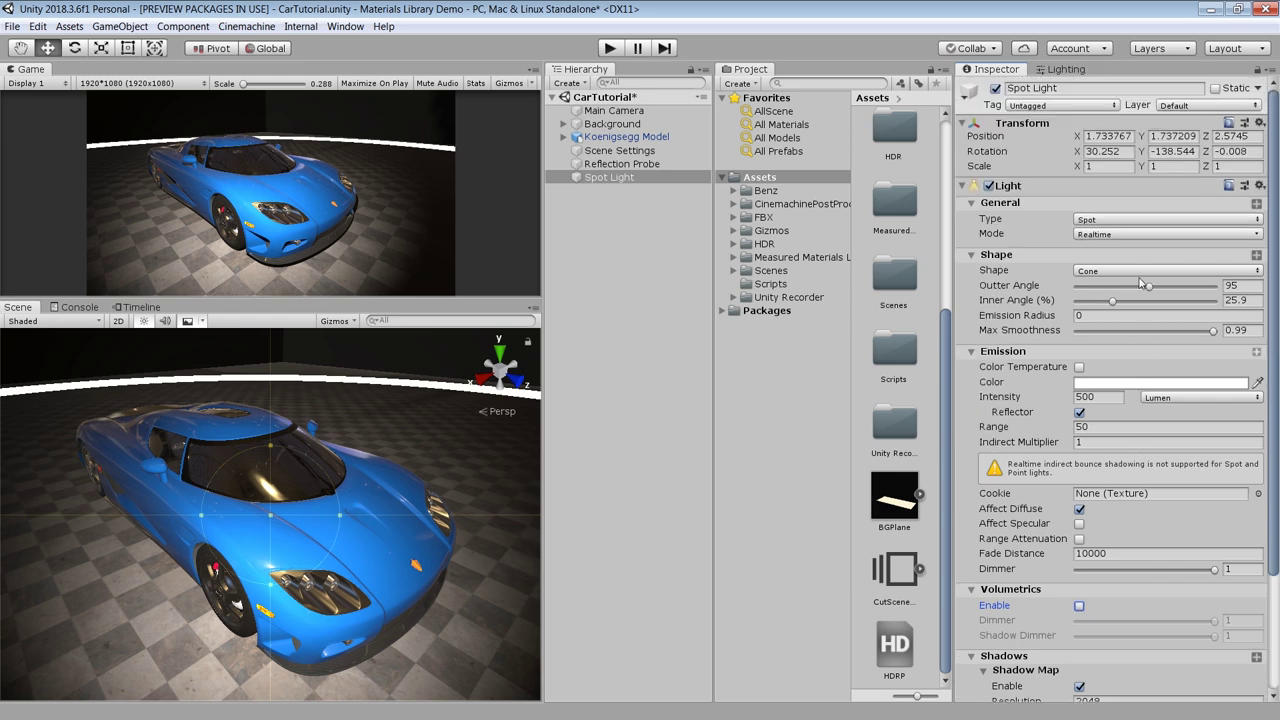
click(1257, 203)
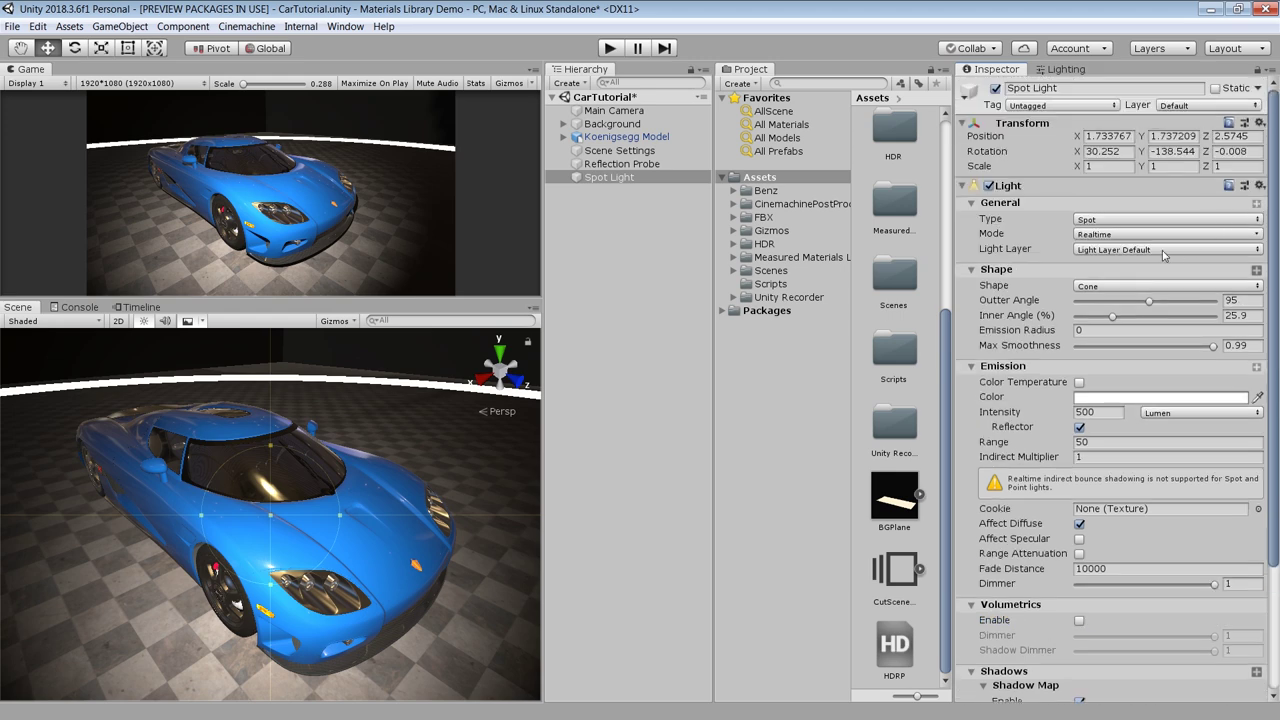
click(1118, 252)
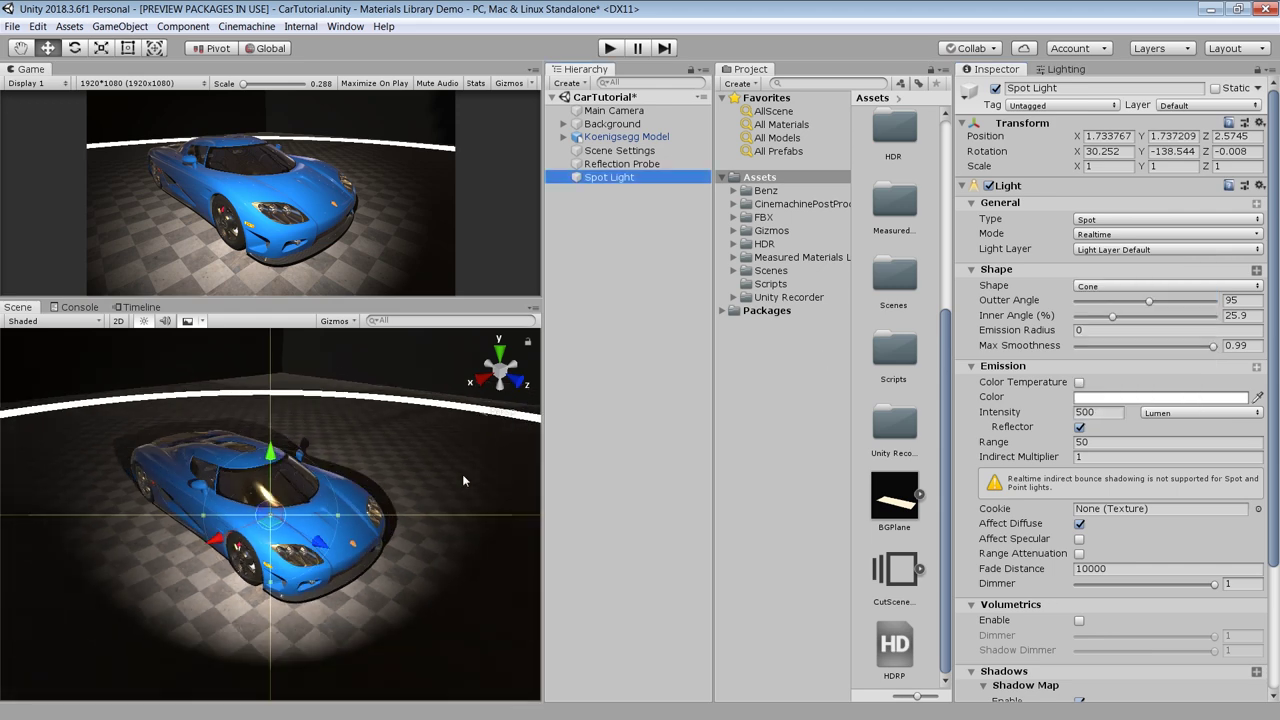
- Duplicate the spot light three times, aligning the copies with different scene views around the car
alt+drag(462, 474, 90, 500)
click(622, 191)
click(620, 178)
key(ctrl+d)
alt+drag(520, 446, 647, 476)
key(ctrl+shift+f)
key(ctrl+d)
key(ctrl+shift+f)
key(ctrl+d)
alt+drag(560, 500, 493, 544)
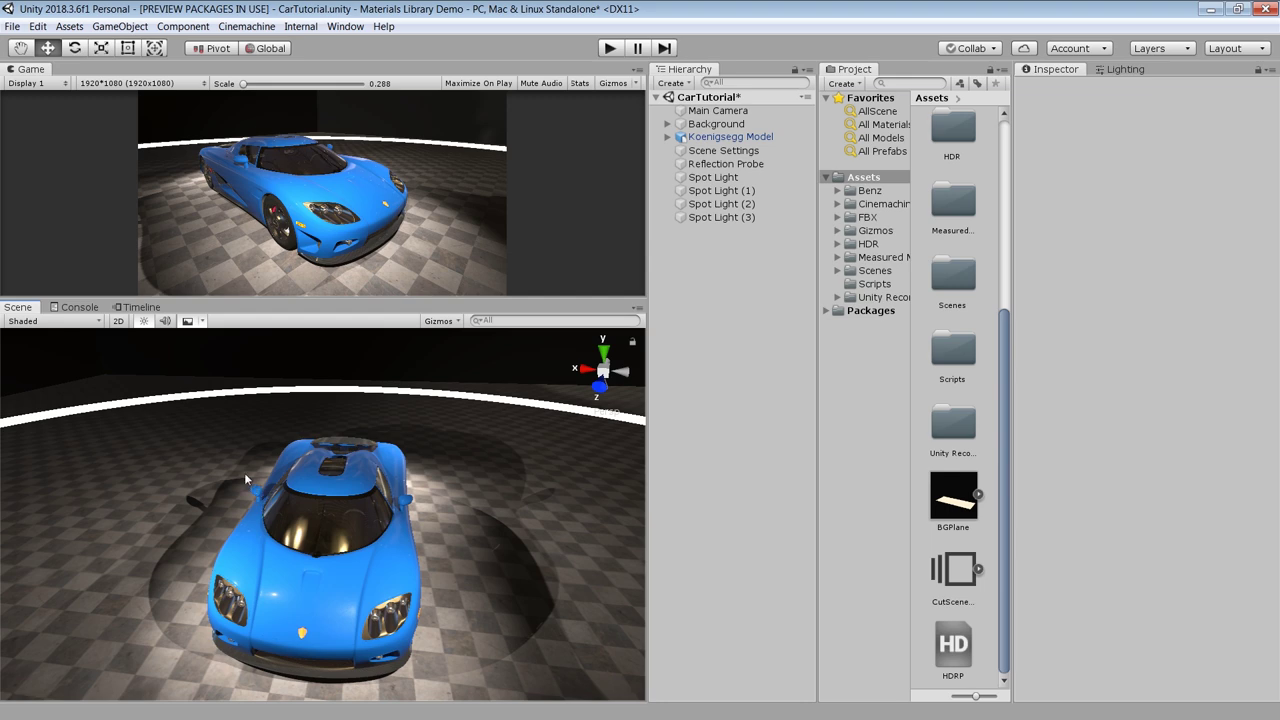
- Set the Rendering Layer Mask of the room's floor Plane001 to Light Layer 1 only
click(535, 468)
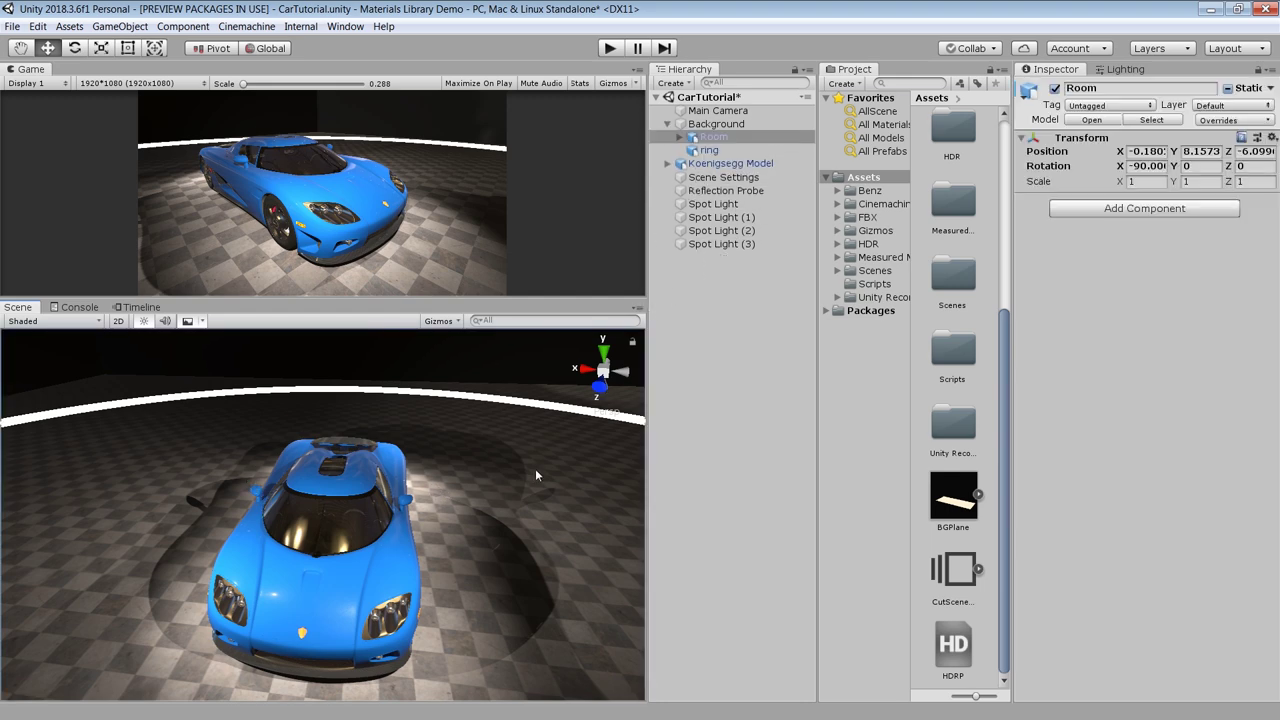
click(535, 468)
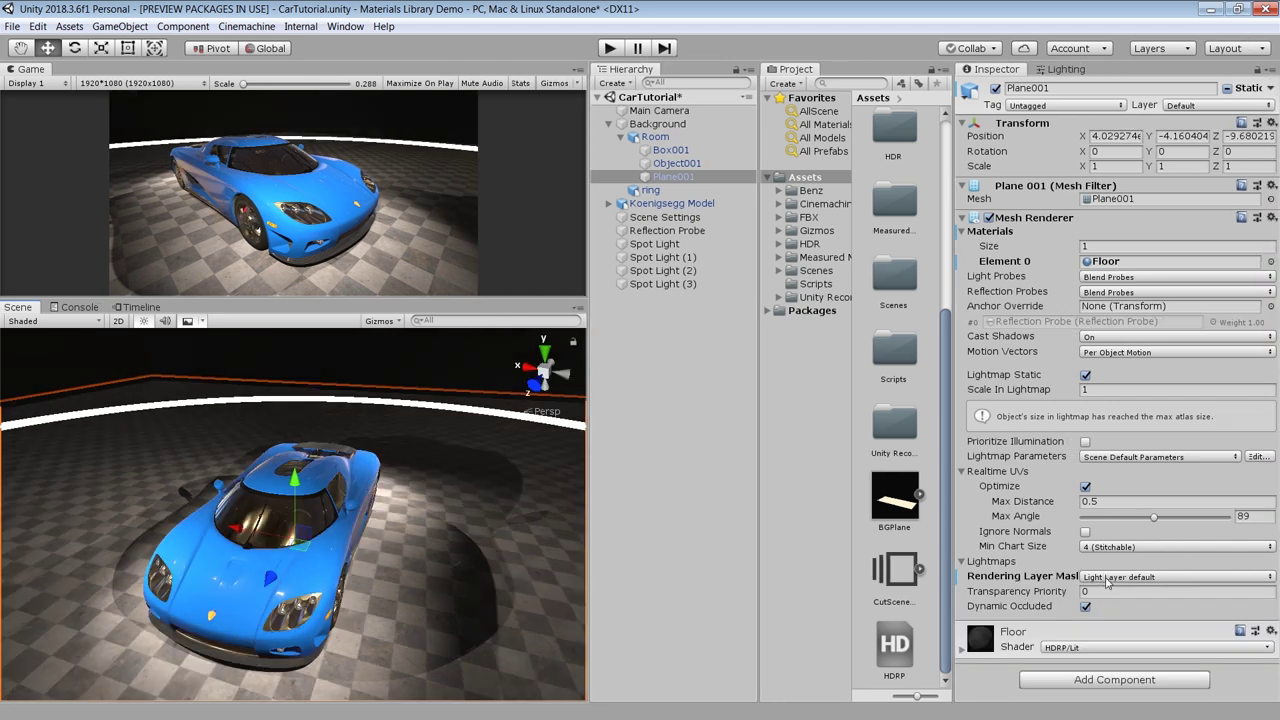
click(1107, 584)
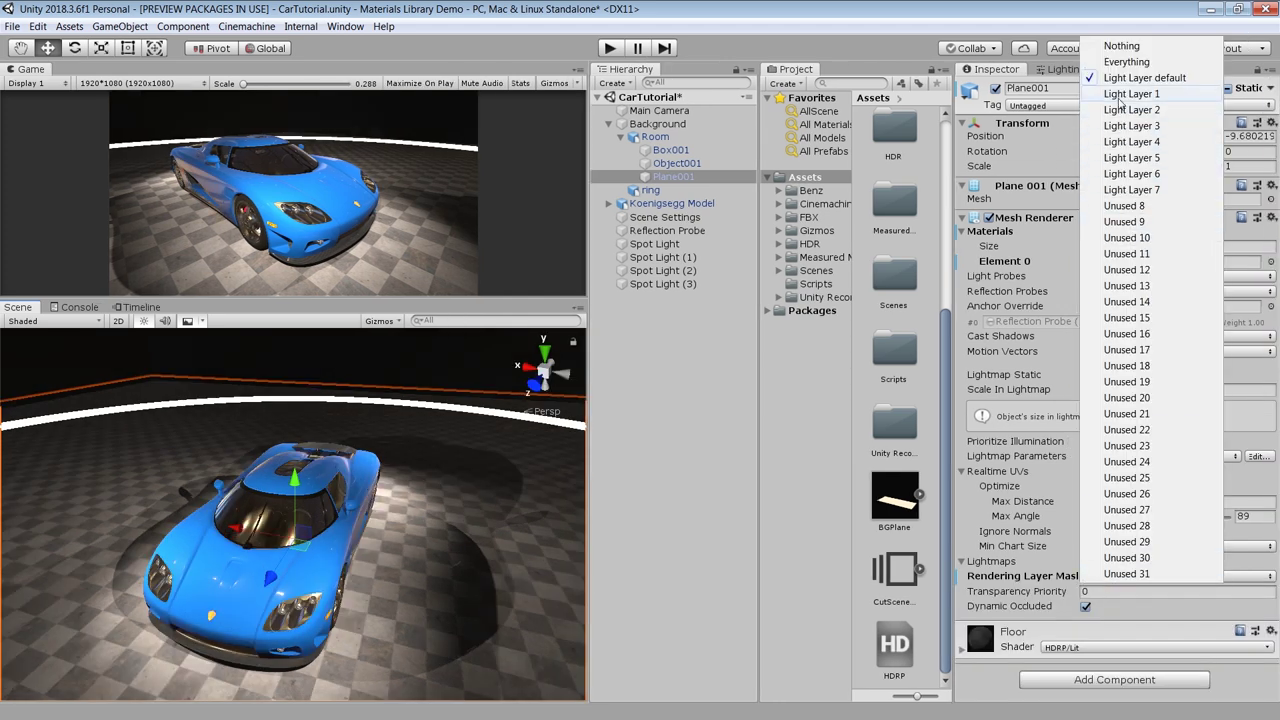
click(1100, 78)
click(1132, 577)
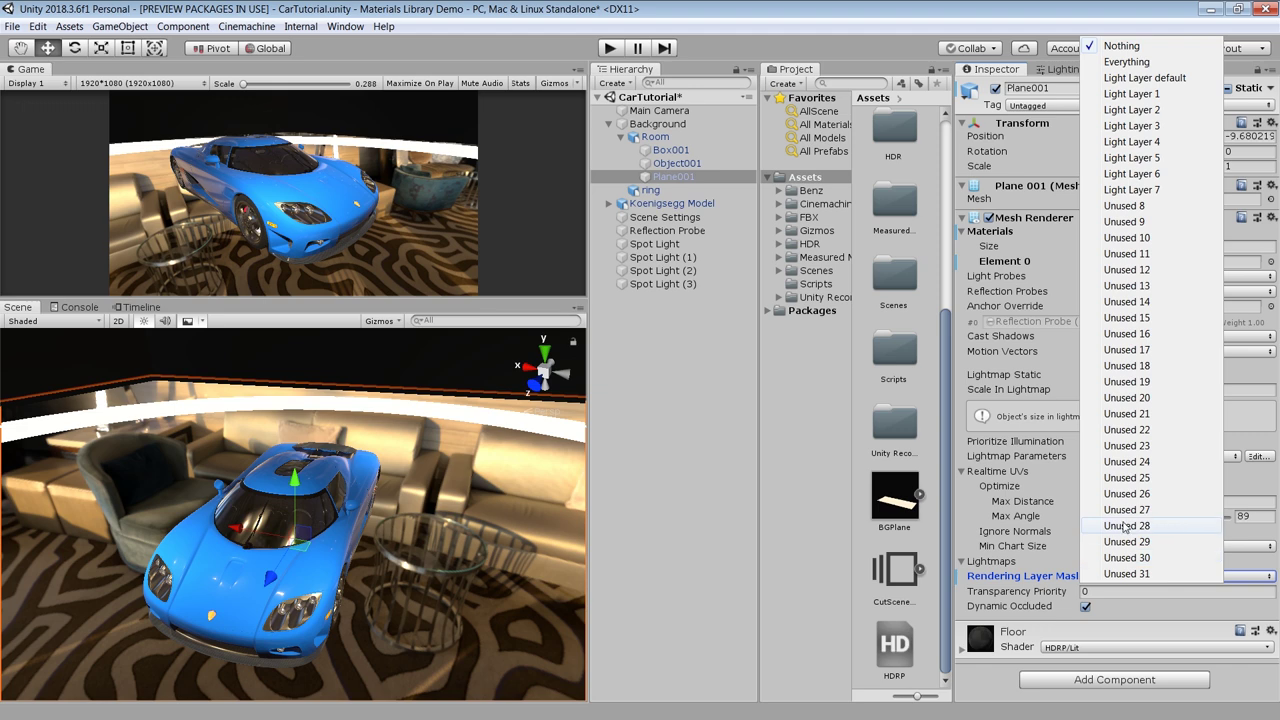
click(1135, 103)
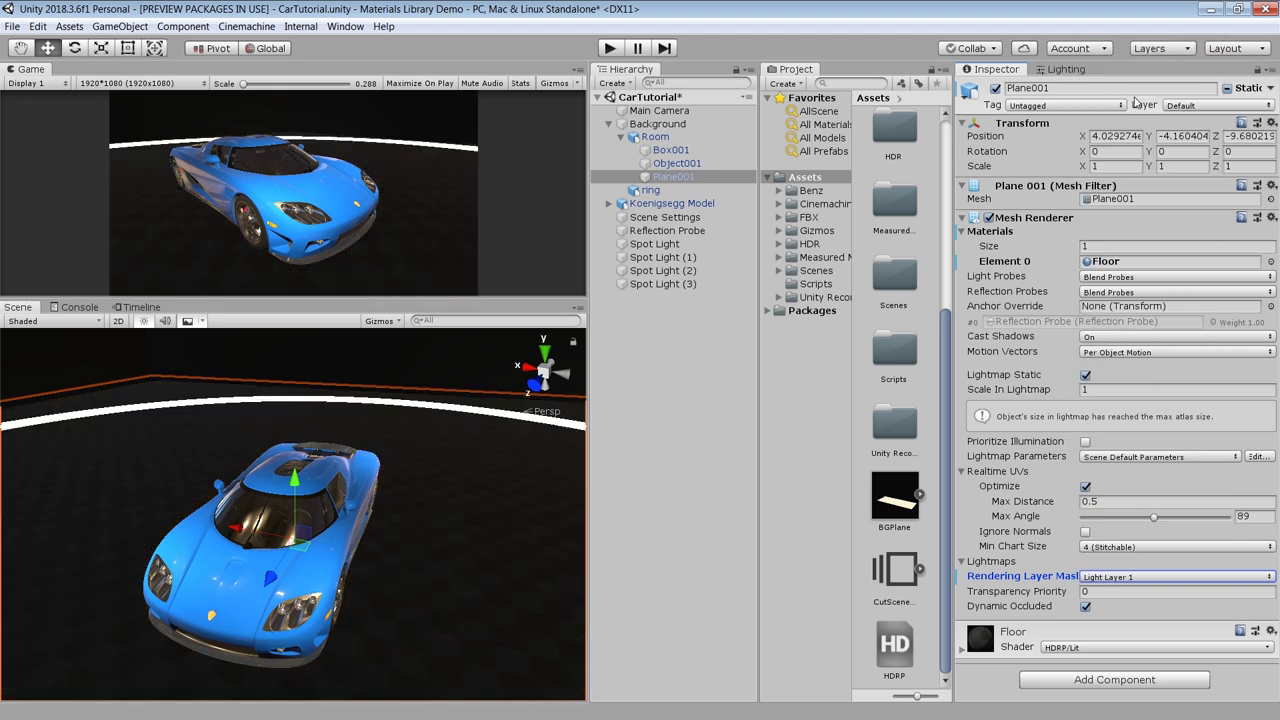
click(684, 431)
alt+drag(392, 492, 453, 476)
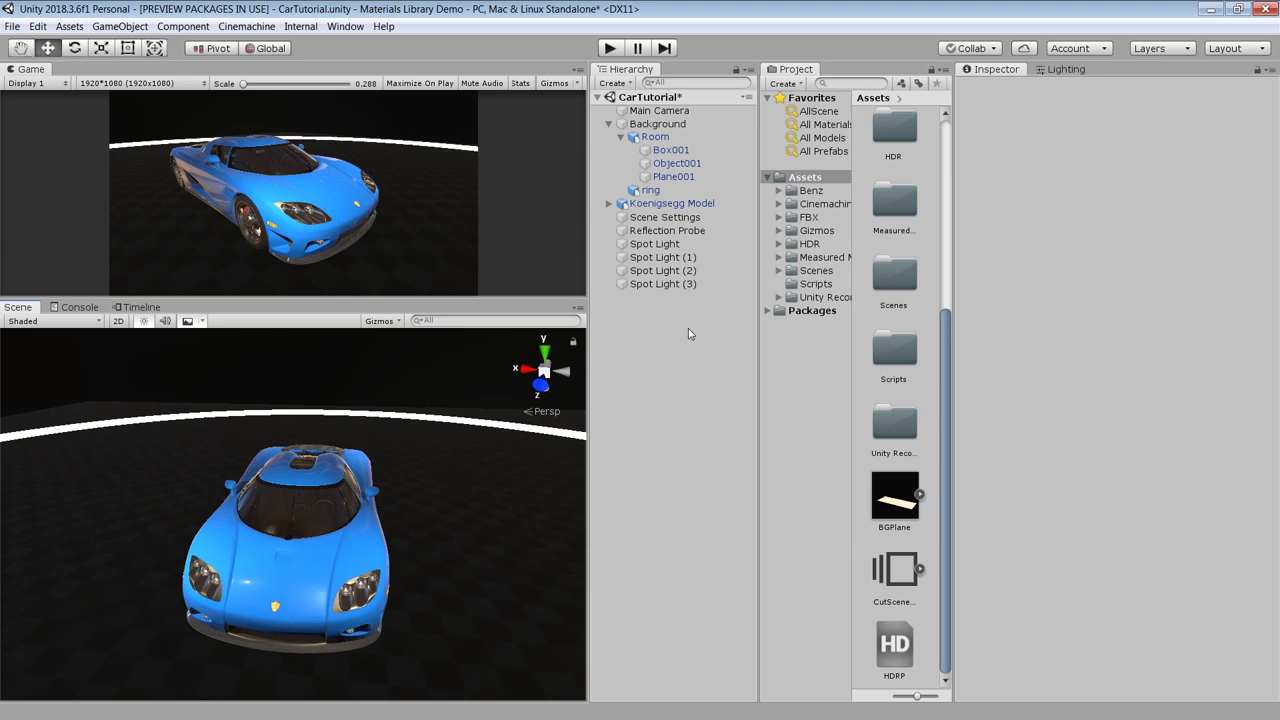
- Add a Point Light raised above the car to Y 2.7, with intensity 300 and range 50
right_click(678, 328)
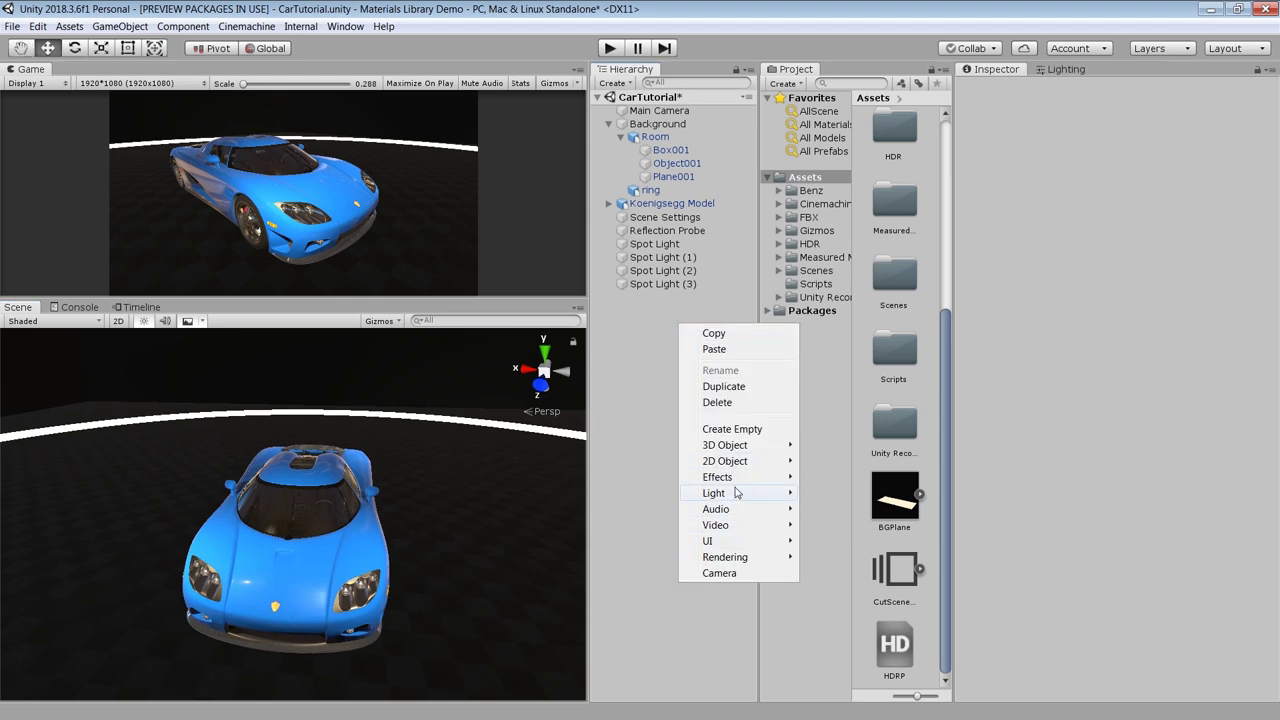
mouse_move(736, 496)
click(845, 510)
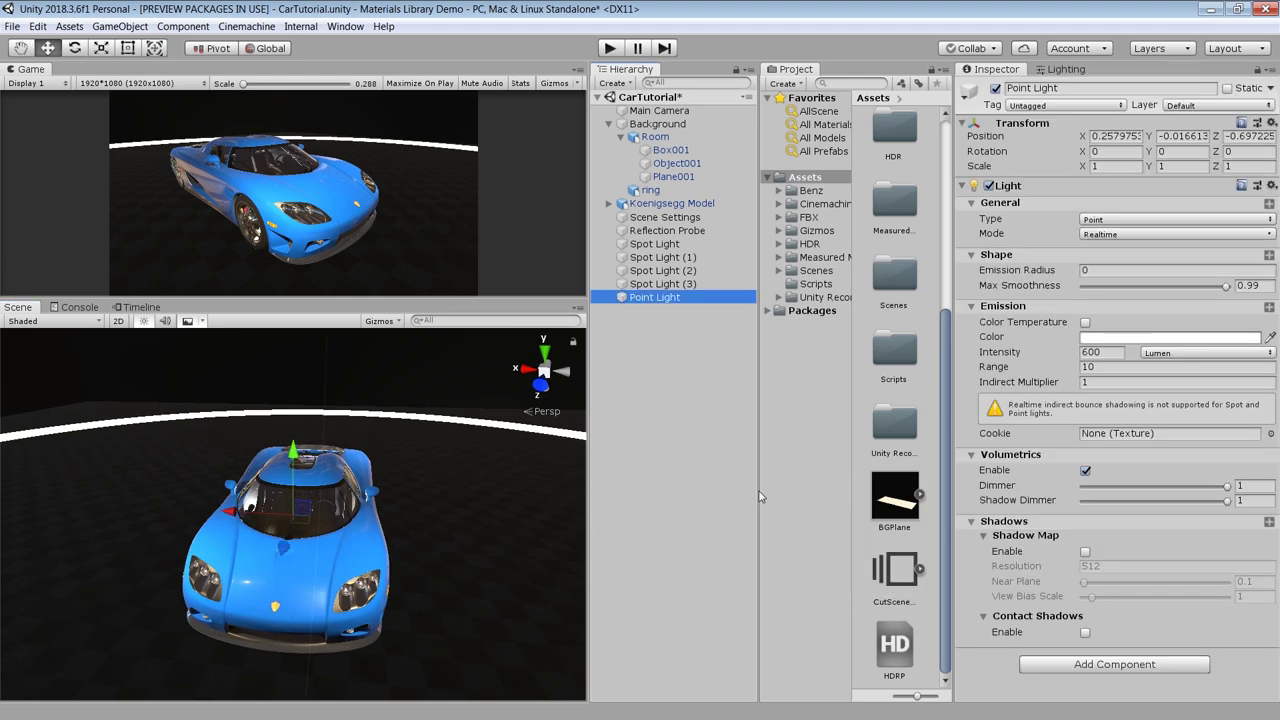
drag(296, 456, 298, 228)
scroll(334, 381, down, 5)
click(1105, 352)
text(300)
click(1116, 367)
text(50)
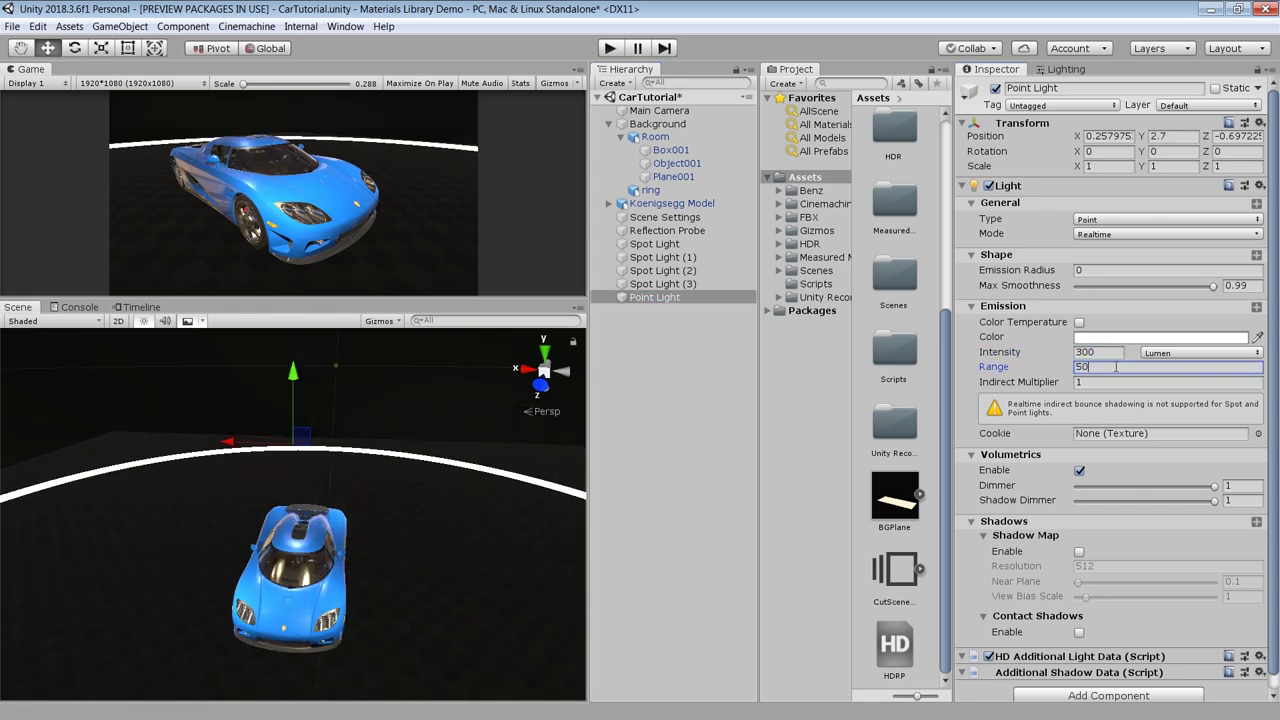
- Add Light Layer 1 to the point light's layers alongside Light Layer Default
click(1257, 204)
click(1122, 250)
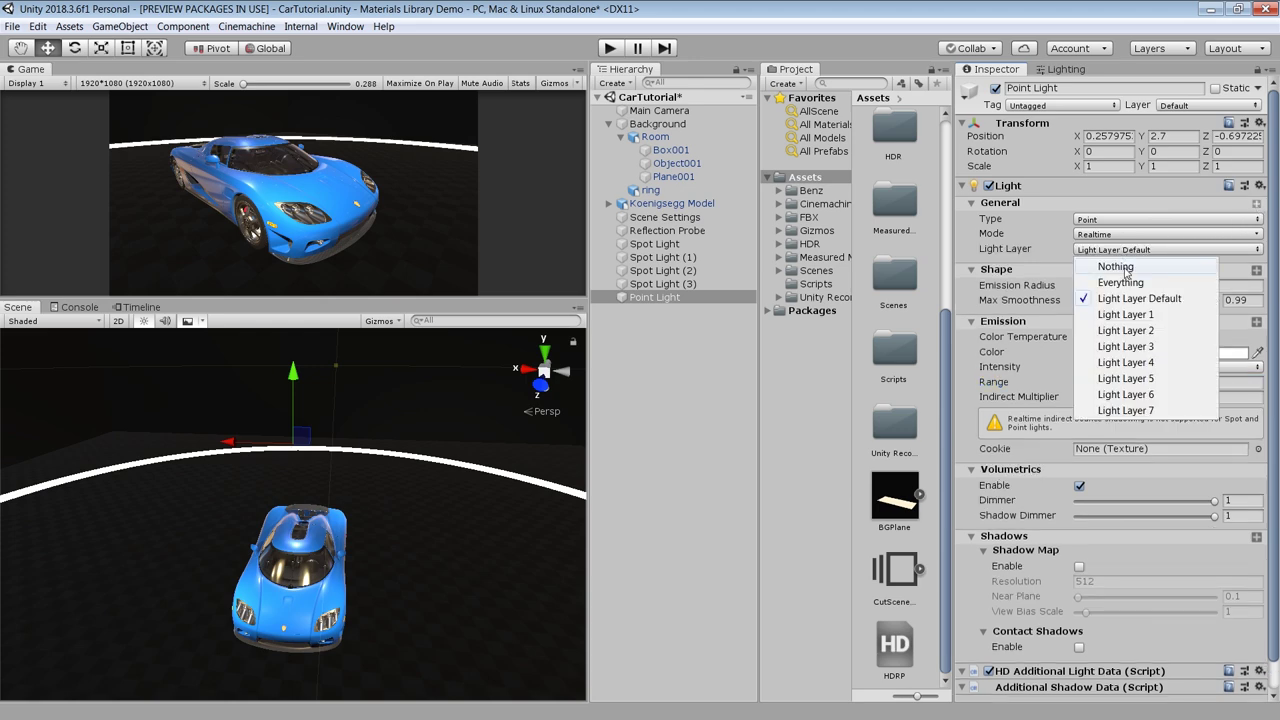
click(1125, 316)
click(1122, 251)
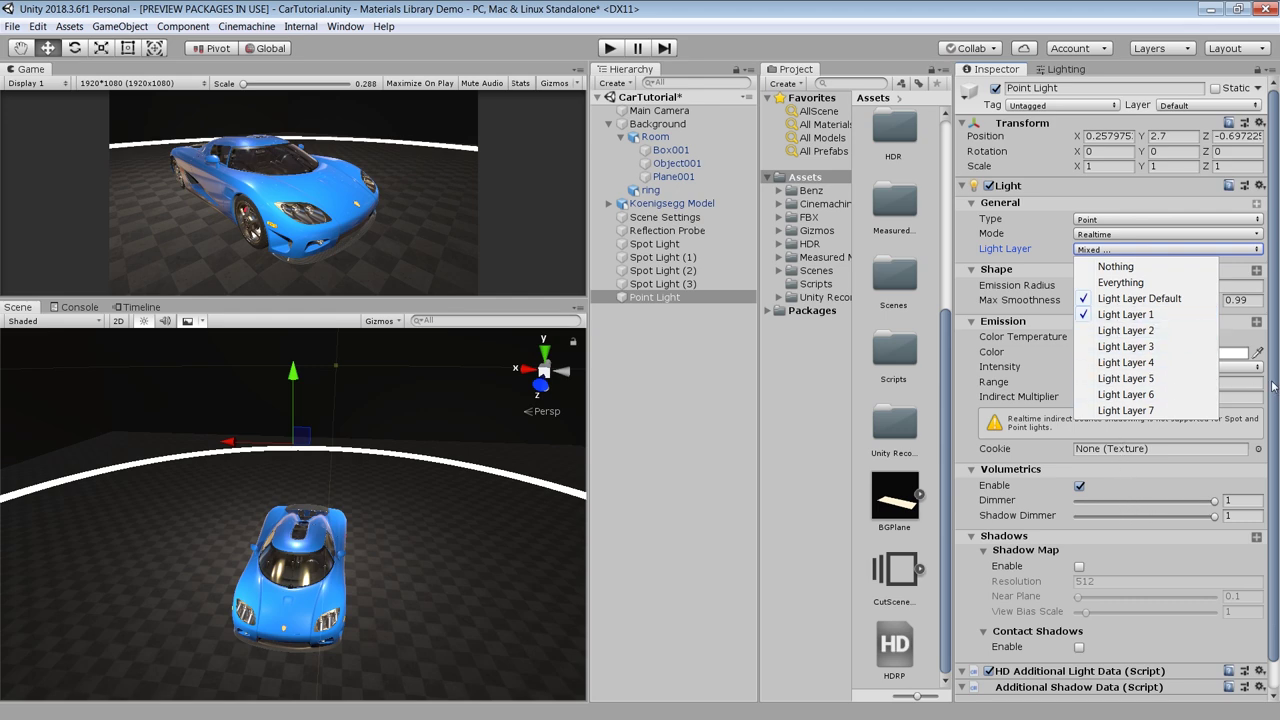
click(1238, 323)
- Enable the point light's shadow map at resolution 2048 and turn off its volumetrics
drag(1274, 459, 1276, 508)
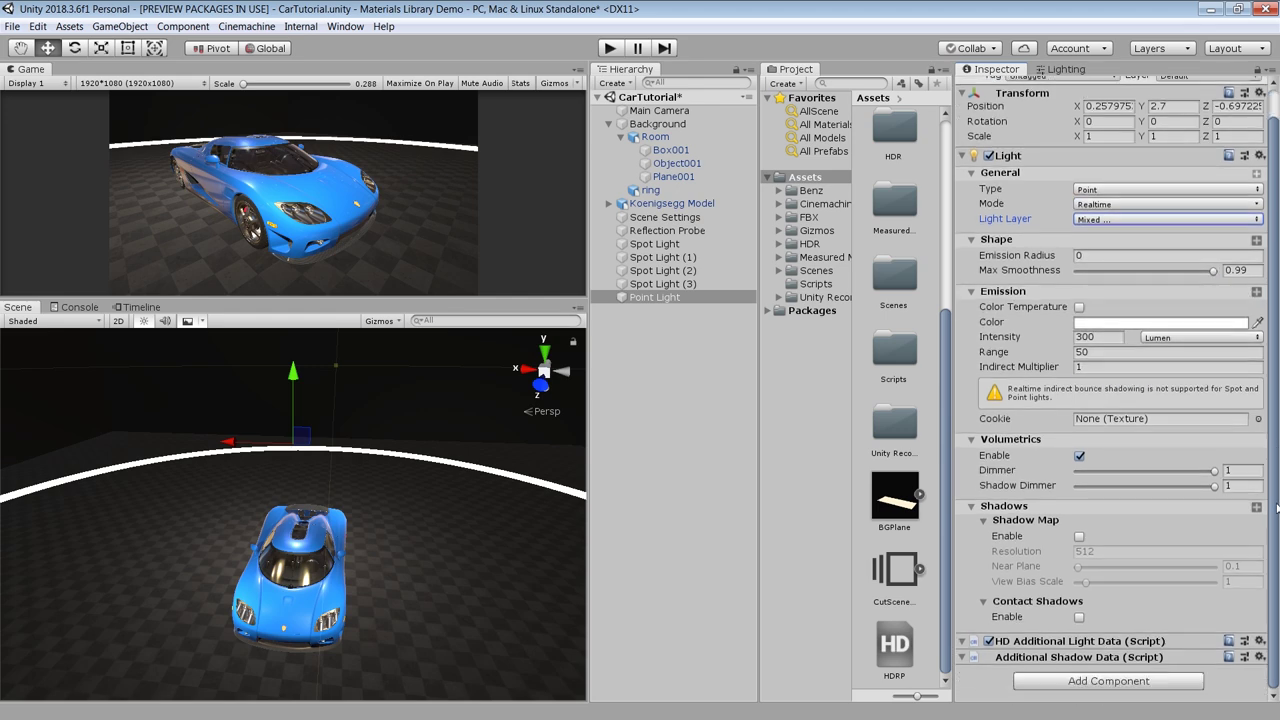
click(1079, 537)
click(1003, 550)
text(2048)
click(1079, 456)
- Turn off Affect Specular and Range Attenuation in the point light's additional emission settings
click(1257, 293)
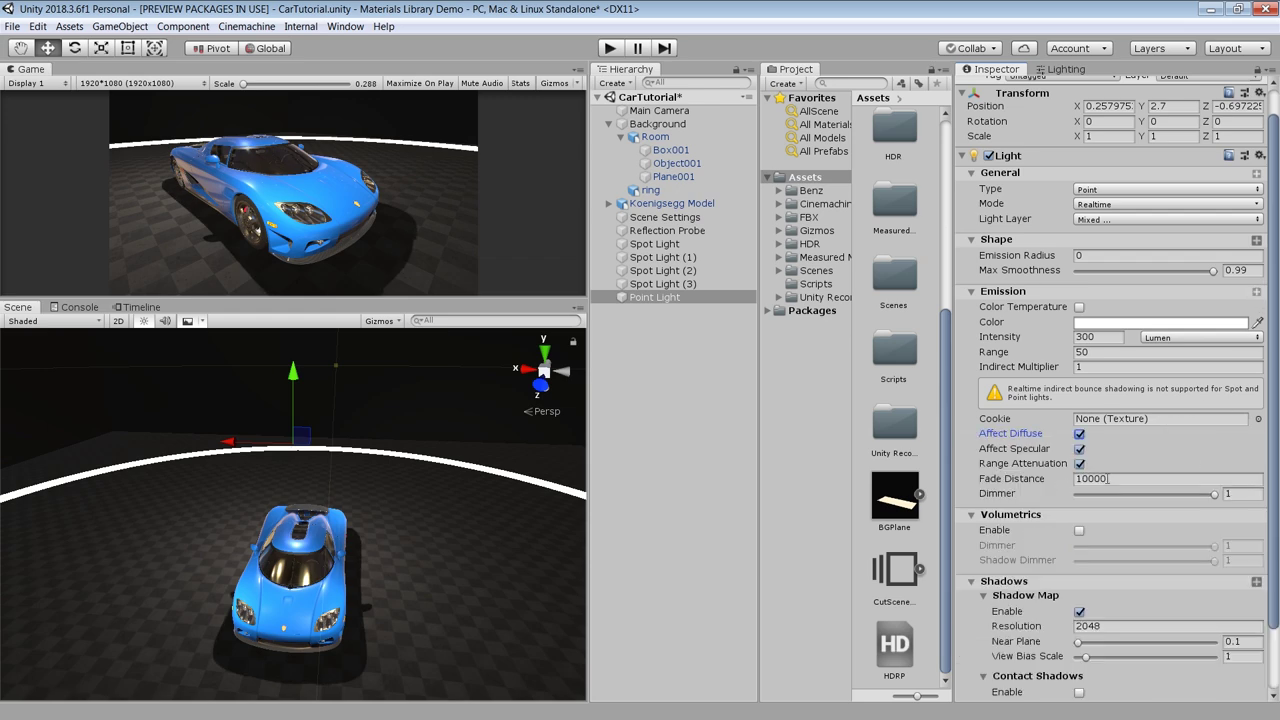
click(1080, 450)
click(1080, 463)
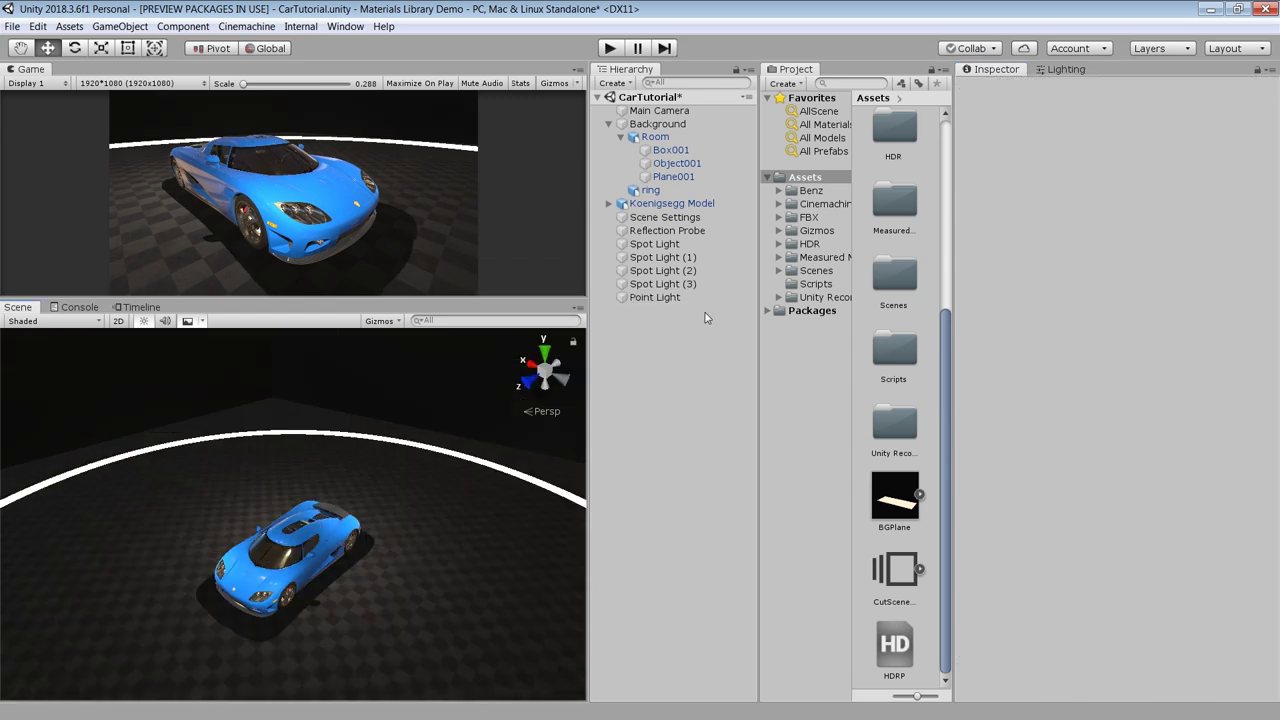
- Raise the point light to about Y 5.07, shift it horizontally over the car, and check the lit car from its side
click(655, 297)
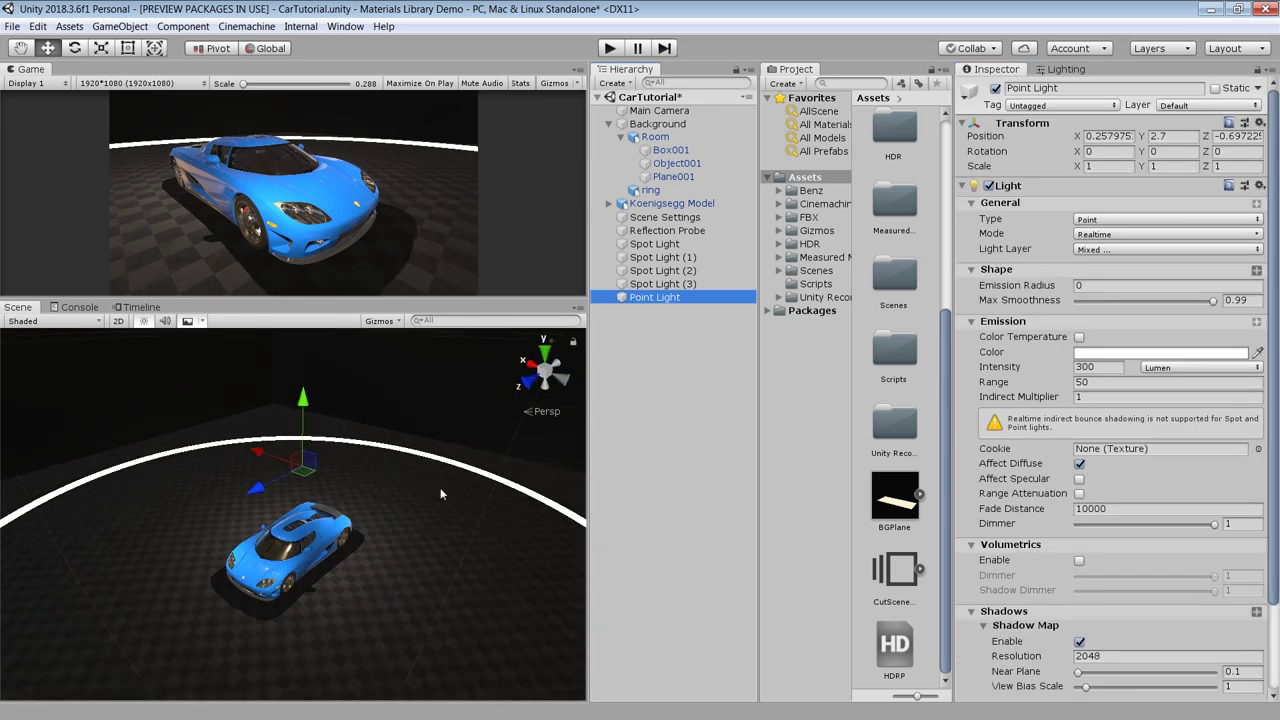
drag(303, 331, 303, 336)
drag(258, 385, 226, 395)
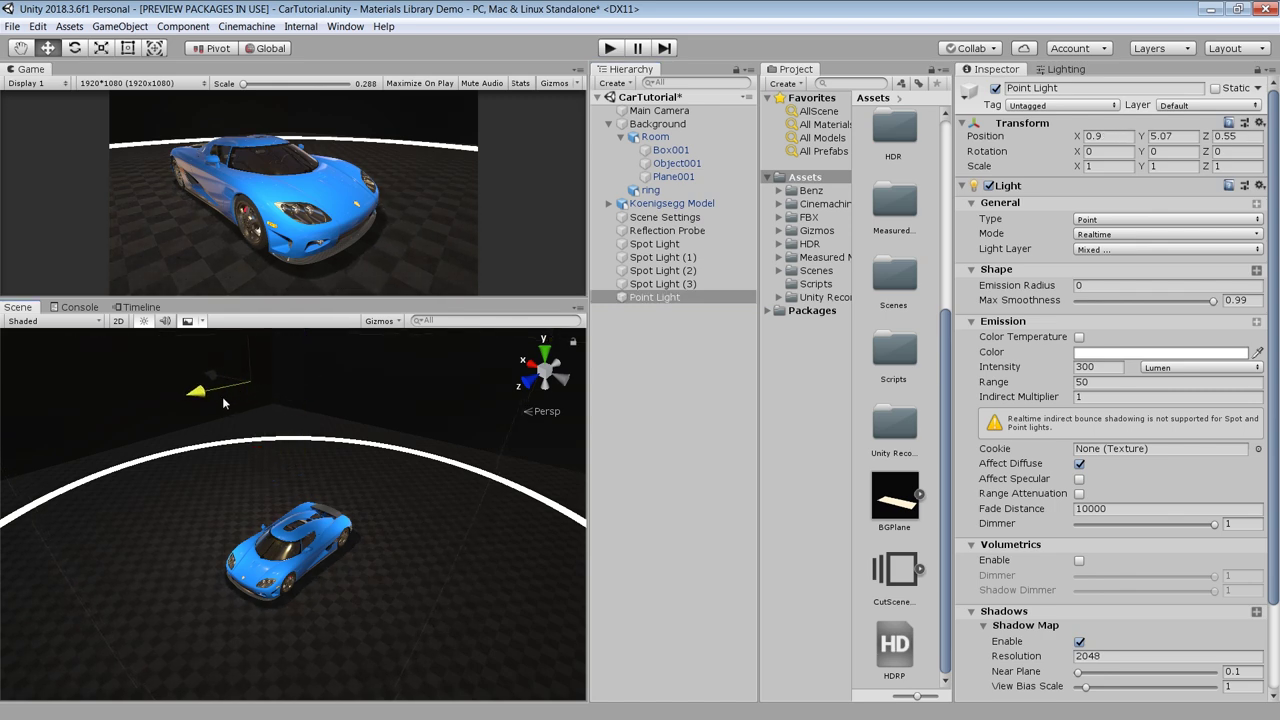
click(330, 430)
scroll(352, 533, up, 5)
scroll(352, 533, up, 3)
alt+drag(352, 533, 214, 566)
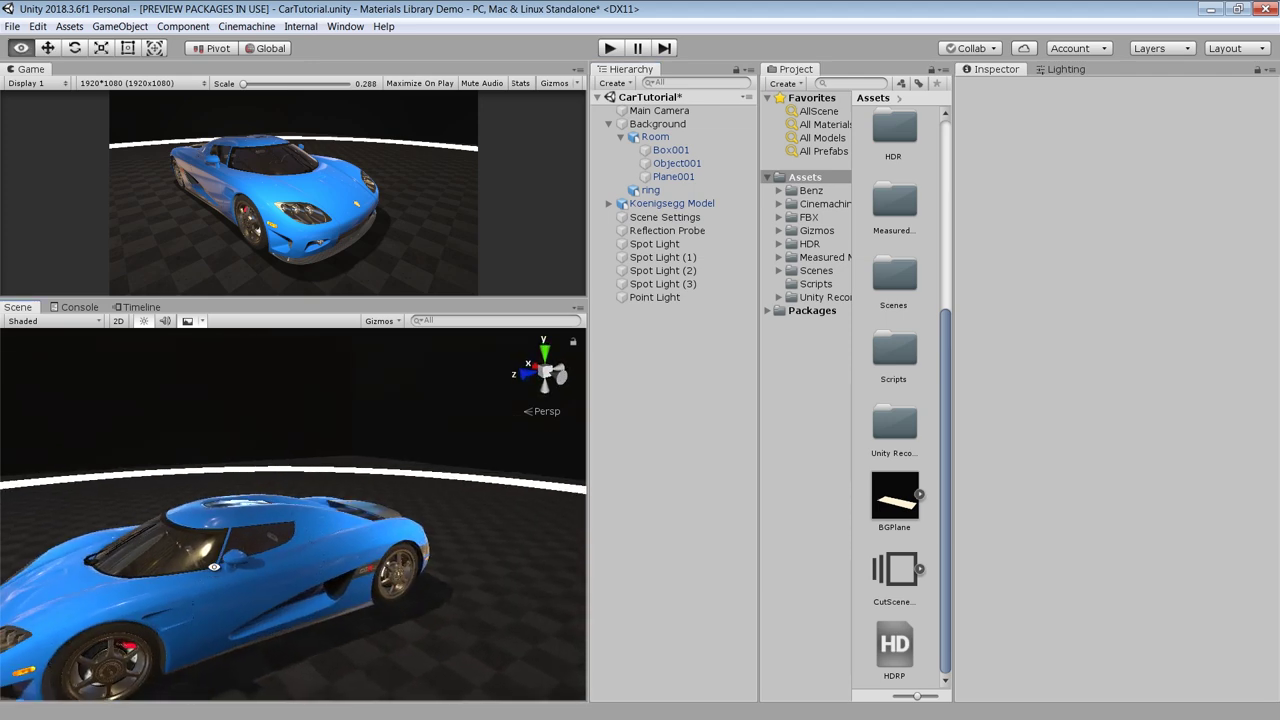
- Create an empty GameObject for grouping and rename it Lights
click(1268, 88)
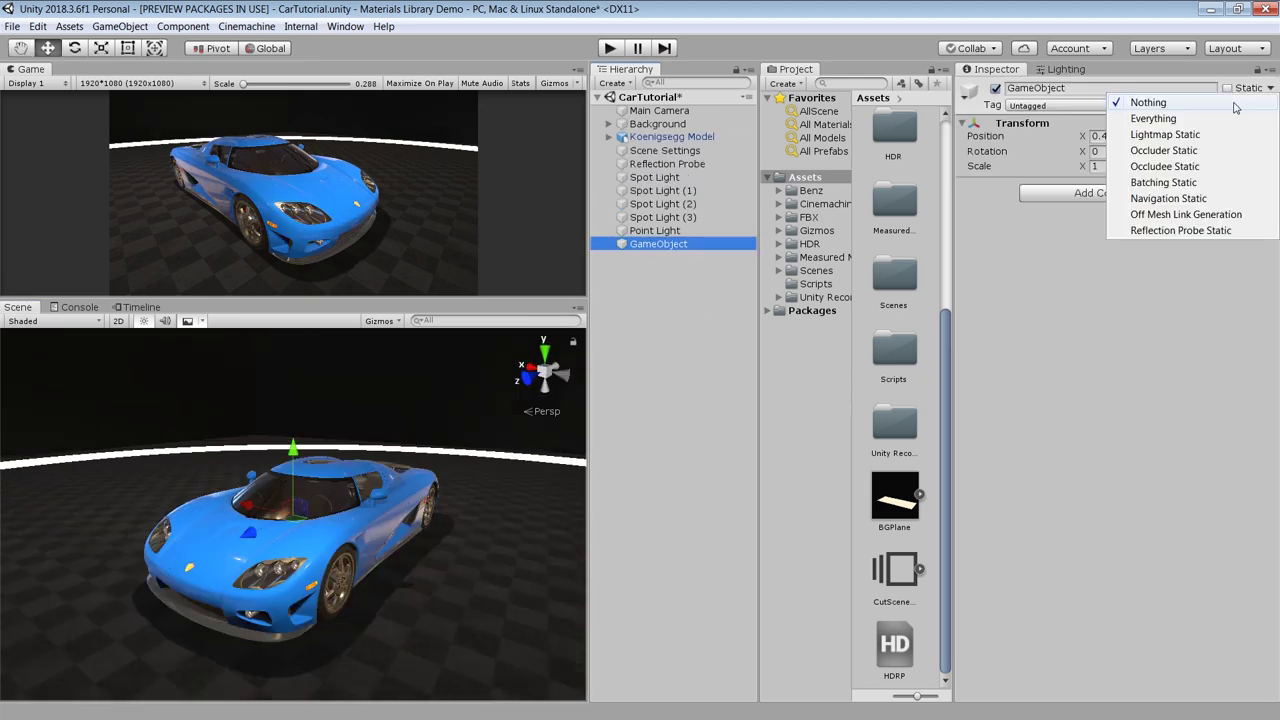
click(1234, 104)
click(1268, 88)
click(1100, 88)
text(Li)
- Group the four spot lights and the point light under the Lights object and collapse it
click(653, 258)
click(658, 177)
shift+click(660, 217)
drag(662, 183, 655, 256)
click(655, 258)
click(655, 204)
shift+click(662, 243)
drag(672, 206, 650, 190)
click(608, 177)
alt+drag(420, 432, 413, 424)
- Generate the scene lighting, then compare Realtime Global Illumination off and on, leaving it enabled
click(1066, 70)
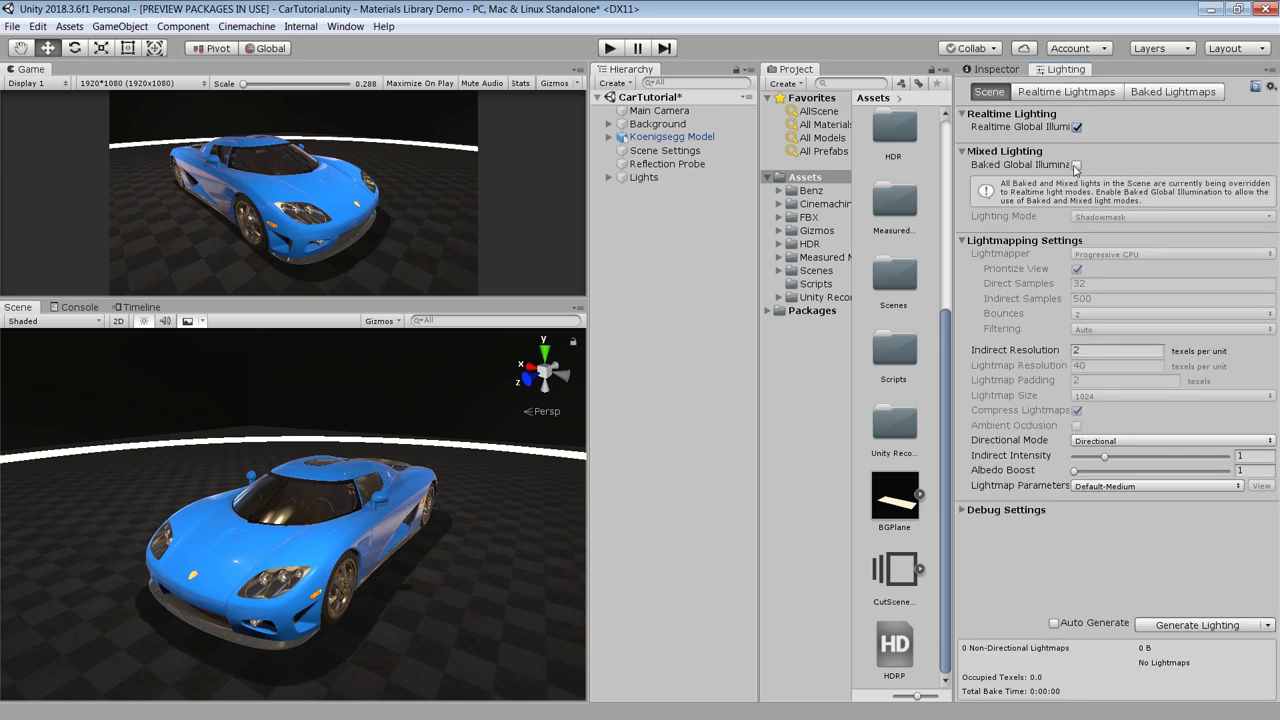
click(1077, 128)
click(1183, 625)
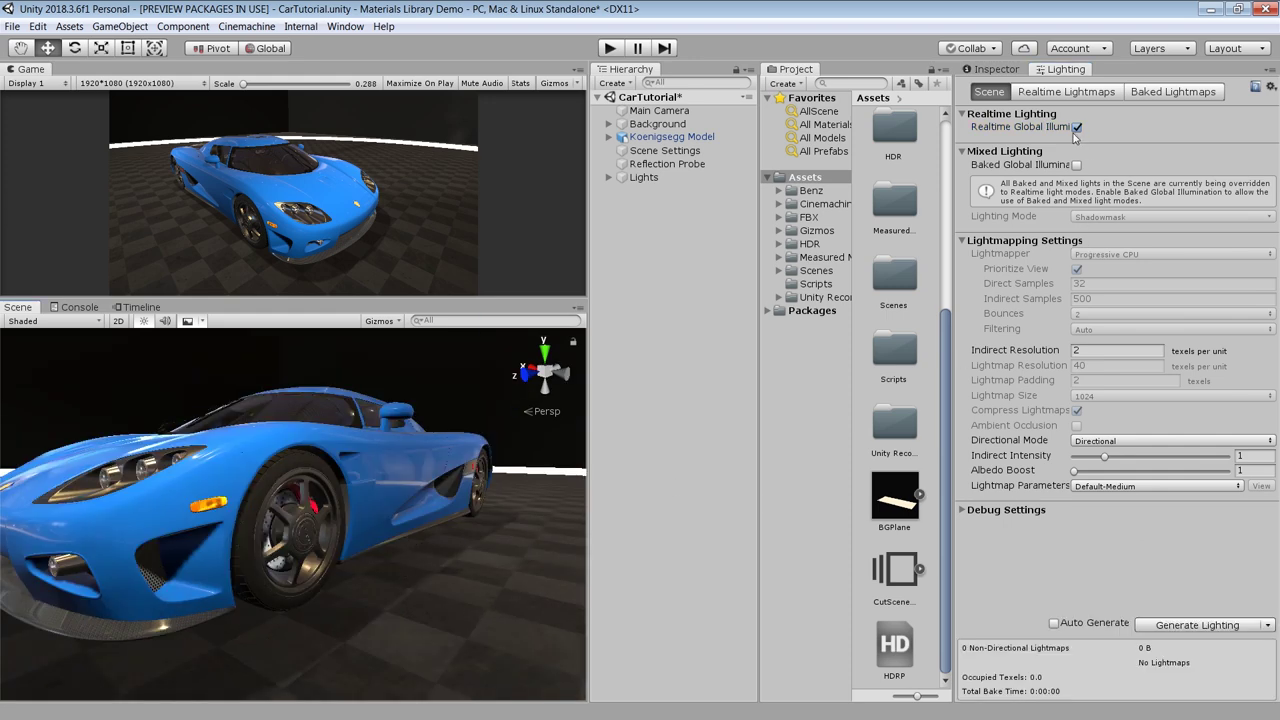
click(1077, 128)
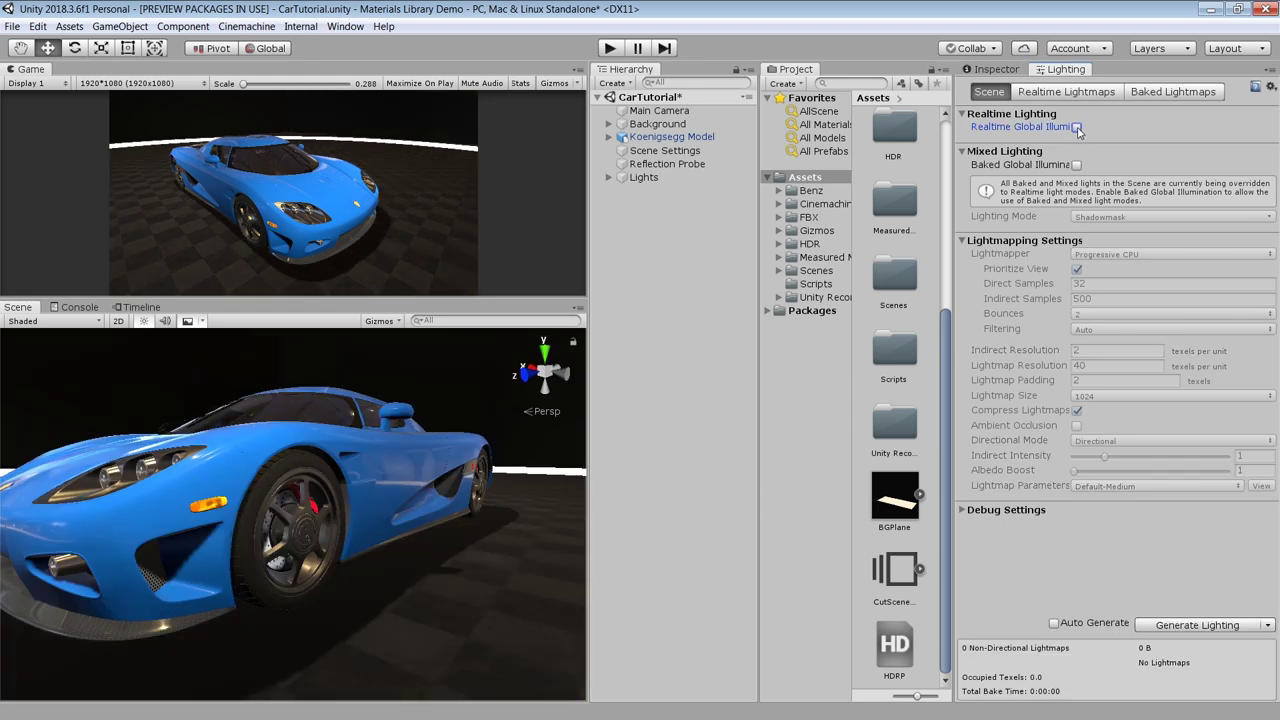
click(1077, 128)
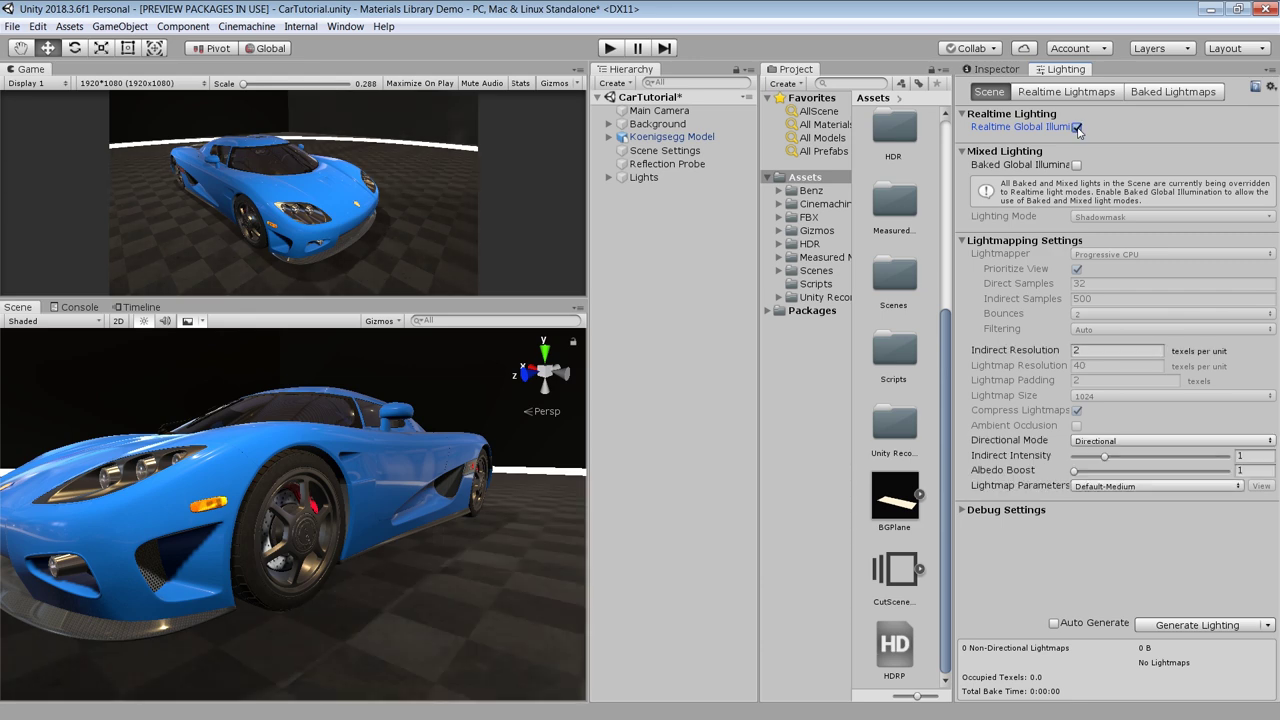
- Add a Post-process Layer to the Main Camera with layer PostProcessing and Temporal Anti-aliasing, and assign the camera to the PostProcessing layer
alt+scroll(395, 555, down, 3)
alt+drag(395, 555, 469, 531)
alt+scroll(329, 460, down, 3)
alt+drag(329, 460, 485, 463)
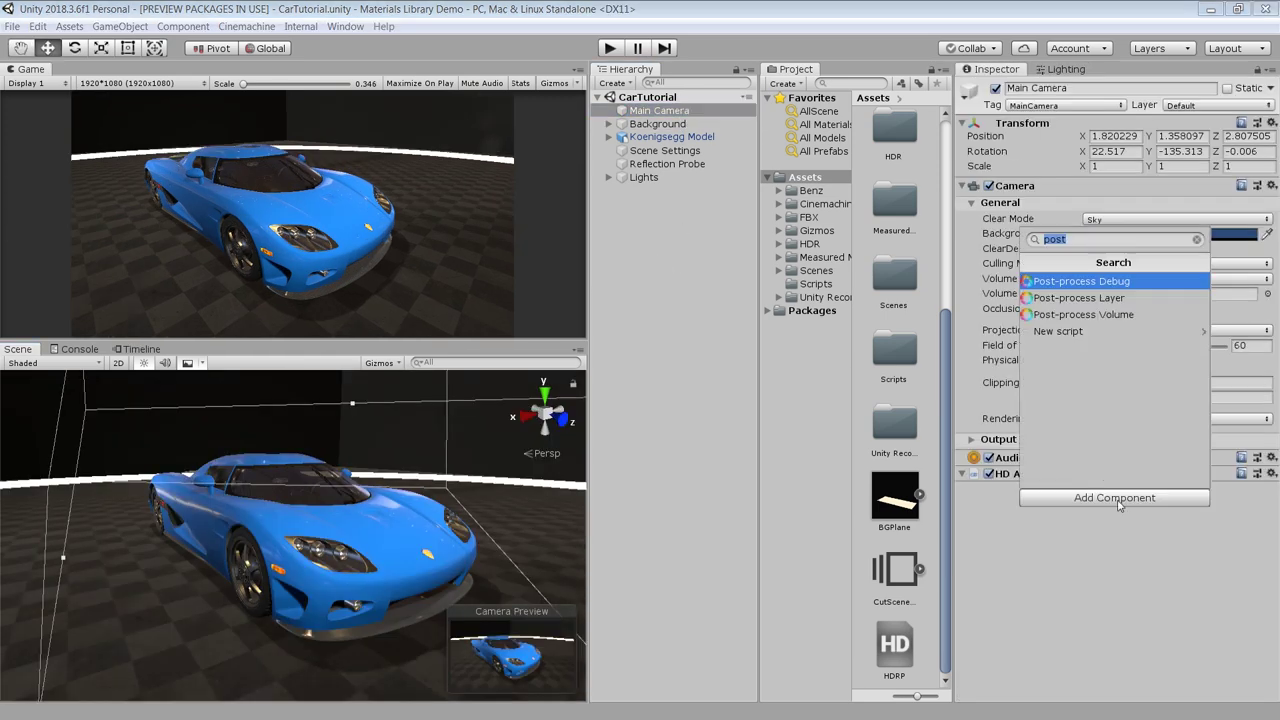
click(1100, 297)
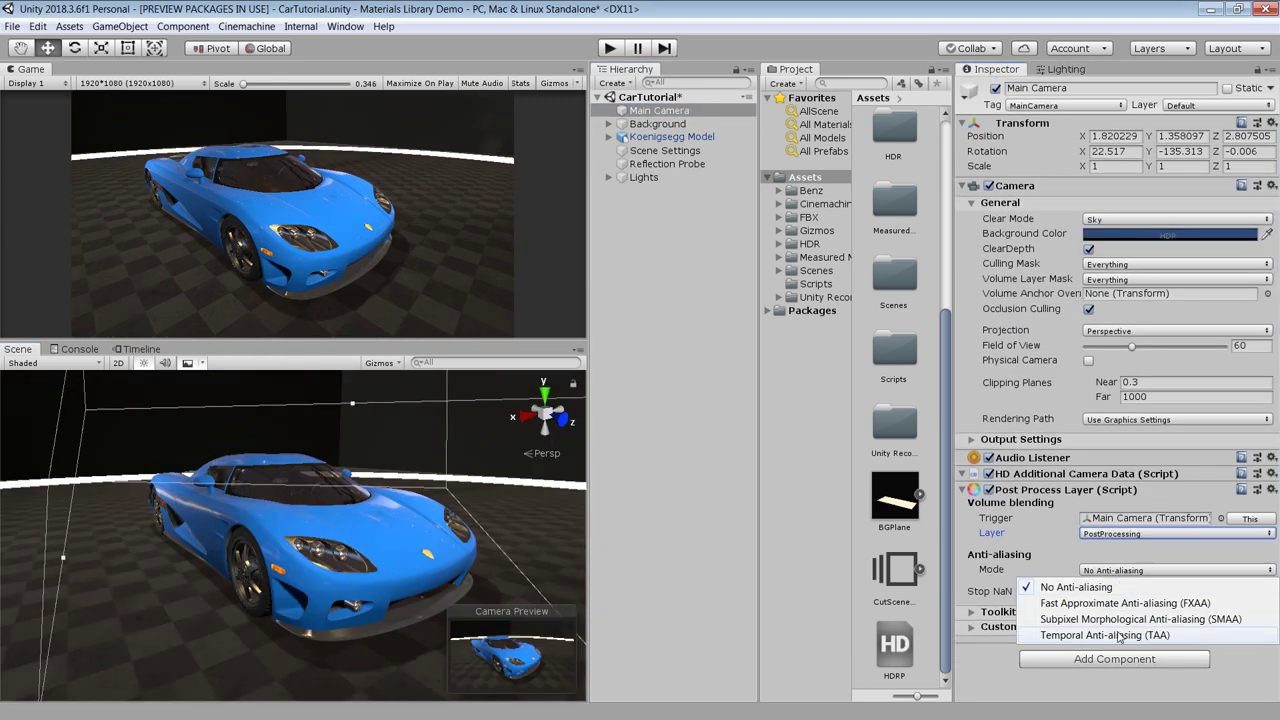
click(1140, 634)
click(1207, 105)
click(1207, 105)
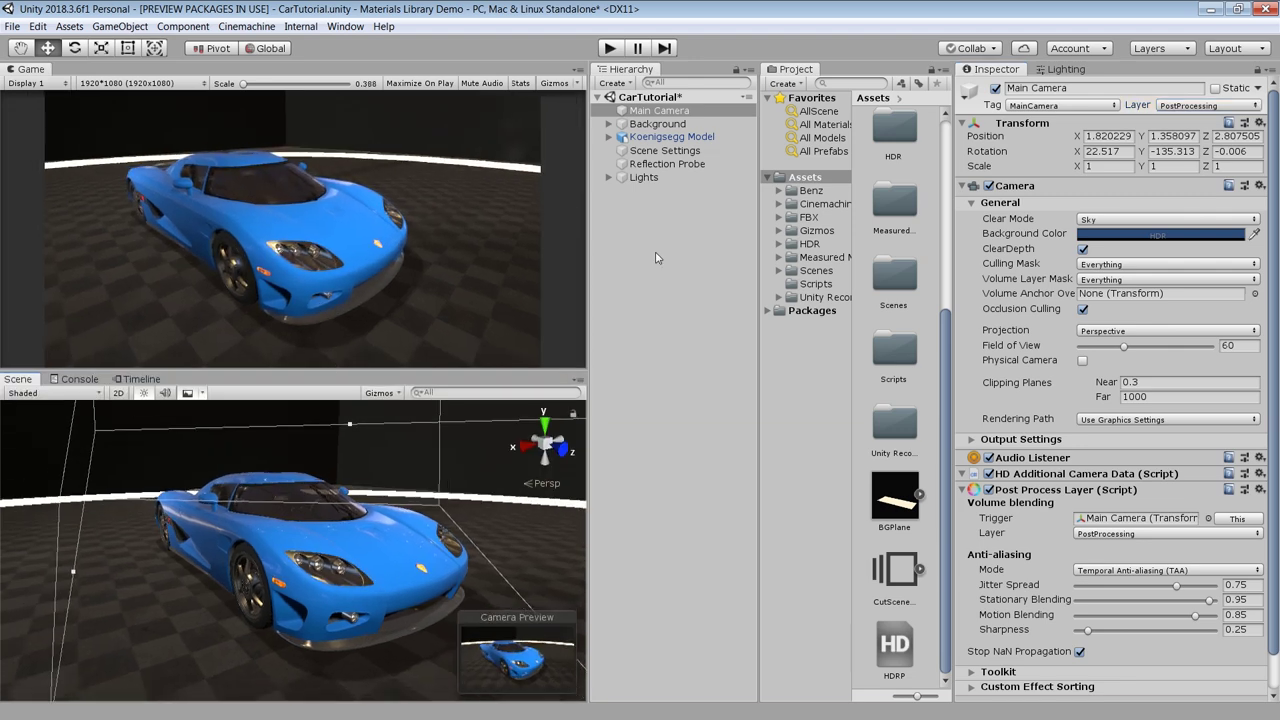
- Create an empty GameObject named VolumeSetting on the PostProcessing layer and give it a global Post Process Volume with a new profile
key(ctrl+shift+n)
text(VolumeSetting)
key(Return)
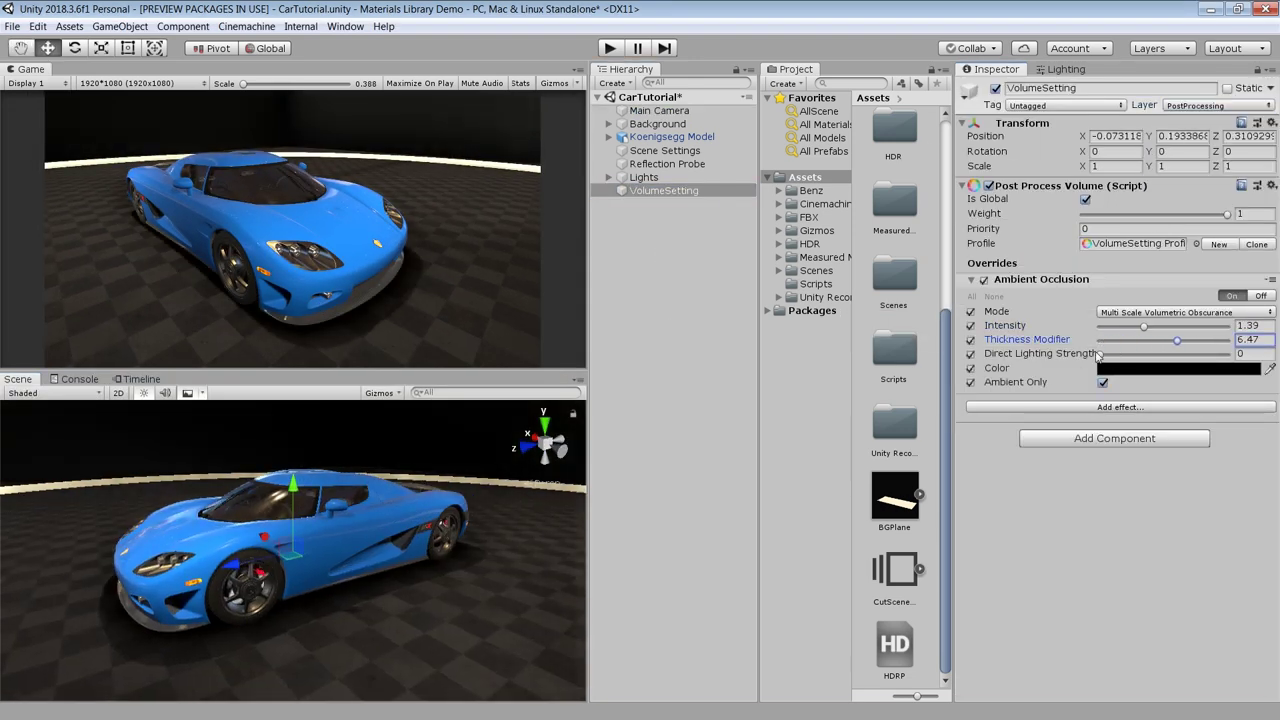
- Tune Ambient Occlusion to intensity 1.05 and thickness 2.47, and Bloom to intensity 1.93, threshold 1.58 and diffusion 7.12
drag(1100, 340, 1120, 340)
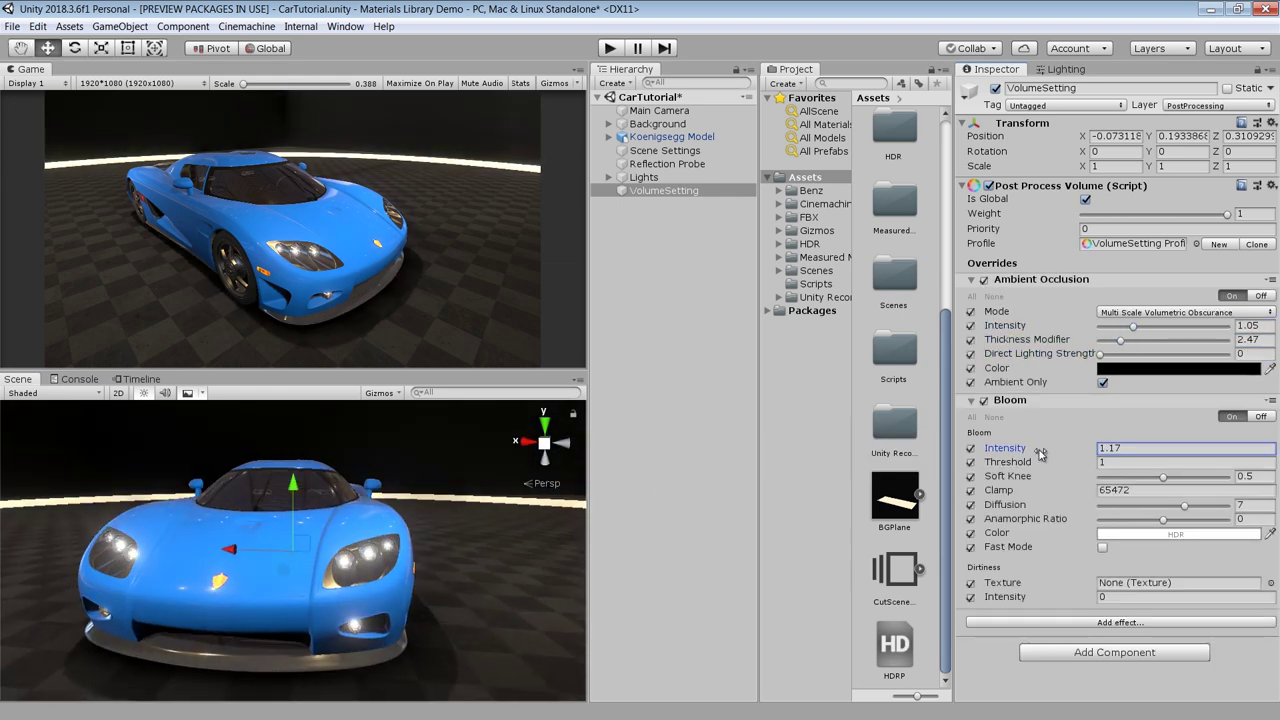
mouse_move(1010, 462)
mouse_down()
mouse_move(1048, 472)
mouse_move(1027, 480)
mouse_up()
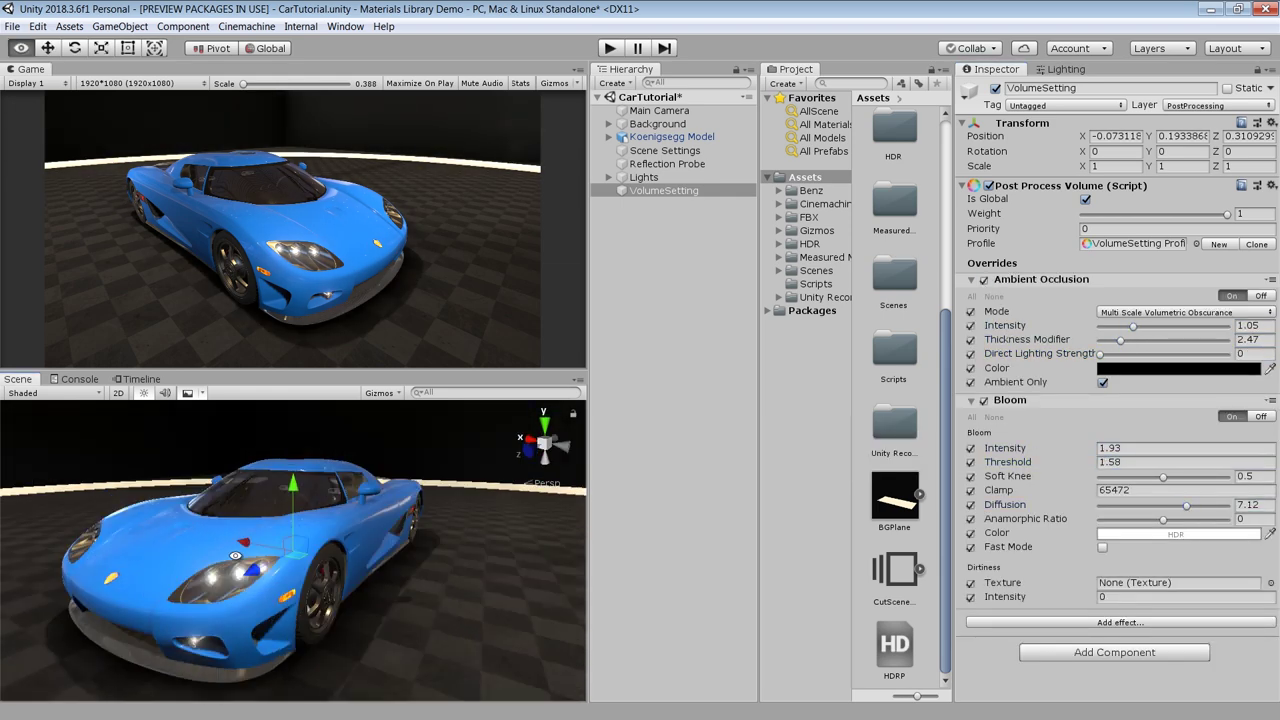
- Add a Color Grading effect to the volume and set its tonemapping mode to ACES
click(1120, 622)
mouse_move(1121, 634)
click(995, 537)
click(1130, 283)
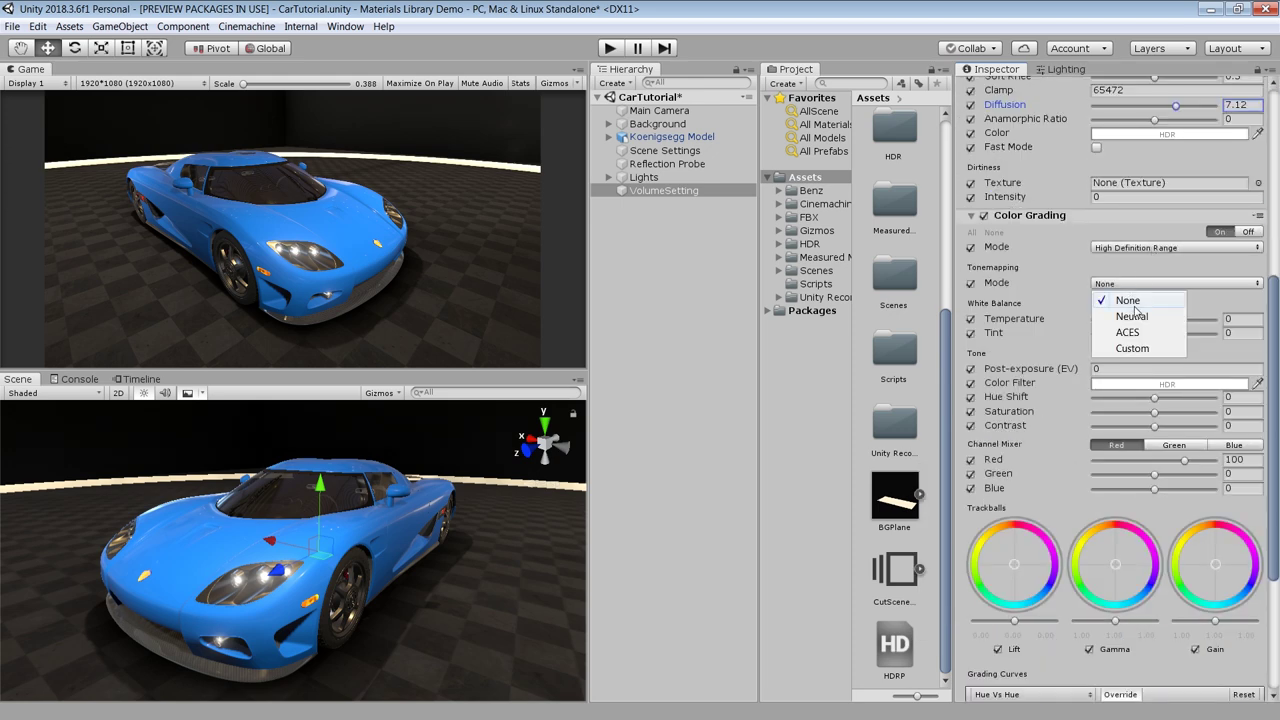
click(1130, 331)
- Set the color grading's post-exposure to 0.61, contrast to about 13 and temperature to -3, and fine-tune the trackballs
drag(1061, 368, 1075, 368)
click(1154, 426)
drag(1115, 621, 1125, 621)
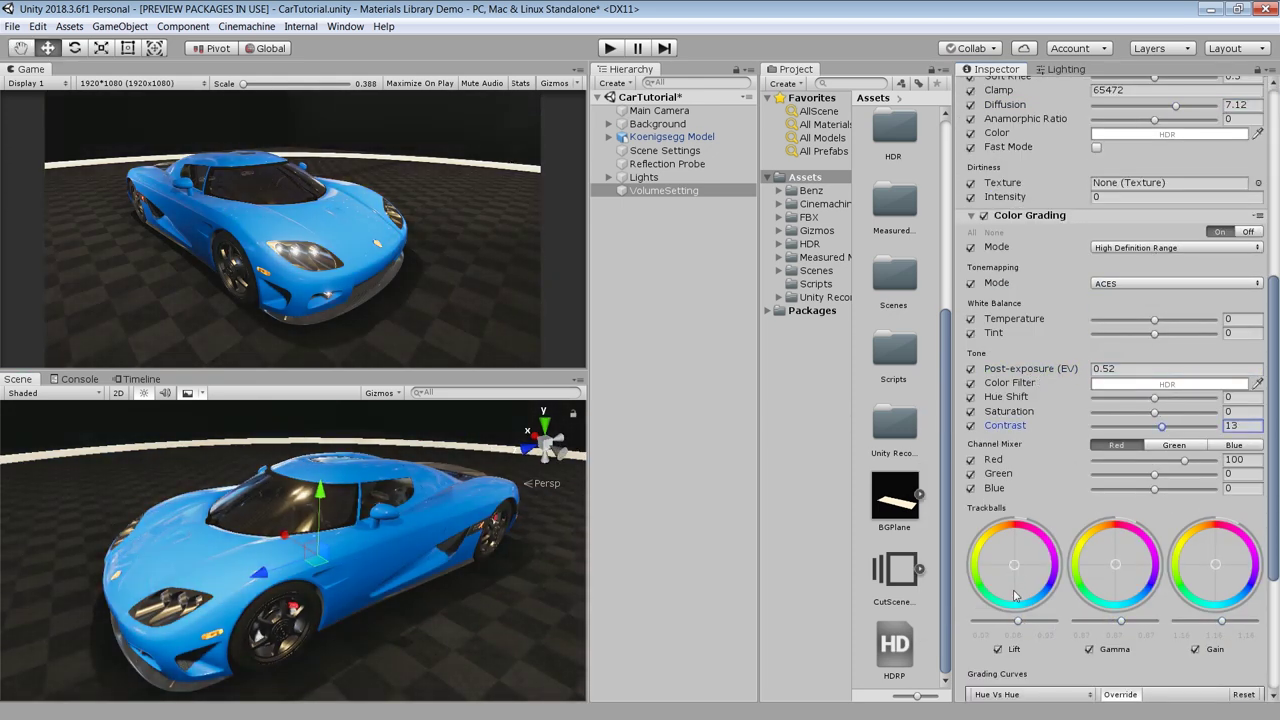
scroll(1017, 620, down, 2)
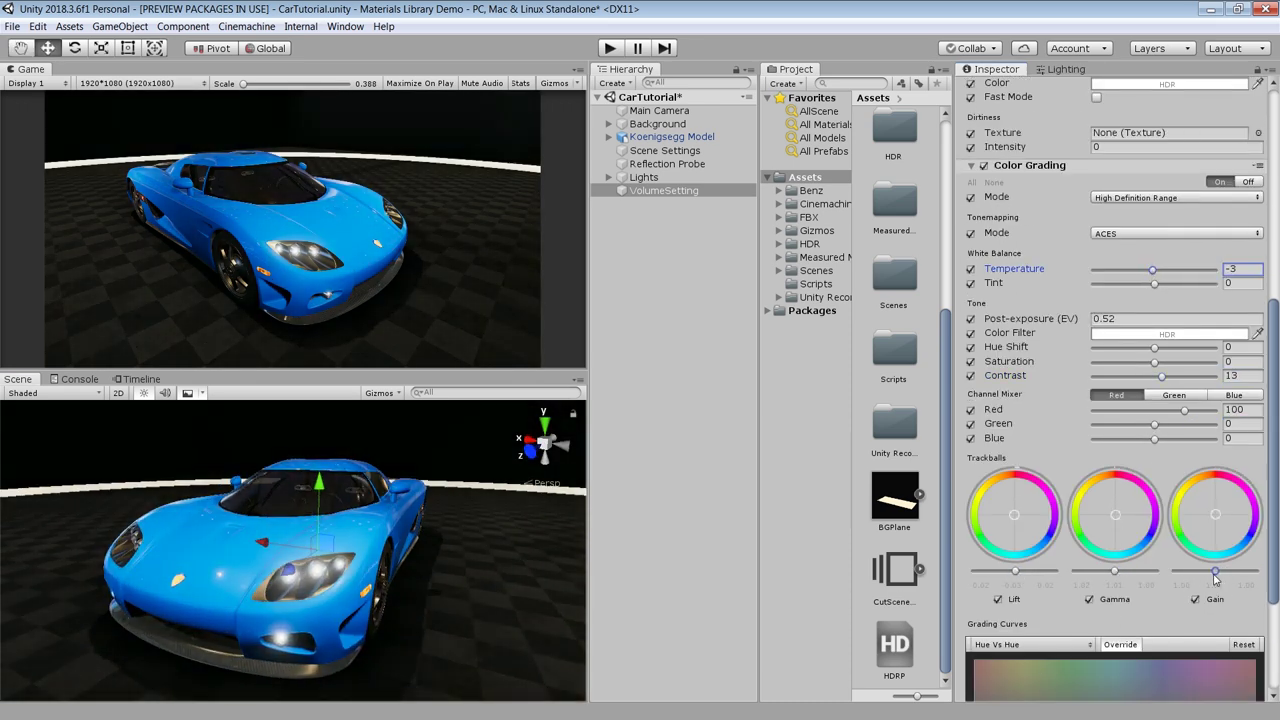
click(1160, 377)
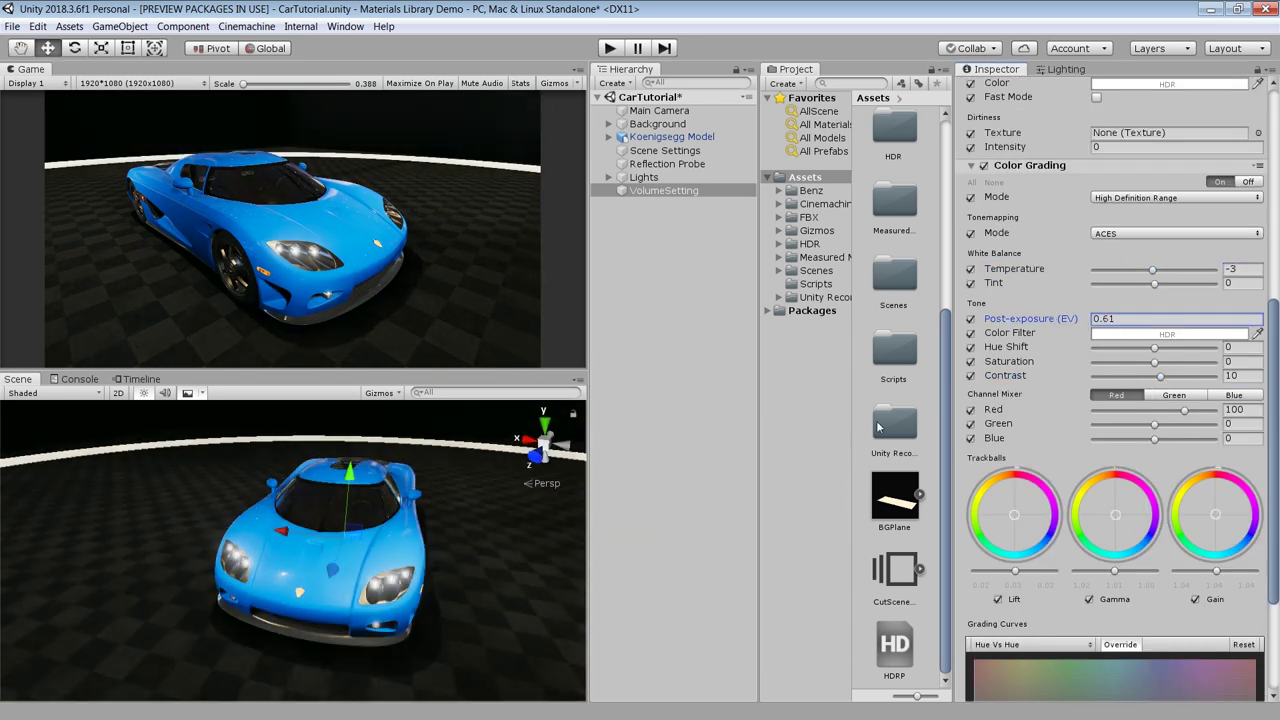
- Add Chromatic Aberration and Vignette effects to the post-processing volume and adjust their settings
scroll(1121, 427, down, 5)
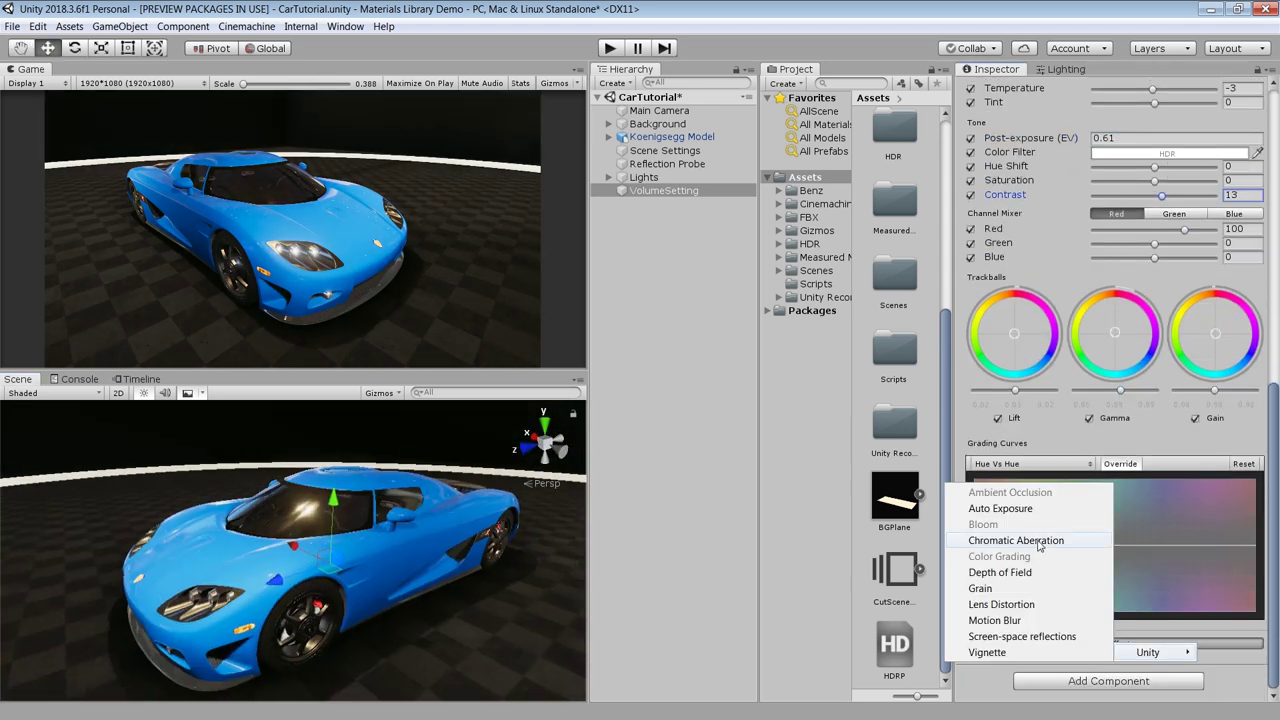
click(1014, 537)
drag(1098, 606, 1101, 606)
click(1114, 645)
click(1018, 653)
click(1112, 579)
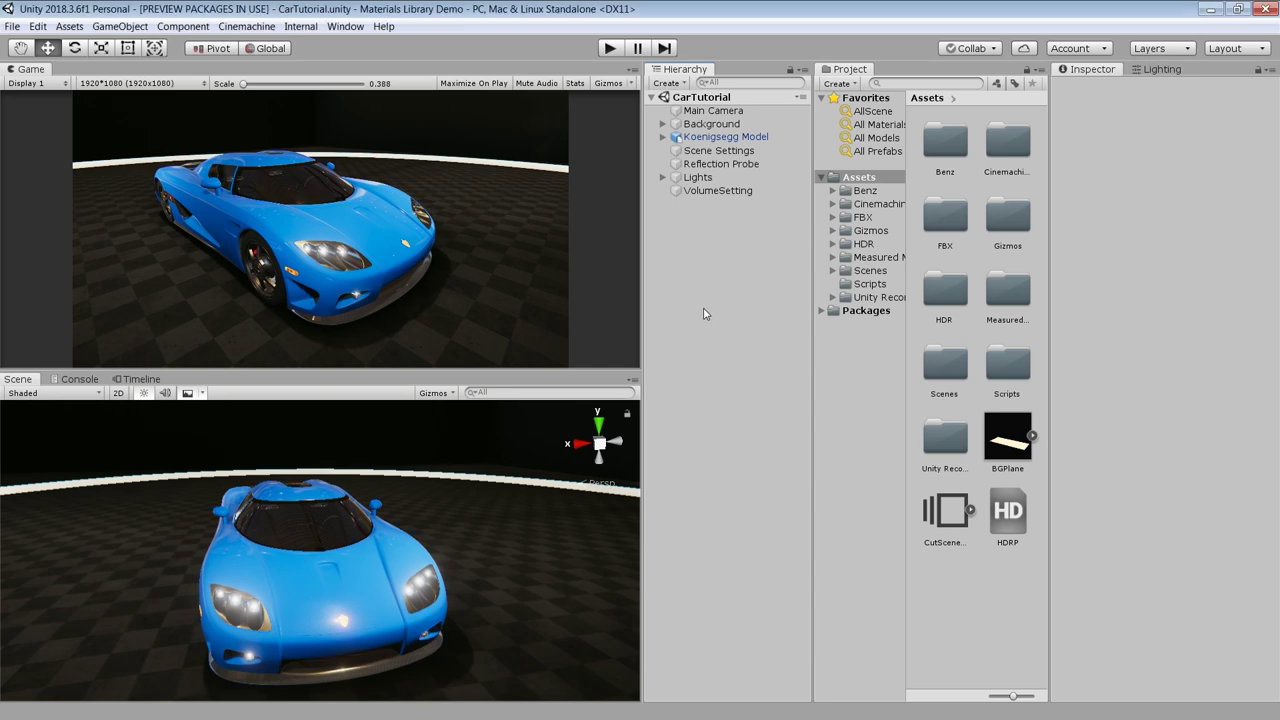
- Create an empty GameObject and rename it Timeline
key(ctrl+shift+n)
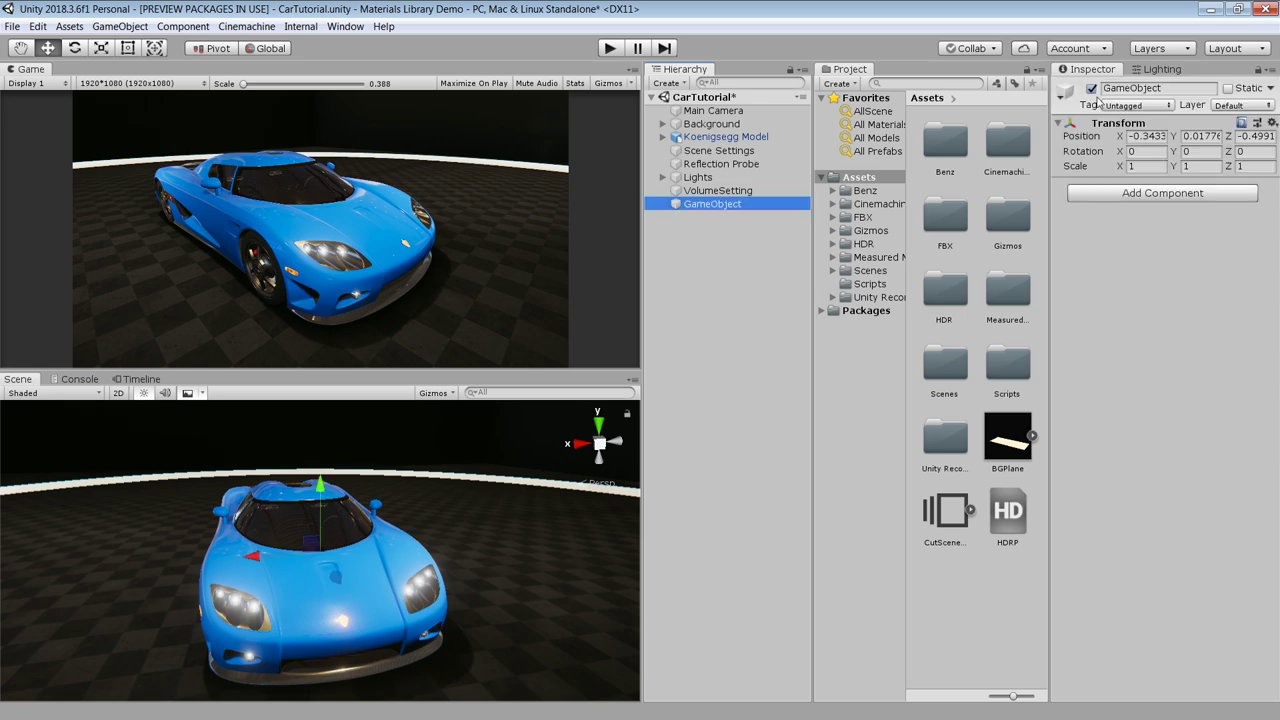
click(1177, 90)
text(Timeline)
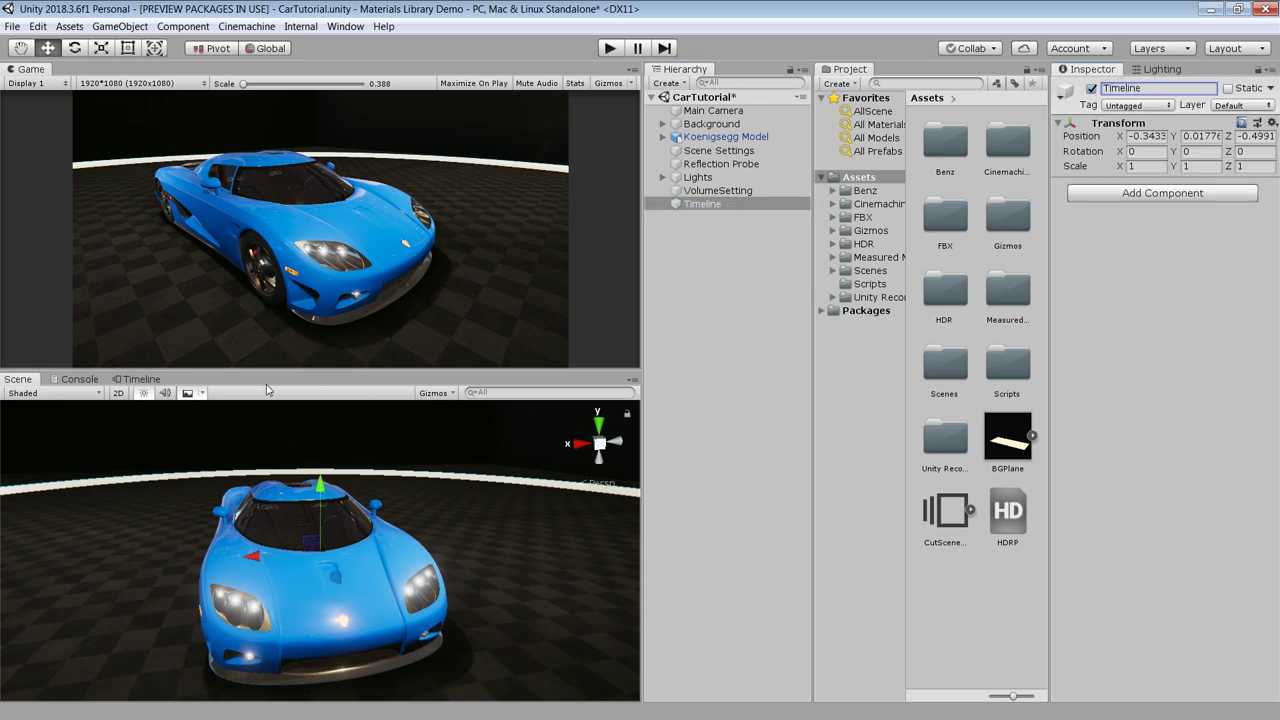
- Create a director and timeline asset for the Timeline object, saved as Cutscene_demo in the Assets folder
click(141, 379)
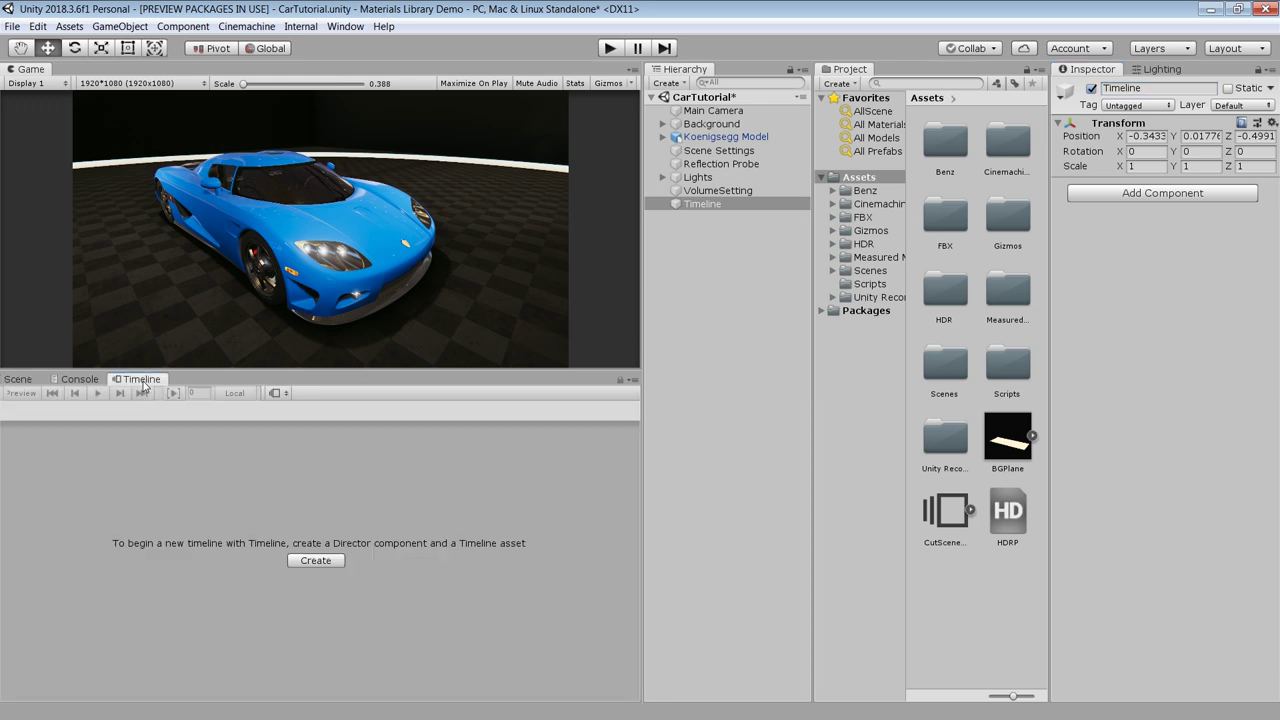
click(318, 561)
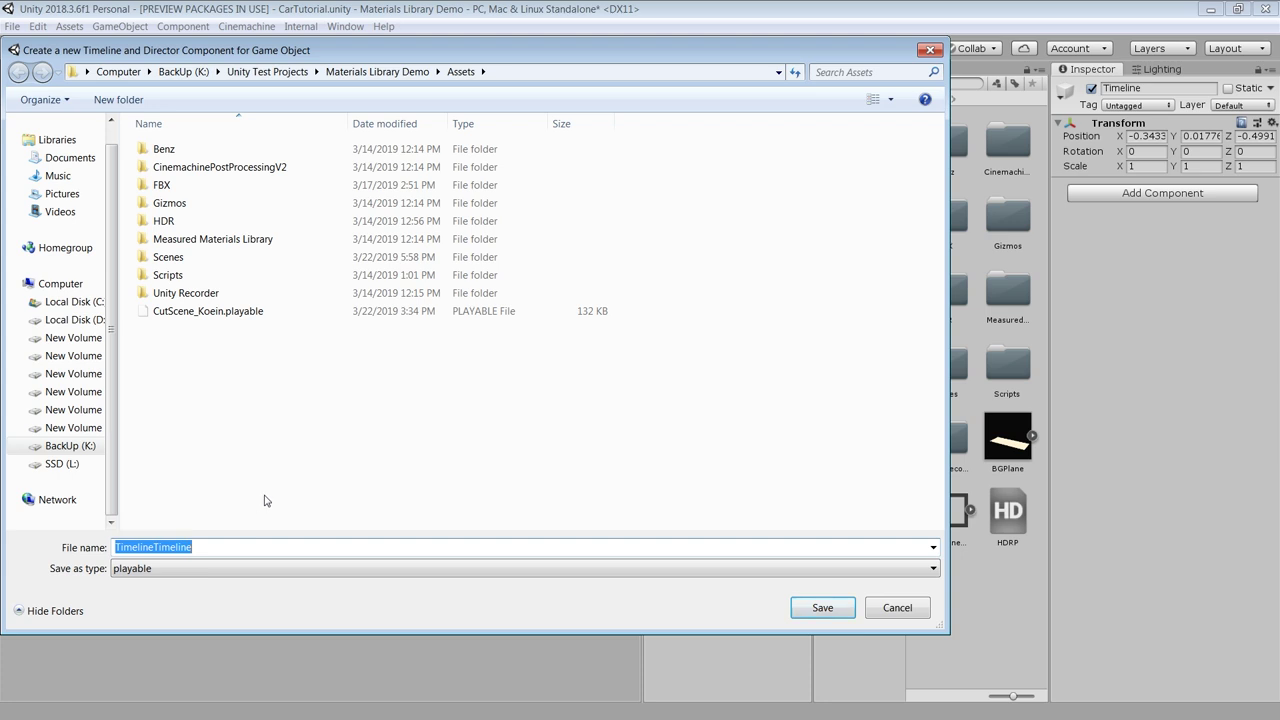
text(Cutscene)
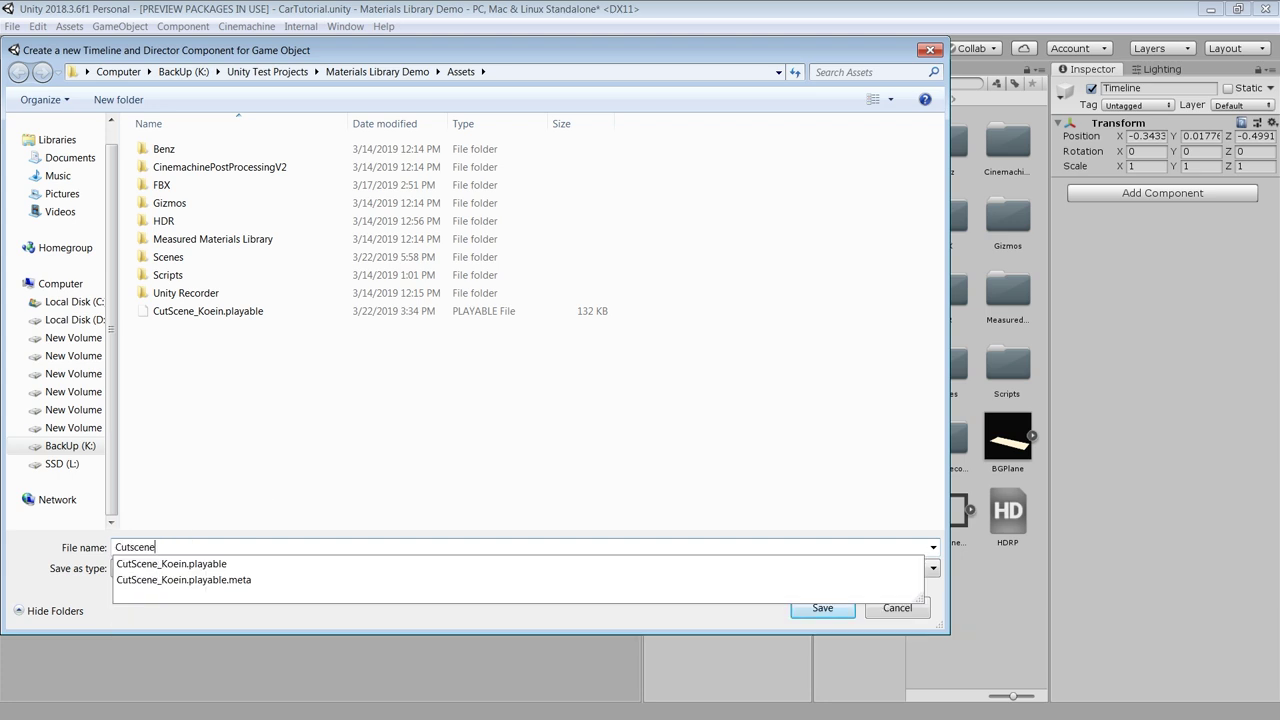
text(_demo)
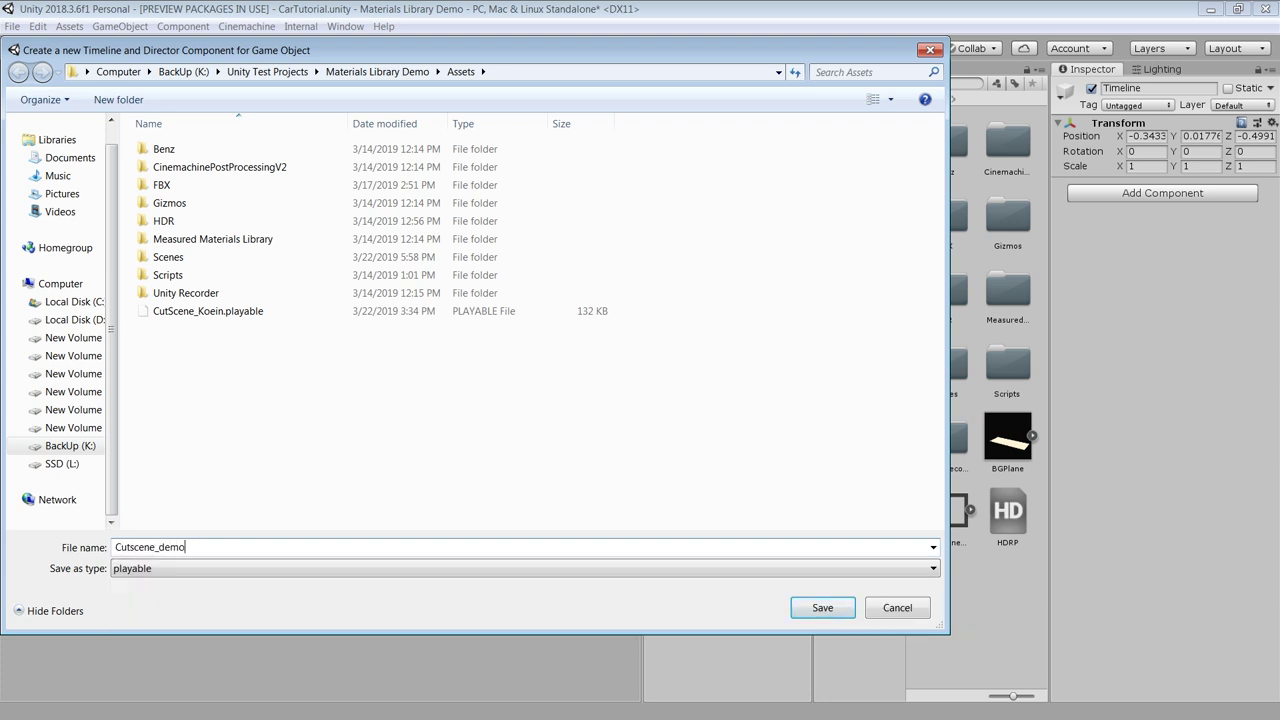
key(Return)
- Delete the default animation track from Cutscene_demo and remove the Animator component from the Timeline object
click(183, 445)
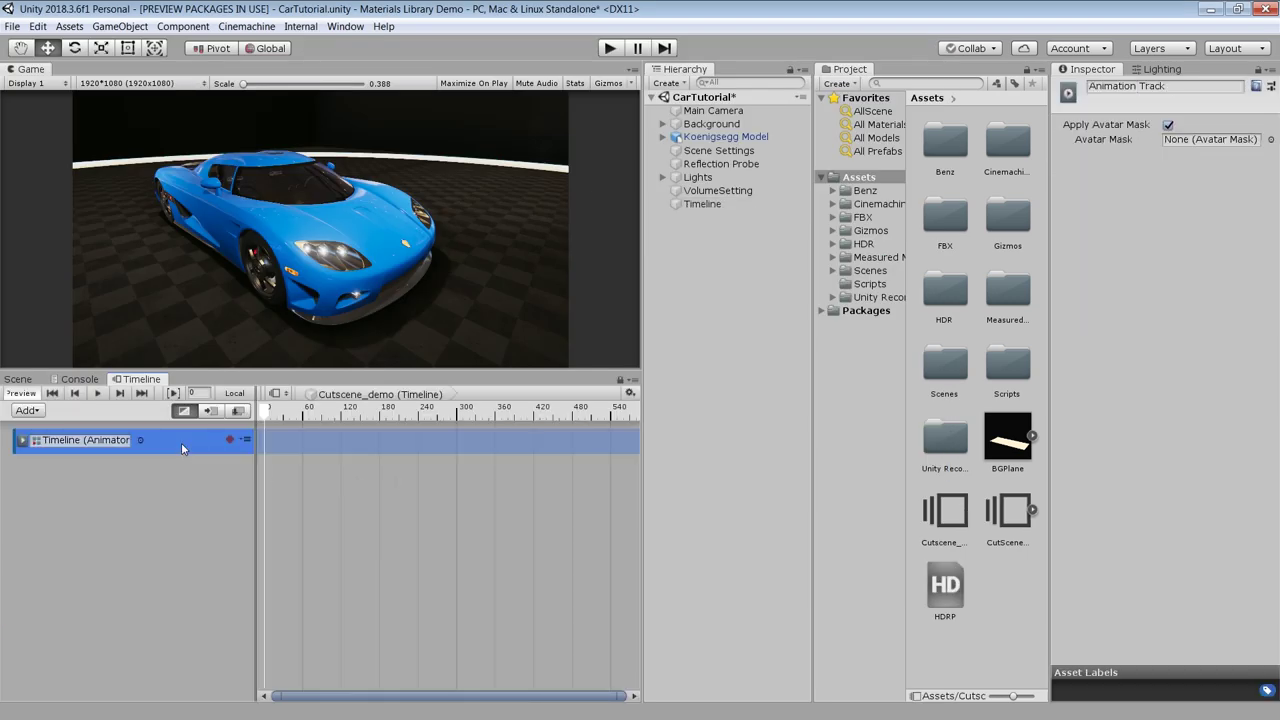
key(Delete)
click(752, 203)
click(1273, 278)
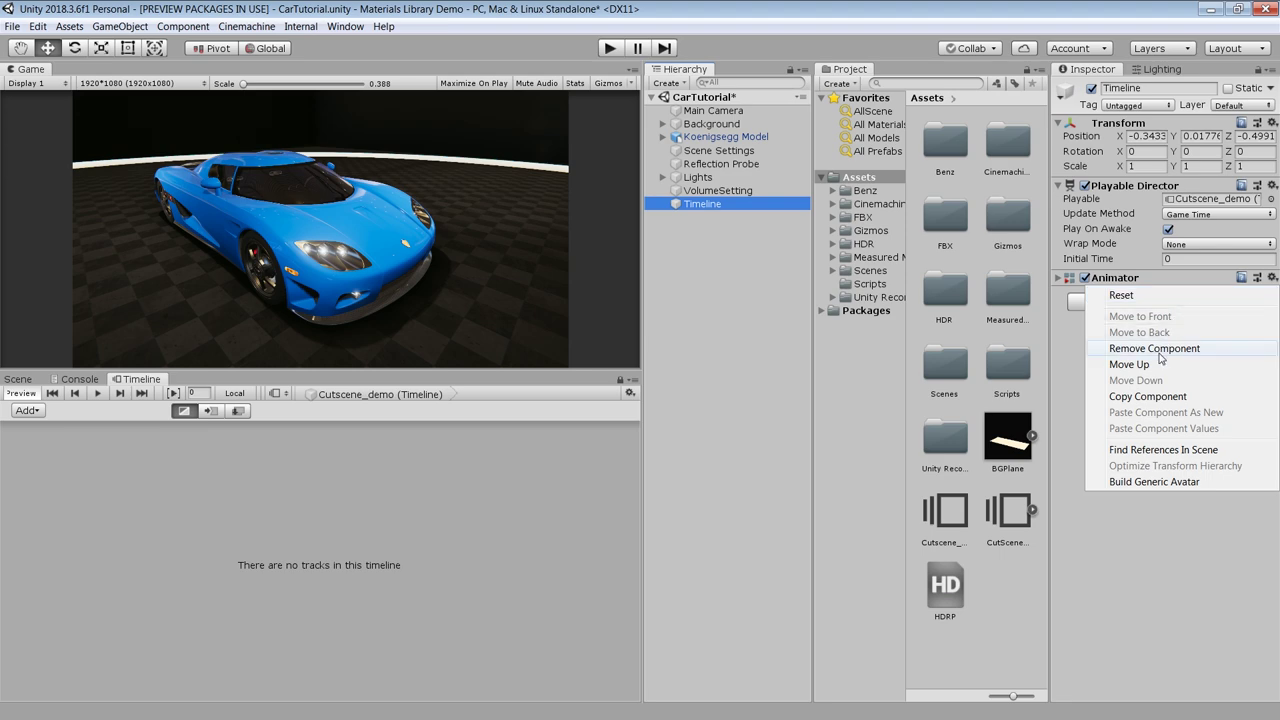
click(1162, 345)
- Lock the timeline editor onto the Timeline object's Cutscene_demo and clear the selection
click(735, 303)
click(711, 204)
click(620, 380)
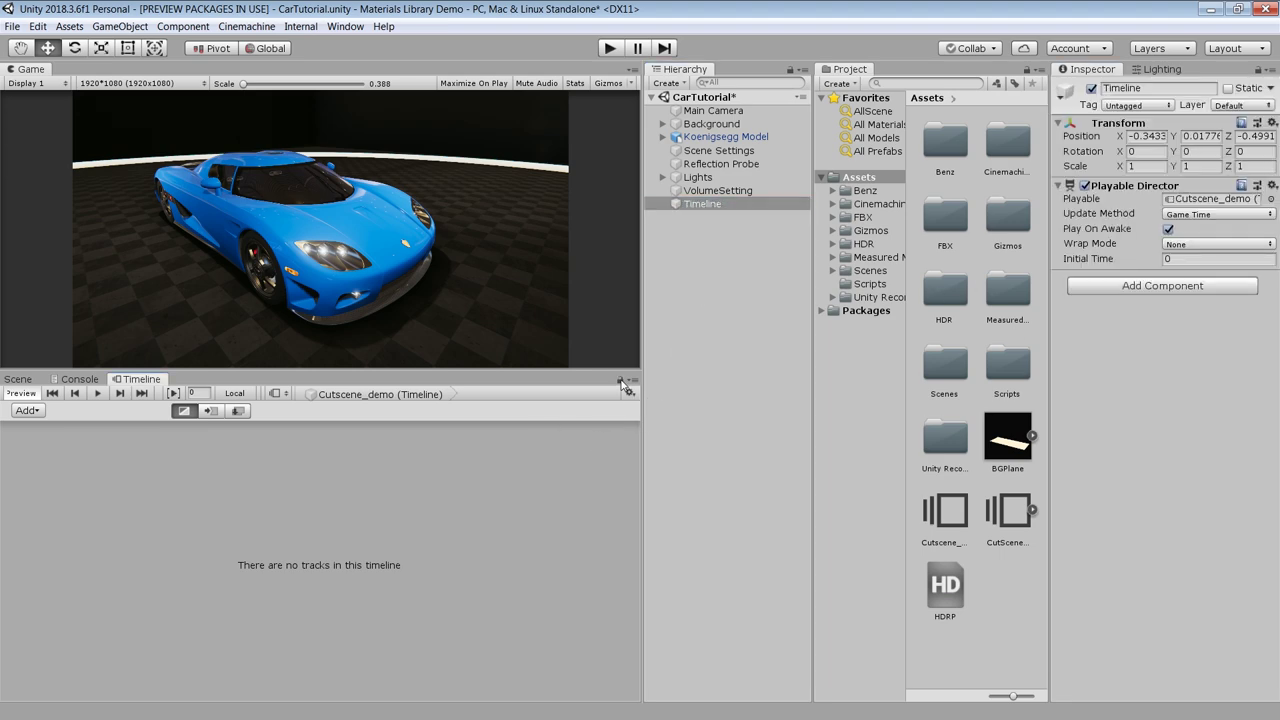
click(735, 303)
- Add a Cinemachine Brain component to the Main Camera and review its settings
click(712, 110)
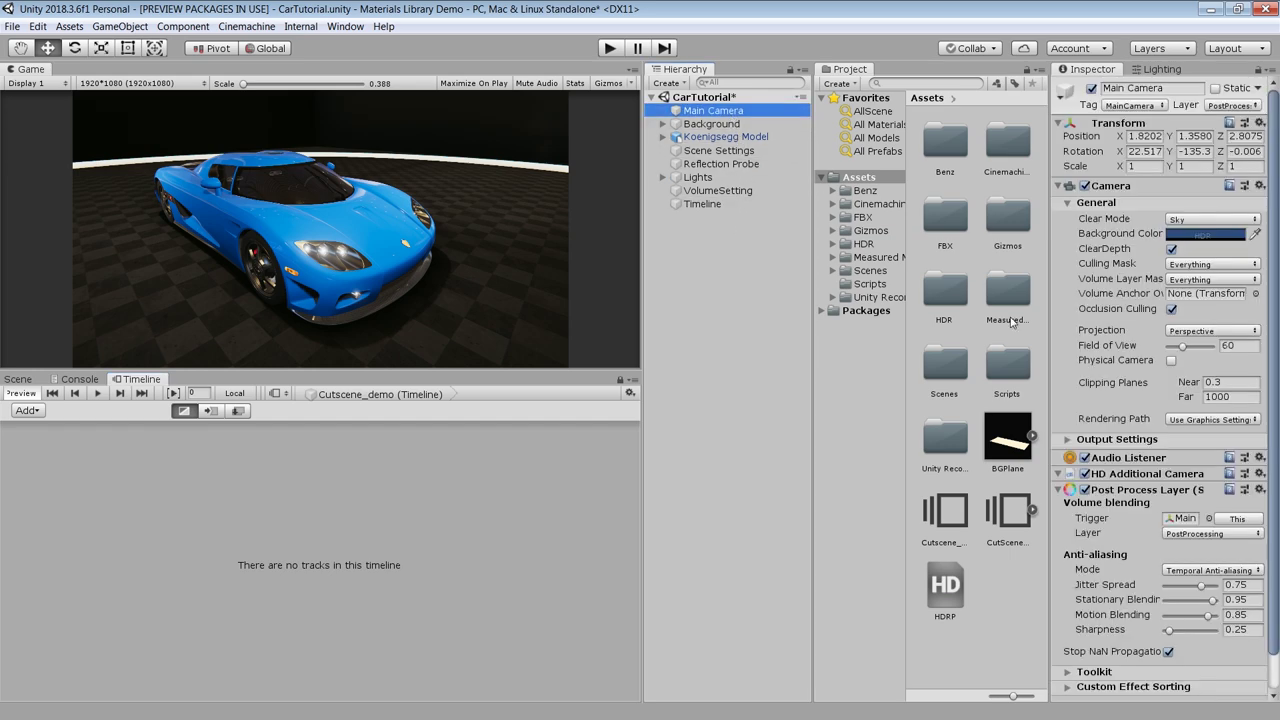
scroll(1188, 503, down, 2)
click(1155, 681)
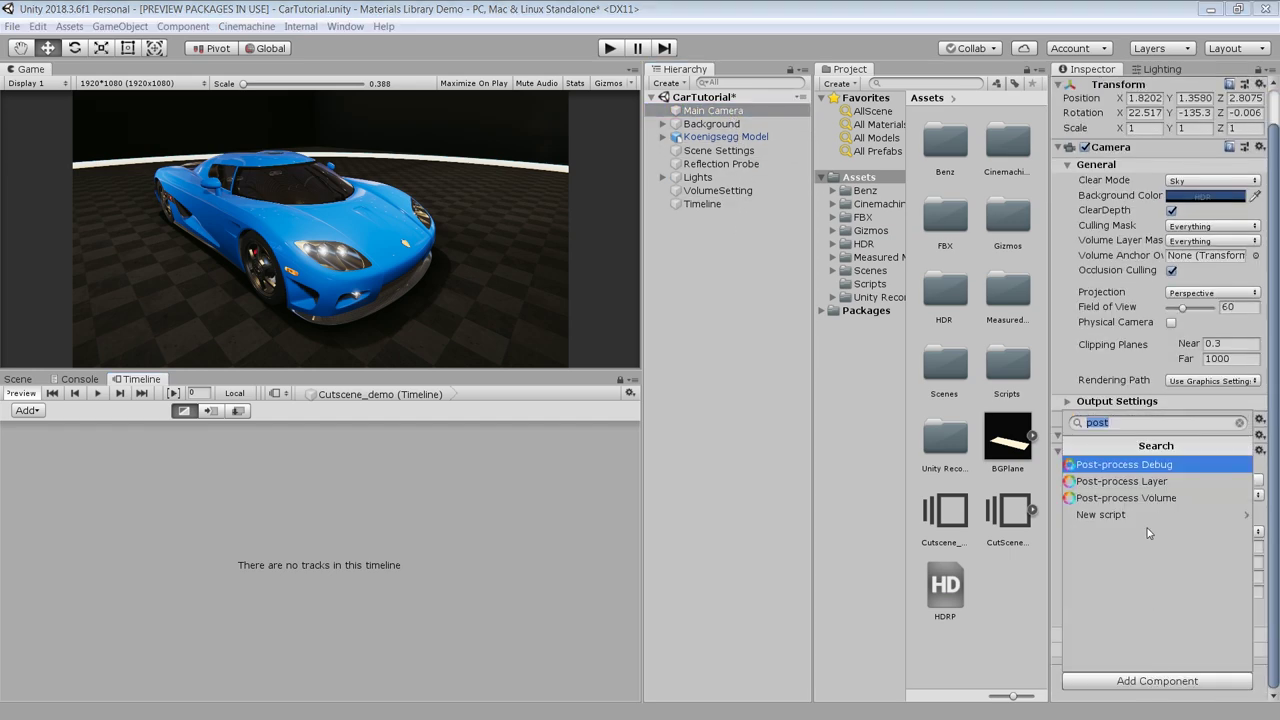
text(cine)
click(1147, 482)
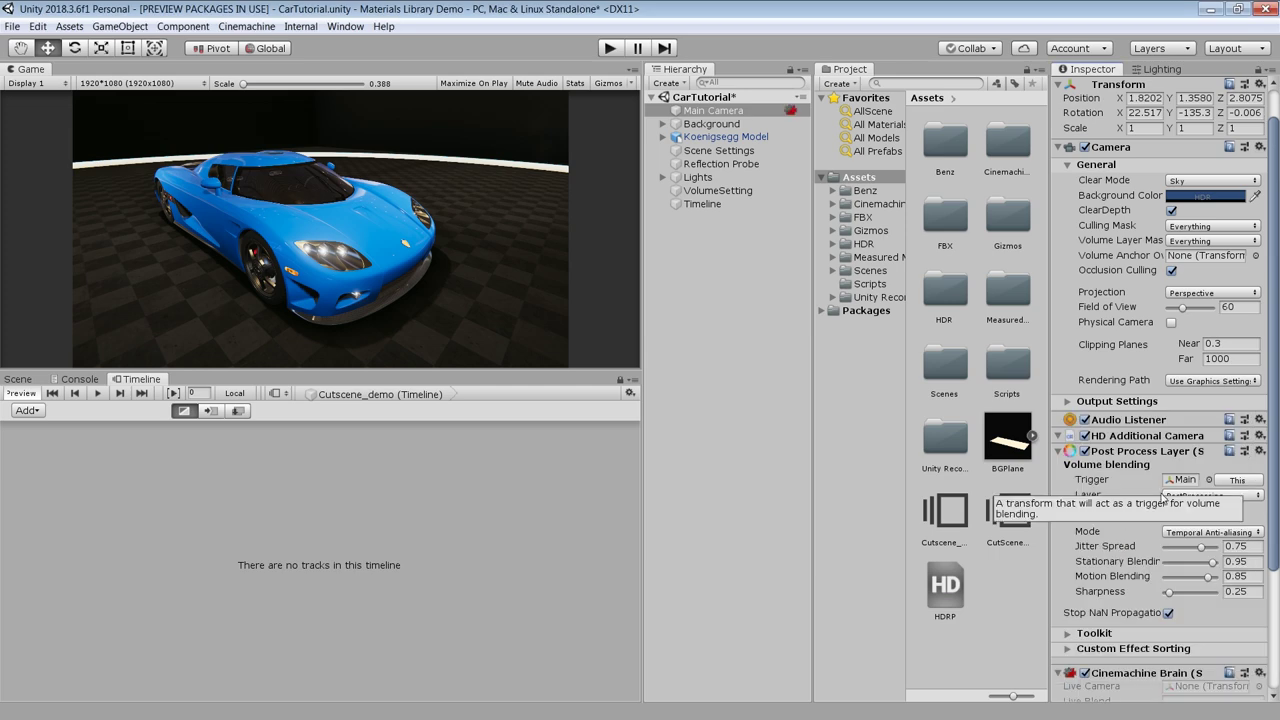
scroll(1165, 497, down, 3)
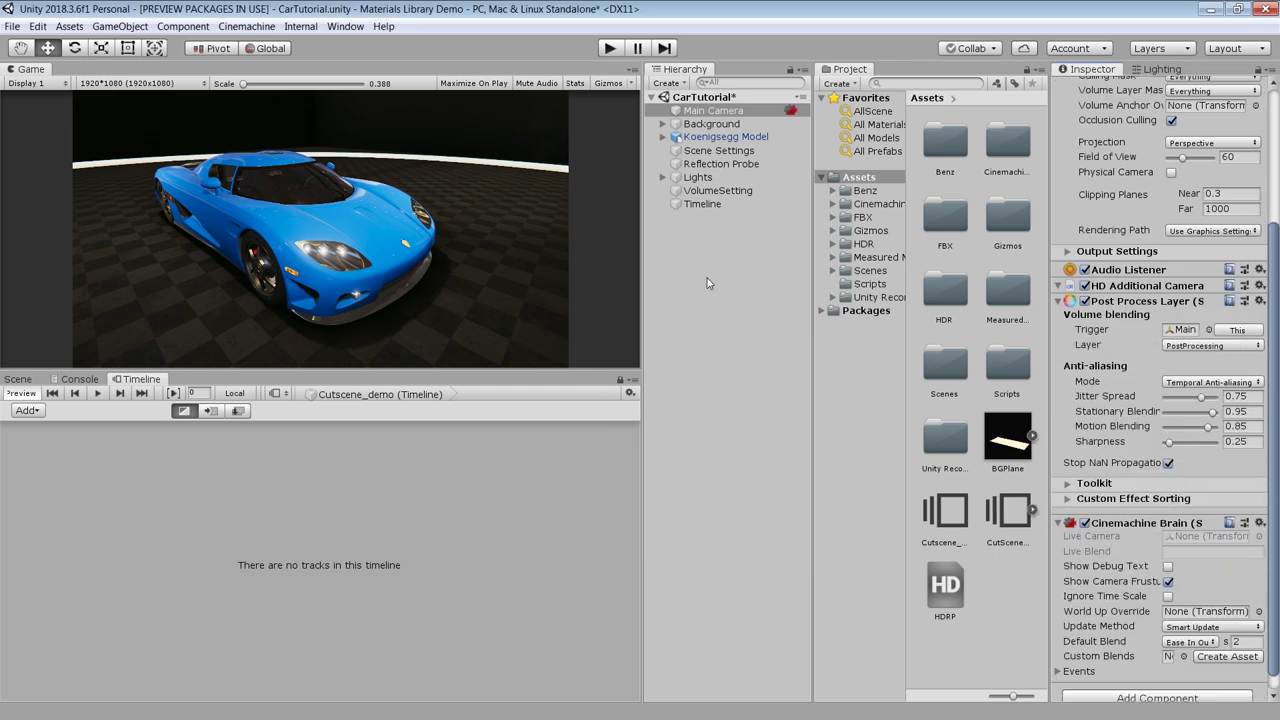
- Create a Cinemachine virtual camera and align it with a close scene view of the car's front headlight
click(18, 380)
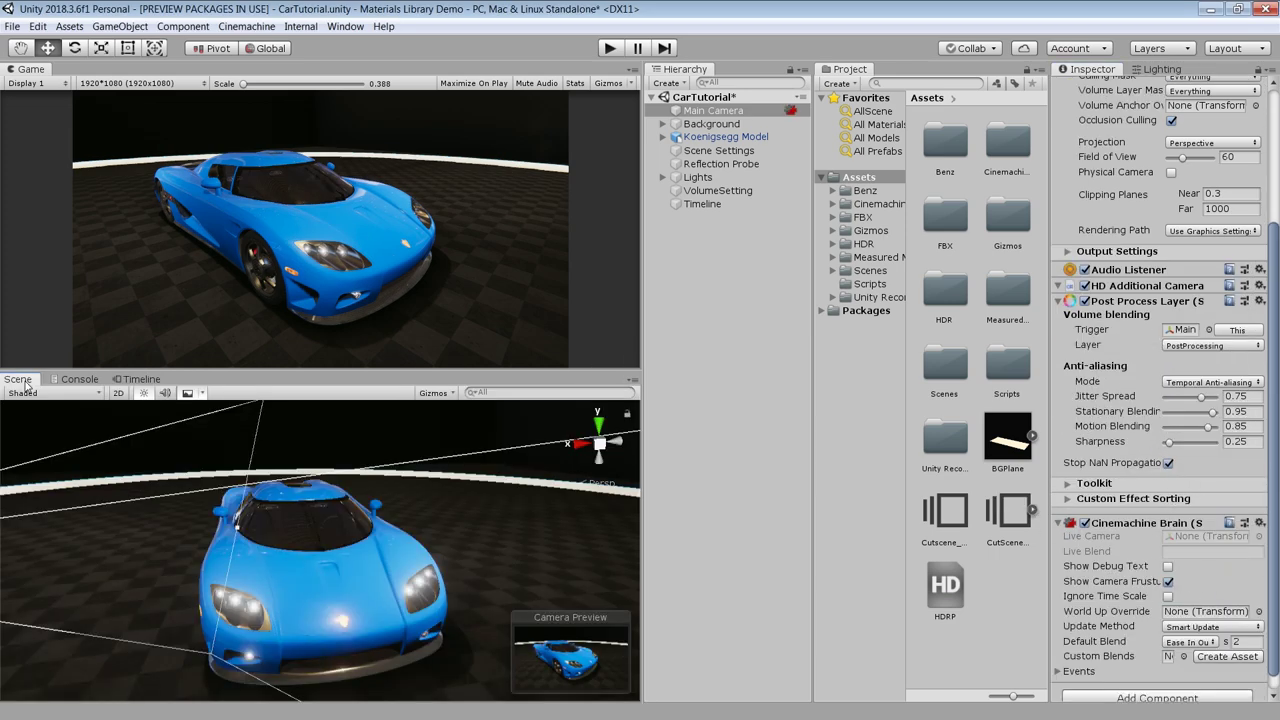
click(711, 320)
click(250, 27)
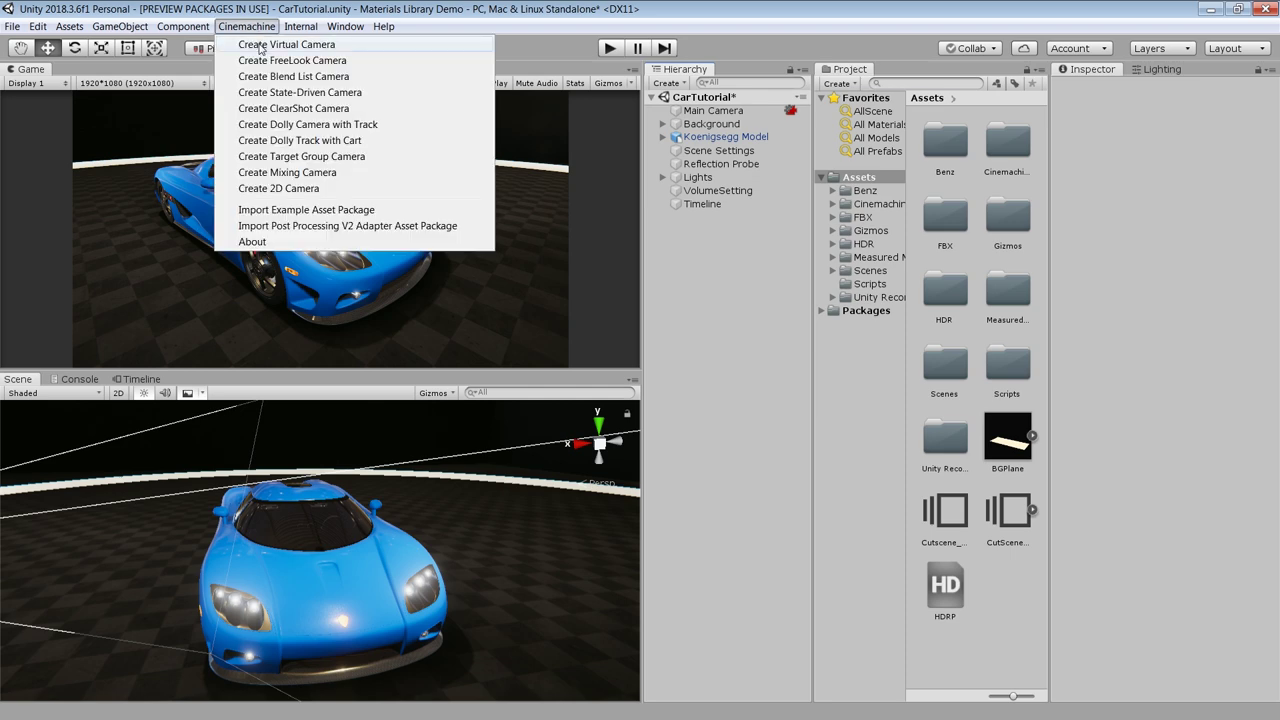
click(266, 48)
mouse_move(494, 512)
alt+mouse_down()
mouse_move(515, 512)
mouse_move(495, 519)
alt+mouse_up()
middle_drag(495, 519, 475, 493)
scroll(424, 516, up, 1)
key(ctrl+shift+f)
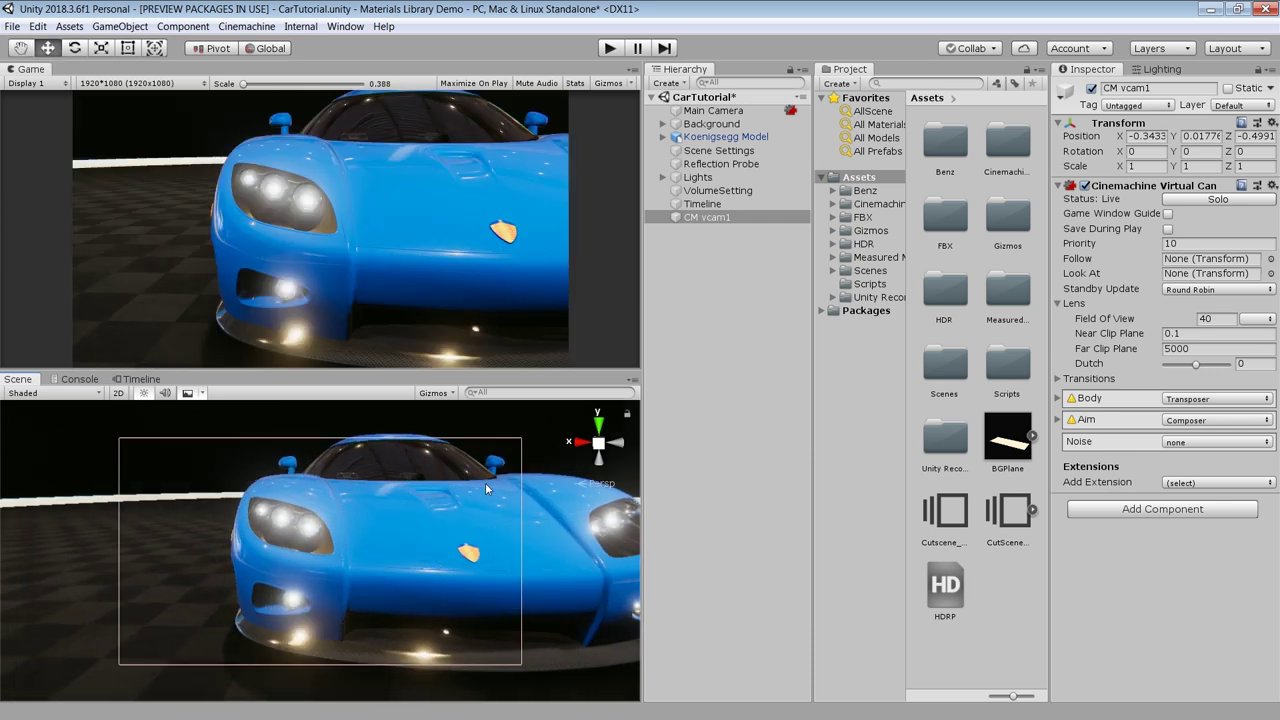
- Set the virtual camera's field of view to 25
alt+right_drag(468, 516, 357, 498)
alt+drag(357, 498, 590, 532)
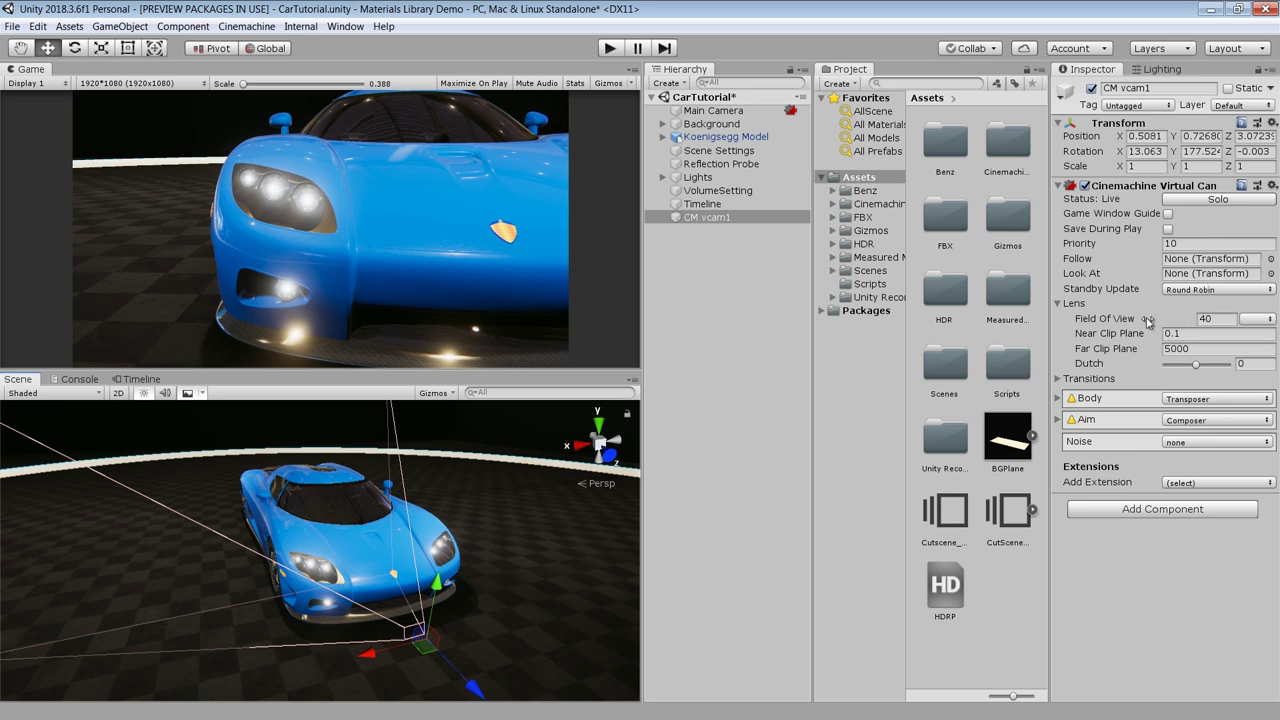
drag(1123, 327, 816, 335)
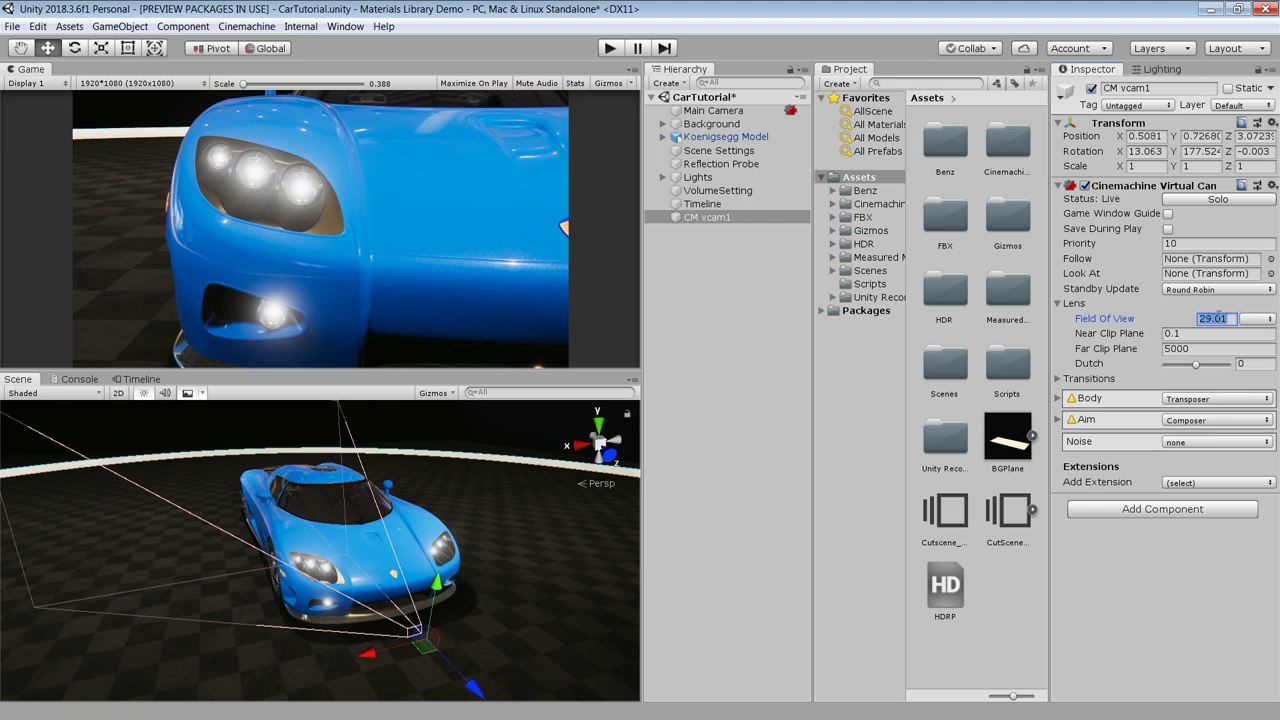
text(25)
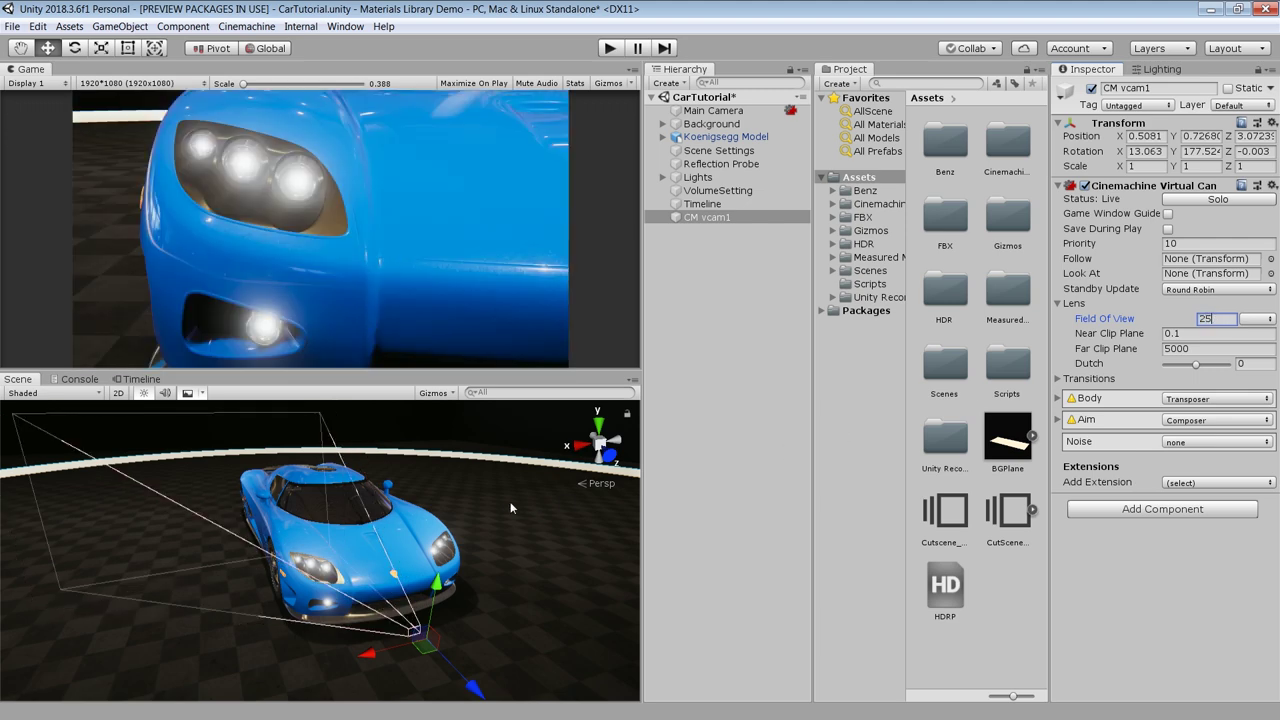
- Move the virtual camera farther out in front of the car and adjust its height for framing the headlight
scroll(510, 508, down, 5)
drag(378, 609, 417, 651)
drag(384, 565, 384, 556)
drag(399, 626, 382, 606)
drag(371, 543, 369, 558)
- Set the virtual camera's rotation to 0, 180, 0 and shift it sideways to about X 0.77
alt+drag(440, 530, 305, 522)
click(1146, 151)
text(0)
key(Tab)
text(180)
key(Tab)
key(0)
mouse_move(255, 589)
mouse_down()
mouse_move(215, 590)
mouse_move(241, 587)
mouse_up()
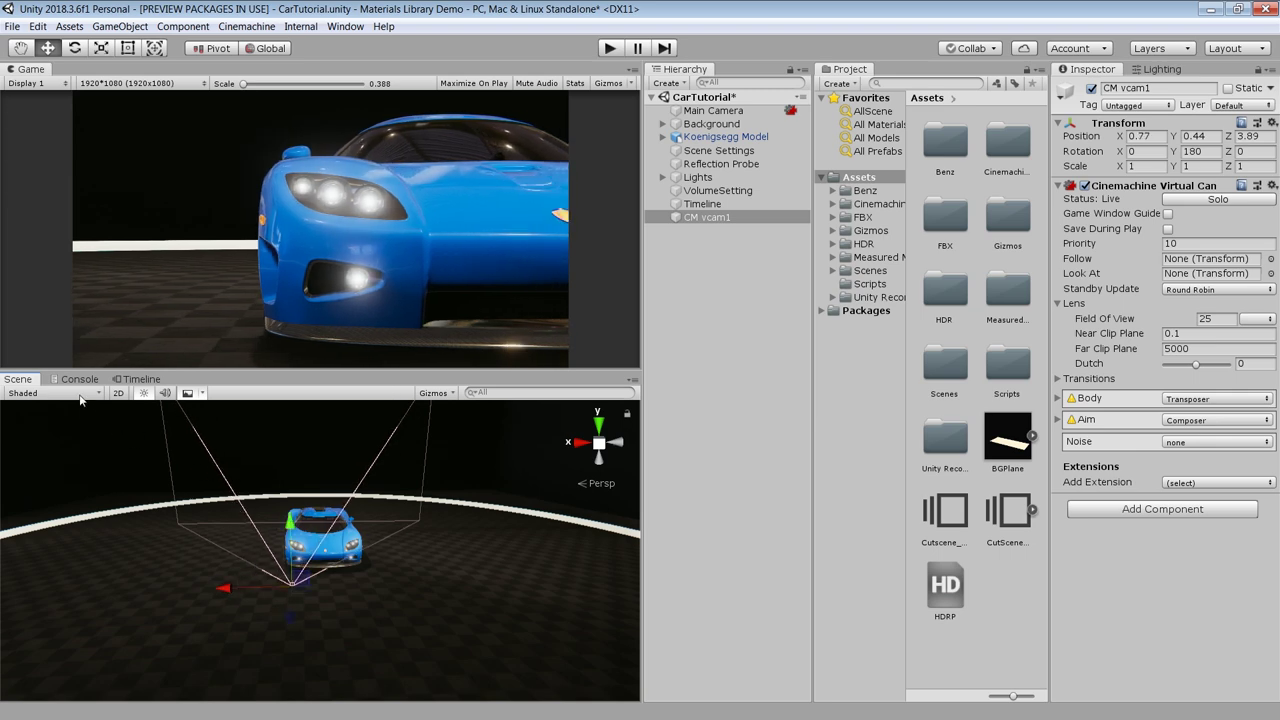
- Save the scene and add an animation track for CM vcam1 to the Cutscene_demo timeline
click(137, 379)
key(ctrl+s)
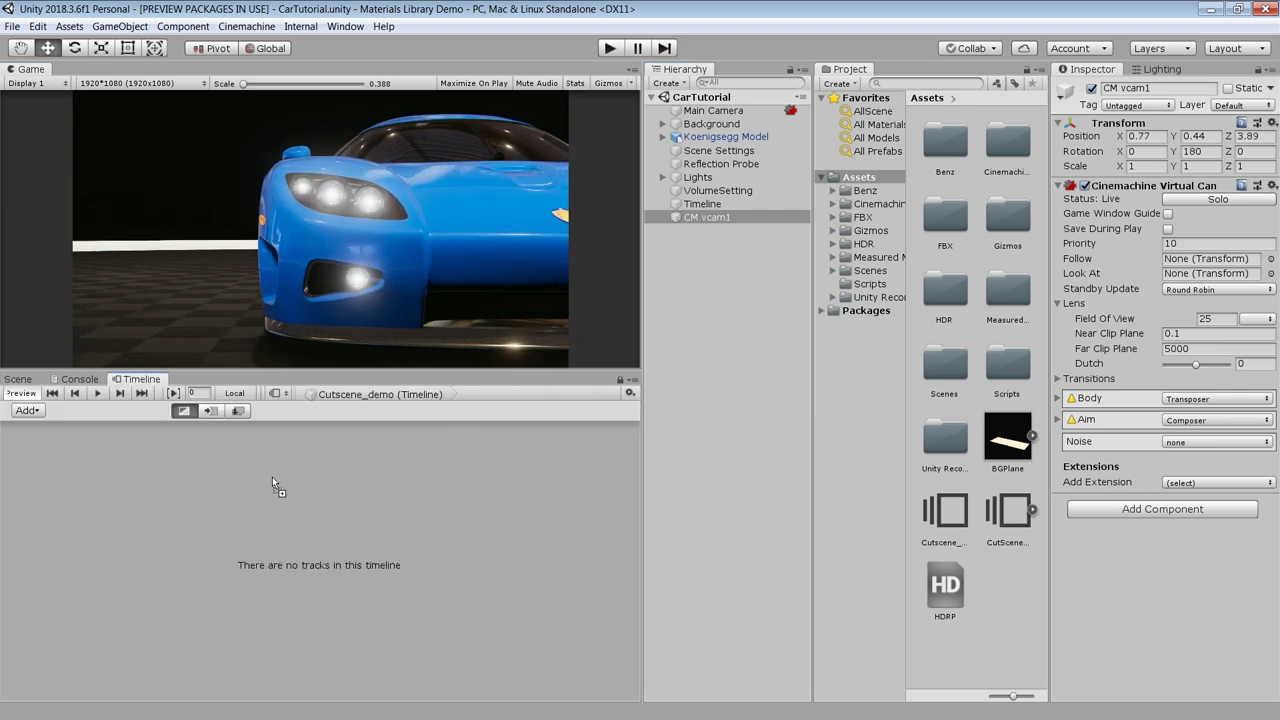
right_click(272, 477)
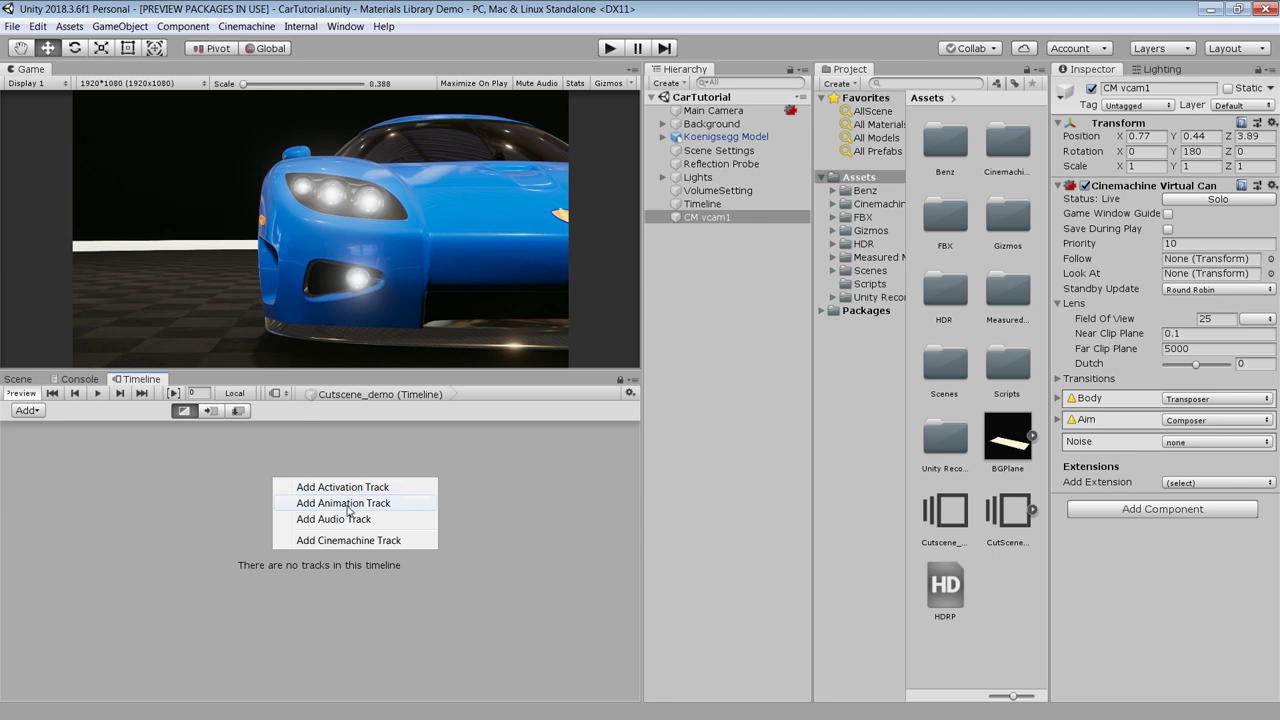
click(347, 507)
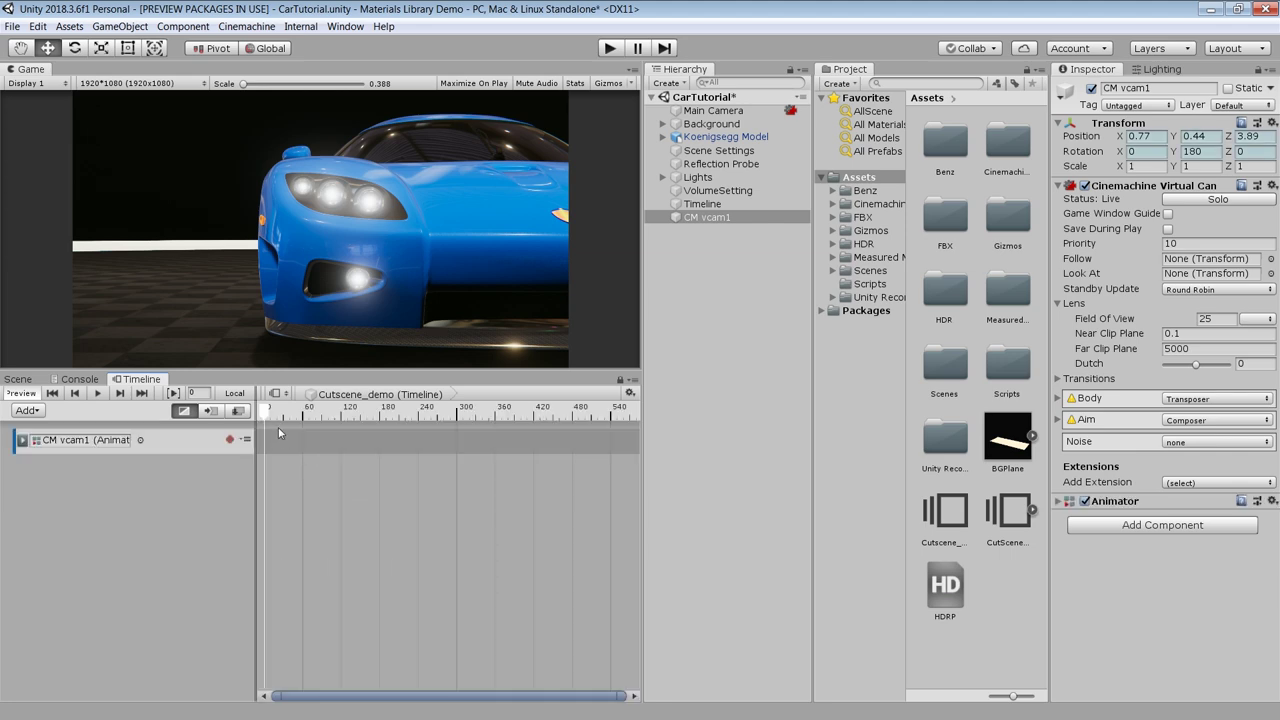
- Start recording on the CM vcam1 track and key the camera's X position at about 0.67 on frame 0
click(230, 440)
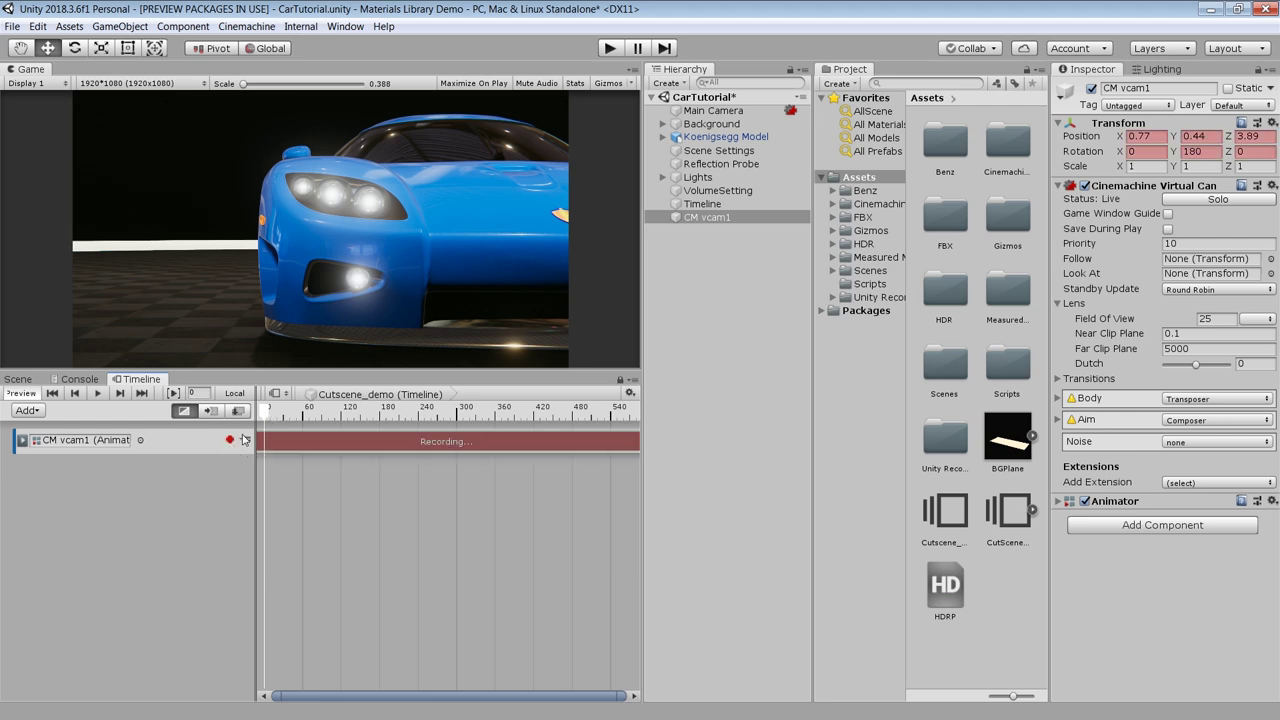
click(22, 380)
drag(218, 590, 228, 584)
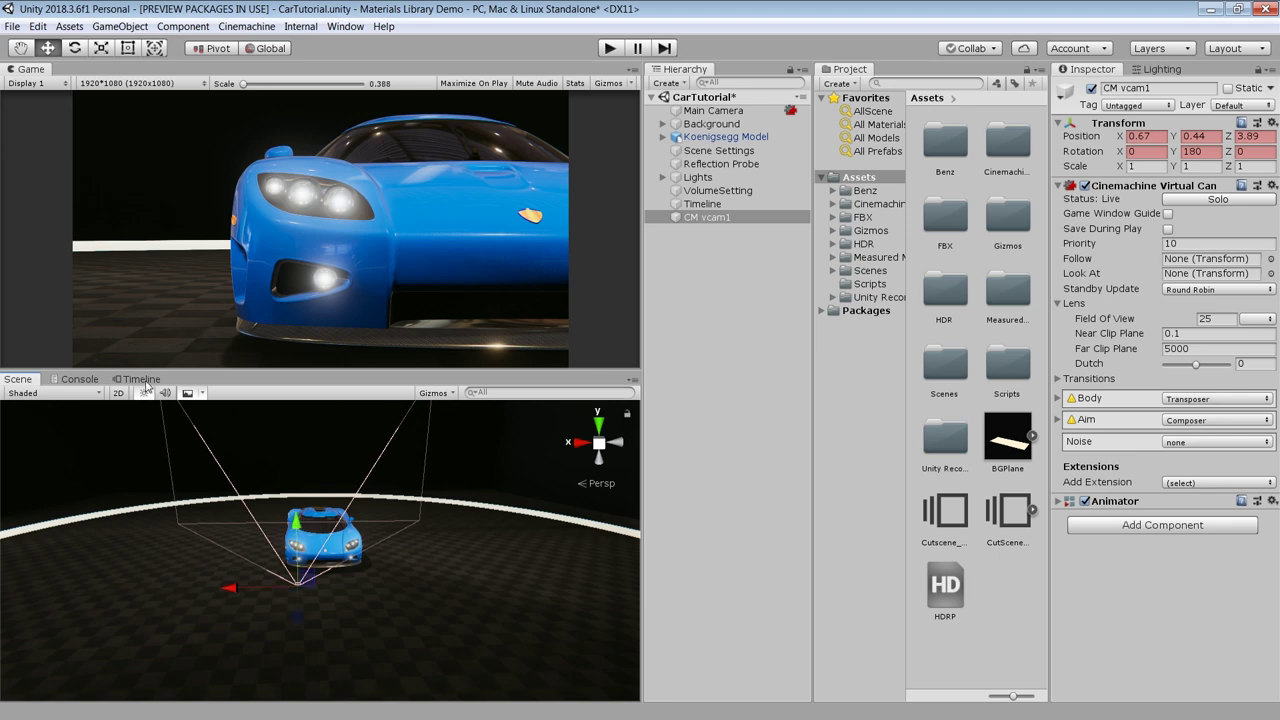
- Add a second CM vcam1 key at frame 178 with the camera moved sideways across the front of the car
click(140, 379)
drag(268, 416, 379, 437)
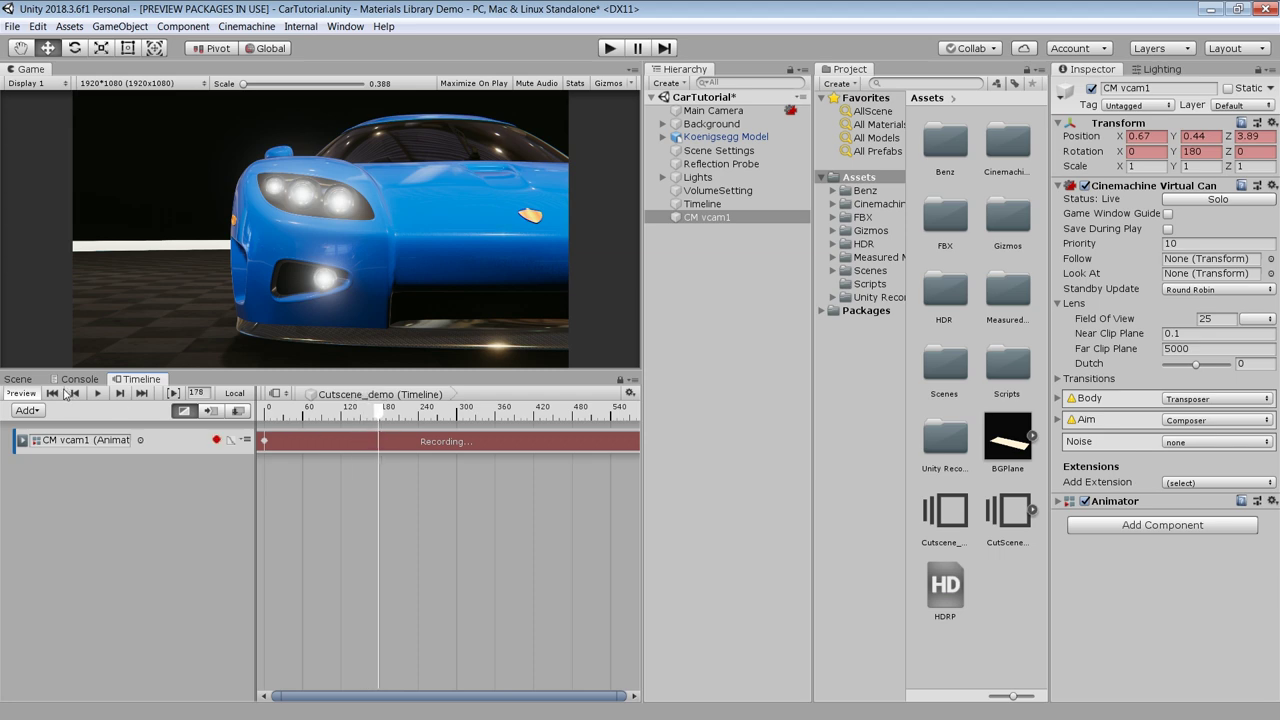
click(20, 380)
drag(229, 589, 318, 589)
- Play the recorded camera move from frame 0 and stop recording on the CM vcam1 track
click(140, 379)
drag(393, 424, 262, 420)
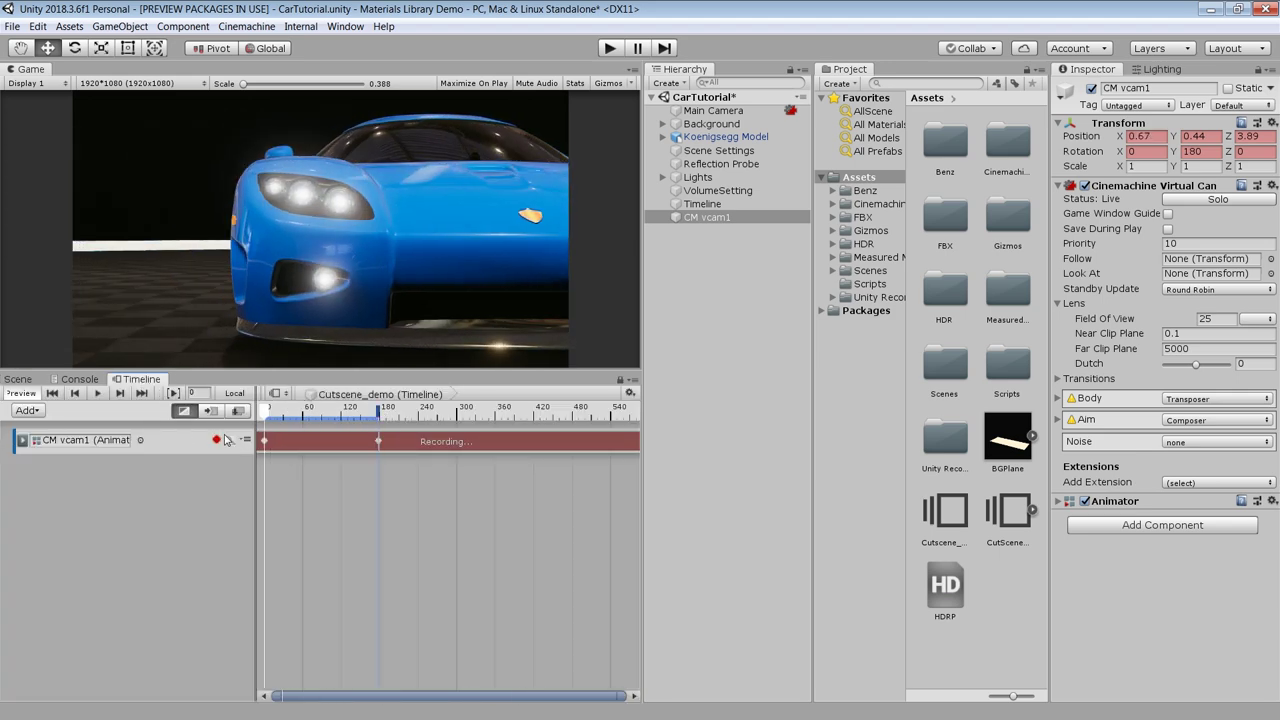
click(100, 394)
click(216, 440)
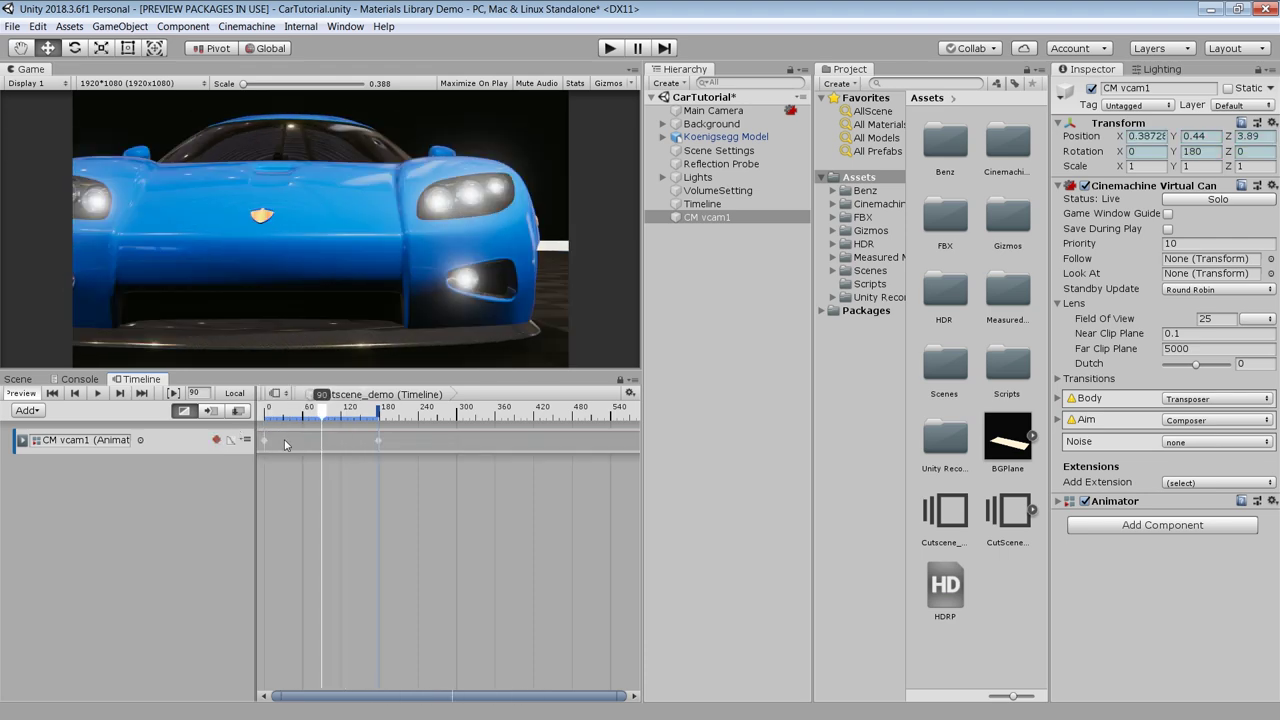
- Open the CM vcam1 recording in the Animation window and move its last keyframe to 5:00
drag(285, 444, 229, 444)
double_click(378, 443)
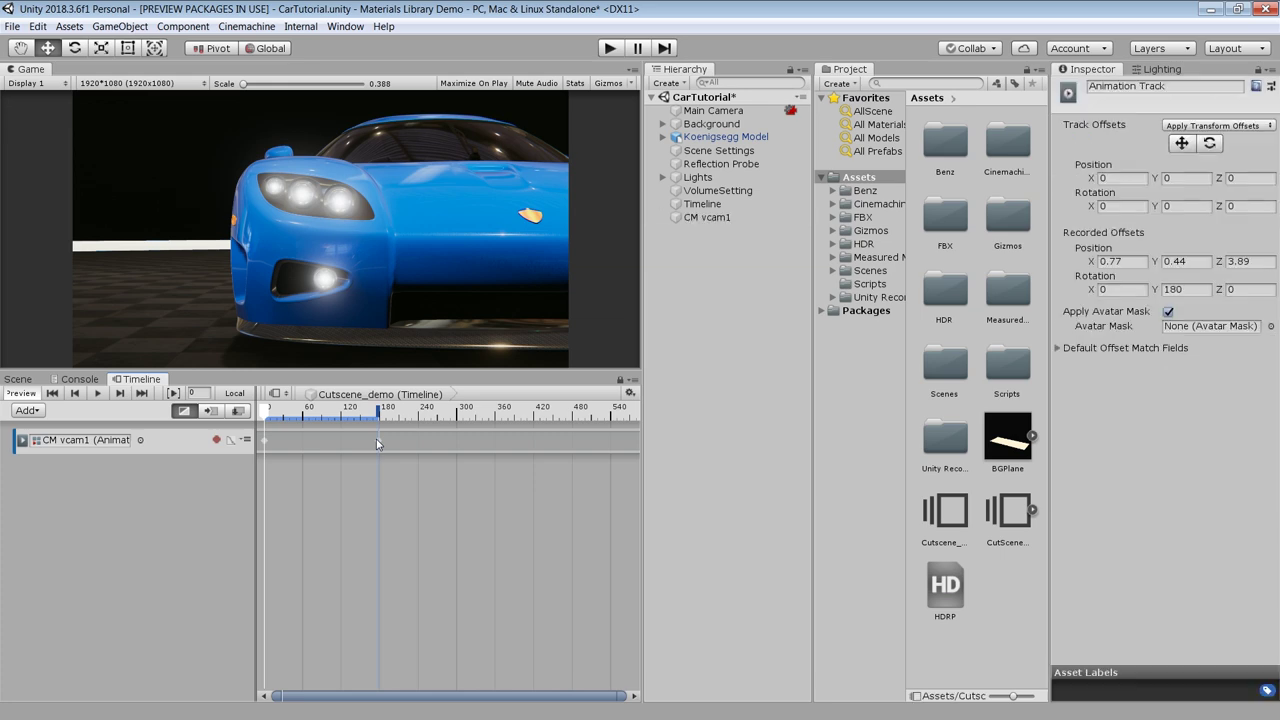
drag(550, 301, 537, 316)
scroll(626, 431, down, 2)
scroll(626, 431, down, 2)
drag(368, 340, 617, 367)
scroll(617, 367, down, 1)
drag(706, 429, 831, 372)
drag(645, 342, 350, 345)
- Select all the position keys in the curve view, change their tangents, and close the Animation window
click(286, 635)
drag(925, 455, 343, 324)
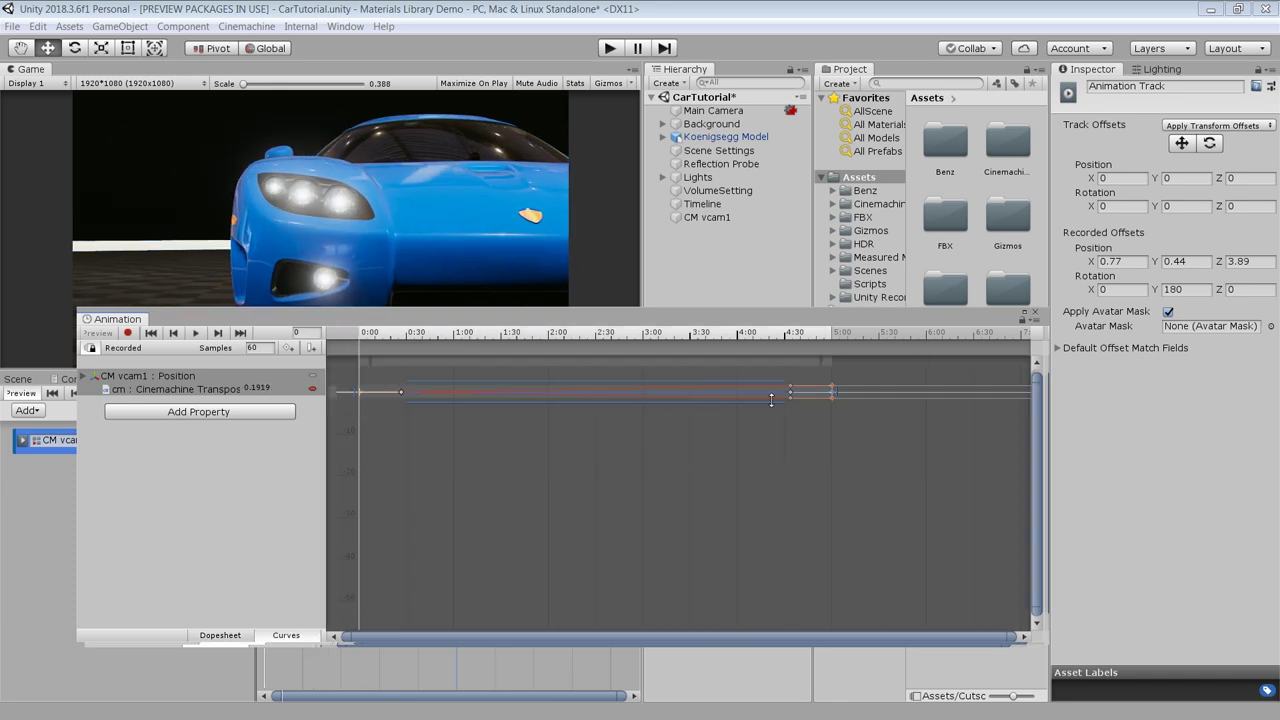
right_click(831, 390)
mouse_move(886, 550)
click(983, 565)
click(240, 635)
drag(378, 336, 1080, 356)
click(1036, 314)
click(707, 438)
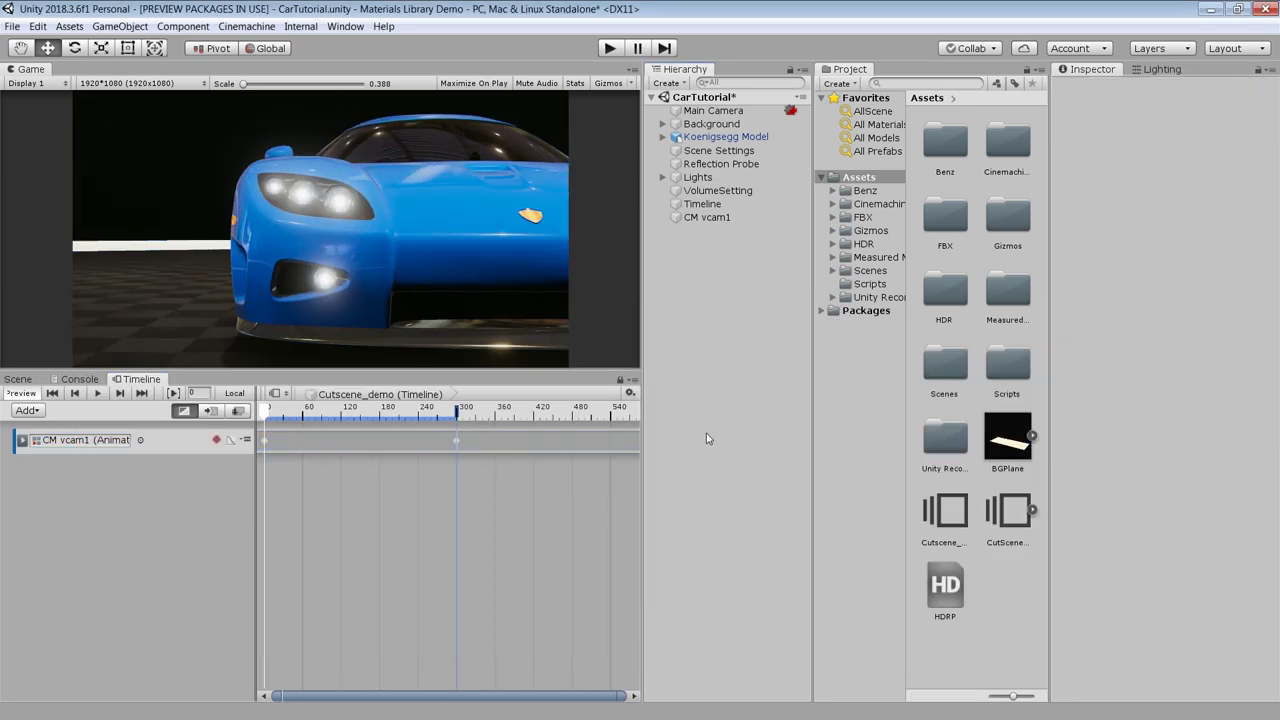
- Preview the CM vcam1 camera move in the timeline and return the playhead to frame 0
click(98, 393)
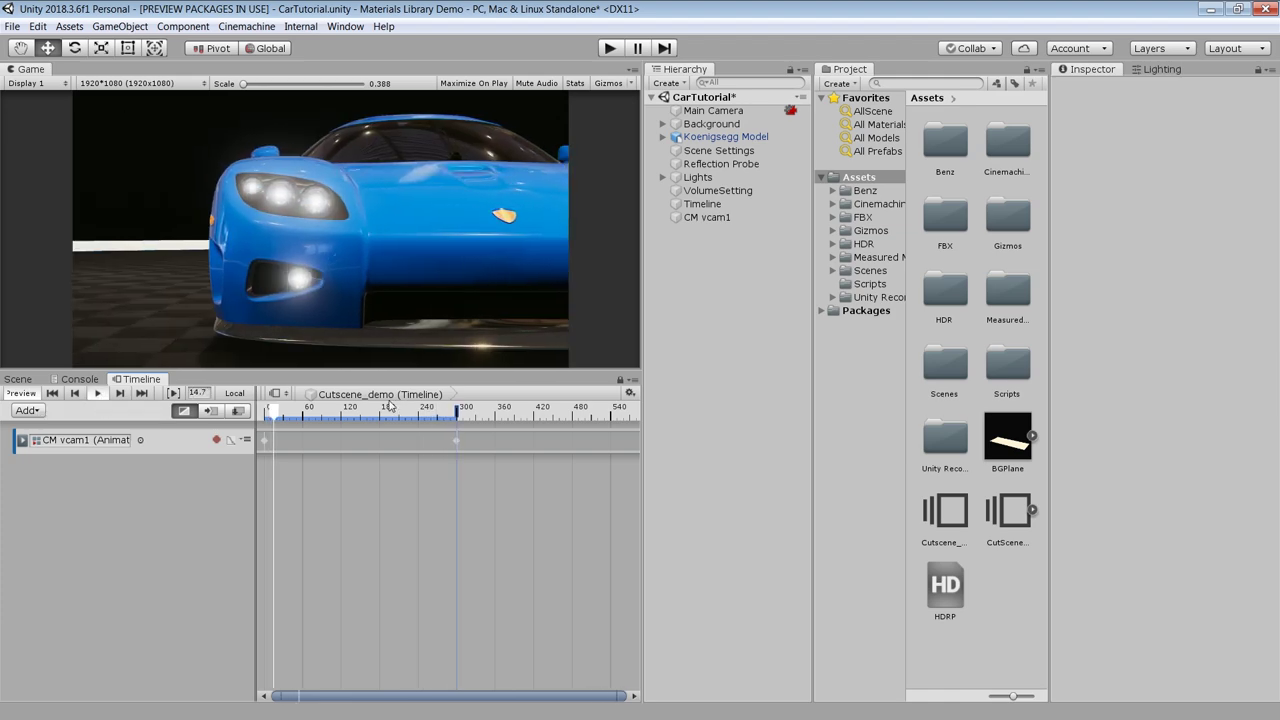
click(97, 393)
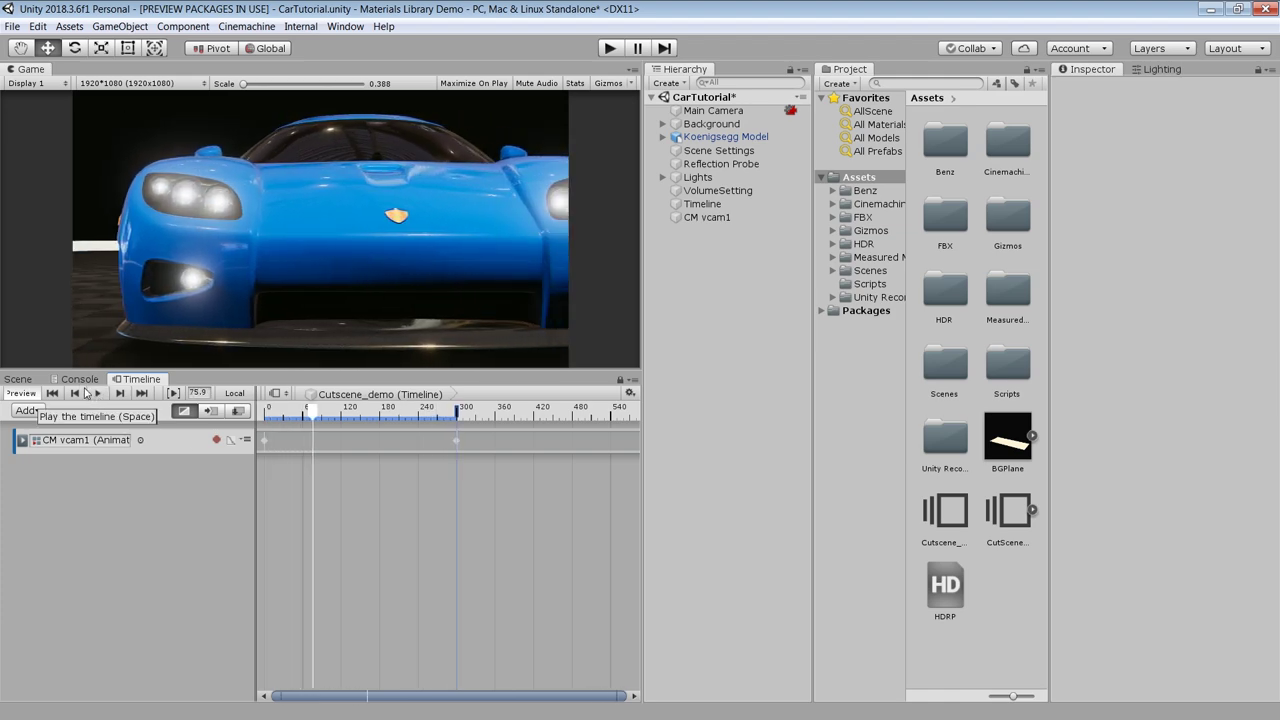
click(20, 379)
click(148, 380)
drag(308, 412, 230, 440)
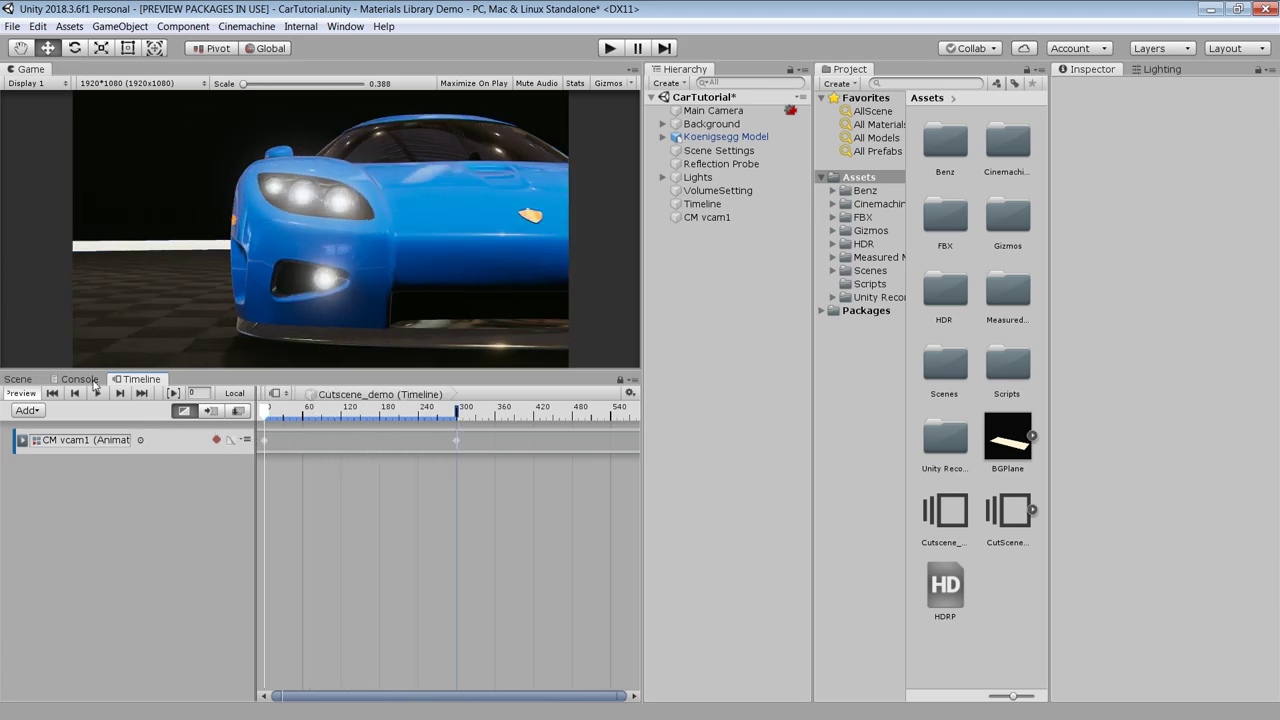
click(707, 217)
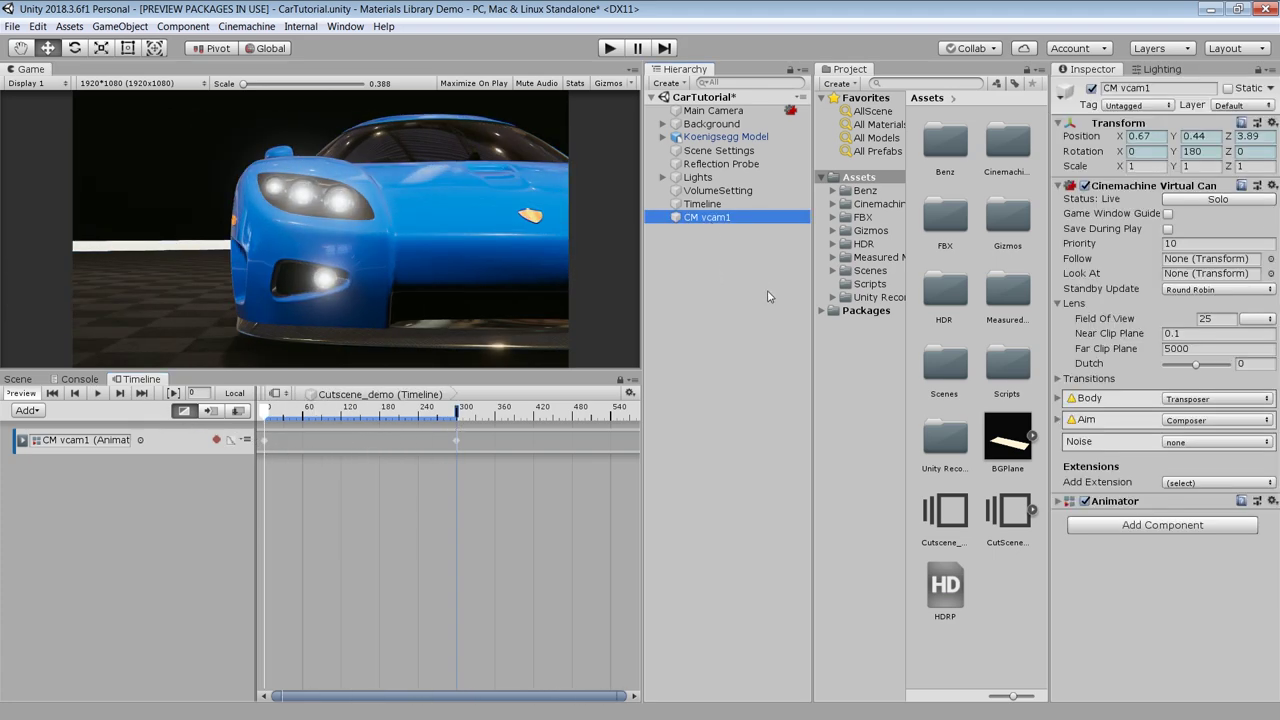
click(1206, 484)
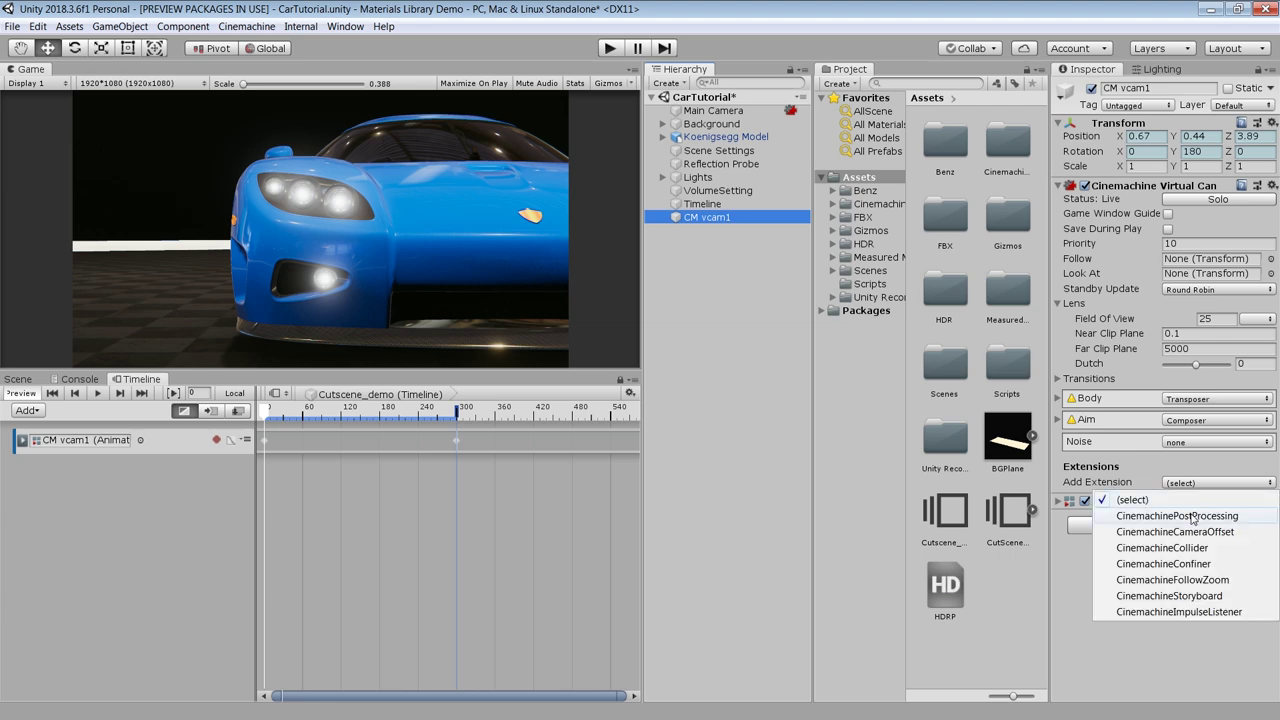
click(736, 376)
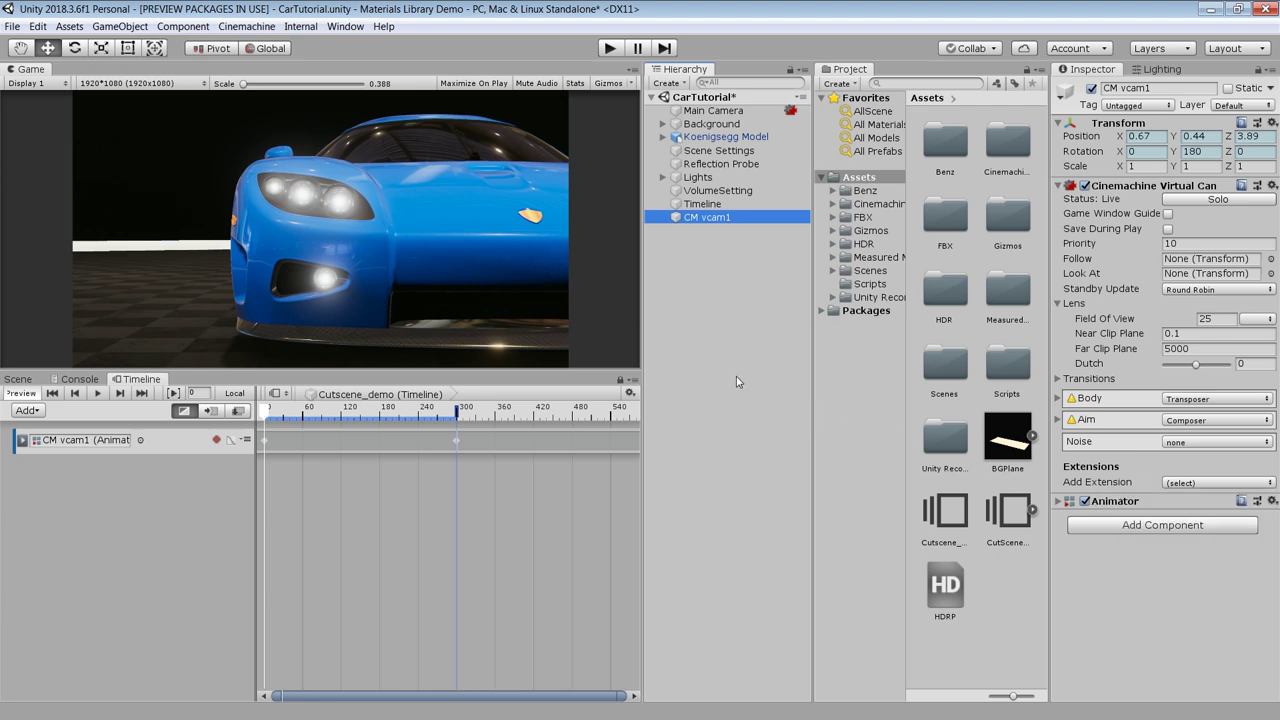
click(247, 26)
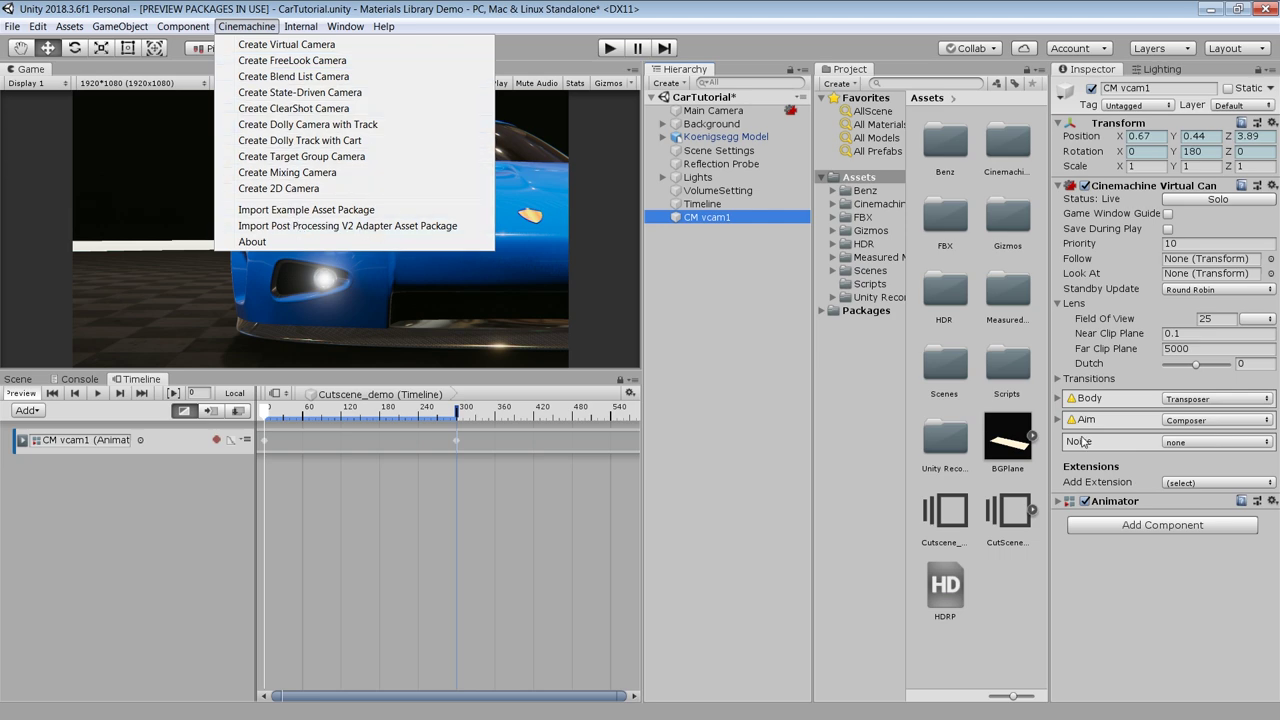
click(787, 446)
- Add the CinemachinePostProcessing extension to CM vcam1 and give it a Depth of Field effect
click(728, 217)
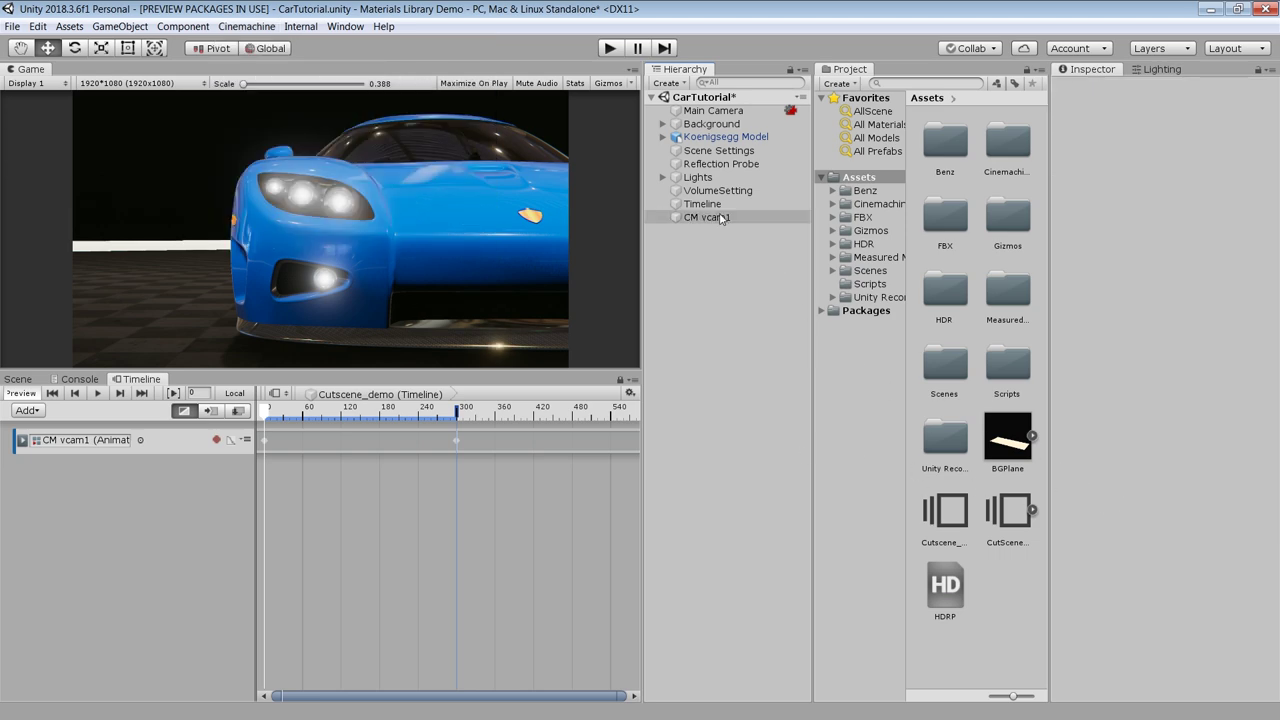
click(1187, 483)
click(1195, 517)
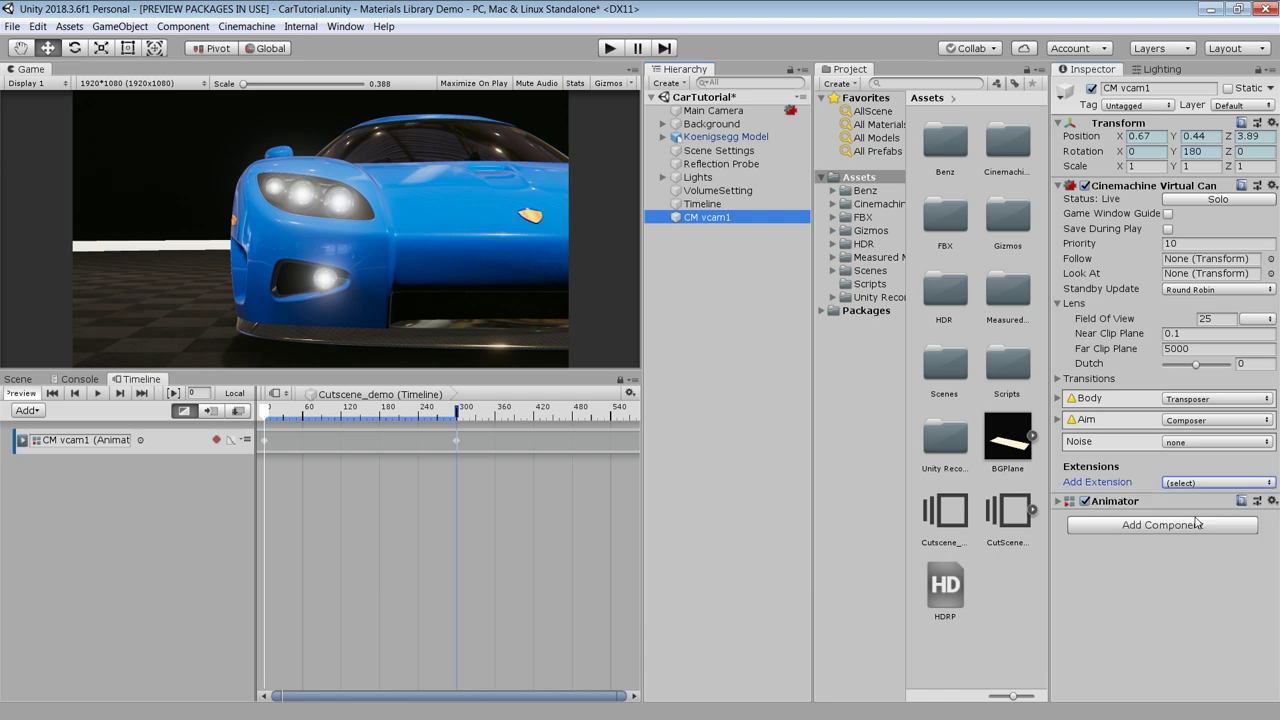
click(1174, 613)
mouse_move(1198, 625)
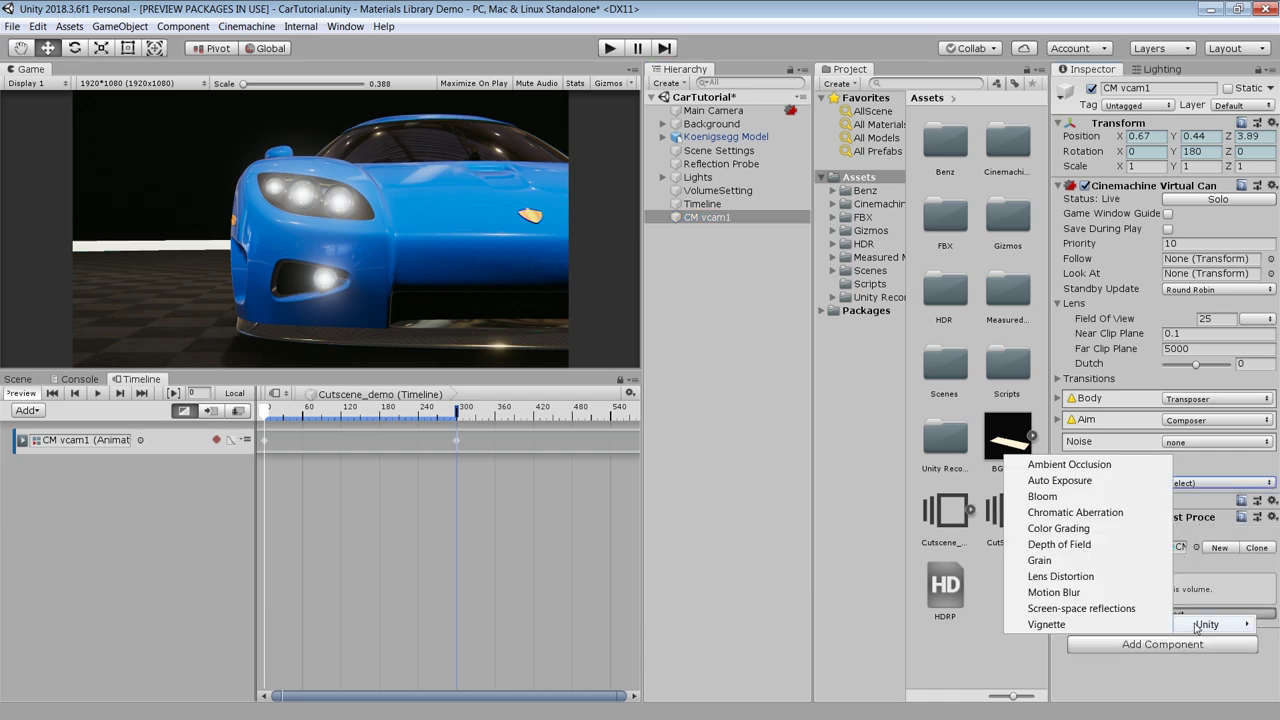
click(1072, 548)
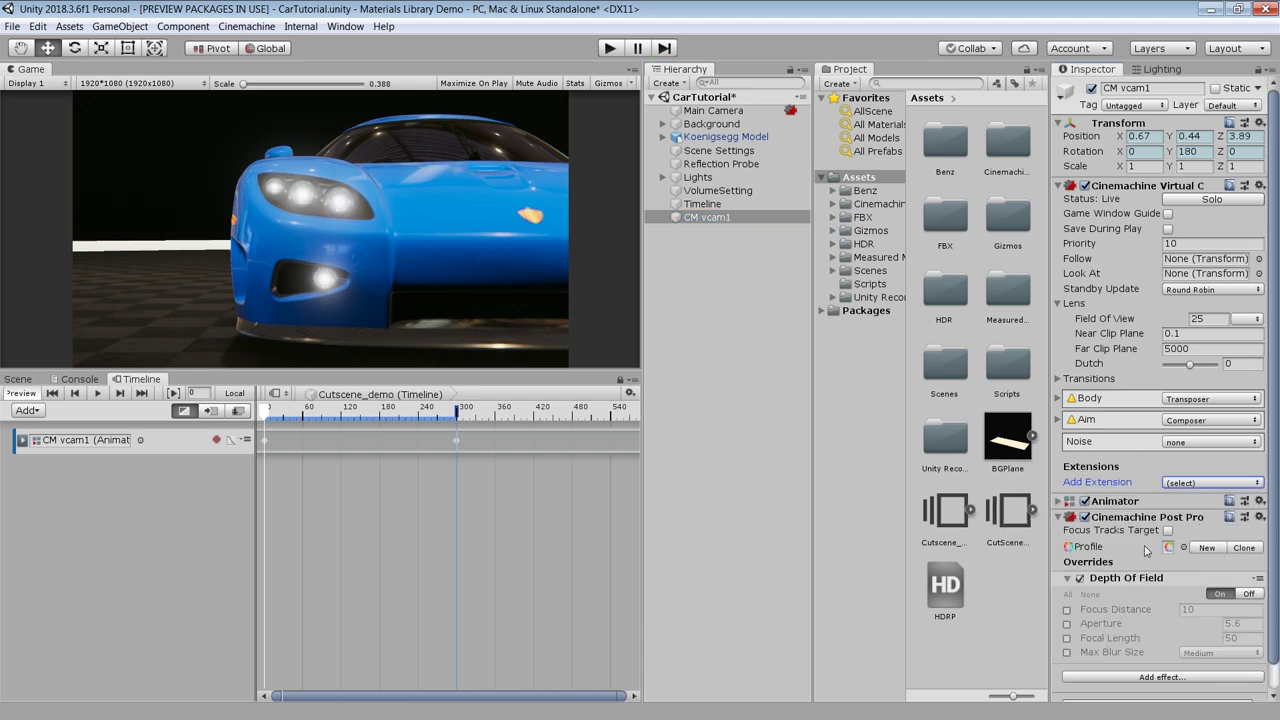
- Override the Depth of Field settings with focus distance about 2.28, aperture about 4.1, focal length about 76.39 and max blur size Very Large
scroll(1072, 552, down, 1)
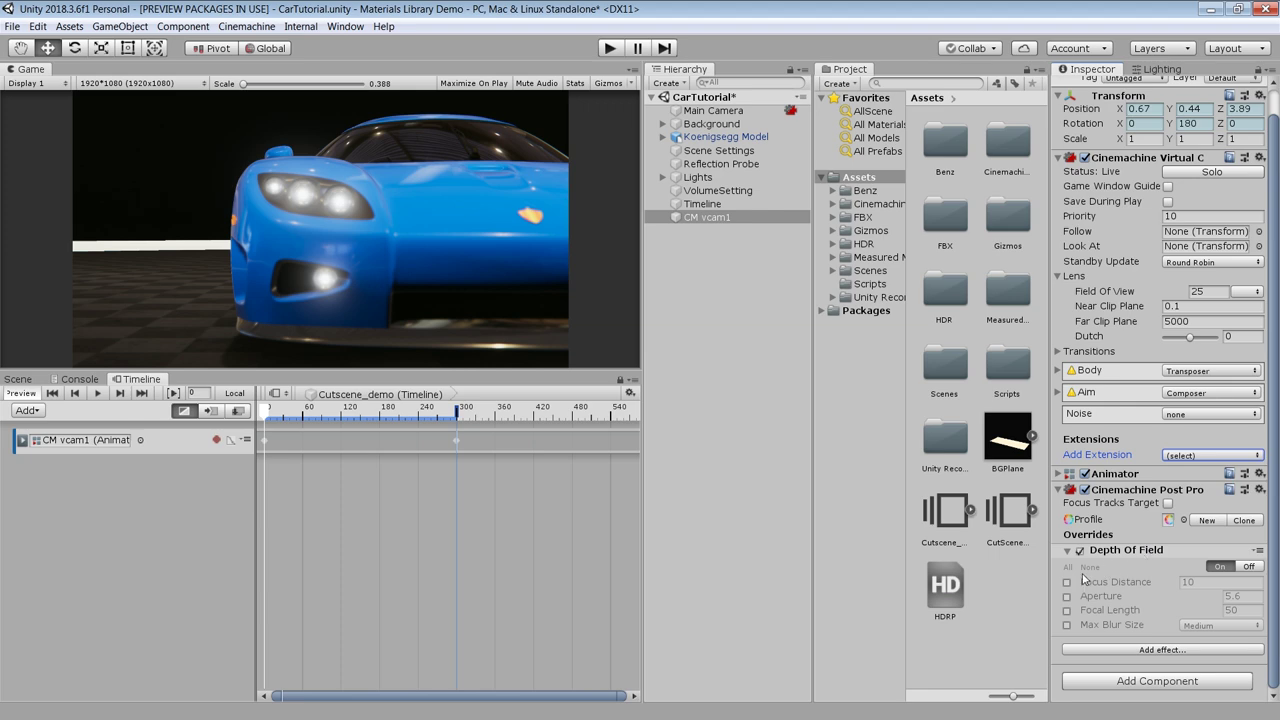
drag(1131, 588, 1065, 590)
mouse_move(269, 412)
mouse_down()
mouse_move(389, 439)
mouse_move(264, 430)
mouse_up()
click(1139, 598)
drag(1140, 598, 1103, 588)
click(1205, 626)
click(1210, 689)
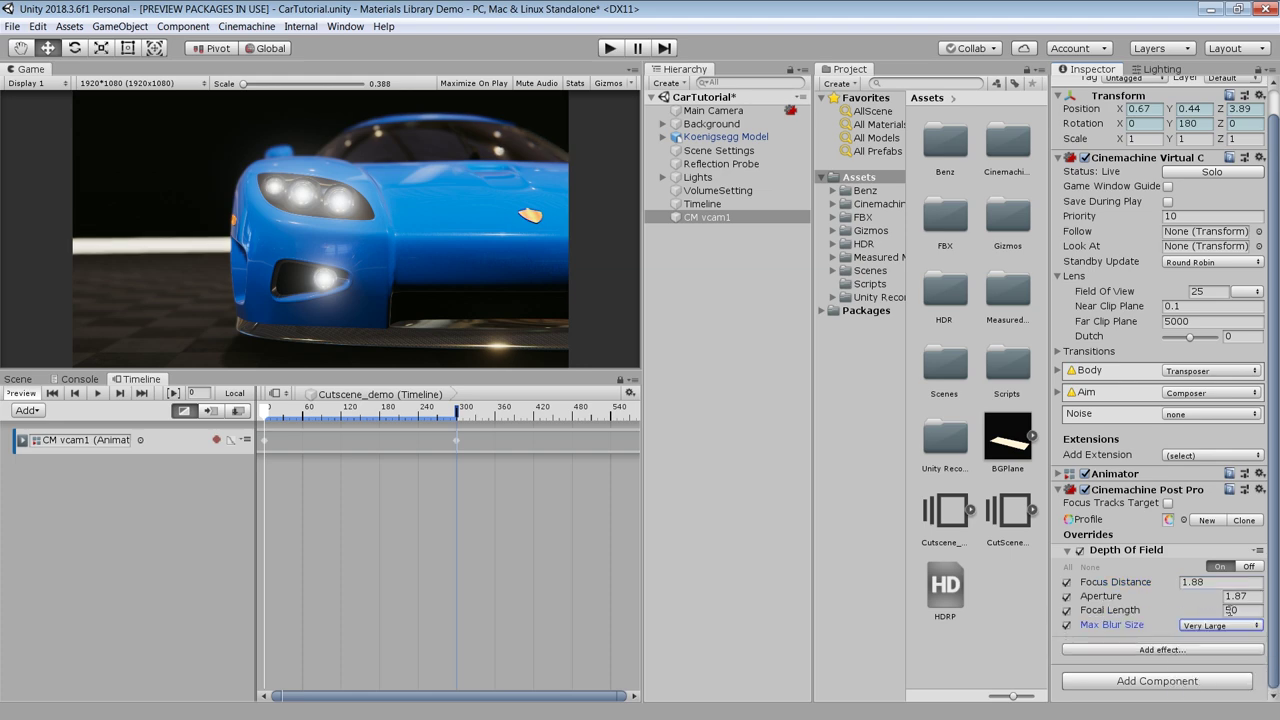
drag(1130, 612, 1122, 586)
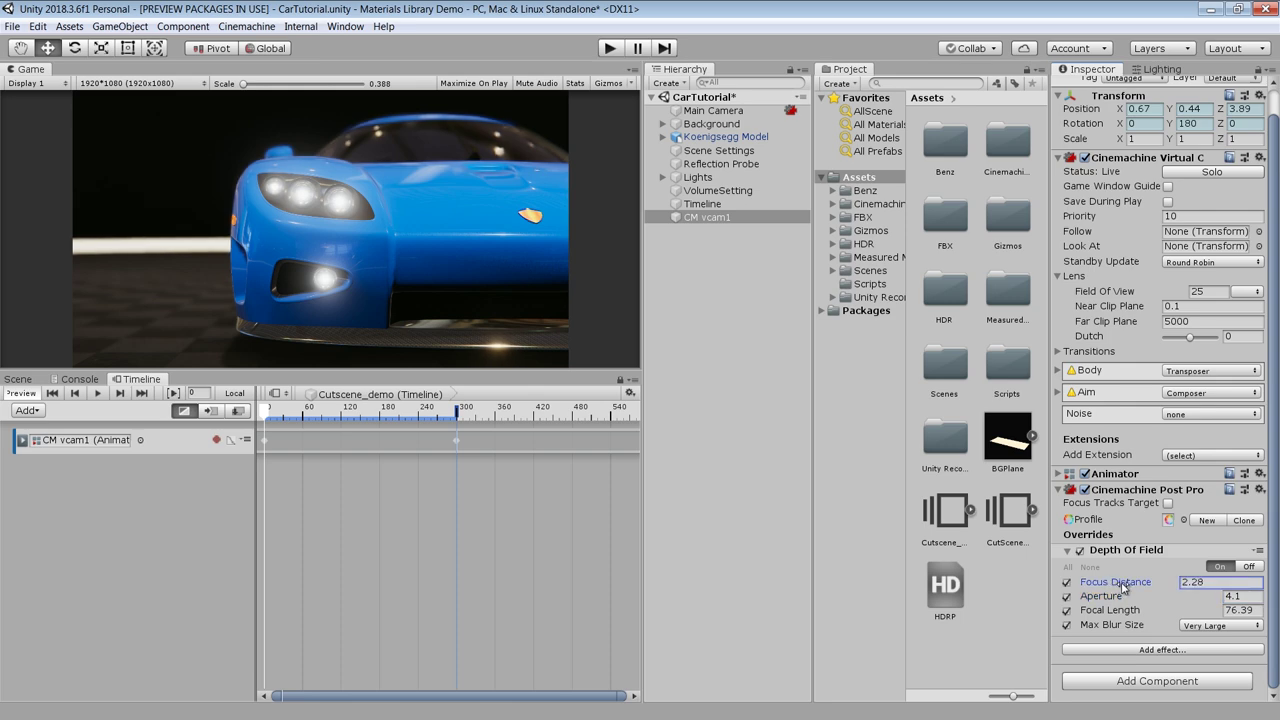
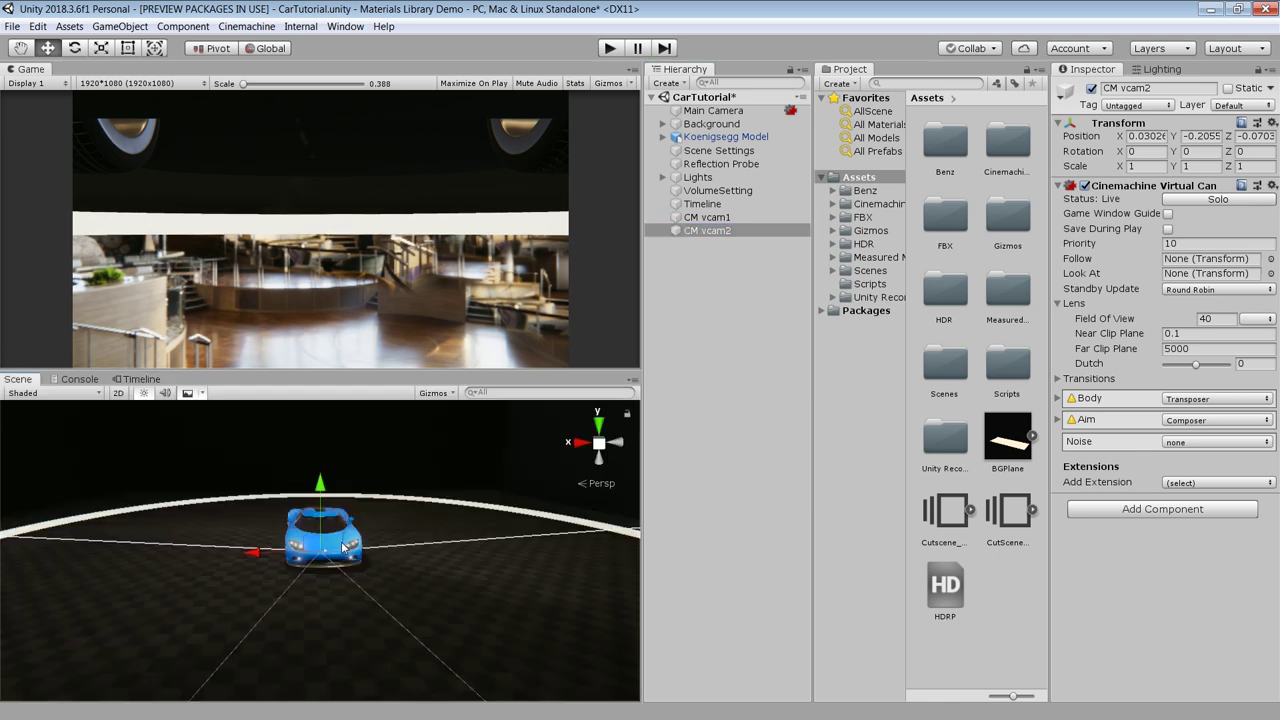
- Align CM vcam2 to a raised three-quarter view that frames the whole car from its front corner
scroll(120, 500, up, 4)
alt+drag(120, 500, 384, 517)
scroll(384, 517, down, 1)
key(ctrl+shift+f)
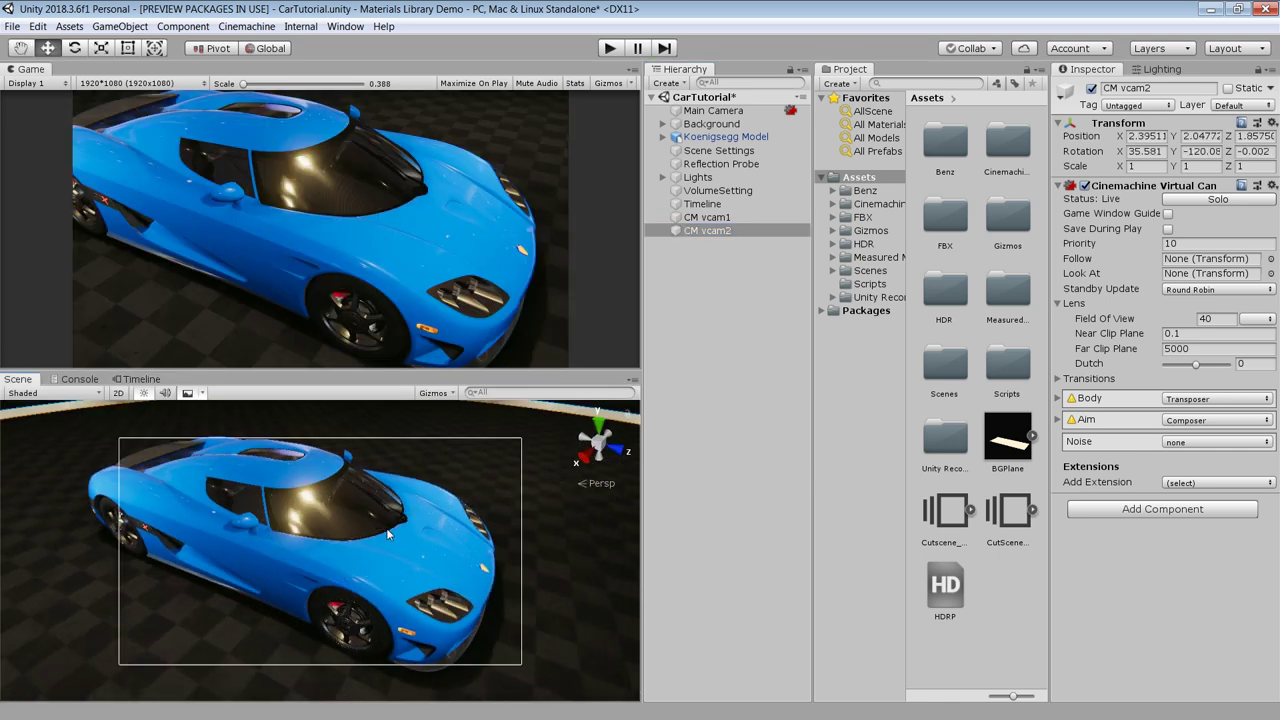
scroll(401, 532, down, 1)
key(ctrl+shift+f)
scroll(401, 532, down, 2)
key(ctrl+shift+f)
- Add an animation track for CM vcam2 to the Cutscene_demo timeline
click(141, 379)
click(723, 245)
drag(707, 230, 186, 558)
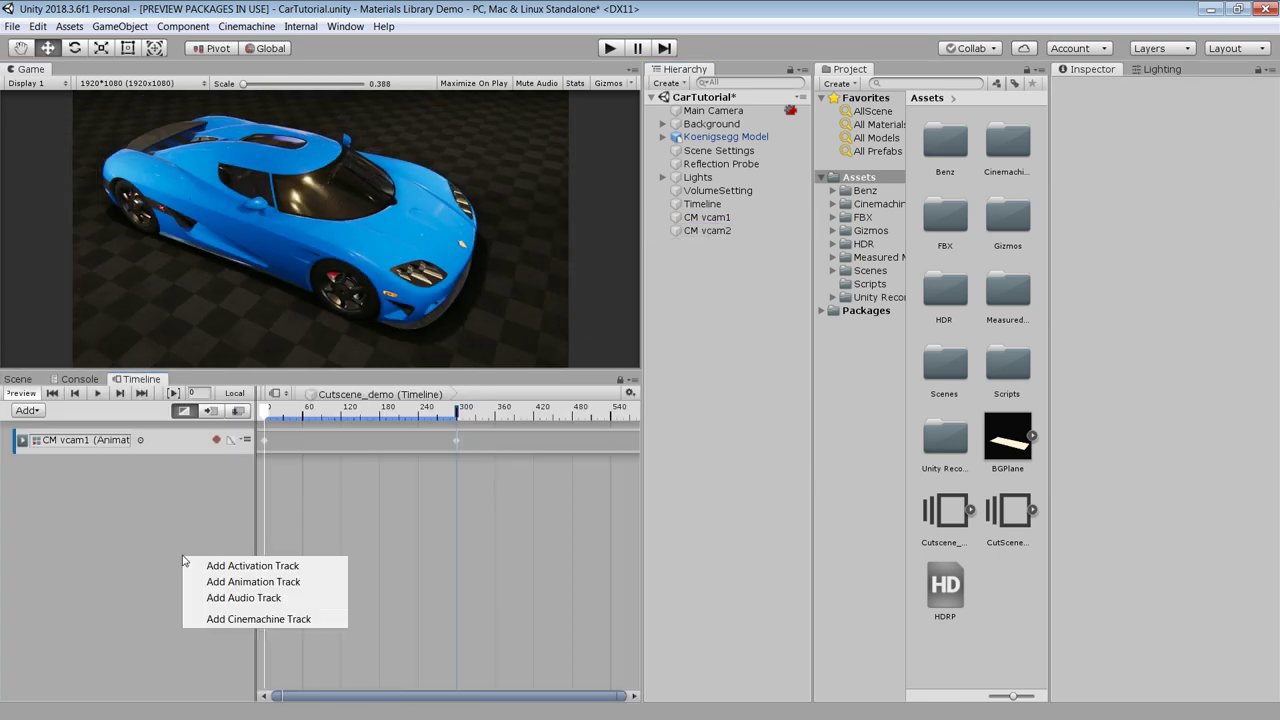
click(255, 583)
- Start recording on the CM vcam2 track at frame 300 and key the camera's position at about 3.28, 2.74, 2.34
click(457, 418)
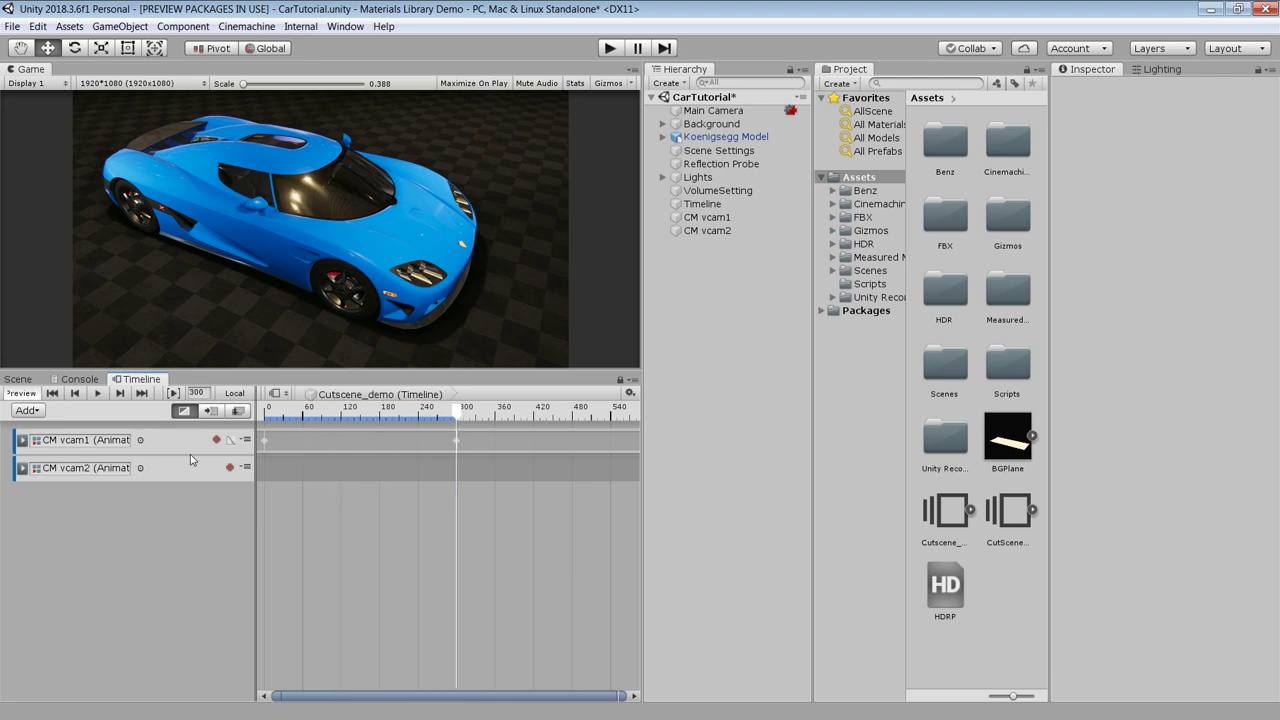
click(229, 467)
click(18, 379)
scroll(320, 530, down, 1)
click(707, 231)
alt+drag(400, 520, 250, 530)
scroll(250, 530, down, 3)
drag(92, 542, 162, 538)
click(265, 48)
click(82, 379)
- Key CM vcam2 at about frame 520, aligned to a raised view of the car's front, and scrub back slightly
click(141, 379)
drag(457, 418, 598, 436)
click(22, 379)
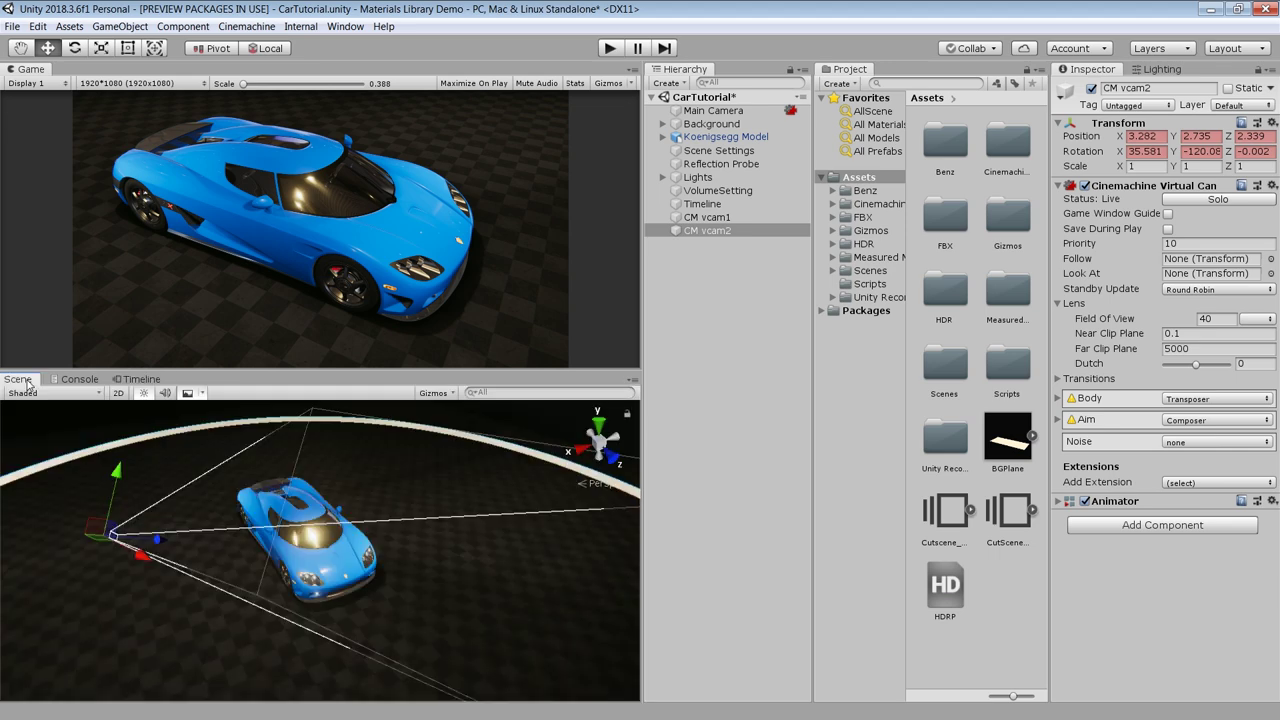
alt+drag(500, 490, 430, 502)
key(ctrl+shift+f)
click(141, 379)
mouse_move(598, 414)
mouse_down()
mouse_move(490, 432)
mouse_move(577, 436)
mouse_move(466, 442)
mouse_move(576, 447)
mouse_move(466, 427)
mouse_move(582, 424)
mouse_up()
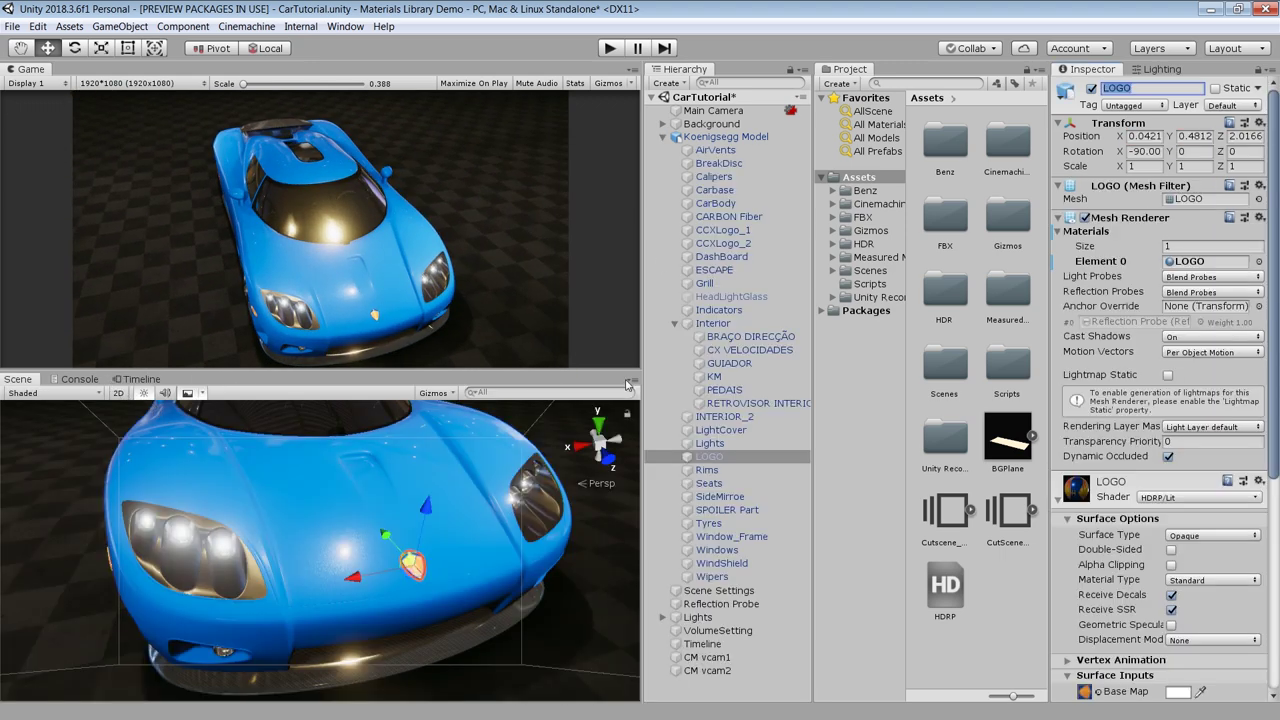
- Set the car's LOGO object as the Look At target of CM vcam2
click(662, 136)
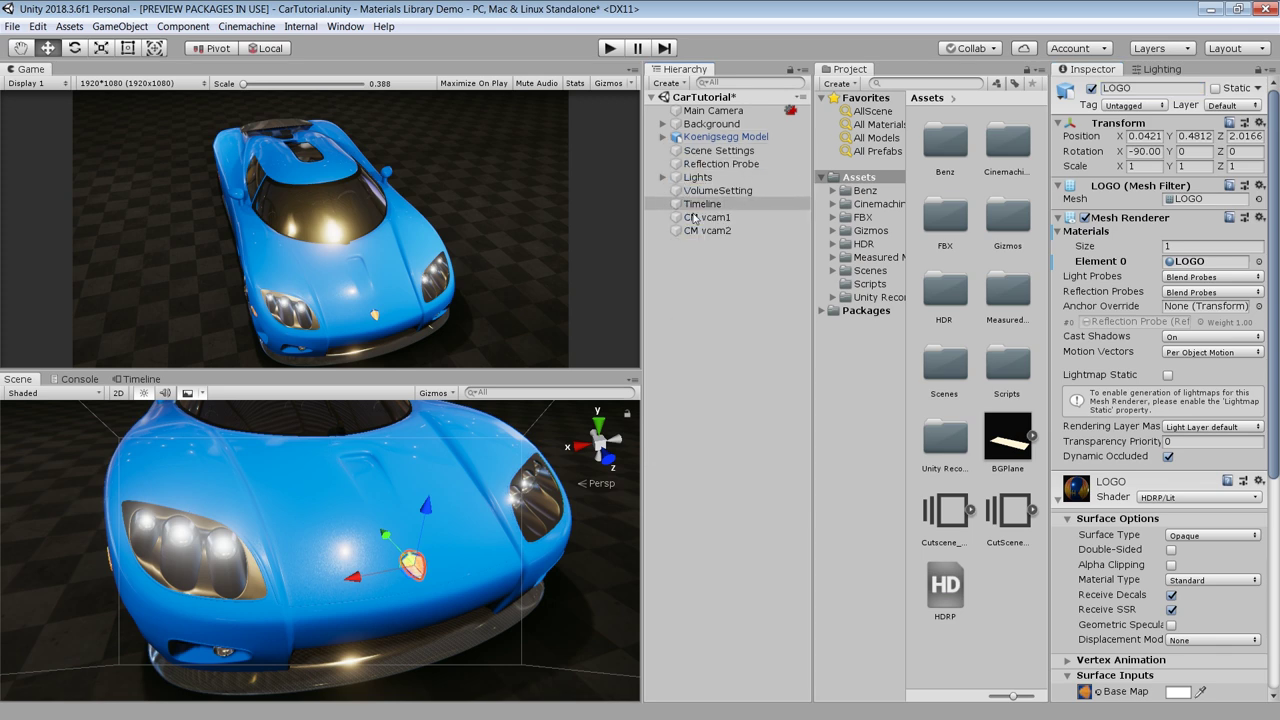
click(707, 230)
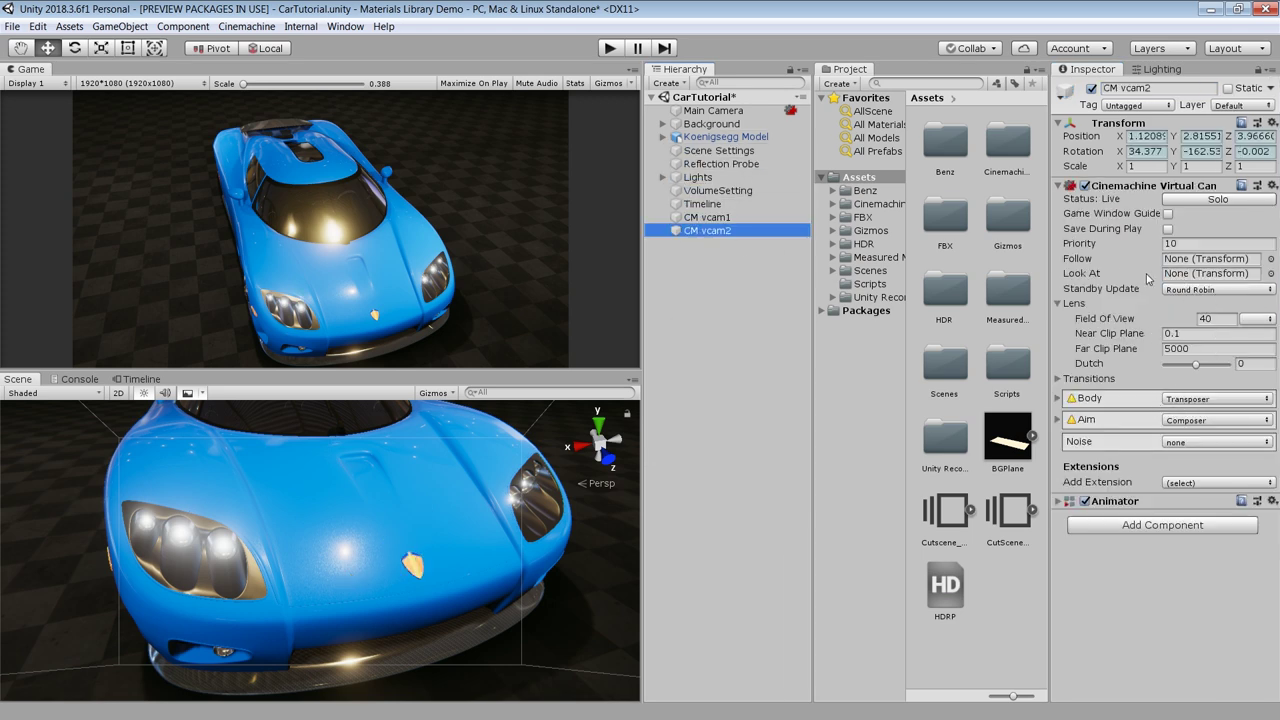
click(1271, 274)
text(LOGO)
click(511, 226)
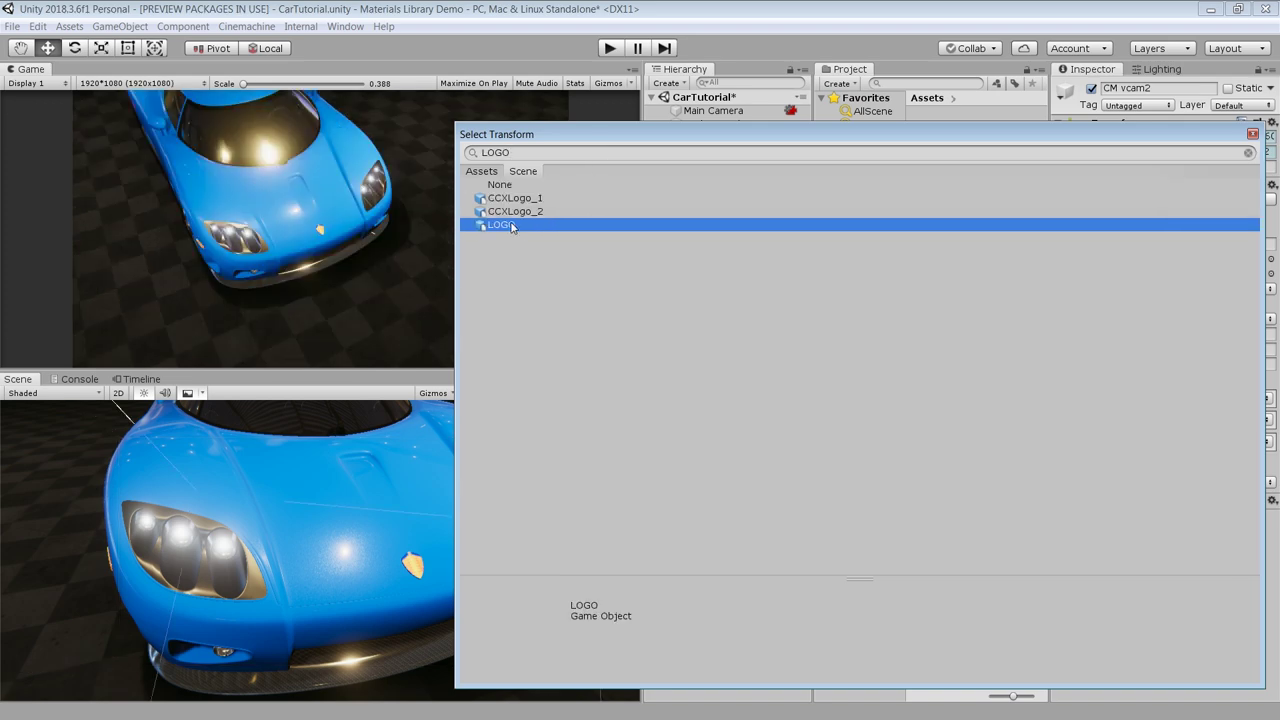
click(1252, 134)
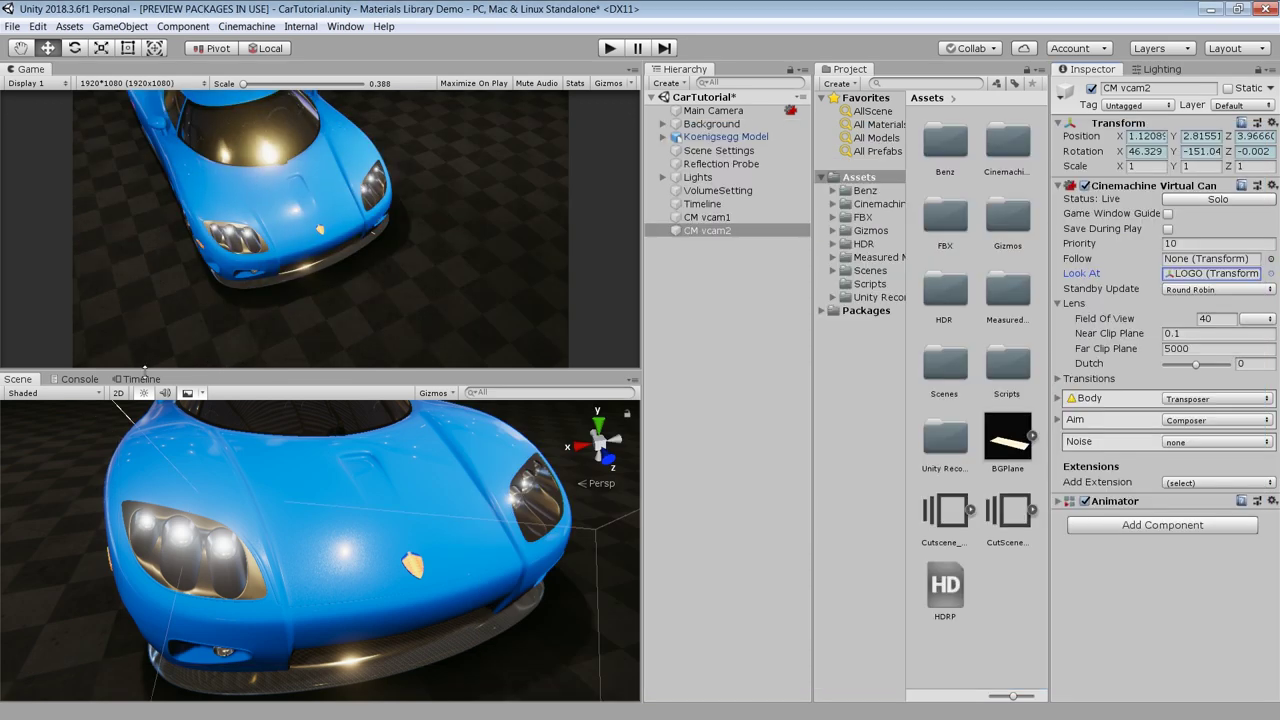
- Play the timeline from about frame 240 to review the CM vcam2 move
click(141, 379)
drag(573, 415, 421, 424)
click(98, 393)
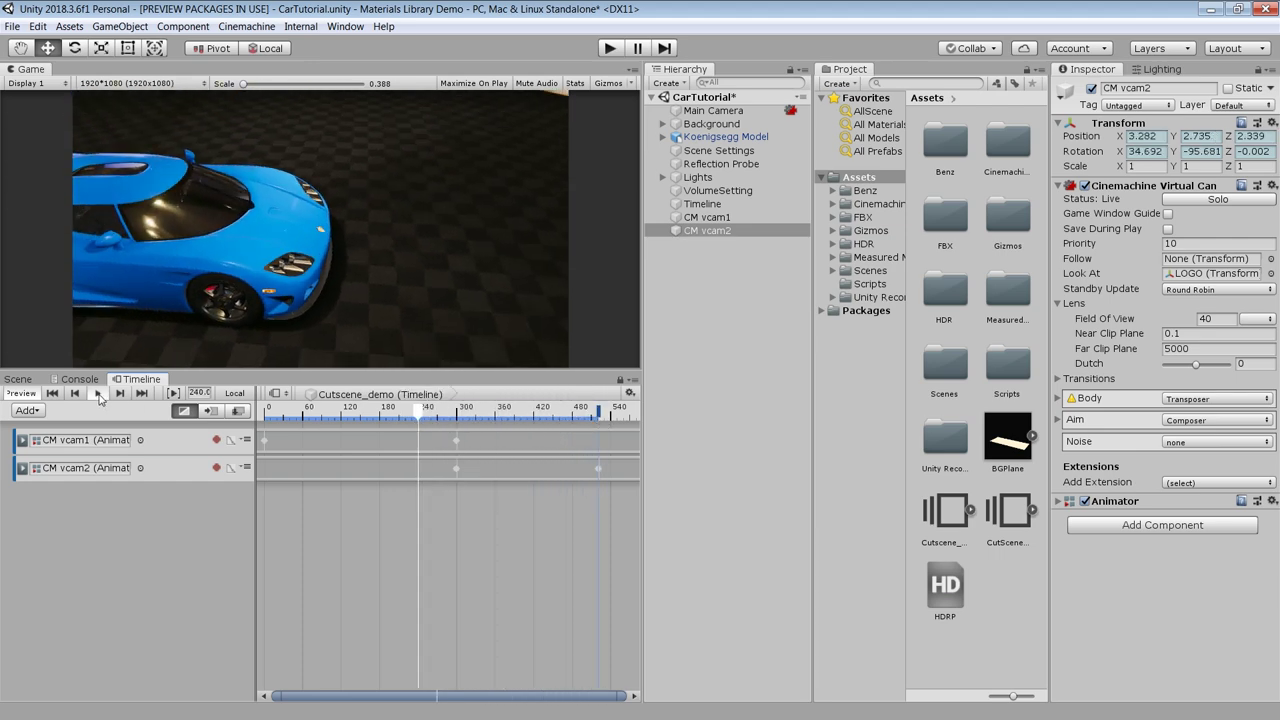
- Set CM vcam2's Aim Tracked Object Offset to X 0.09 and Y 0.35, and scrub the timeline to check the framing
click(18, 379)
scroll(387, 496, down, 8)
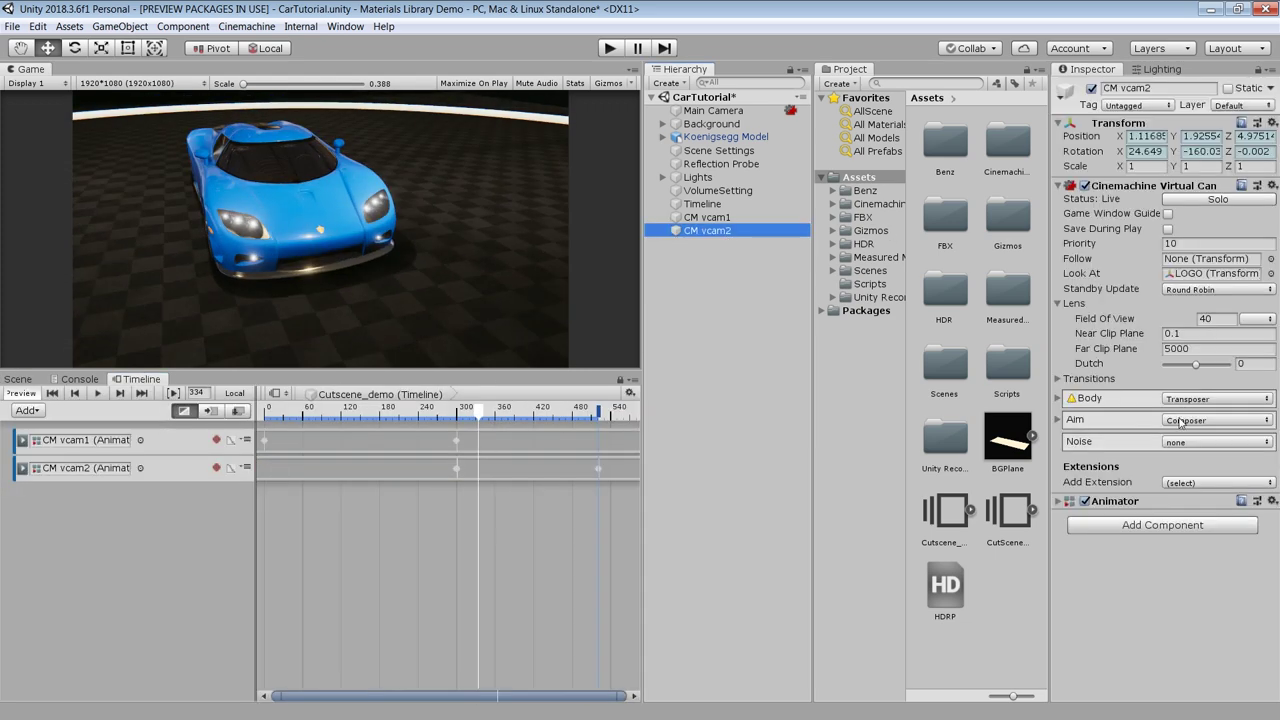
click(1072, 420)
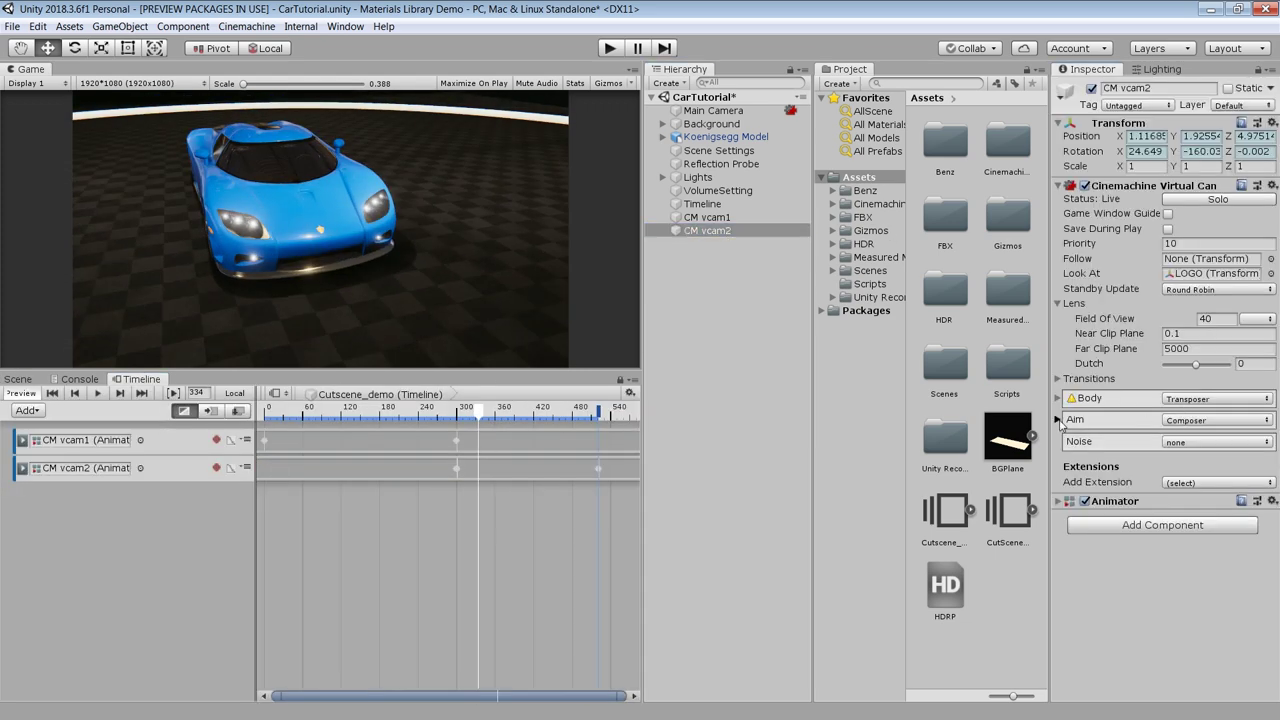
scroll(1143, 428, down, 1)
drag(1151, 406, 1105, 404)
drag(483, 413, 579, 441)
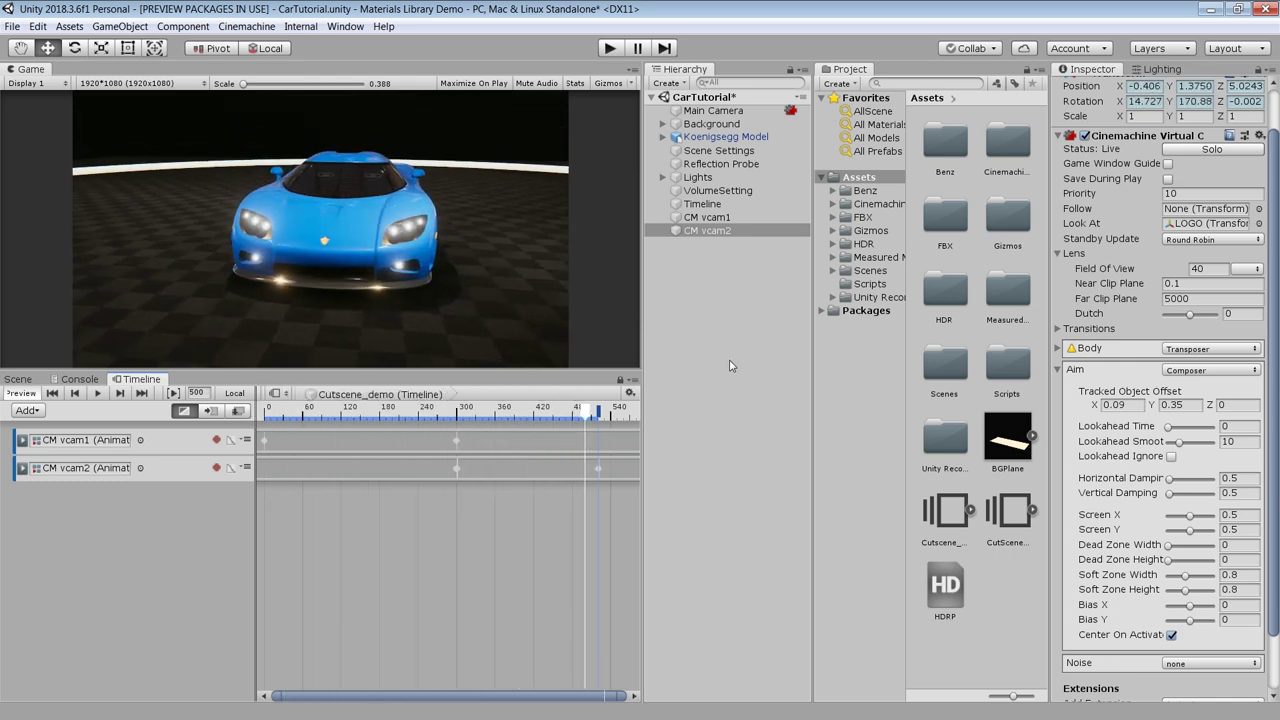
click(668, 264)
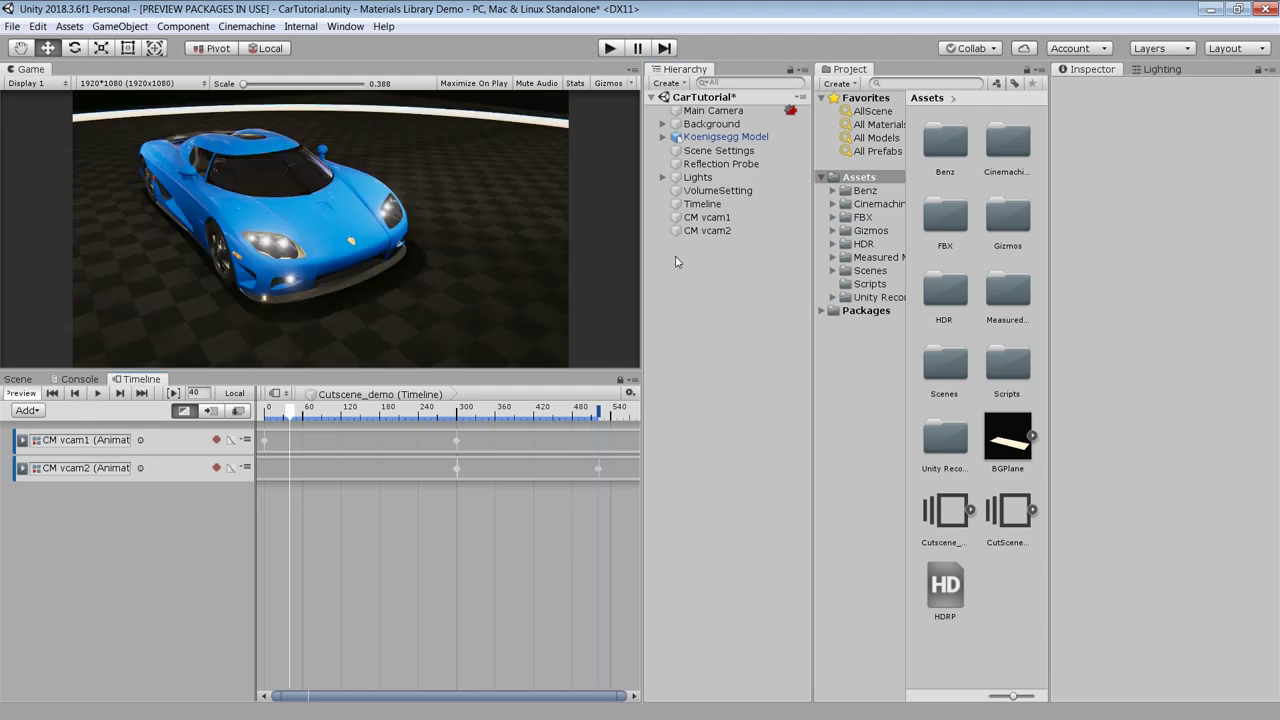
- Add a Cinemachine track bound to the Main Camera and move it above the CM vcam1 and CM vcam2 tracks
click(712, 110)
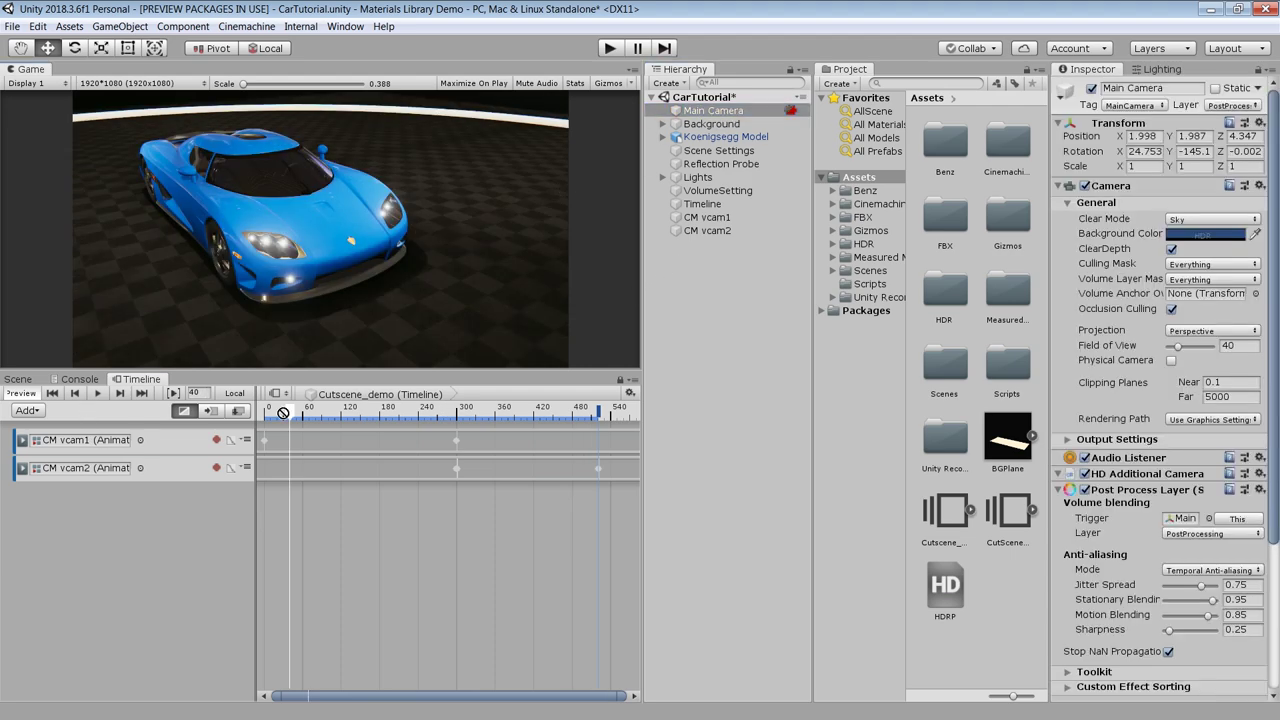
right_click(160, 513)
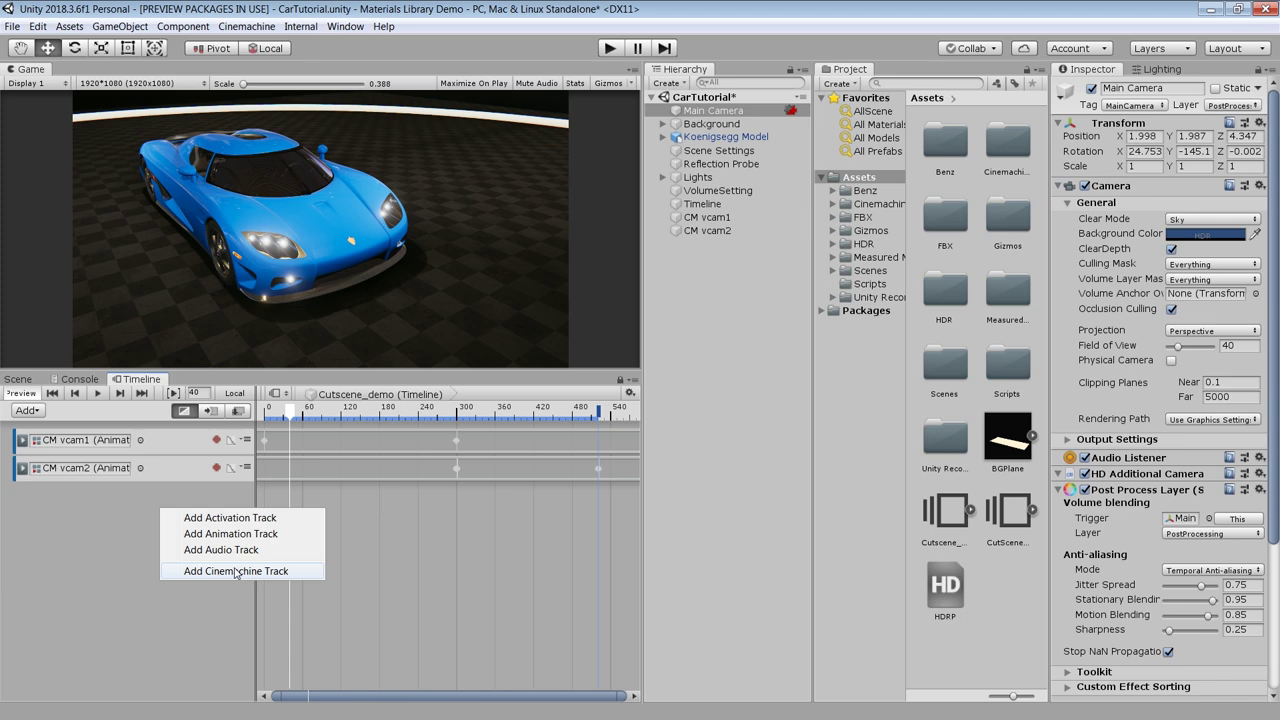
click(235, 571)
click(172, 503)
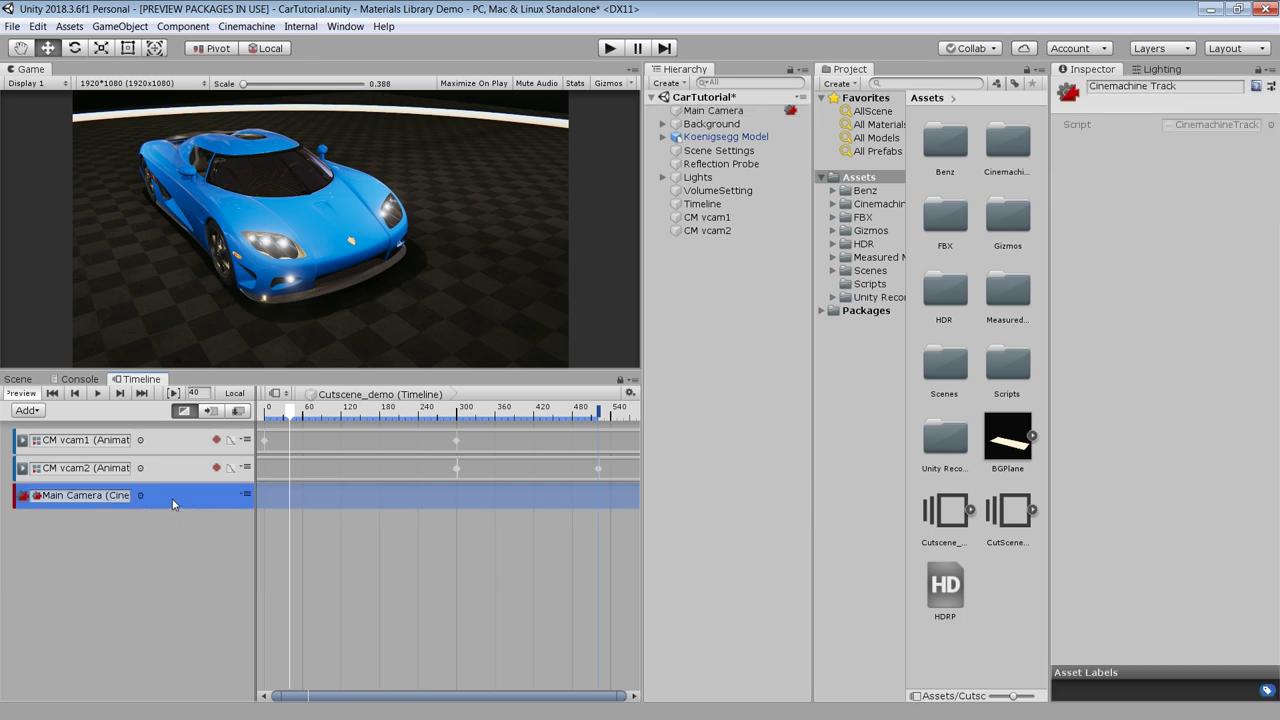
drag(166, 432, 166, 432)
- Add a CM vcam1 shot to the Main Camera track, starting at frame 0
right_click(289, 441)
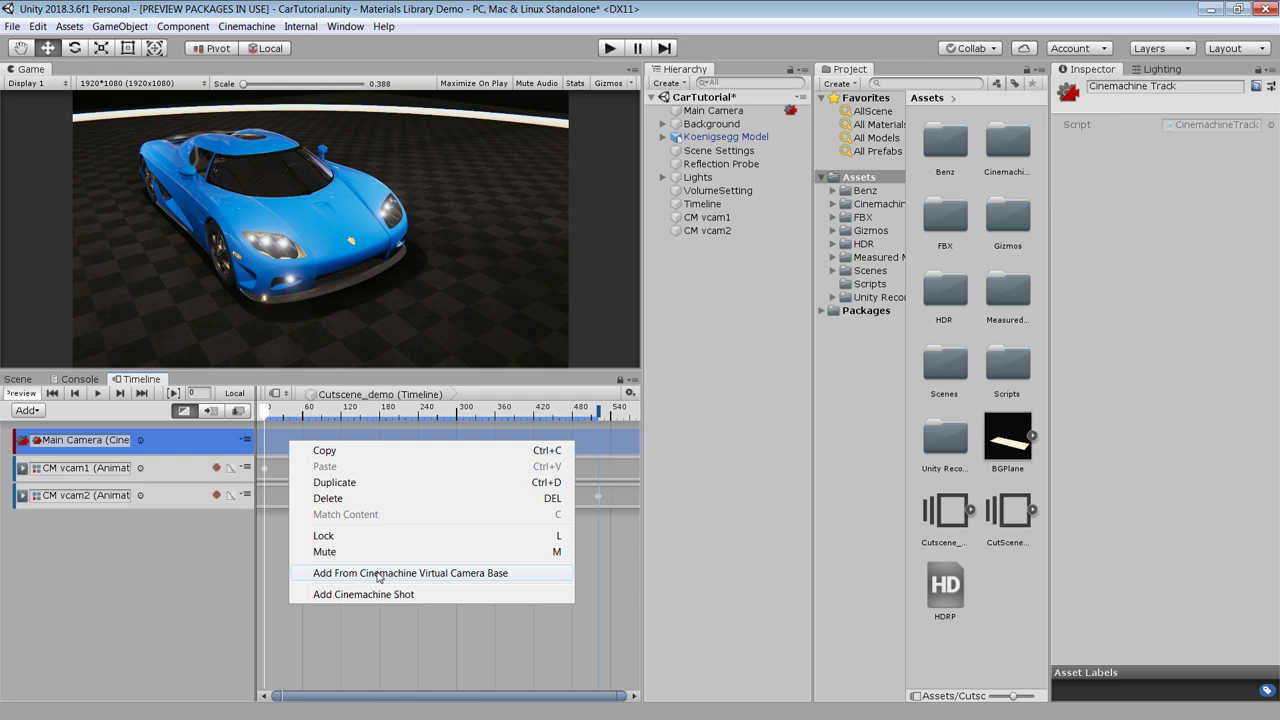
click(378, 573)
double_click(514, 198)
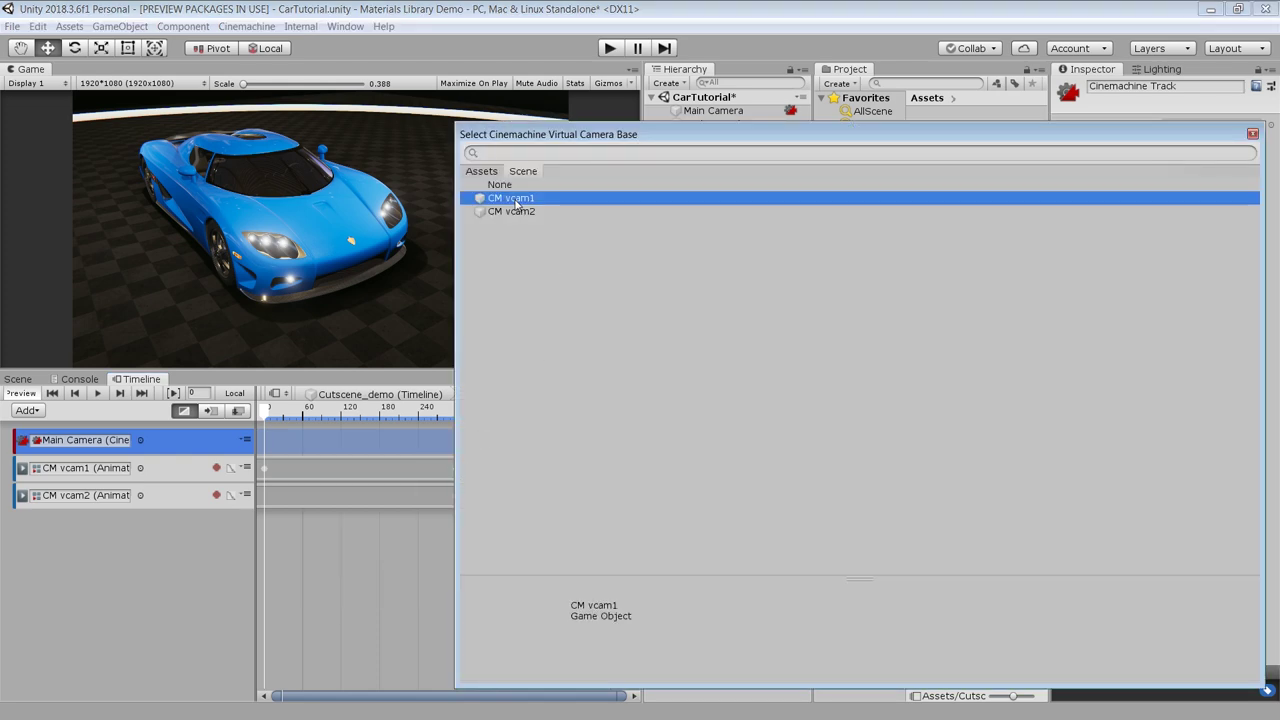
drag(365, 443, 266, 414)
- Add a CM vcam2 shot to the Main Camera track following the CM vcam1 shot
click(535, 449)
right_click(535, 449)
click(595, 514)
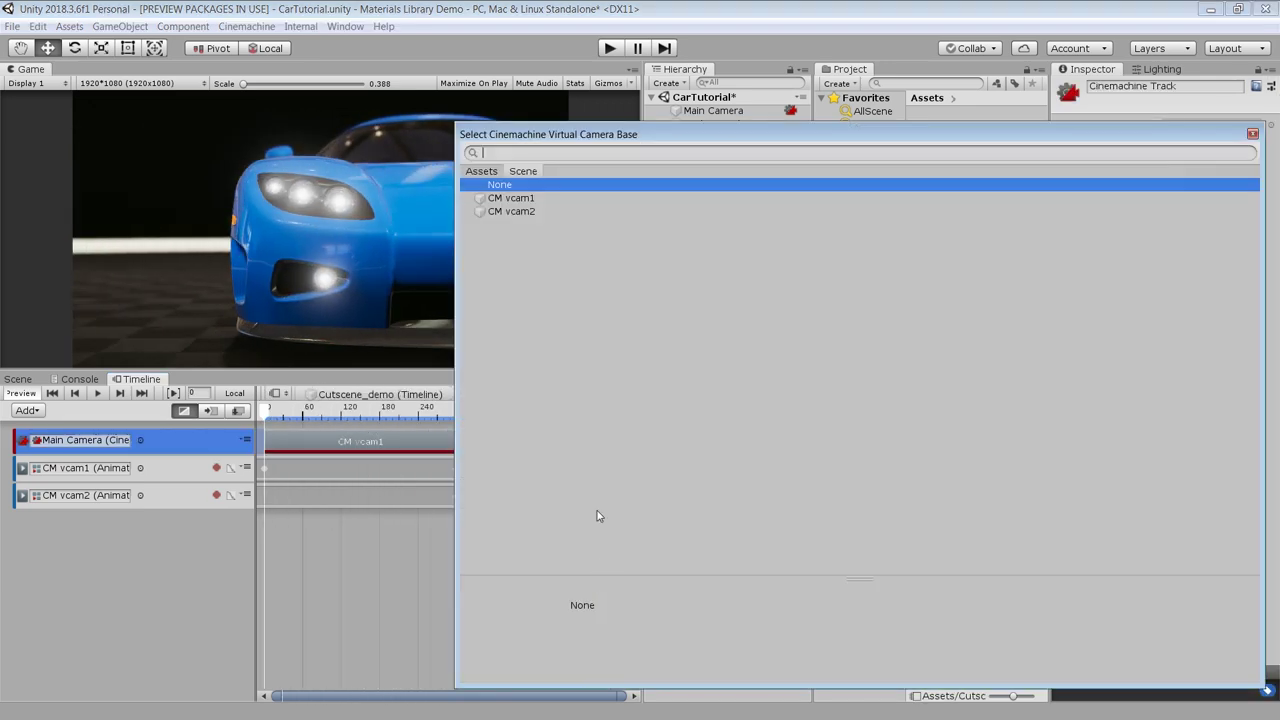
double_click(507, 213)
- Try blending the two shots by overlapping CM vcam2 onto CM vcam1 from frame 274, play the transition, and undo the overlap
drag(511, 445, 451, 445)
drag(436, 416, 395, 413)
key(space)
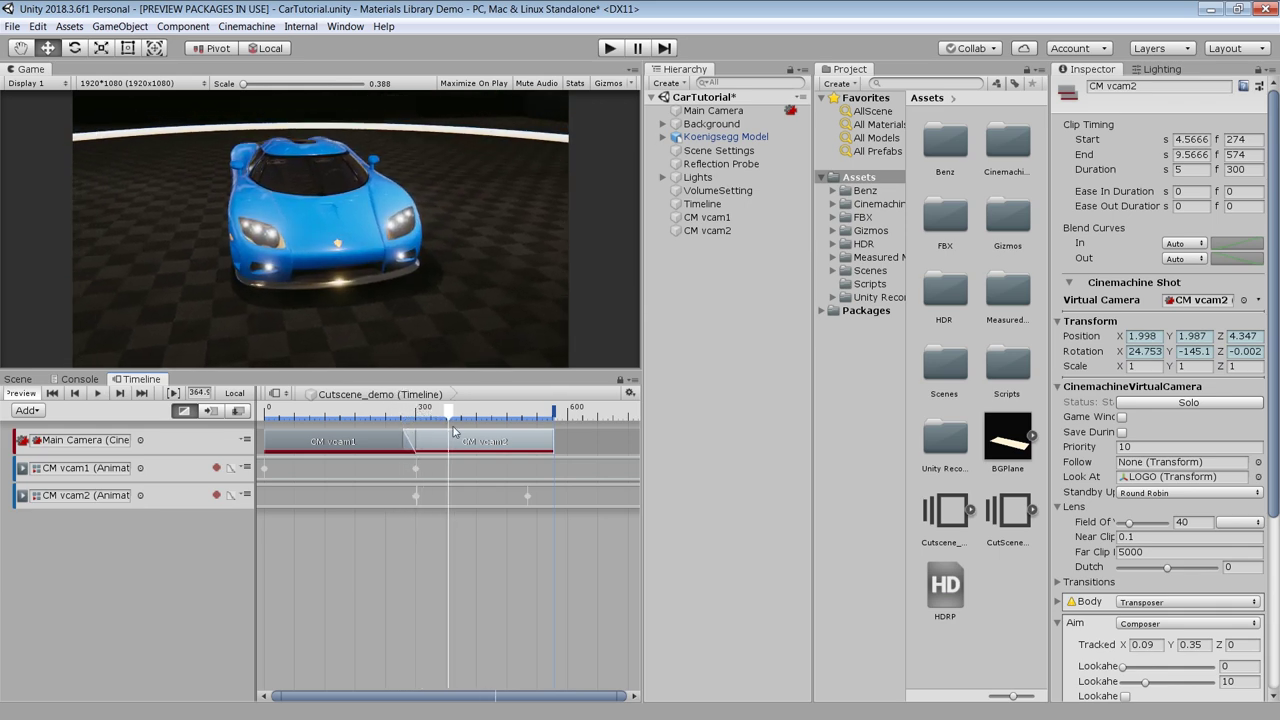
key(ctrl+z)
- Fit the CM vcam2 shot to frames 300 to 526 and play the timeline from frame 0
drag(448, 415, 262, 437)
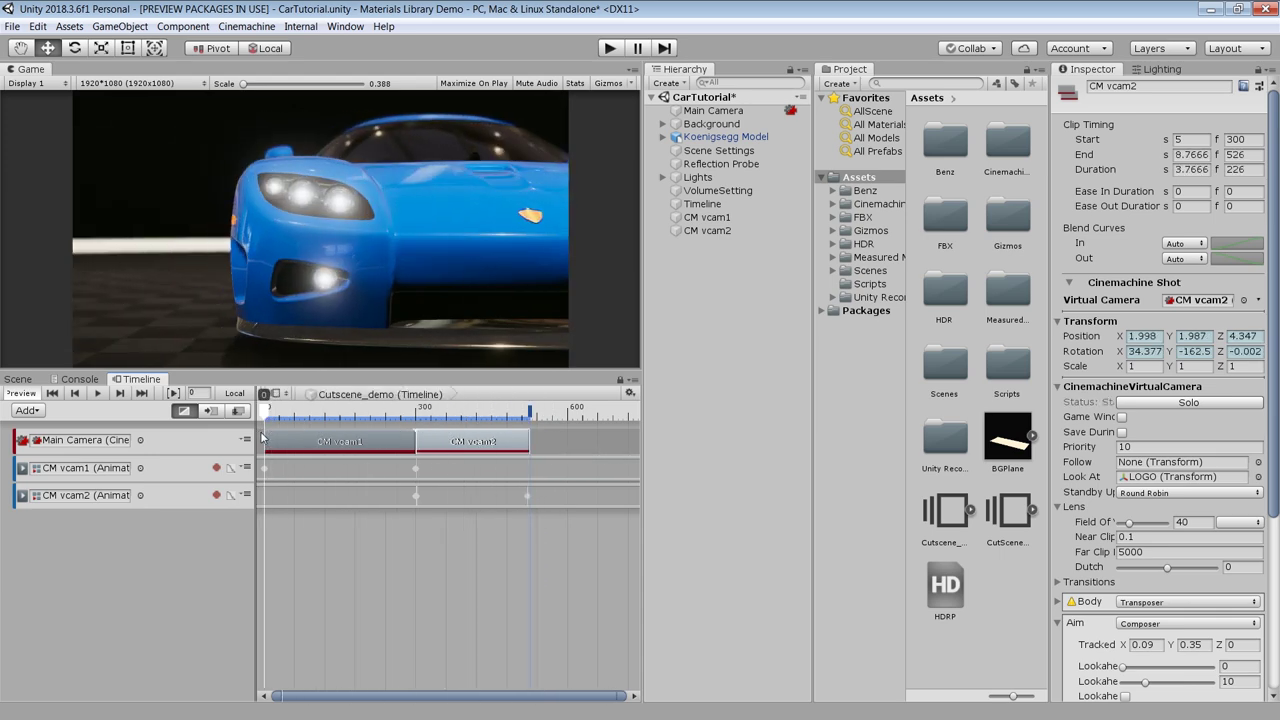
click(98, 394)
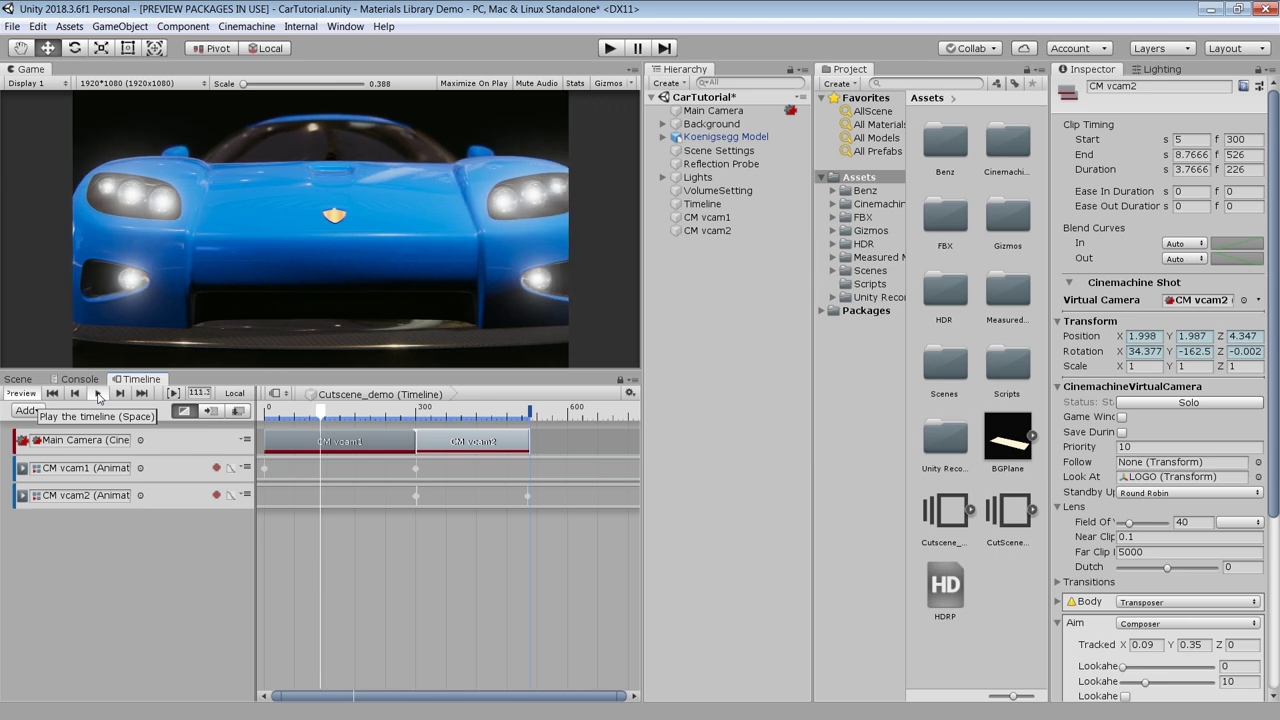
- Create an empty object named Controller and attach the MaterialChanger script to it
key(ctrl+shift+n)
click(1175, 88)
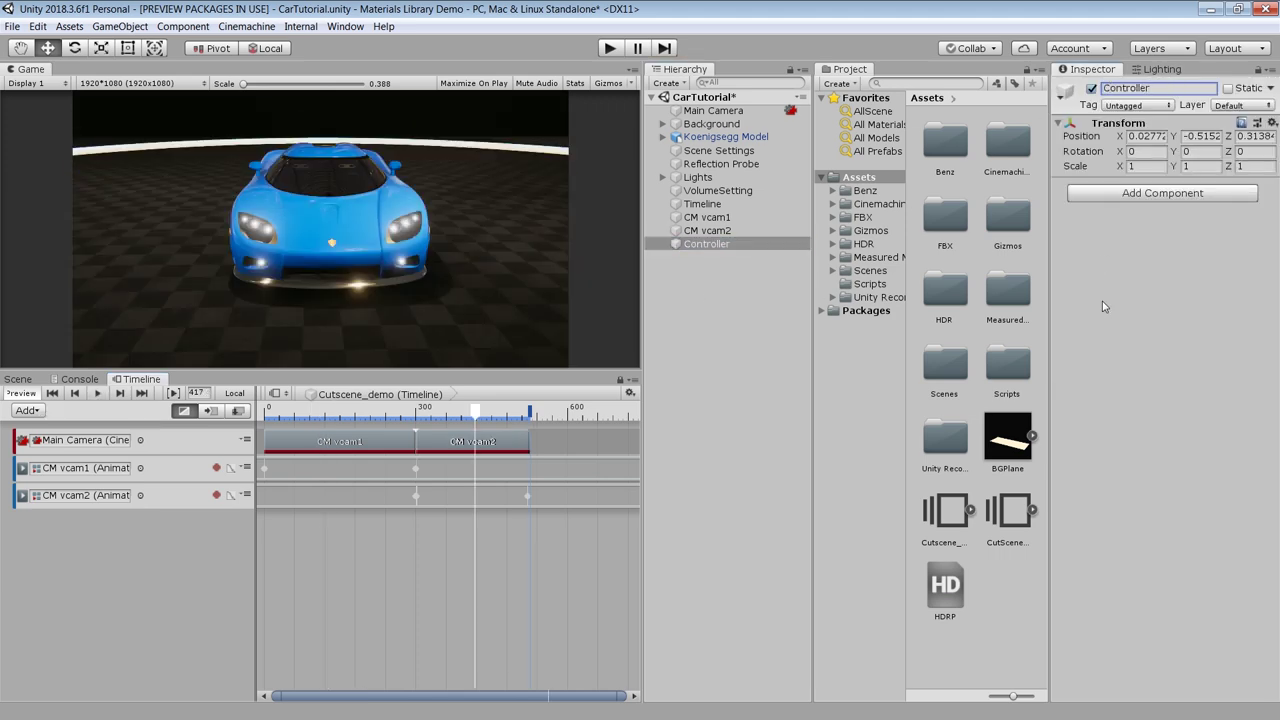
key(Return)
click(870, 284)
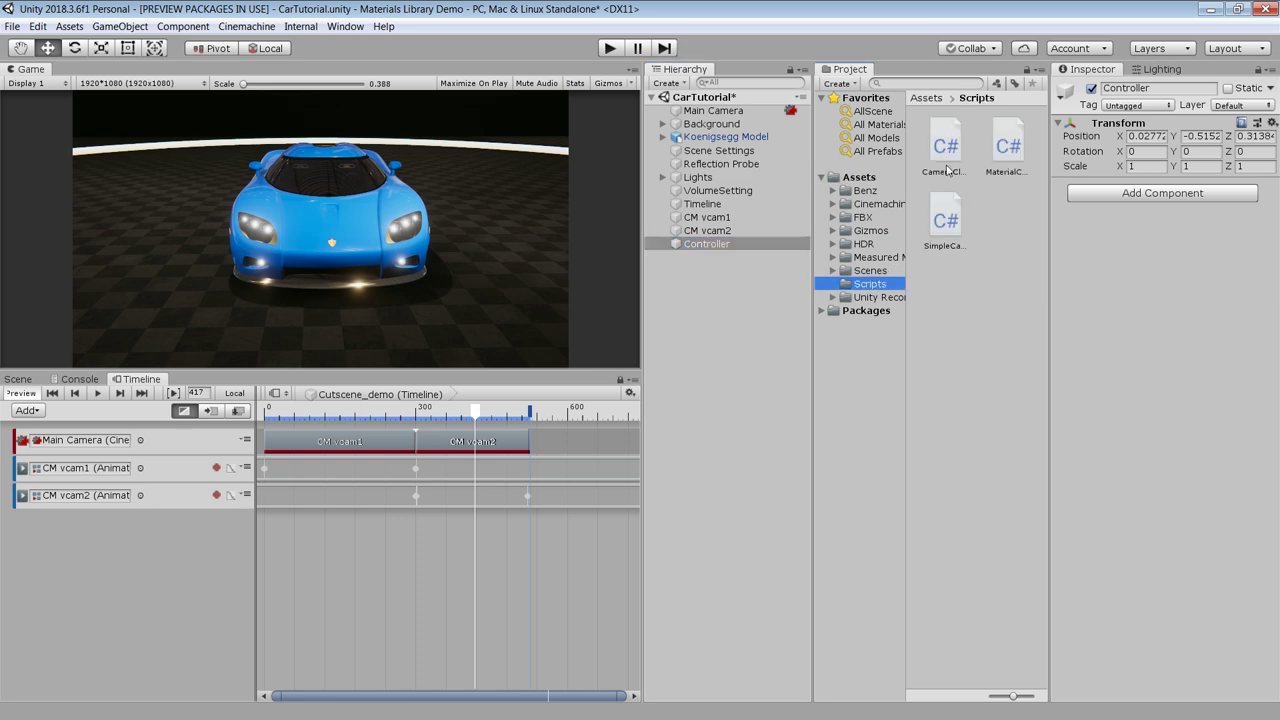
drag(1008, 148, 1086, 314)
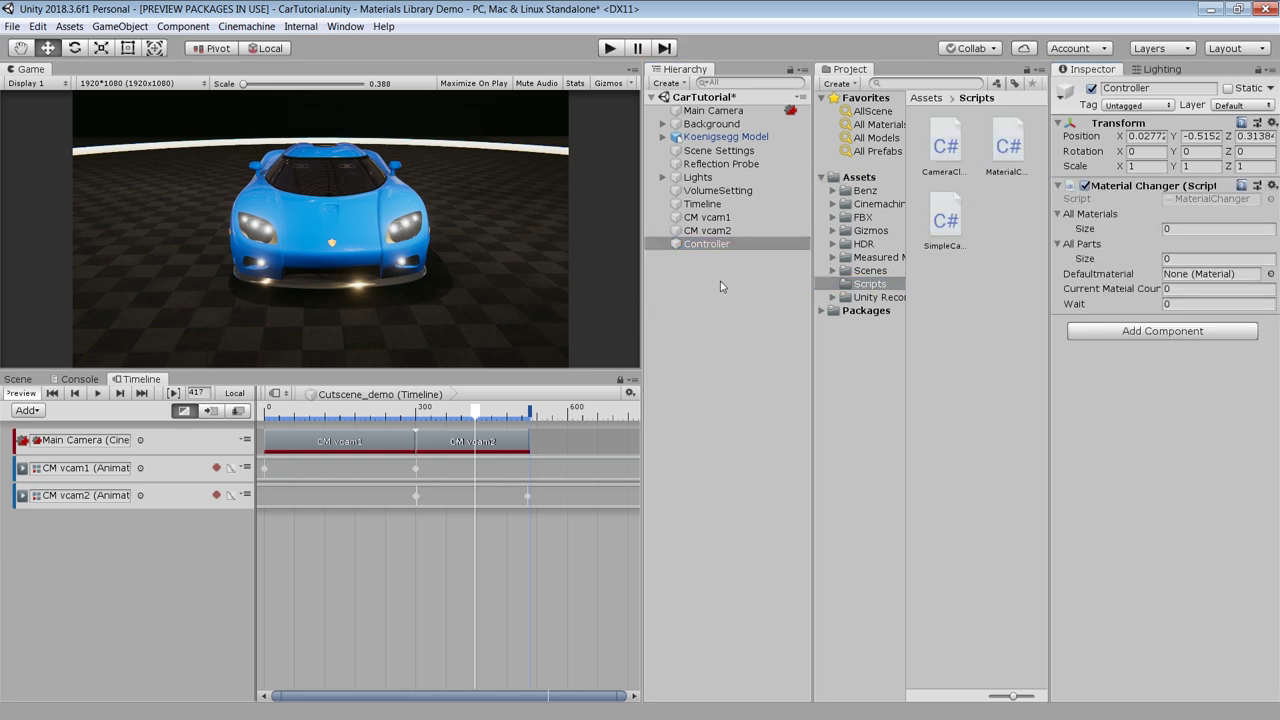
- Set the All Materials size to 4 and fill it with the CarPaint Amber, Aqua, BrightRed and Blue materials
click(1199, 229)
text(4)
key(Return)
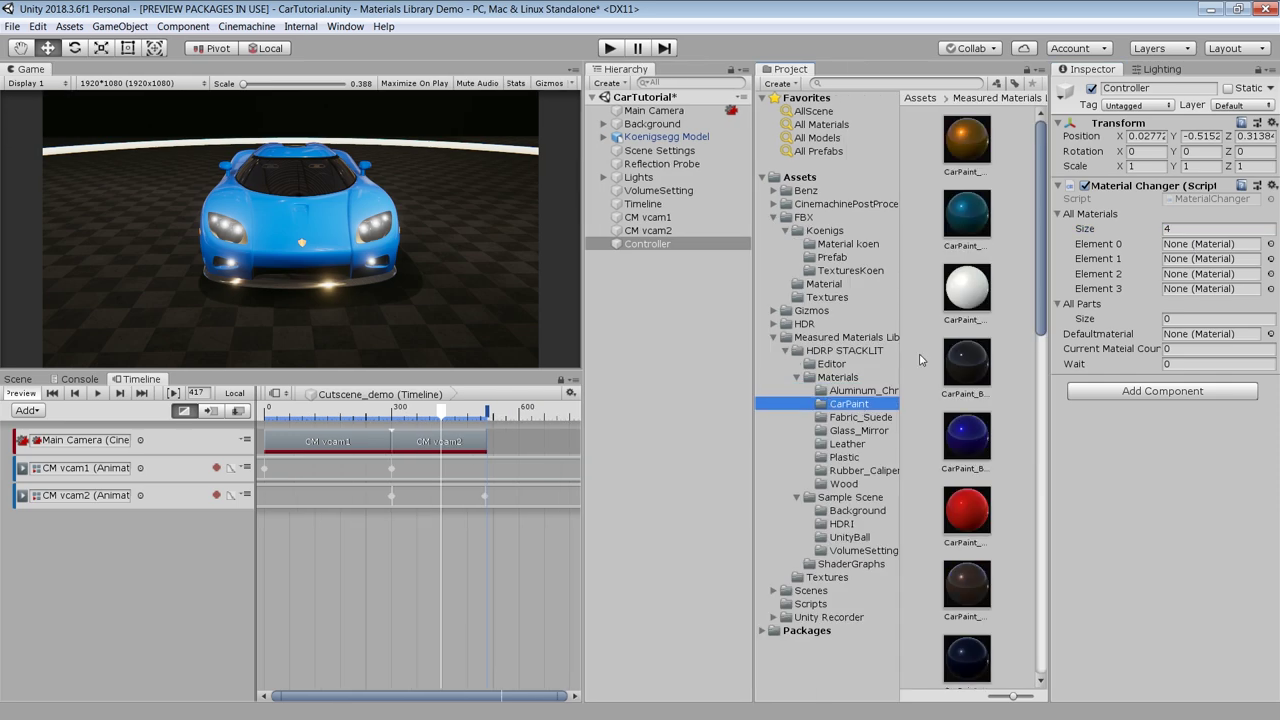
drag(955, 415, 1212, 288)
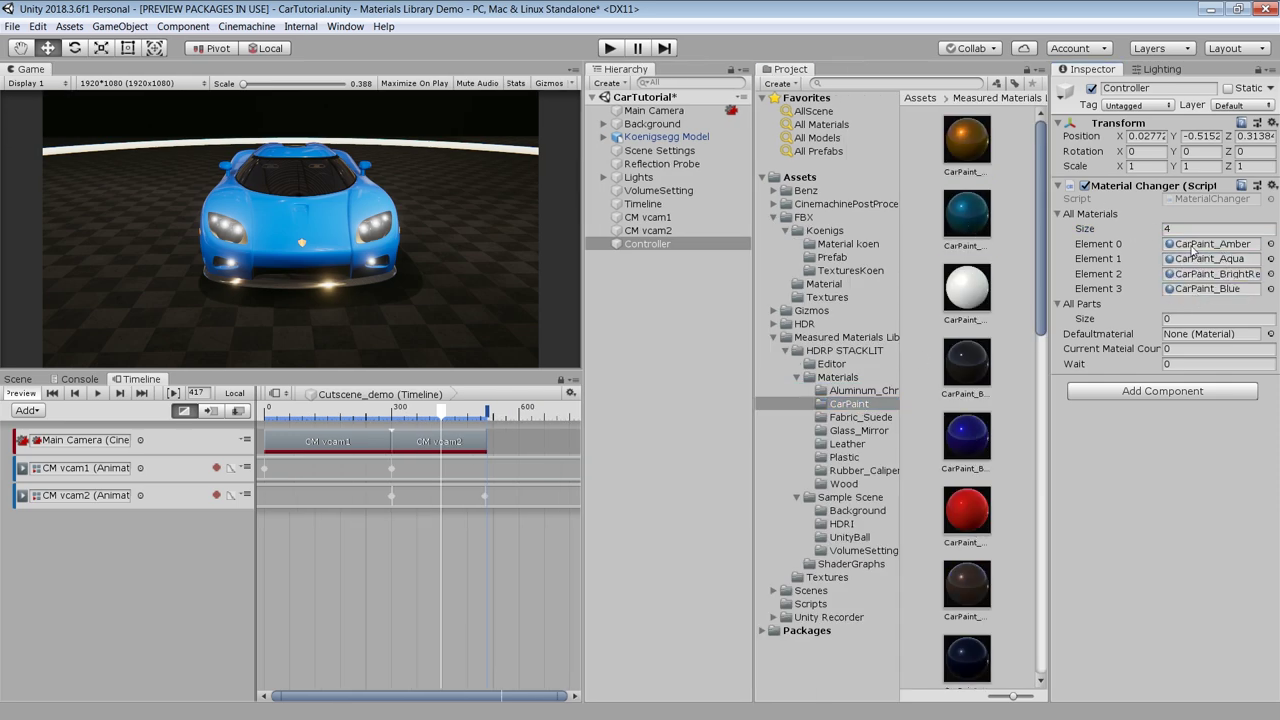
- Set the All Parts size to 1 and locate the car's painted body part in the scene
text(1)
key(Return)
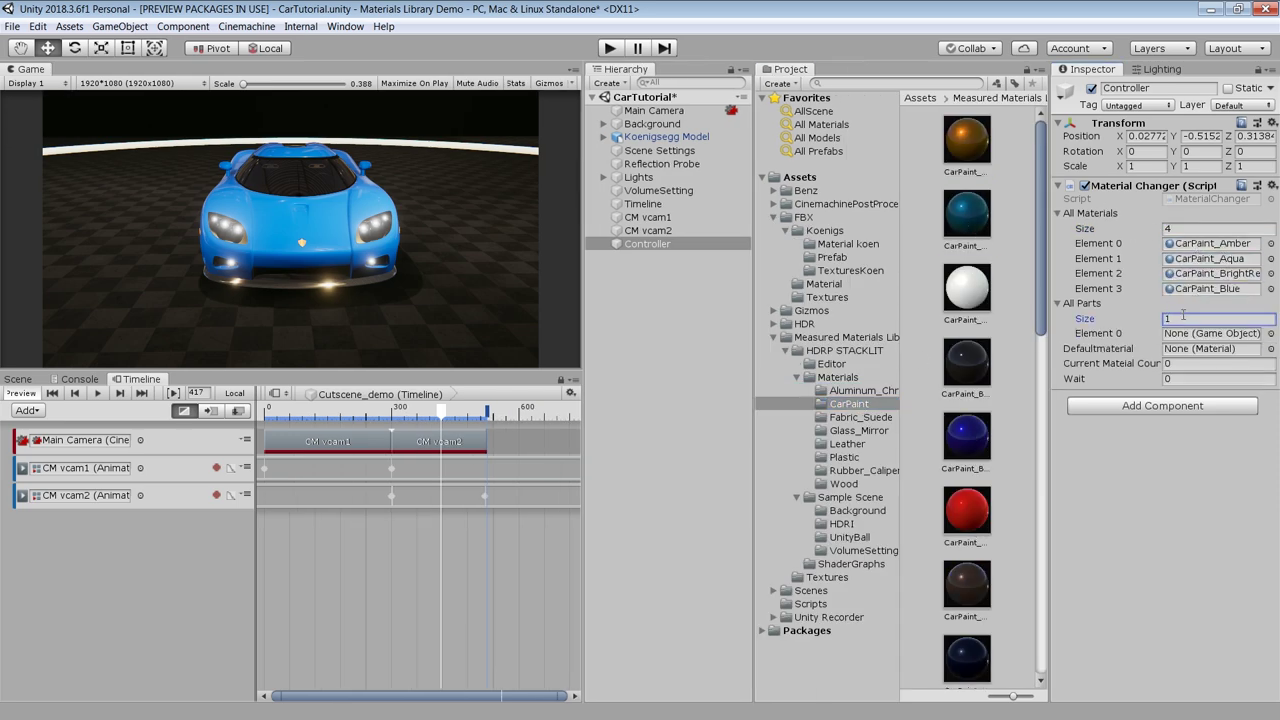
click(18, 379)
key(f)
click(329, 468)
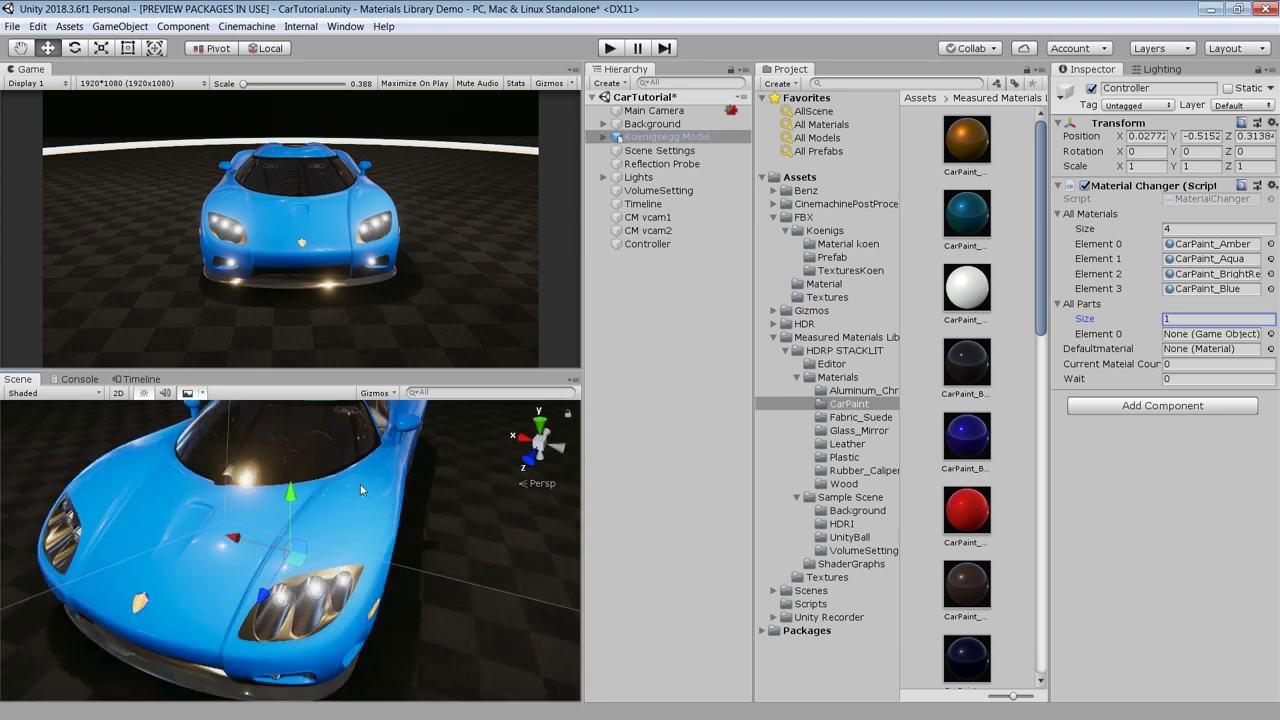
click(604, 137)
click(637, 191)
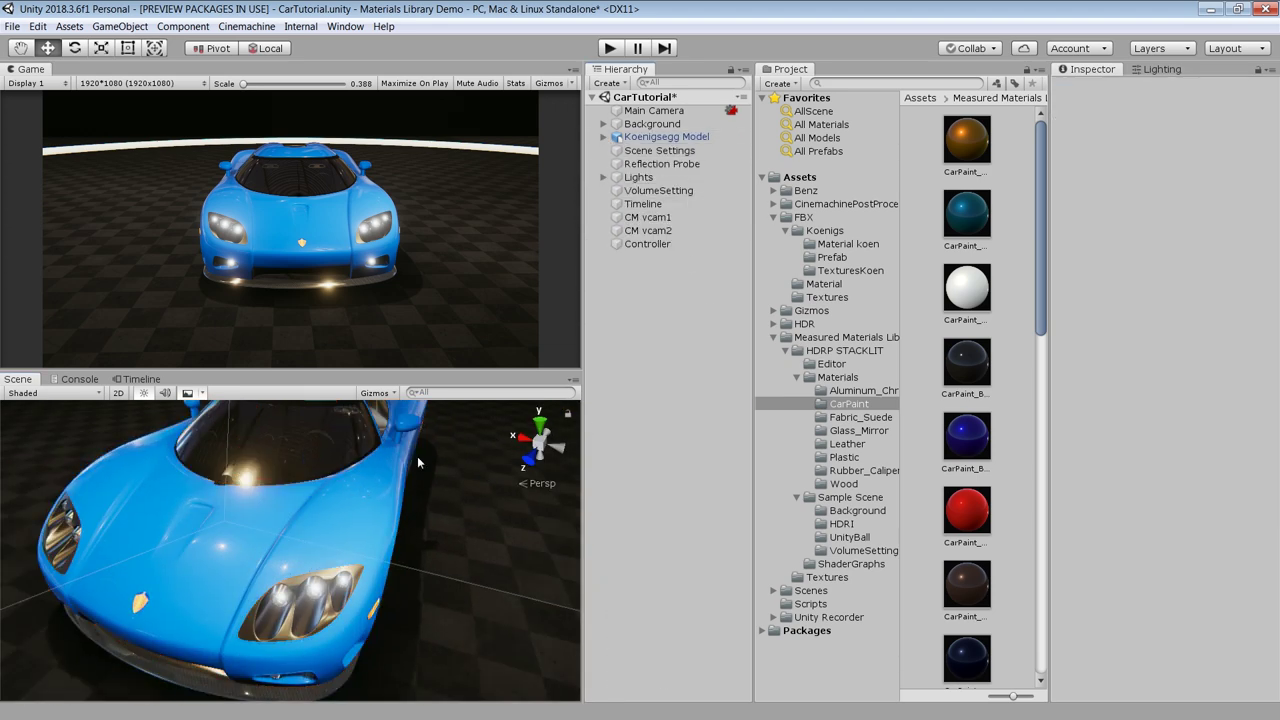
- Assign CarBody as the Controller's All Parts element and replace the first paint material with CarPaint_DarkBlue
click(647, 244)
click(1270, 341)
text(car)
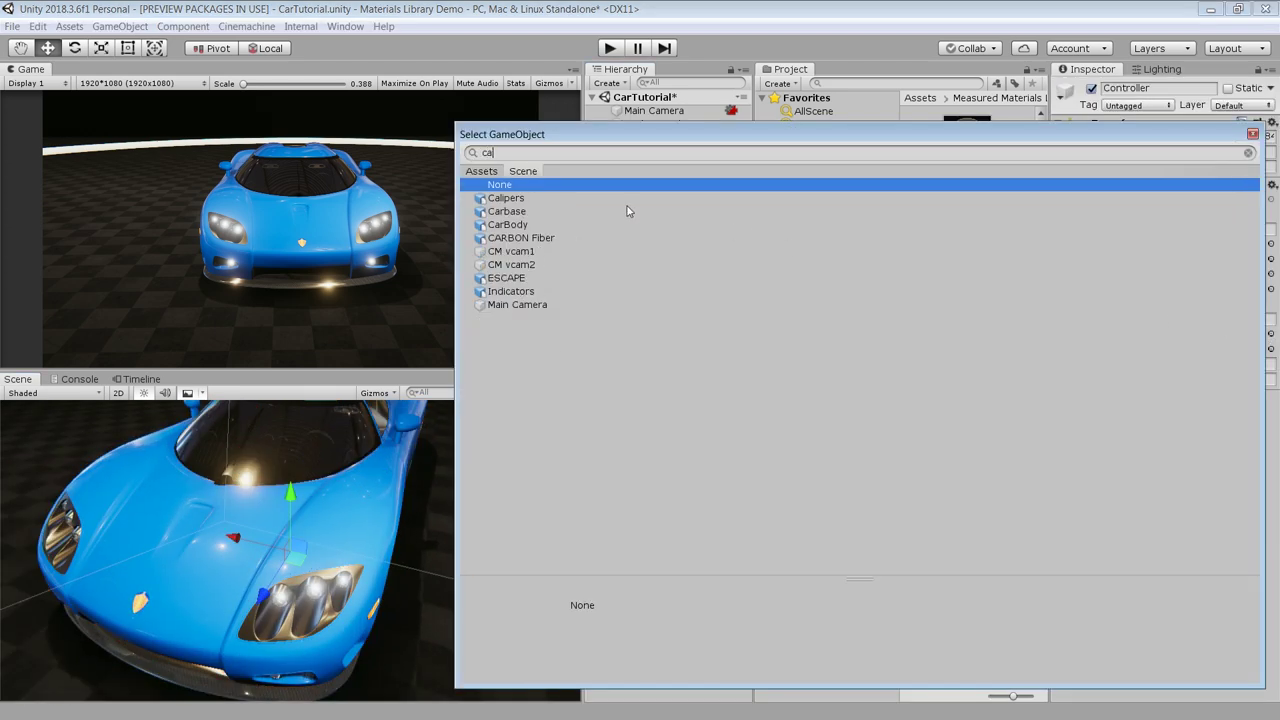
double_click(626, 211)
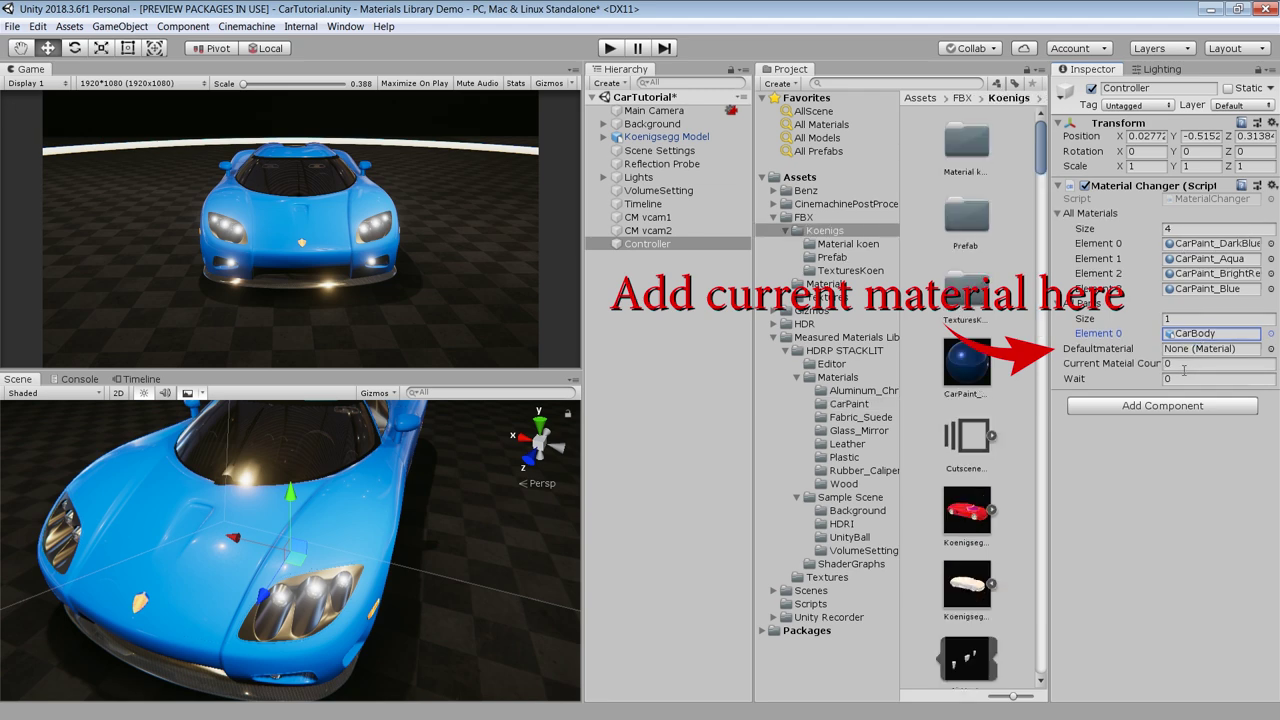
- Set the Material Changer's Wait to 0.5, and run the scene briefly to test the paint changes
click(1186, 378)
text(0.5)
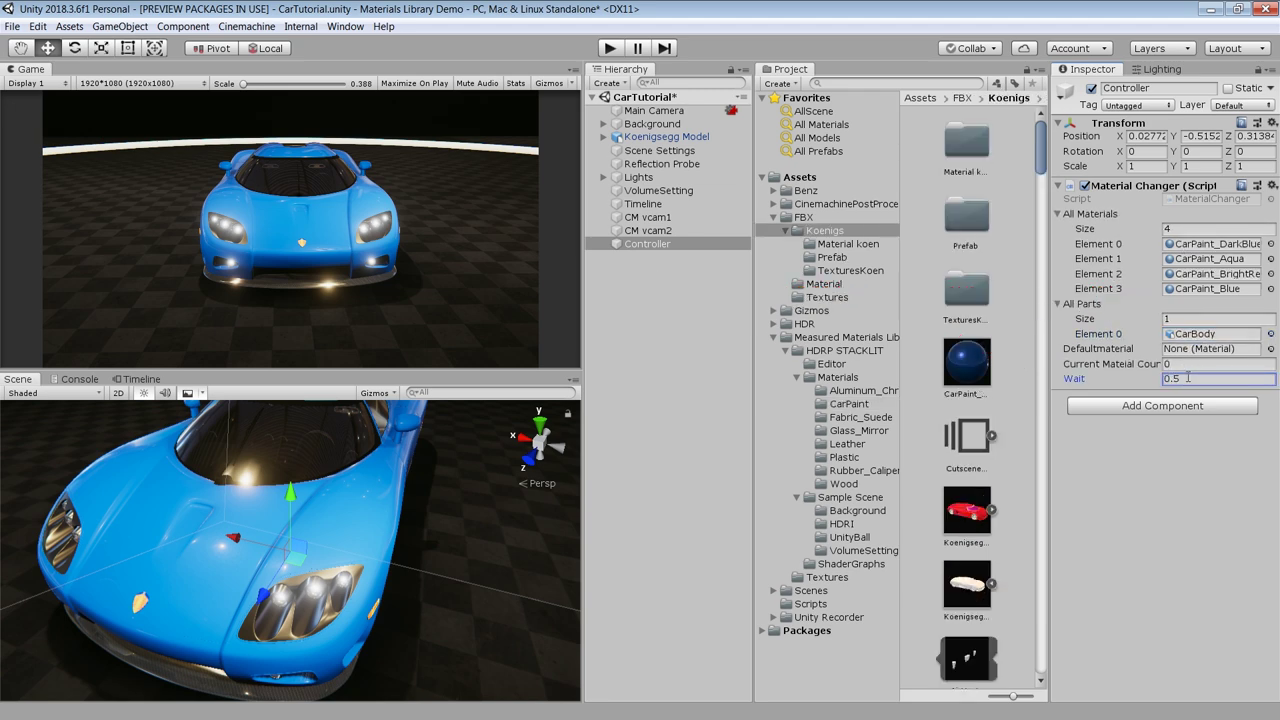
click(142, 379)
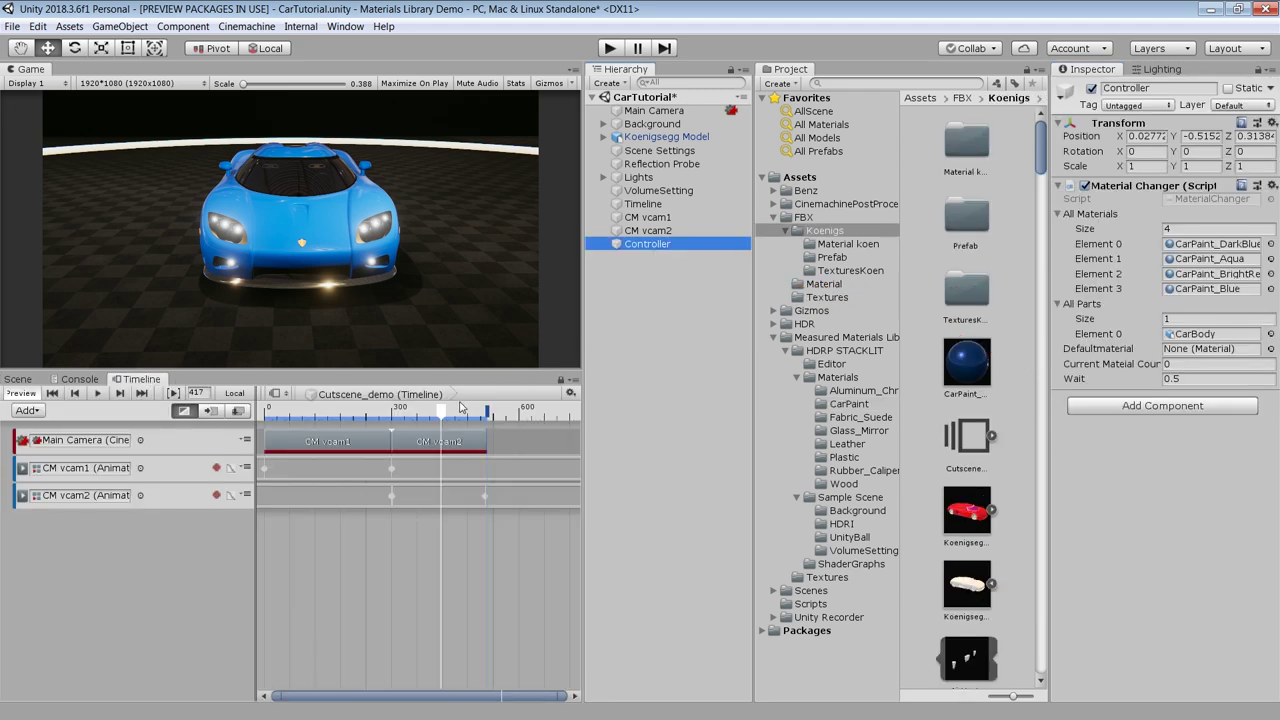
click(610, 48)
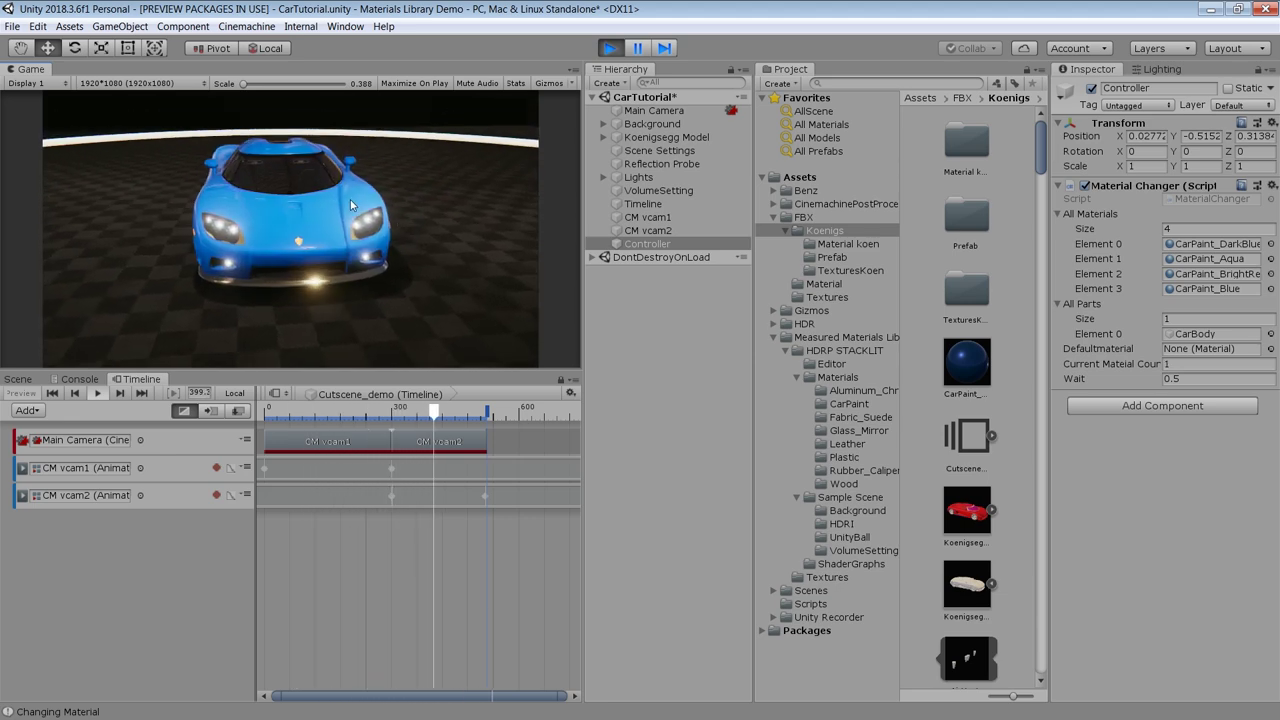
click(610, 48)
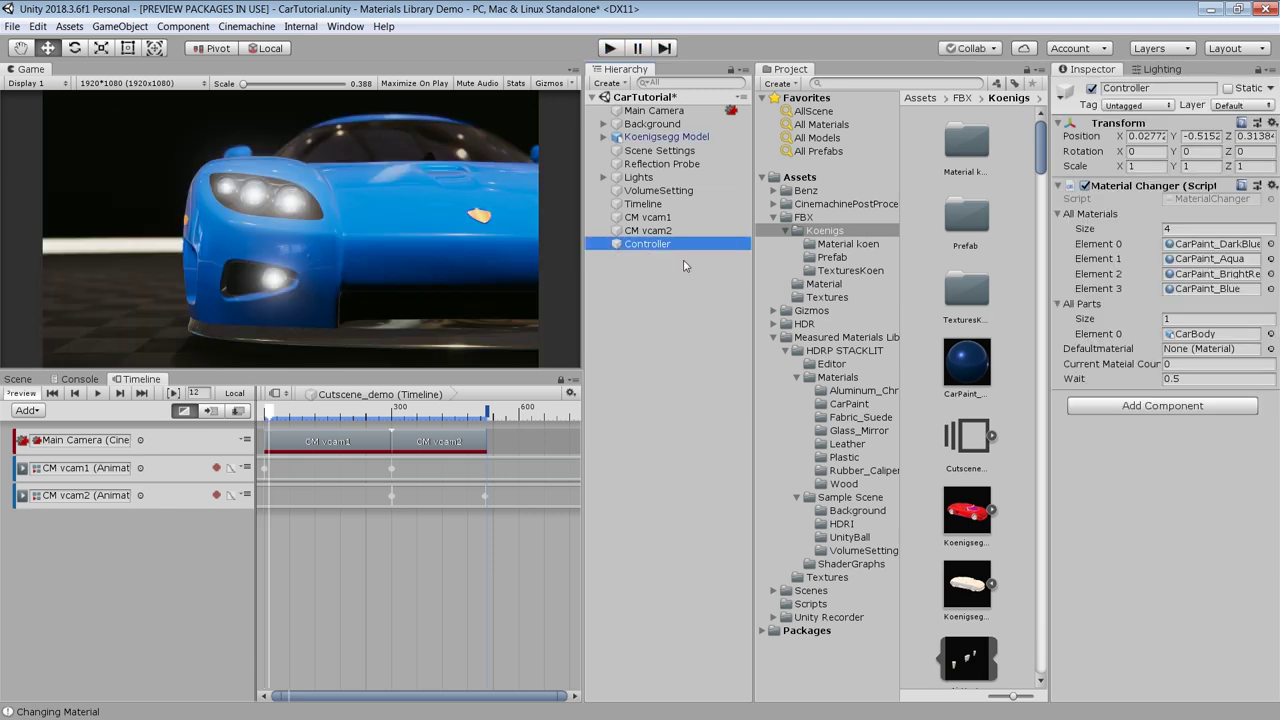
- Add an activation track for the Controller with its Active clip spanning frames 300 to 526, and return the playhead to frame 0
right_click(186, 571)
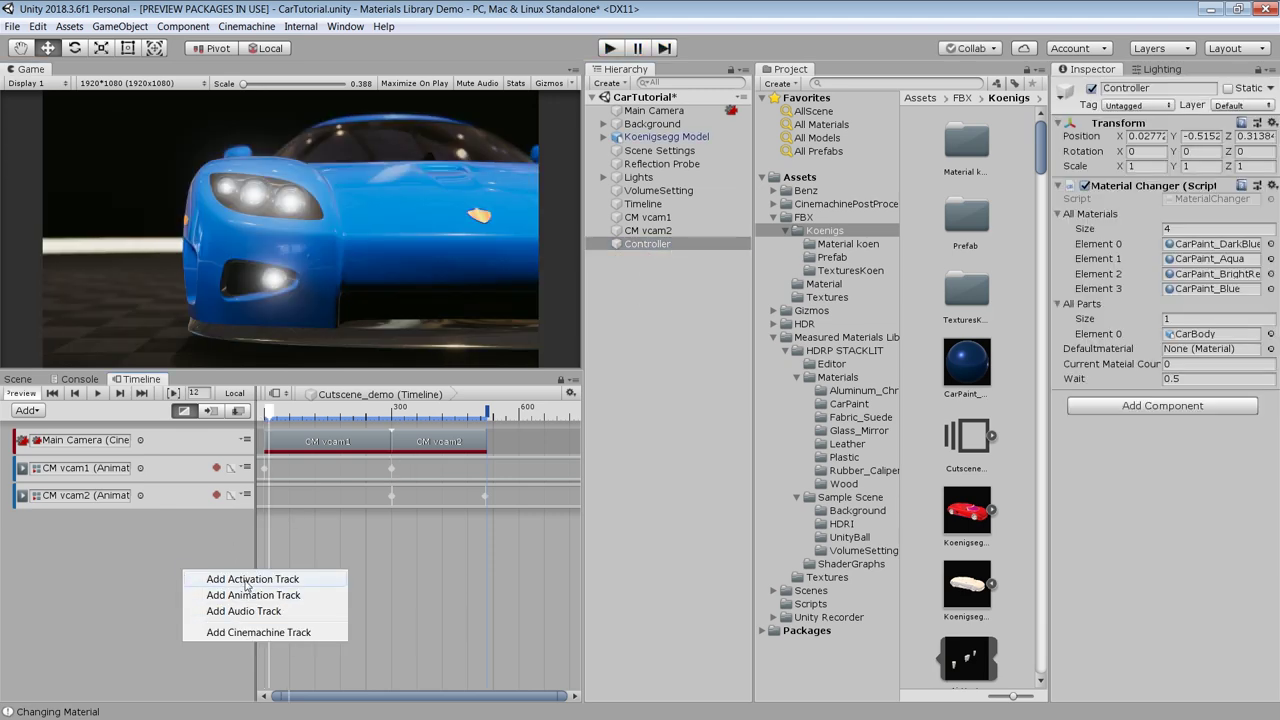
click(264, 580)
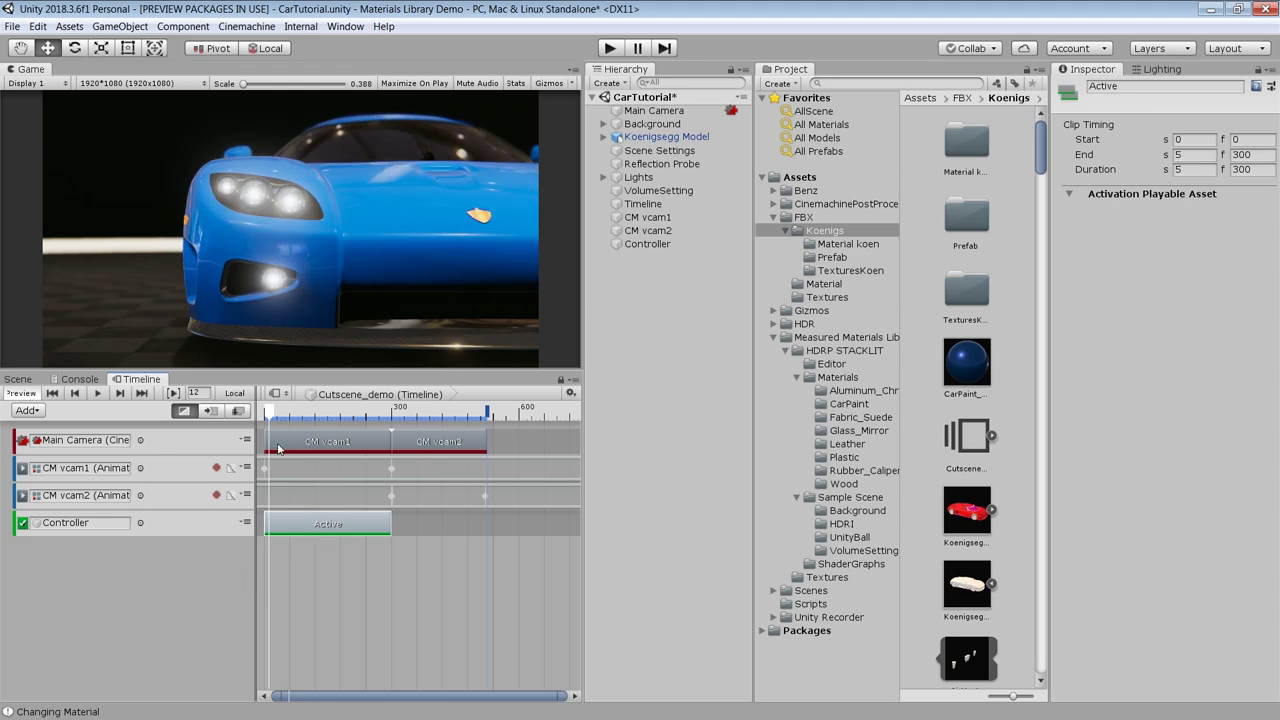
drag(316, 527, 487, 521)
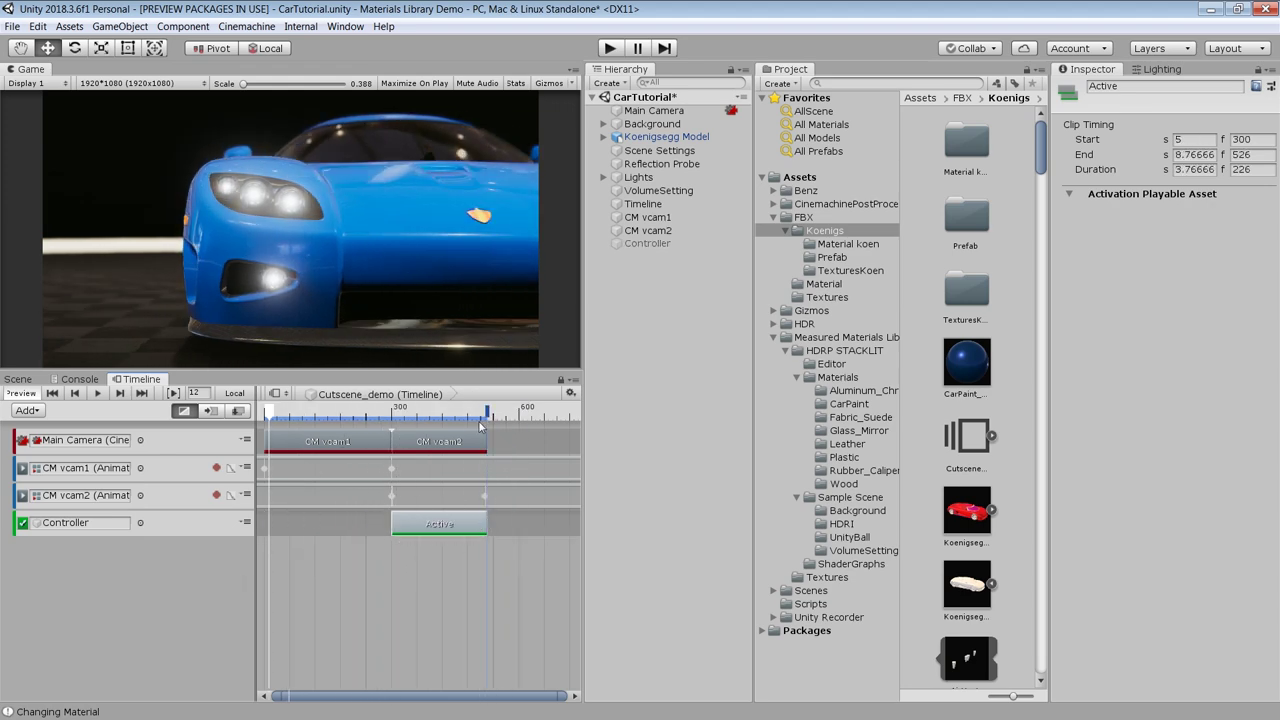
drag(453, 410, 274, 441)
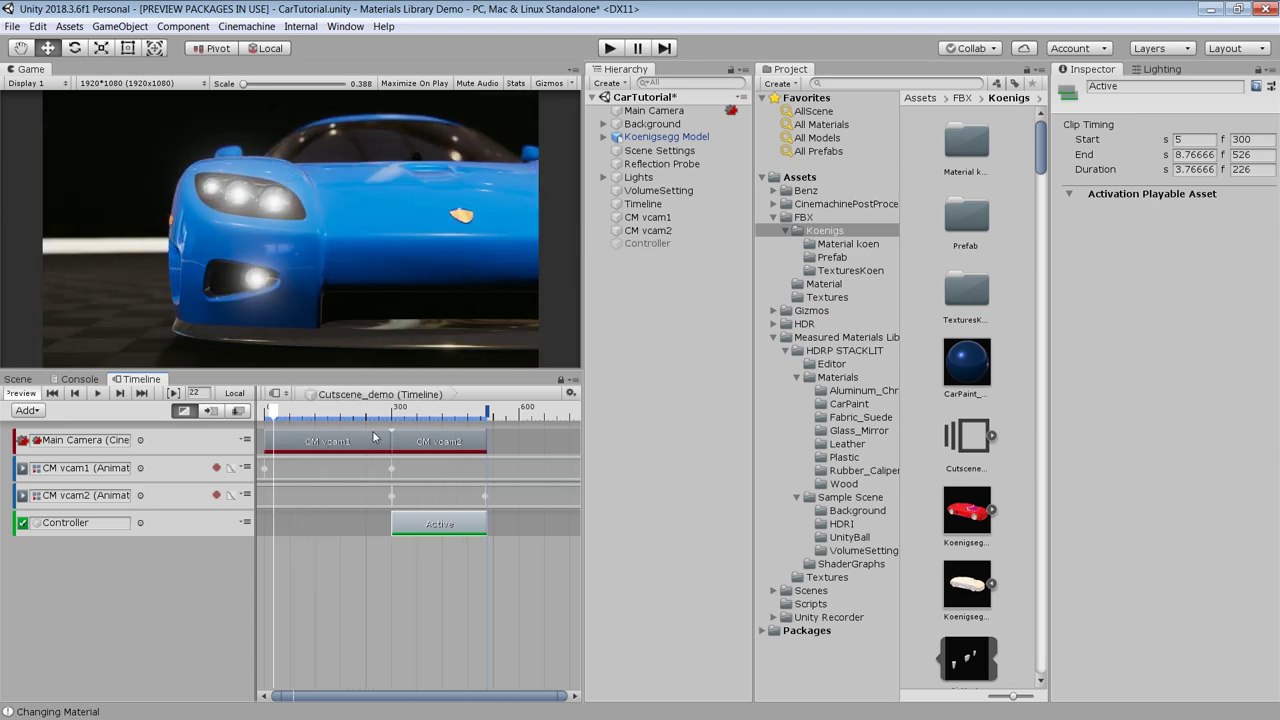
drag(287, 420, 262, 428)
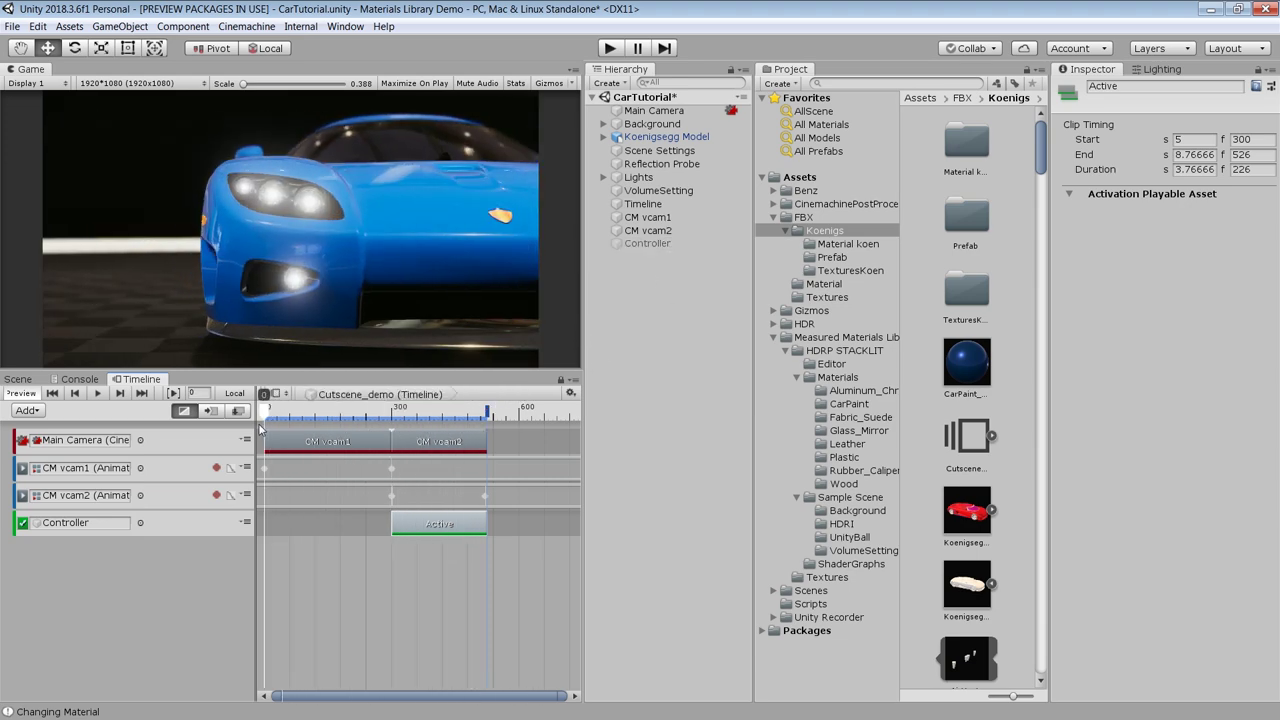
- Save the scene and run the cutscene with Maximize On Play enabled to review the paint changes, stopping playback at the end
click(654, 340)
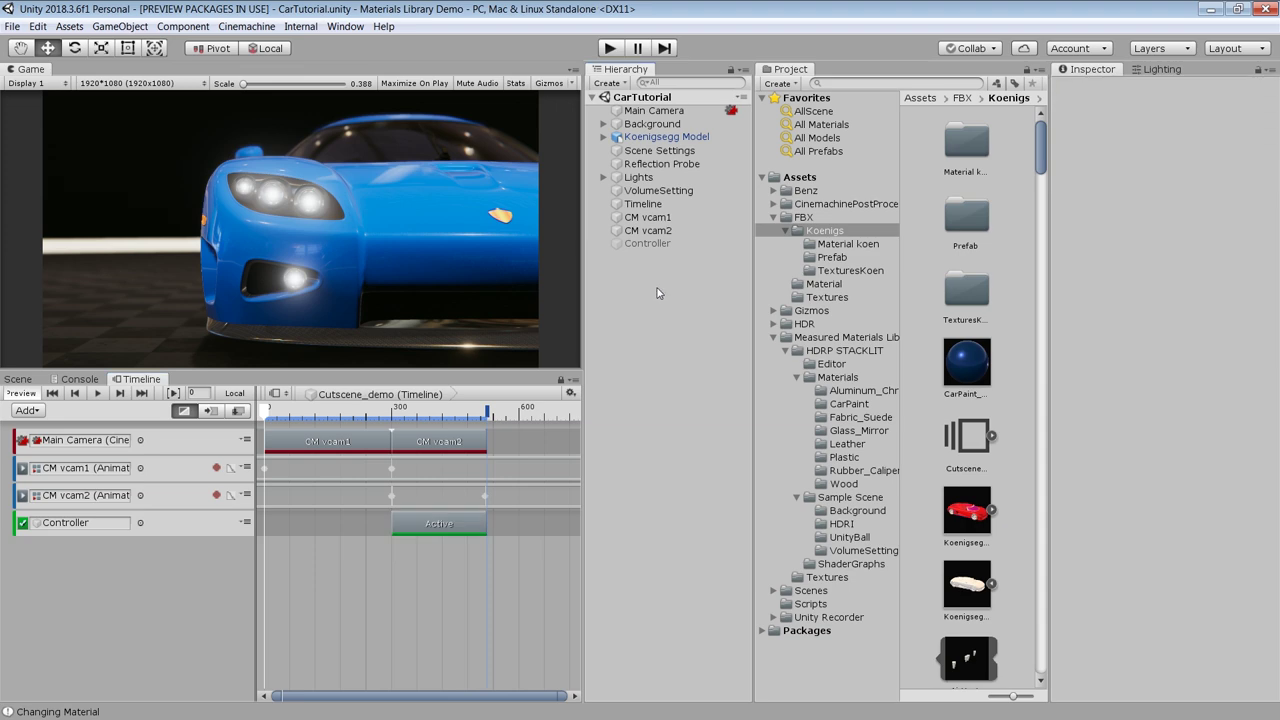
click(610, 48)
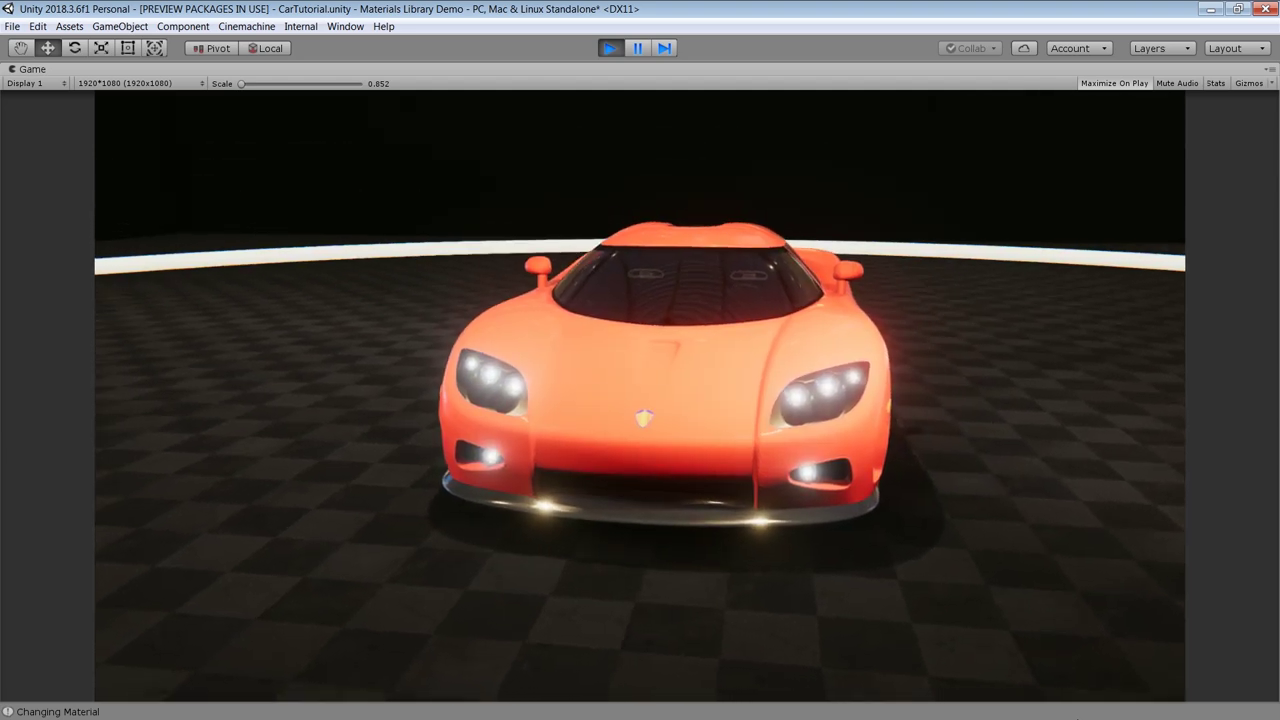
key(ctrl+p)
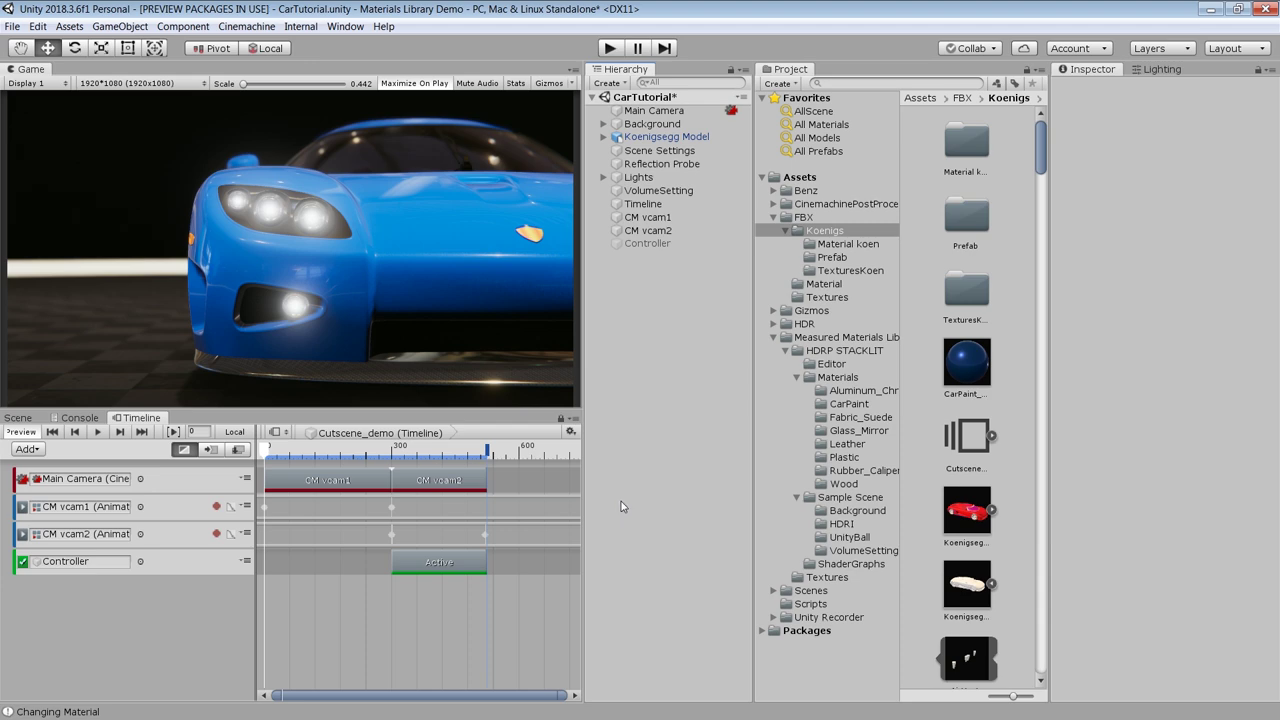
- Keep the timeline ruler in frames and move the playhead to the end of the cutscene to check its last frame
click(570, 432)
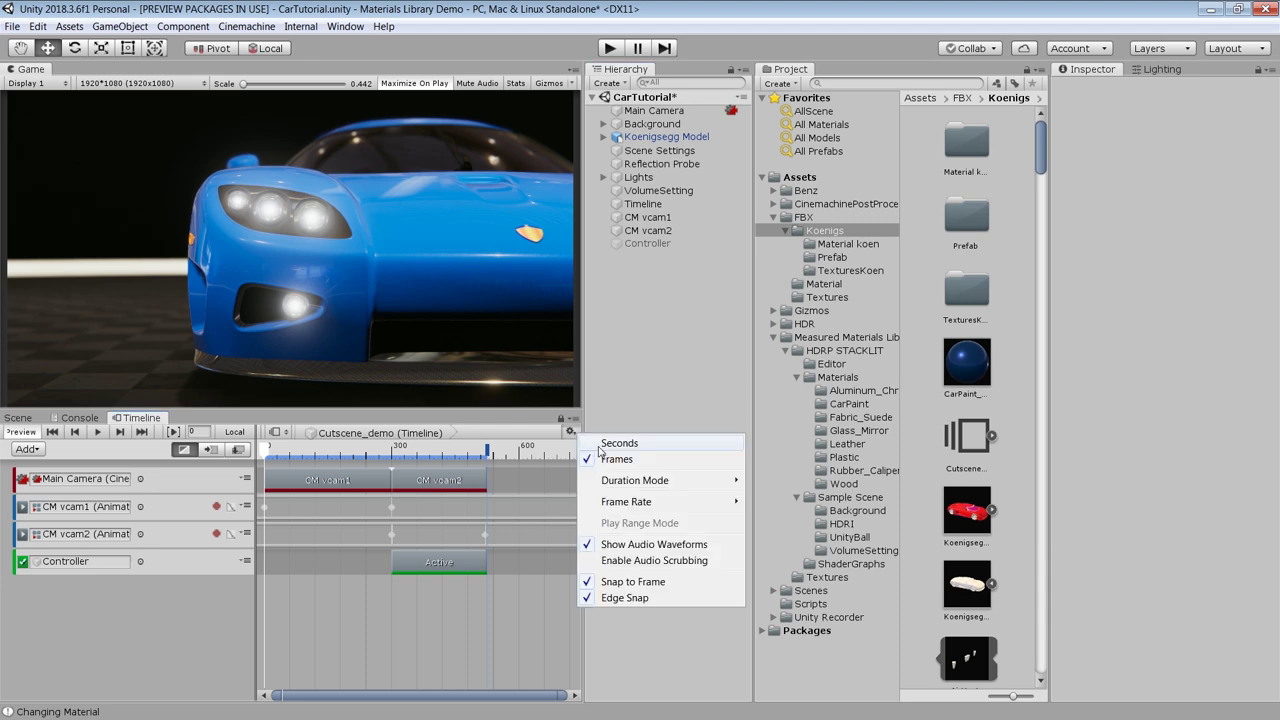
click(614, 459)
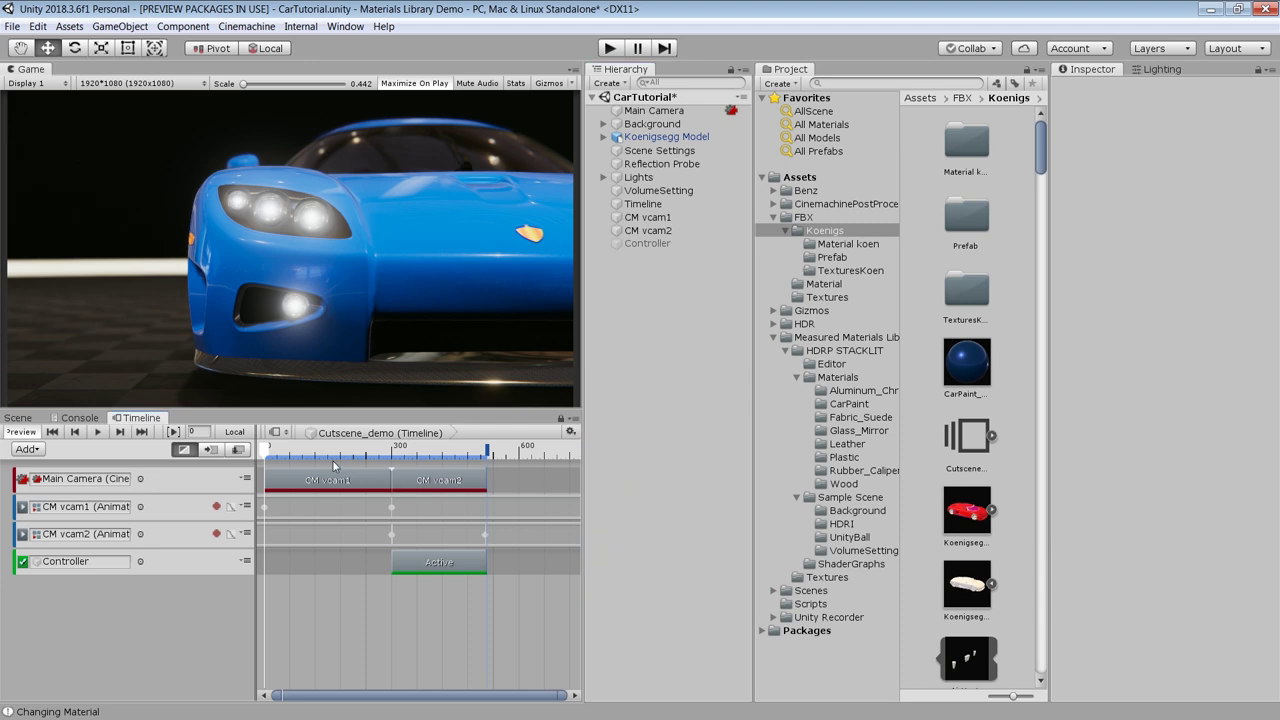
click(146, 433)
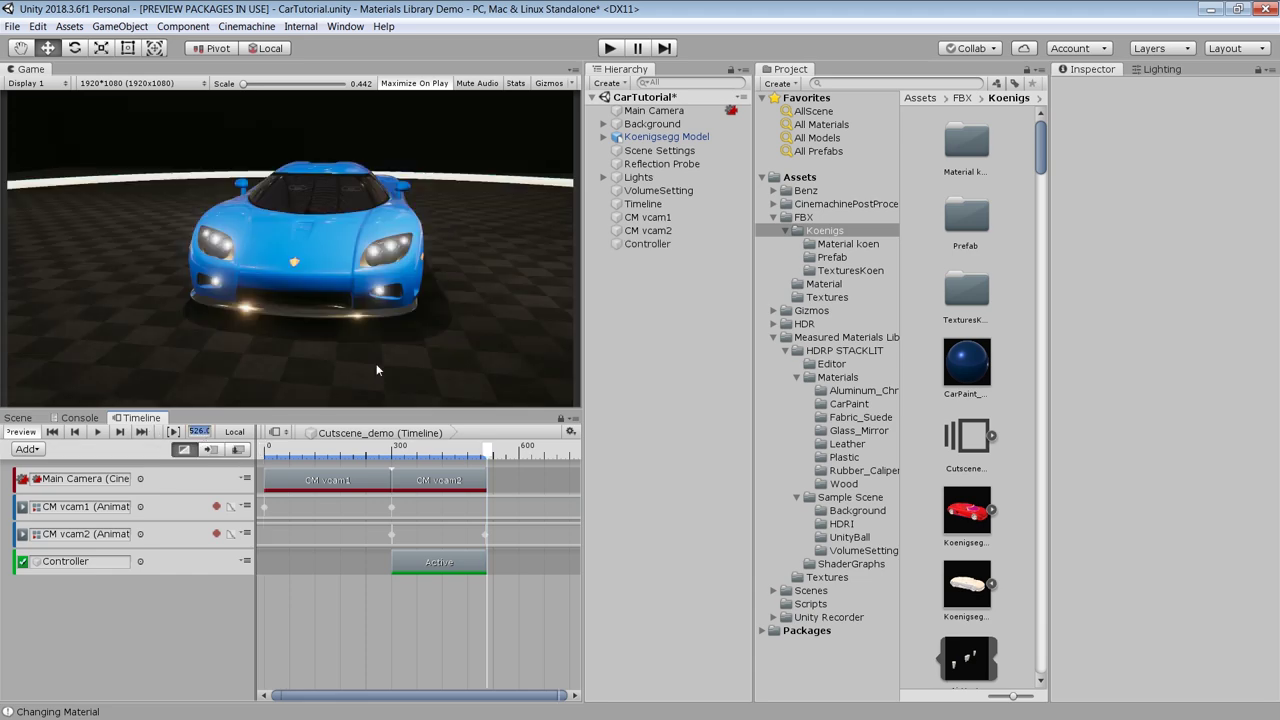
- Open the Recorder window and set the Record Mode to Frame Interval, from frame 0 to 526
click(349, 27)
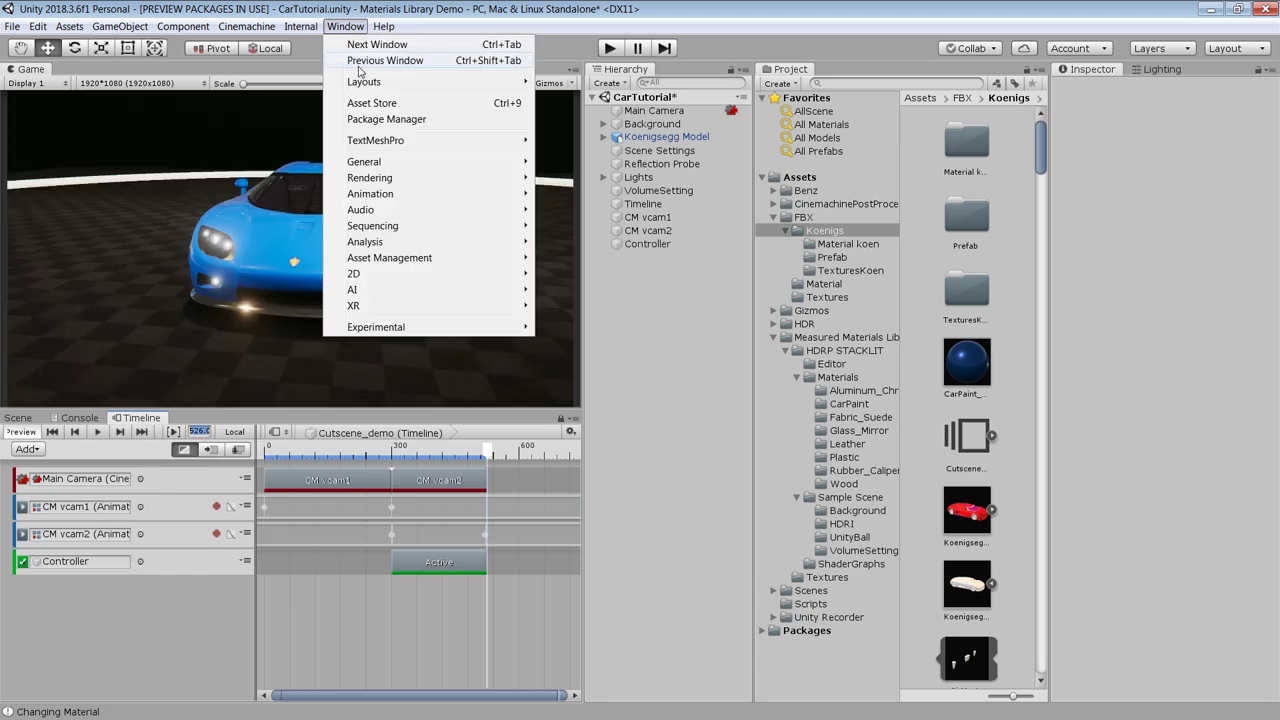
mouse_move(388, 163)
mouse_move(652, 306)
click(748, 307)
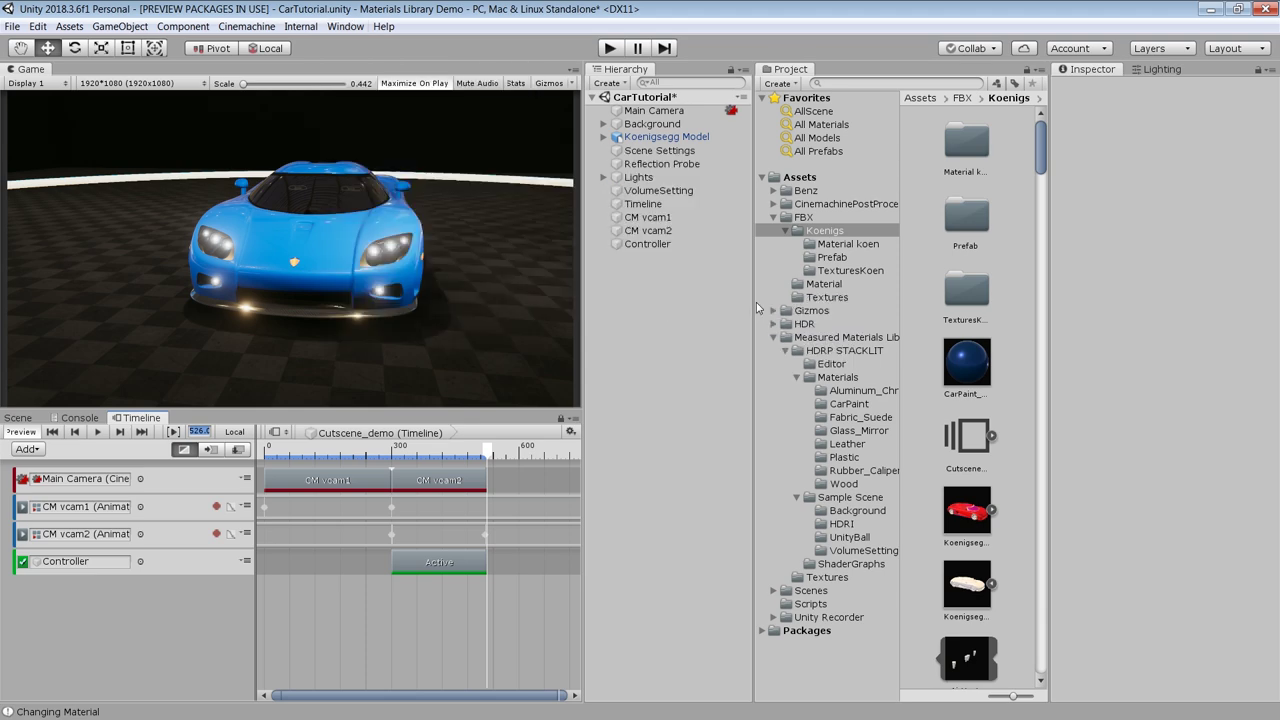
click(831, 198)
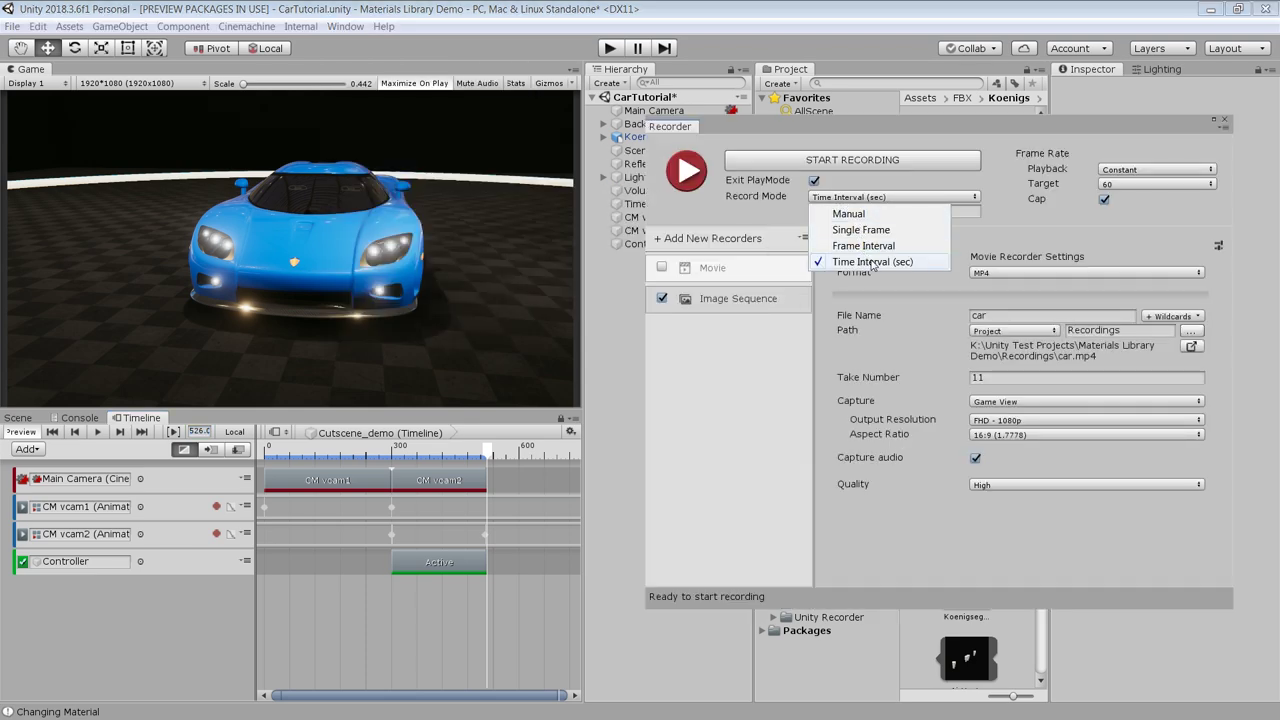
click(864, 245)
click(868, 211)
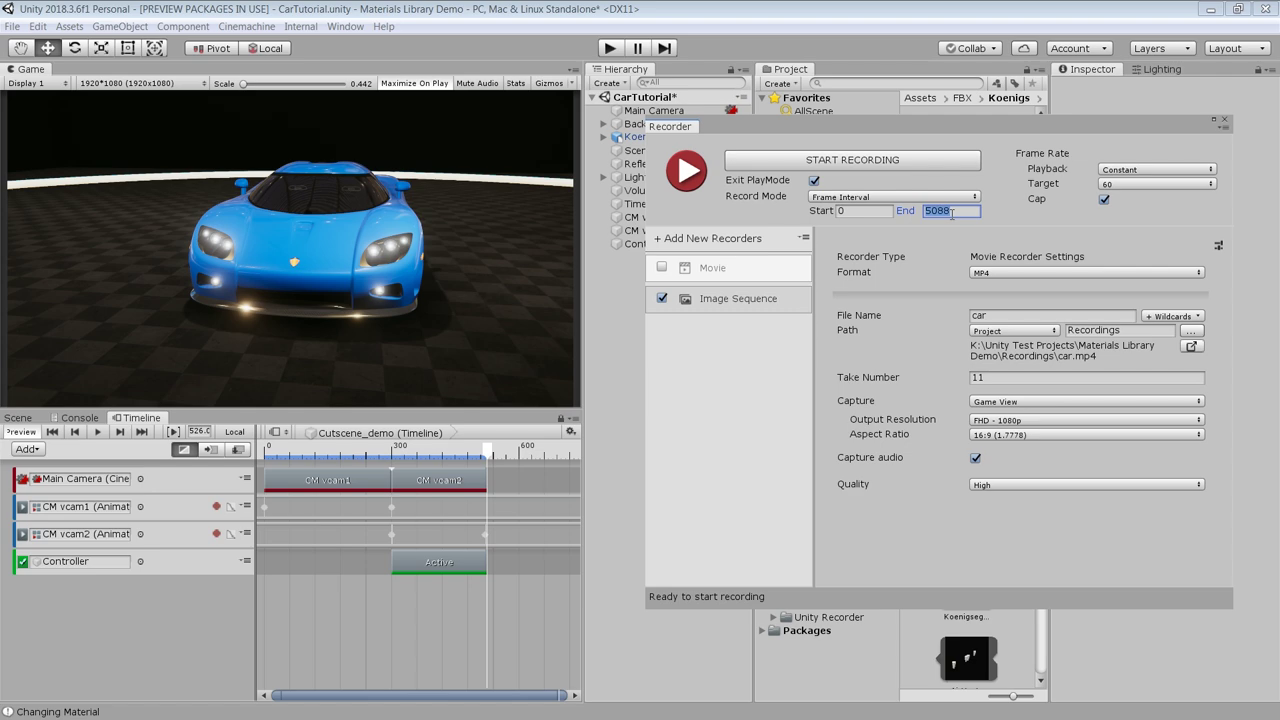
click(1157, 184)
click(737, 330)
- Delete the existing Image Sequence and Movie recorders from the recorder list
click(733, 300)
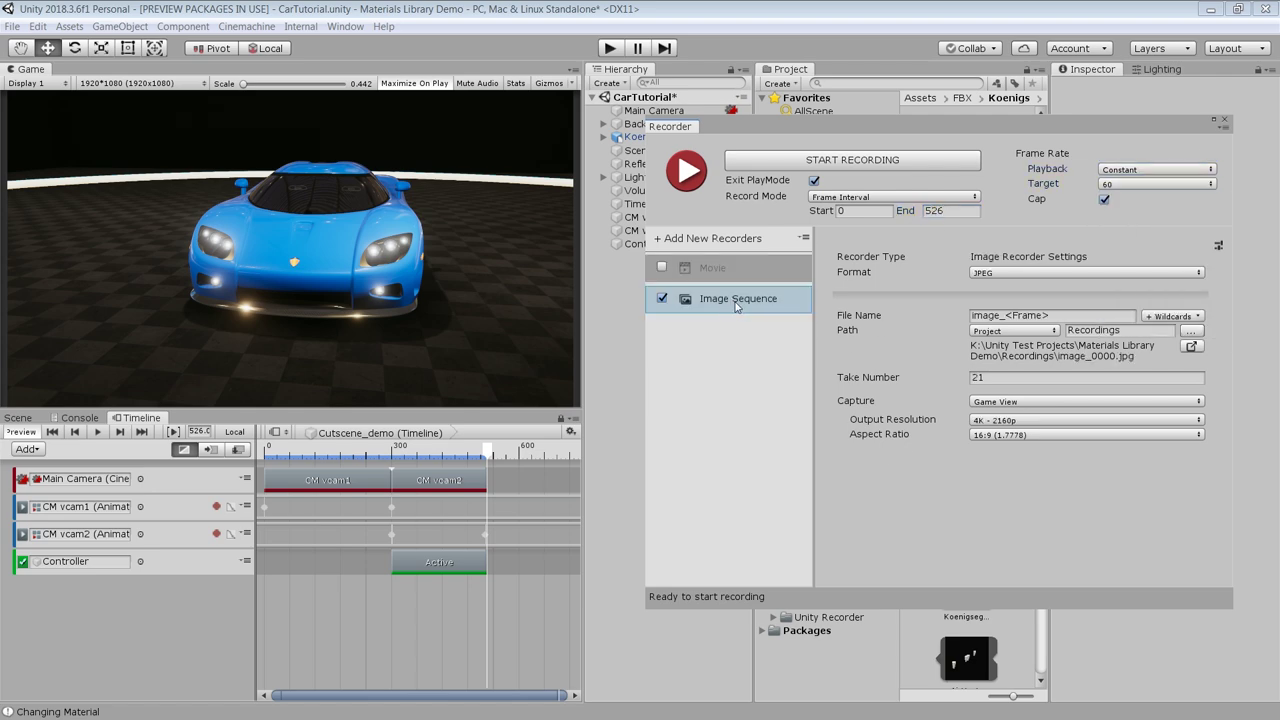
key(Delete)
click(686, 394)
key(Delete)
click(686, 394)
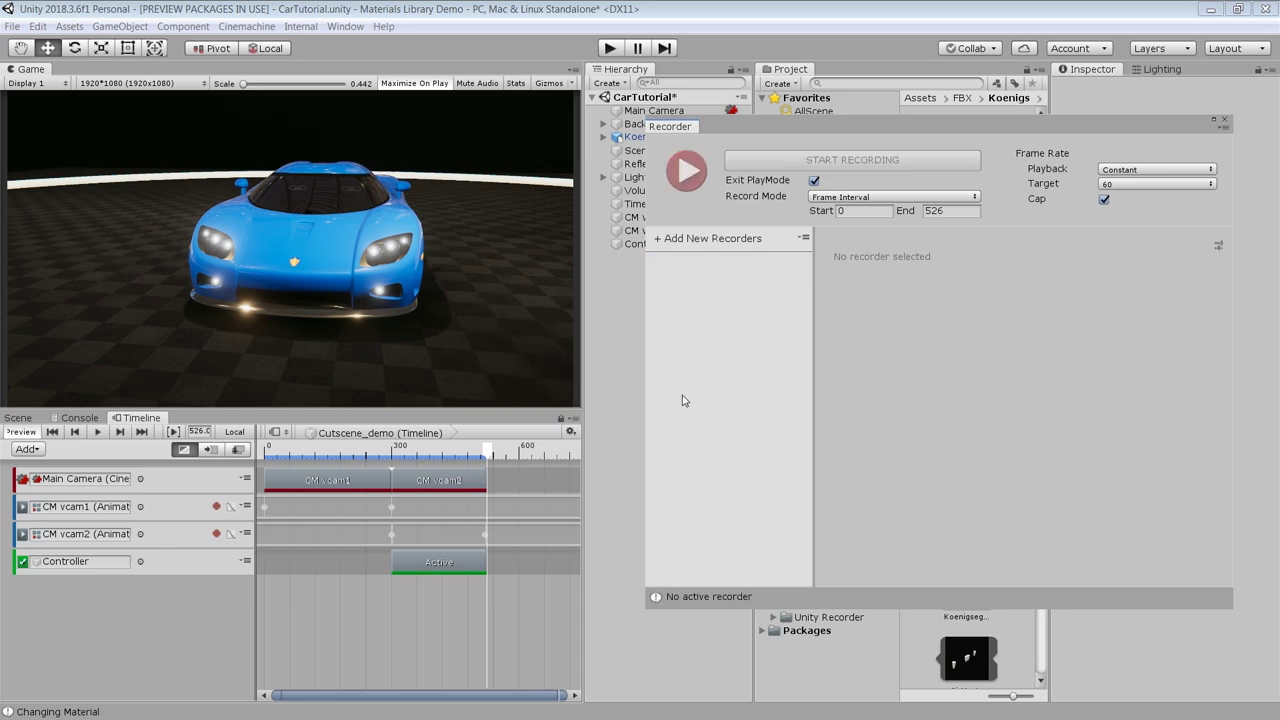
- Add an Image Sequence recorder with an output resolution of FHD - 1080p and a 16:9 aspect ratio
click(712, 240)
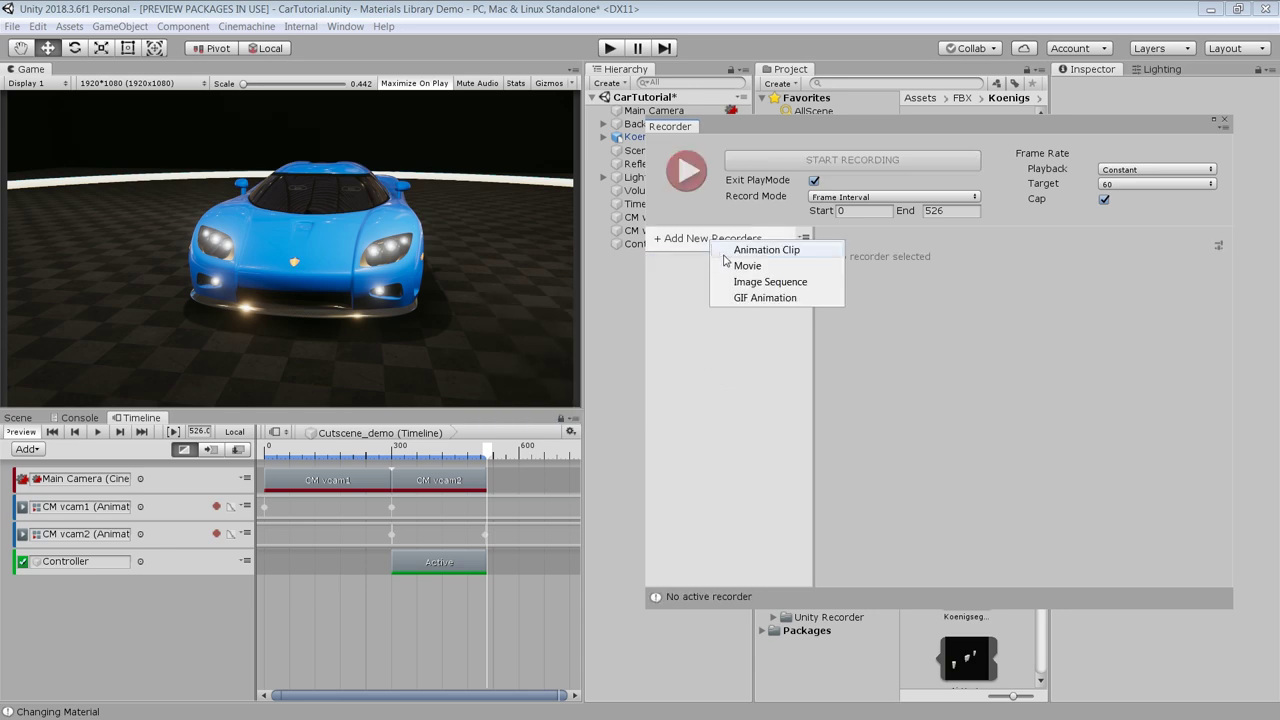
click(770, 283)
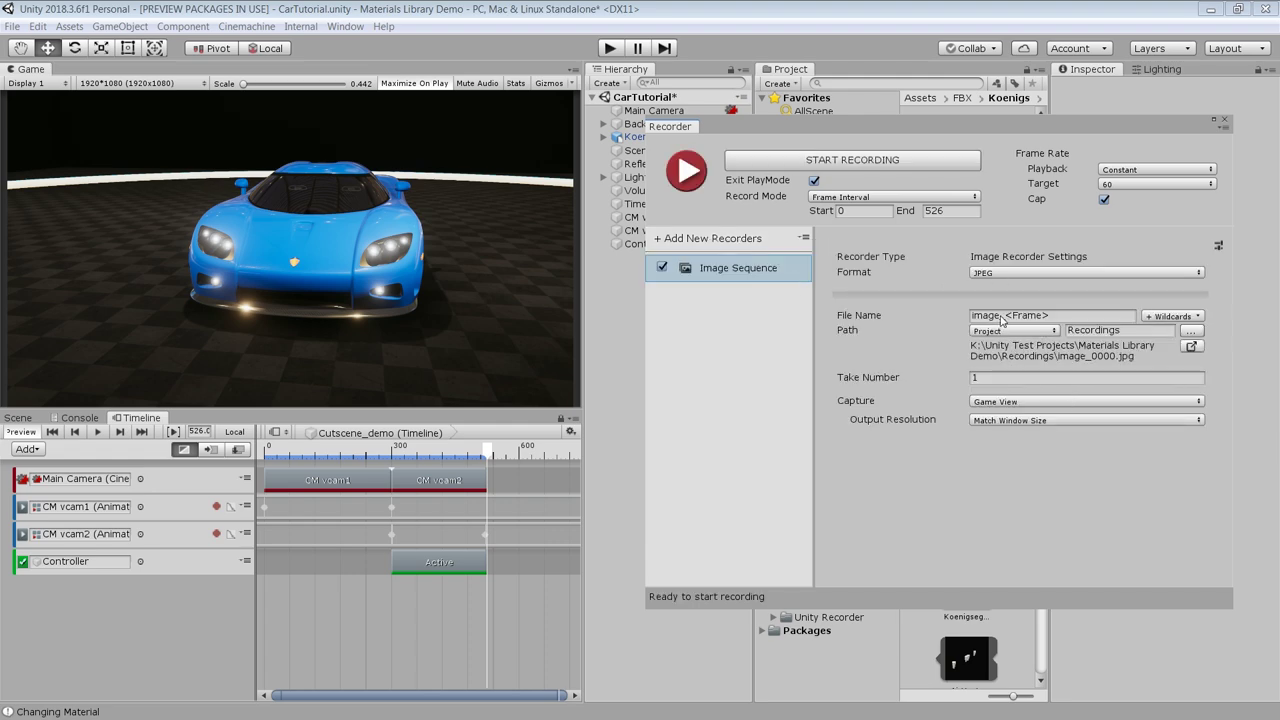
click(1021, 417)
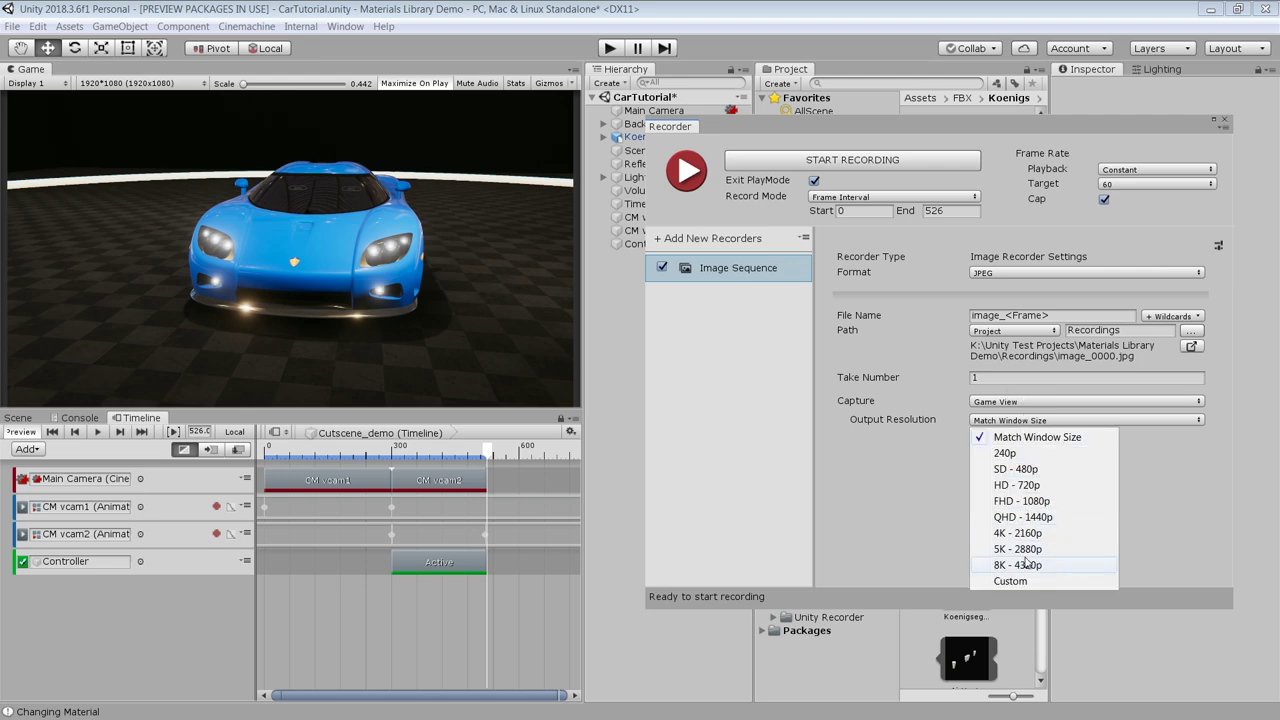
click(1041, 502)
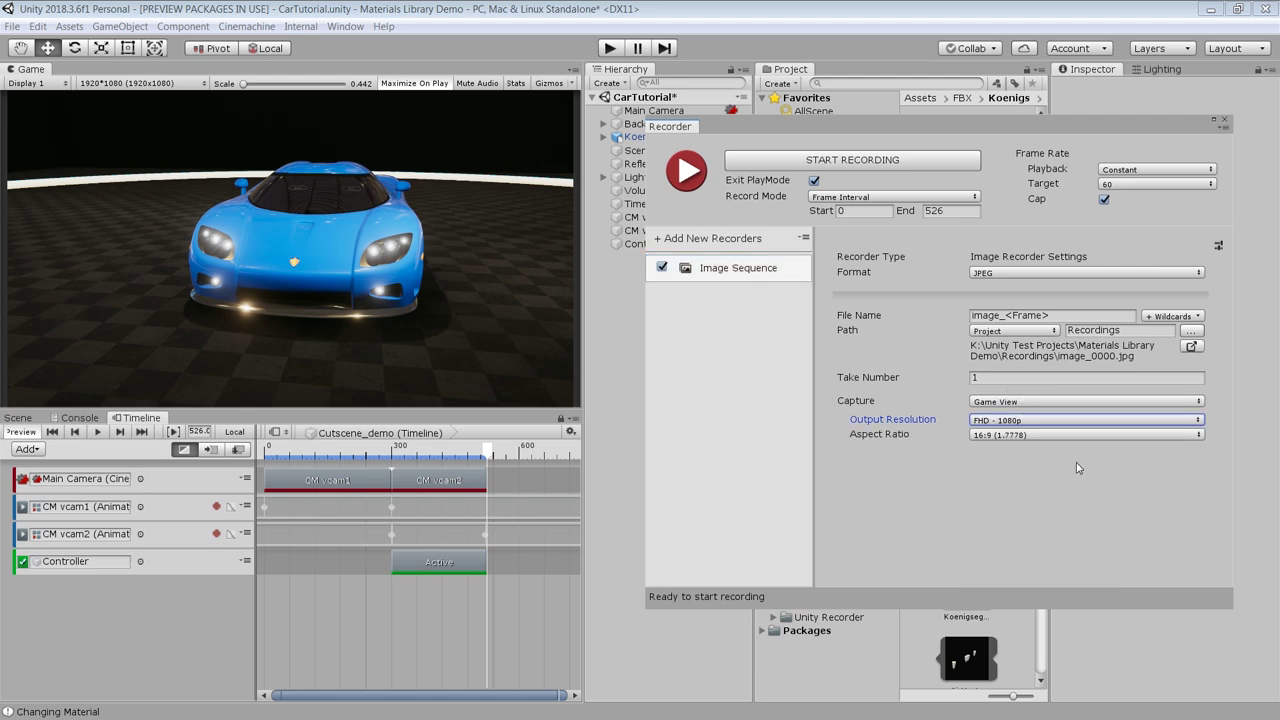
click(1024, 436)
click(1018, 467)
- Record the cutscene as an image sequence, and open the Recordings folder to review the rendered frames through to the last one
click(851, 162)
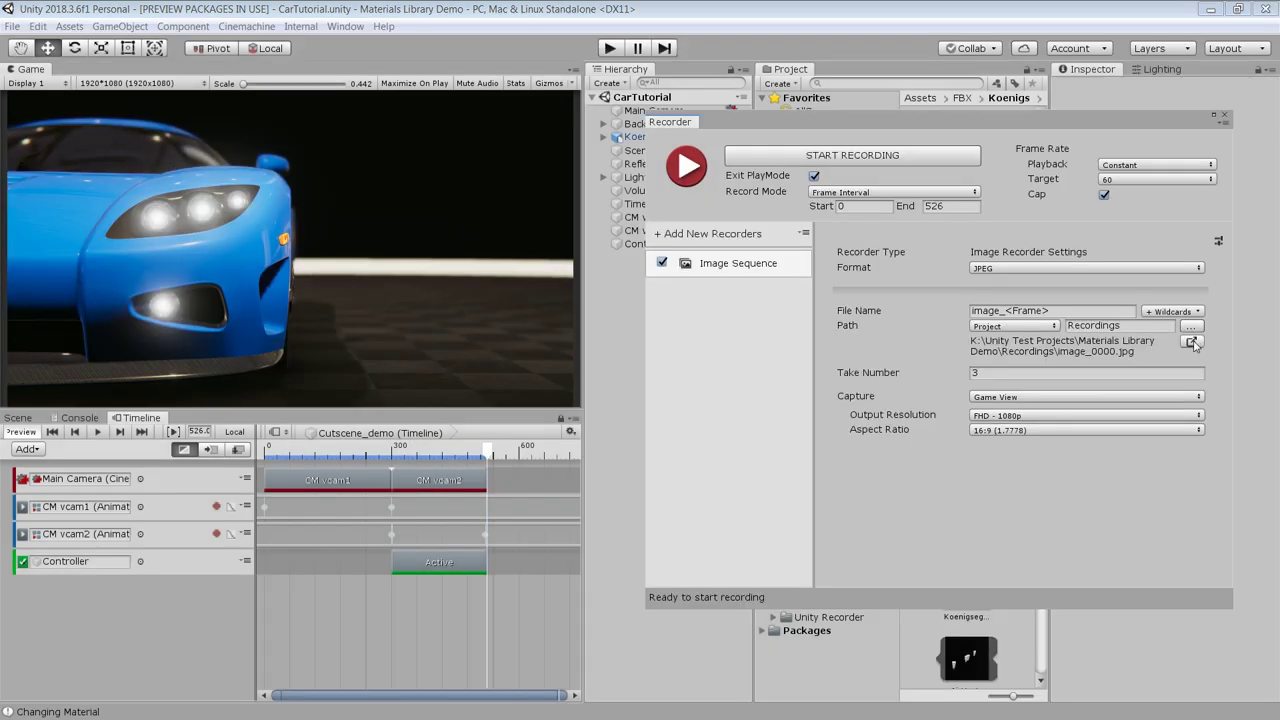
click(1190, 341)
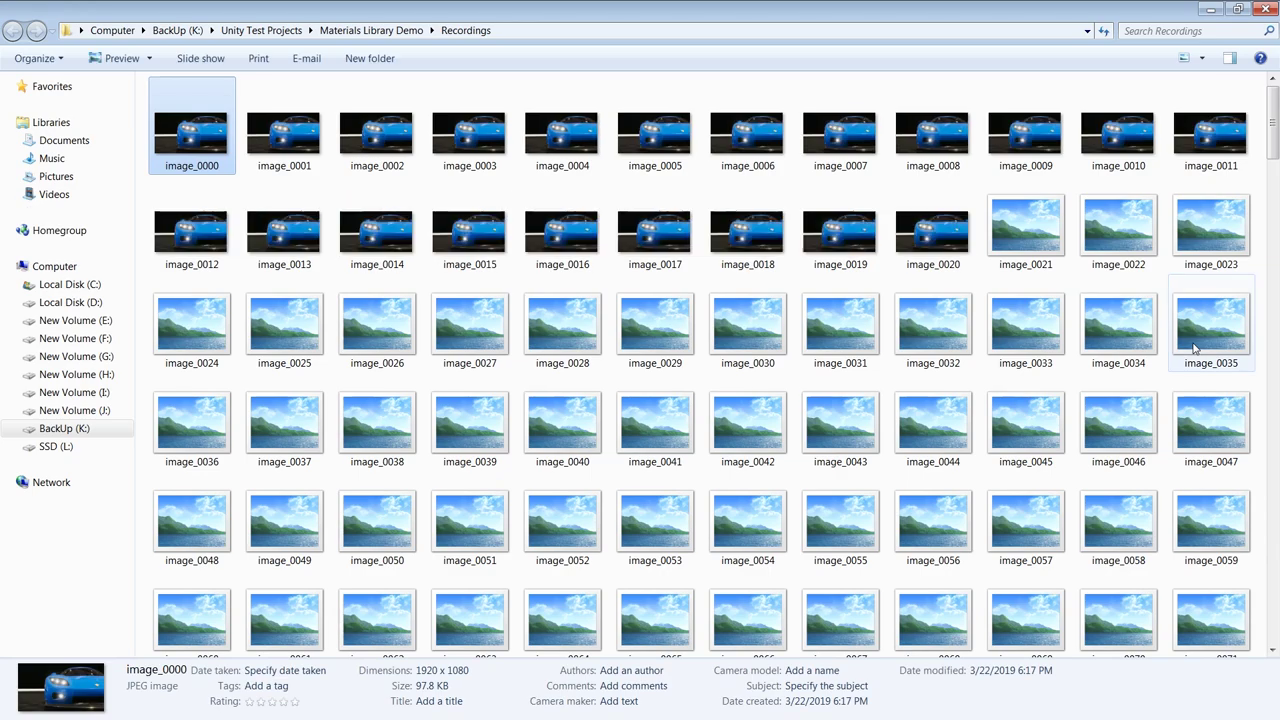
drag(1270, 153, 1262, 640)
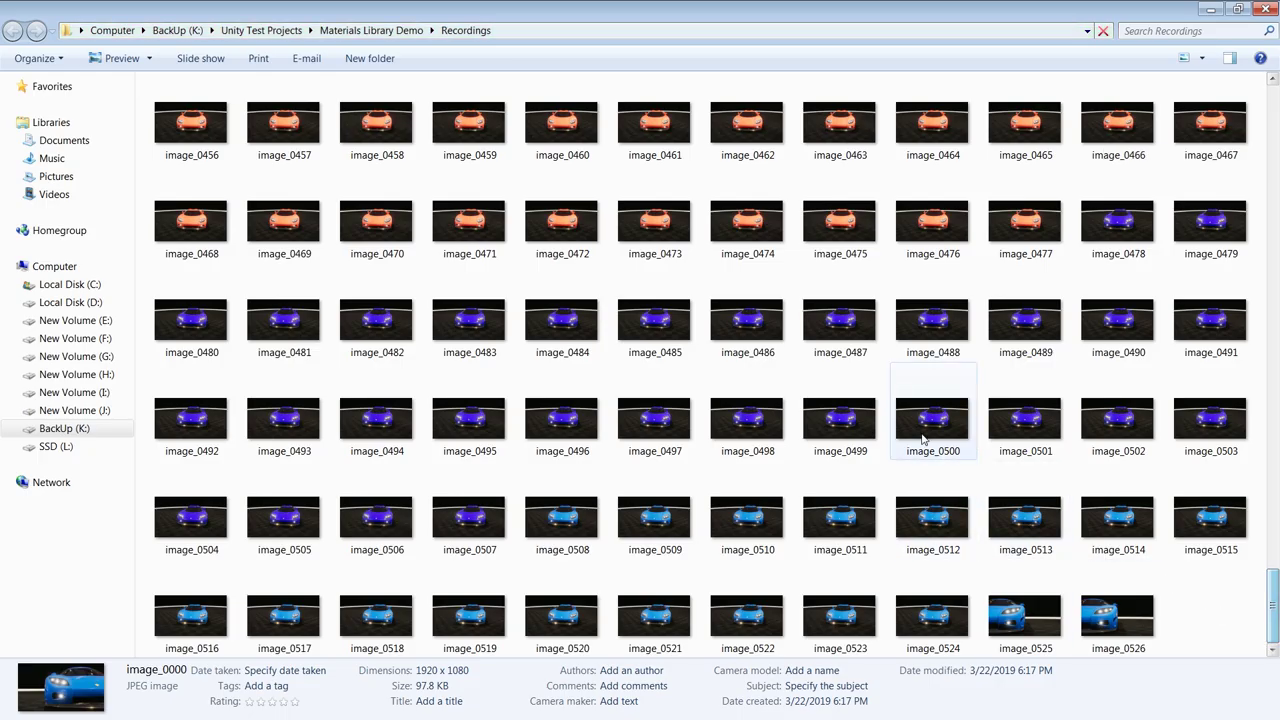